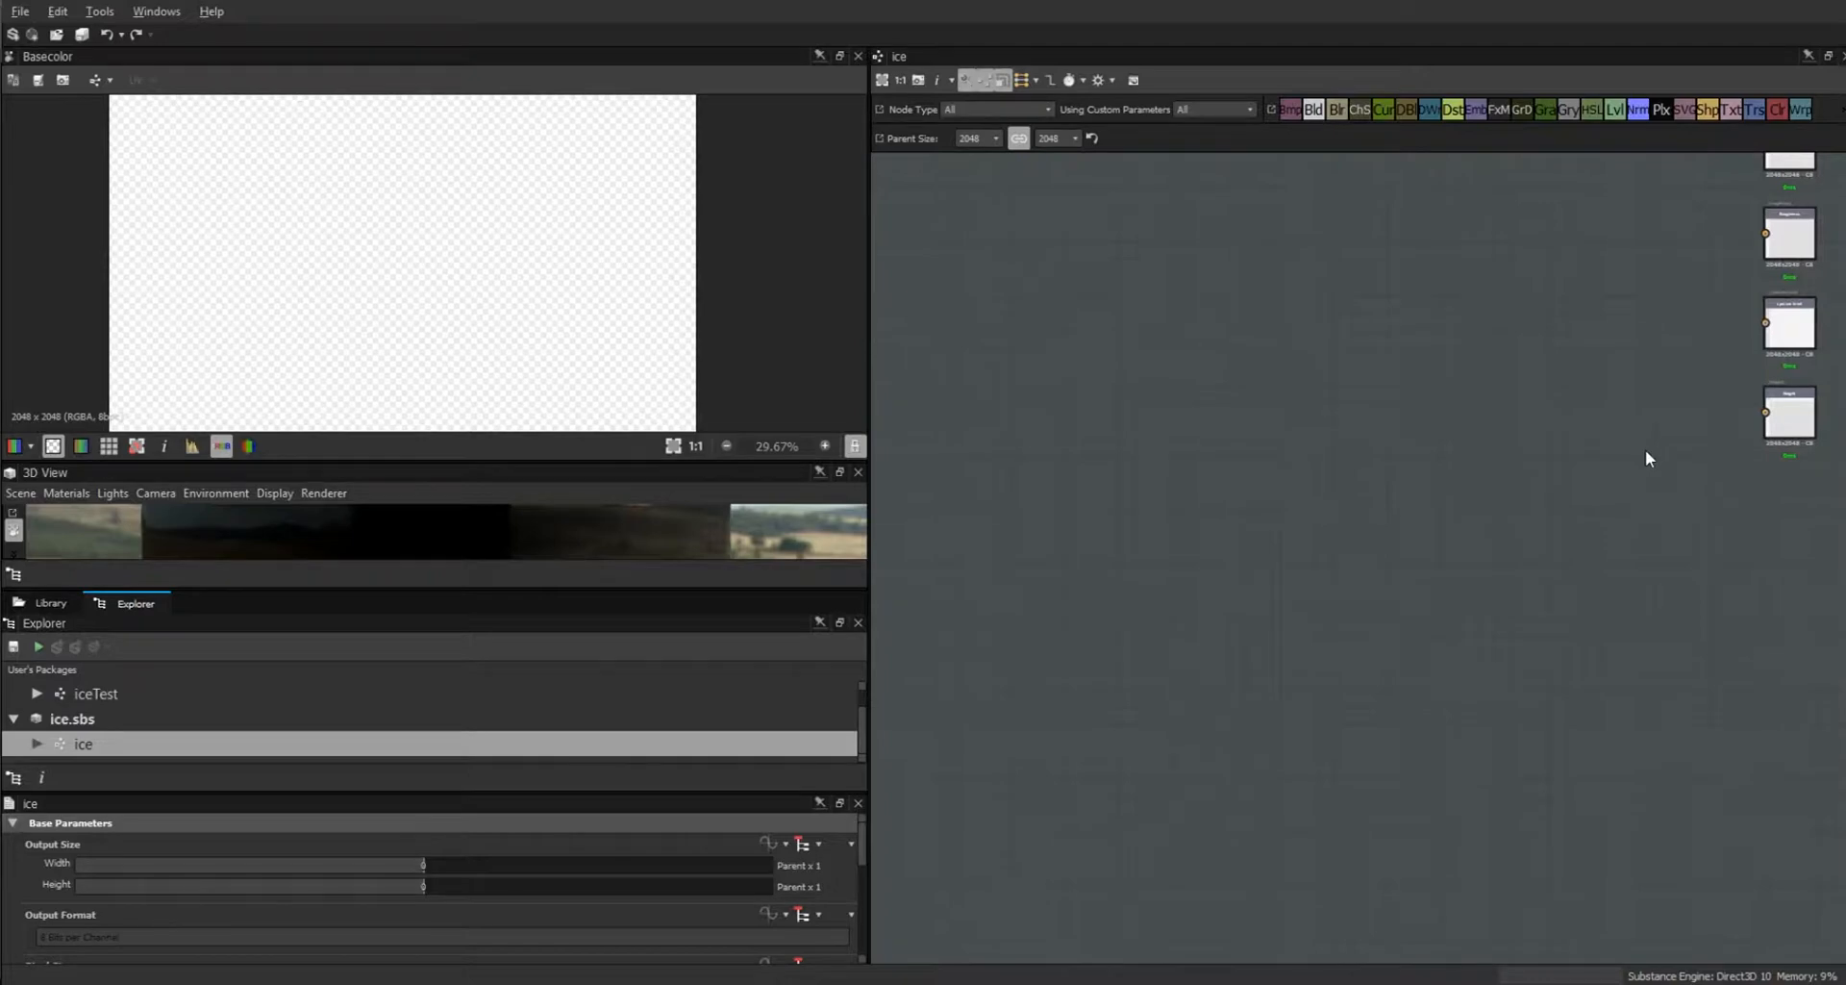
Add a new output node to the graph and place it directly above the Base Color output.
middle_click_drag(1647, 449, 1344, 719)
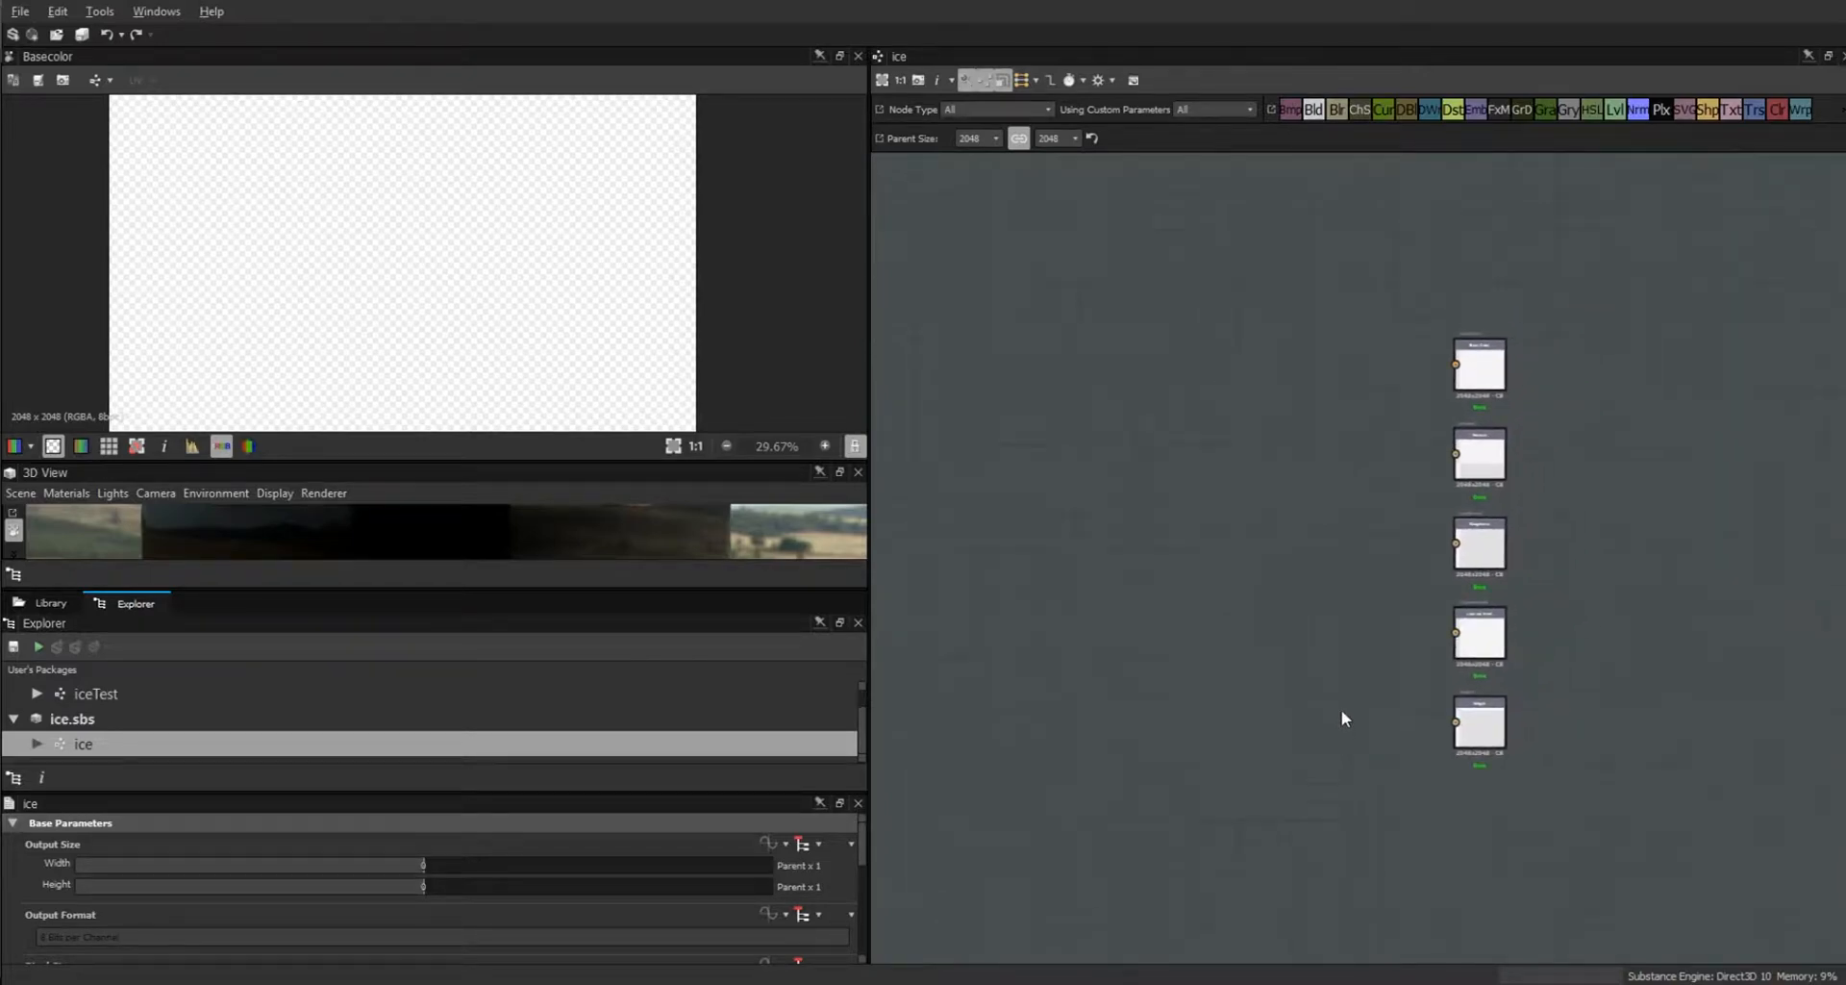
scroll(1337, 673, "up", 5)
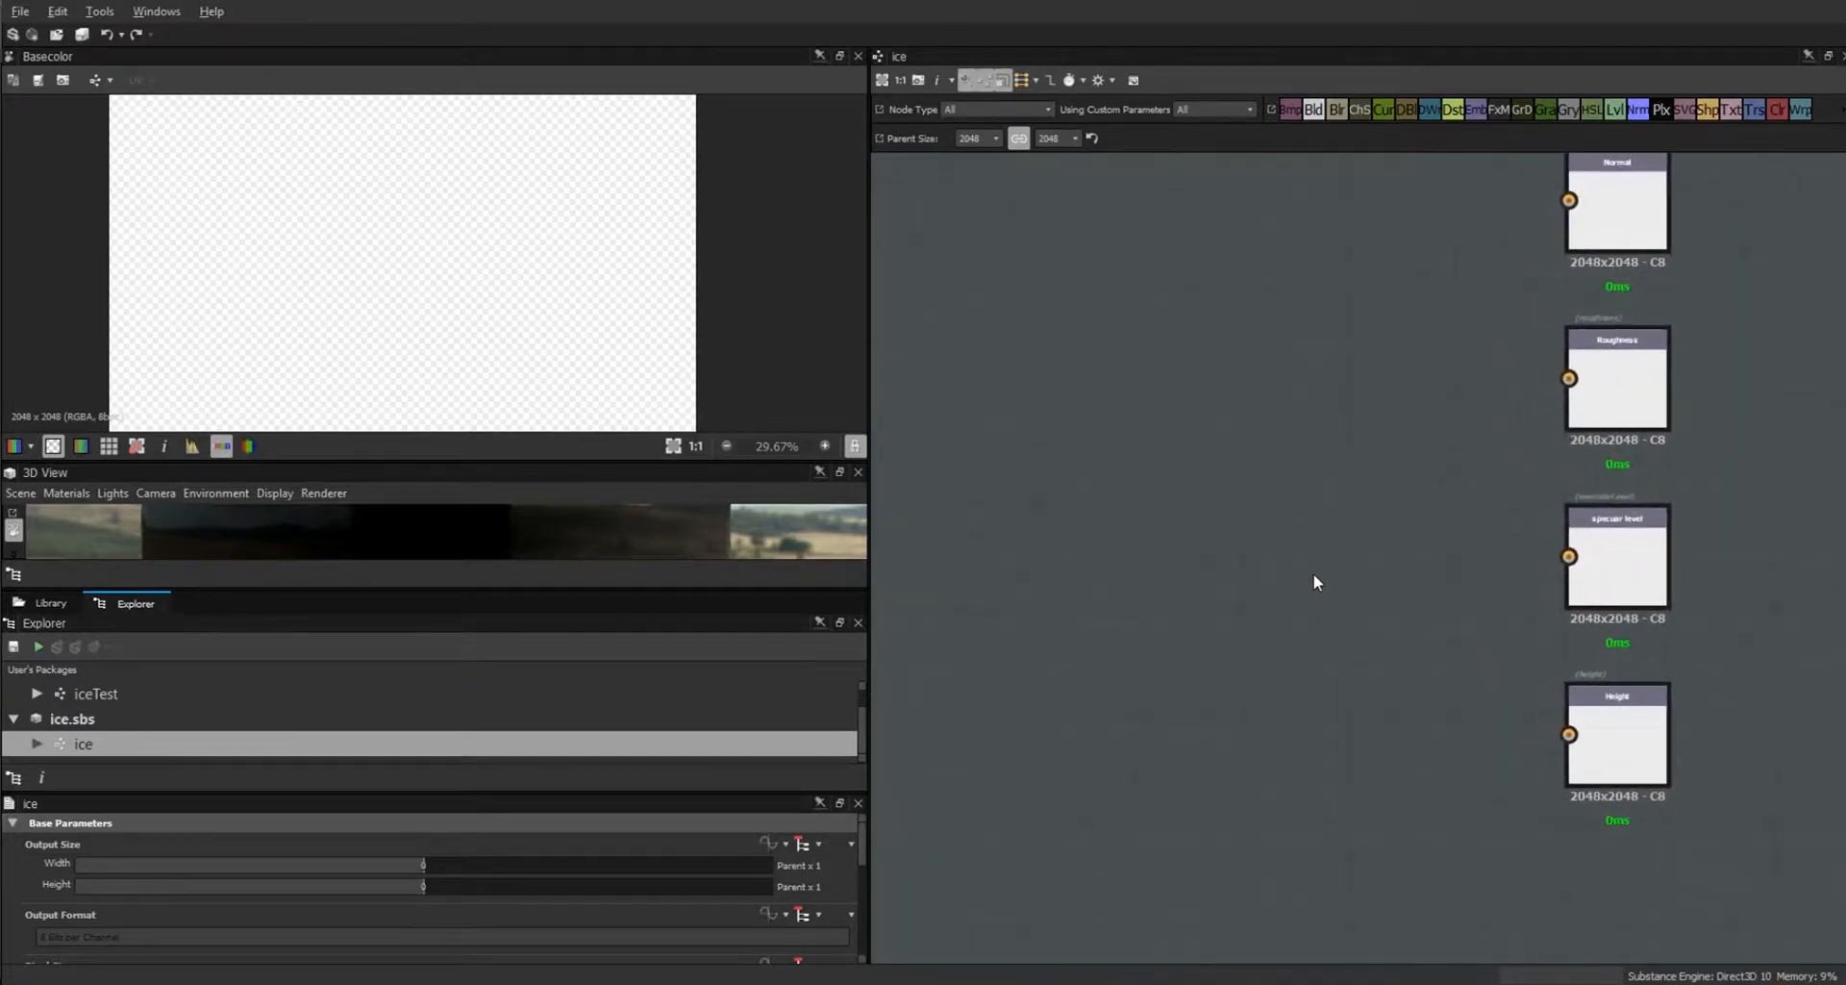
middle_click_drag(1367, 543, 1200, 719)
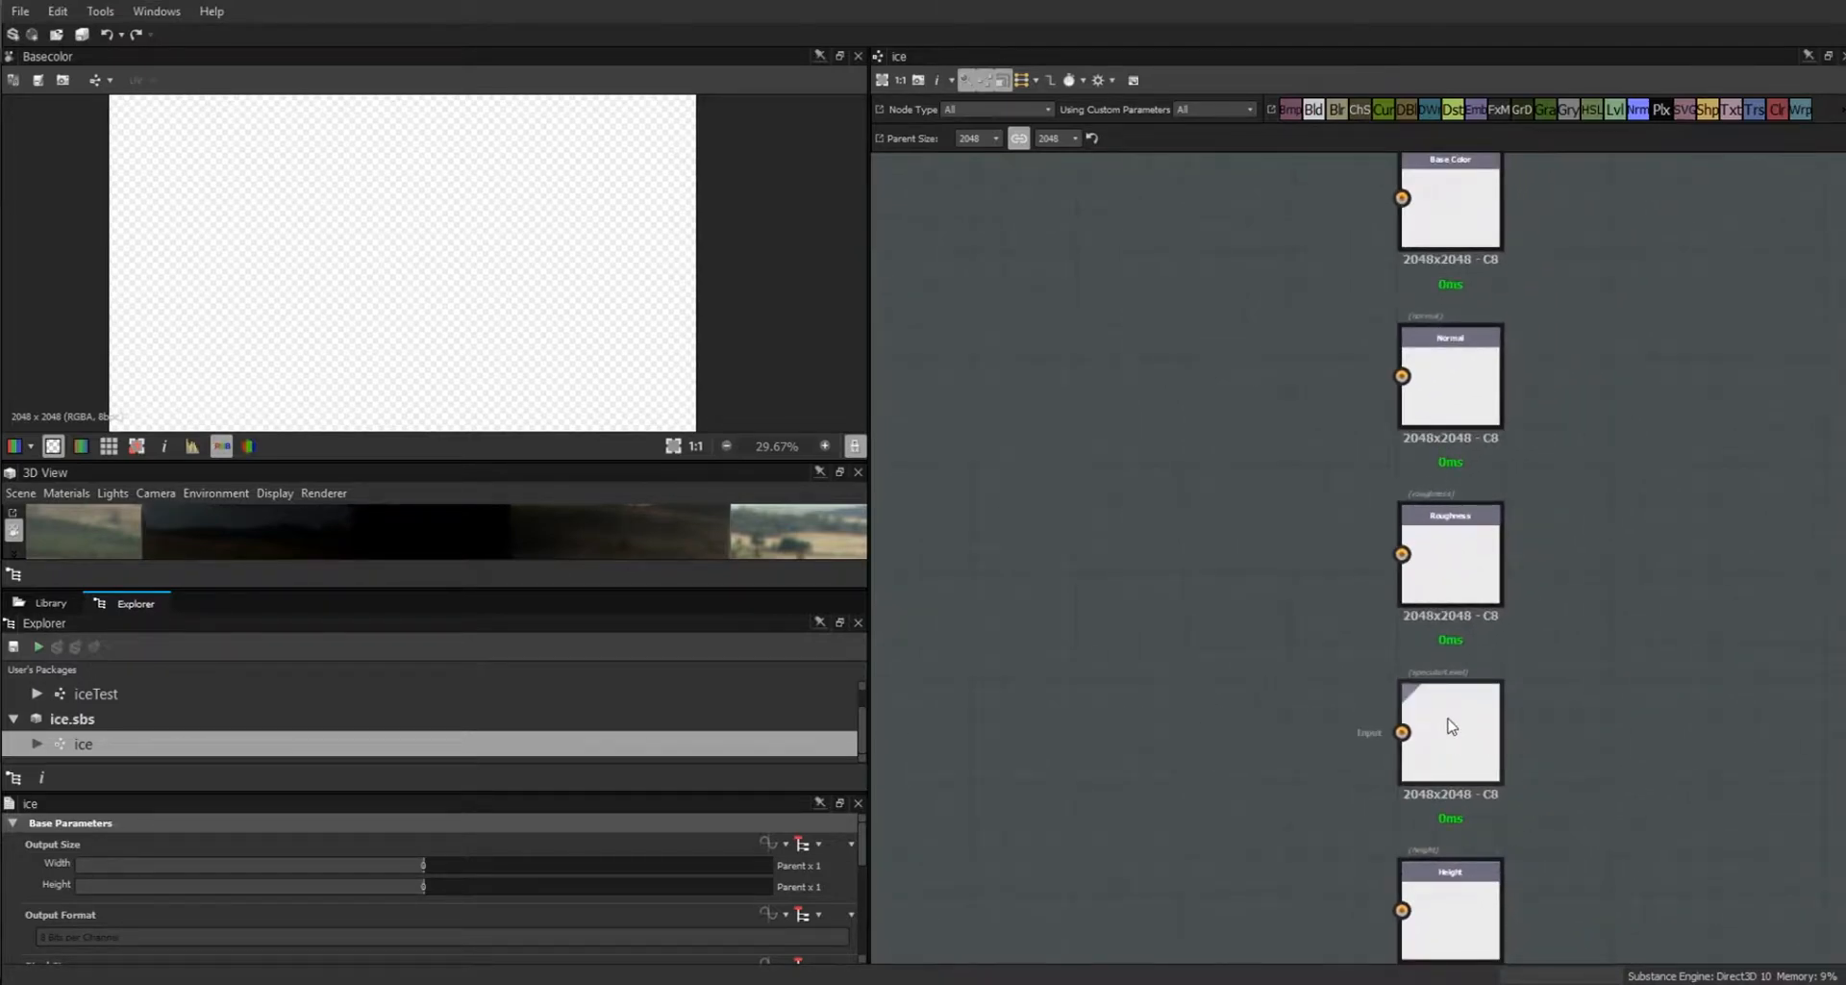
middle_click_drag(1643, 568, 1636, 767)
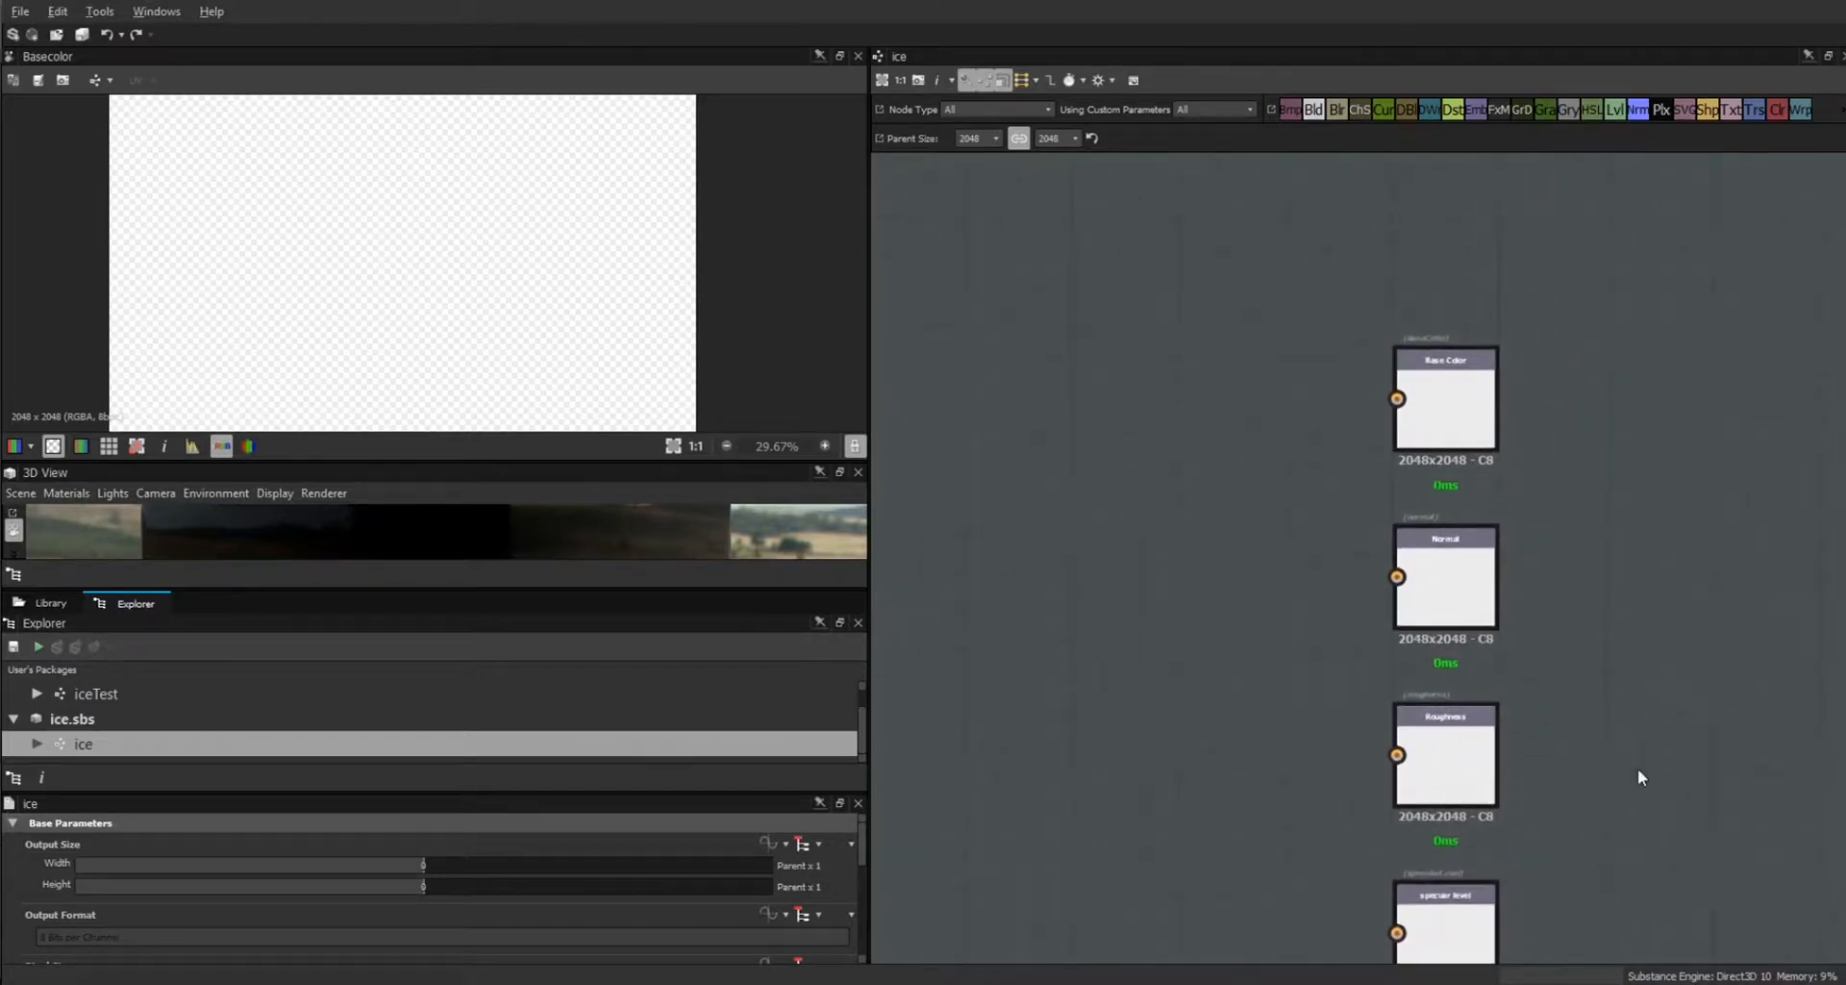
right_click(1427, 199)
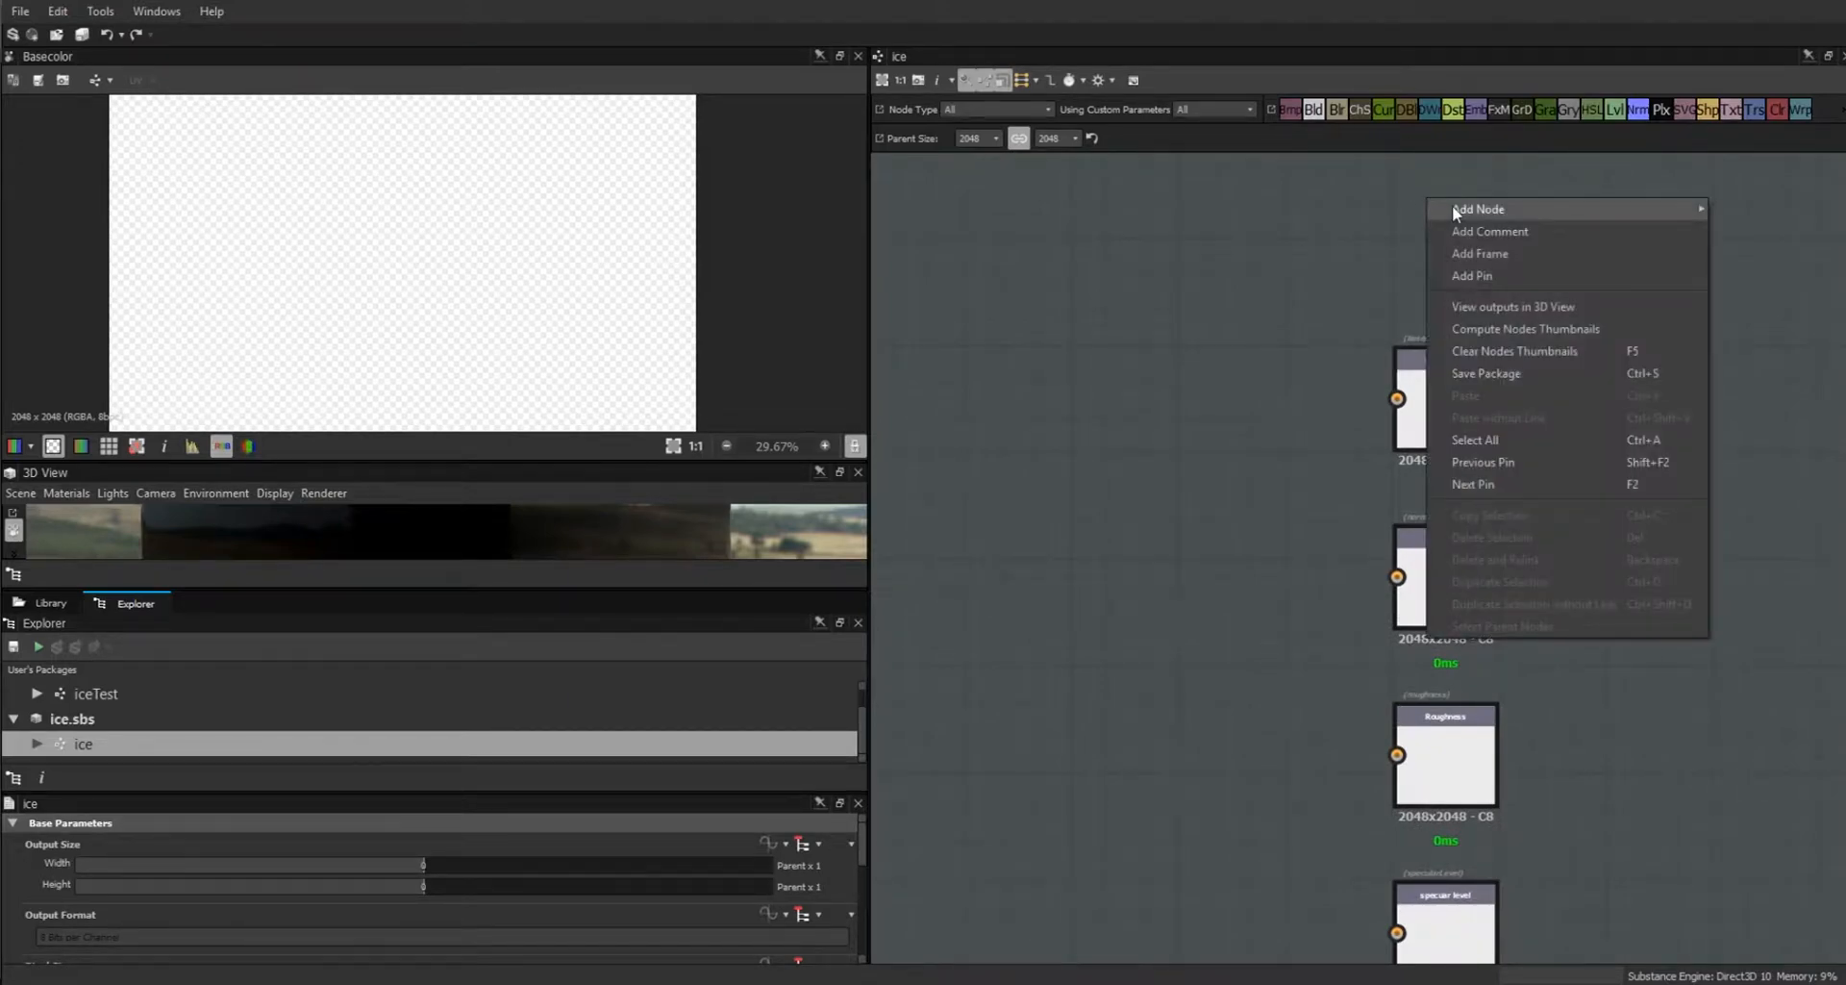
mouse_move(1454, 210)
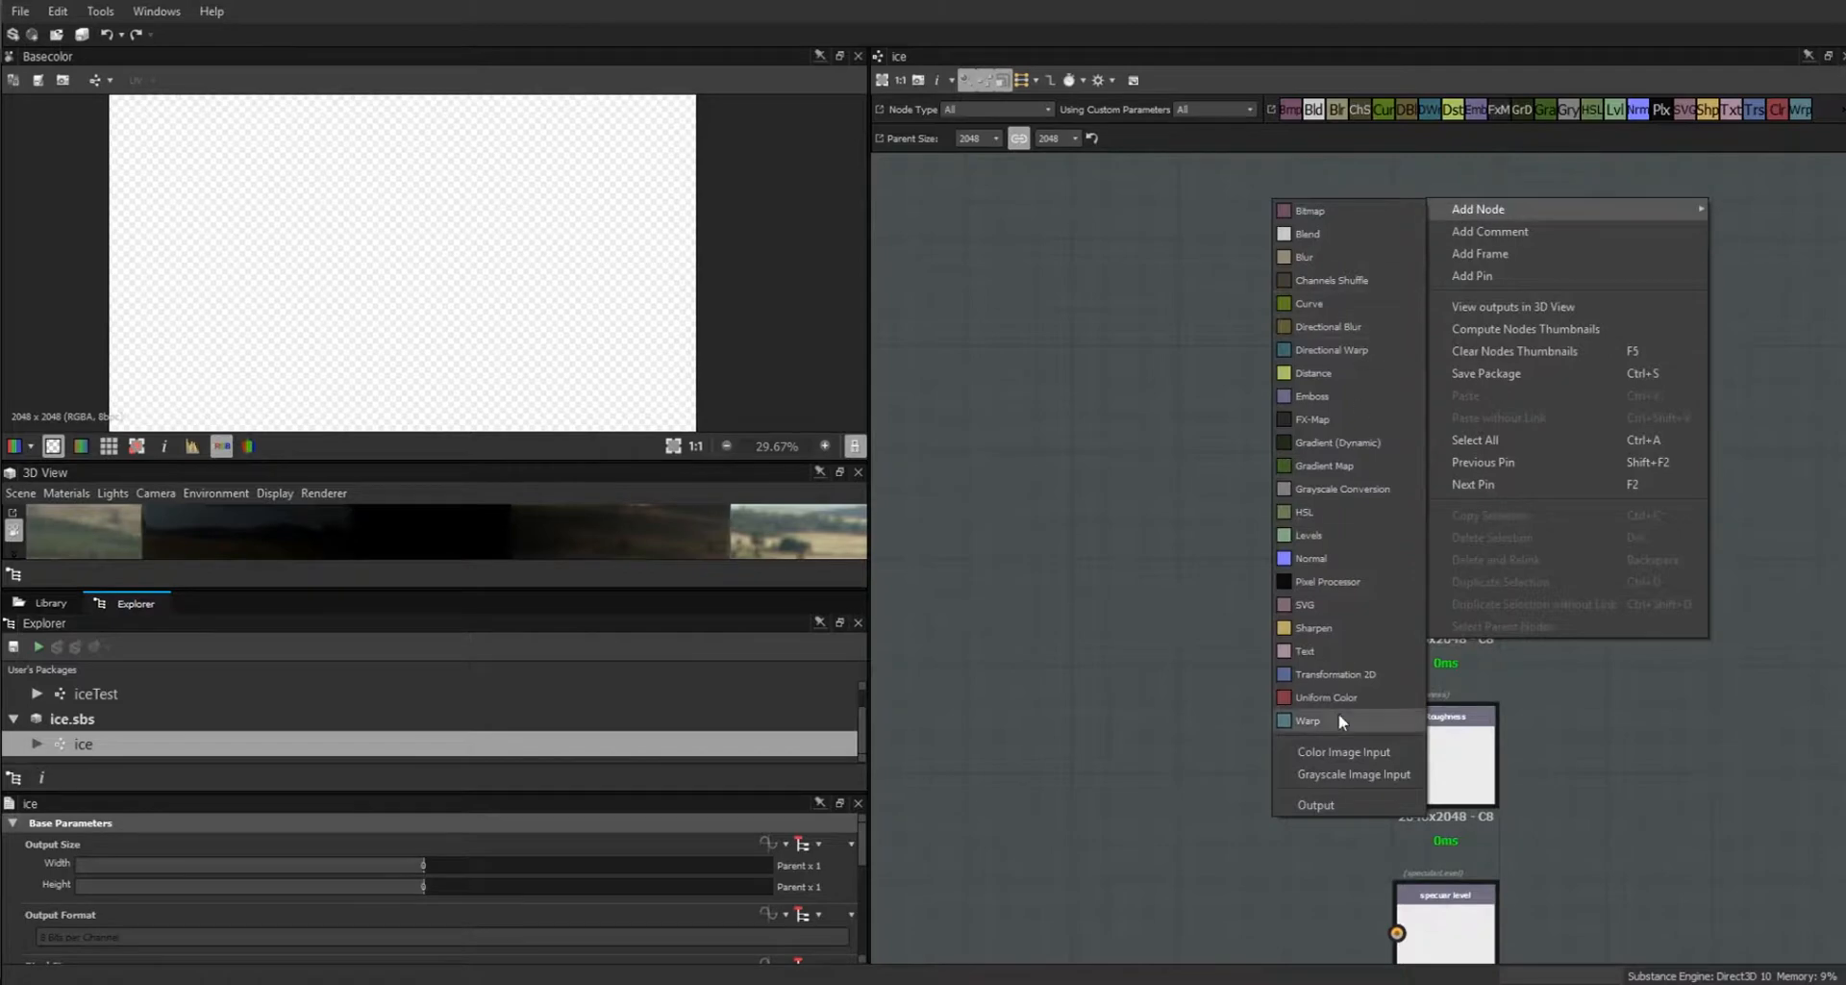
left_click(1354, 804)
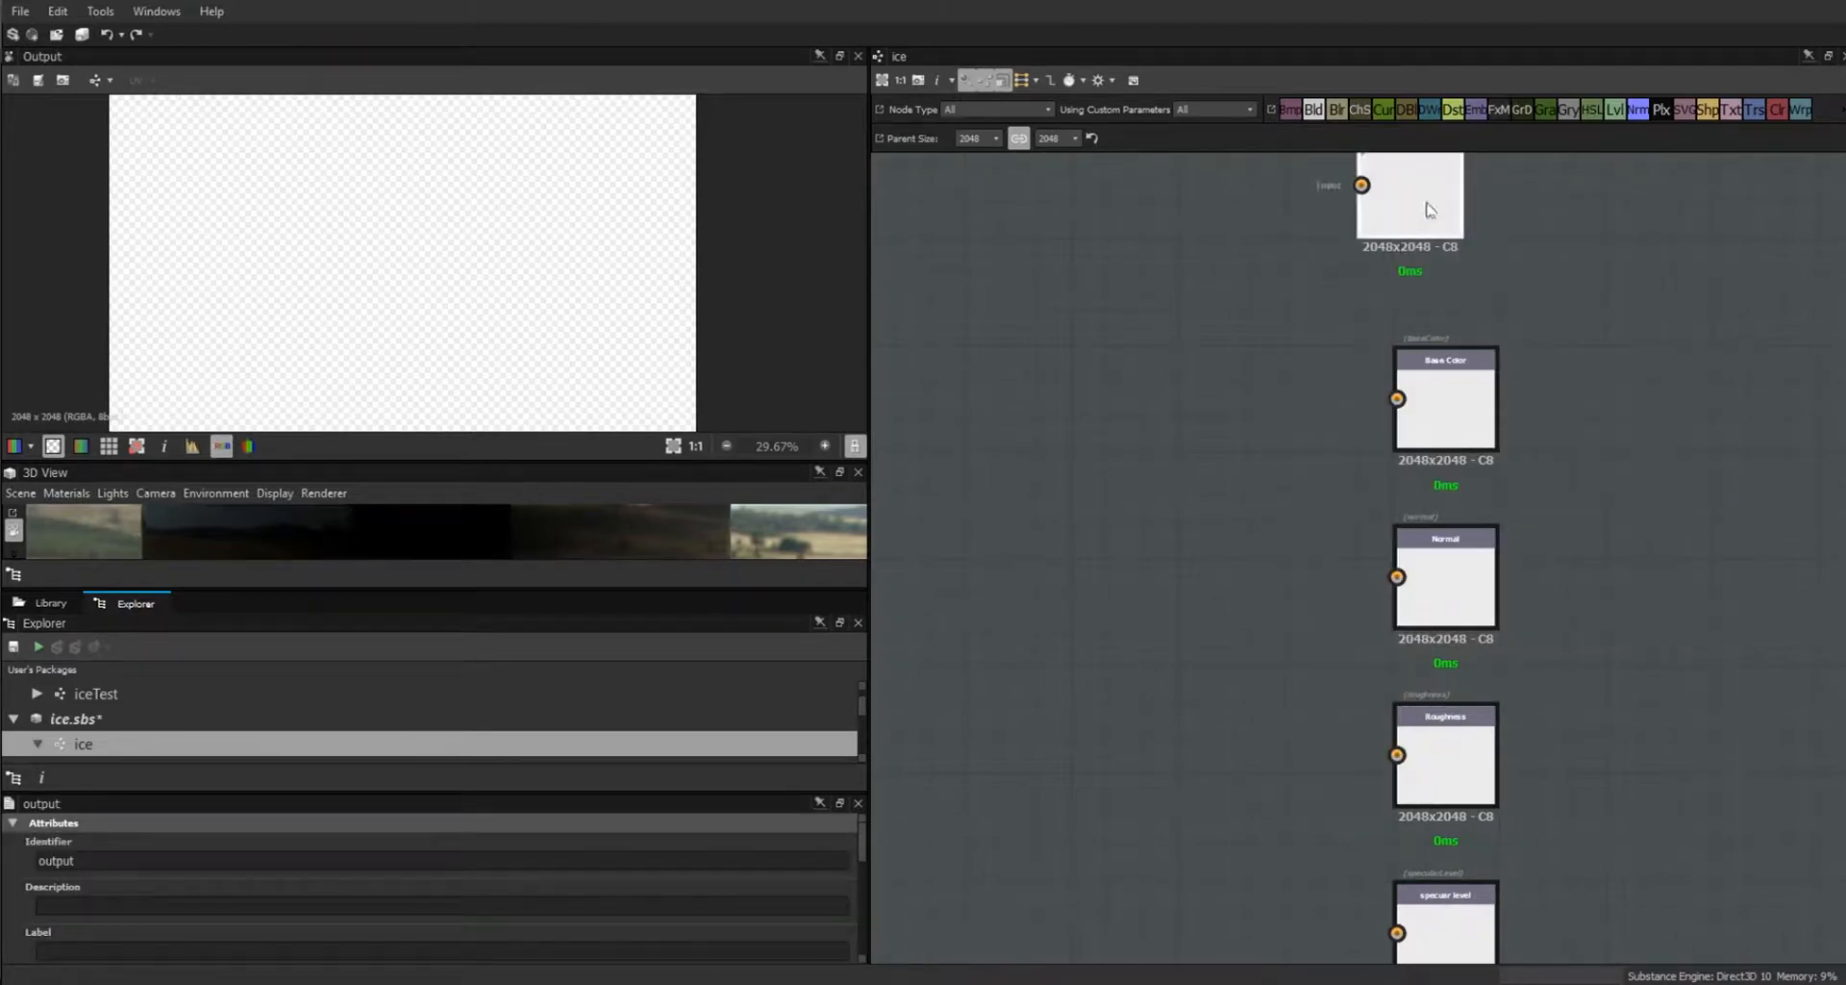
left_click_drag(1426, 201, 1463, 237)
Give the new output the identifier "opacity" and set its usage to opacity.
double_click(87, 866)
type("opaci")
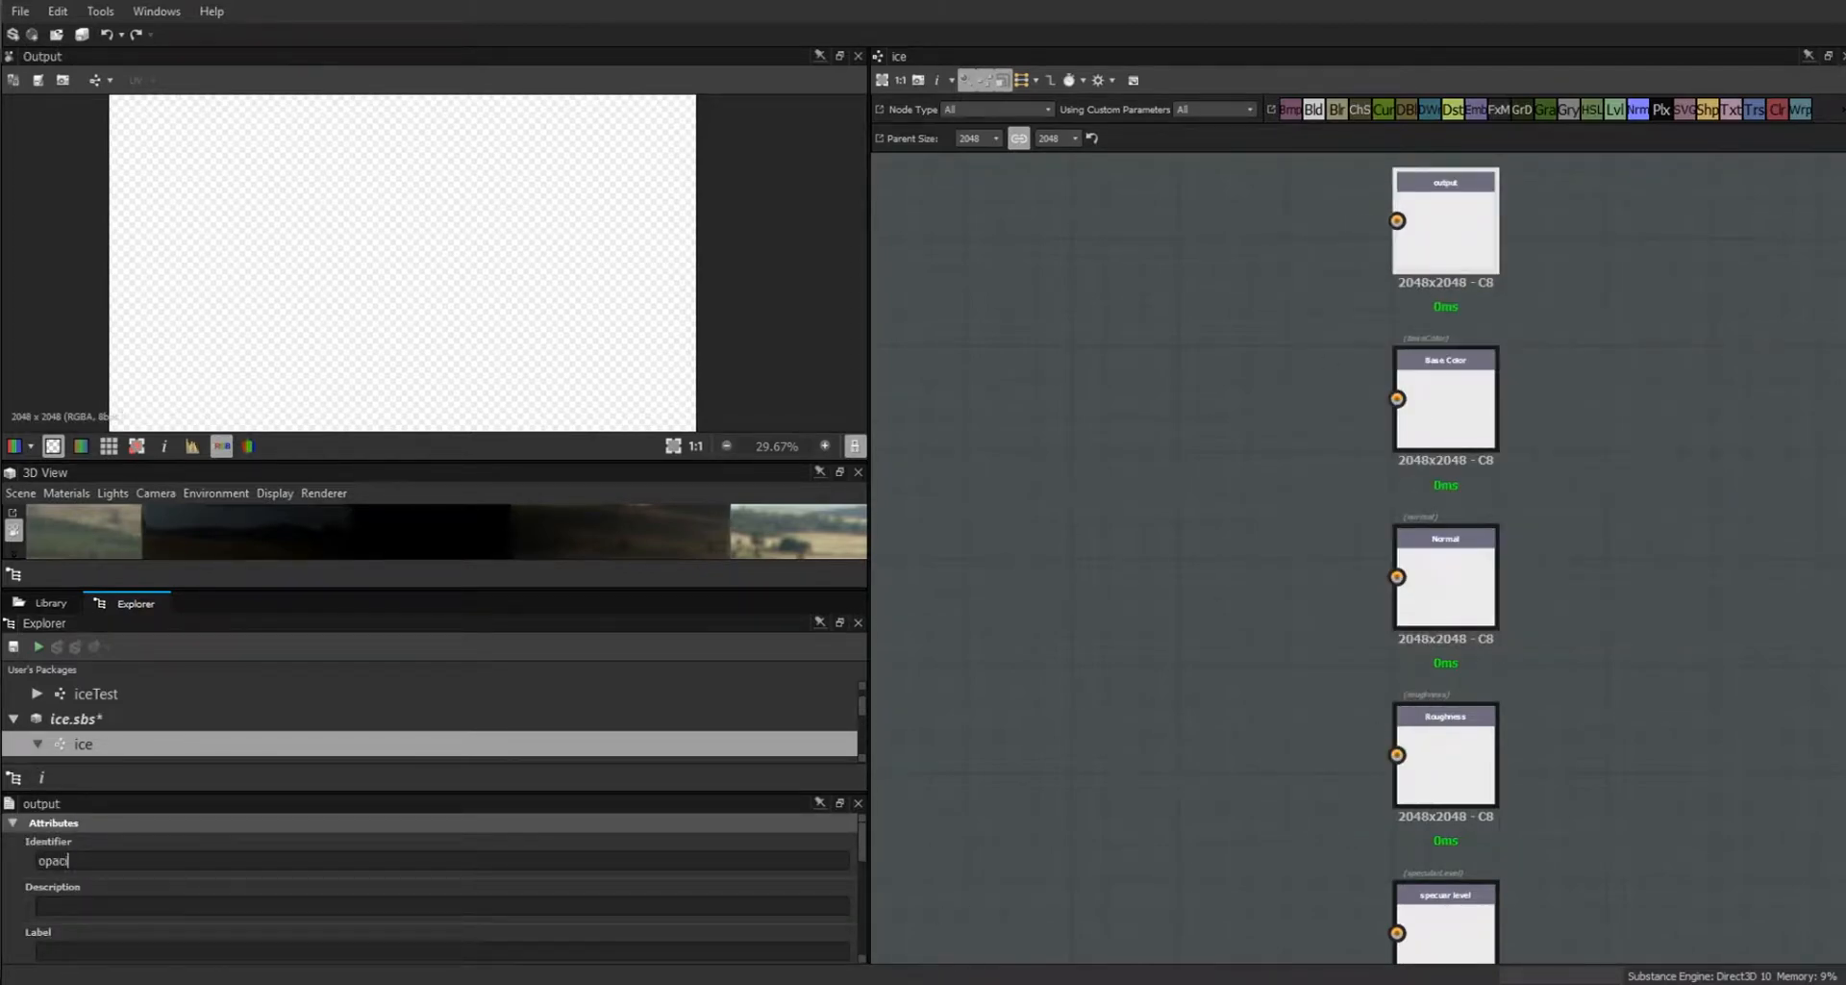
type("opaci")
left_click_drag(860, 853, 861, 935)
left_click(792, 864)
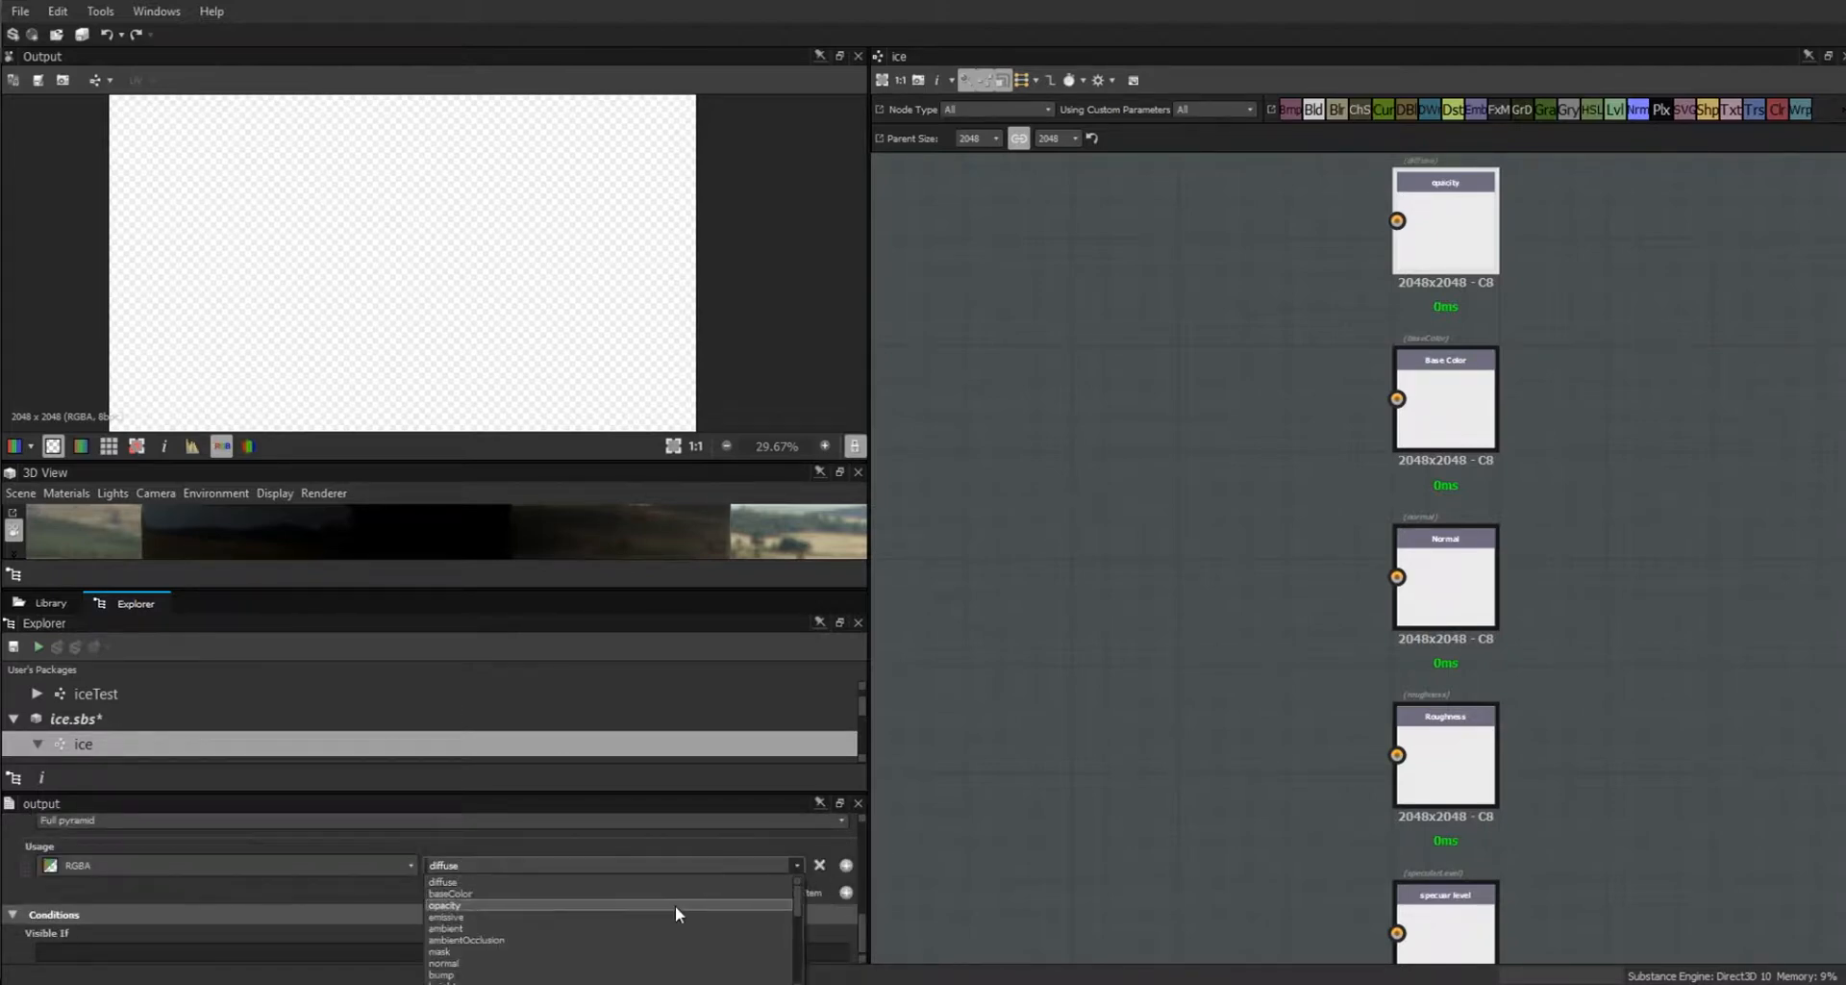
left_click(675, 905)
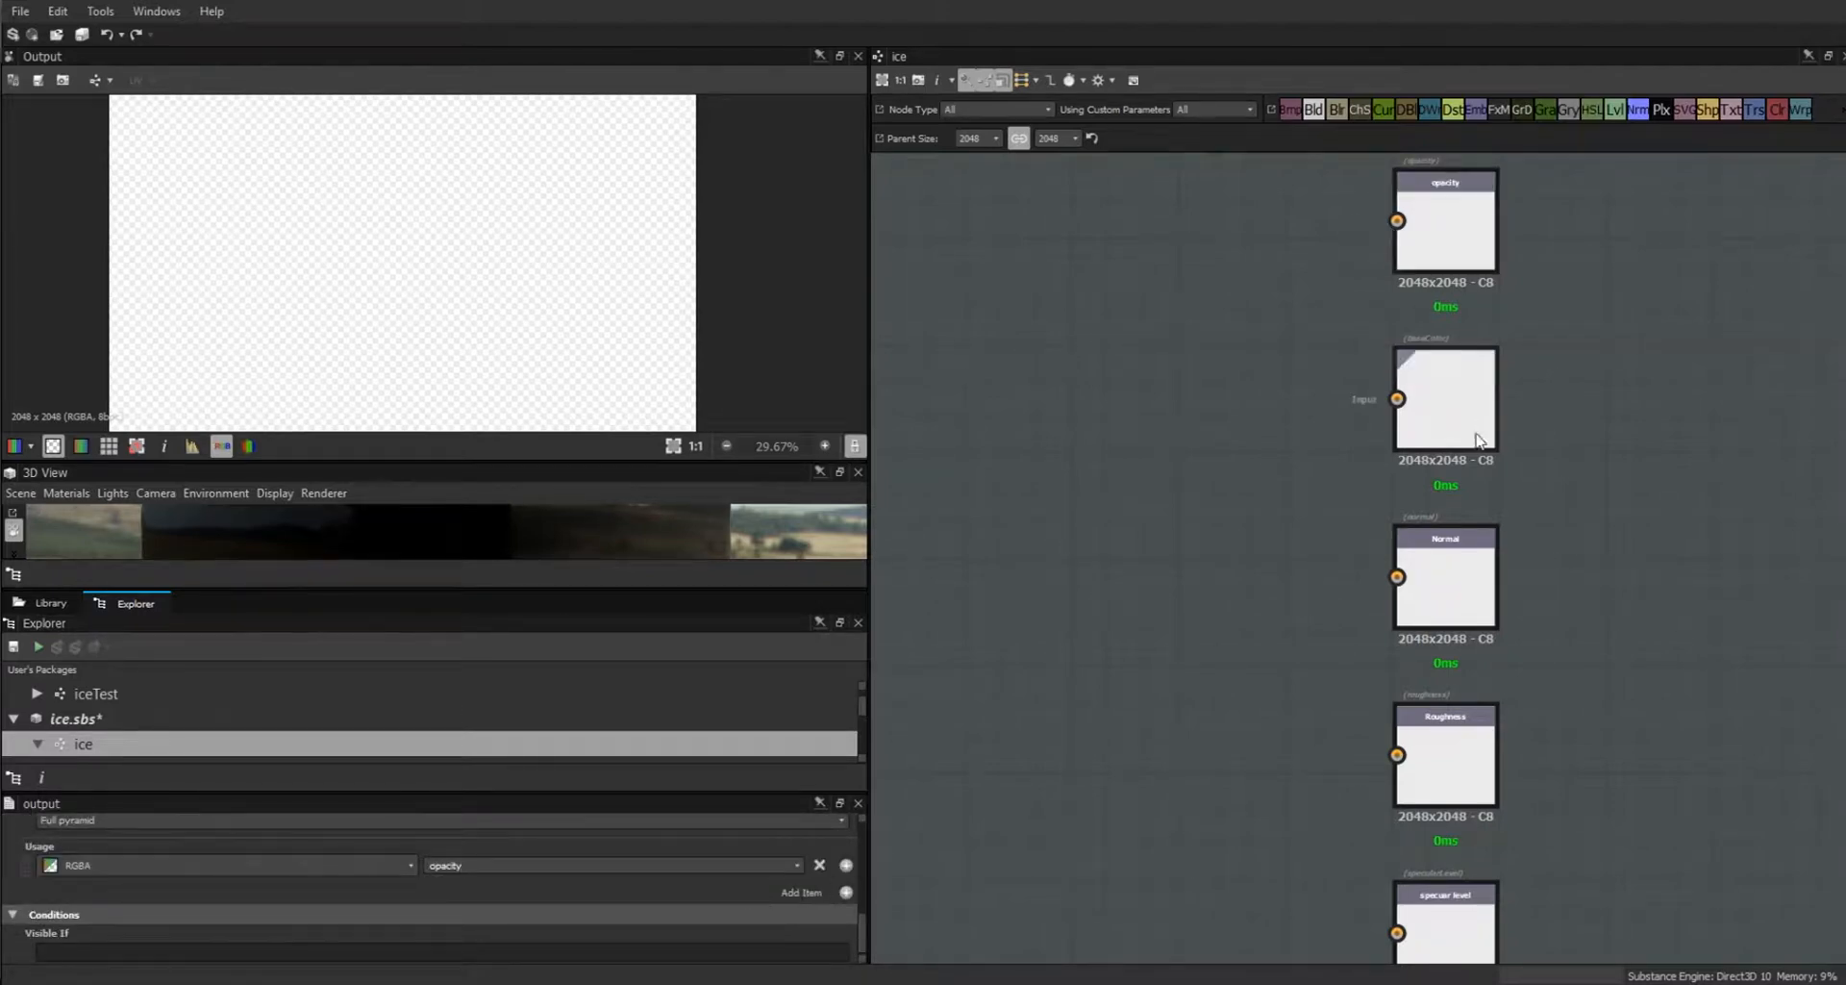
Move the area masks frame across the graph to sit just beyond the scratches' normal frame, on the side facing the outputs.
scroll(1569, 519, "down", 1)
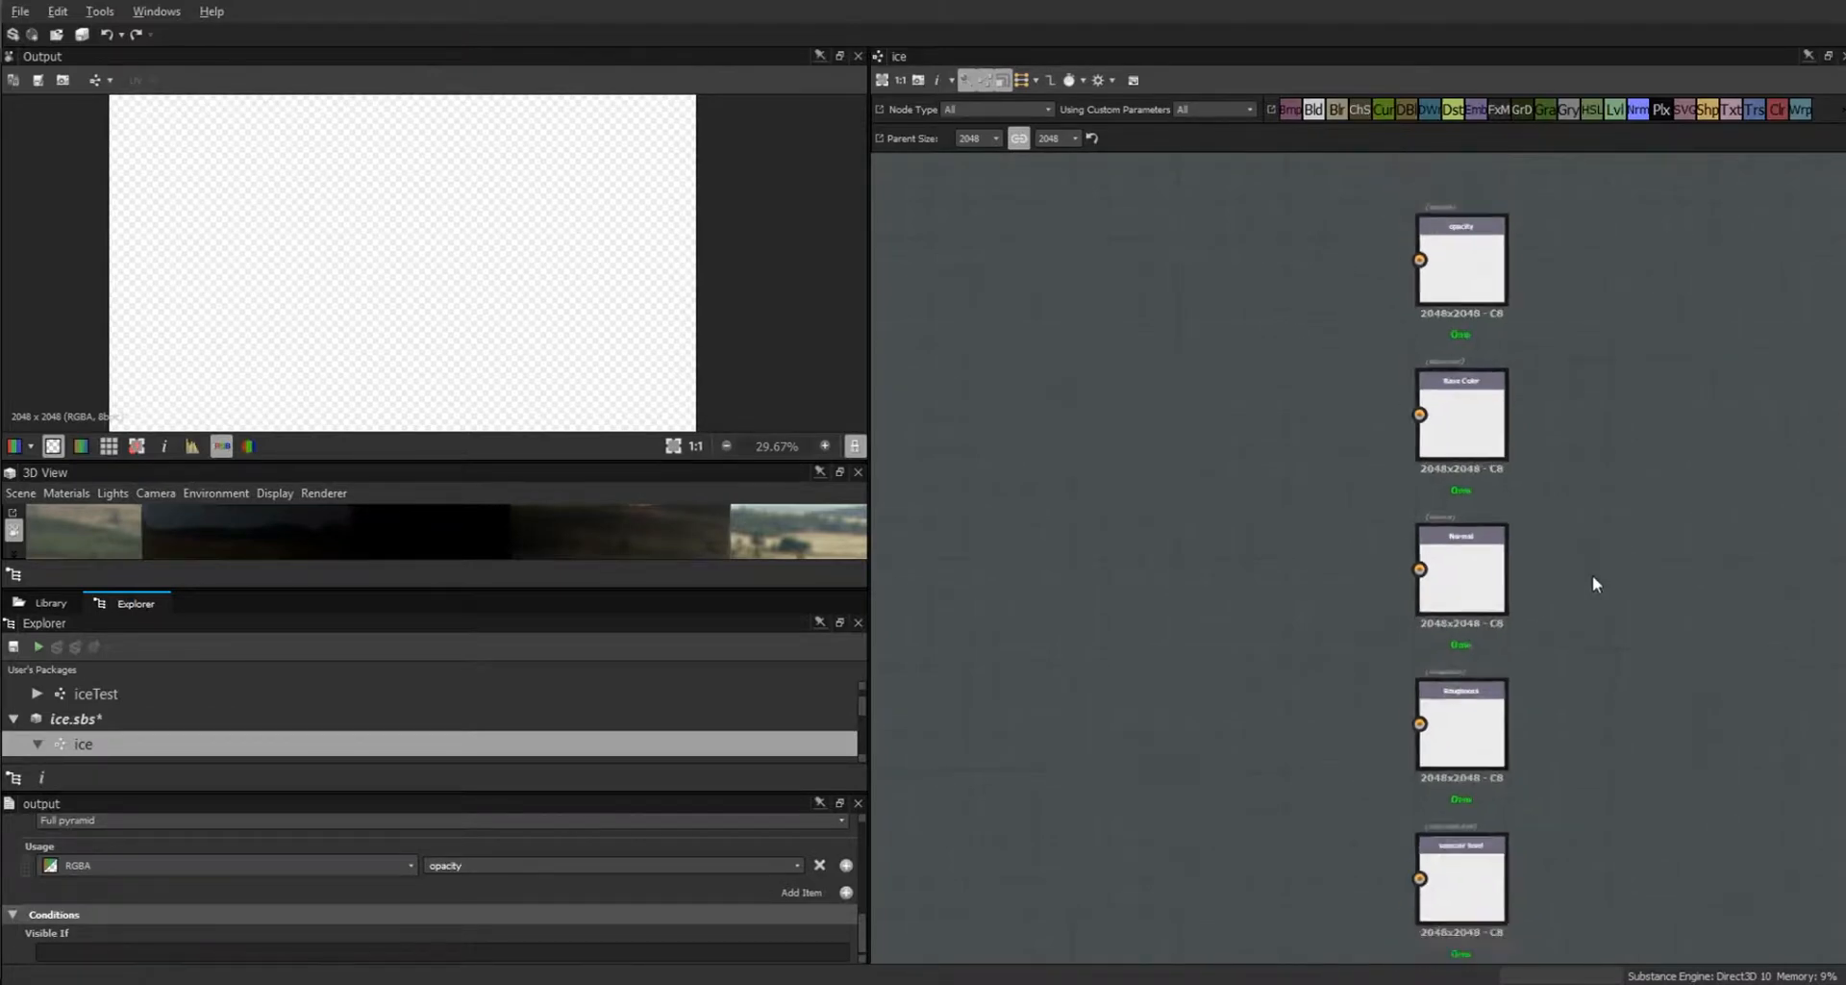
scroll(1625, 635, "down", 3)
middle_click_drag(1232, 615, 1461, 235)
middle_click_drag(1346, 769, 1617, 728)
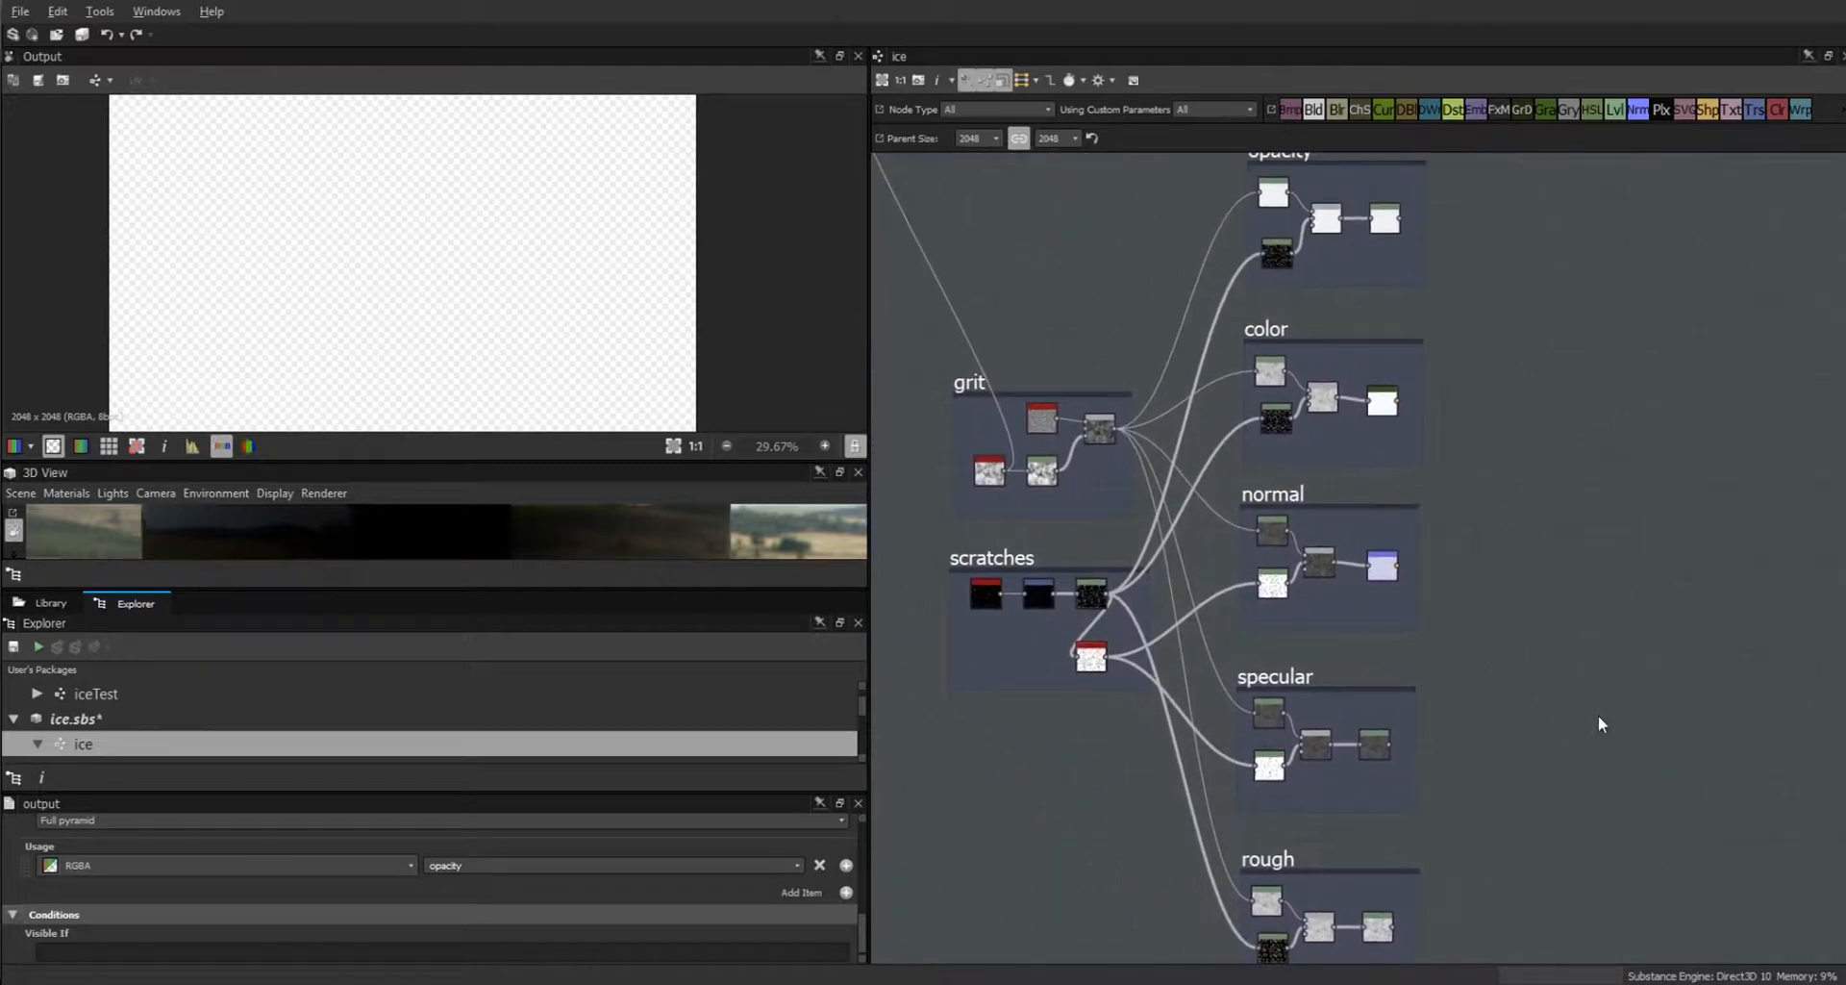
scroll(1542, 678, "down", 4)
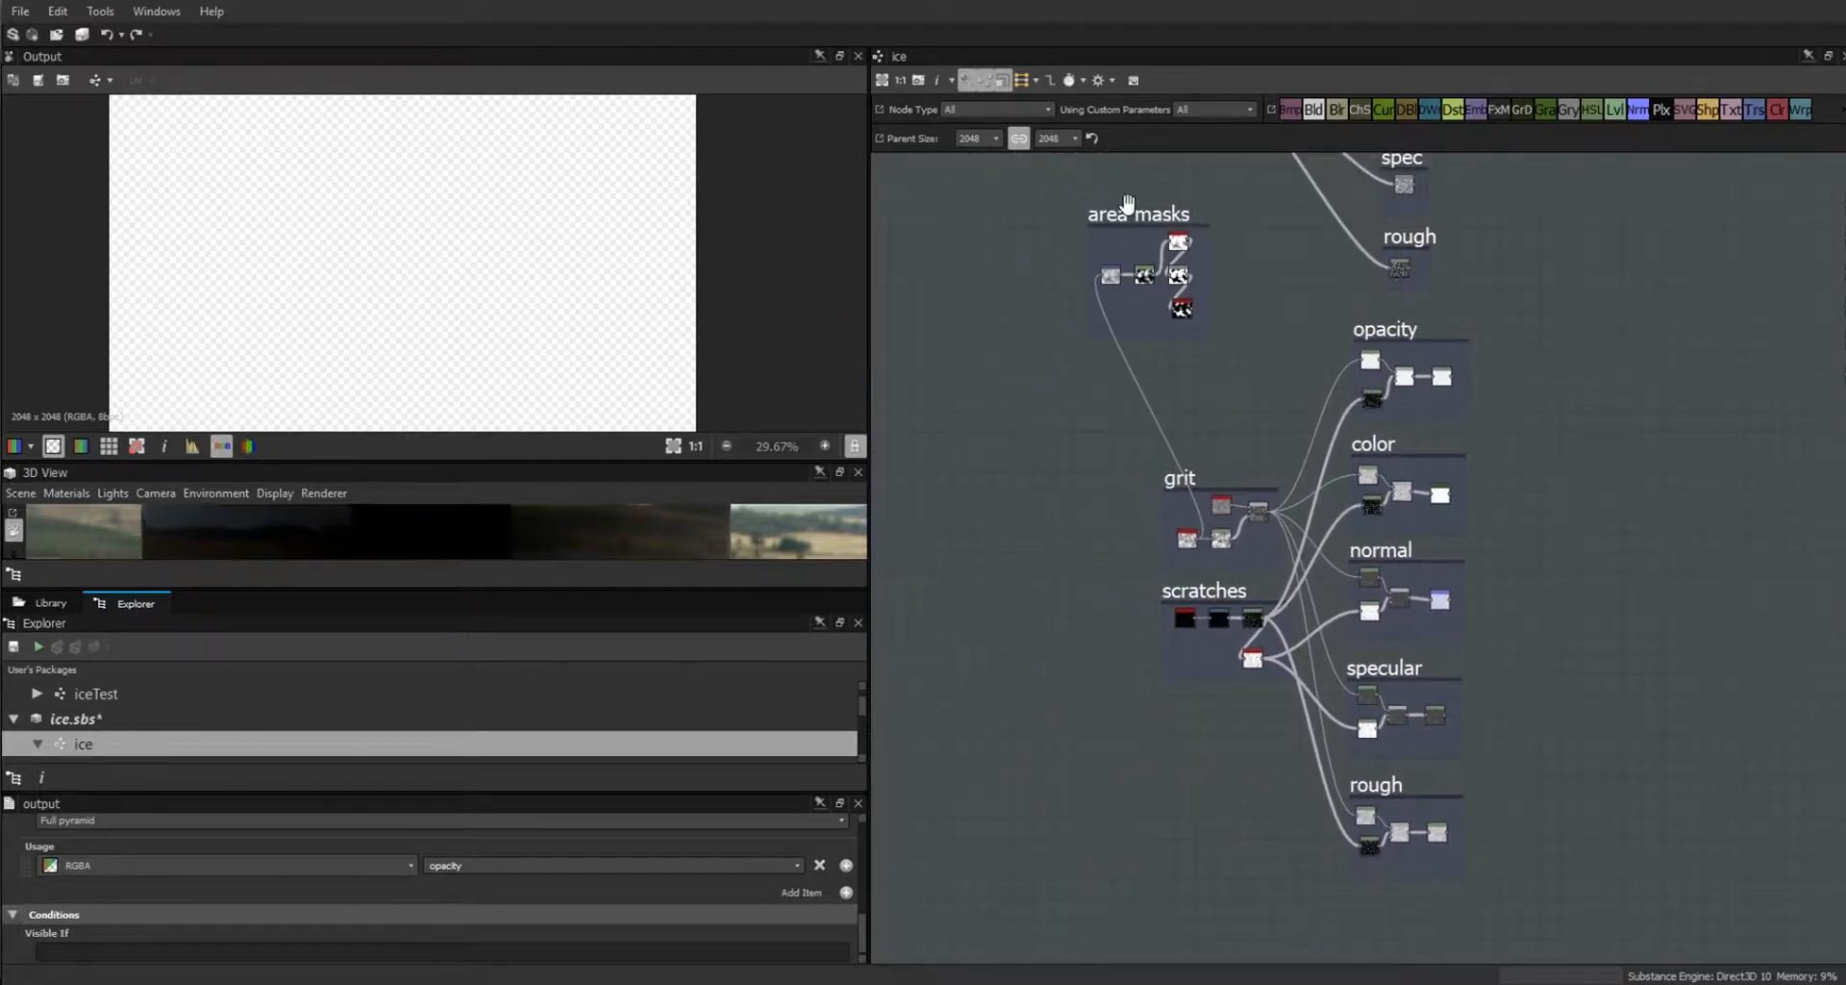
left_click_drag(1122, 217, 1526, 565)
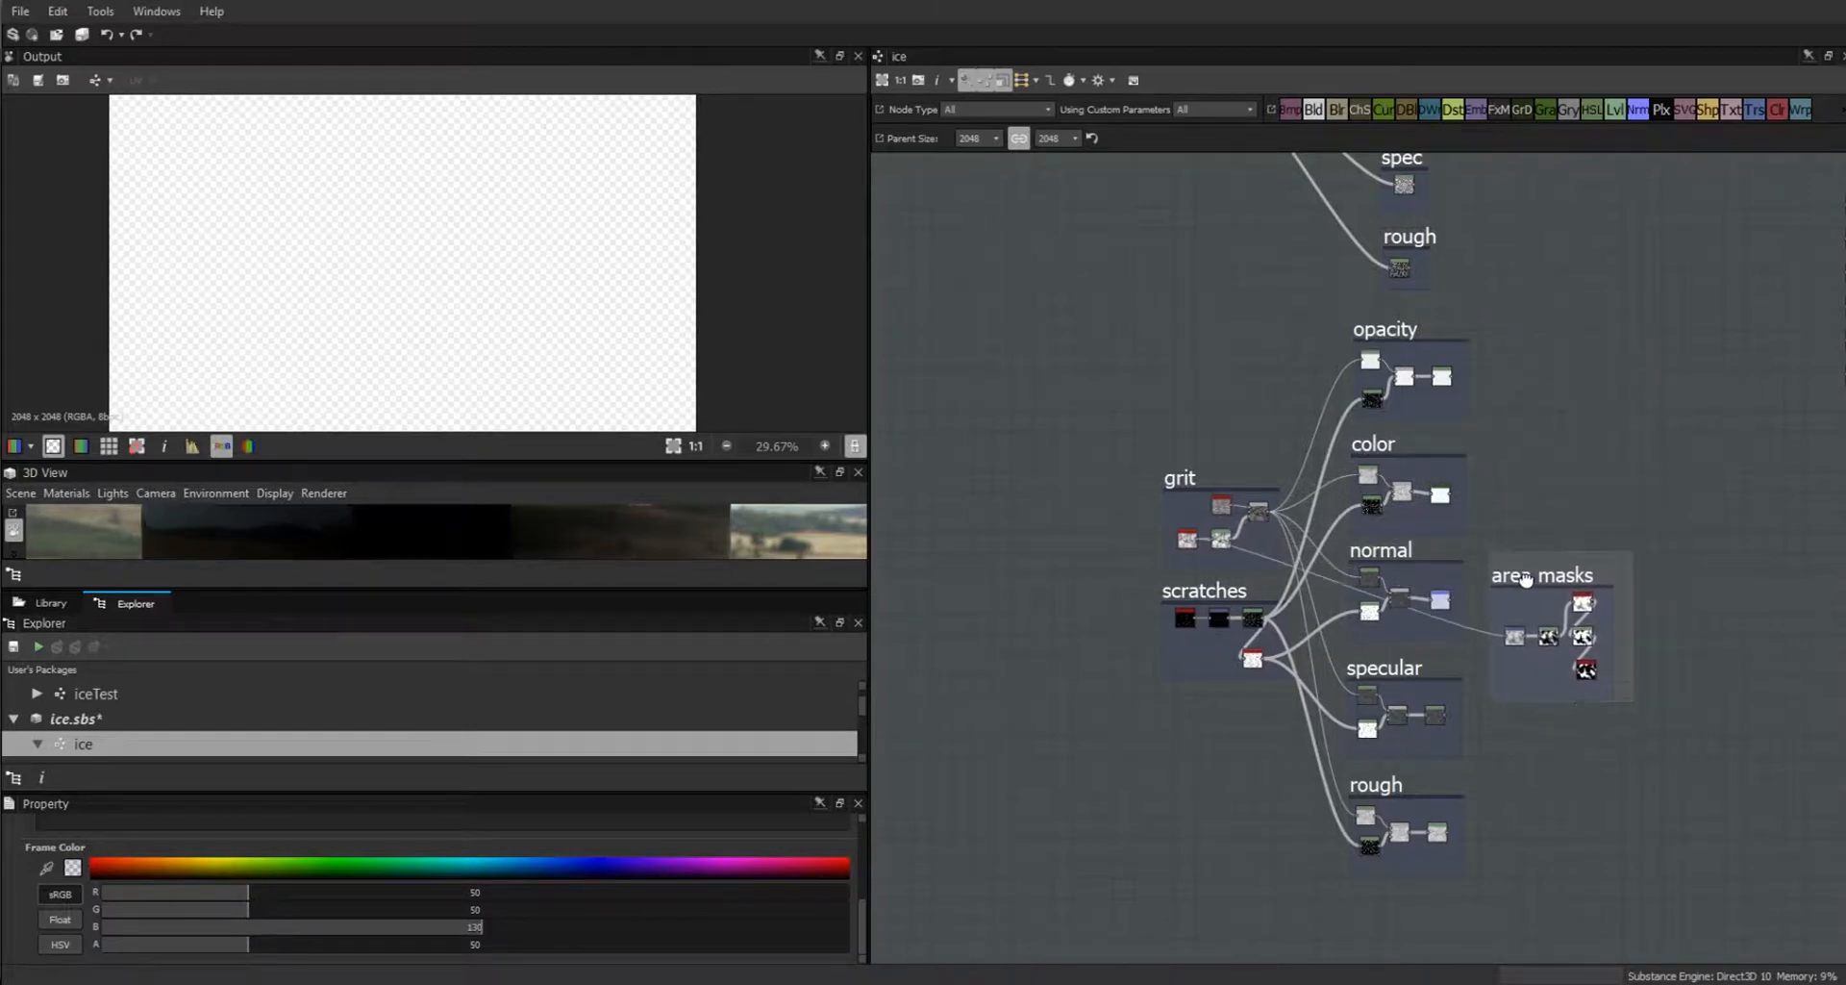
scroll(1712, 779, "down", 2)
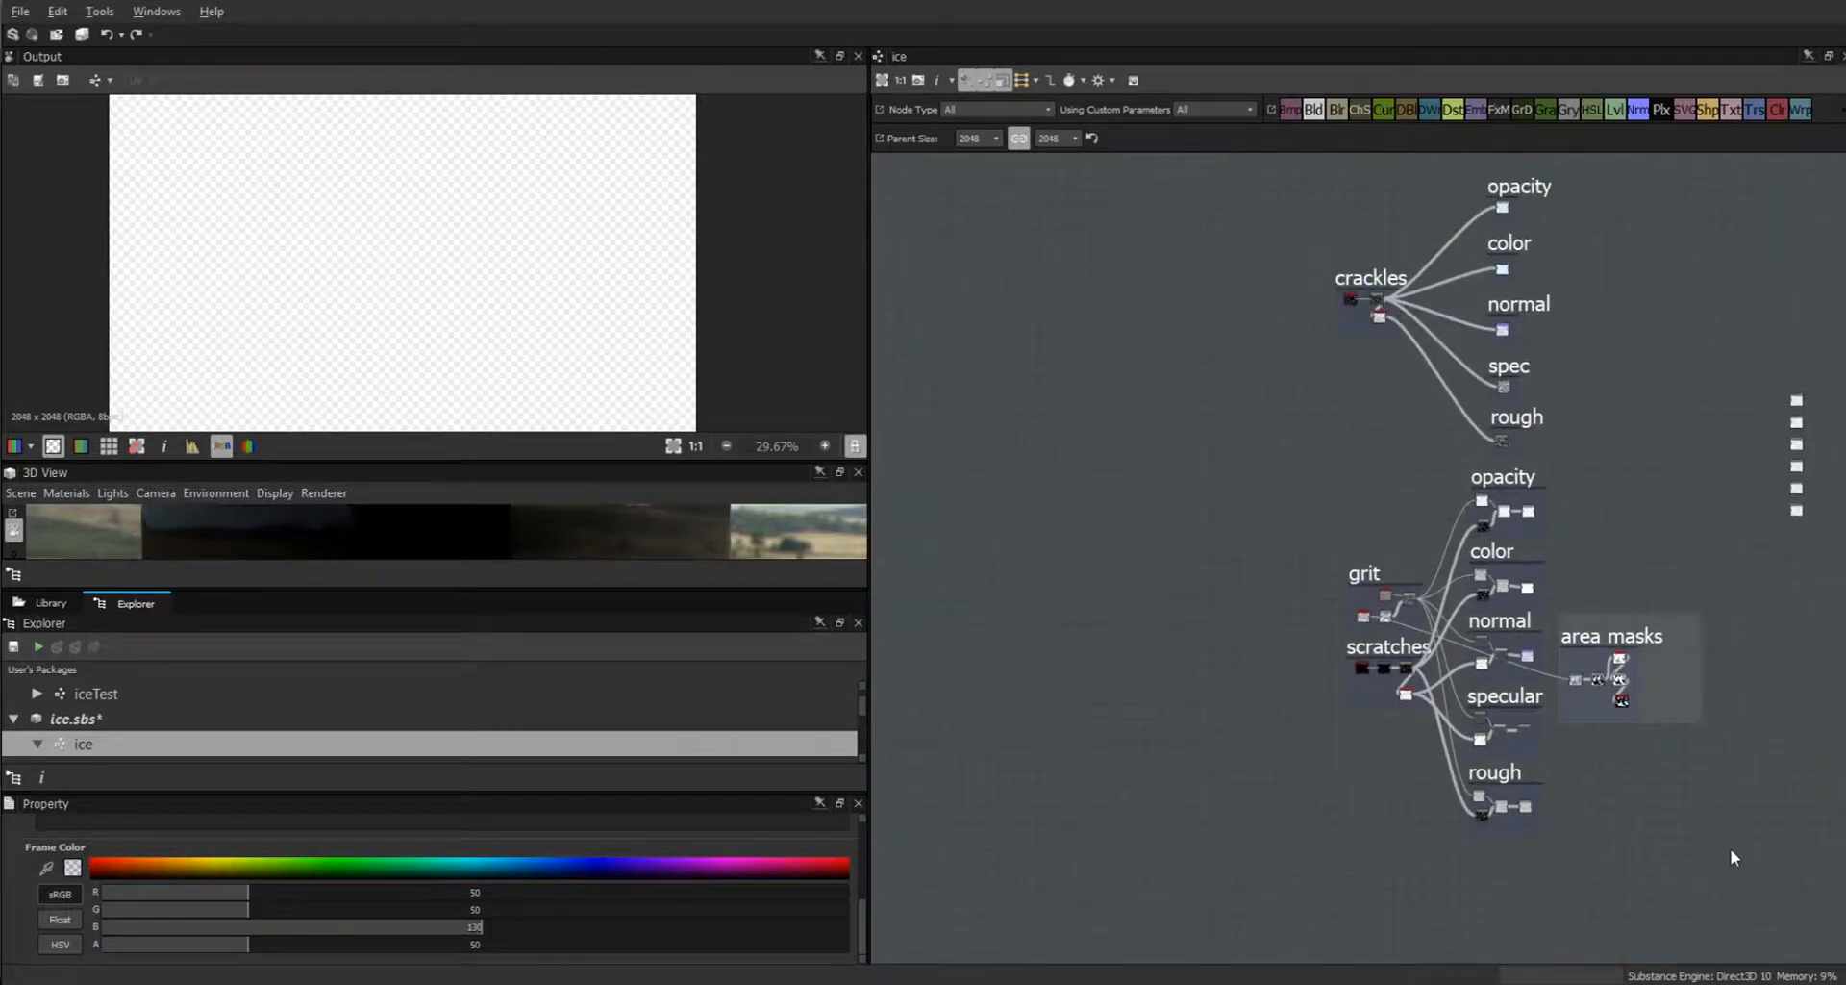
middle_click_drag(1738, 828, 1320, 715)
scroll(1320, 709, "up", 5)
middle_click_drag(1228, 507, 1722, 658)
left_click_drag(1166, 327, 1119, 281)
middle_click_drag(1331, 622, 1467, 534)
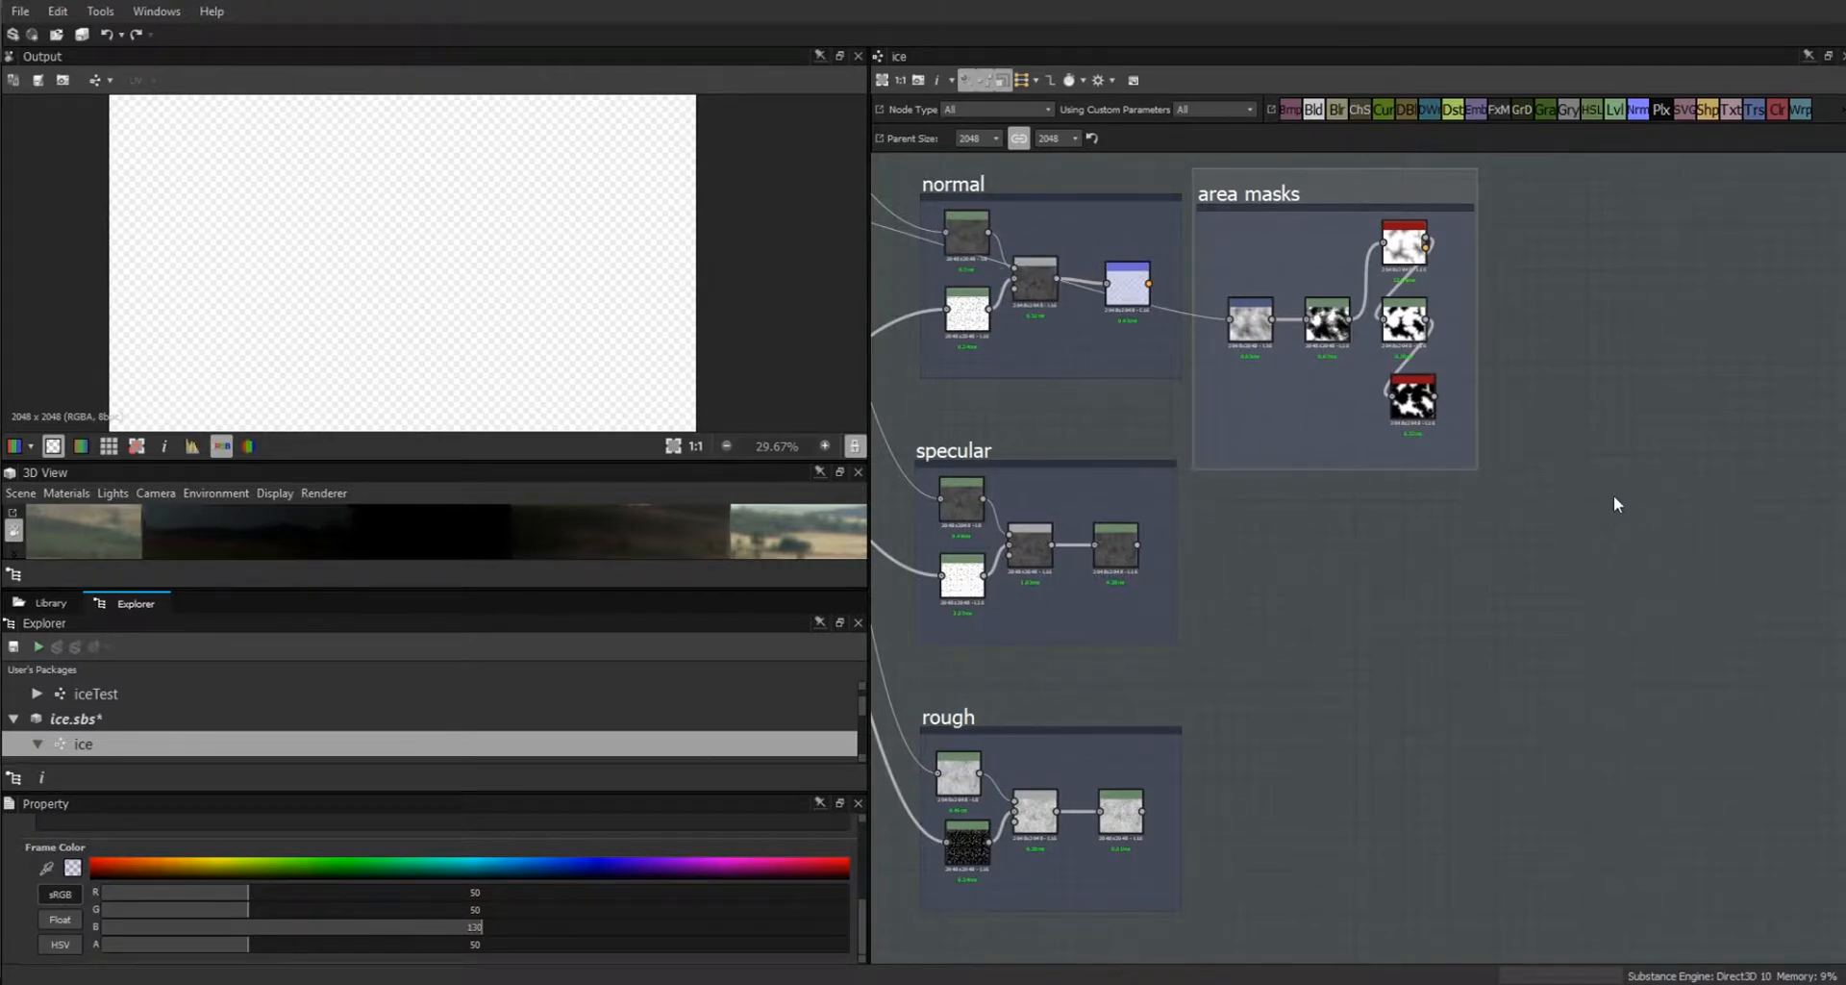
Add a Blend node in the empty space beside the grit and scratches rough frame.
scroll(1606, 496, "down", 3)
middle_click_drag(1685, 551, 1490, 981)
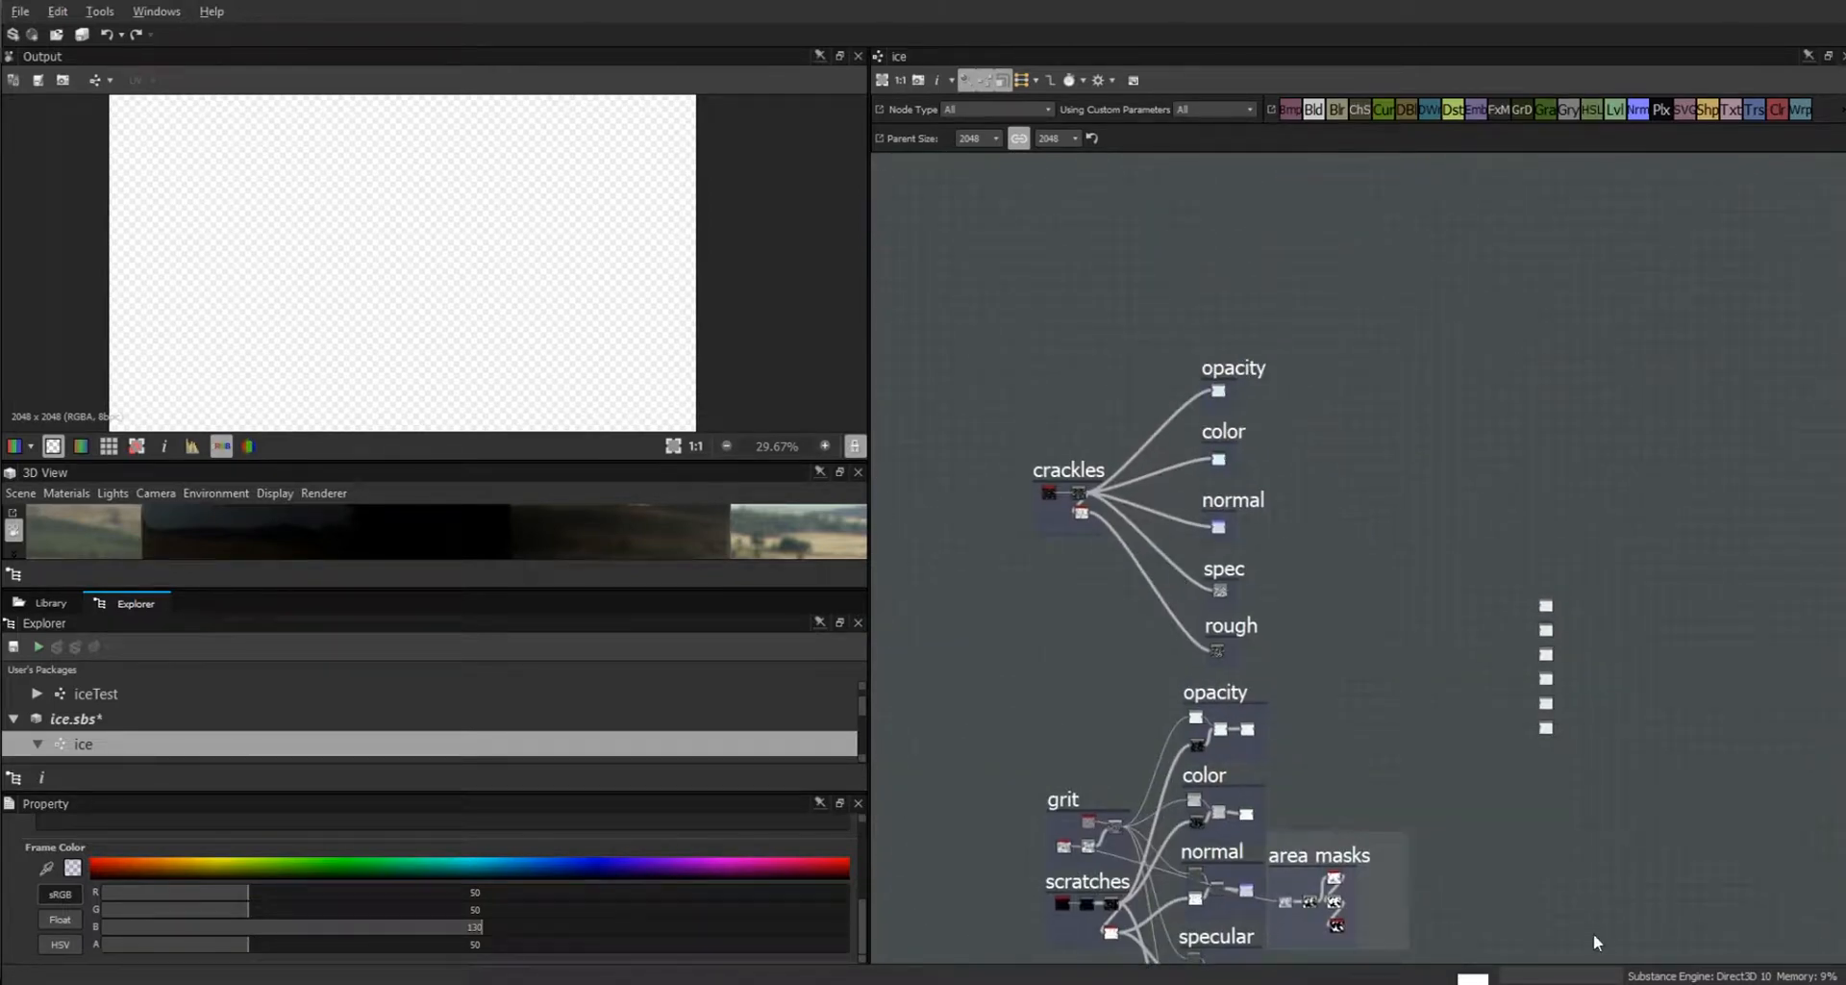
scroll(1541, 837, "up", 3)
middle_click_drag(1318, 833, 1699, 228)
scroll(1514, 627, "up", 2)
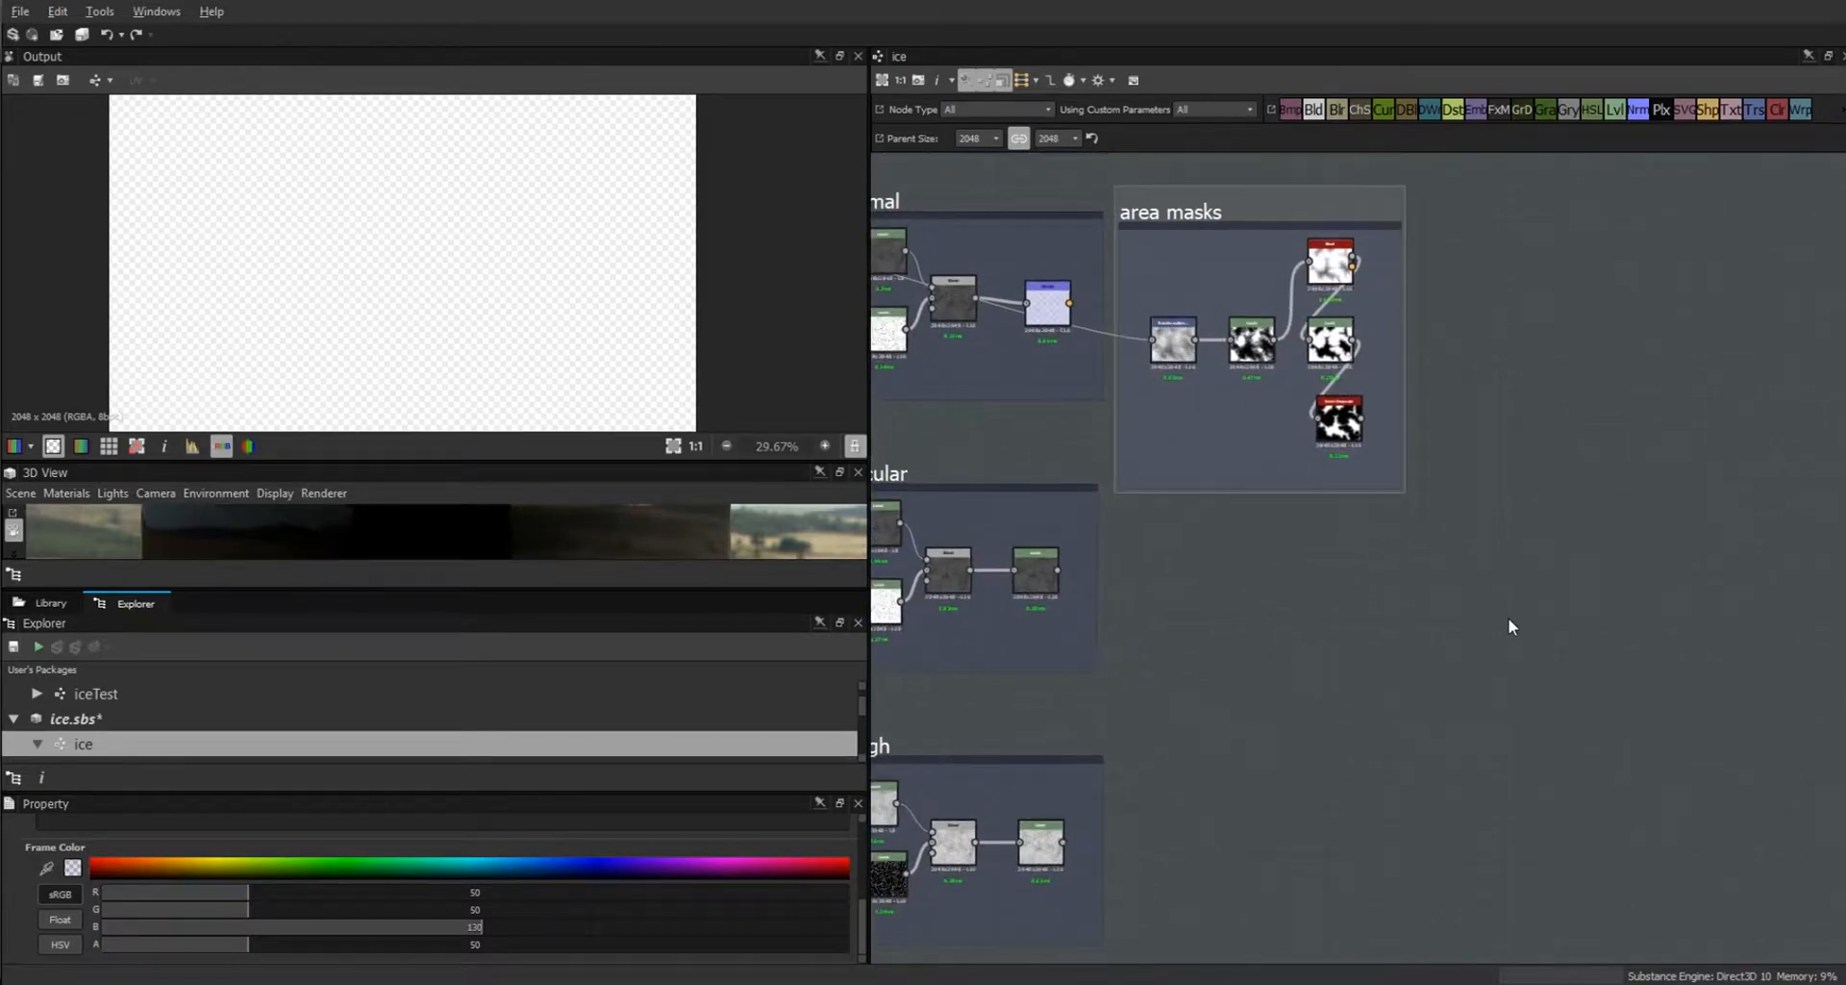
left_click_drag(1314, 108, 1436, 825)
middle_click_drag(1337, 841, 1508, 825)
Preview the area masks' bevel node and make the 2D view taller.
double_click(1499, 248)
left_click_drag(531, 463, 524, 599)
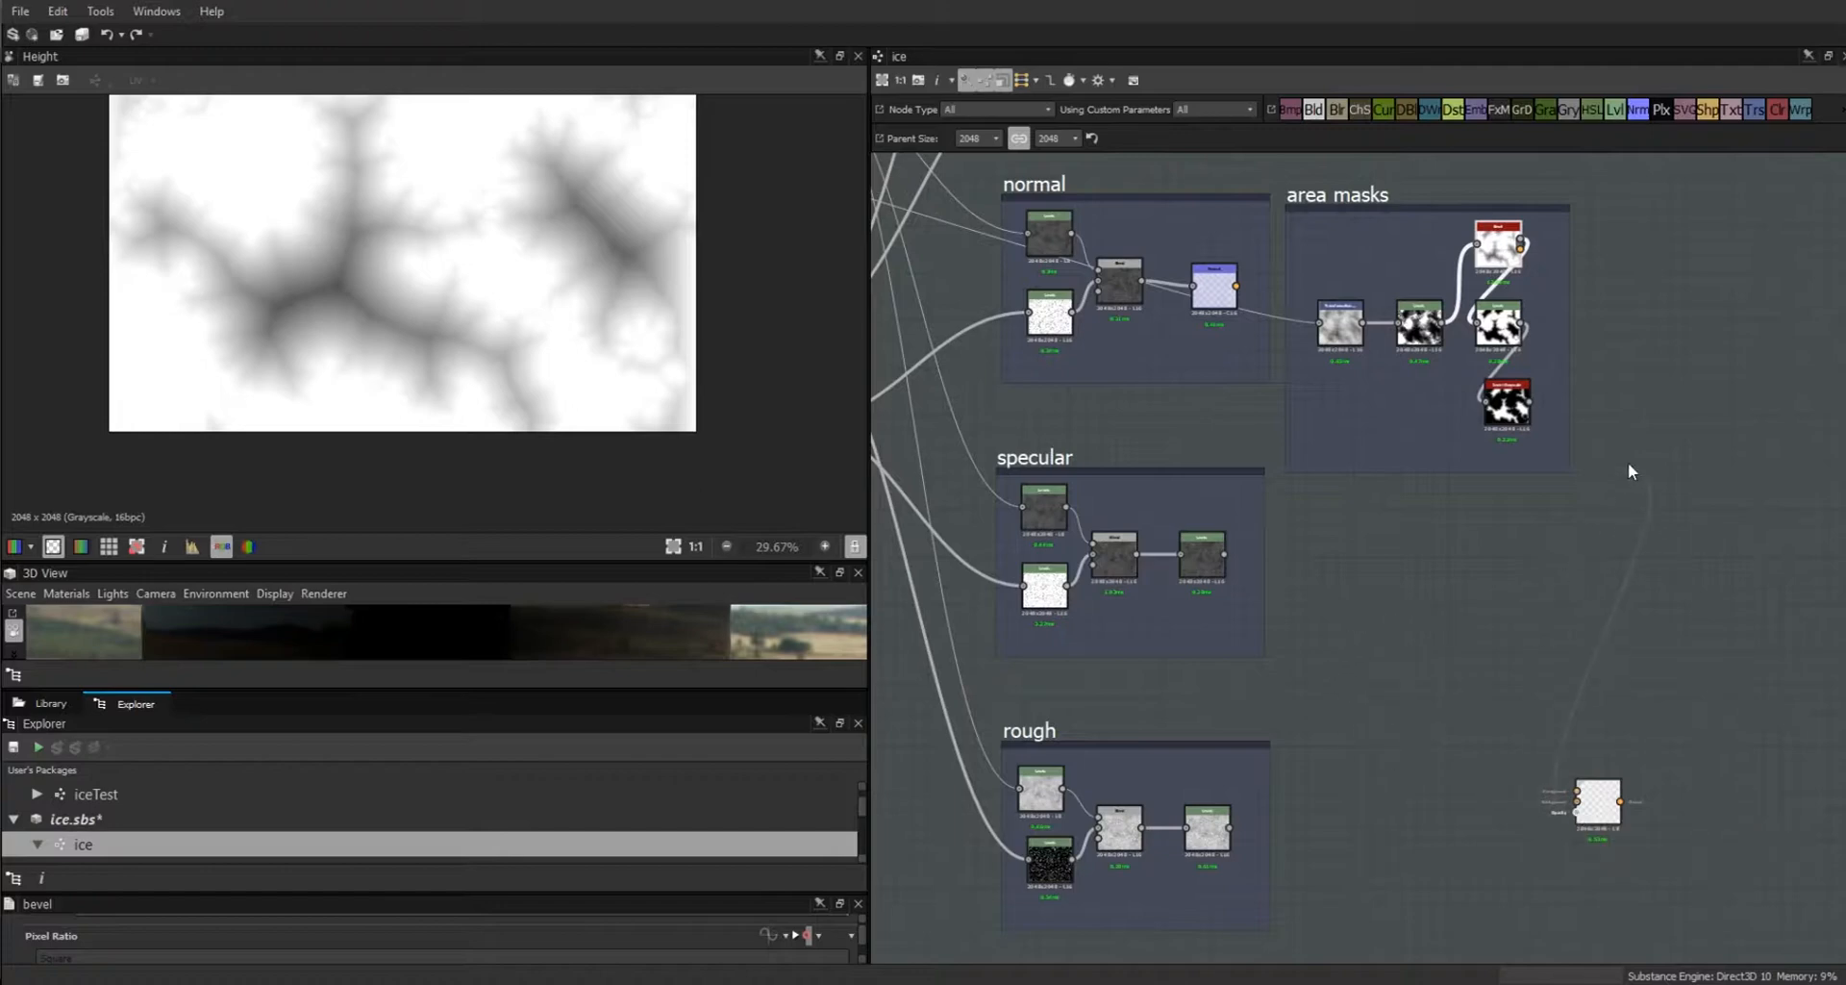
Connect the final mask node in the area masks frame to the Blend node's opacity input.
left_click_drag(1540, 403, 1537, 404)
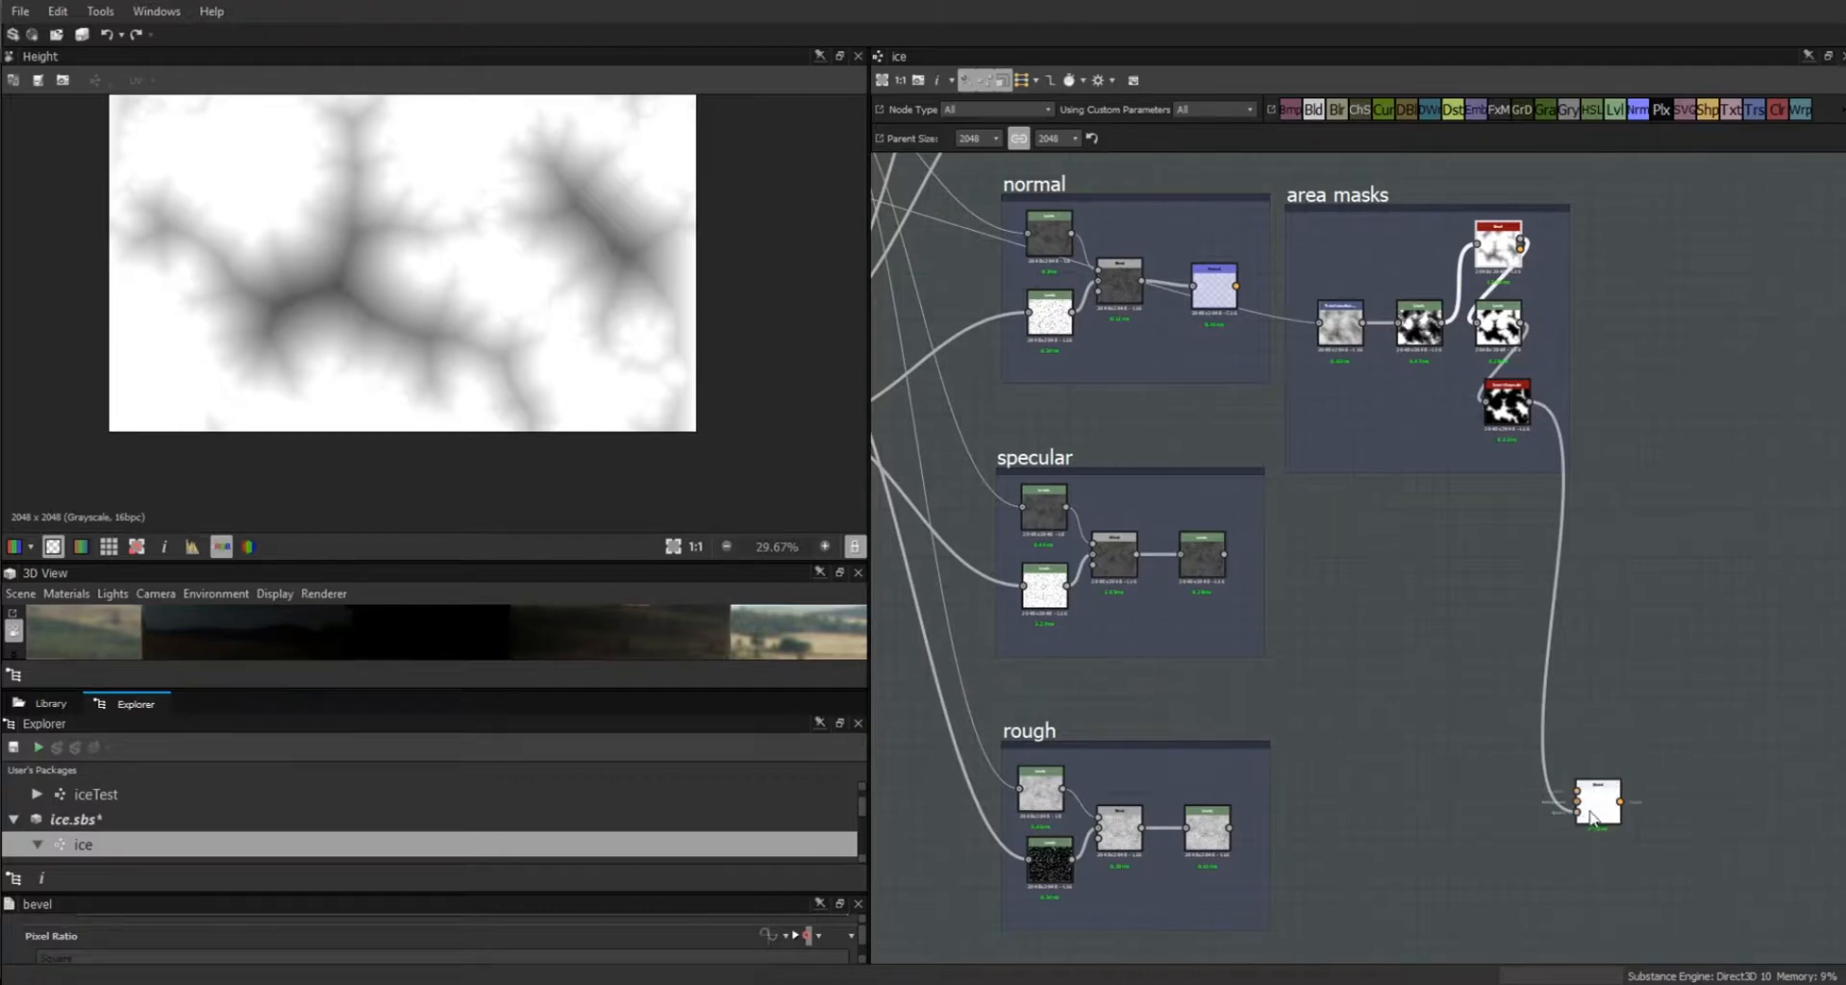
left_click_drag(1308, 829, 1238, 836)
scroll(1577, 796, "up", 2)
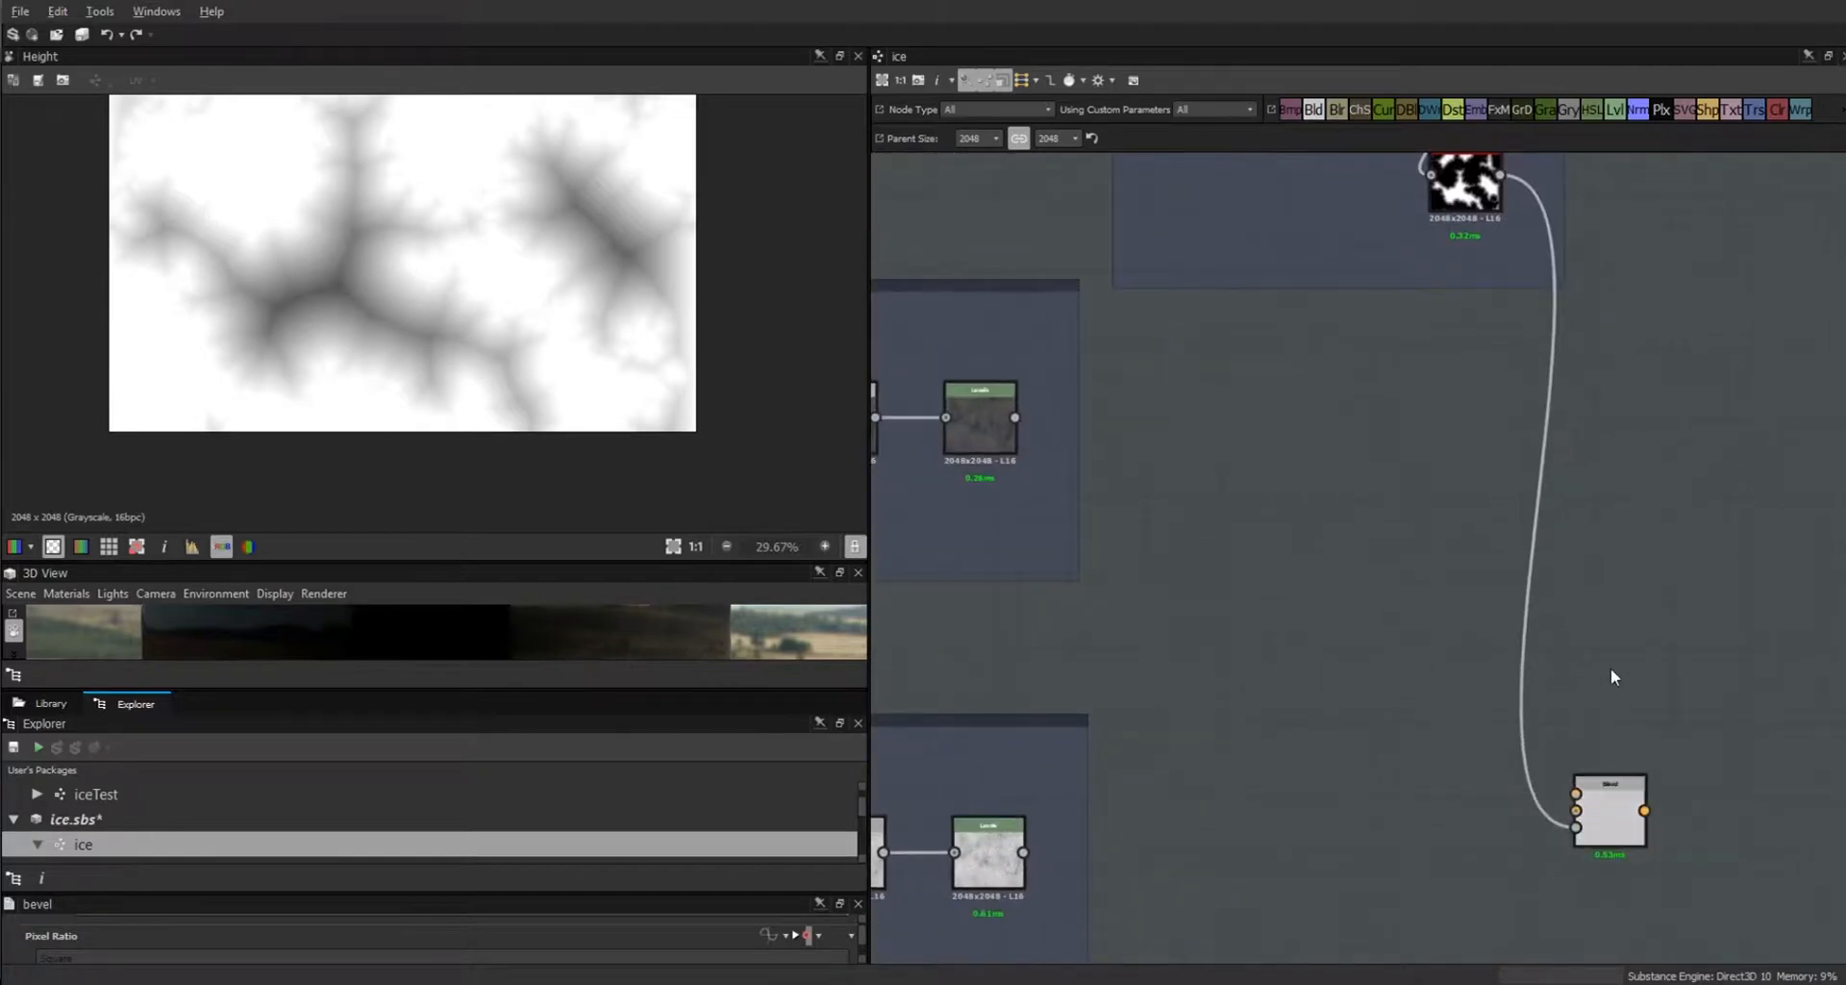
scroll(1612, 675, "down", 2)
middle_click_drag(1606, 336, 1622, 382)
left_click_drag(1537, 198, 1736, 273)
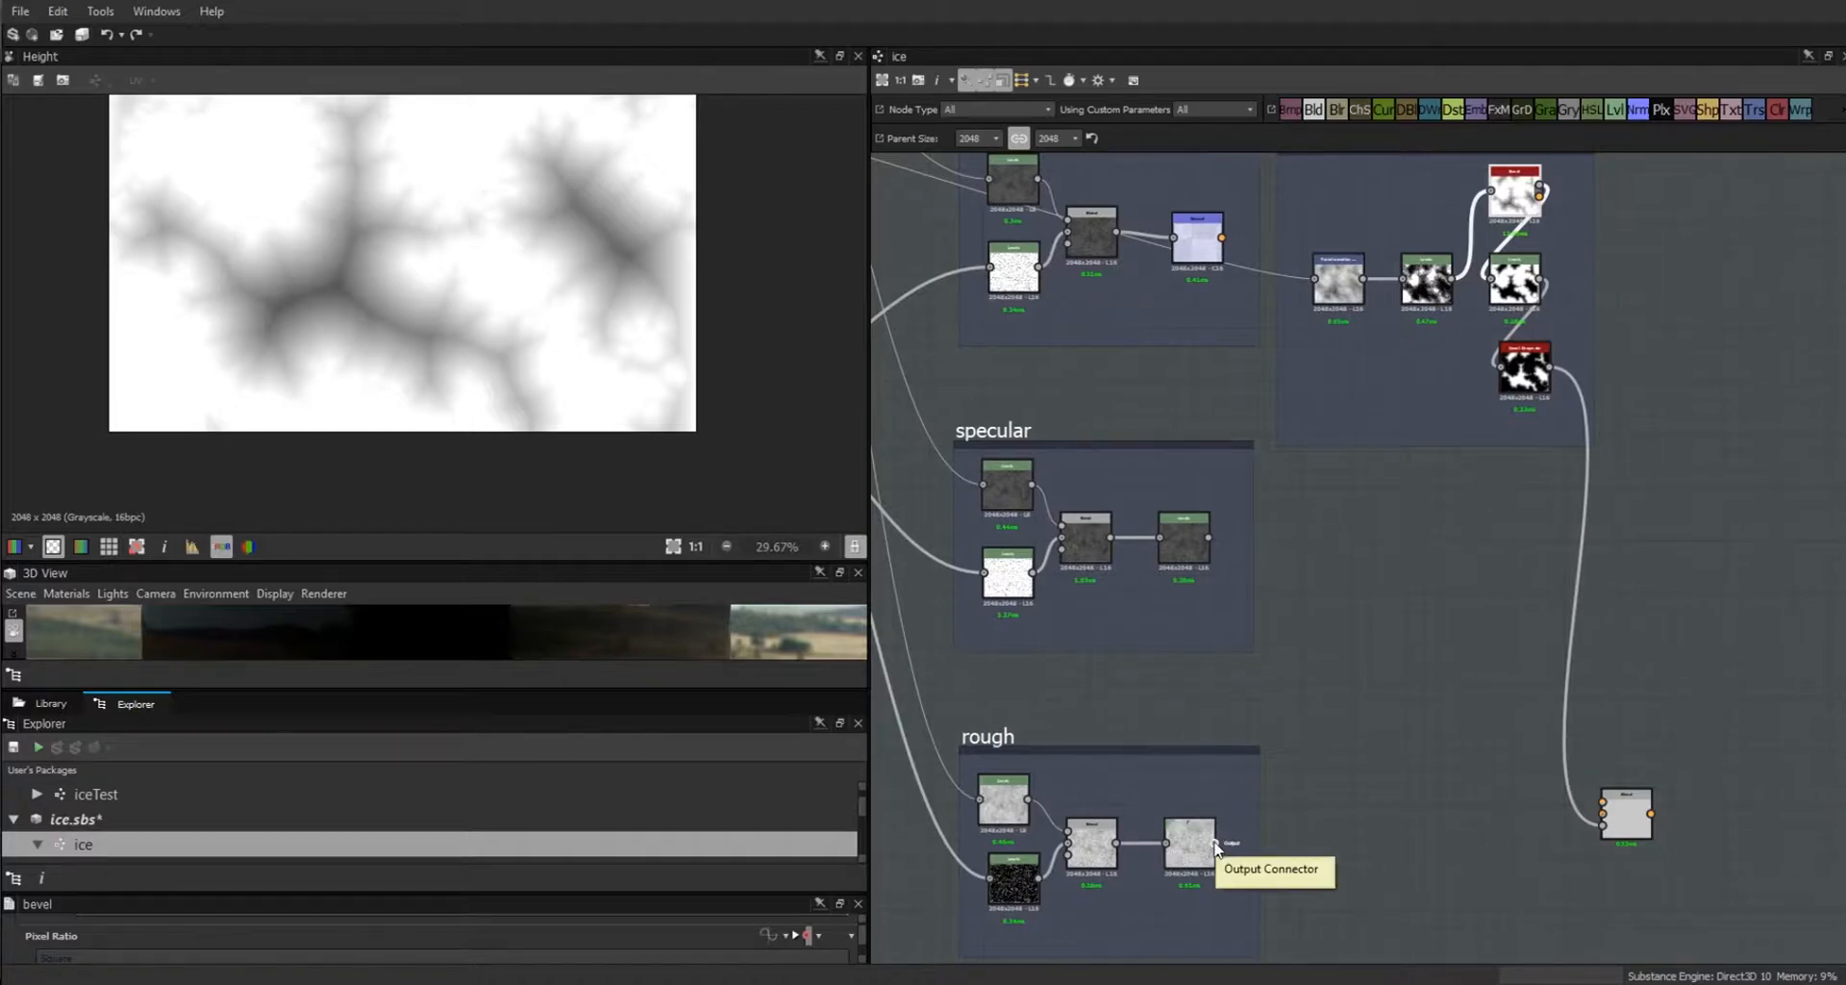
Connect the crackles' rough node to the foreground input of the Blend node.
middle_click_drag(1289, 812, 1437, 981)
middle_click_drag(1402, 638, 1168, 639)
left_click_drag(1000, 348, 1328, 833)
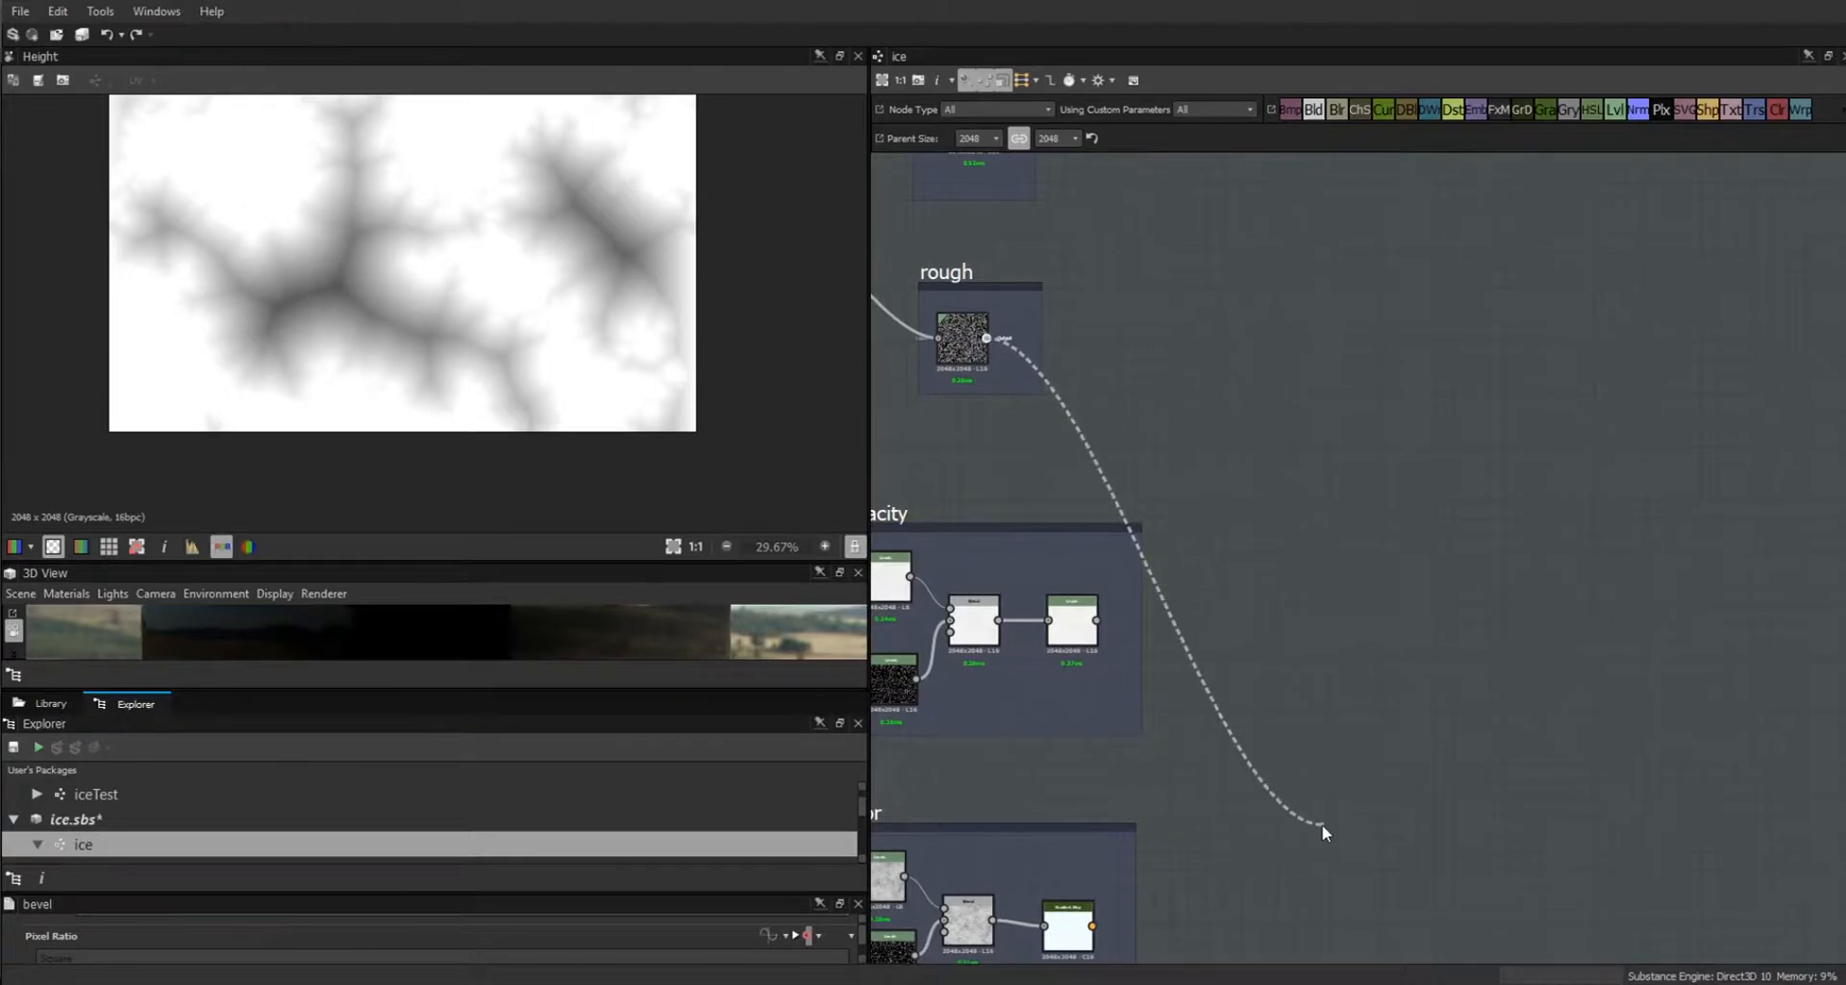
middle_click_drag(1327, 832, 1382, 103)
left_click_drag(1382, 103, 1460, 486)
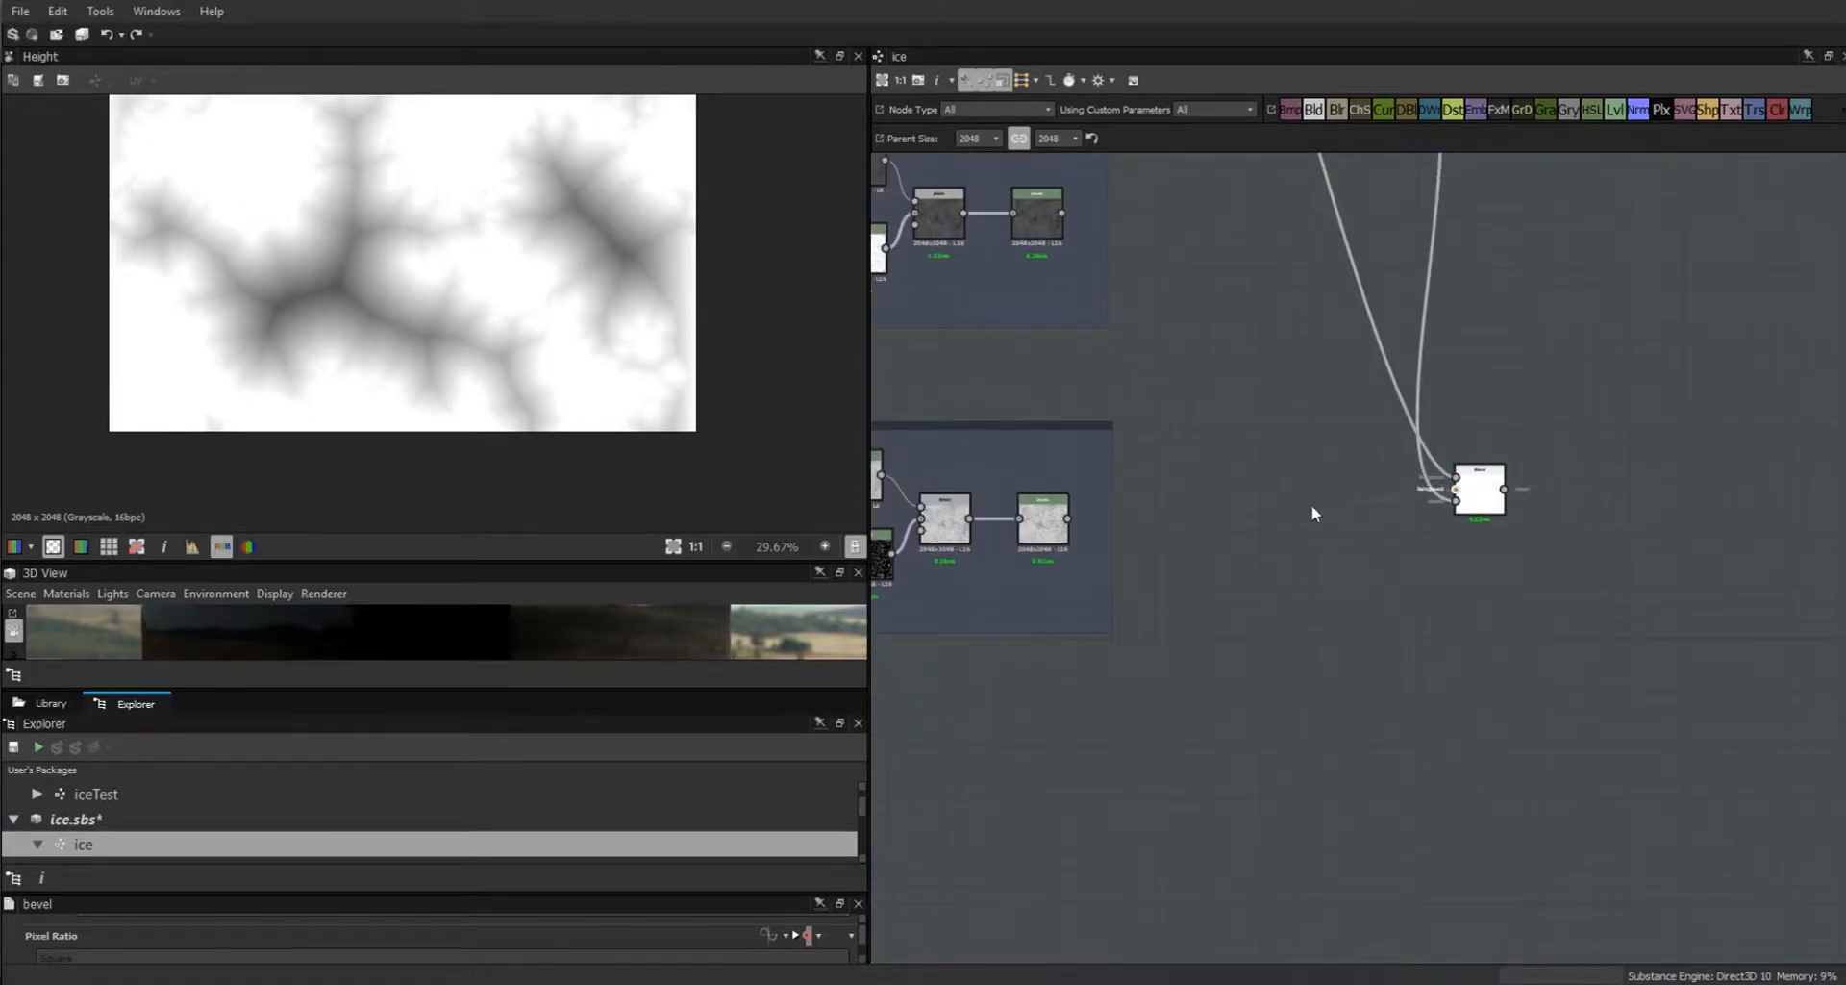
Connect the grit and scratches rough result to the Blend's background input and preview the blended roughness.
middle_click_drag(1344, 580, 1496, 801)
double_click(1606, 685)
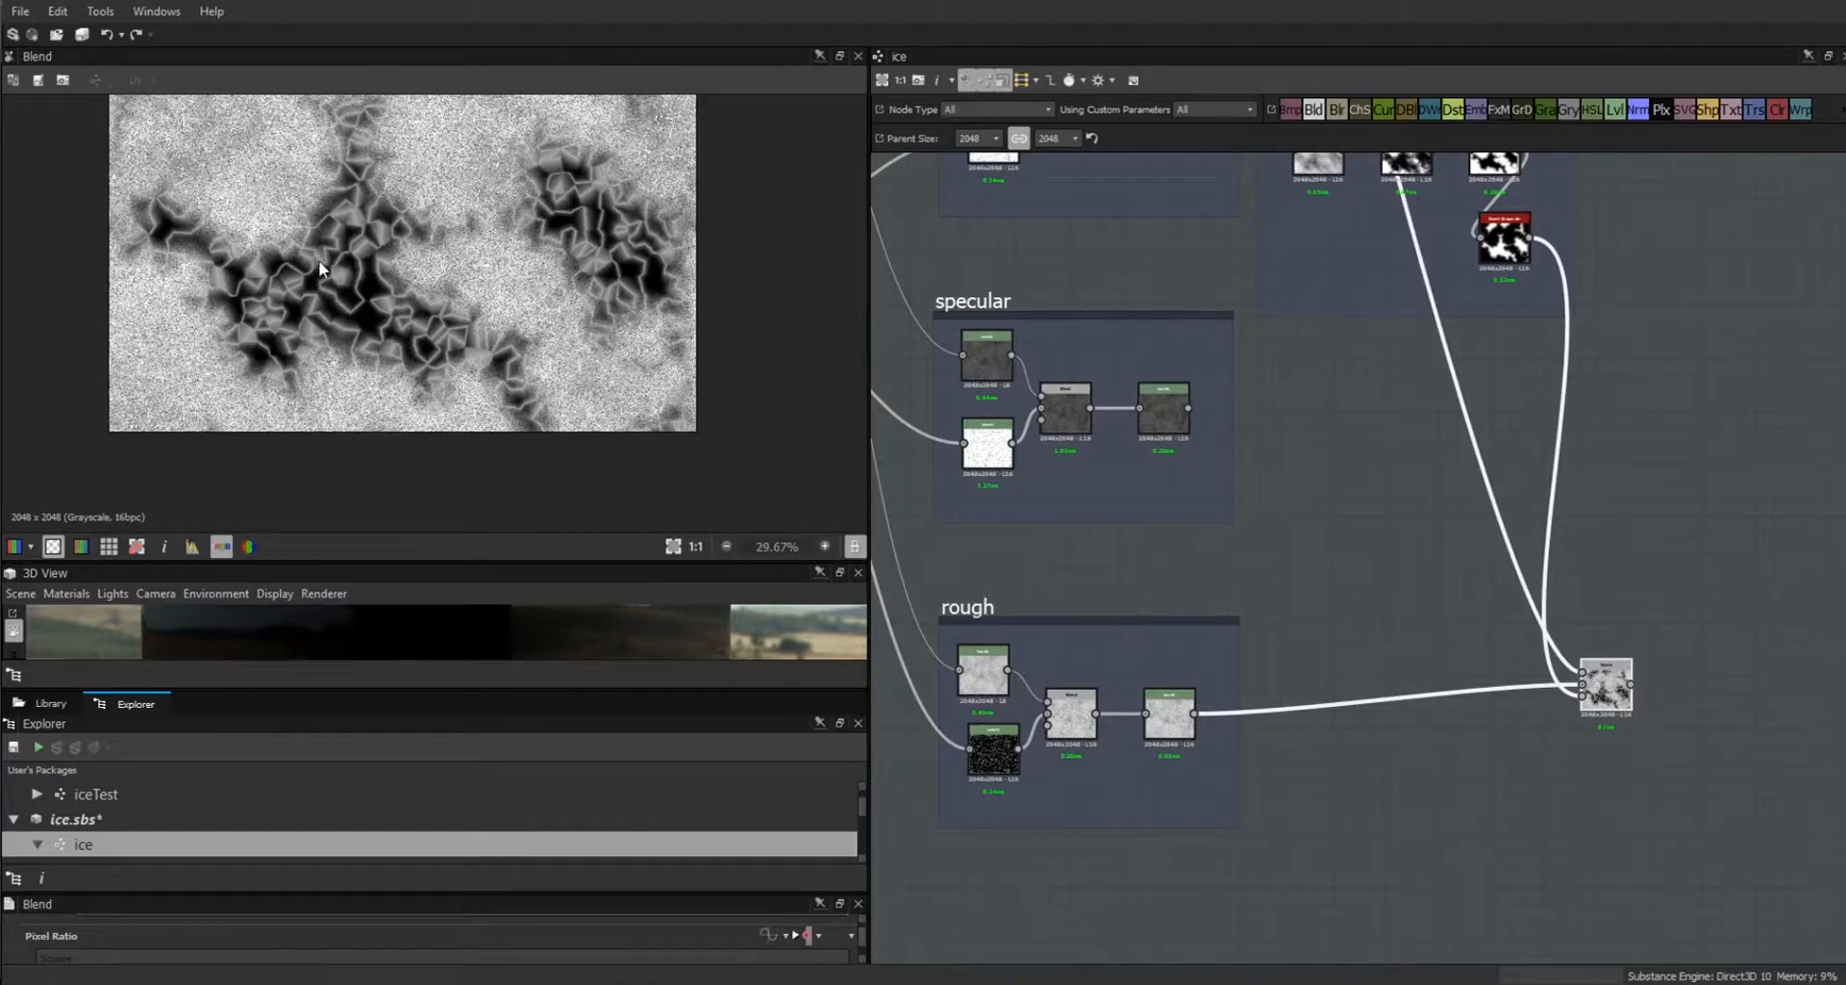
left_click_drag(1608, 697, 1610, 723)
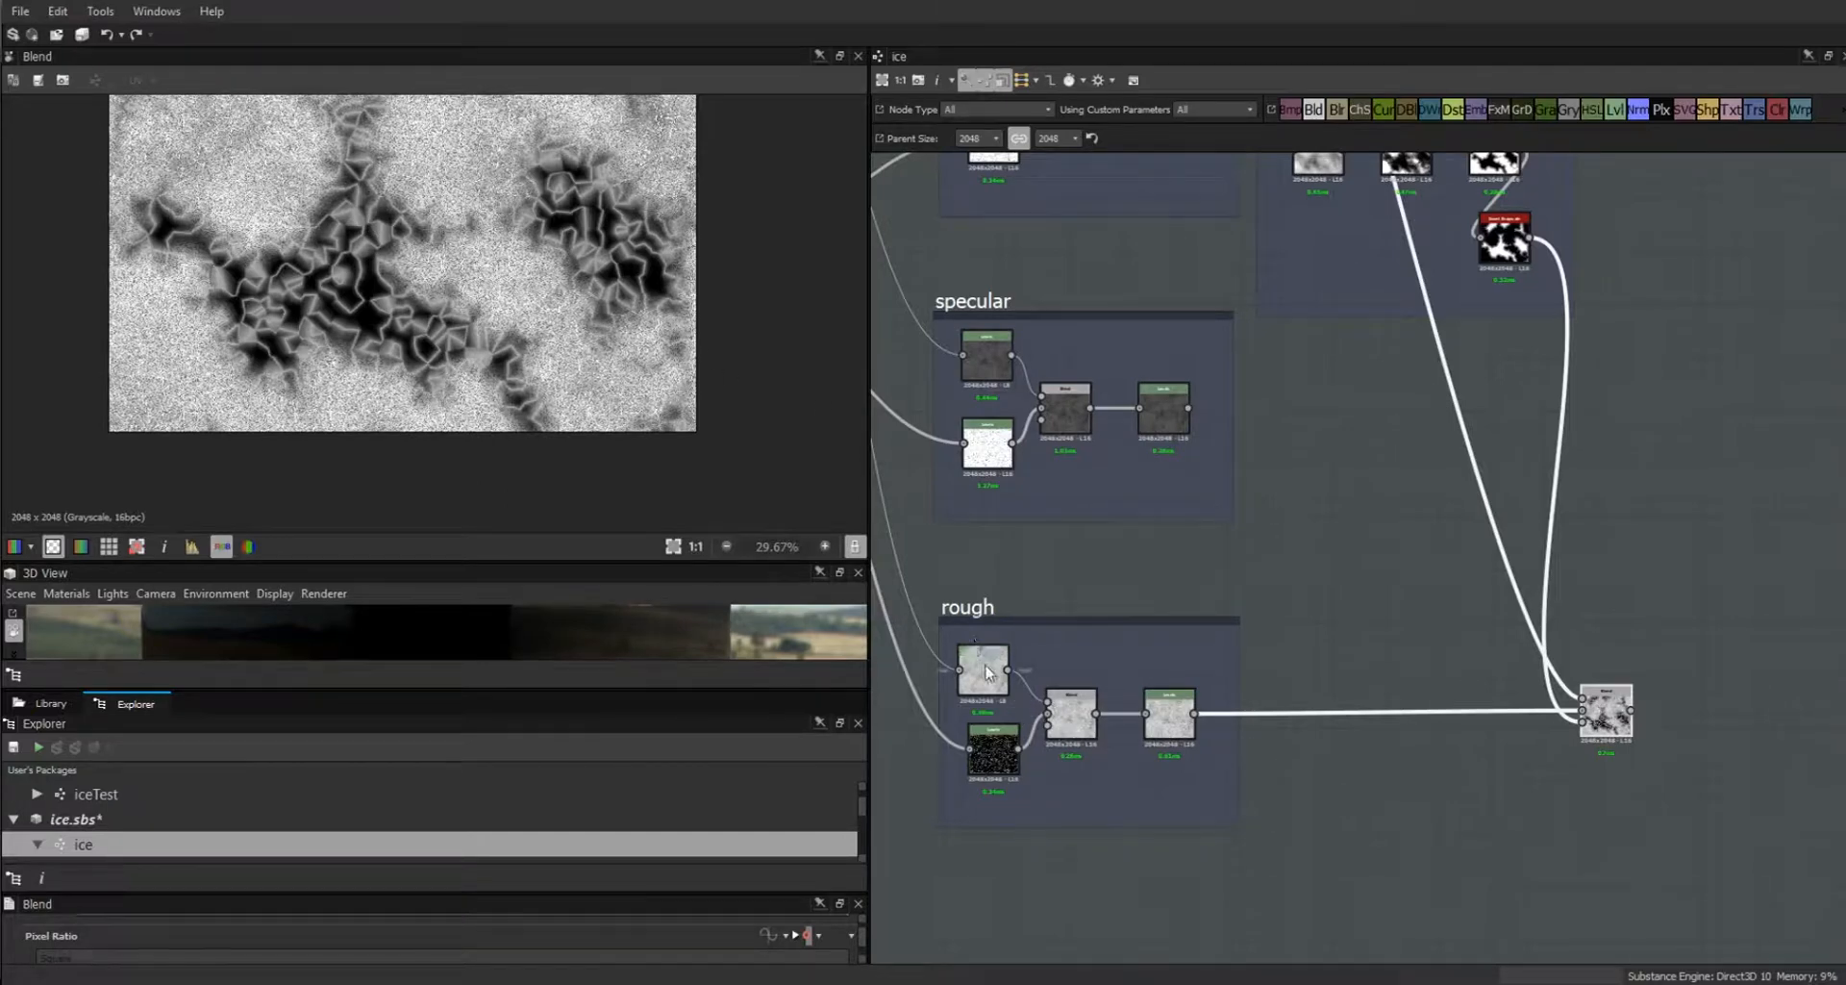
Add a second Blend node above the roughness Blend and feed its opacity input from the final area mask node.
middle_click_drag(1418, 529, 1392, 708)
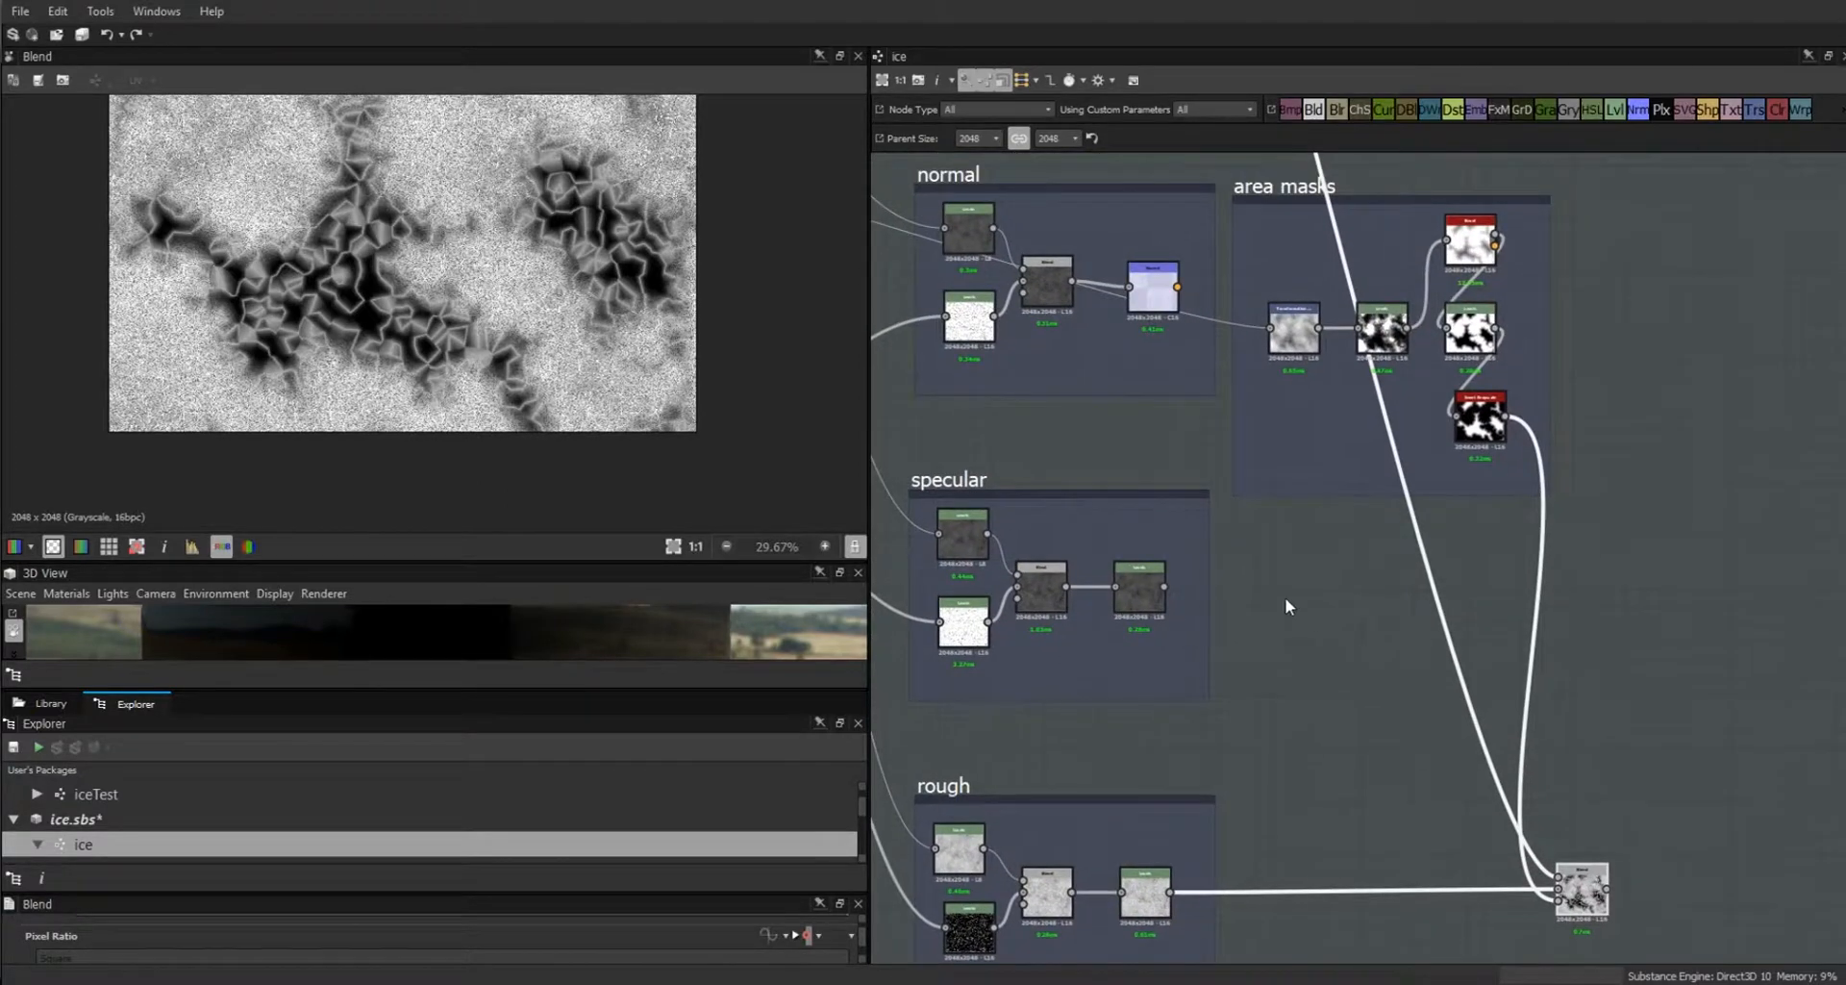
mouse_move(1314, 109)
left_mouse_down()
mouse_move(1302, 717)
mouse_move(1398, 737)
mouse_move(1590, 658)
left_mouse_up()
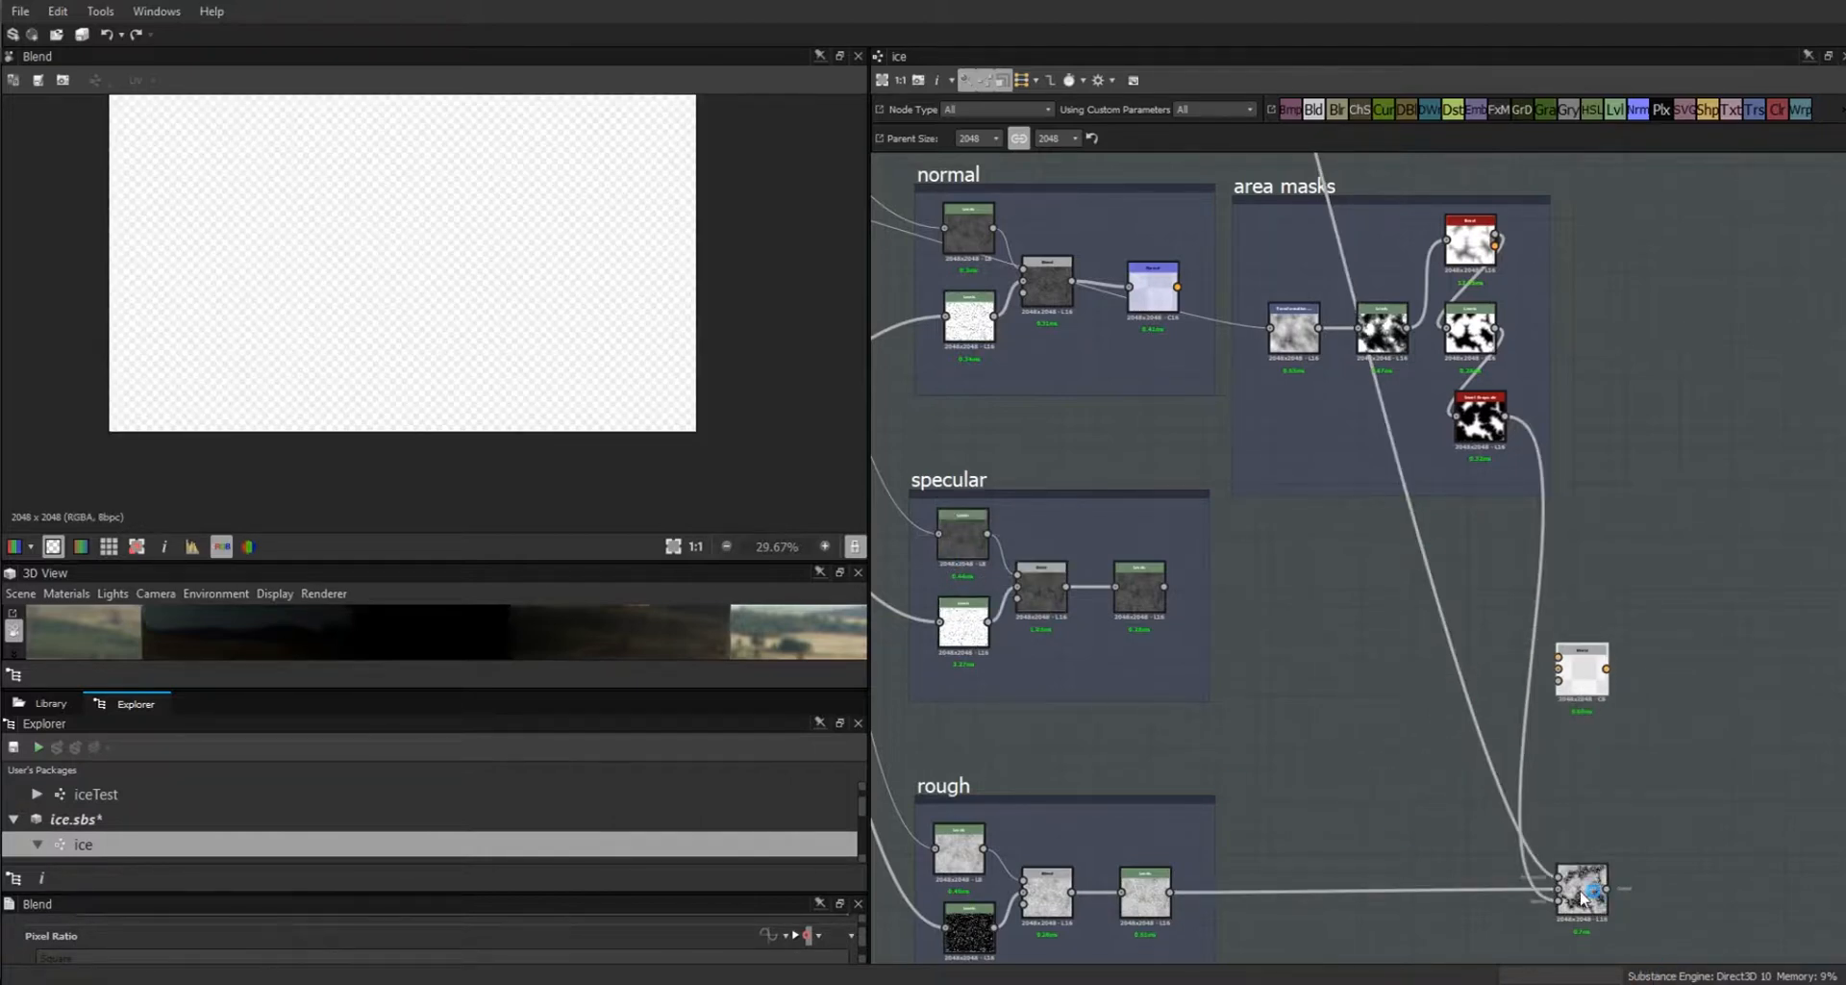
left_click_drag(1505, 416, 1559, 681)
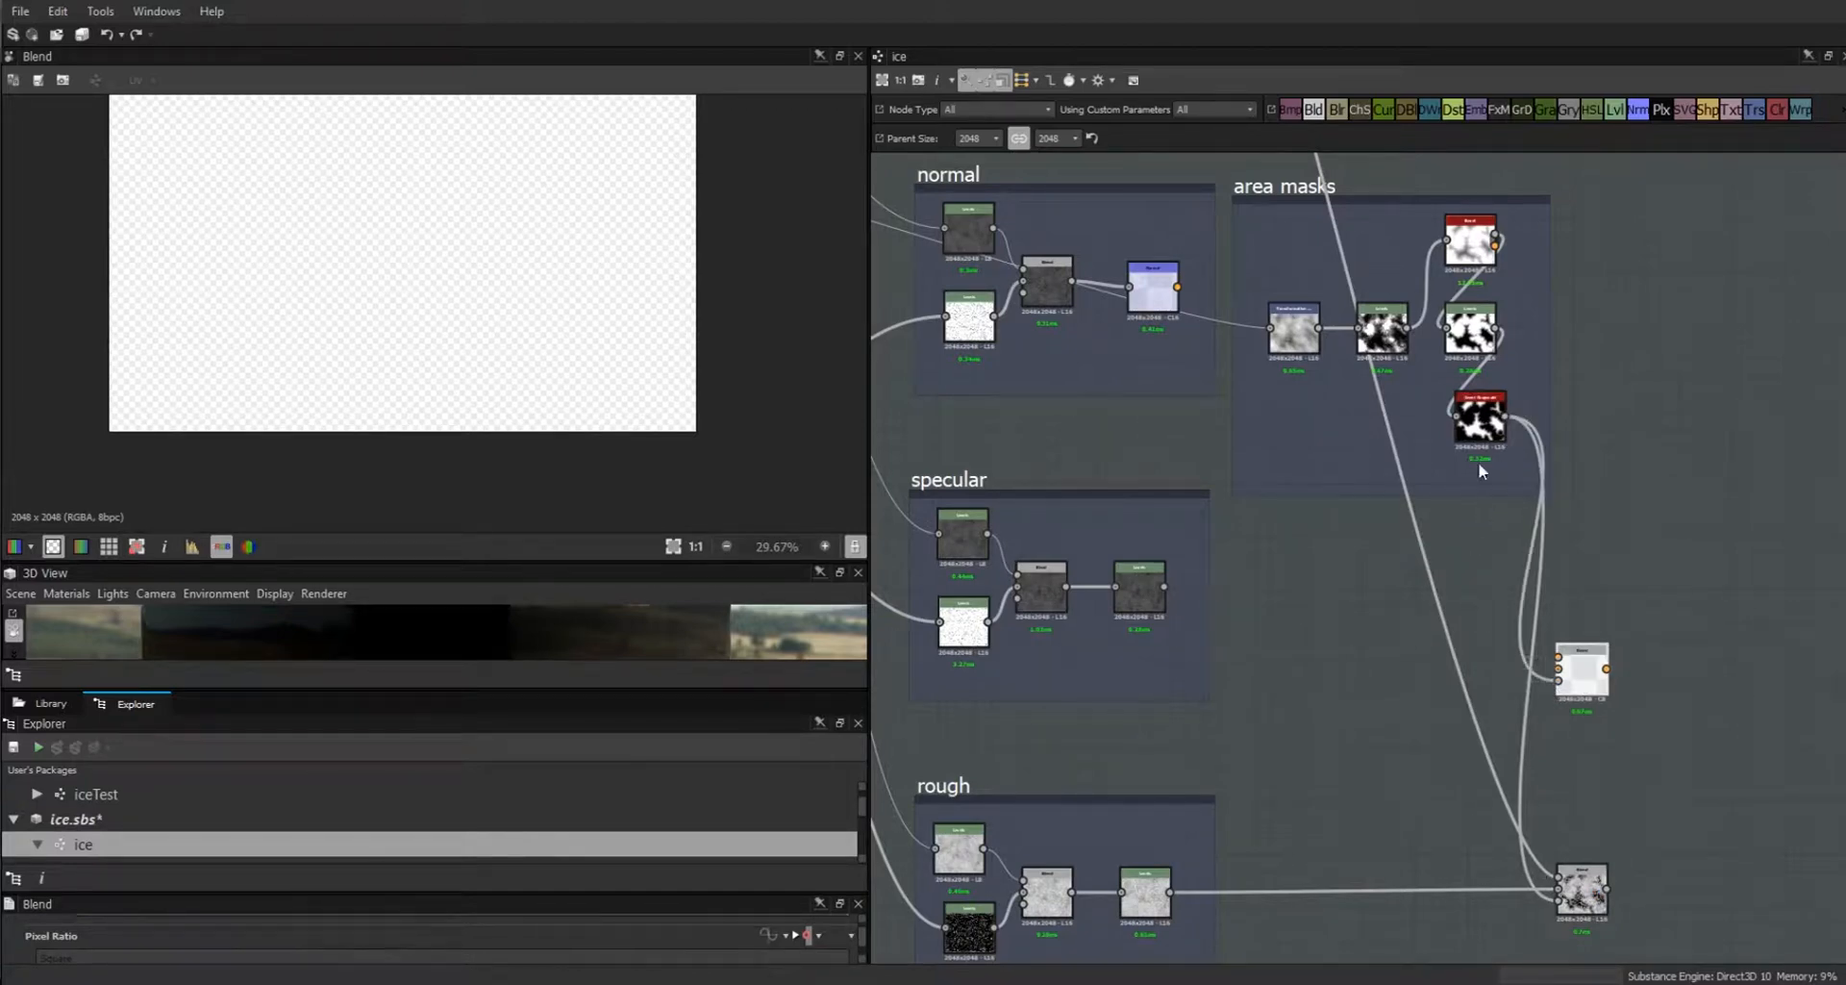
Connect the crackles' spec node to the second Blend's foreground input and preview that Blend.
middle_click_drag(1322, 433, 1386, 778)
middle_click_drag(1311, 160, 1385, 796)
middle_click_drag(1454, 425, 1426, 765)
left_click(1194, 522)
middle_click_drag(1300, 778, 997, 13)
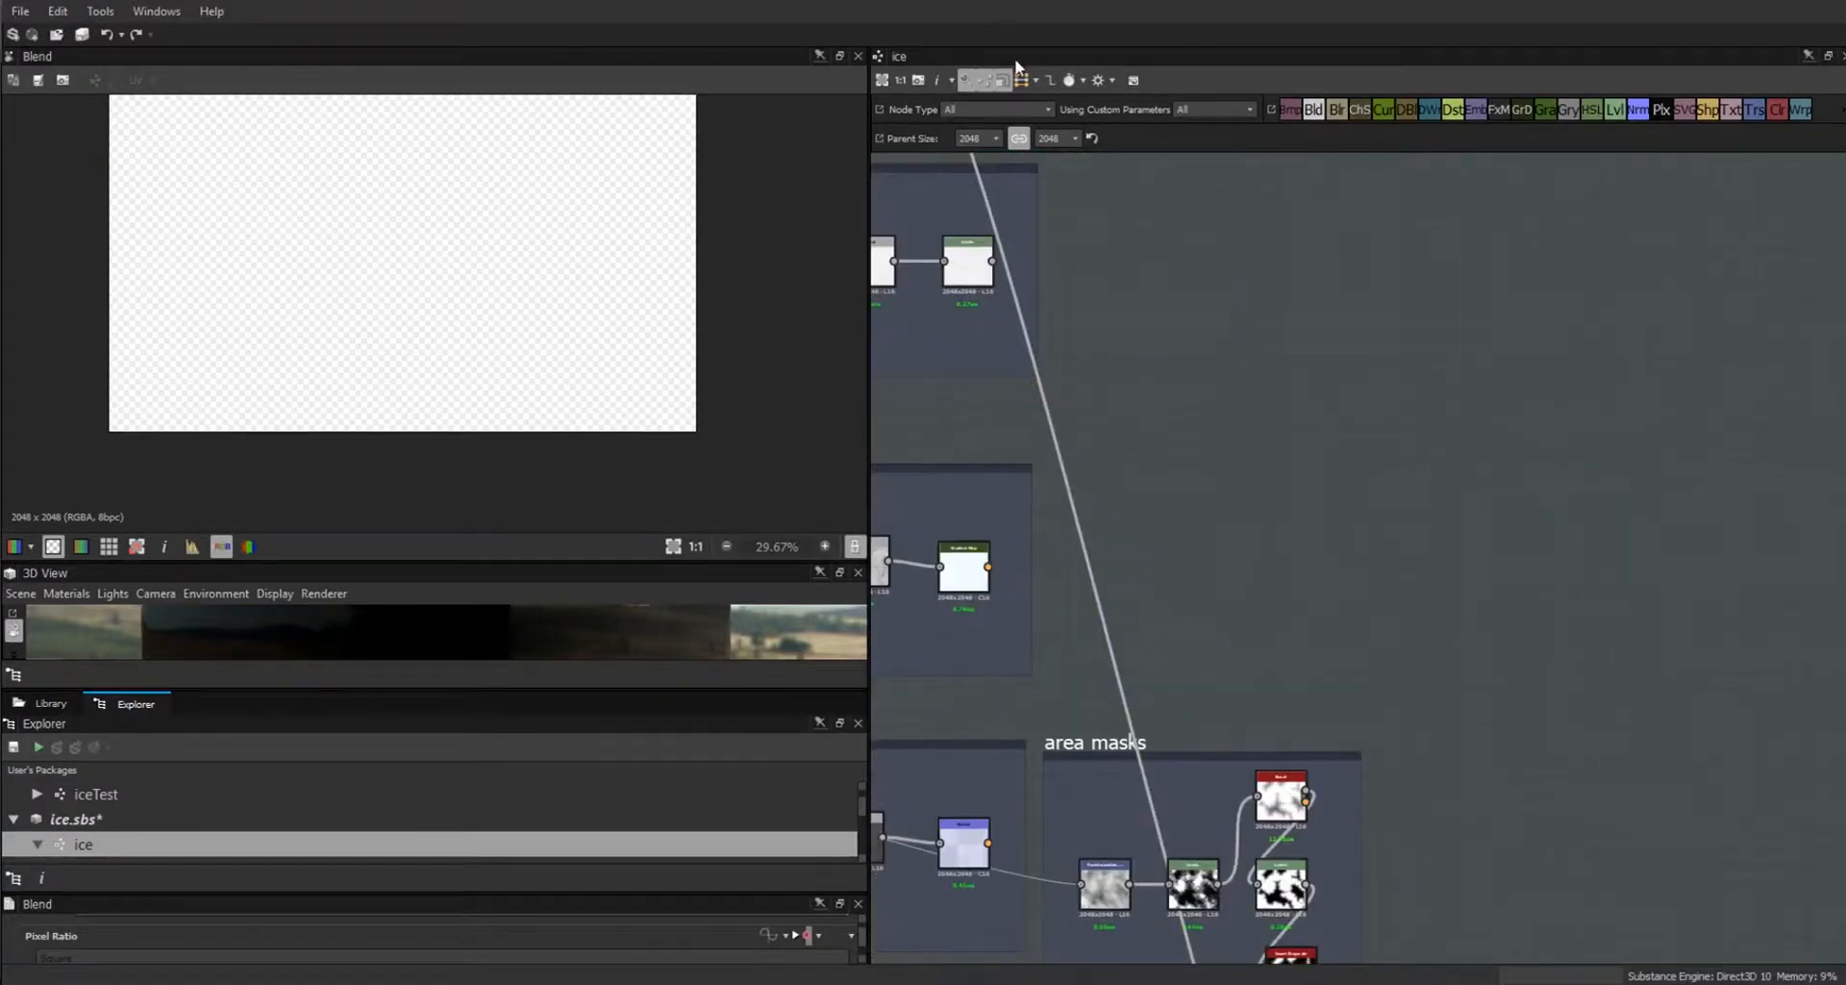
middle_click_drag(1283, 733, 1417, 96)
left_click(1503, 575)
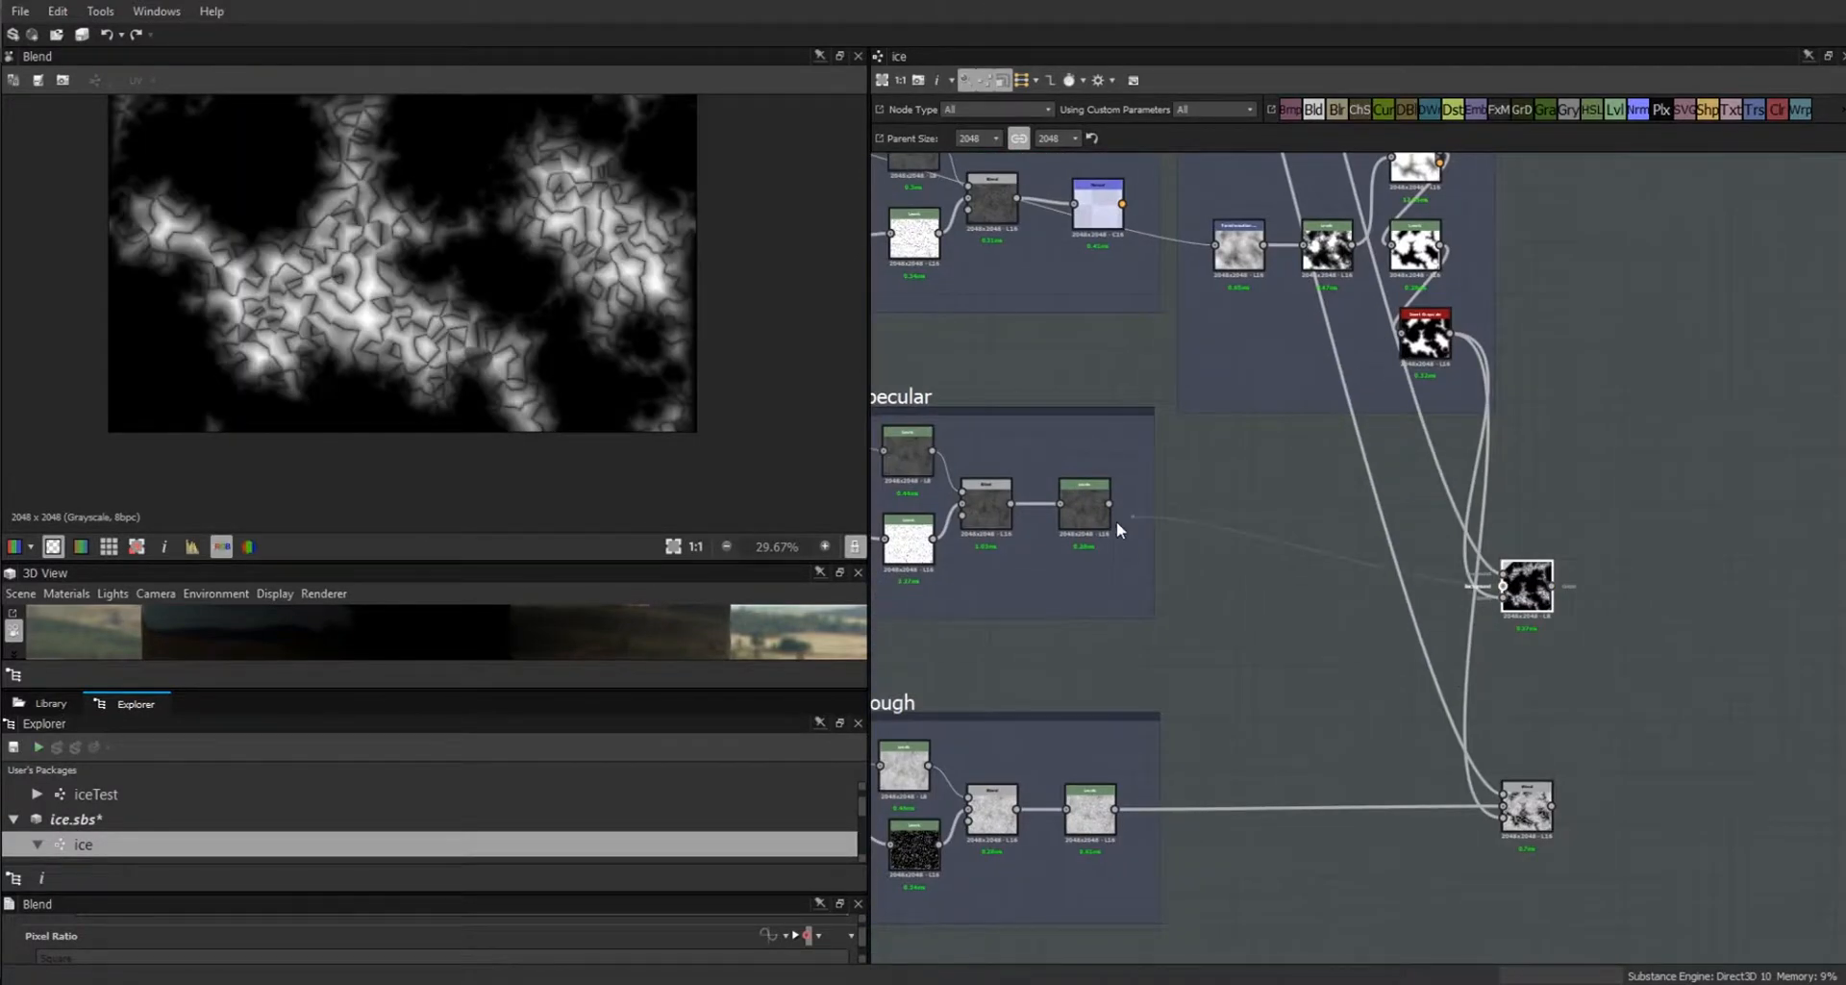
Connect the final node of the grit and scratches specular frame to the second Blend's background input.
left_click_drag(1110, 503, 1503, 583)
middle_click_drag(1654, 632, 1548, 643)
left_click_drag(1421, 594, 1172, 527)
left_click_drag(1421, 816, 1159, 825)
Move the area masks frame up the graph so it sits beside the crackles' rough frame.
middle_click_drag(1515, 583, 1705, 829)
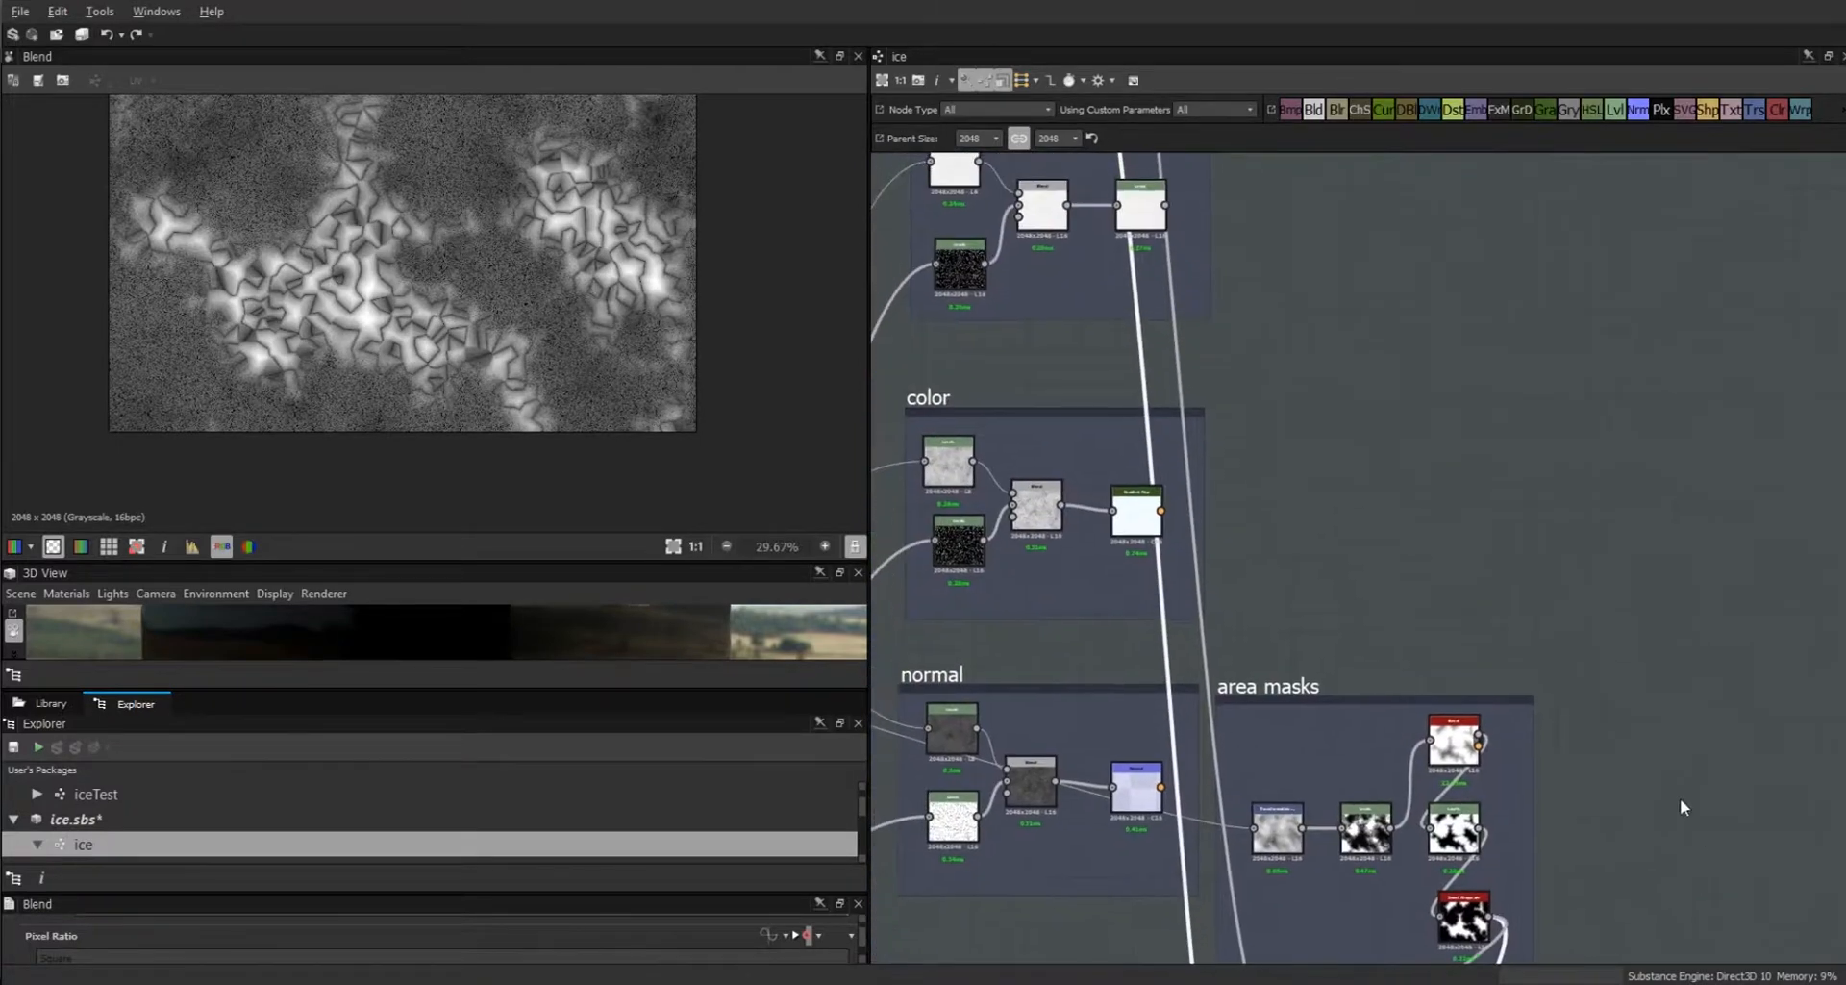
left_click_drag(1280, 696, 1322, 290)
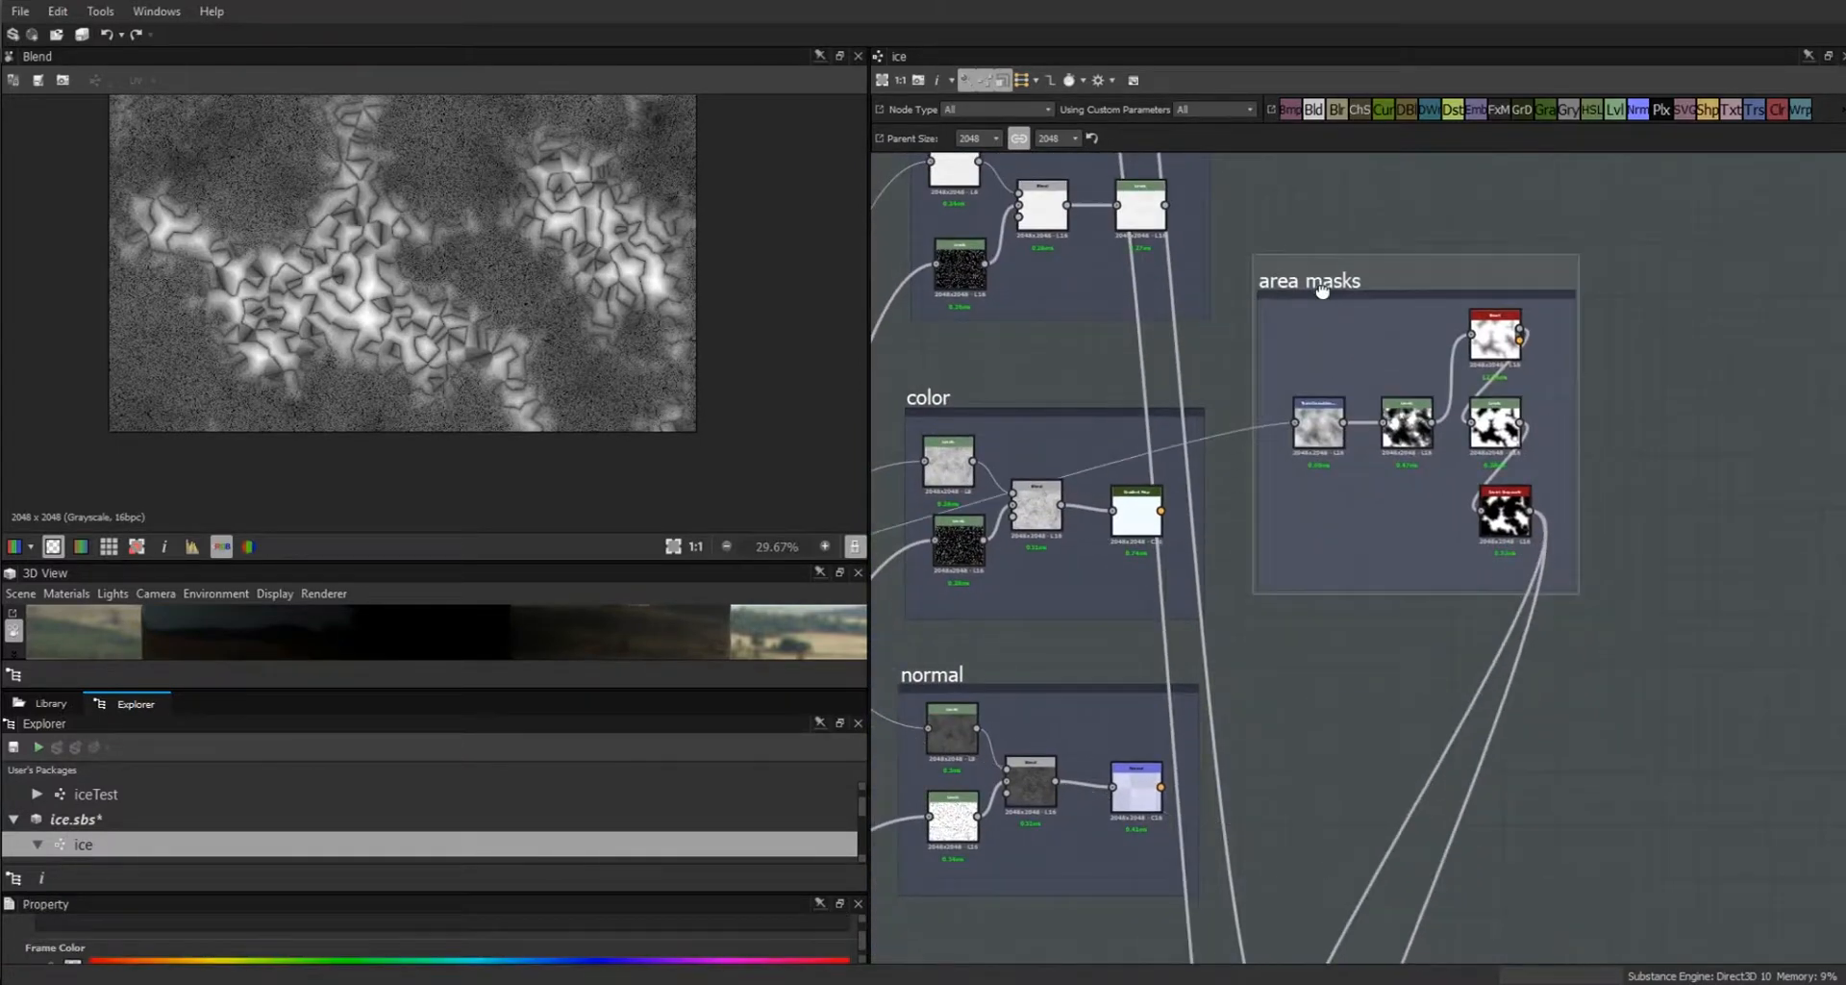
middle_click_drag(1710, 563, 1738, 914)
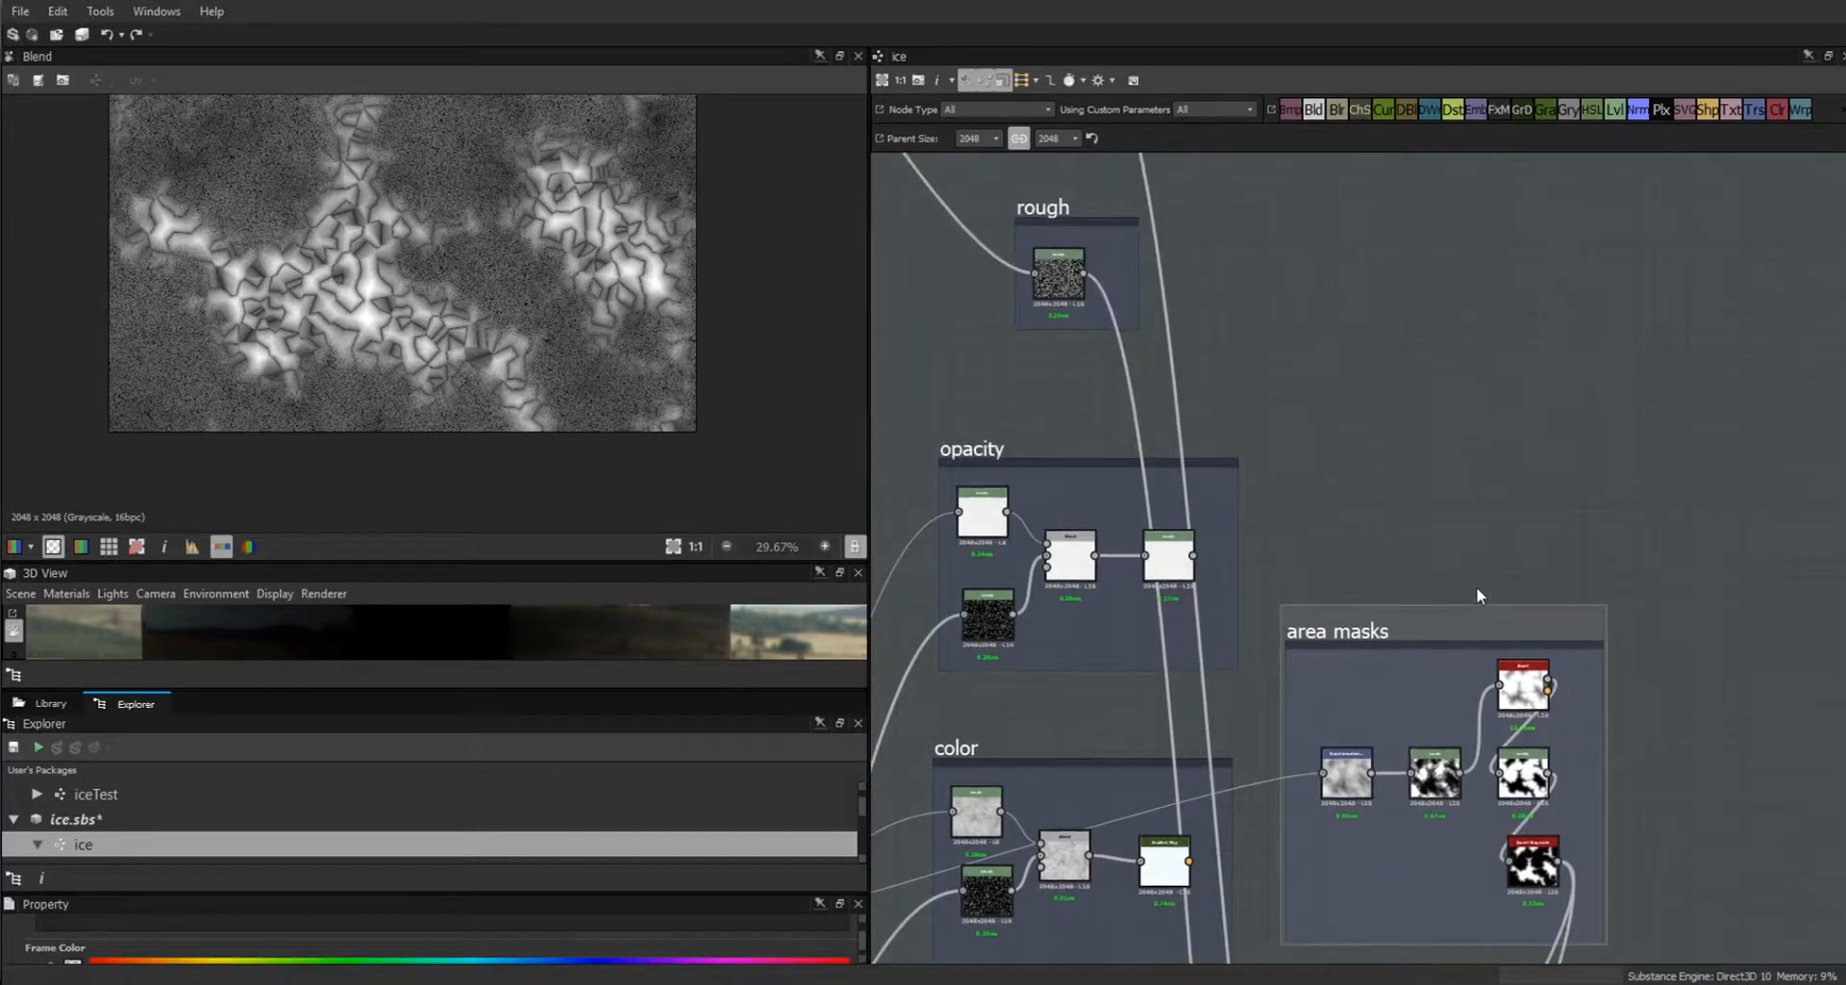
left_click_drag(1354, 633, 1339, 178)
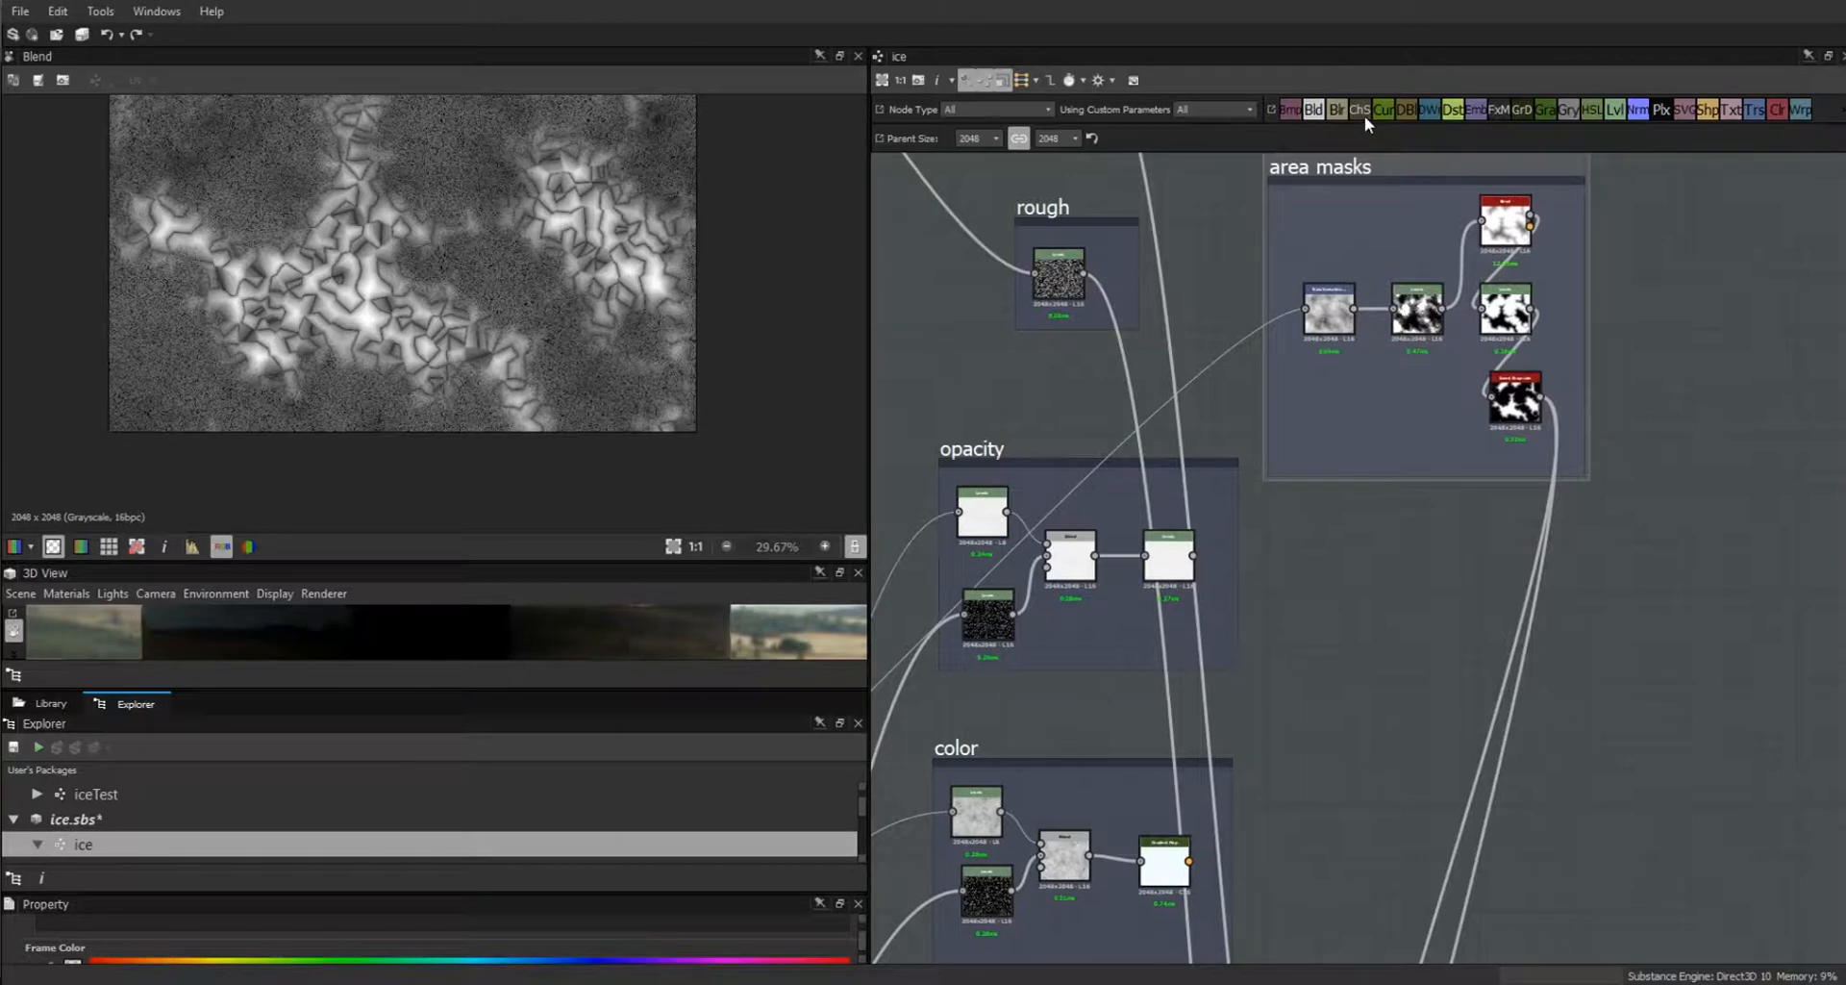
Add a Blend node beside the grit and scratches opacity frame, feeding its opacity from the final area mask and its background from that frame's Levels.
left_click_drag(1412, 637, 1429, 631)
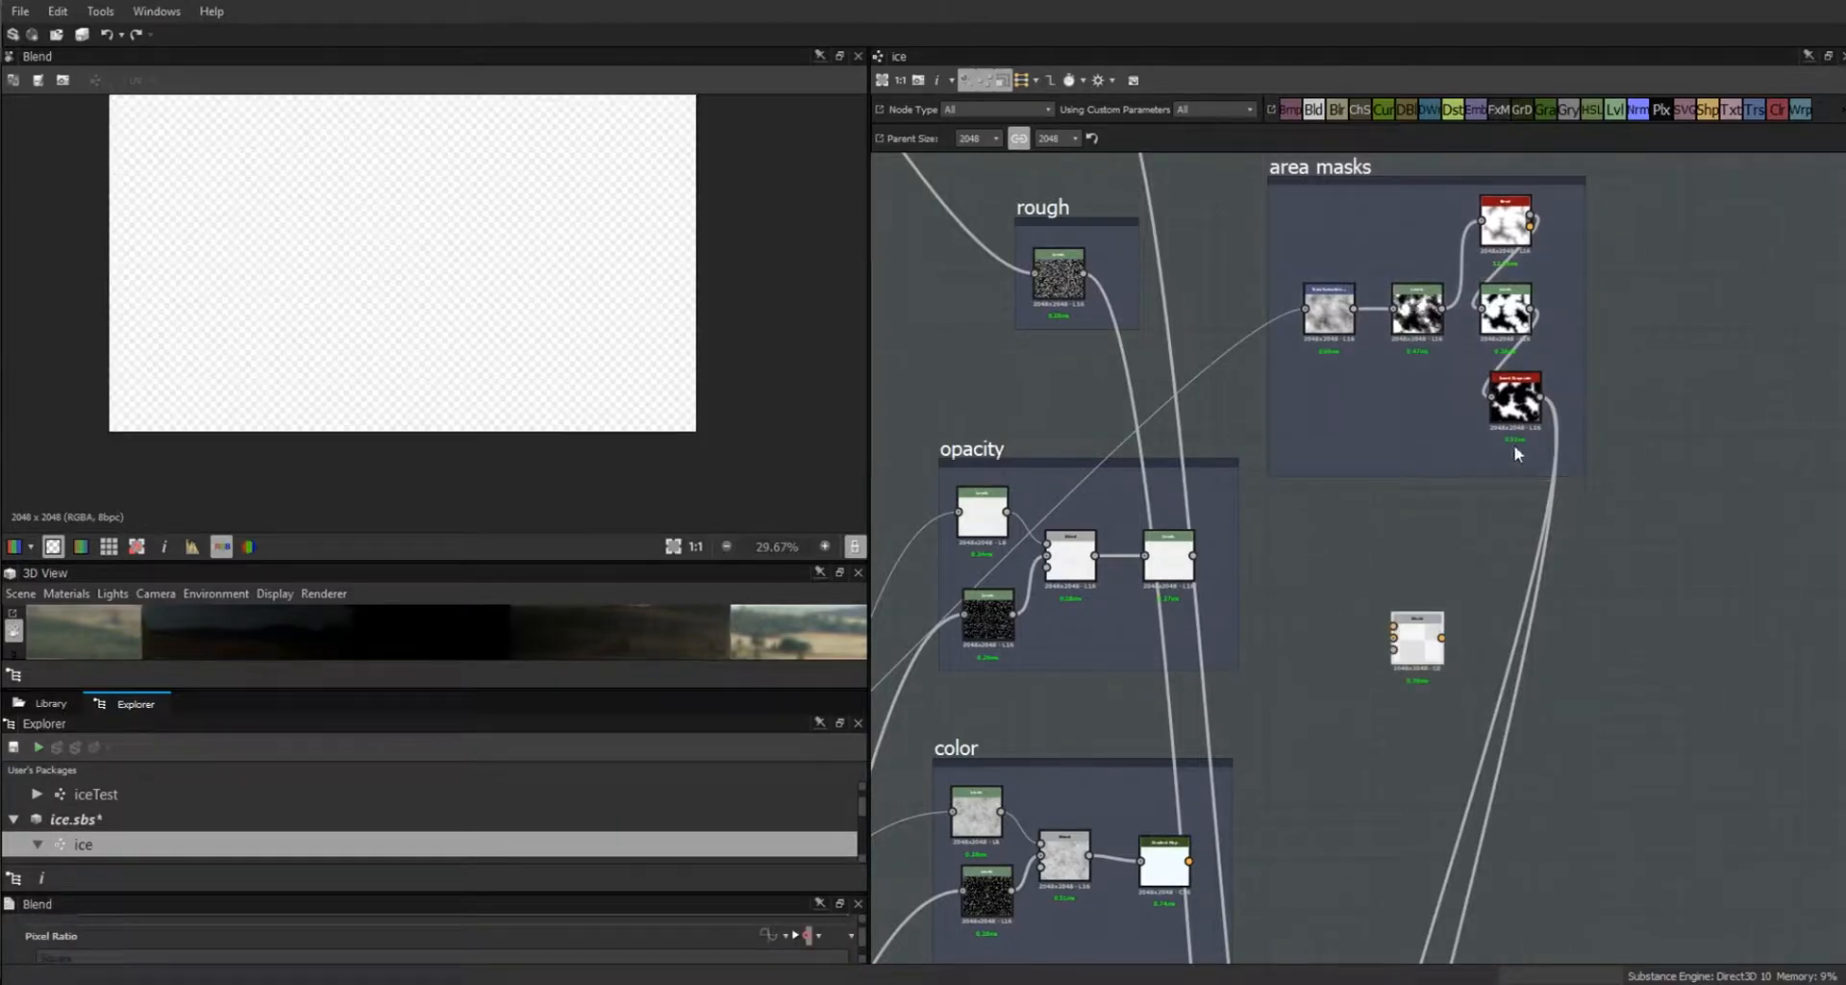
left_click_drag(1540, 396, 1488, 623)
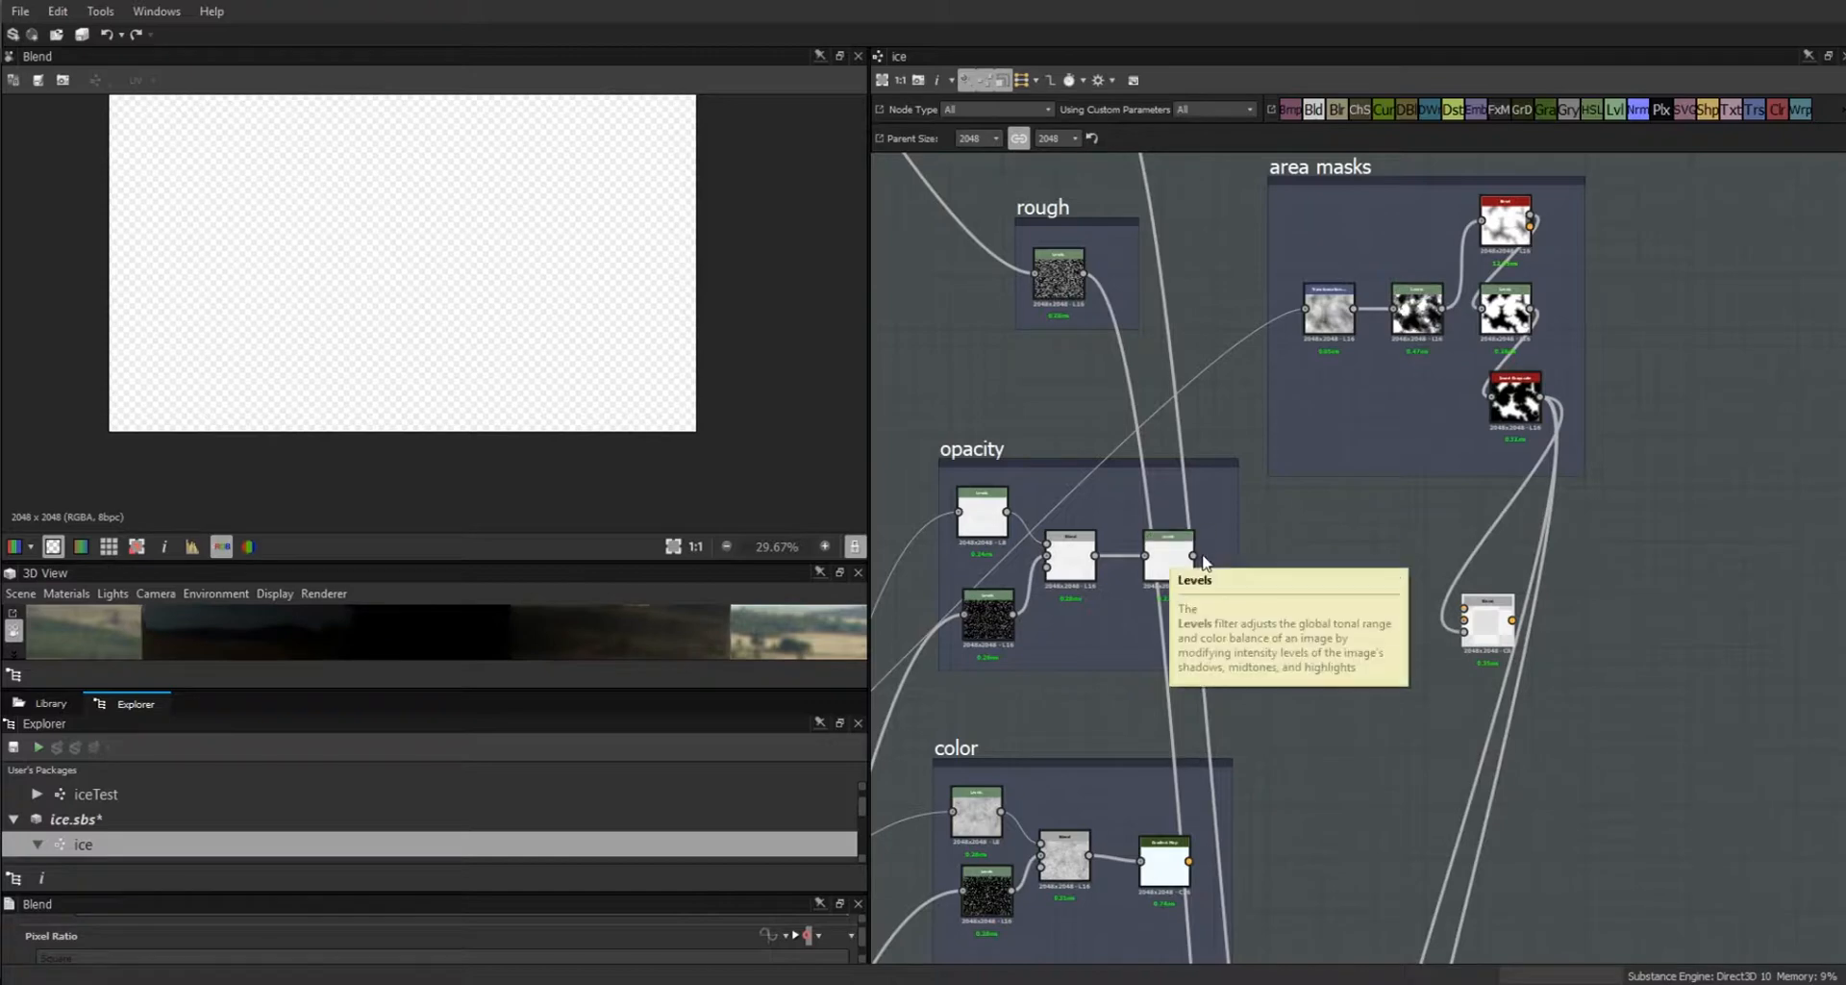
left_click_drag(1194, 556, 1465, 608)
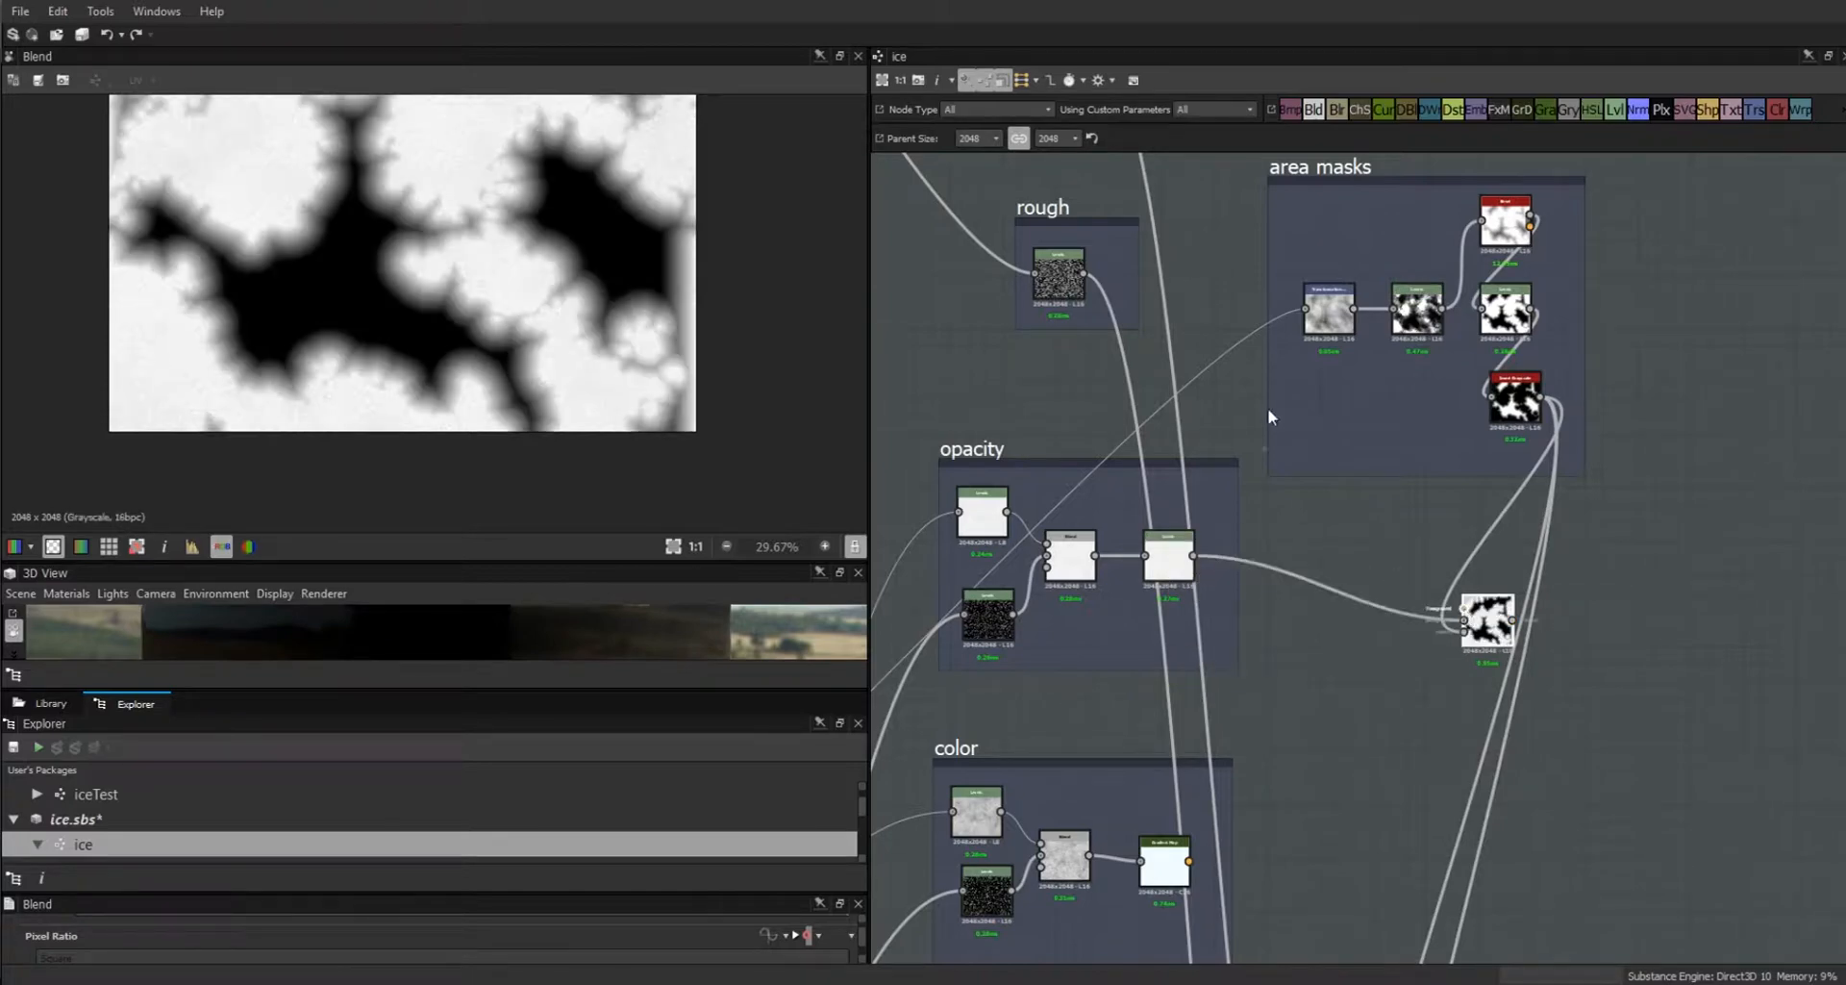
Connect the crackles' opacity node to the foreground input of the new opacity Blend.
middle_click_drag(1268, 405, 1366, 942)
middle_click_drag(1355, 219, 1342, 883)
left_click(1182, 543)
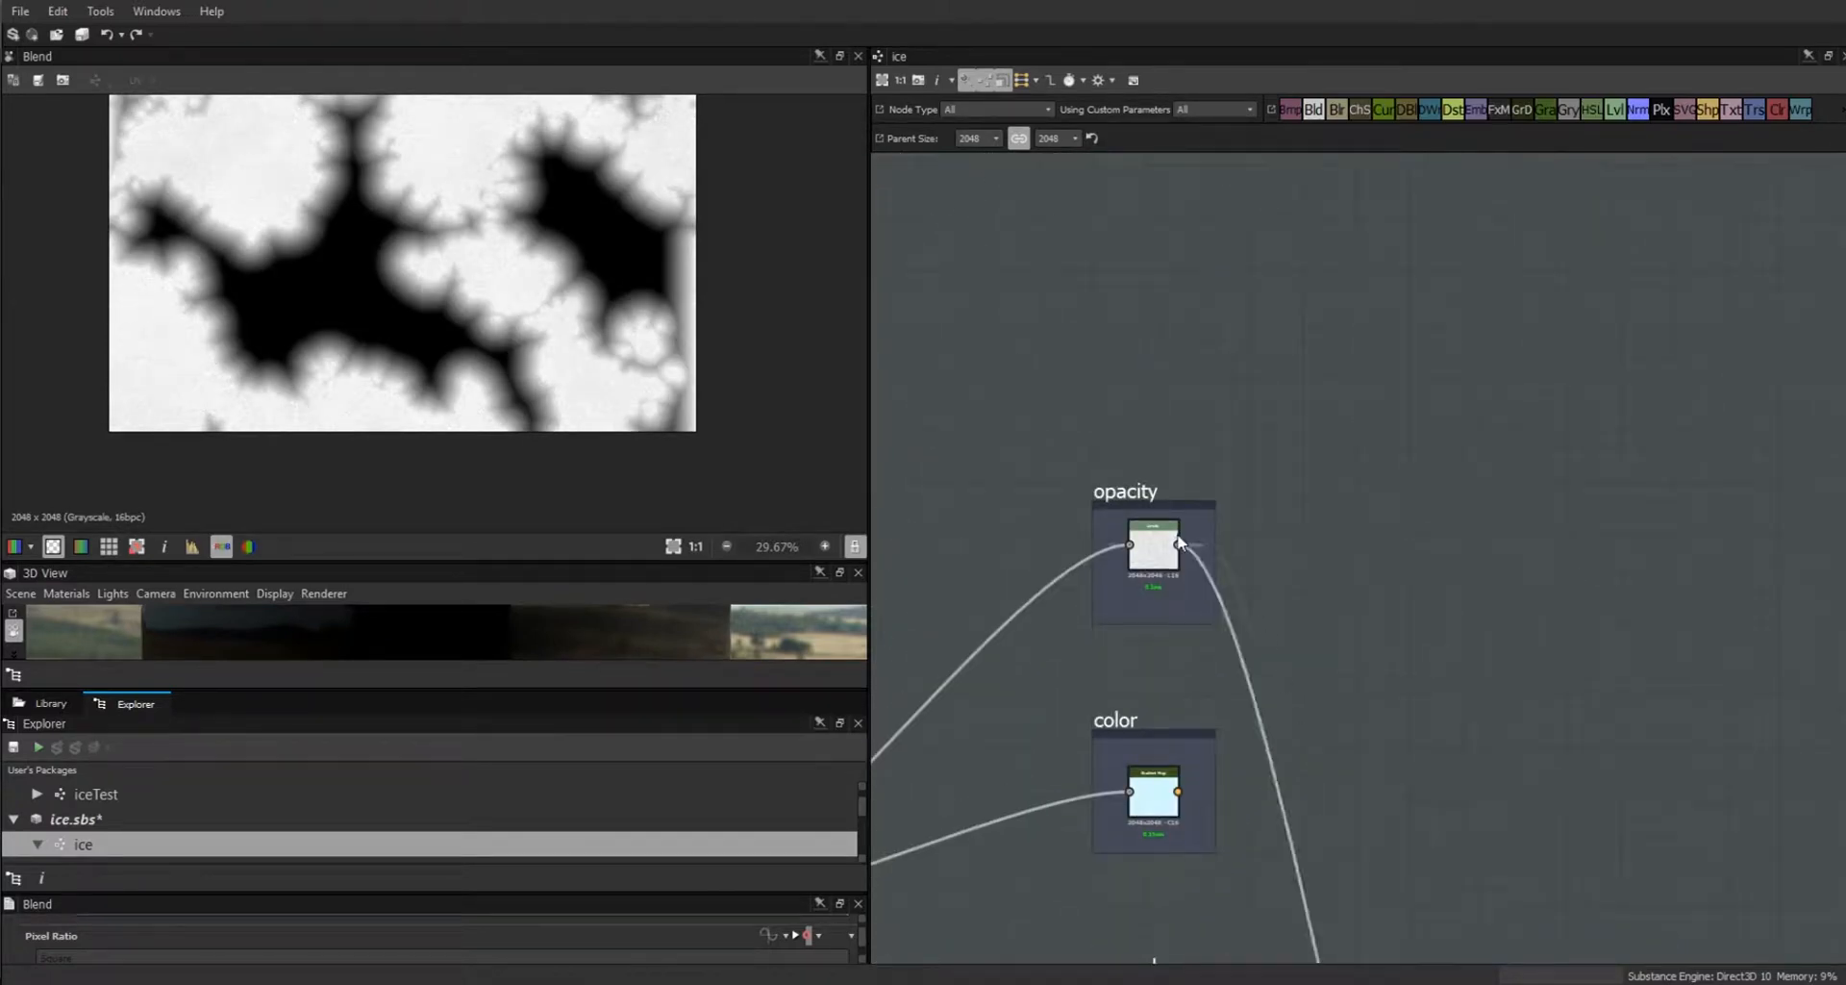
middle_click_drag(1527, 767, 1418, 10)
middle_click_drag(1568, 698, 1466, 278)
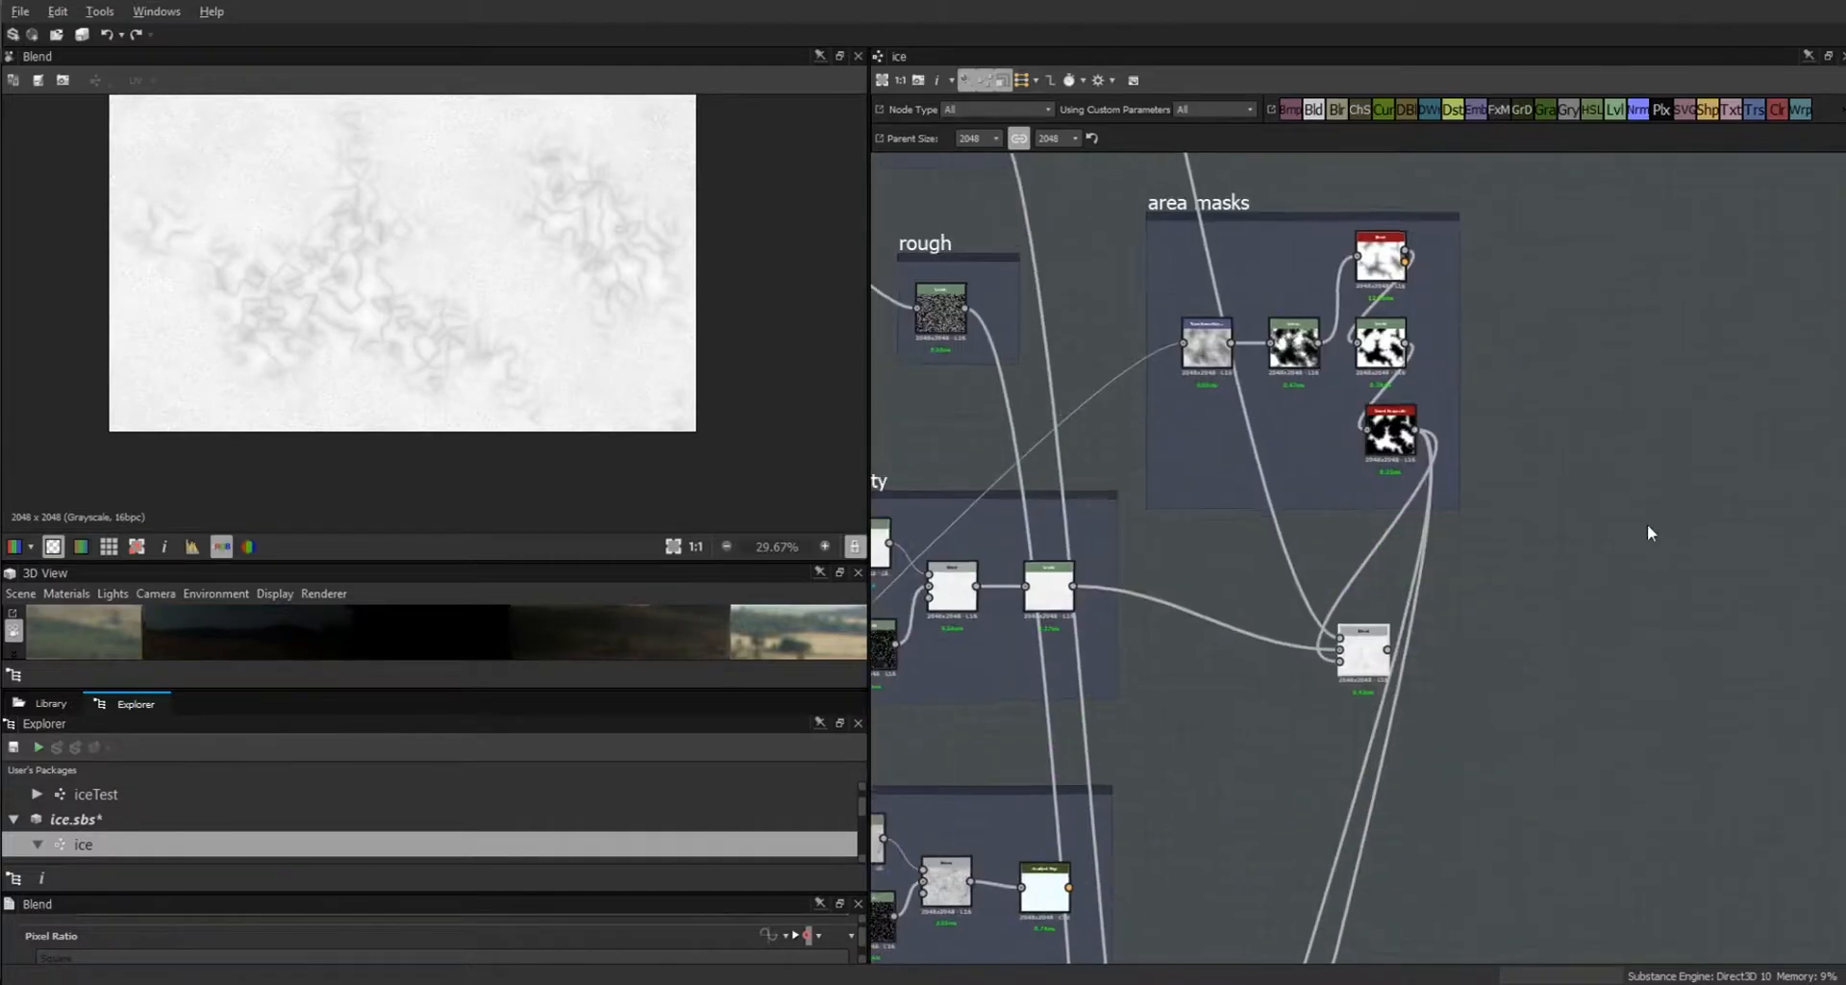
Move the area masks frame so it sits directly above the grit frame.
scroll(1631, 436, "down", 5)
left_click_drag(1494, 338, 1166, 464)
scroll(1457, 533, "up", 4)
middle_click_drag(1556, 655, 1578, 507)
mouse_move(966, 213)
left_mouse_down()
mouse_move(1247, 331)
mouse_move(1378, 323)
mouse_move(1288, 311)
mouse_move(1407, 314)
mouse_move(967, 182)
left_mouse_up()
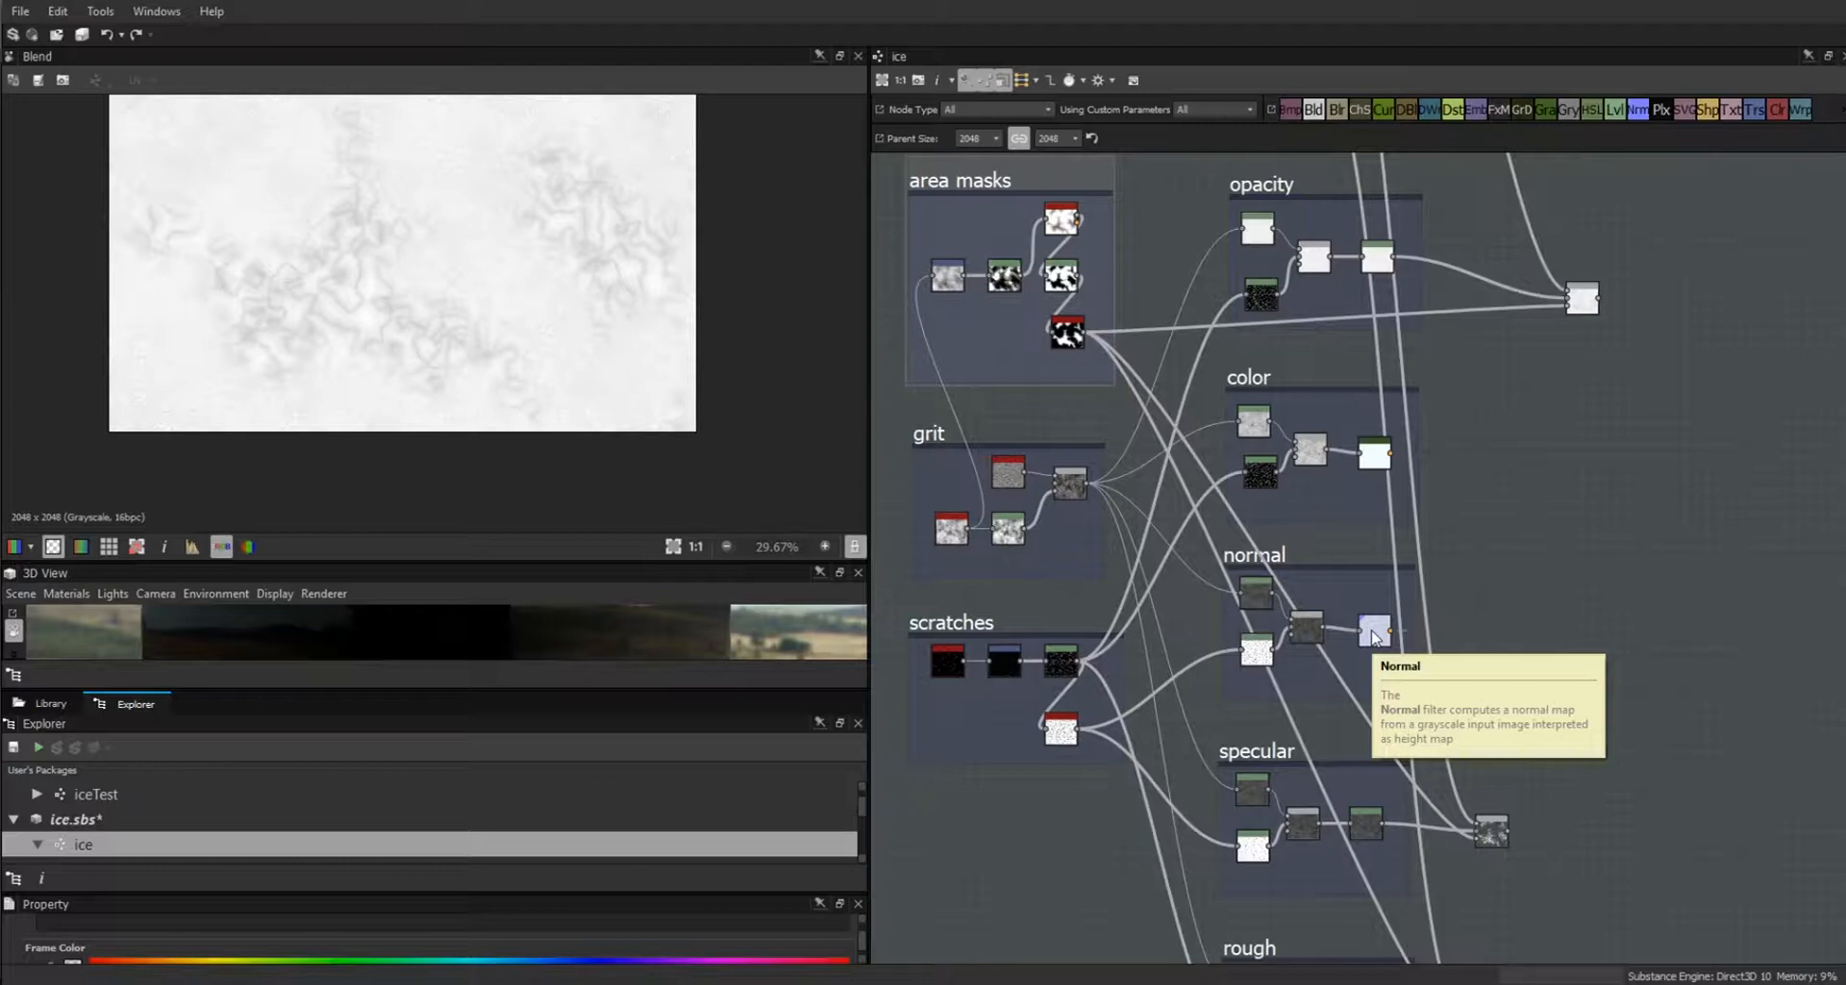
Add a Blend node beside the normal frame, feeding its background from the uppermost area masks node's color output and its opacity from the final mask.
left_click(1573, 555)
key("b")
left_click_drag(1078, 221, 1594, 668)
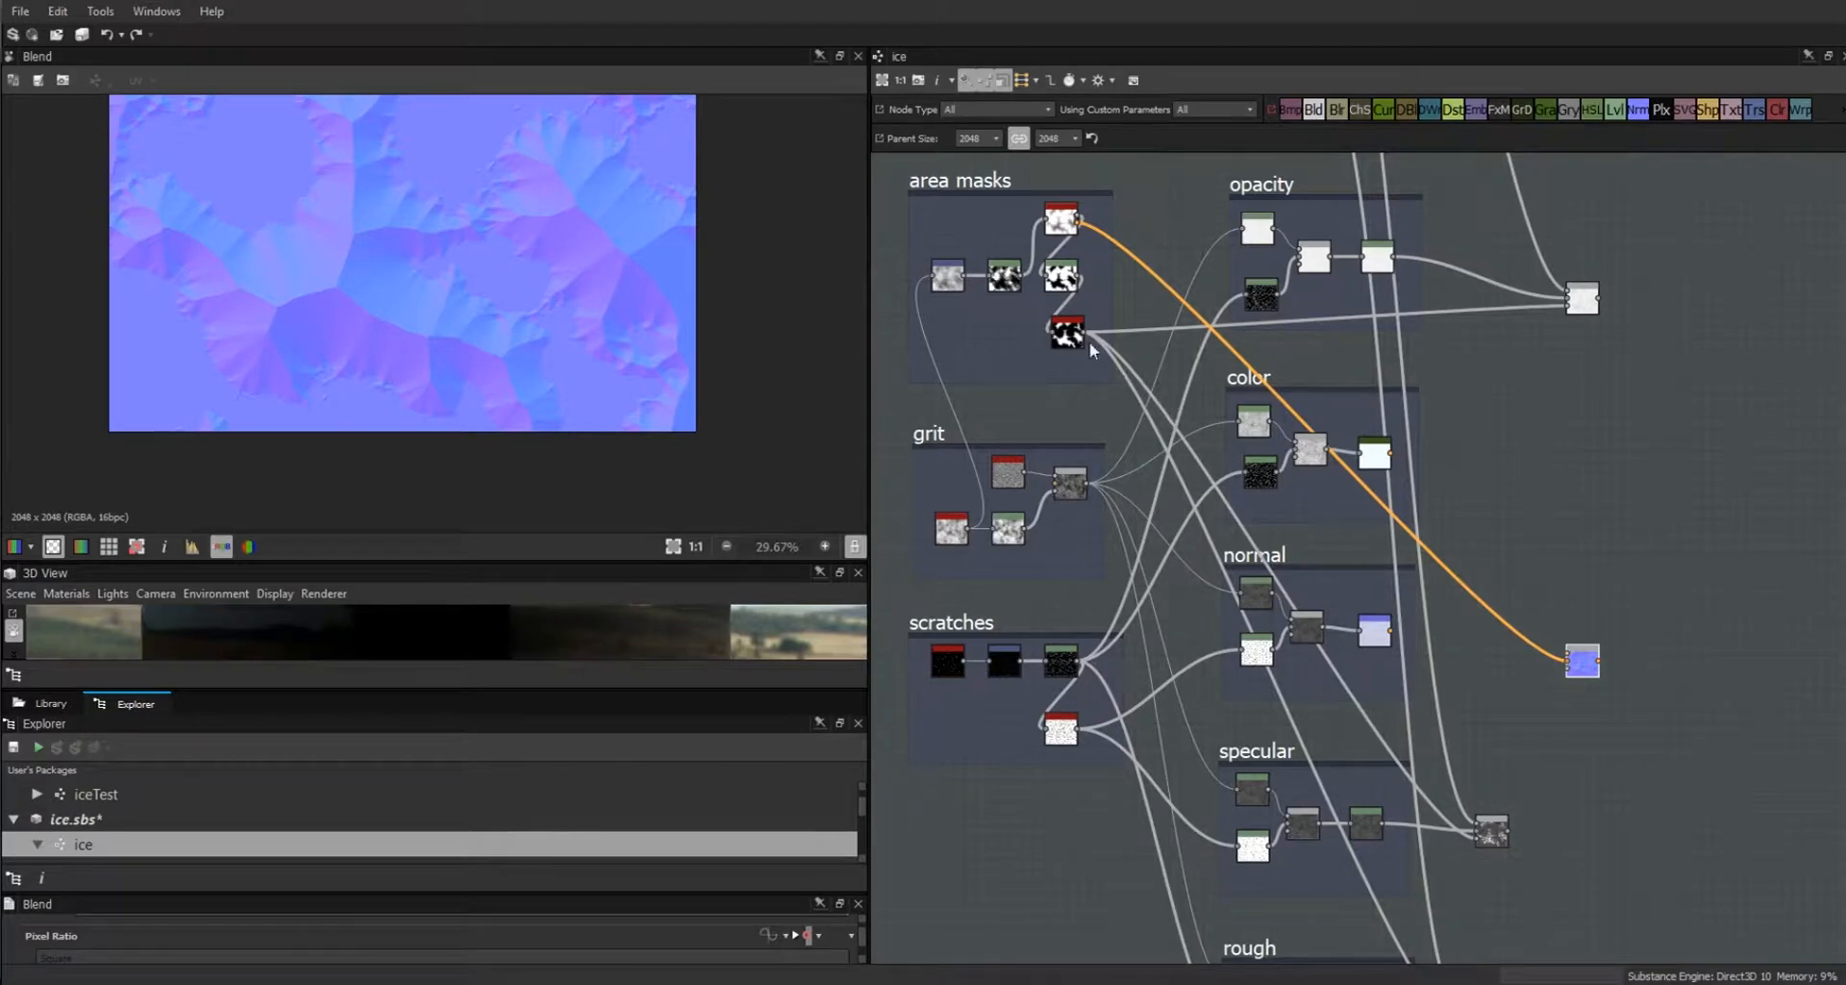
left_click_drag(1086, 347, 1563, 679)
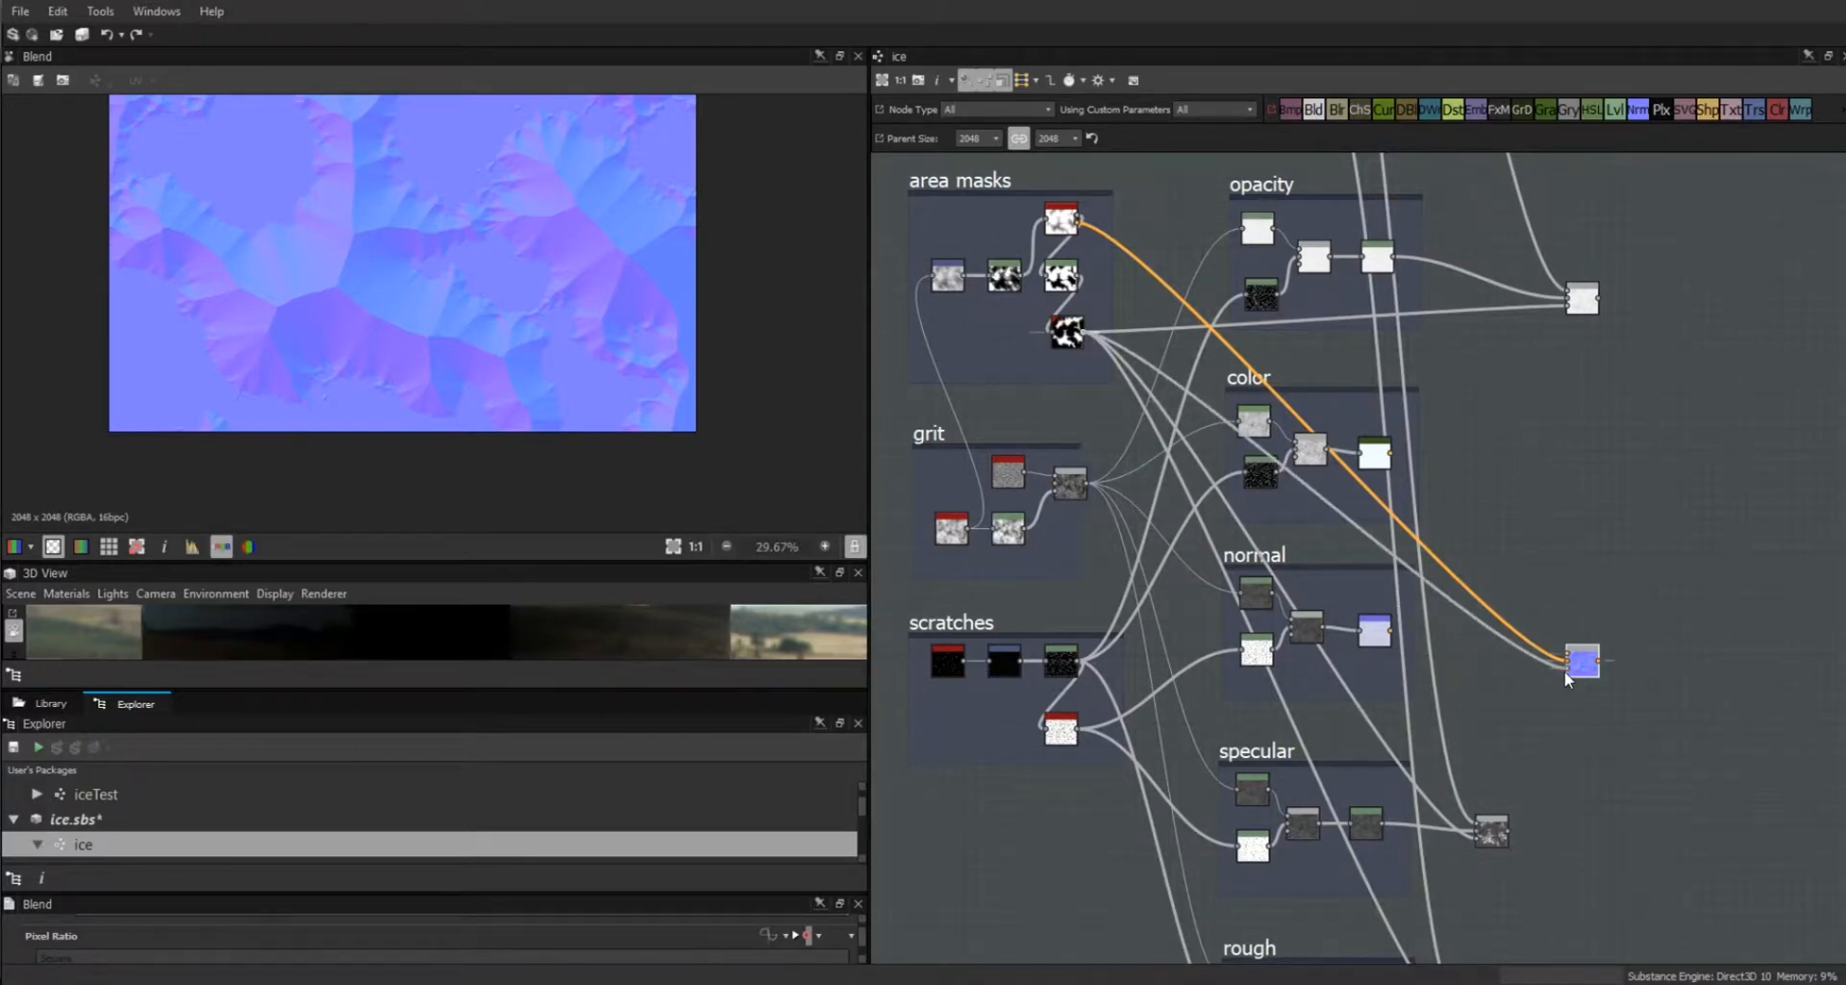
Connect the crackles' normal node to the foreground input of the normal Blend.
middle_click_drag(1607, 663, 1705, 947)
scroll(1102, 241, "down", 1)
middle_click_drag(1102, 241, 959, 306)
left_click_drag(1231, 170, 1450, 906)
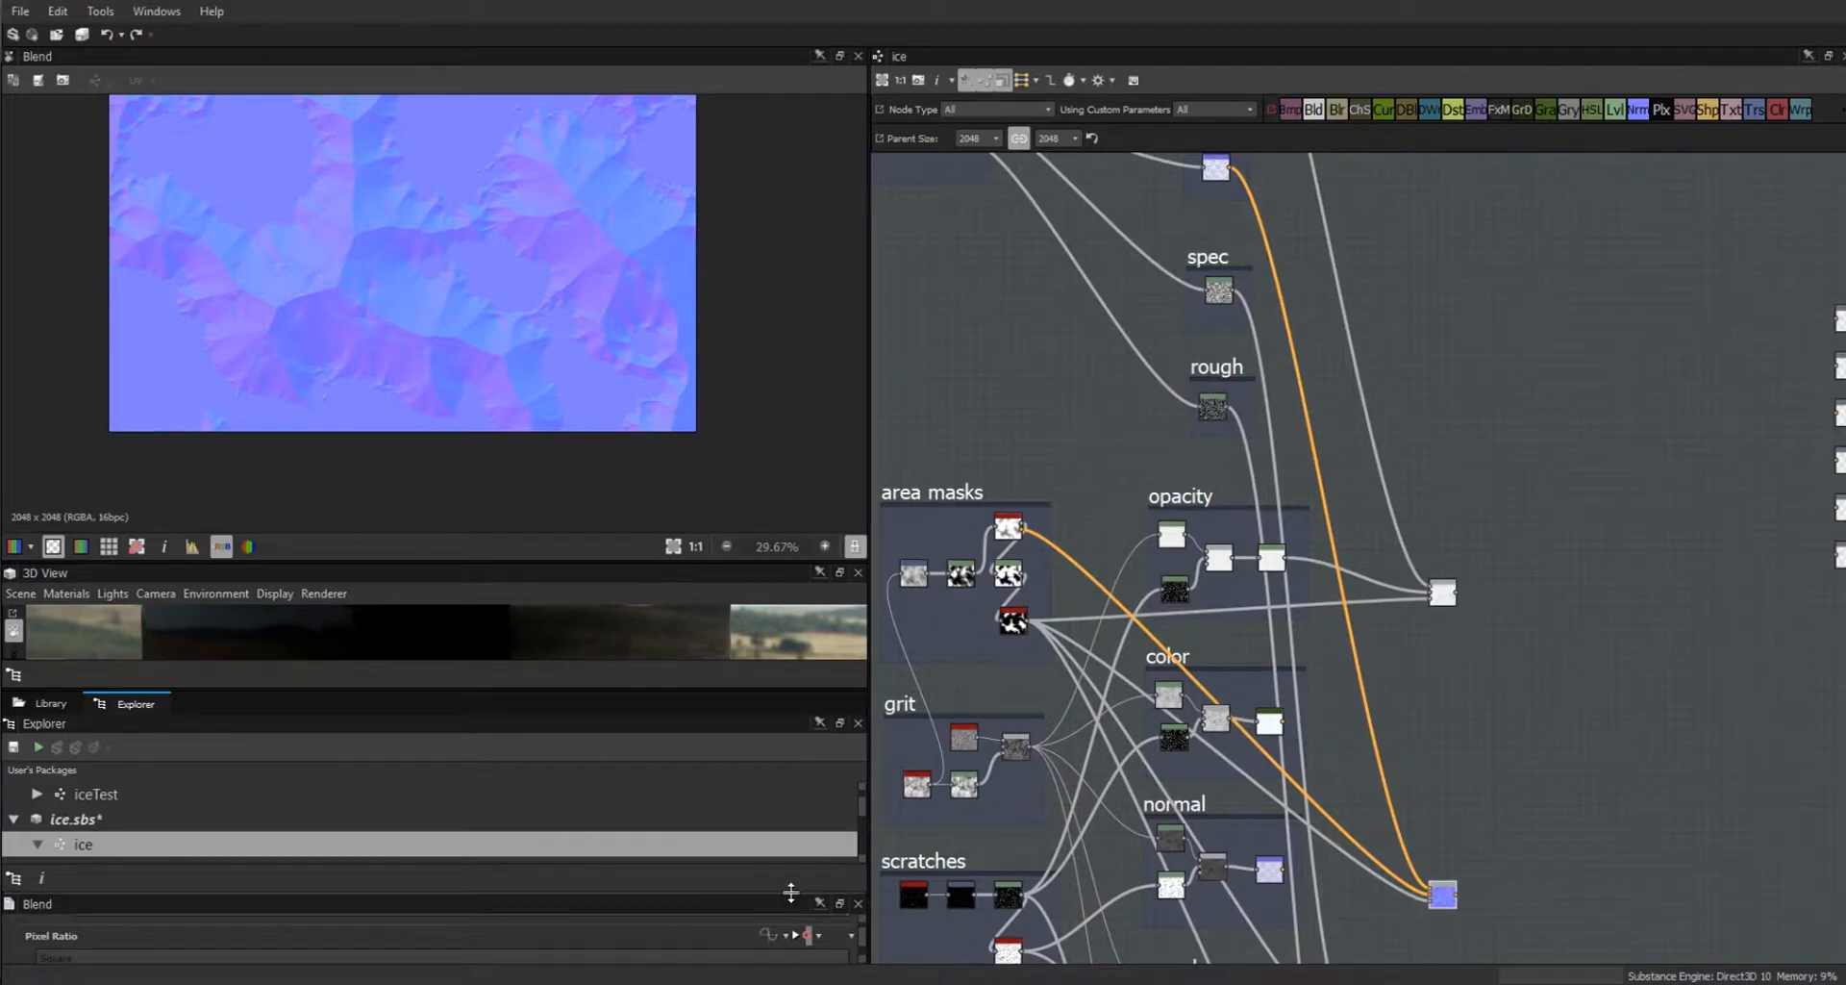
Set the normal Blend's blending mode to Overlay and inspect the preview up close.
left_click_drag(862, 842, 875, 914)
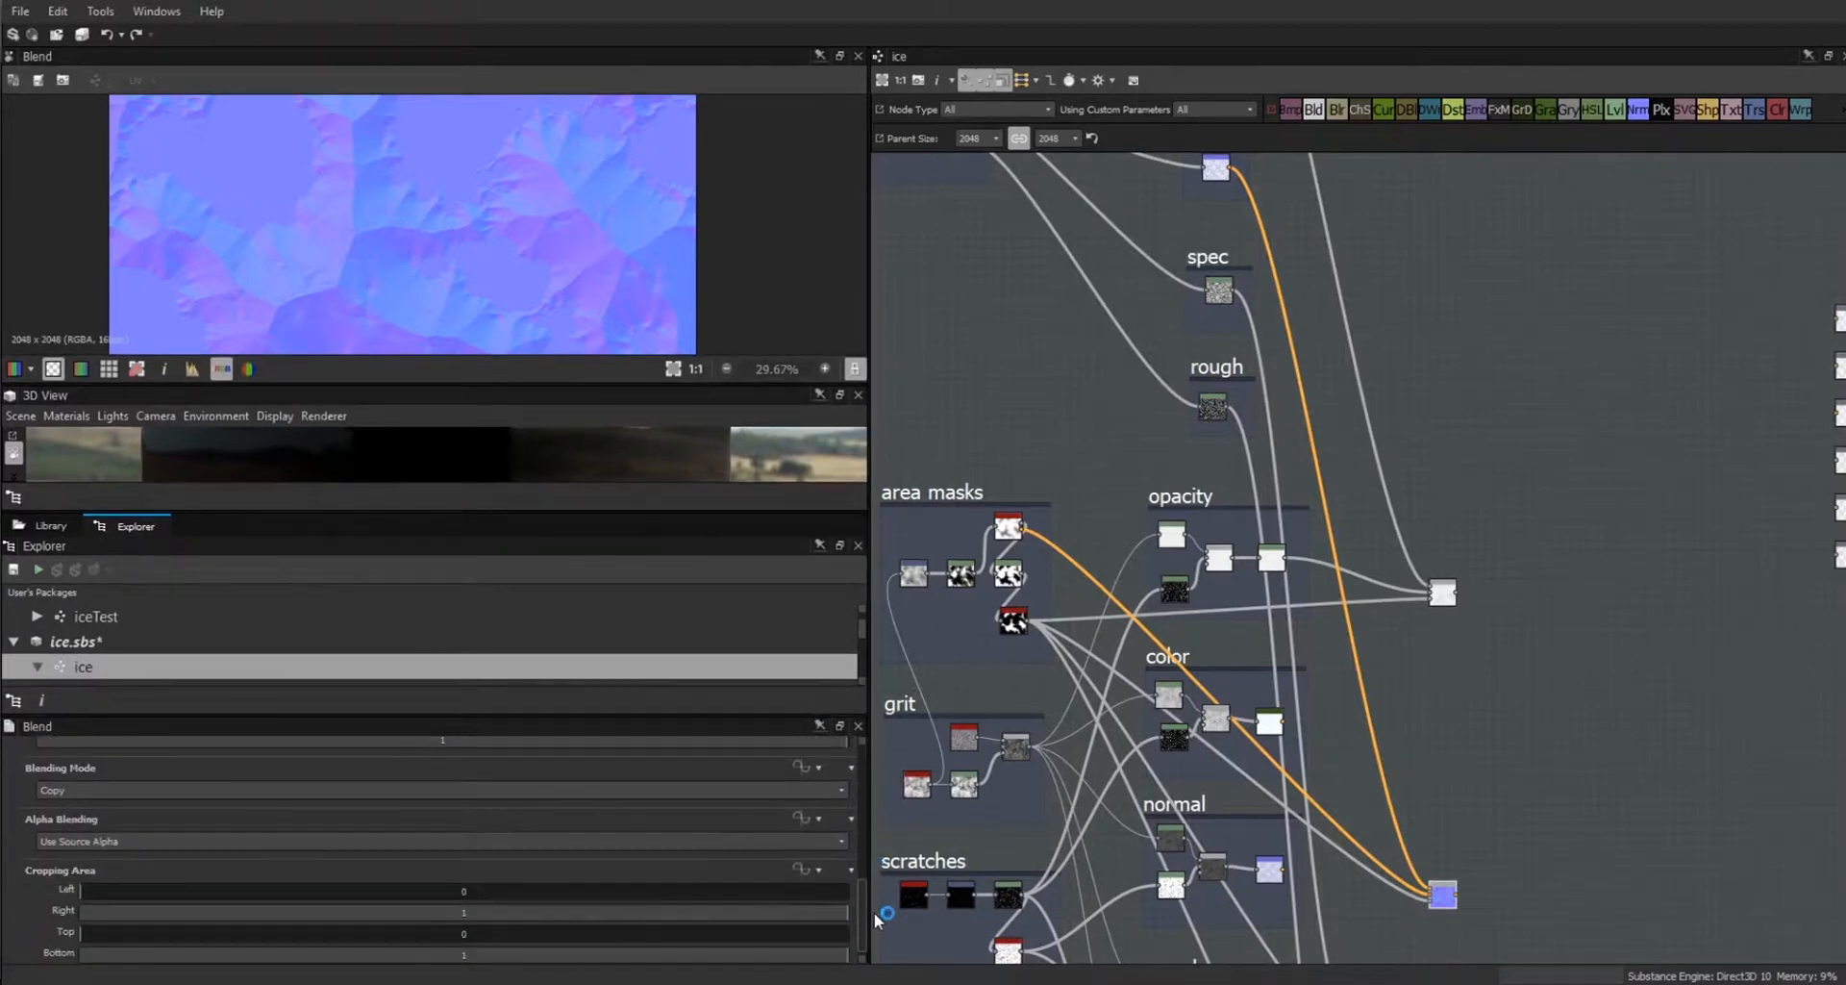
left_click(840, 793)
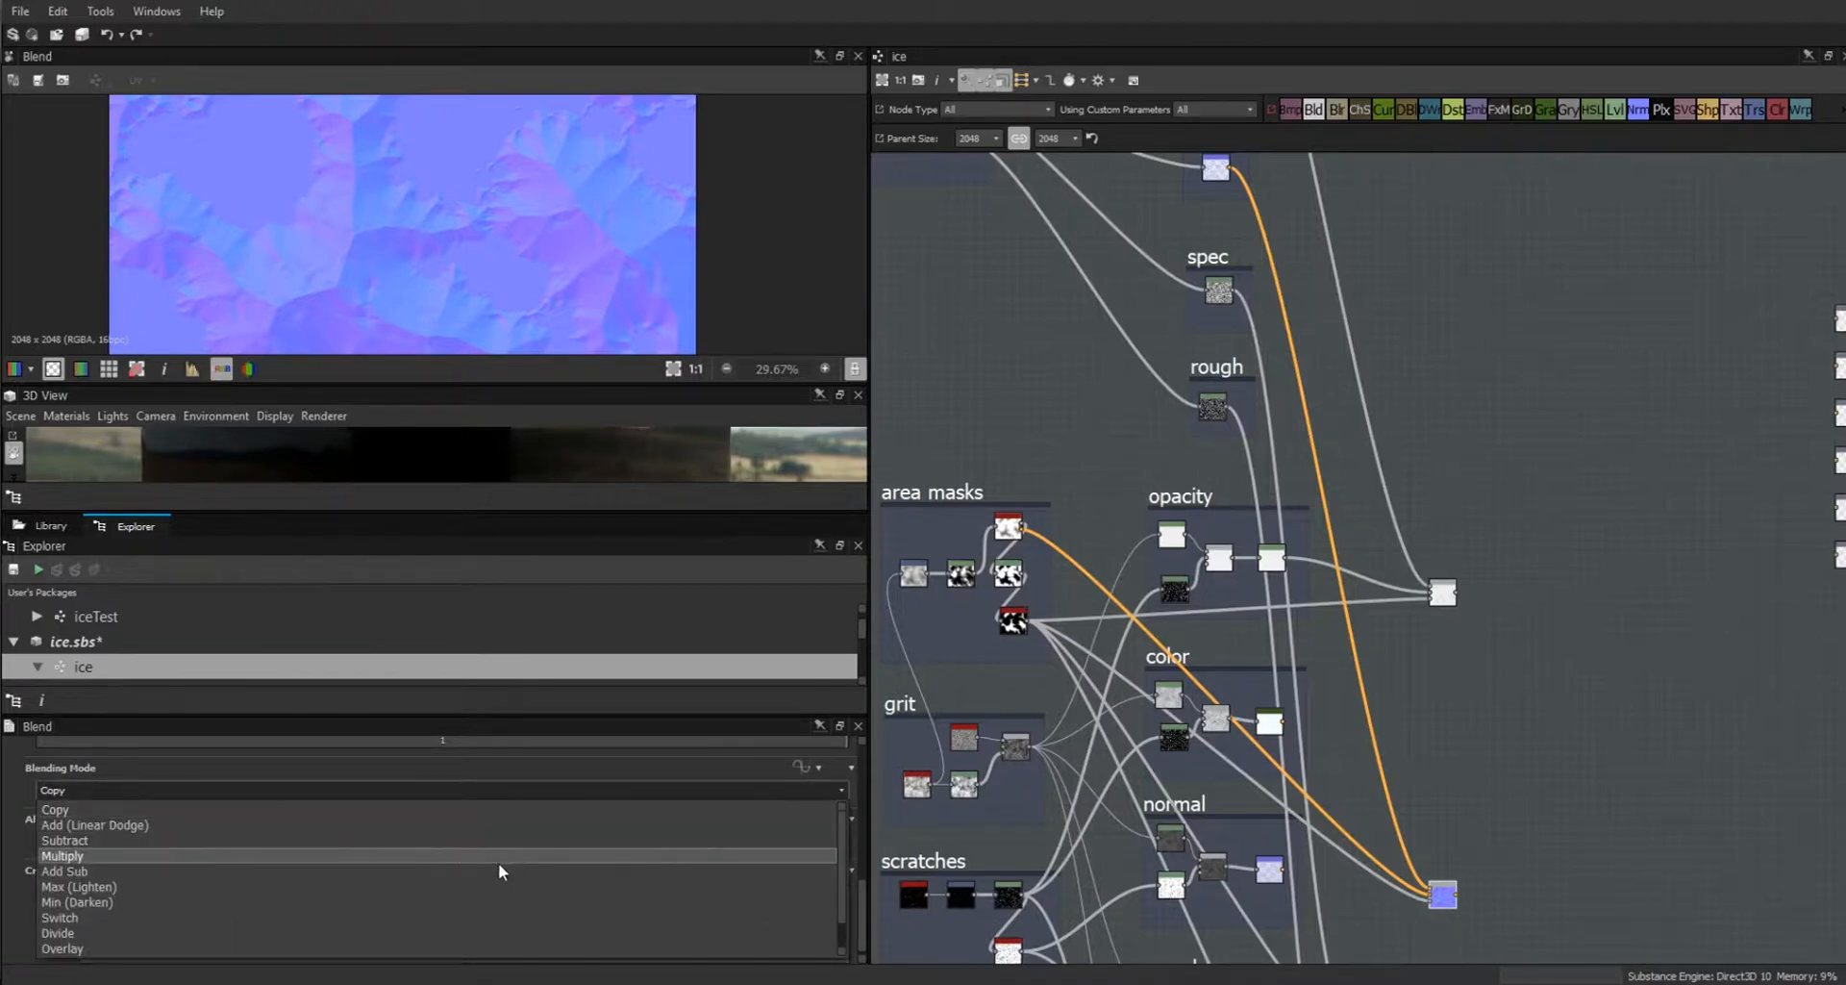
left_click(445, 949)
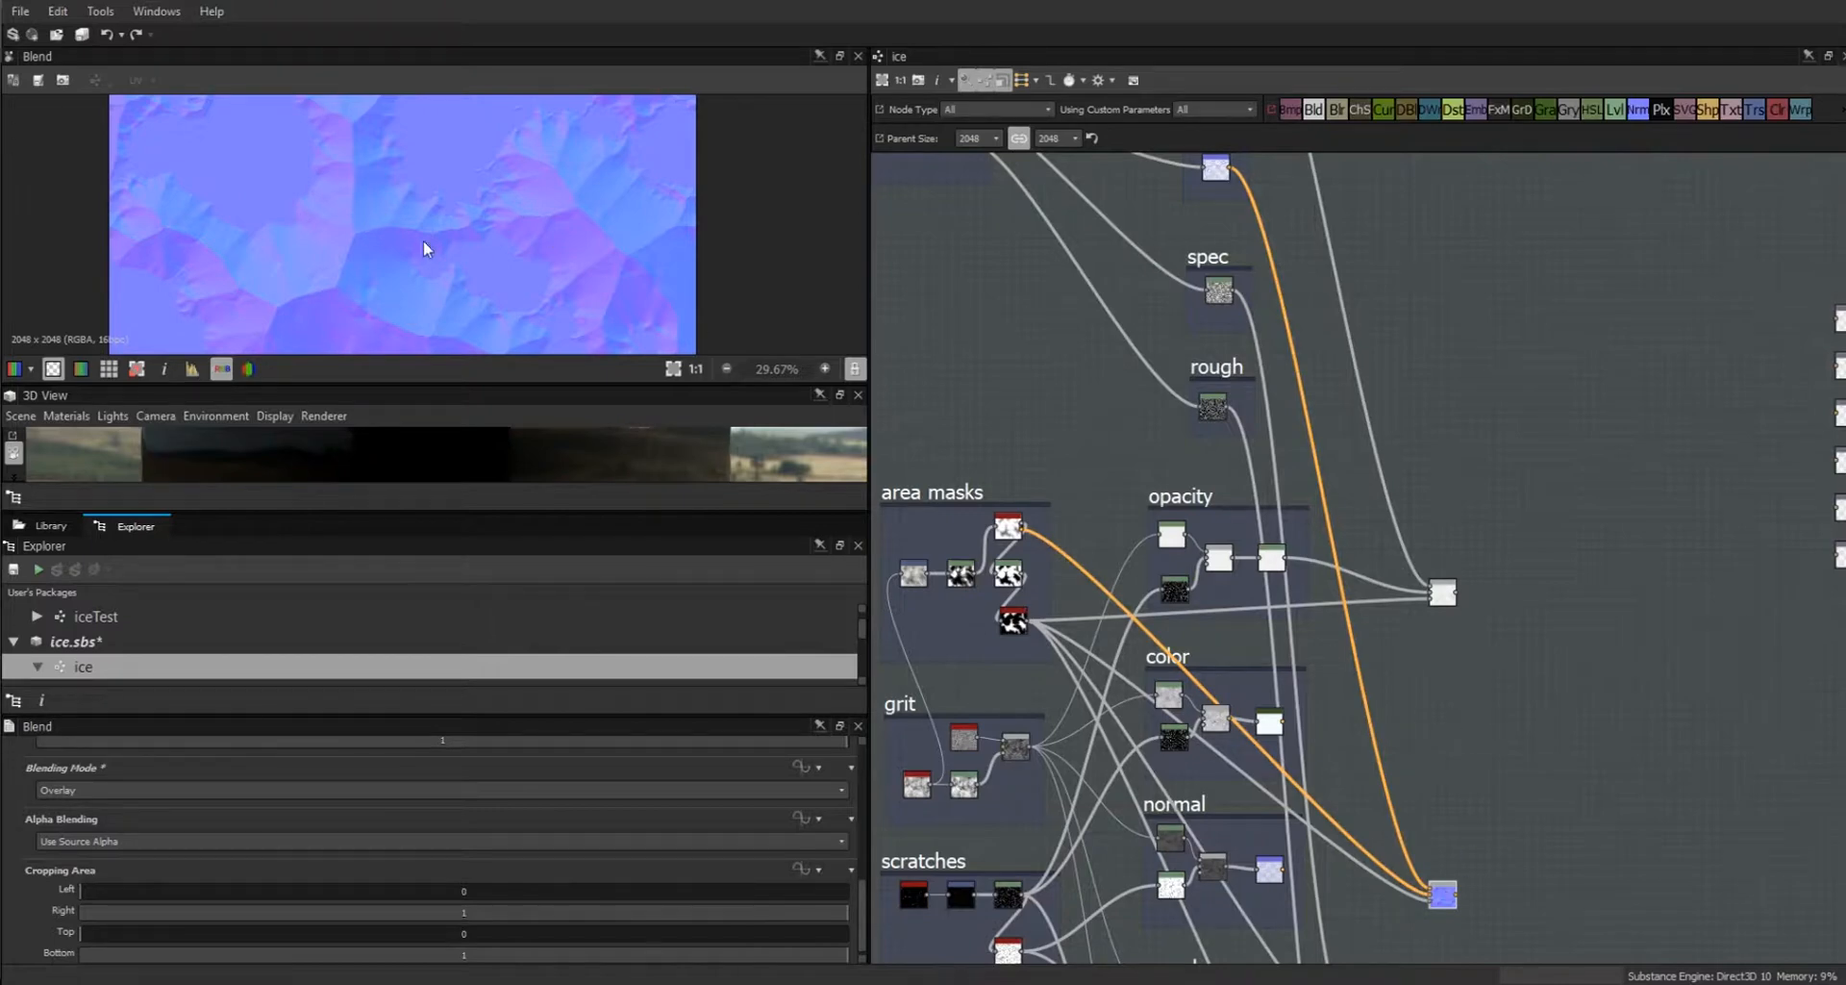
scroll(429, 235, "up", 3)
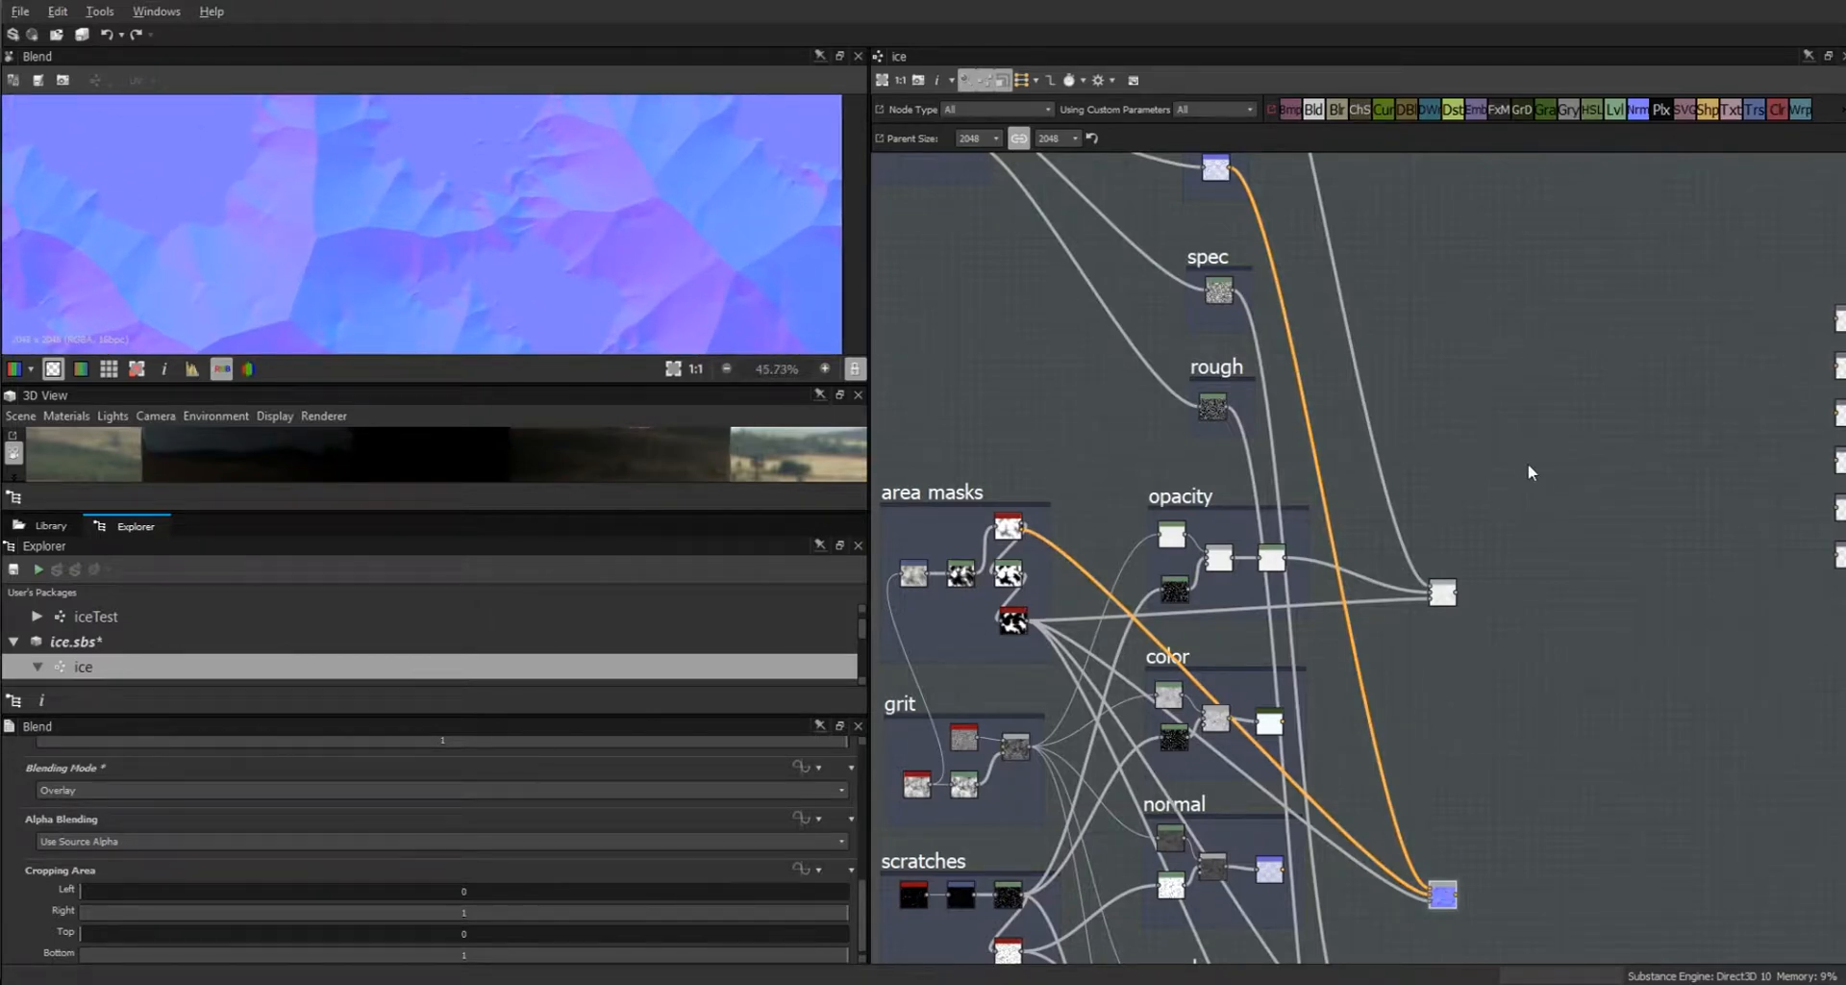
Raise the intensity of the crackles' Normal node to about 19 and enlarge the preview again.
middle_click_drag(1566, 534, 1740, 821)
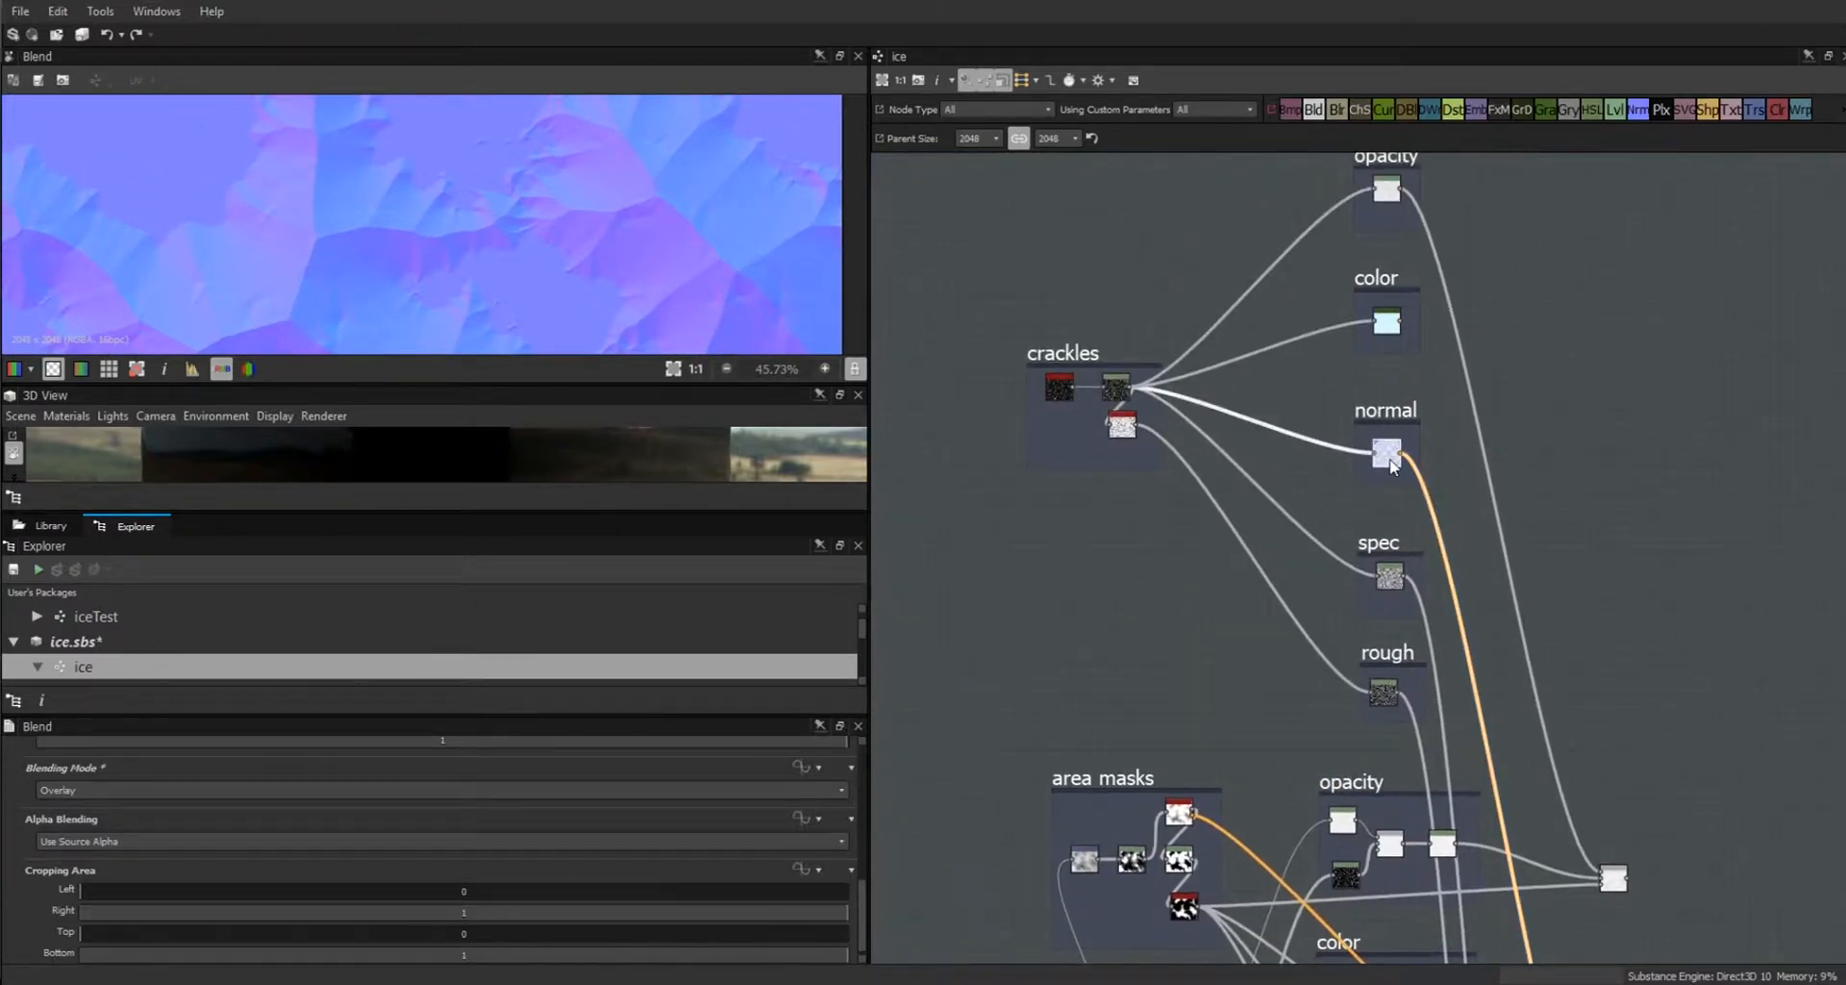
left_click(1388, 460)
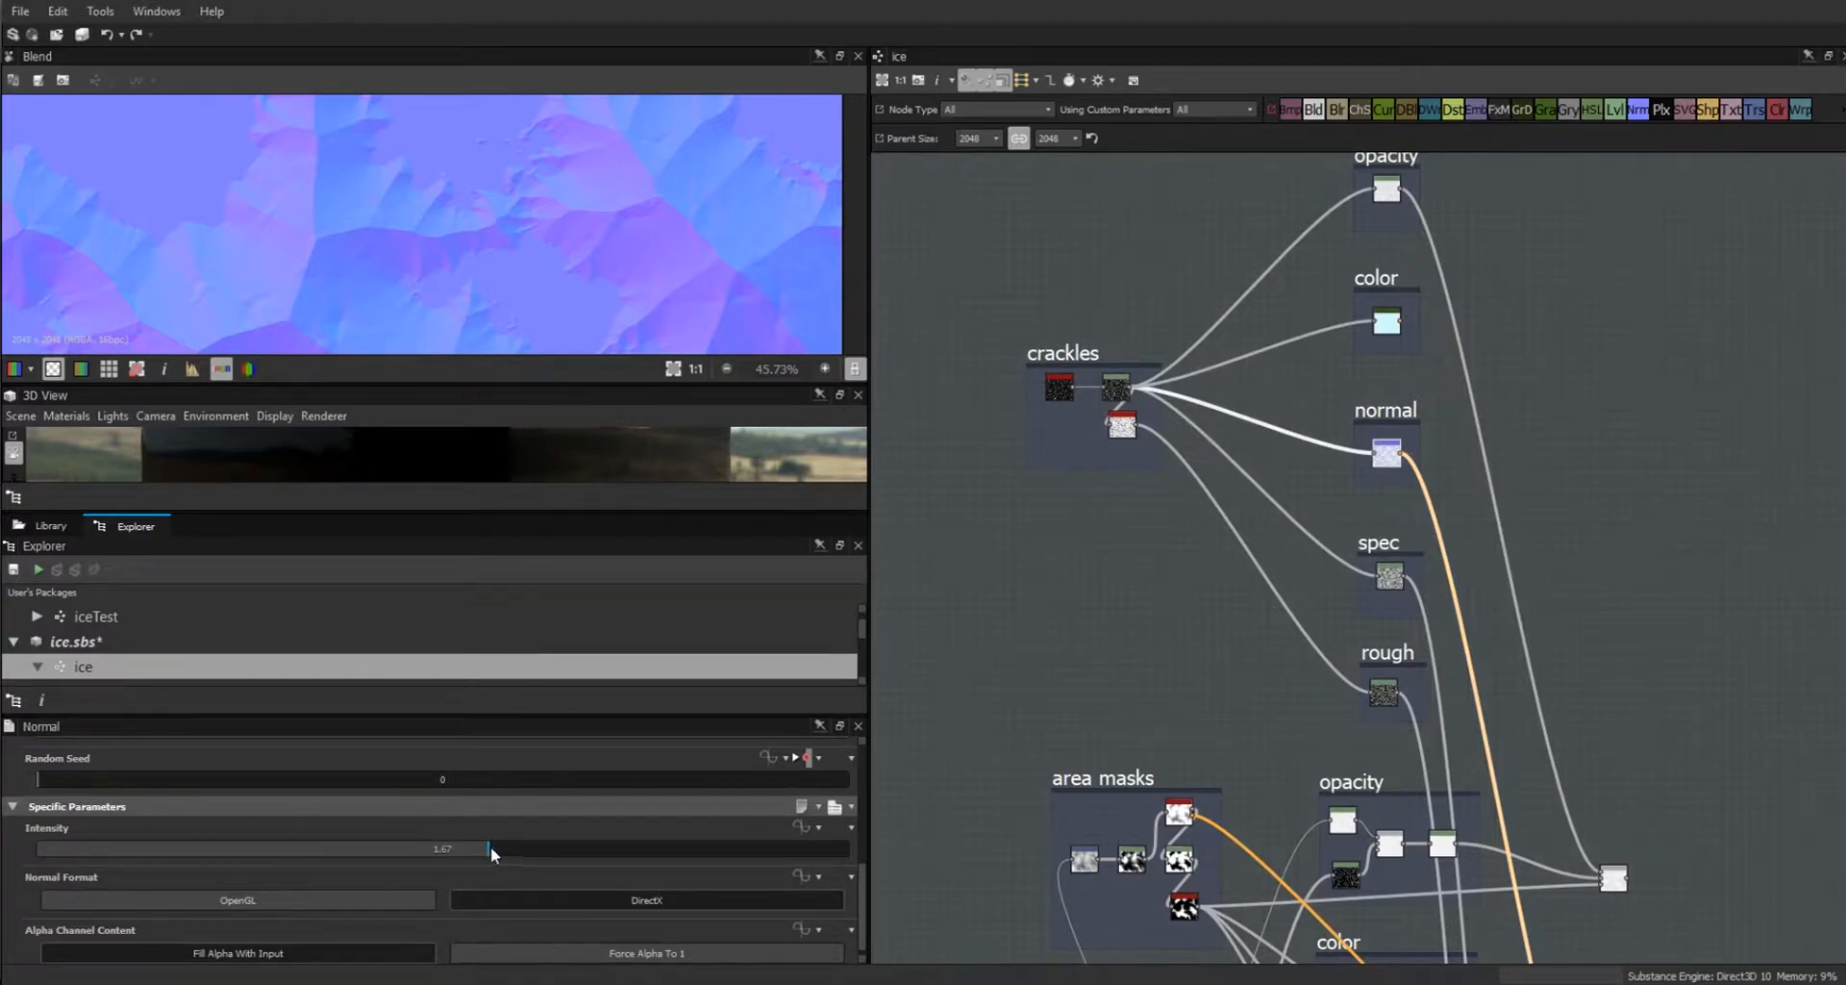
left_click_drag(488, 851, 1071, 870)
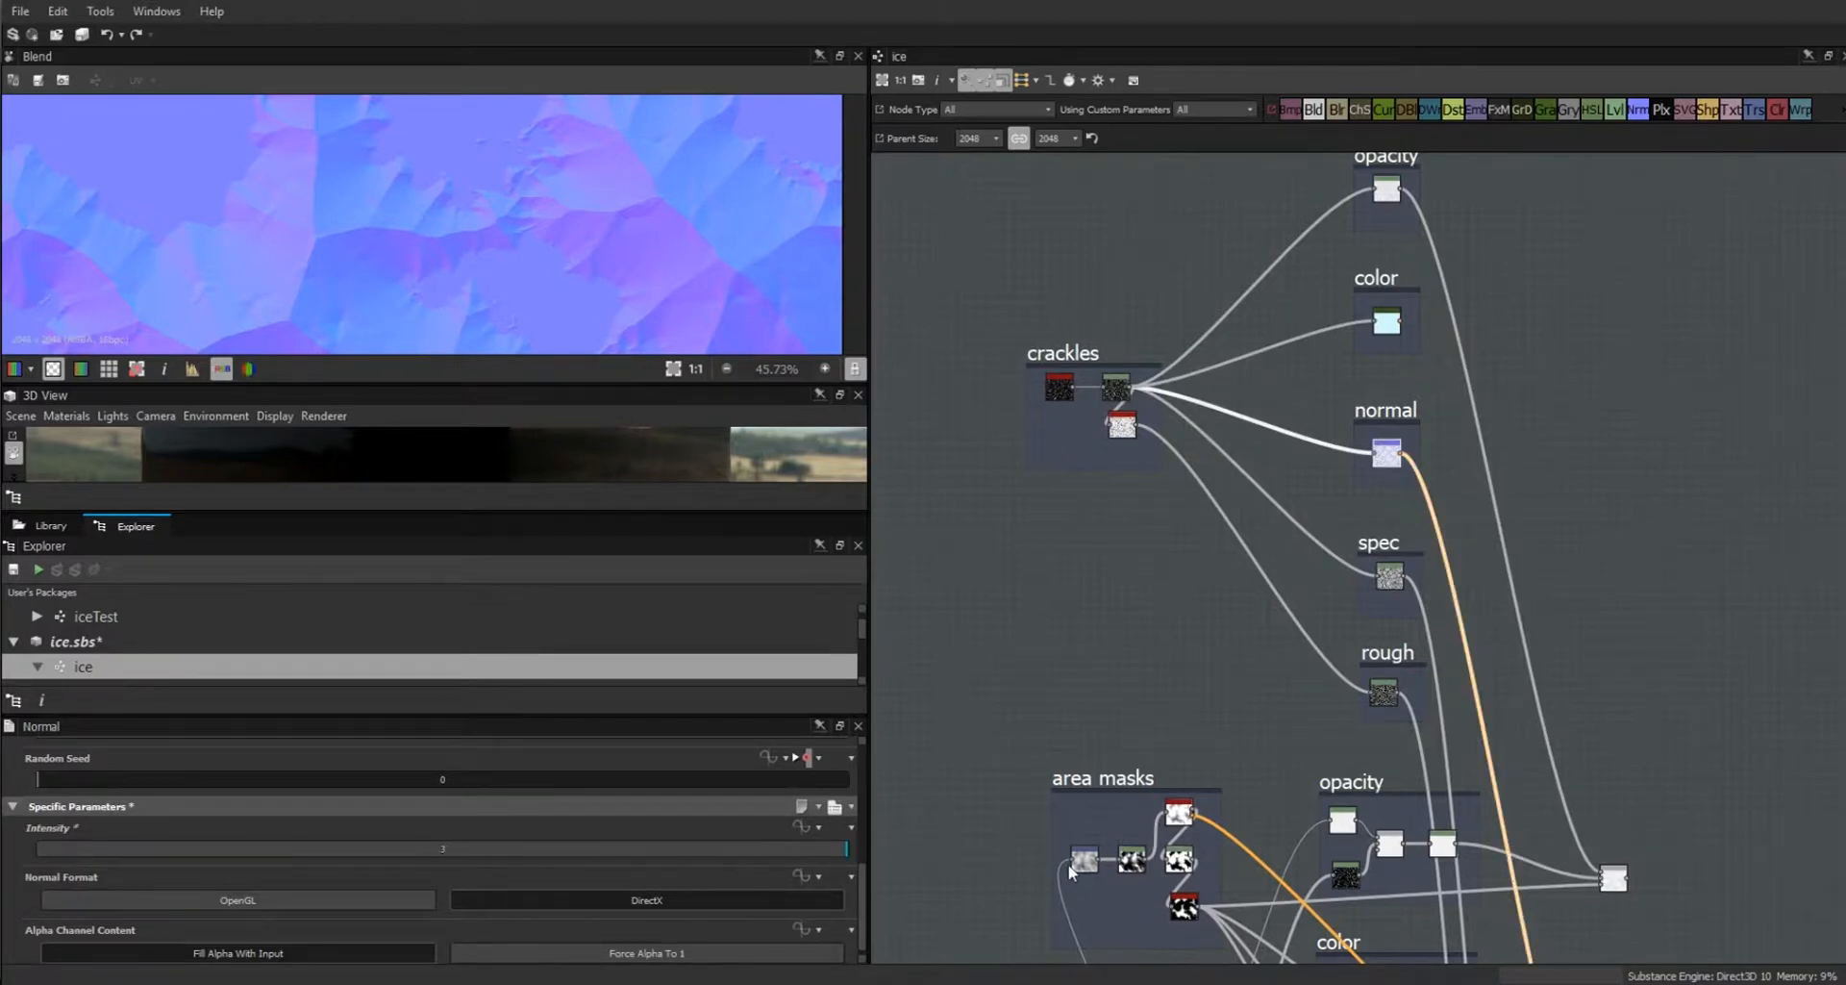
double_click(448, 852)
key("Return")
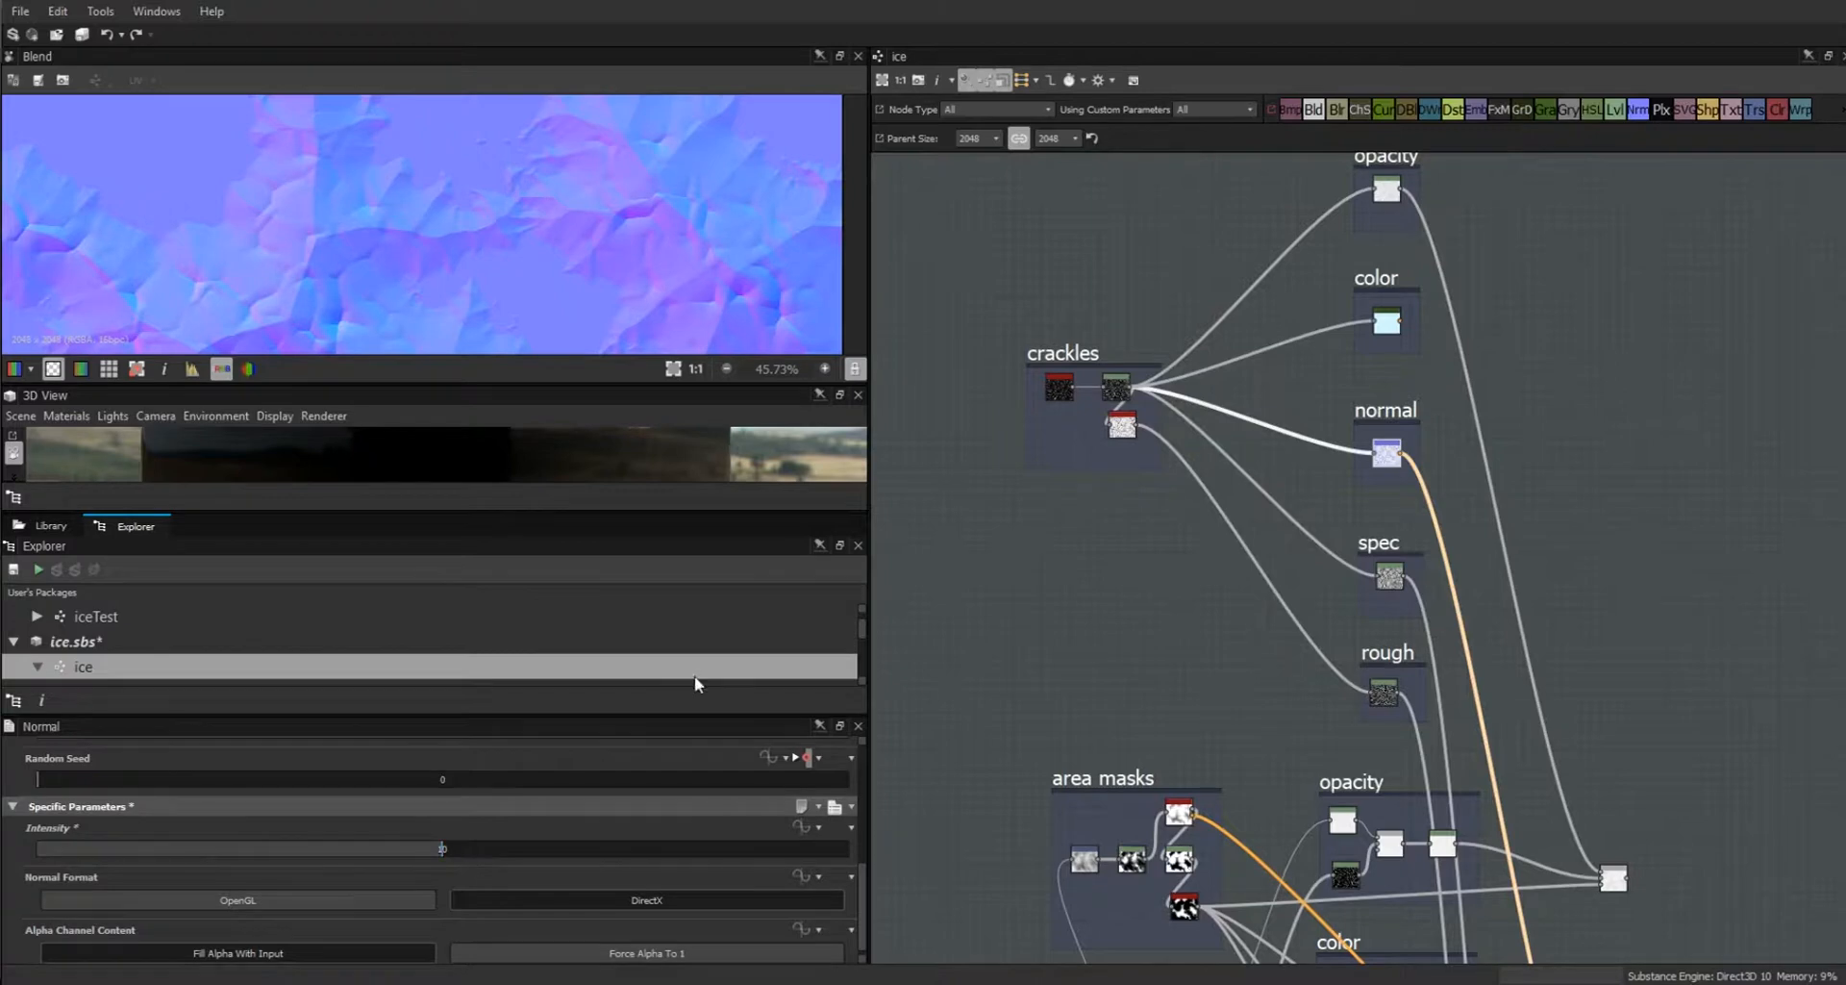
left_click_drag(444, 849, 811, 852)
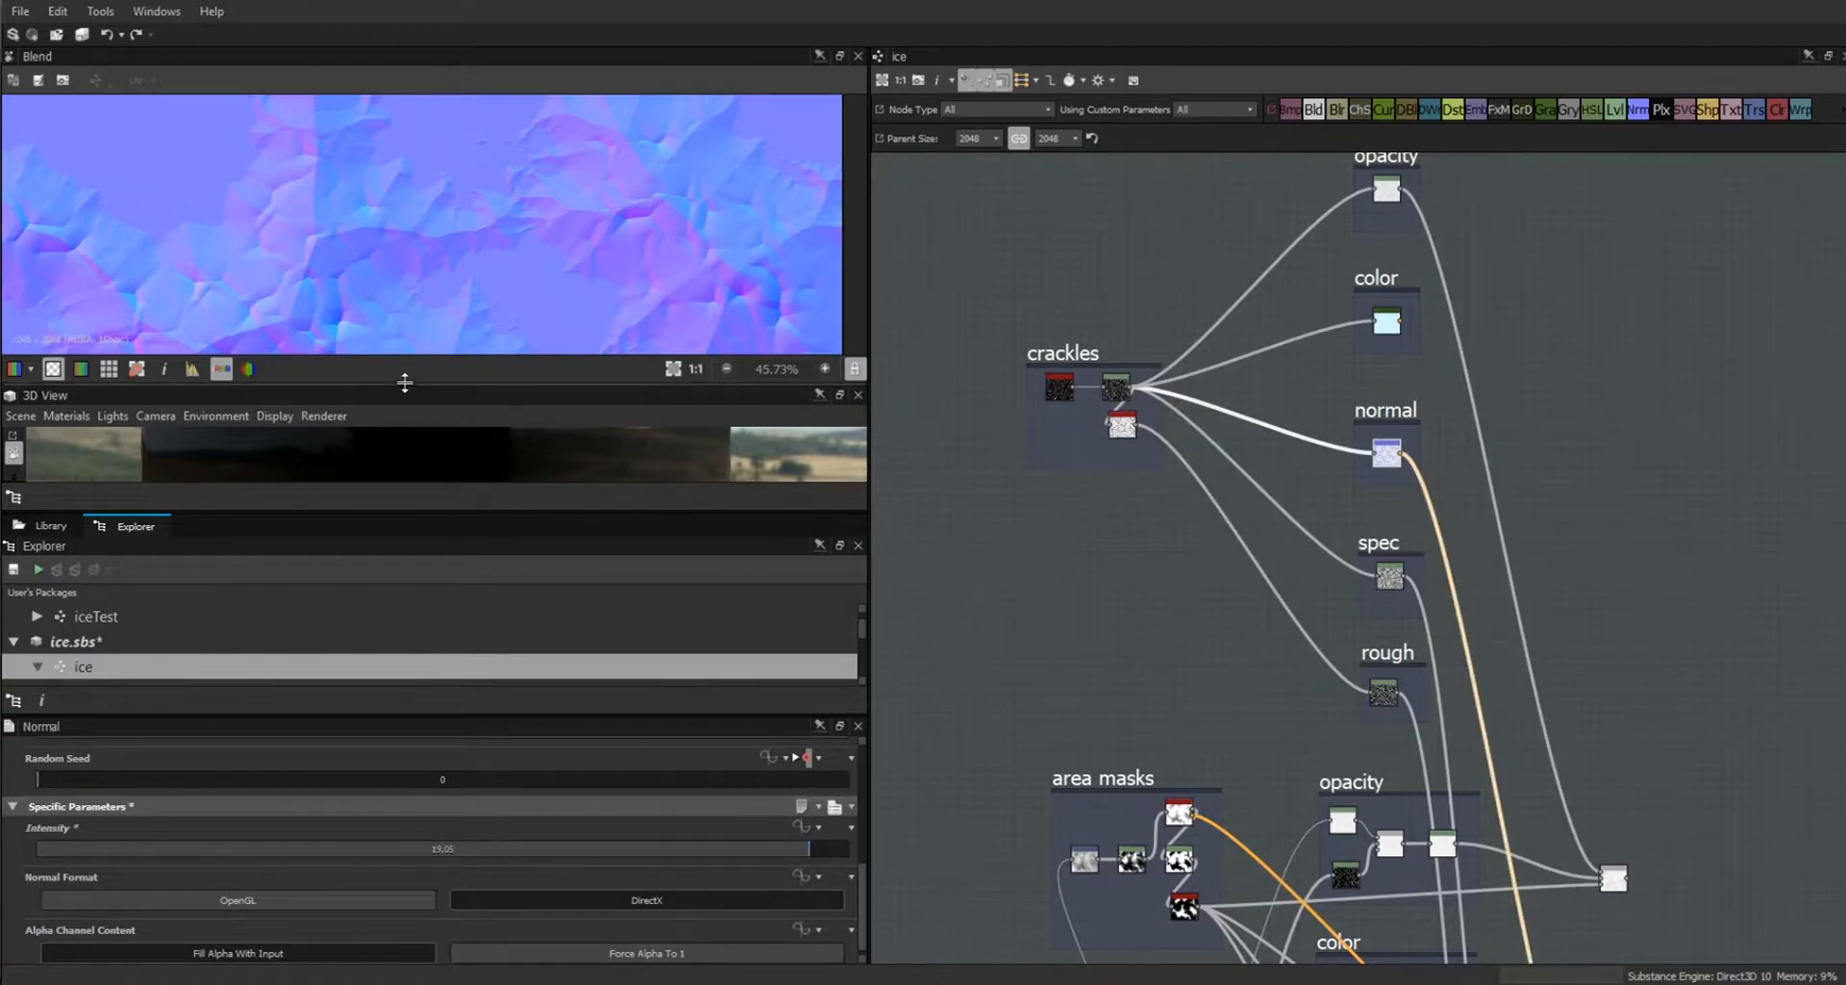
left_click_drag(404, 389, 404, 566)
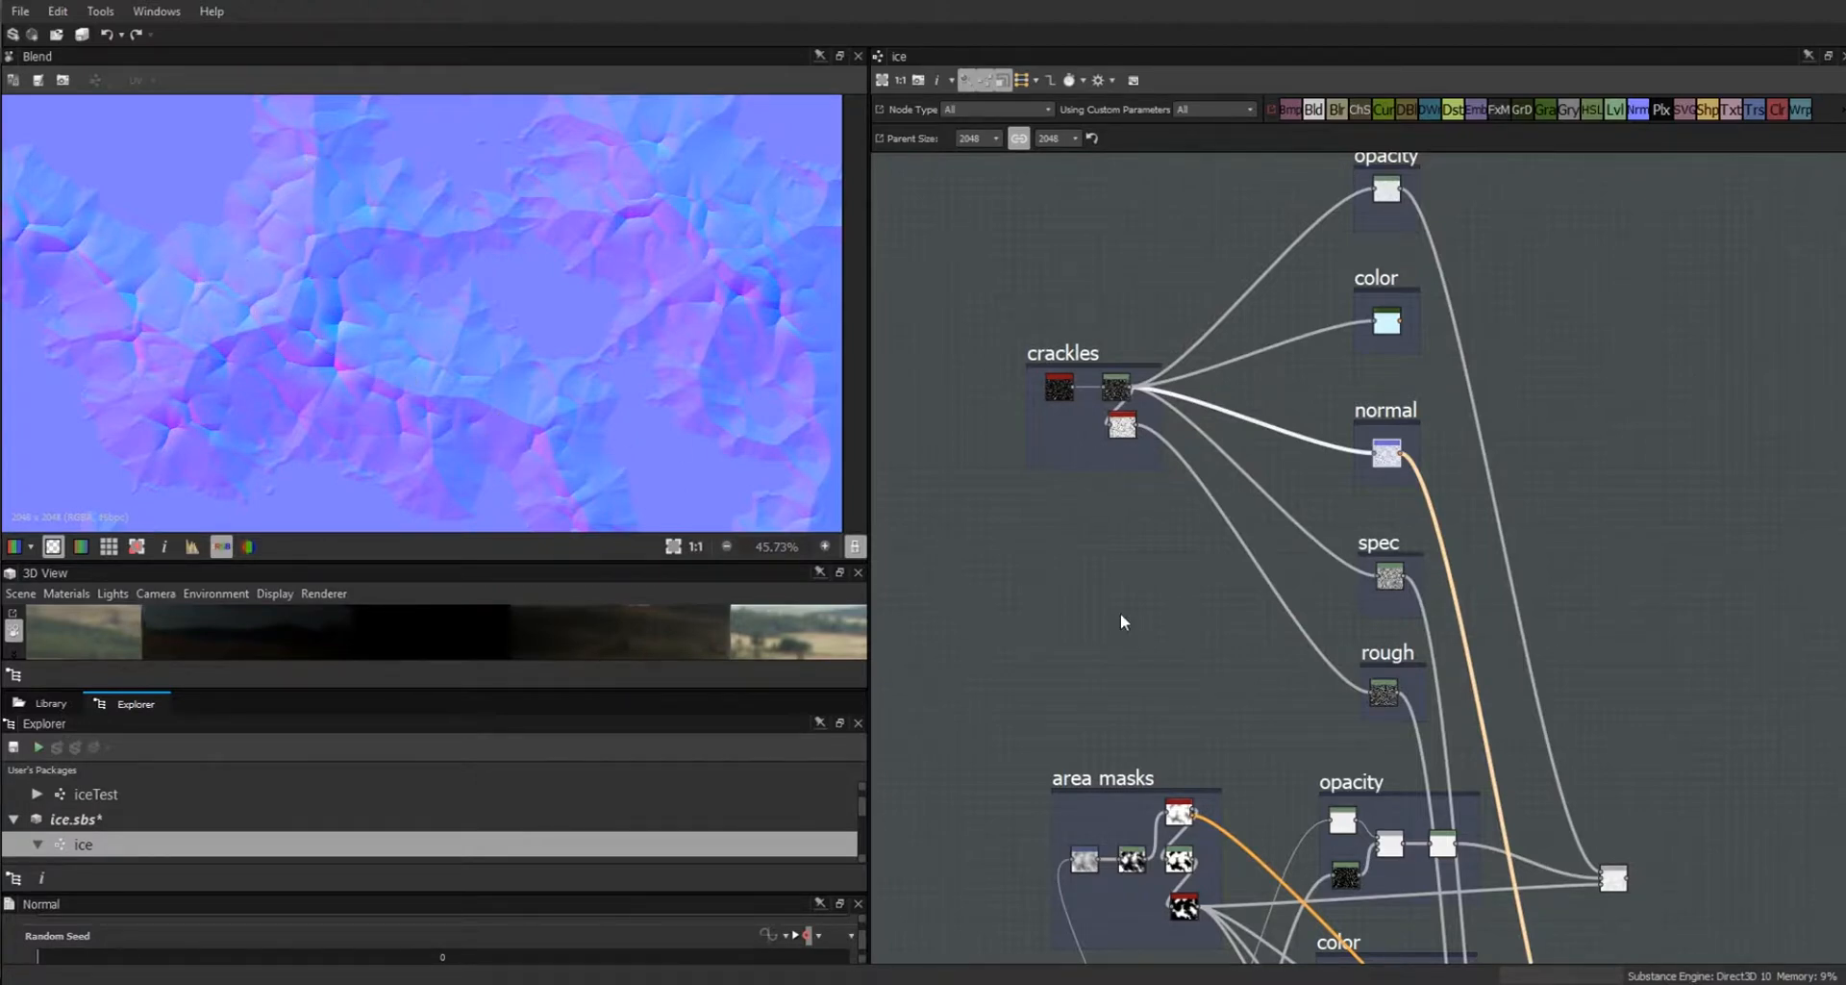
Reposition the crackle normal Blend closer to the grit and scratches normal frame and check its full preview.
middle_click_drag(1645, 861, 1319, 409)
left_click_drag(1296, 734, 1288, 686)
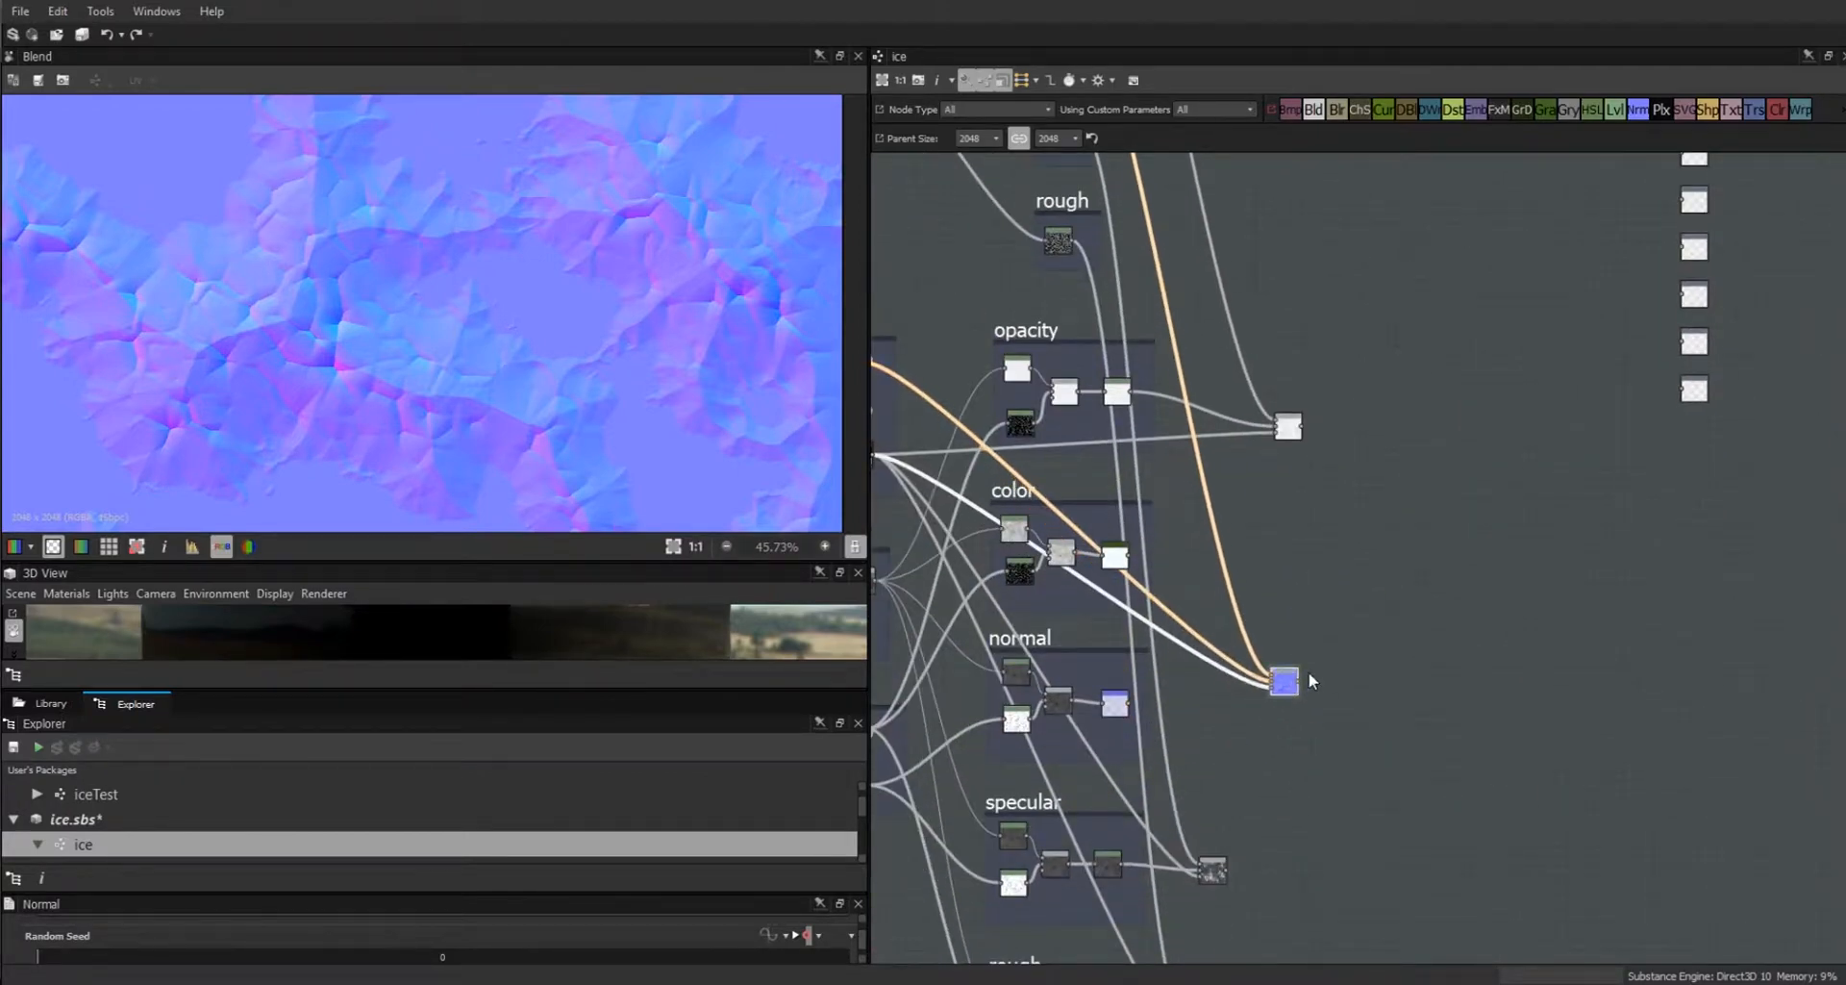
scroll(574, 317, "down", 3)
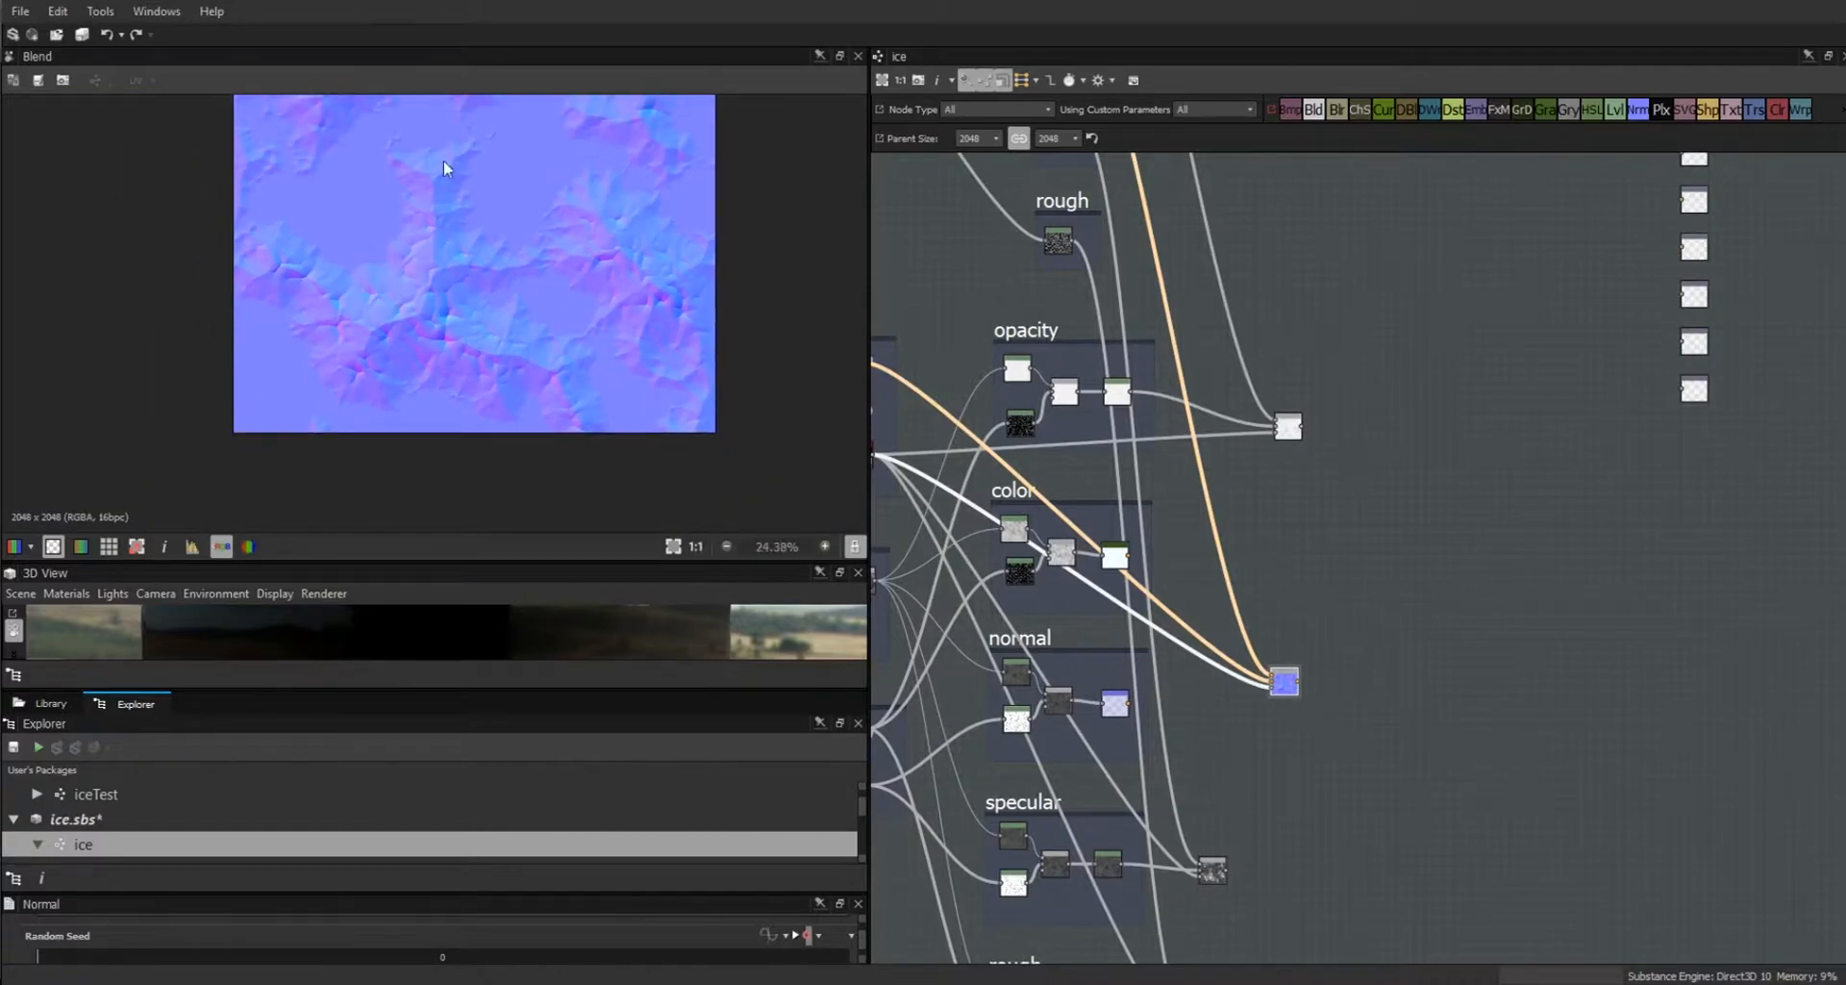
scroll(1328, 741, "up", 3)
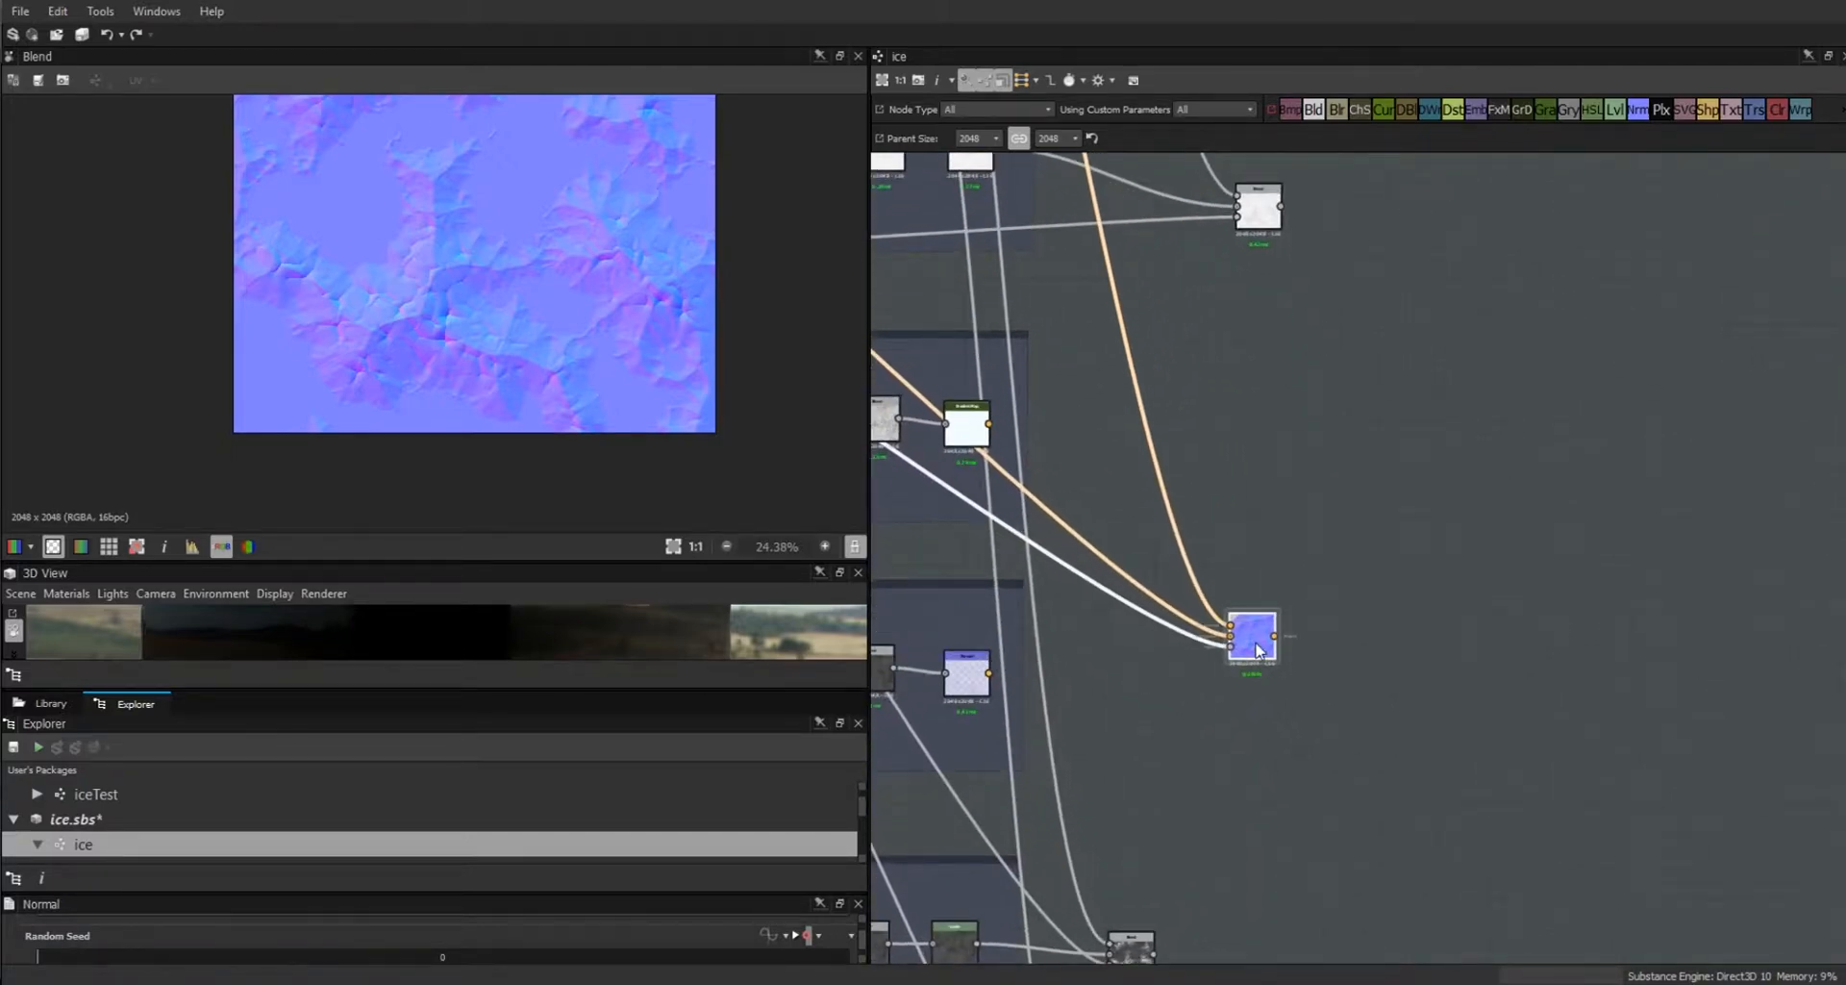
left_click_drag(1264, 669, 1171, 699)
Add a second normal Blend with the grit and scratches Normal node as foreground and the crackle normal Blend as background.
left_click_drag(1316, 111, 1423, 658)
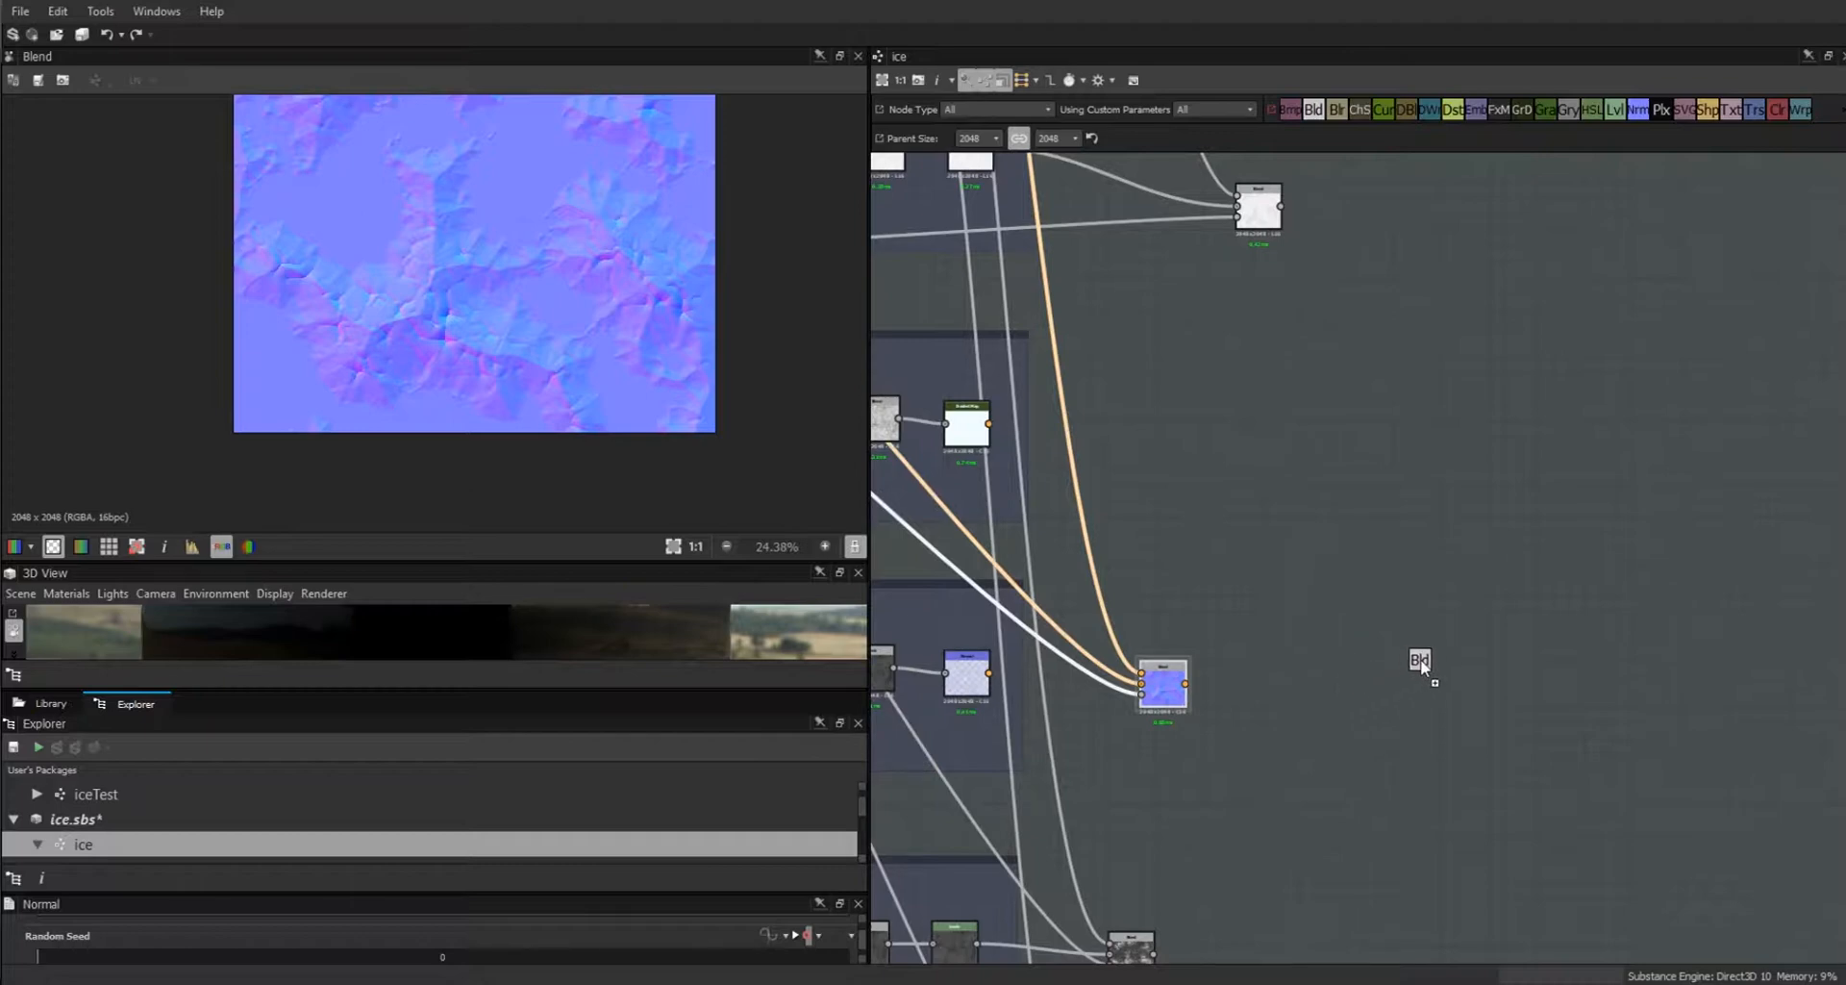
left_click_drag(1154, 690, 1144, 659)
left_click_drag(990, 673, 1413, 641)
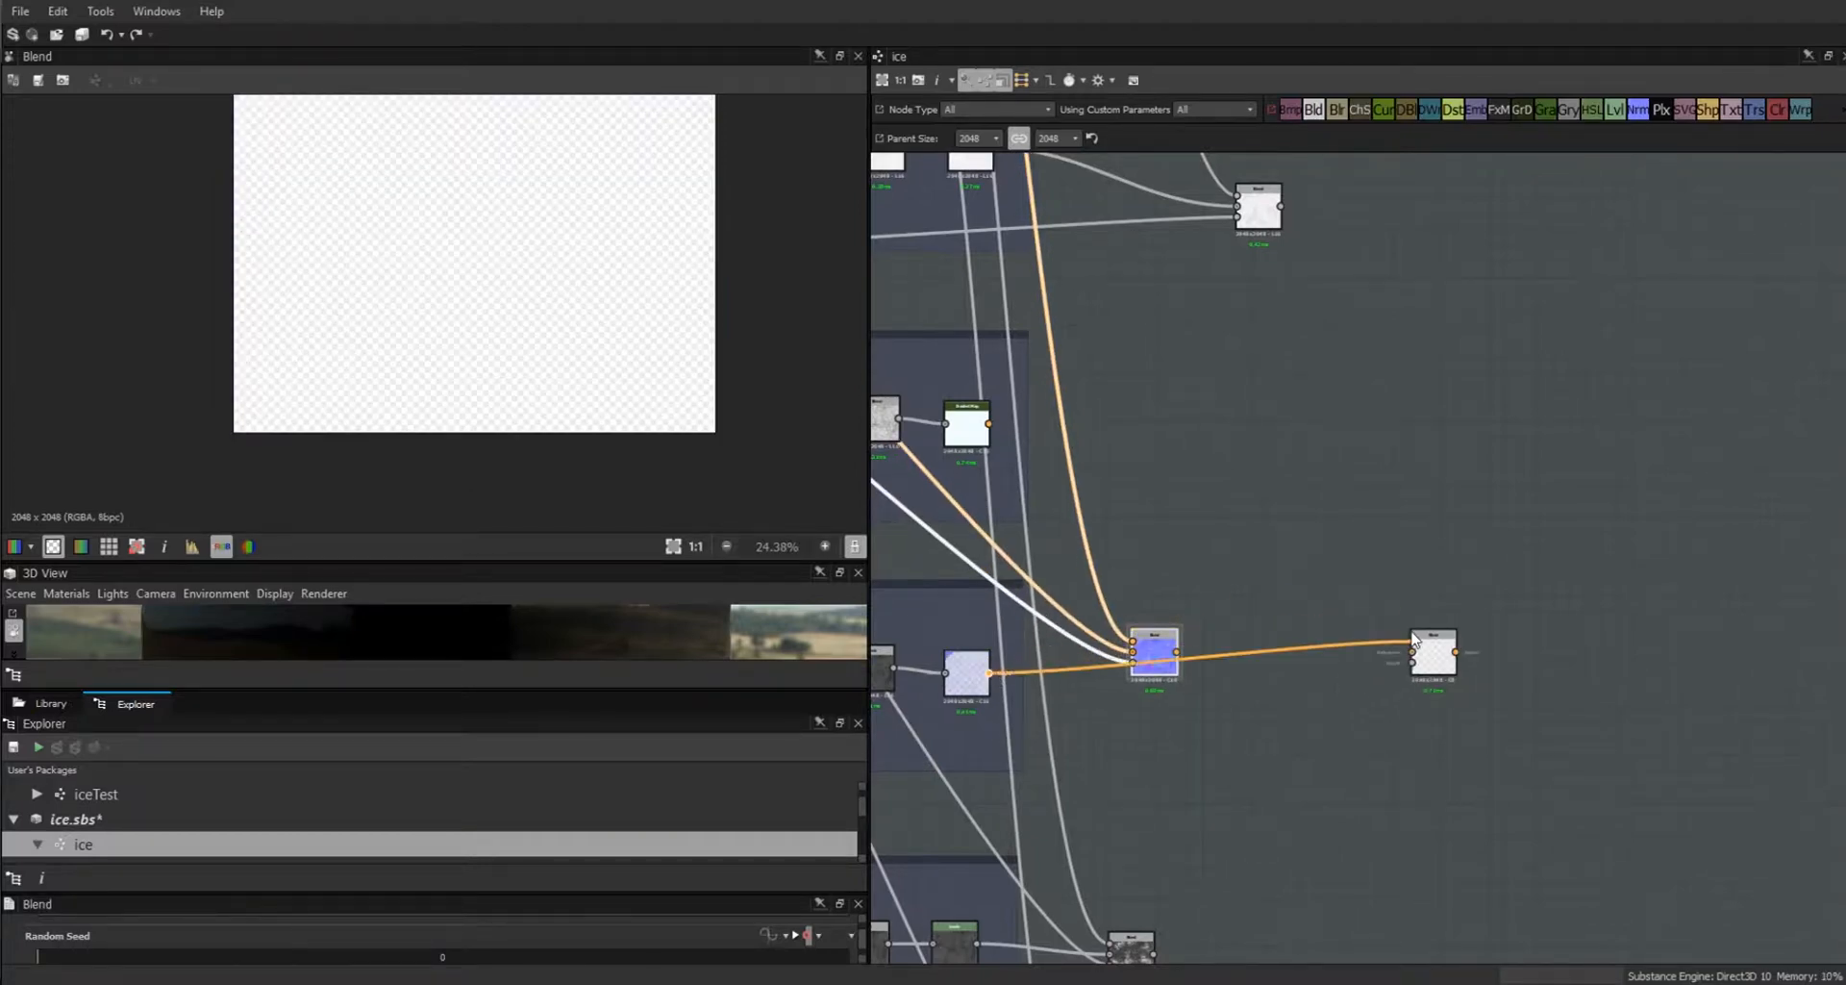
mouse_move(1152, 653)
left_mouse_down()
mouse_move(1145, 685)
mouse_move(1412, 652)
left_mouse_up()
scroll(400, 274, "up", 3)
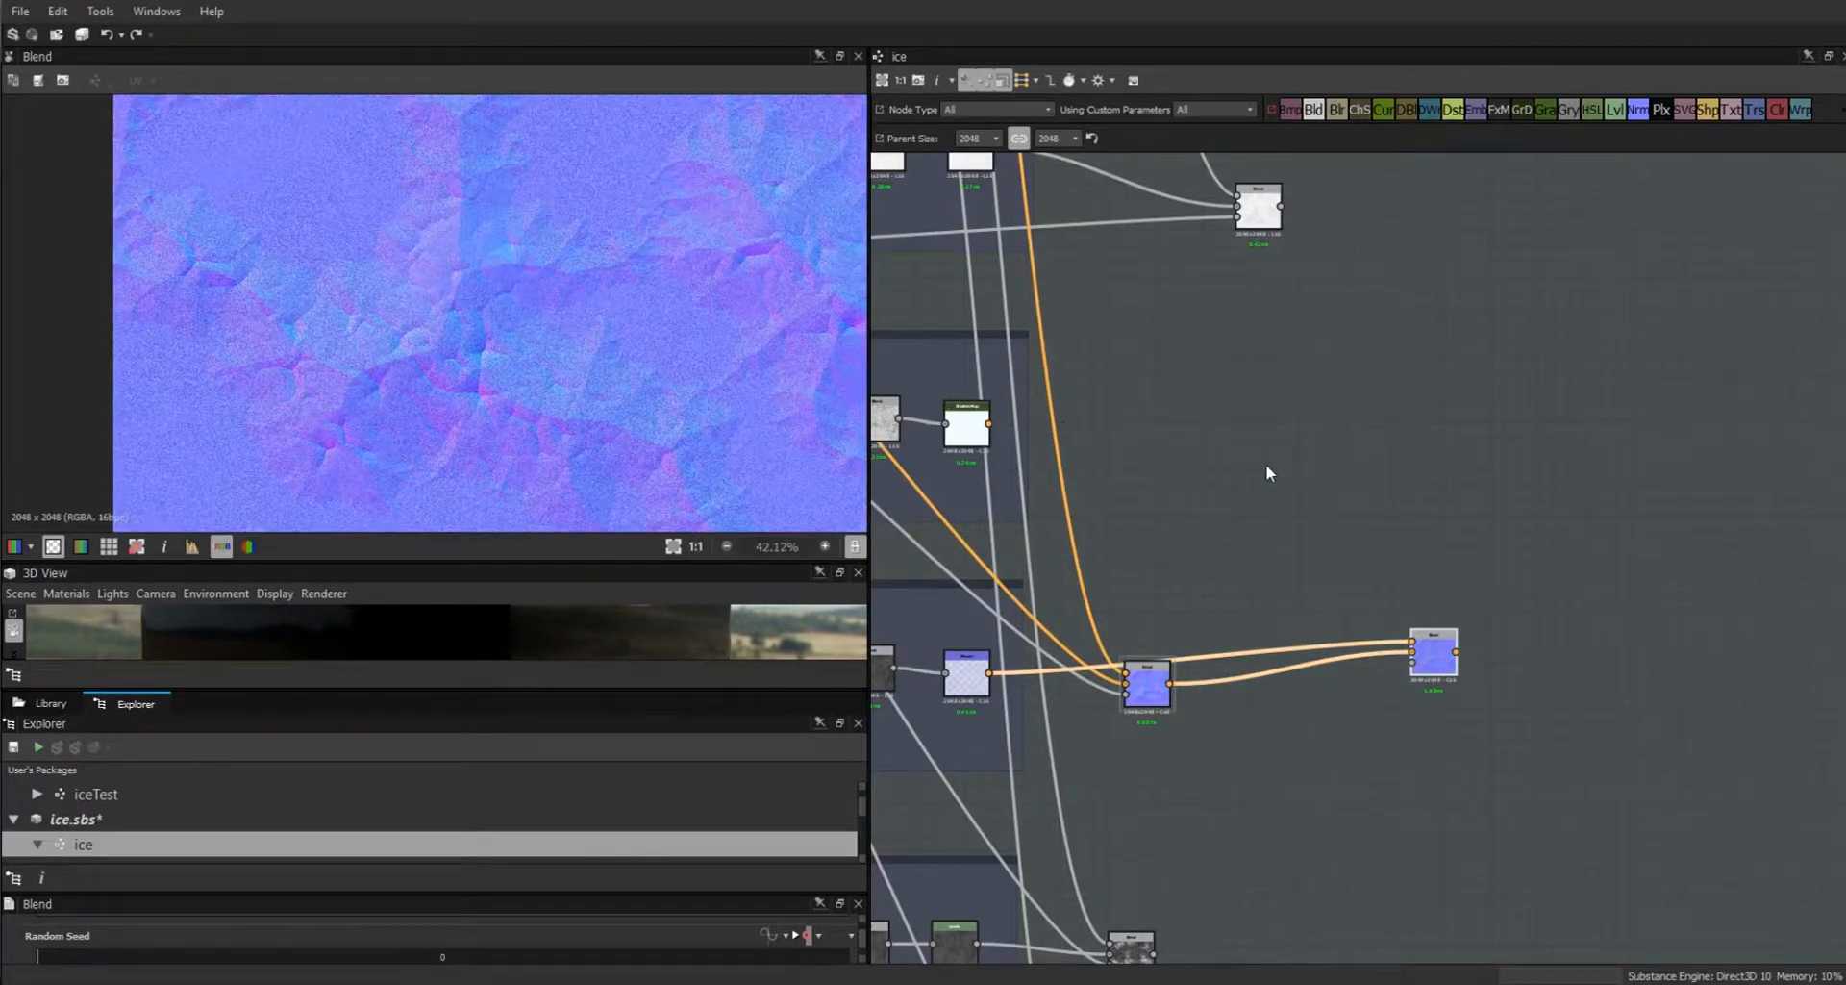
Feed the second normal Blend's opacity from the area mask node between the two red ones and place the Blend beside the first.
scroll(1266, 464, "down", 3)
middle_click_drag(1256, 459, 1412, 521)
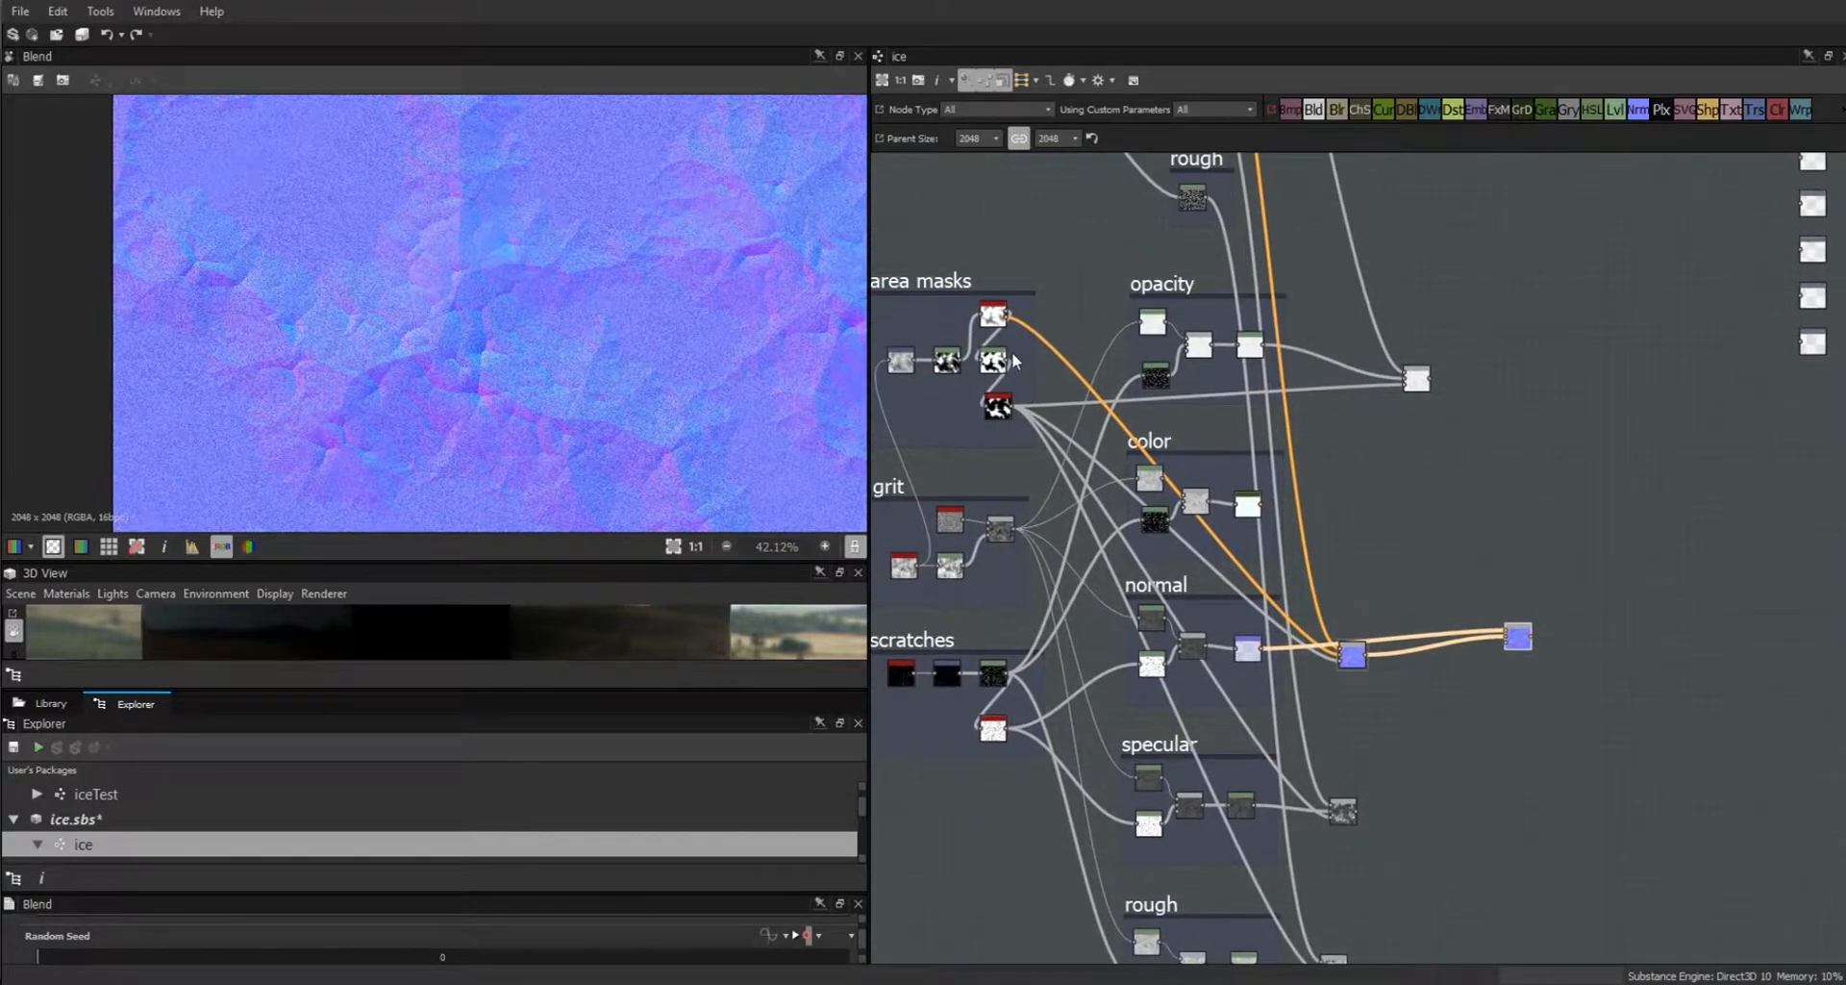
left_click_drag(1006, 362, 1509, 649)
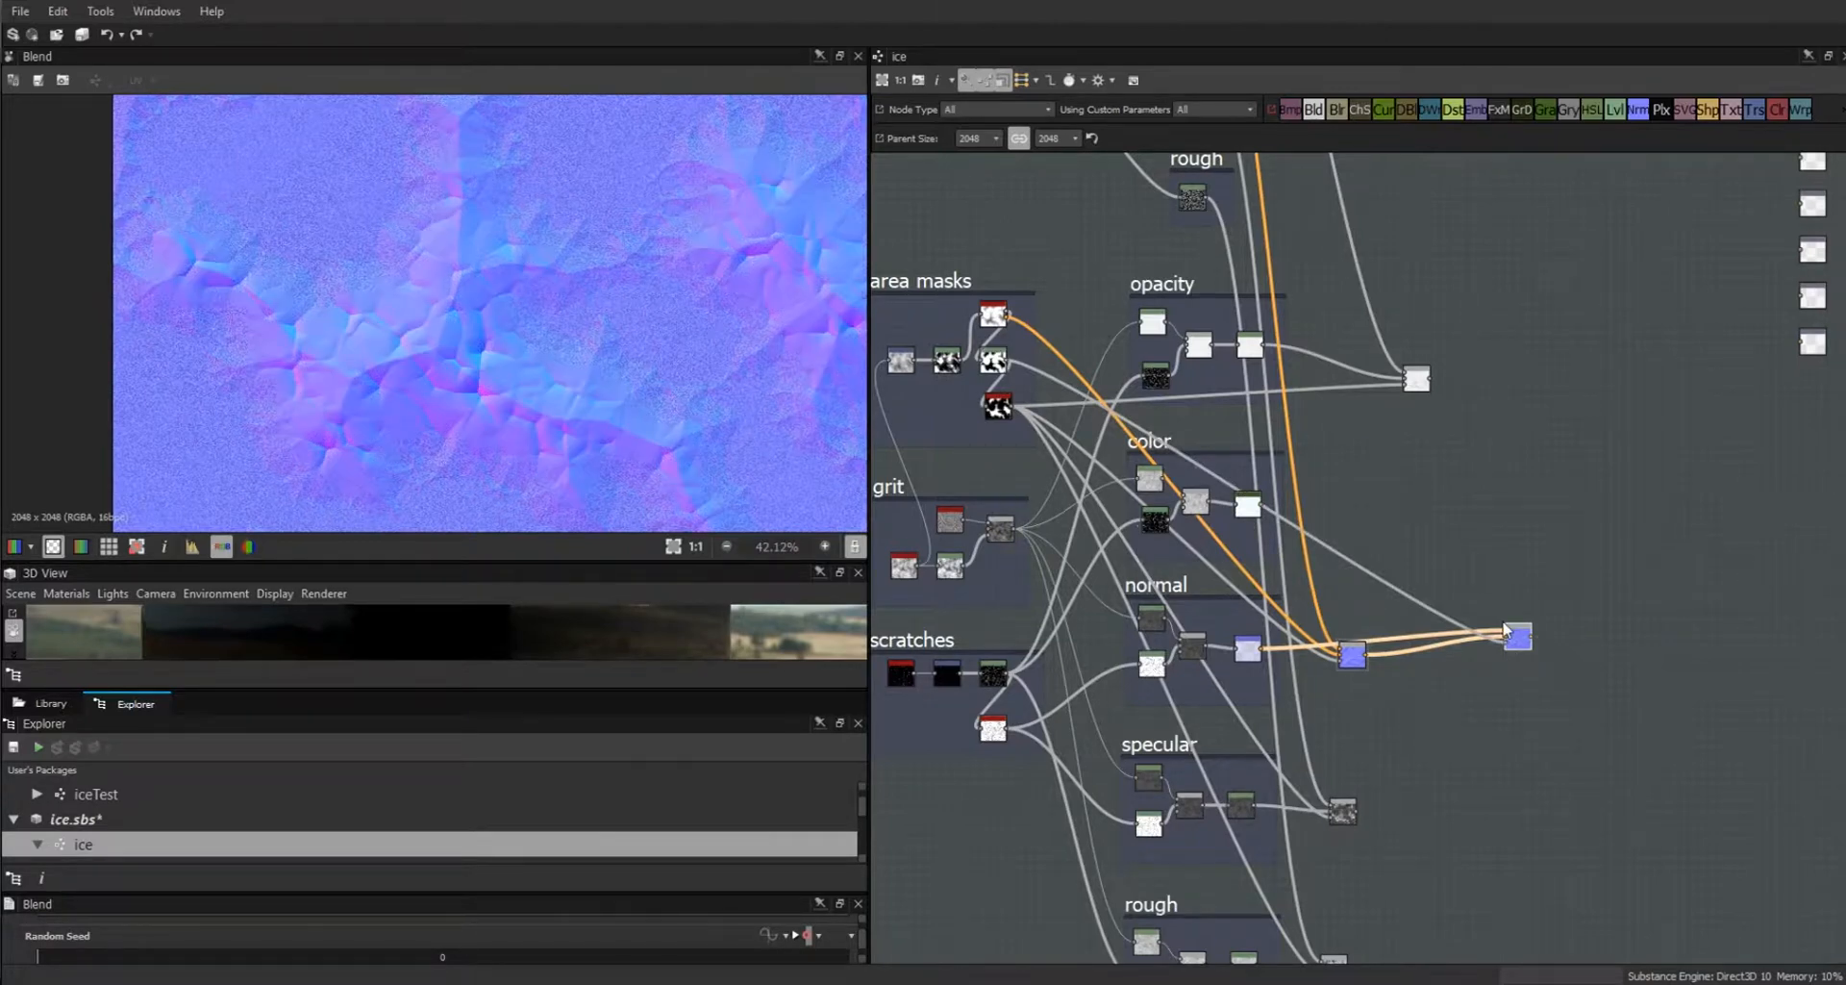
left_click_drag(1505, 630, 1469, 670)
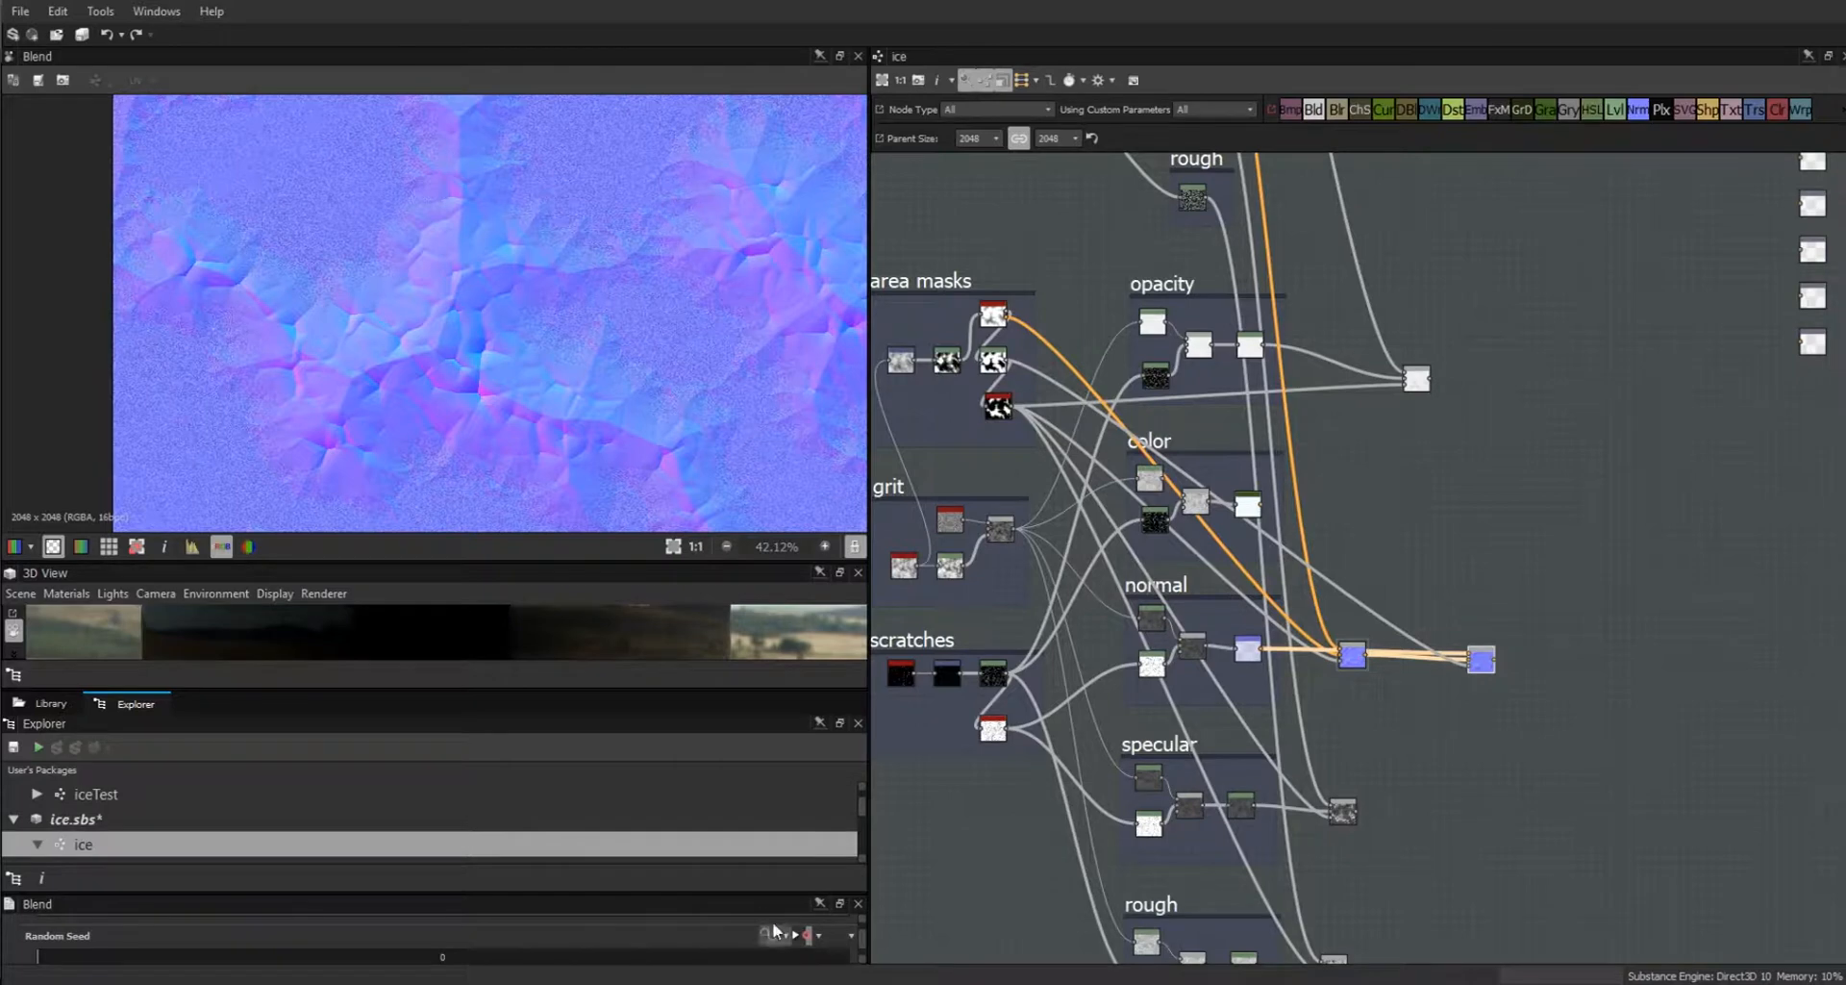
Change the second normal Blend's blending mode and enlarge the preview to inspect the combined normal map.
left_click_drag(761, 893, 760, 660)
left_click(836, 844)
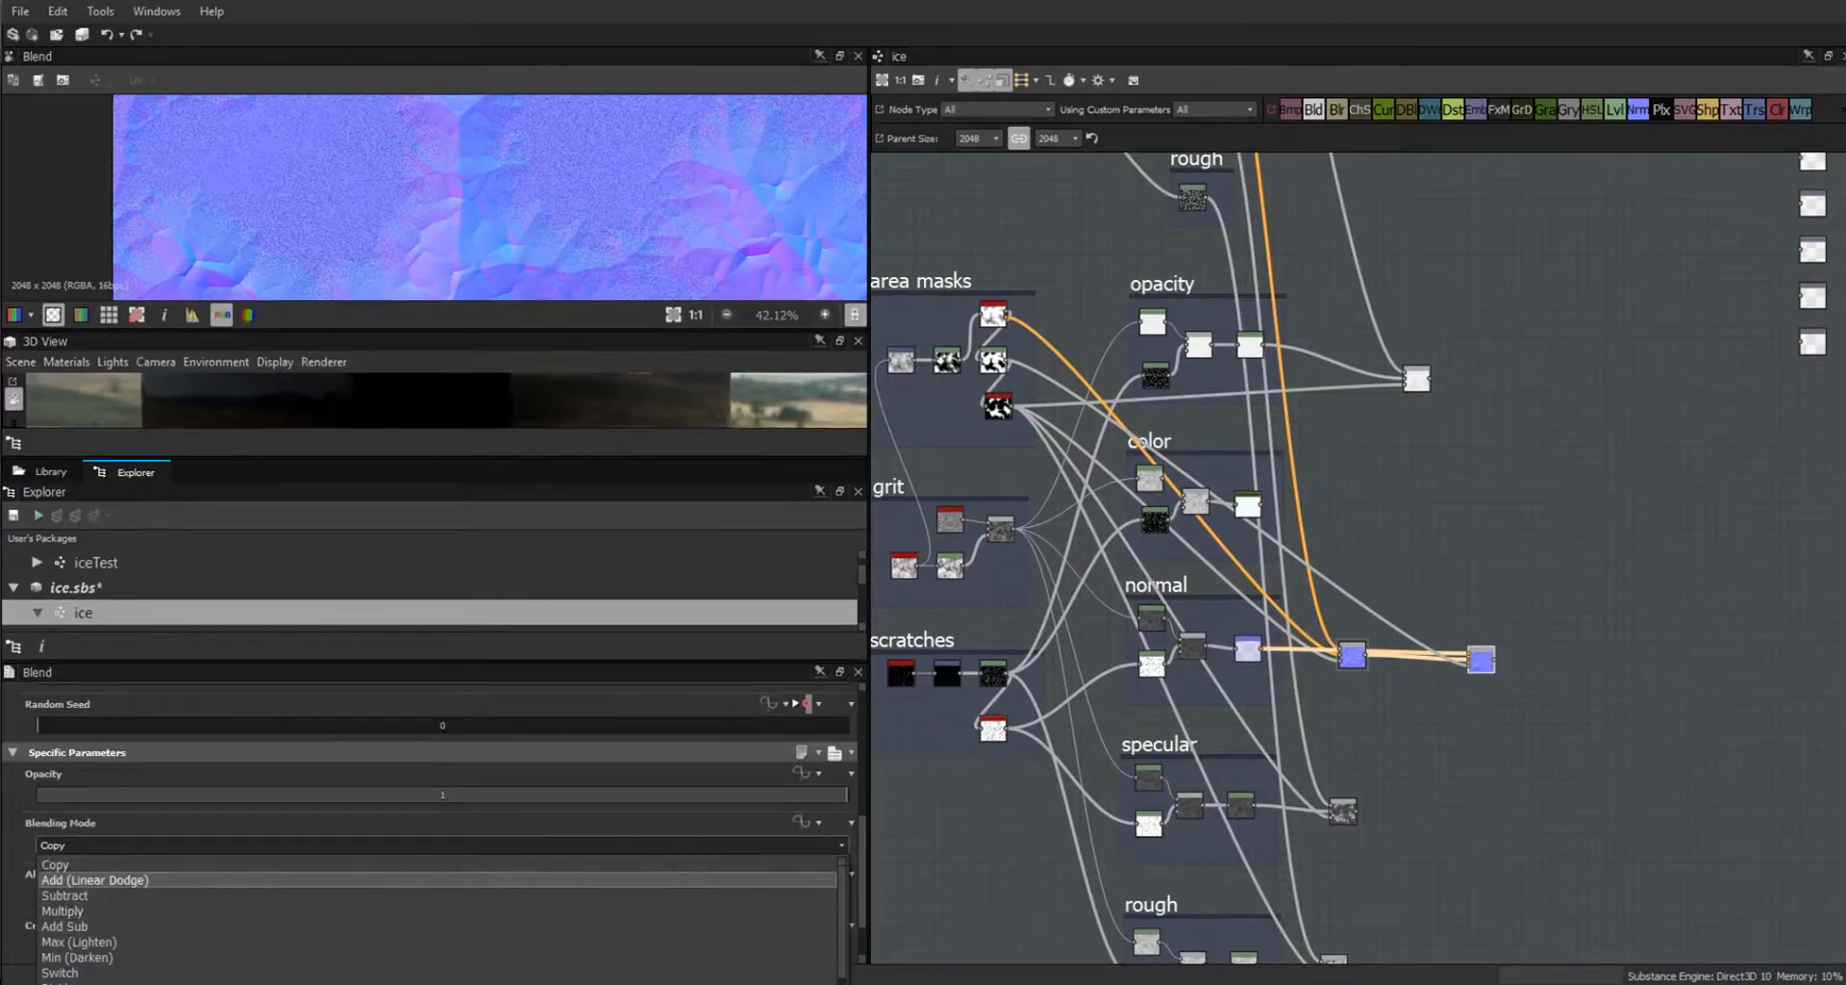
left_click(577, 982)
left_click_drag(616, 330, 631, 371)
left_click_drag(596, 498, 594, 685)
left_click_drag(554, 376, 579, 423)
left_click_drag(566, 690, 573, 541)
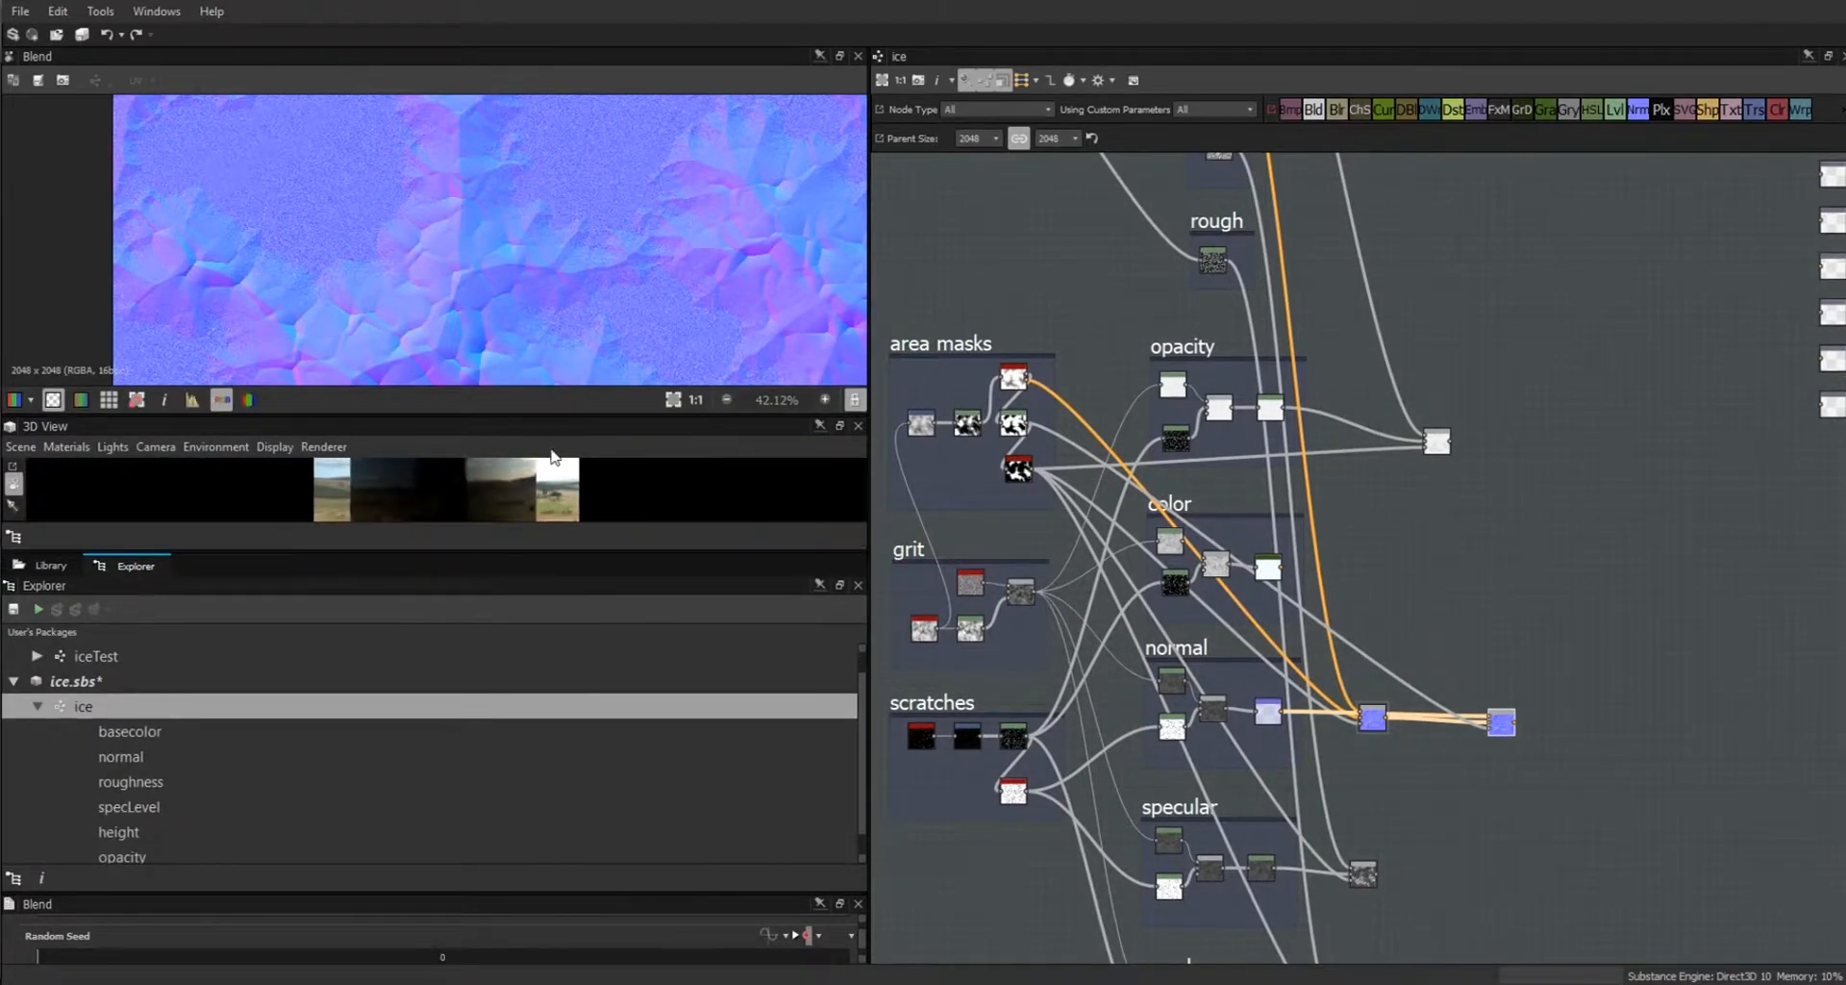
left_click_drag(544, 414, 544, 652)
middle_click_drag(522, 215, 605, 402)
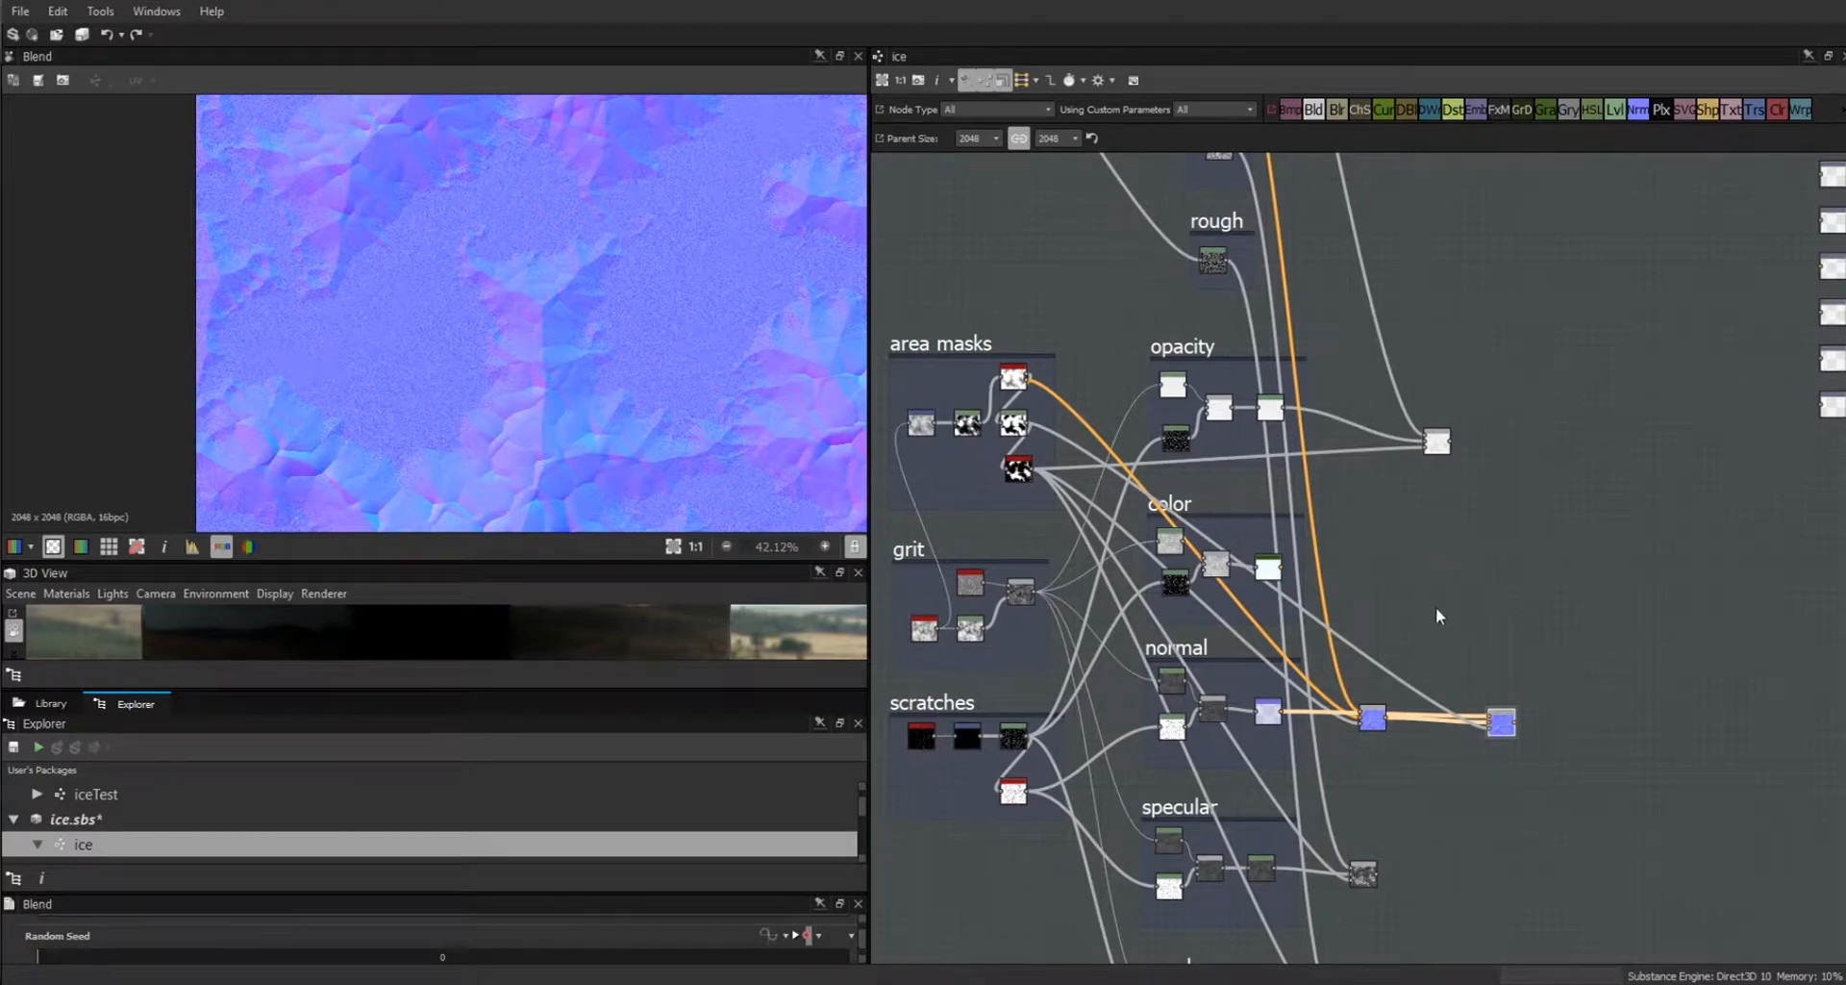
Move the second normal Blend up and away from the first, and add a Transformation 2D node above it.
left_click_drag(1506, 728, 1558, 676)
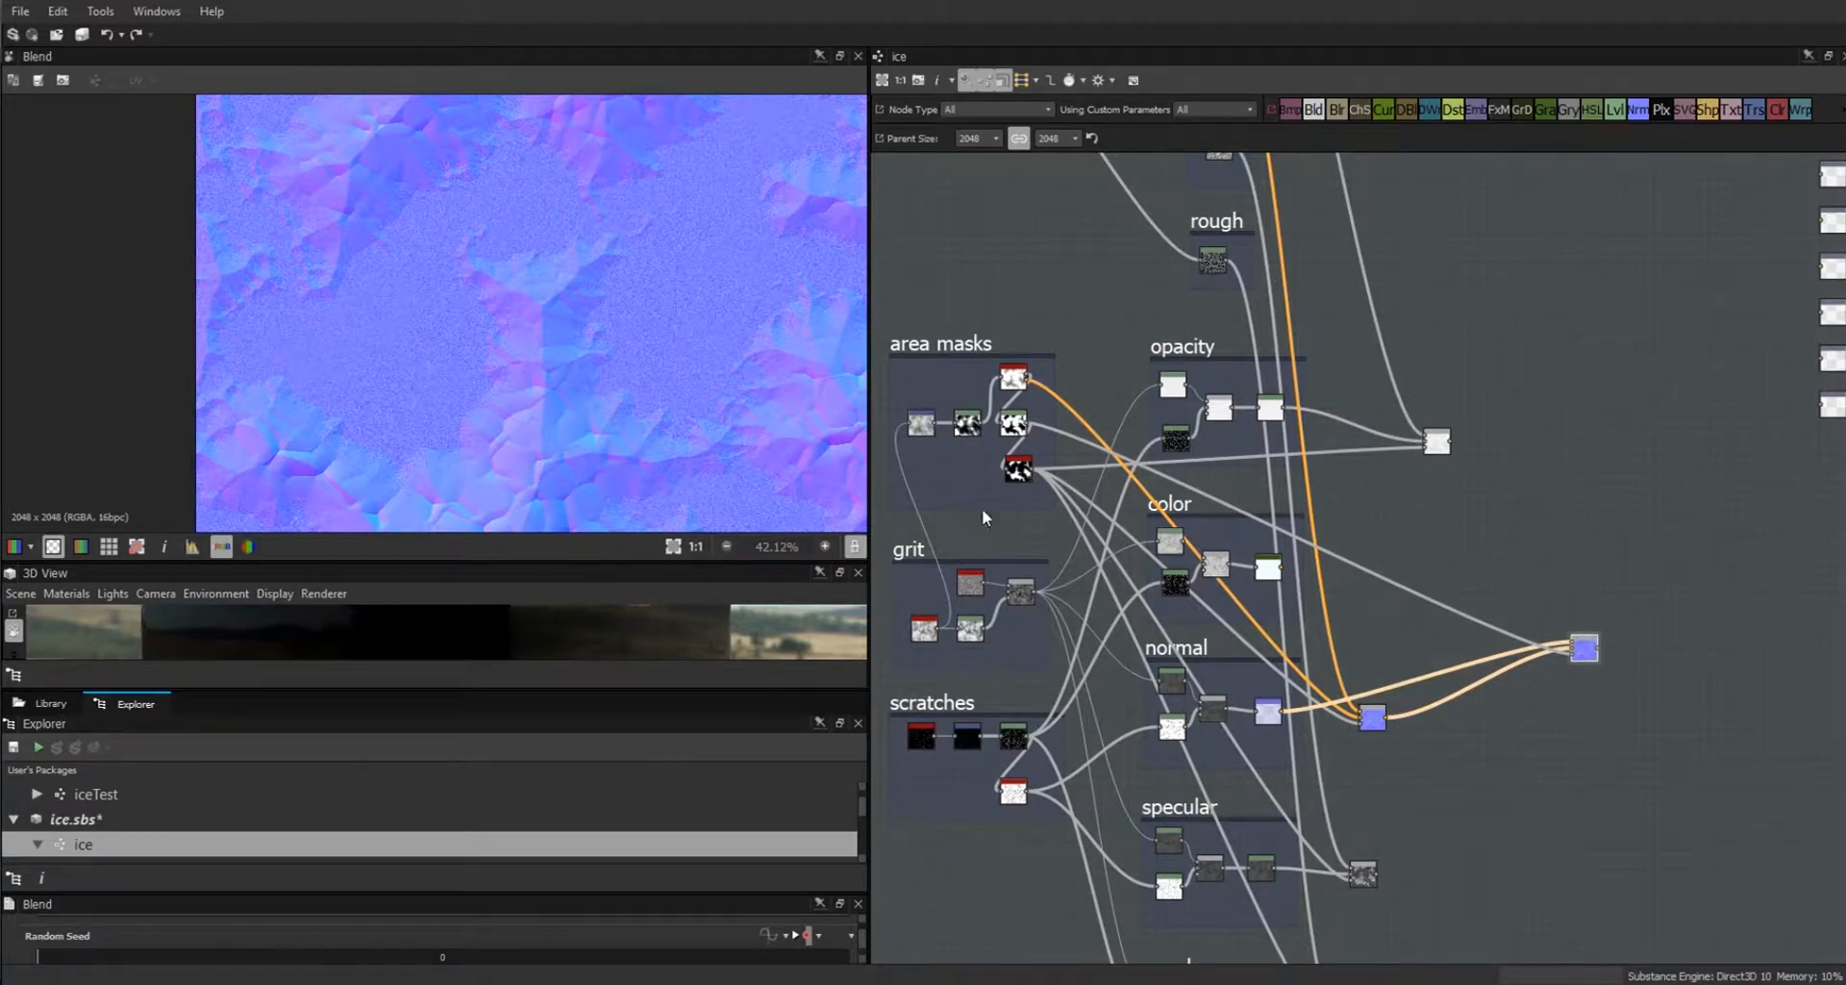
middle_click_drag(630, 438, 741, 537)
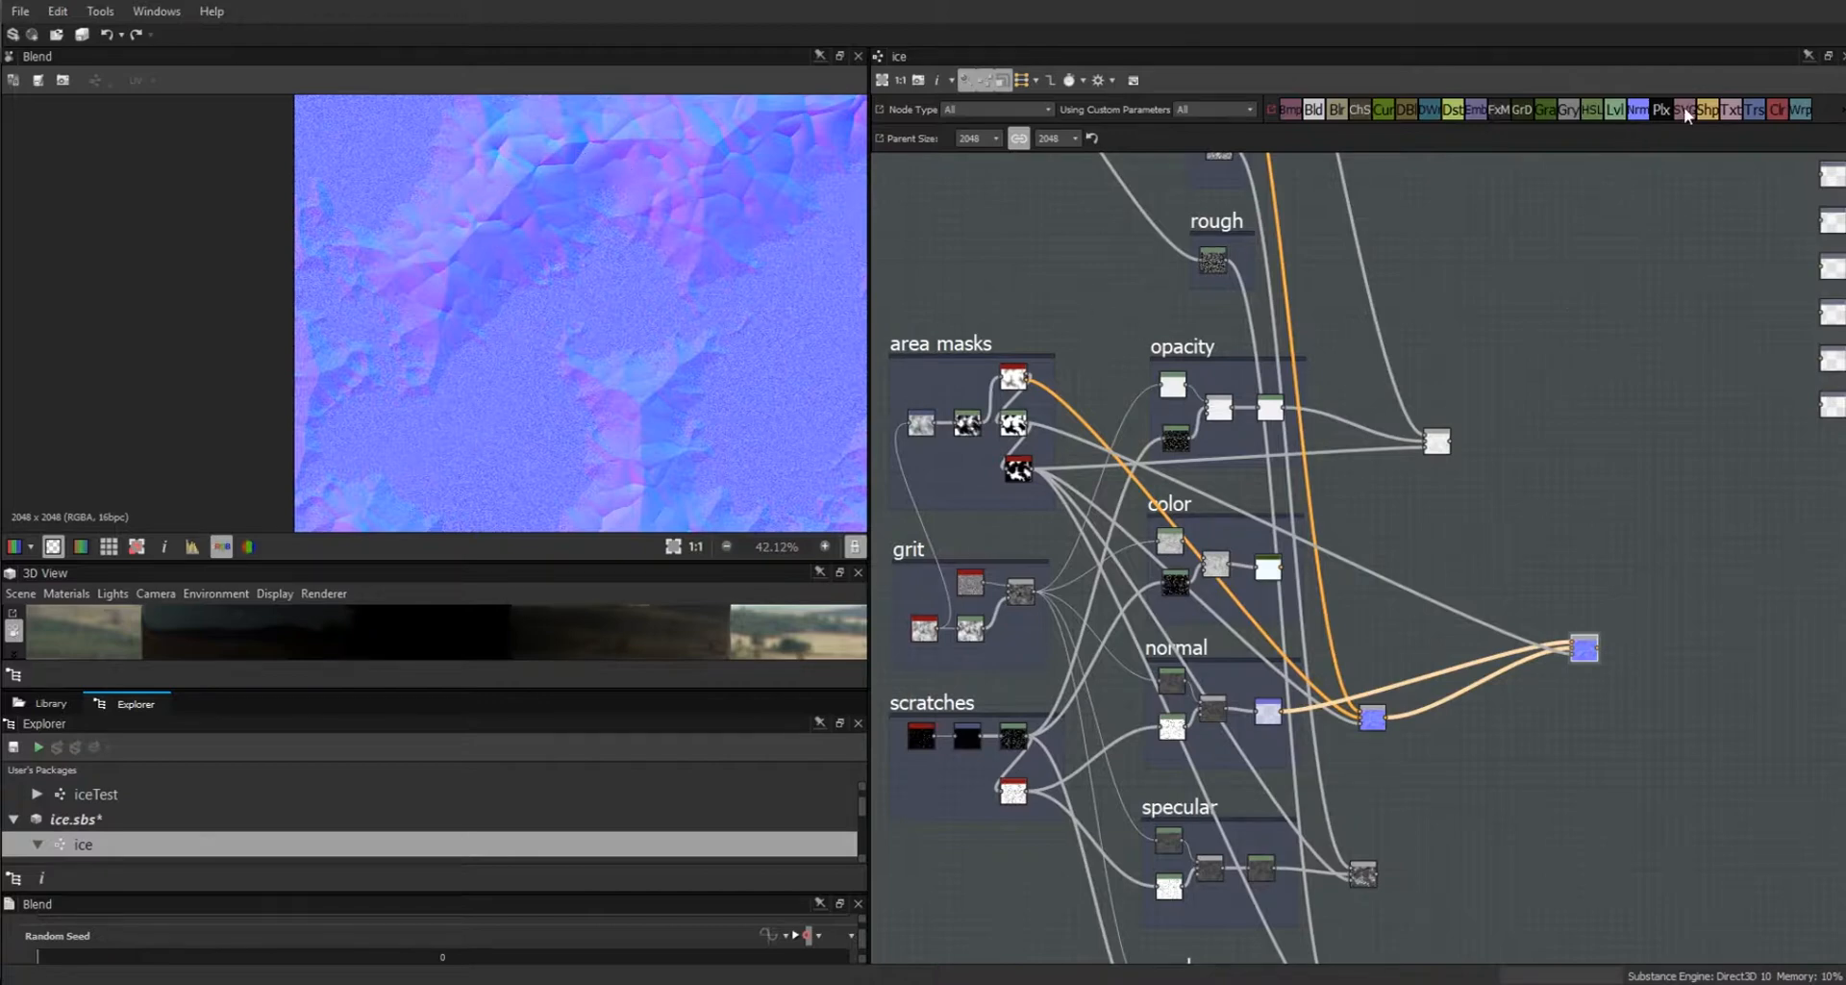
left_click_drag(1757, 118, 1587, 520)
Connect the second node of the crackles frame to the Transformation 2D node's input.
scroll(1227, 571, "up", 3)
middle_click_drag(1255, 513, 1454, 797)
scroll(1261, 388, "down", 2)
middle_click_drag(1261, 388, 1185, 588)
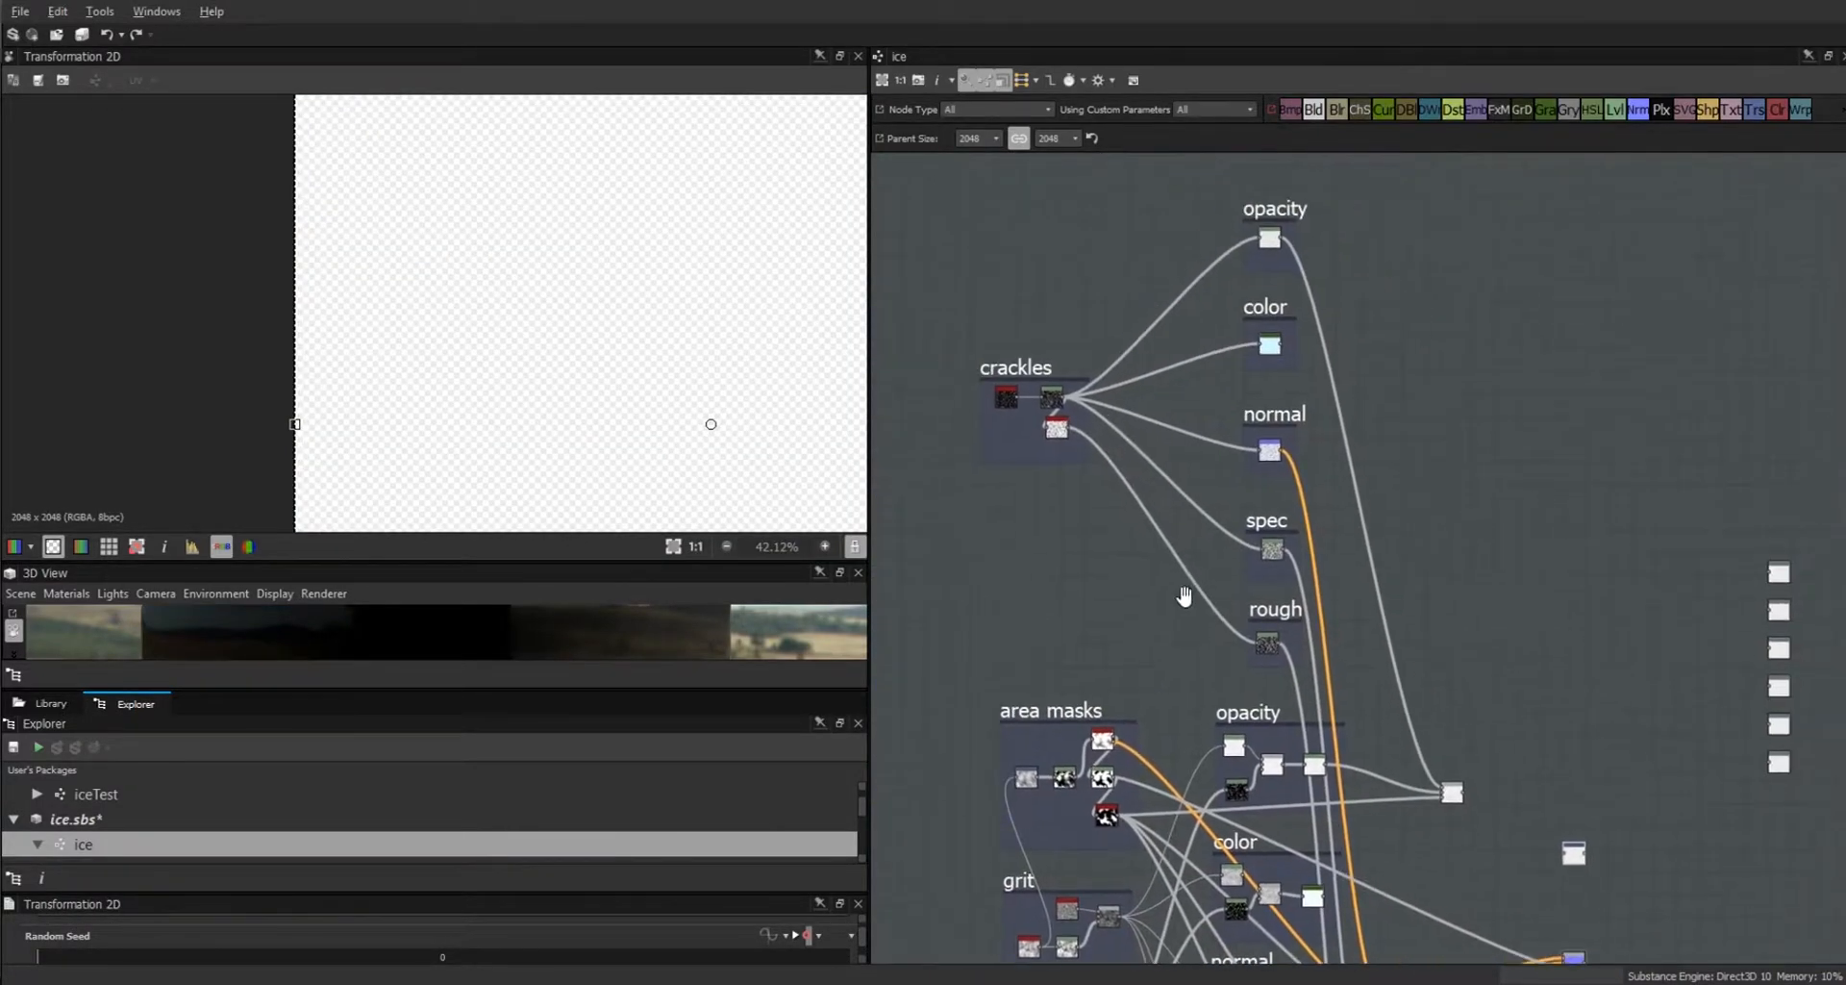
left_click_drag(1065, 396, 1574, 855)
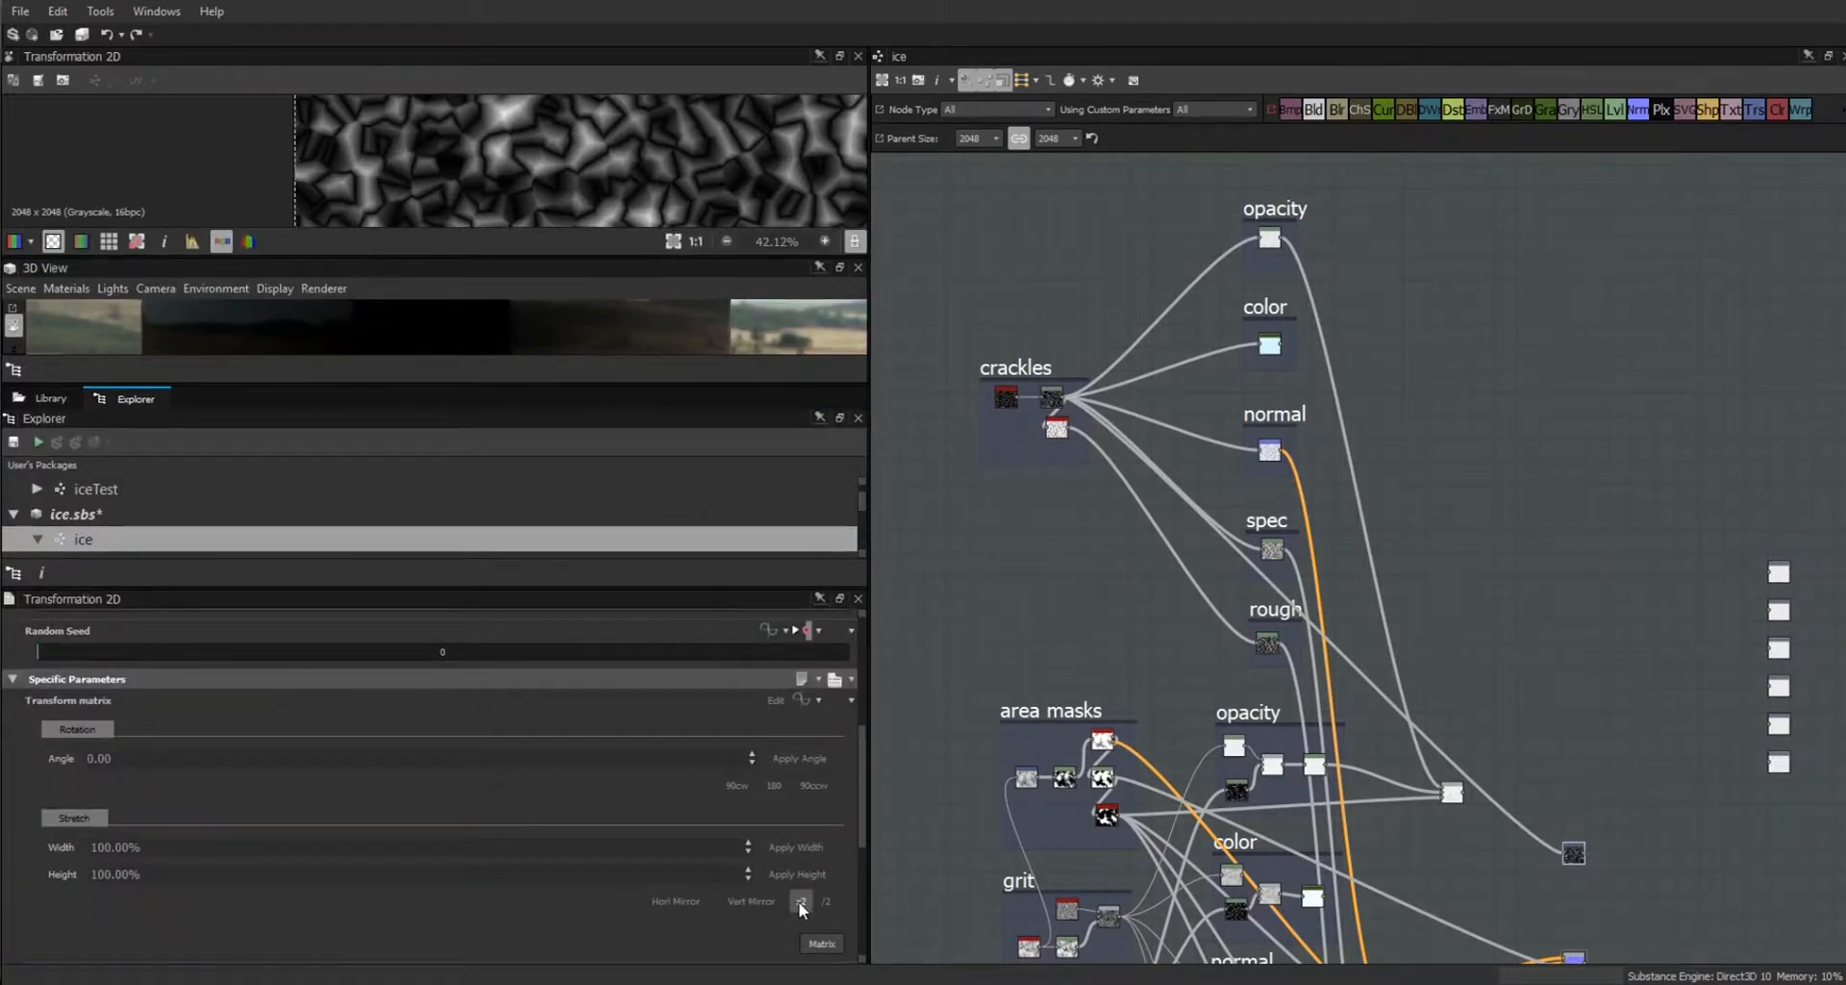
Scale the crackle pattern x2 in the Transformation 2D node and add a Normal node beside it.
left_click(799, 901)
middle_click_drag(1650, 866, 1523, 492)
scroll(1521, 493, "up", 3)
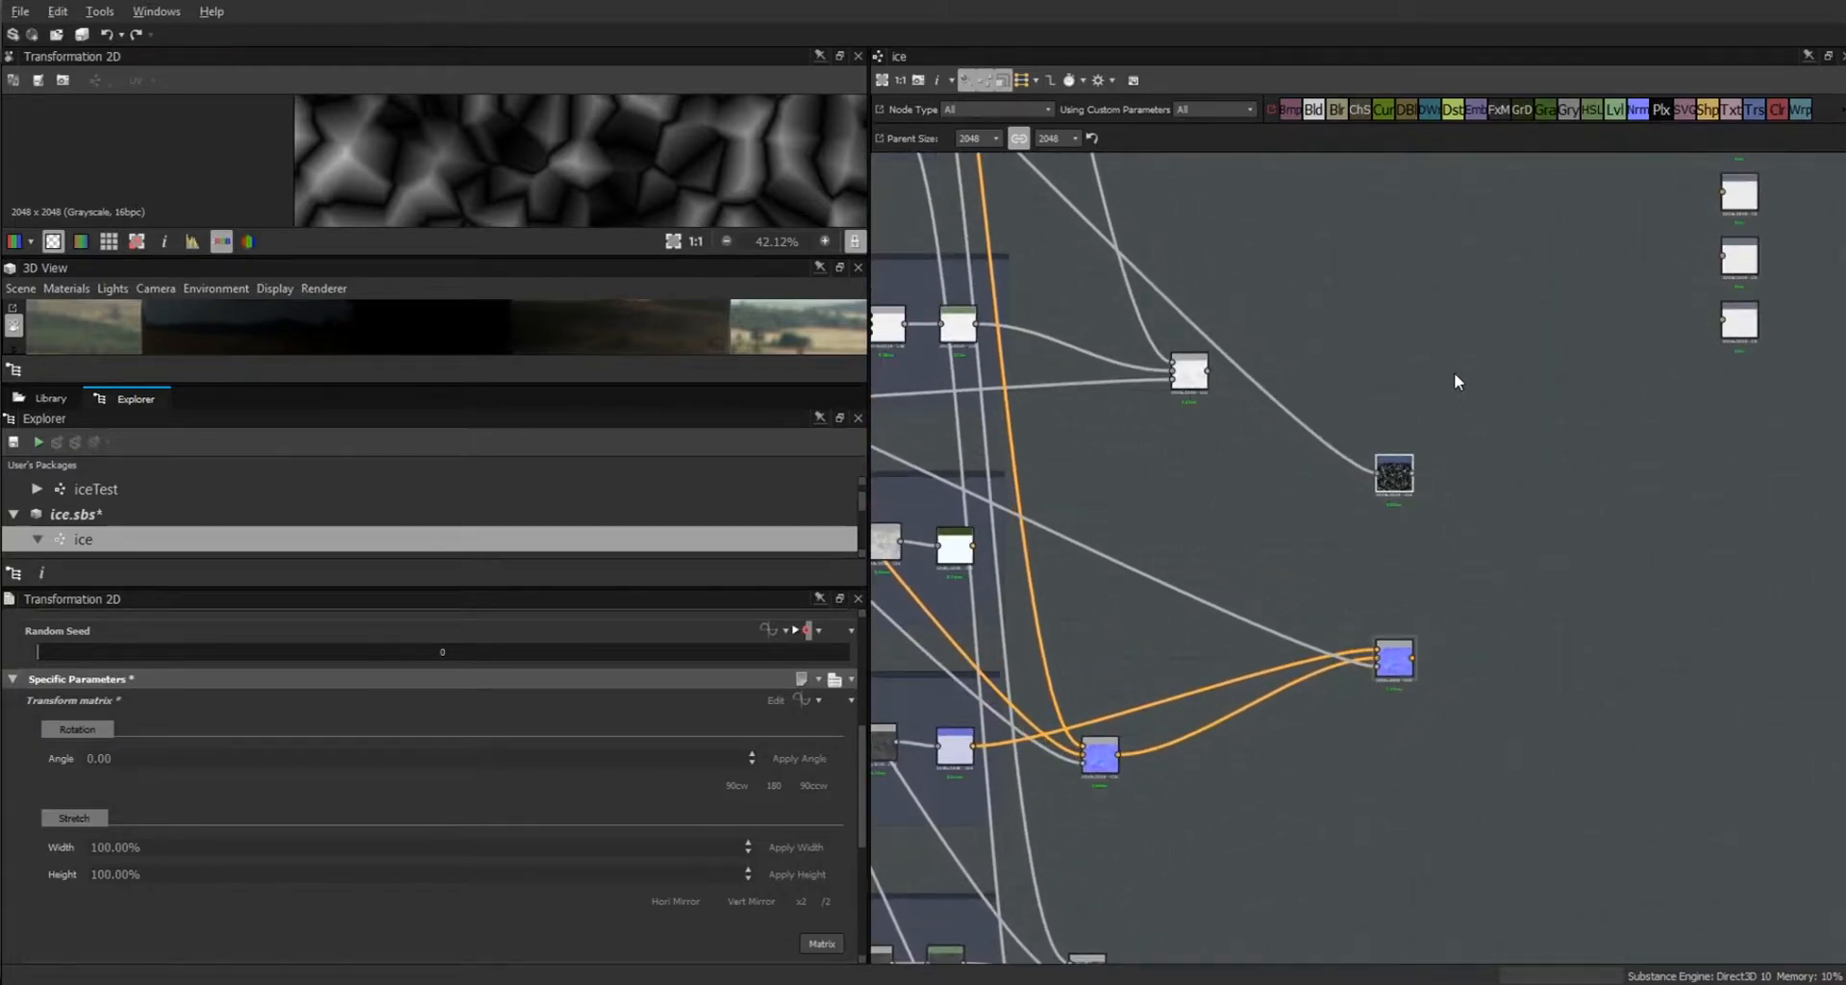
left_click(1642, 113)
left_click(1535, 487)
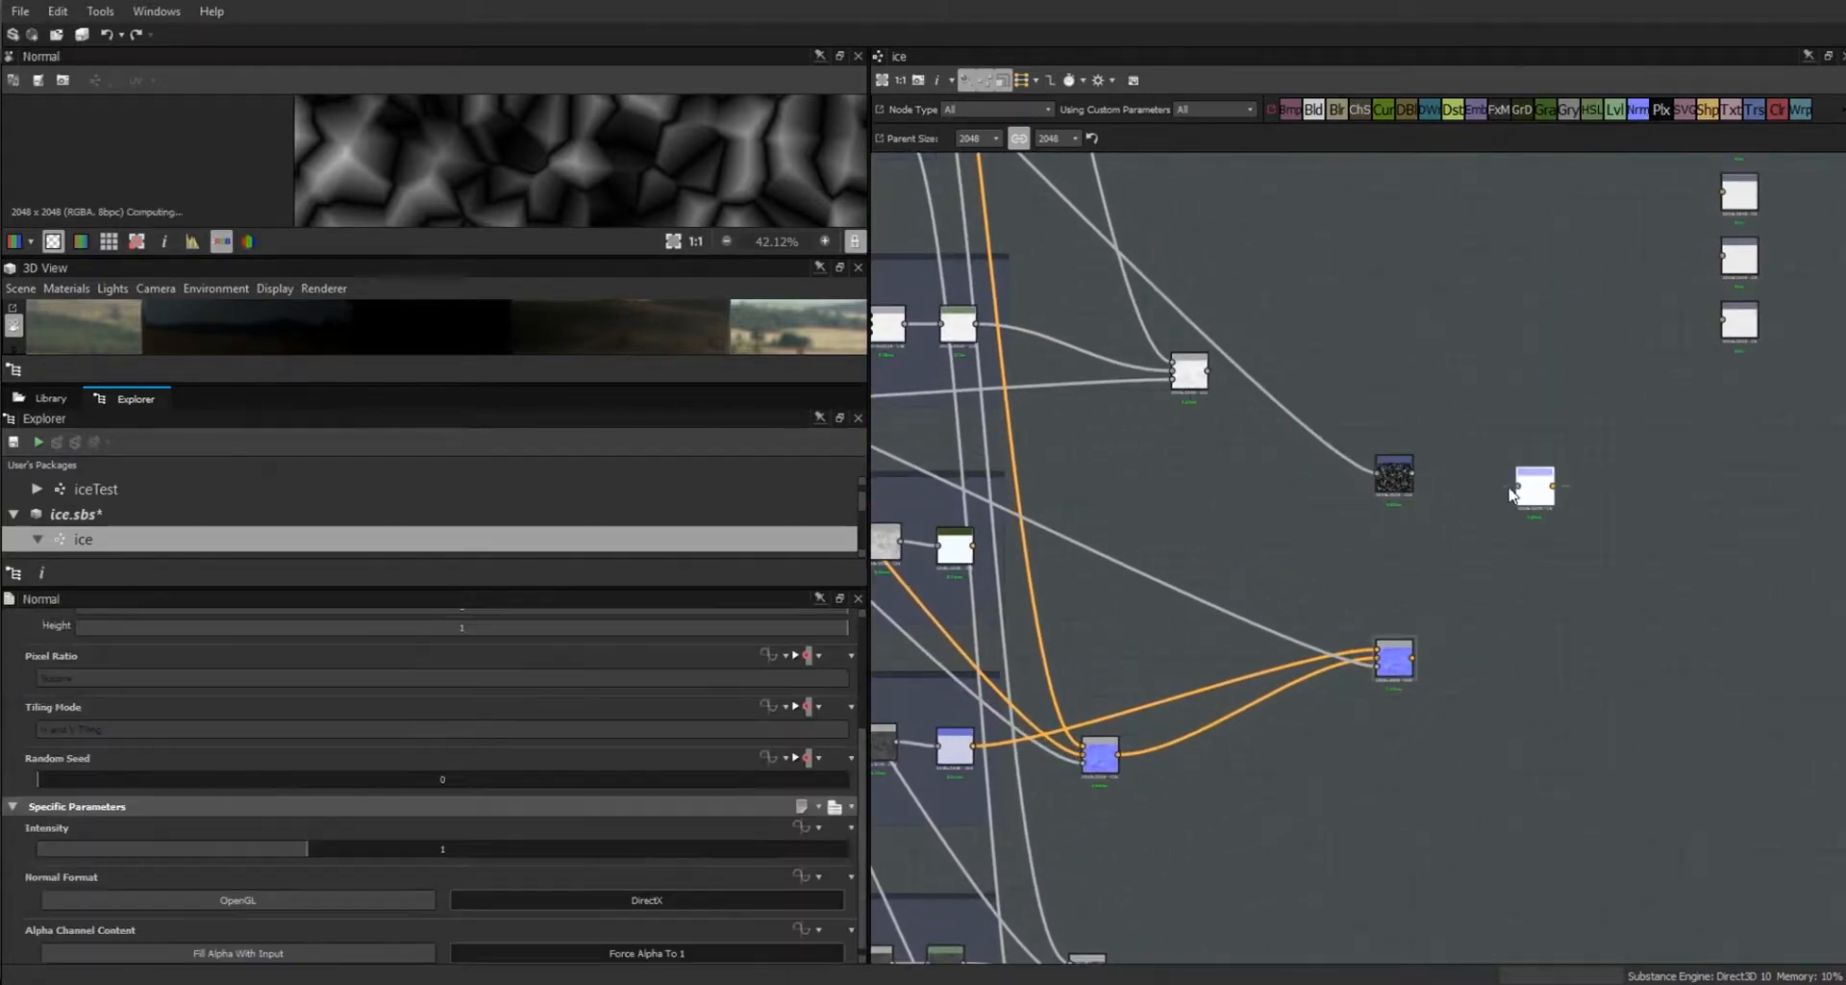
Feed the Transformation 2D into the new Normal node and set its alpha channel content to Fill Alpha With Input.
left_click_drag(1413, 474, 1166, 536)
left_click(238, 953)
mouse_move(1108, 767)
left_mouse_down()
mouse_move(1146, 736)
mouse_move(1132, 753)
left_mouse_up()
left_click_drag(1395, 659, 1395, 667)
Insert a Blend between the two normal Blends, combining the first one with the new Normal node and feeding the second.
left_click_drag(1314, 110, 1289, 765)
left_click_drag(1209, 527, 1258, 747)
left_click_drag(1453, 554, 1277, 763)
left_click_drag(1145, 743, 1275, 769)
left_click_drag(1298, 779, 1377, 663)
Set the new Normal node's intensity to 4.53 and enlarge the 2D preview to inspect the blended normals.
left_click(1267, 537)
left_click(444, 850)
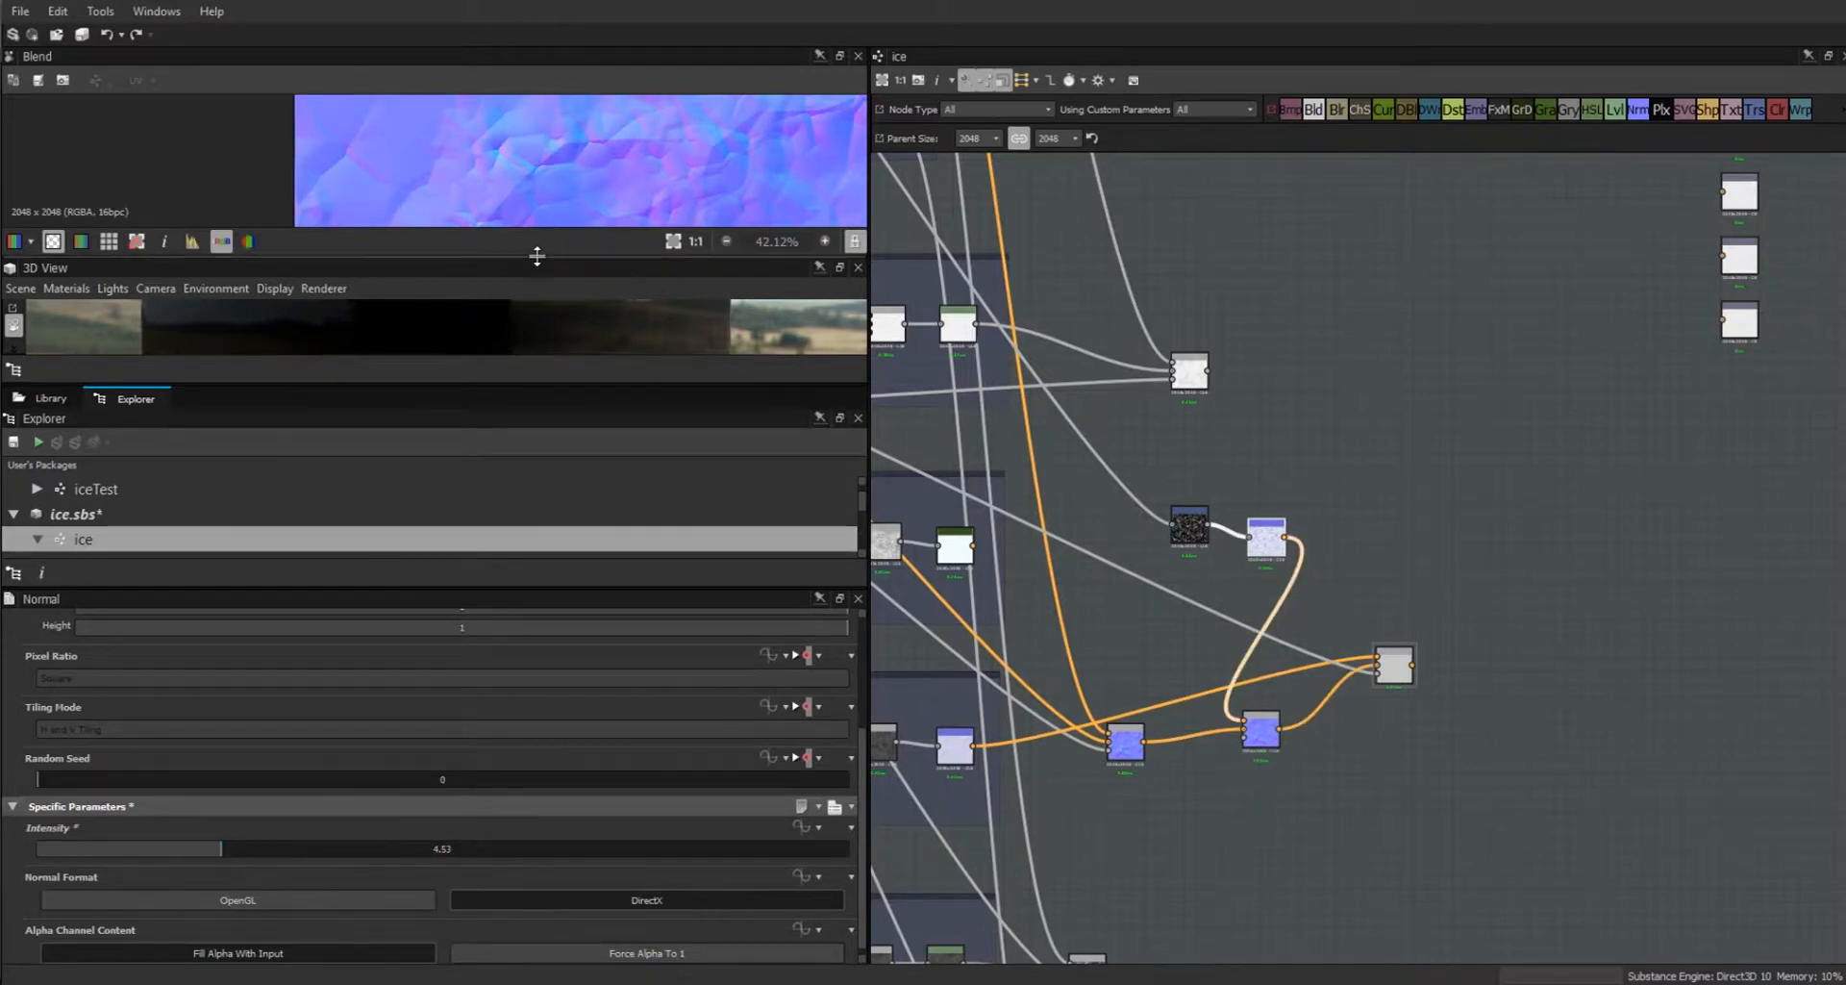
left_click_drag(539, 256, 558, 531)
scroll(598, 379, "down", 3)
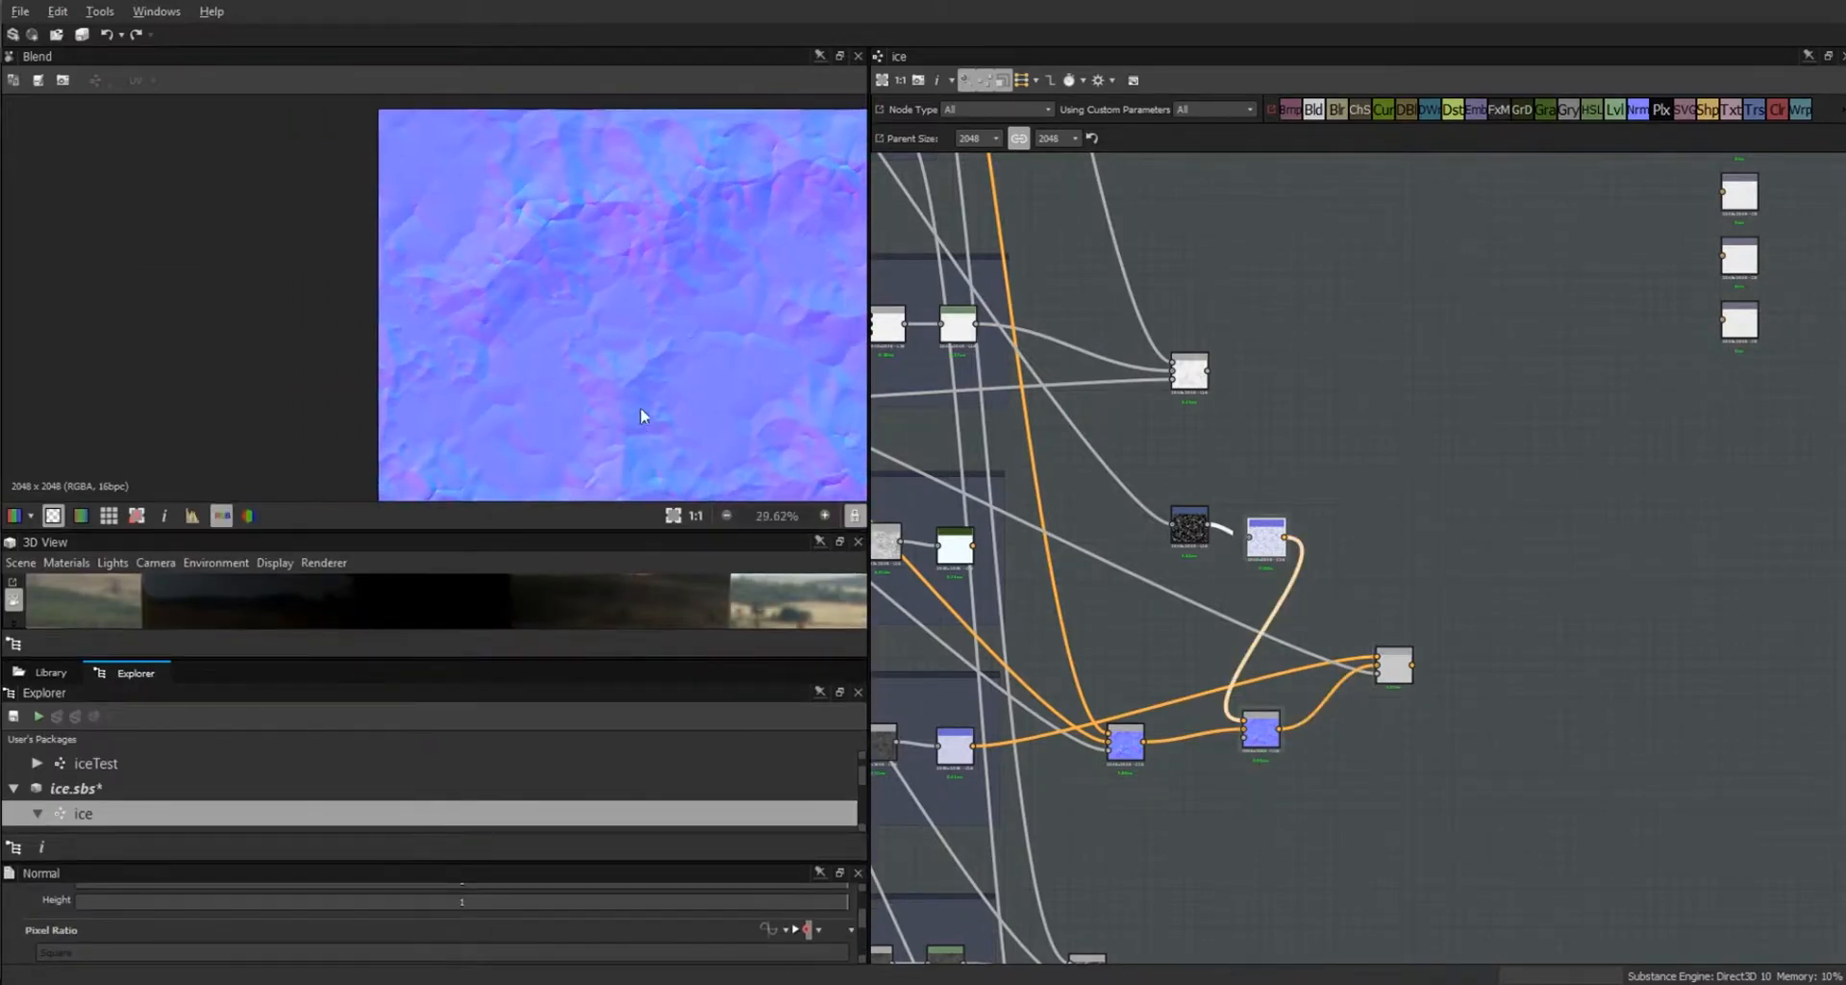
scroll(644, 357, "up", 5)
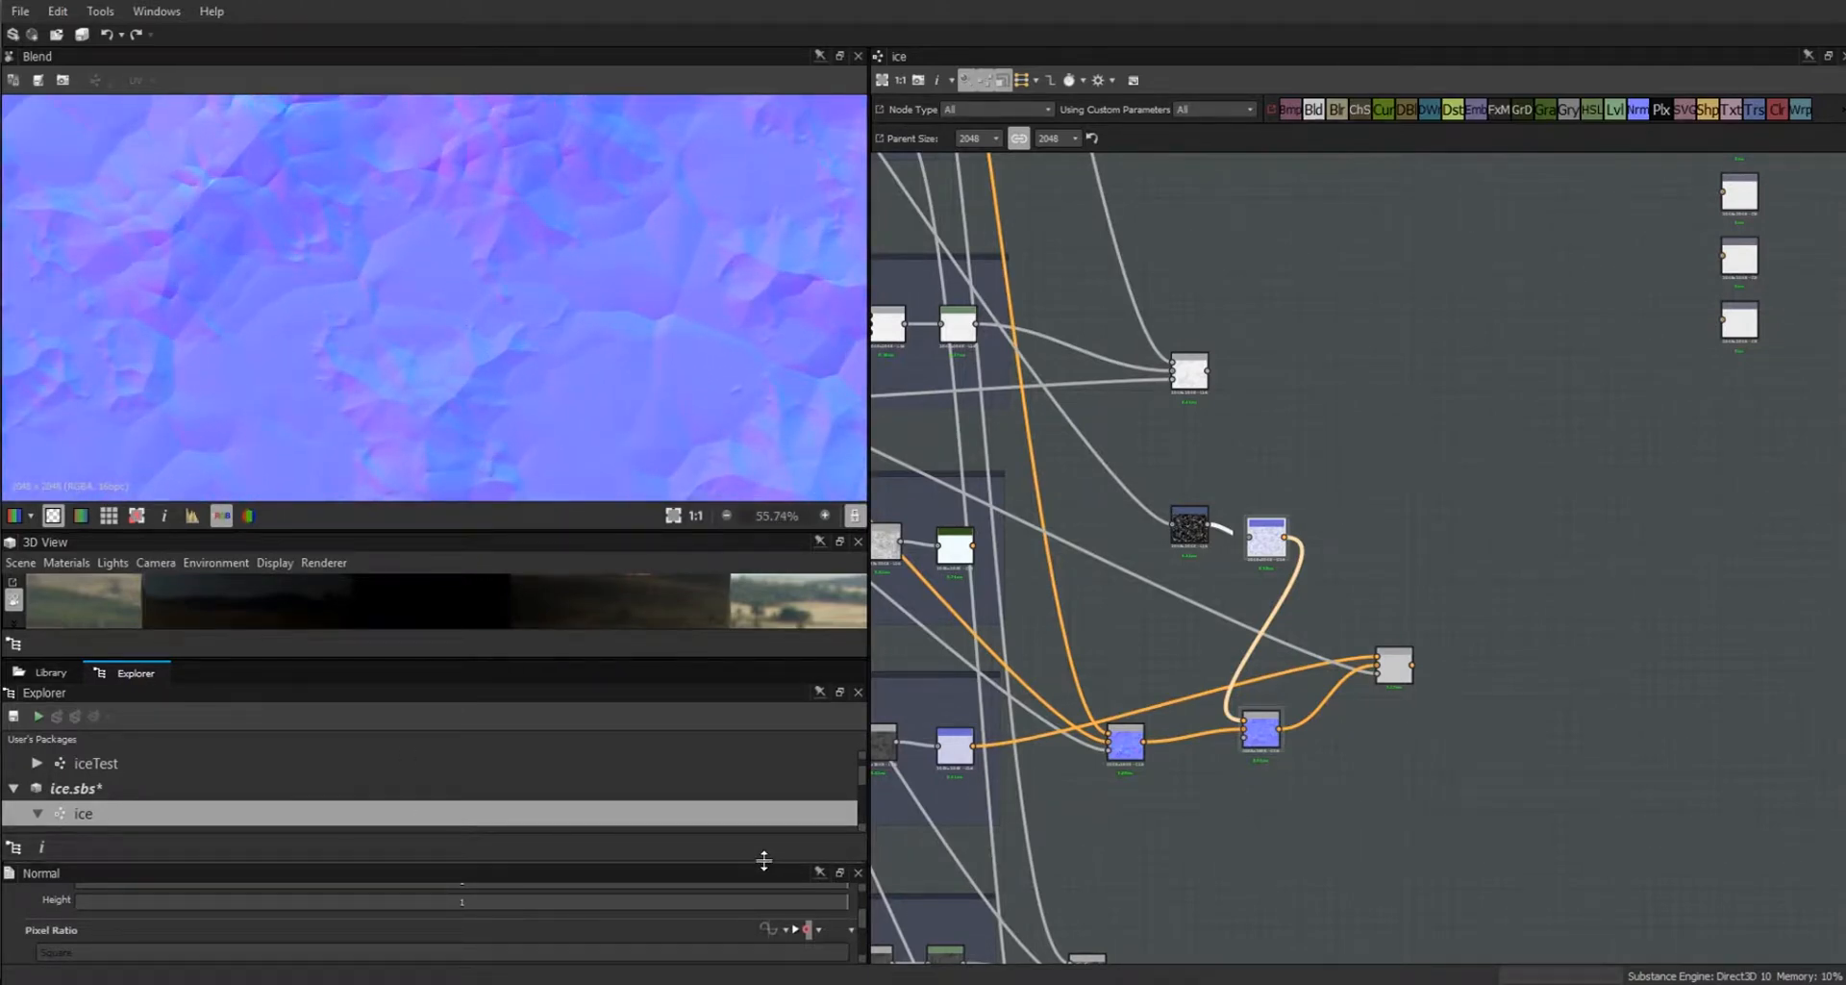
Enlarge the properties area and lower the new Normal node's intensity to 3.24.
left_click_drag(765, 861, 764, 781)
left_click_drag(862, 890, 862, 931)
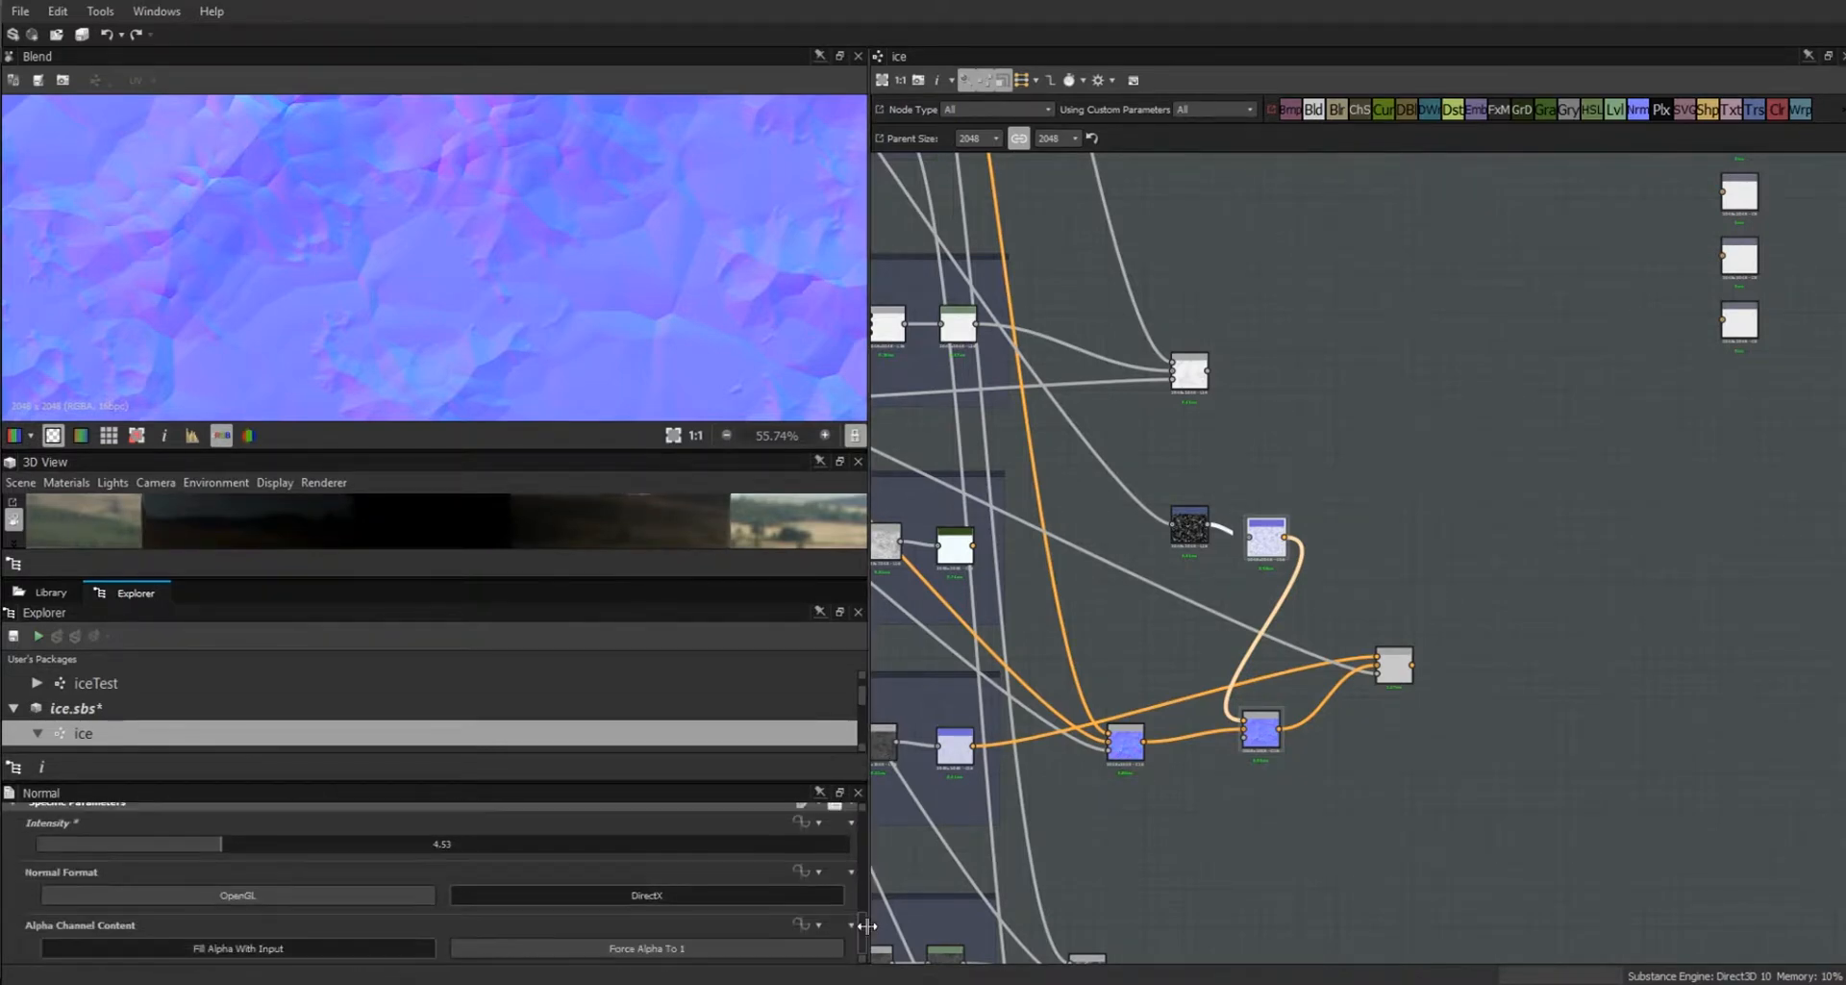
left_click_drag(221, 842, 170, 860)
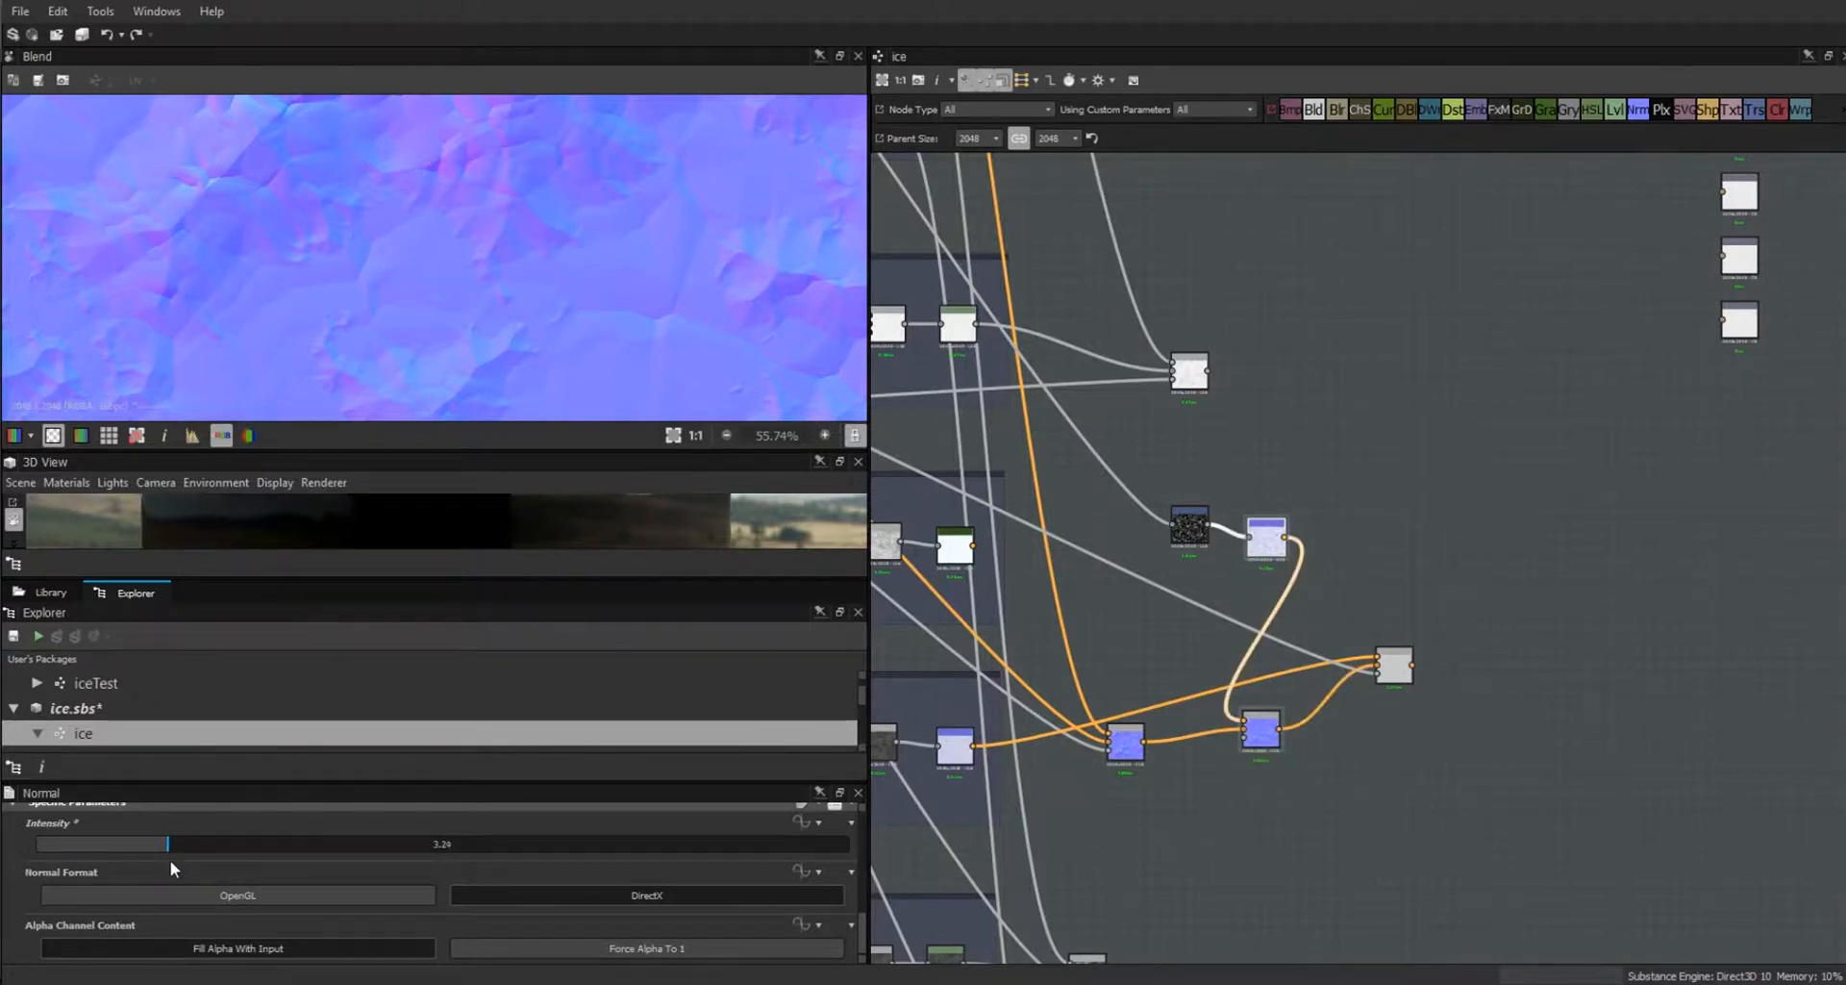
Nudge the middle normal Blend up and inspect the last normal Blend's combined result in the 2D preview.
left_click_drag(1279, 746, 1272, 722)
left_click(1394, 664)
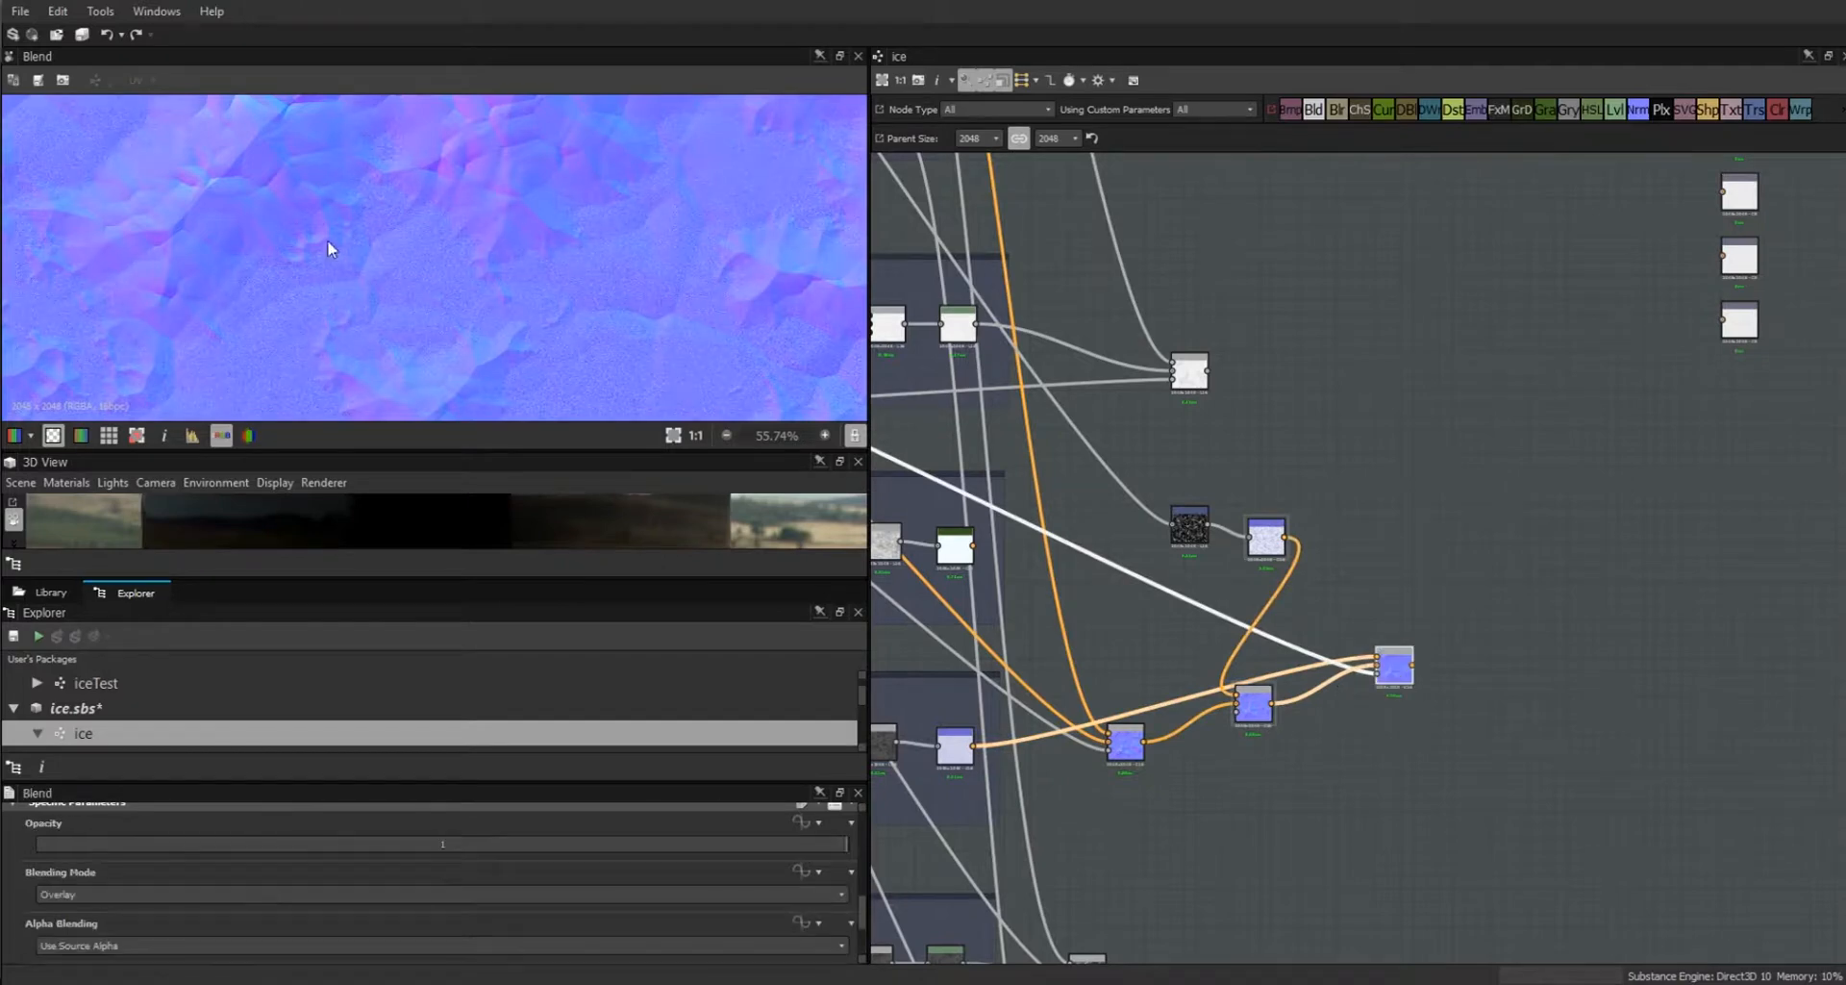
scroll(500, 313, "down", 2)
scroll(499, 323, "down", 3)
Arrange the Transformation 2D, Normal and middle Blend nodes closer together beside the last normal Blend.
left_click_drag(1252, 710, 1226, 736)
left_click_drag(1150, 566, 1258, 535)
left_click_drag(1264, 539, 1194, 668)
left_click(1388, 677)
Connect the last node of the lower color frame to the Base Color output and enlarge the 3D view.
scroll(1388, 677, "down", 3)
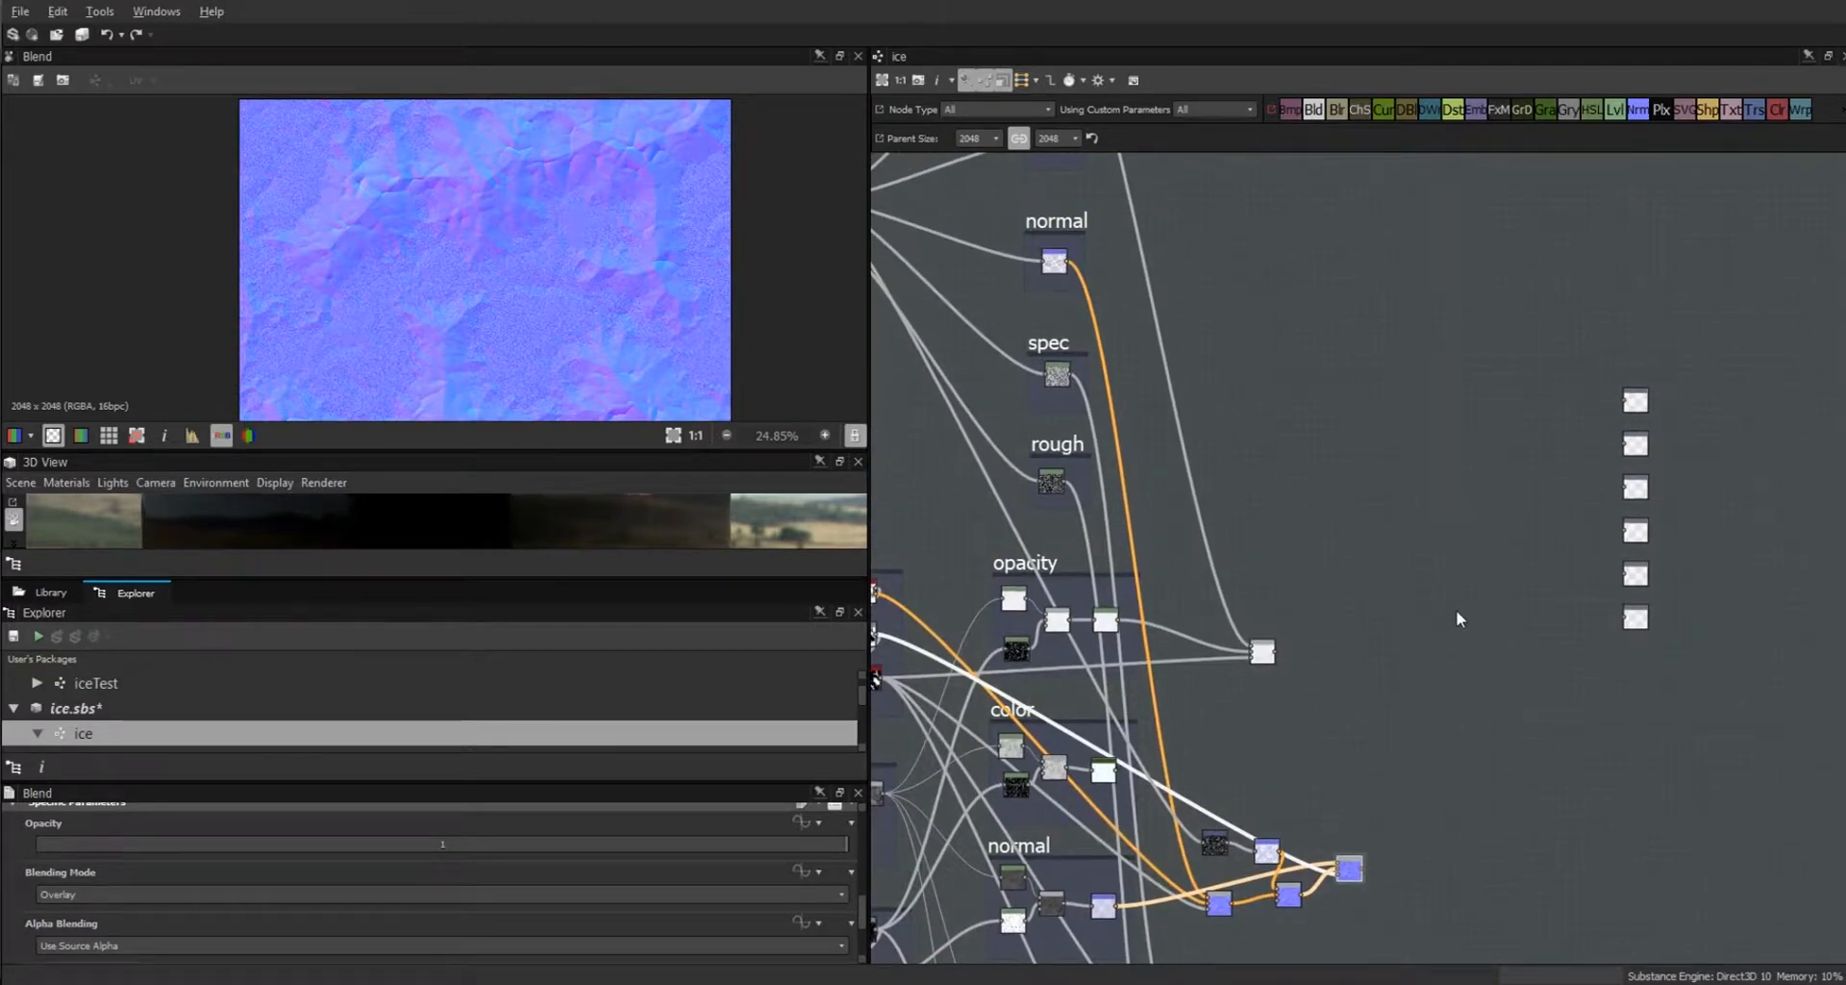
middle_click_drag(1404, 696, 1388, 647)
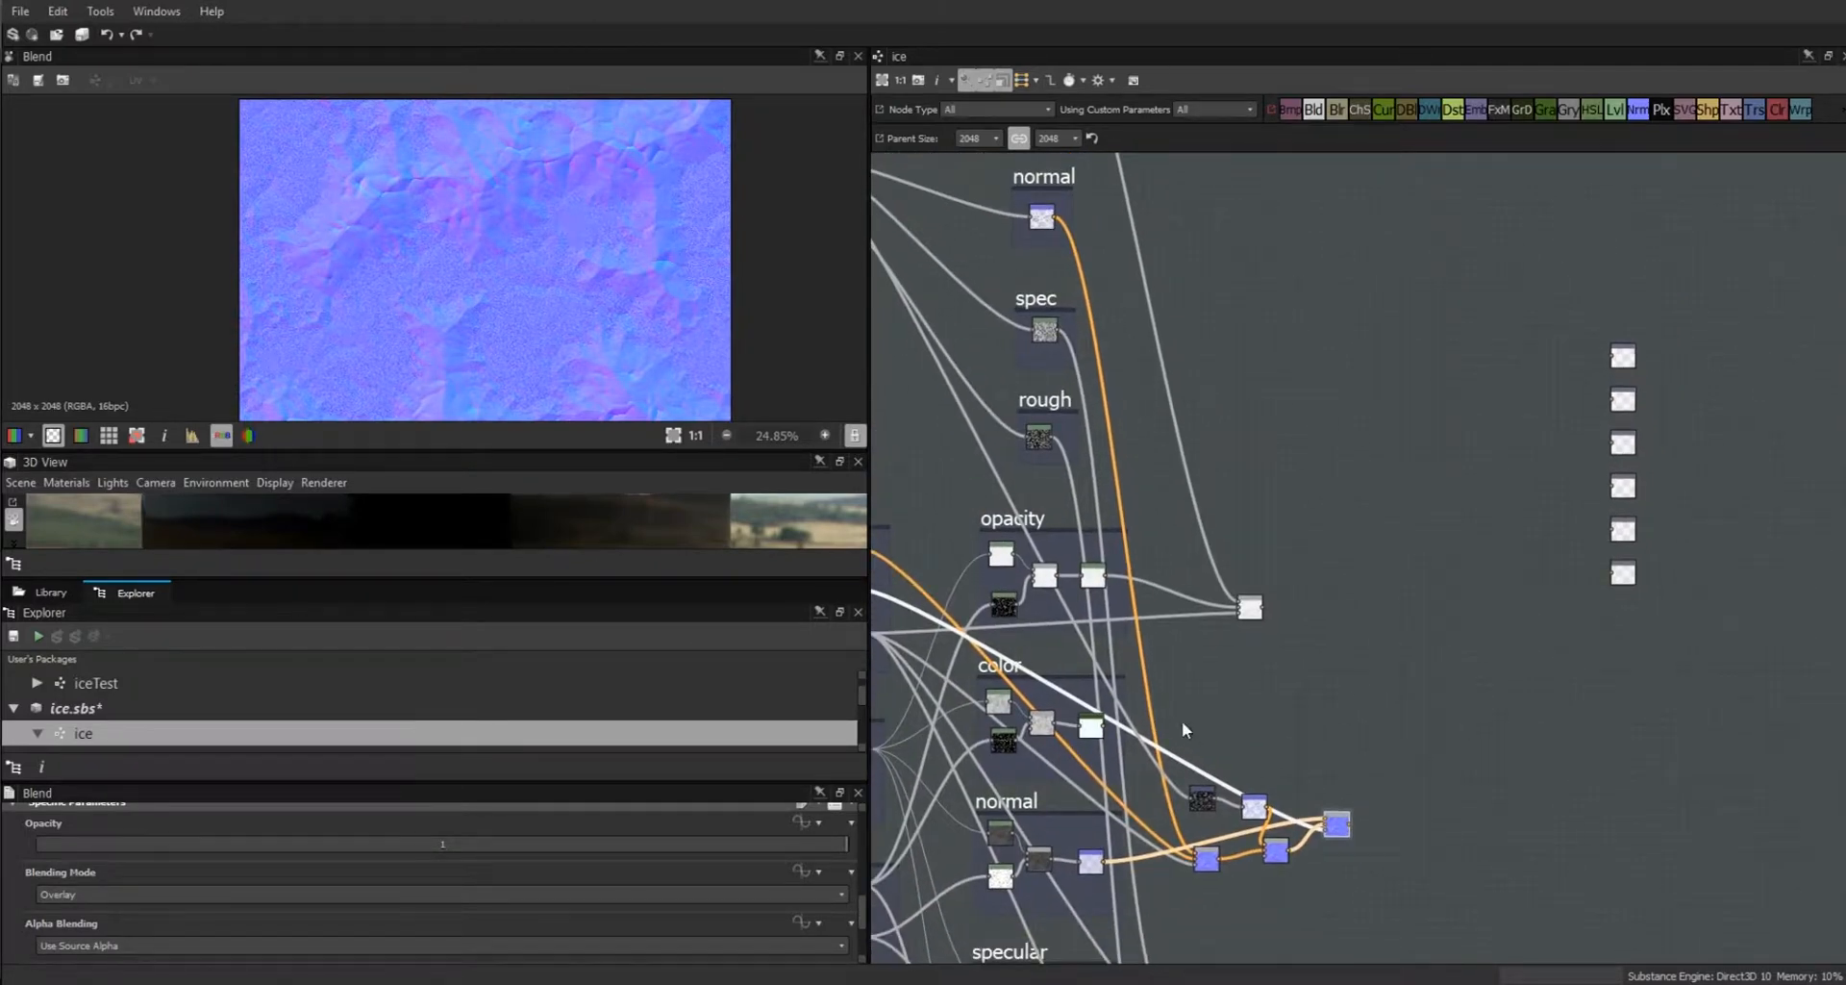
left_click_drag(1112, 722, 1616, 402)
scroll(1672, 437, "up", 4)
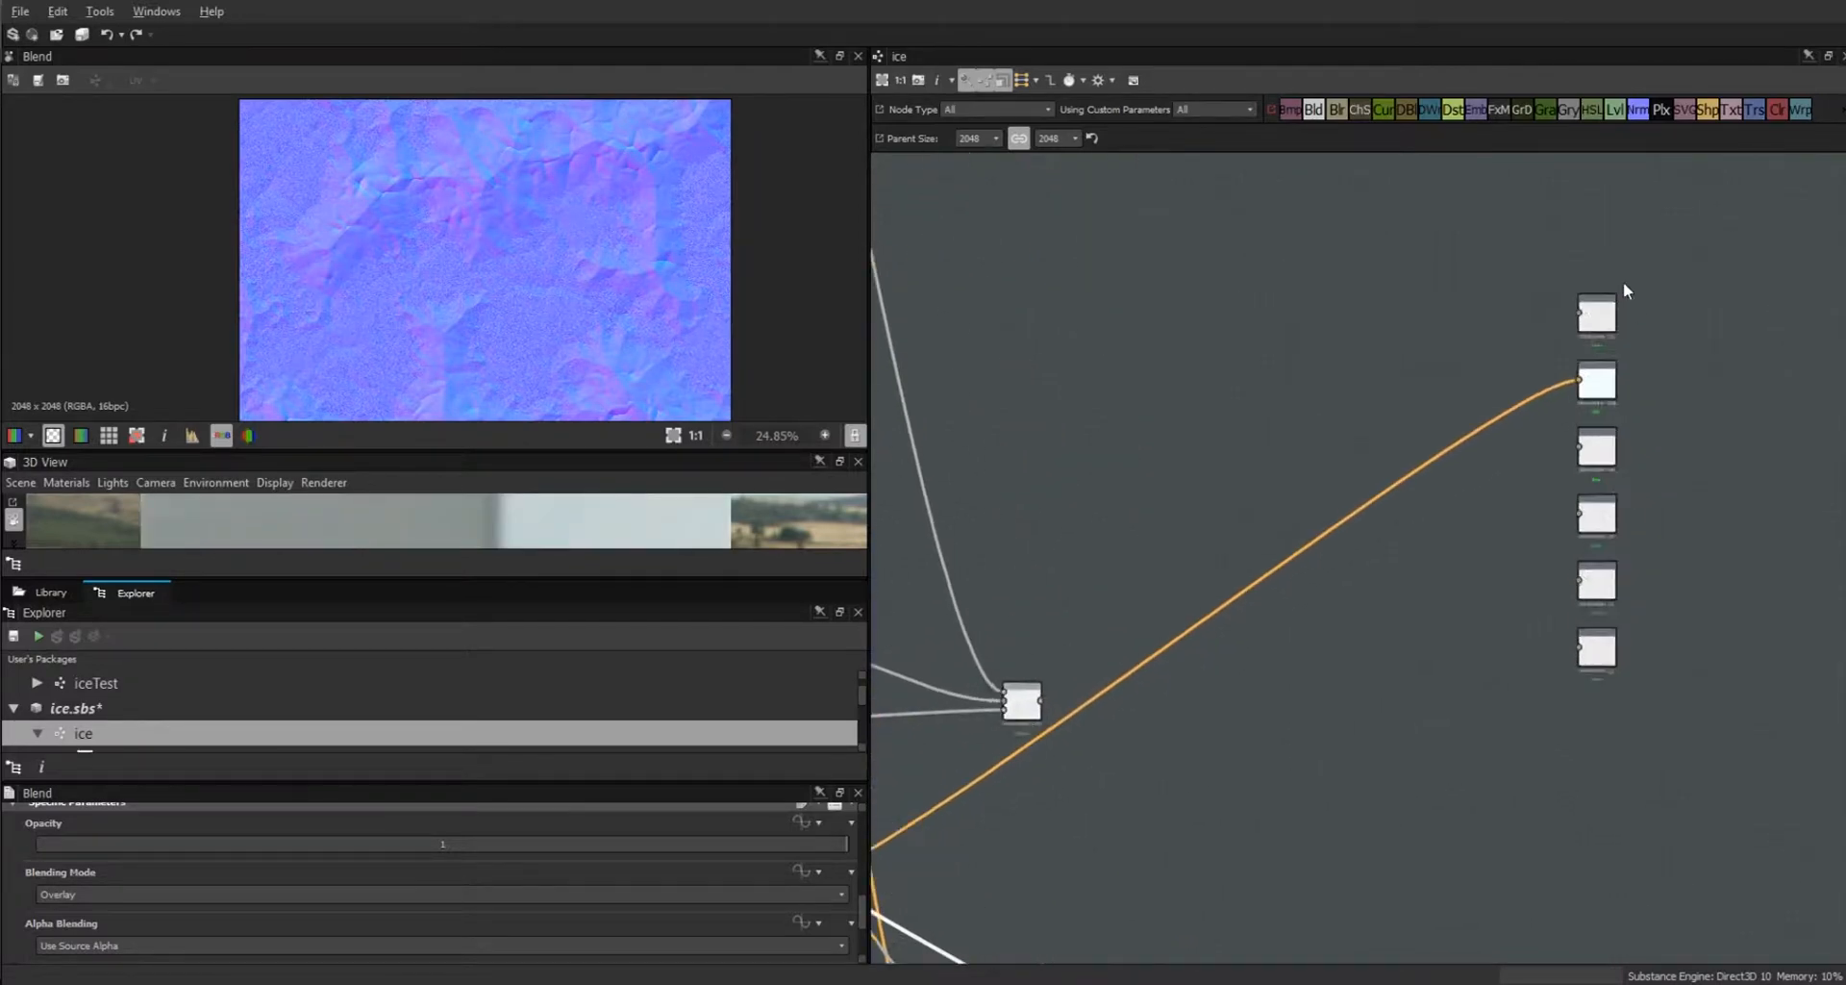
left_click_drag(594, 450, 577, 214)
left_click_drag(548, 581, 548, 676)
Connect the last normal Blend to the Normal output and inspect the surface on the 3D model.
scroll(1386, 864, "down", 3)
left_click(1380, 849)
scroll(1417, 727, "down", 1)
middle_click_drag(1417, 716, 1088, 838)
left_click(1409, 443)
left_click_drag(477, 492, 475, 402)
right_click_drag(475, 402, 797, 445)
mouse_move(701, 448)
left_mouse_down()
mouse_move(715, 503)
mouse_move(677, 465)
mouse_move(705, 445)
left_mouse_up()
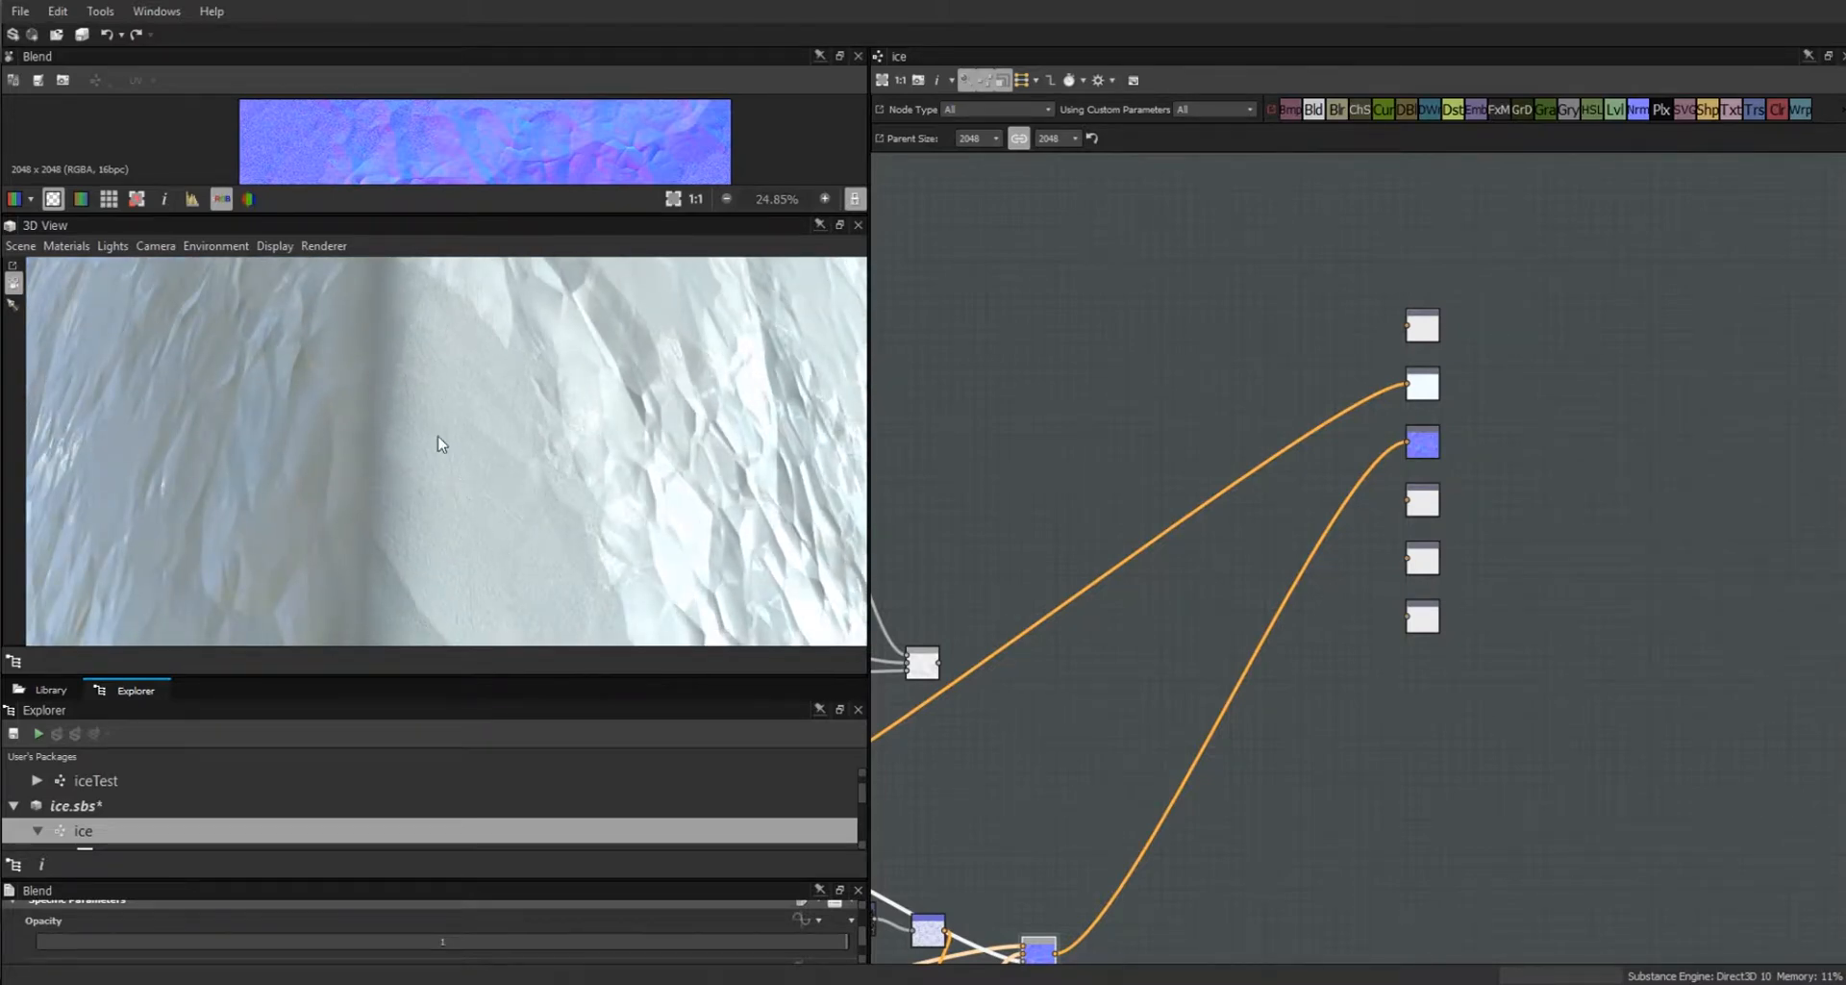
mouse_move(659, 546)
left_mouse_down()
mouse_move(688, 521)
mouse_move(676, 588)
mouse_move(631, 577)
mouse_move(608, 508)
mouse_move(731, 648)
mouse_move(759, 643)
left_mouse_up()
Delete the height output node below the specular level output.
middle_click_drag(1260, 698, 1566, 2)
scroll(1373, 738, "down", 3)
scroll(1414, 495, "up", 3)
scroll(1434, 686, "down", 1)
left_click(1143, 762)
middle_click_drag(1548, 452, 1024, 930)
scroll(1114, 674, "up", 3)
left_click_drag(1104, 592, 1080, 462)
left_click(1082, 476)
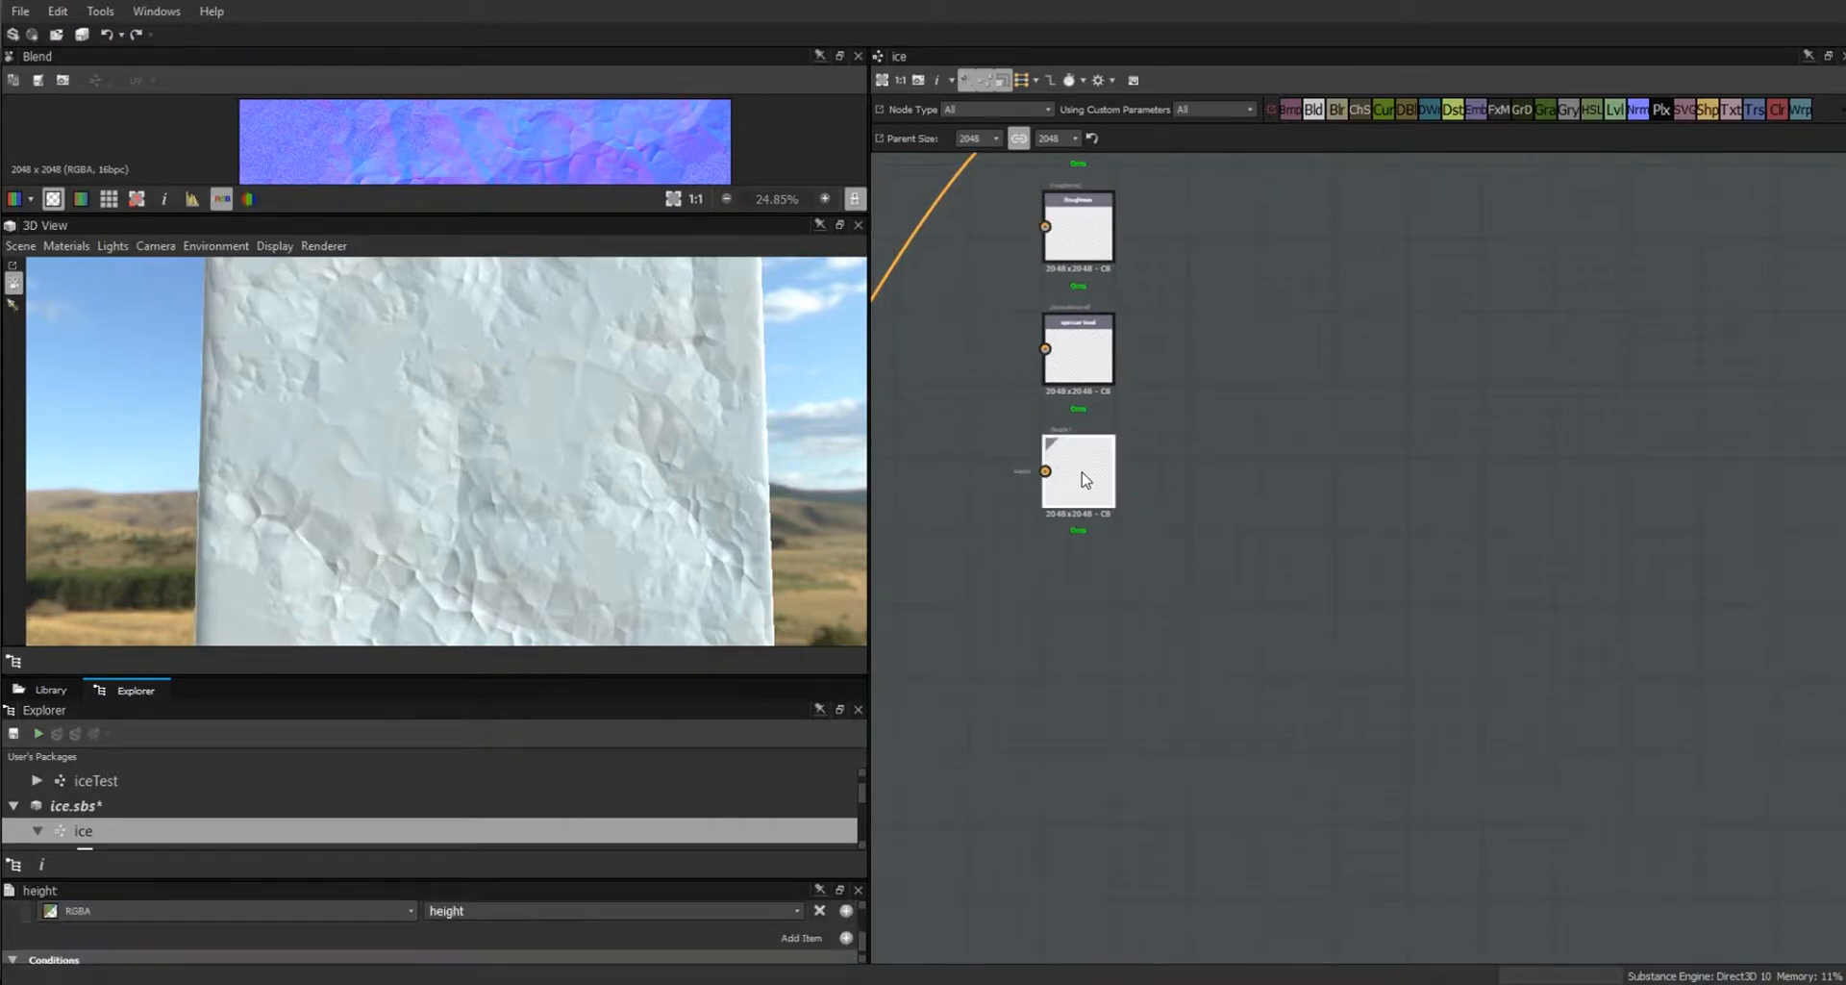
scroll(1128, 546, "up", 3)
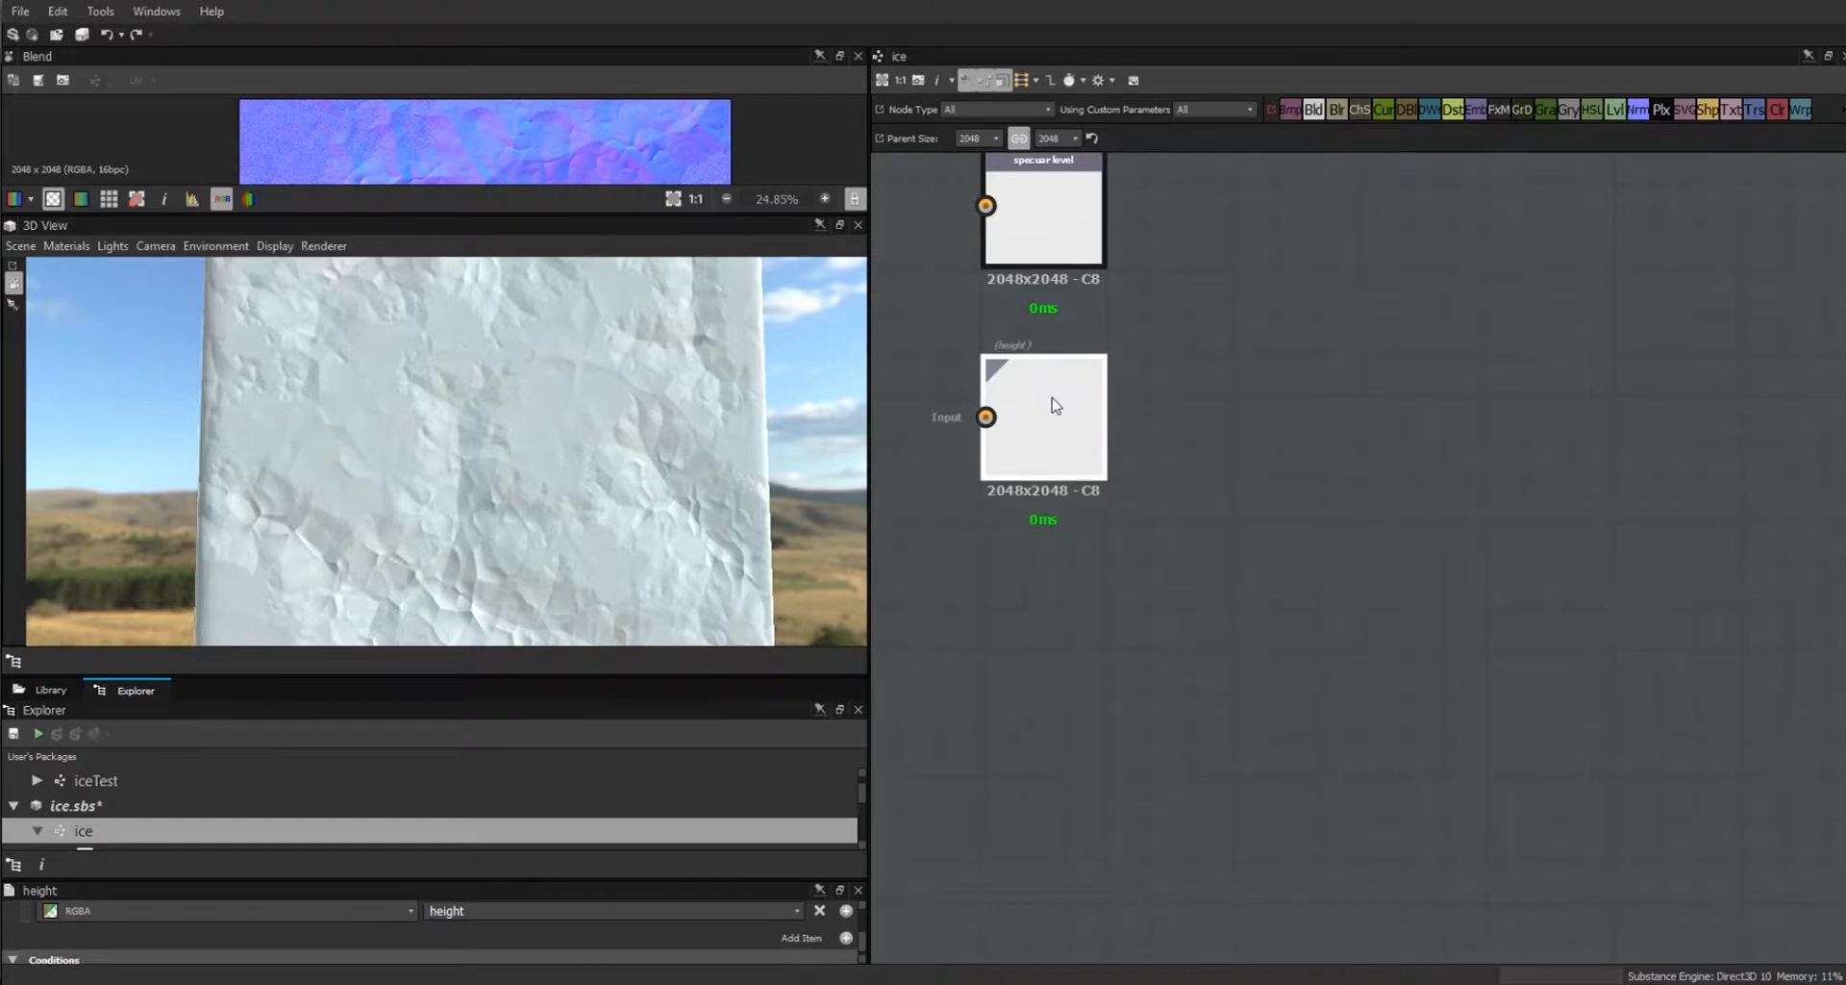
scroll(1003, 393, "down", 5)
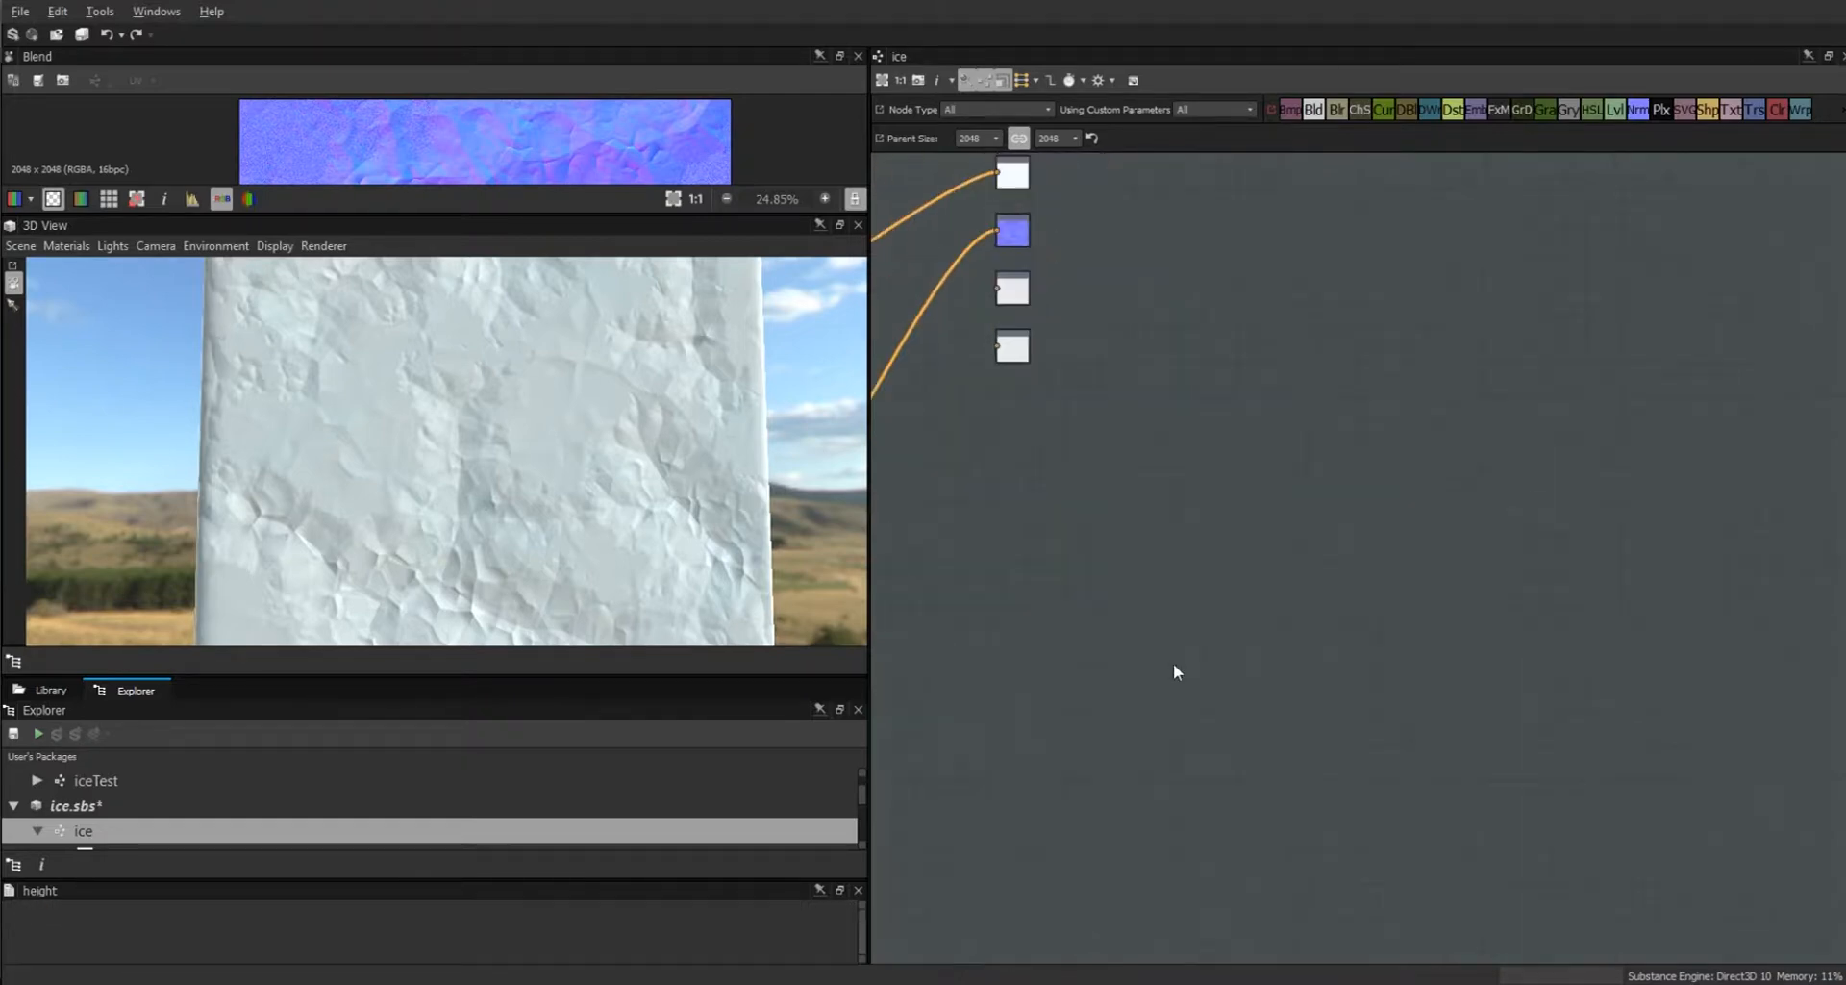
Connect the roughness Blend to the Roughness output.
middle_click_drag(1041, 723, 1658, 365)
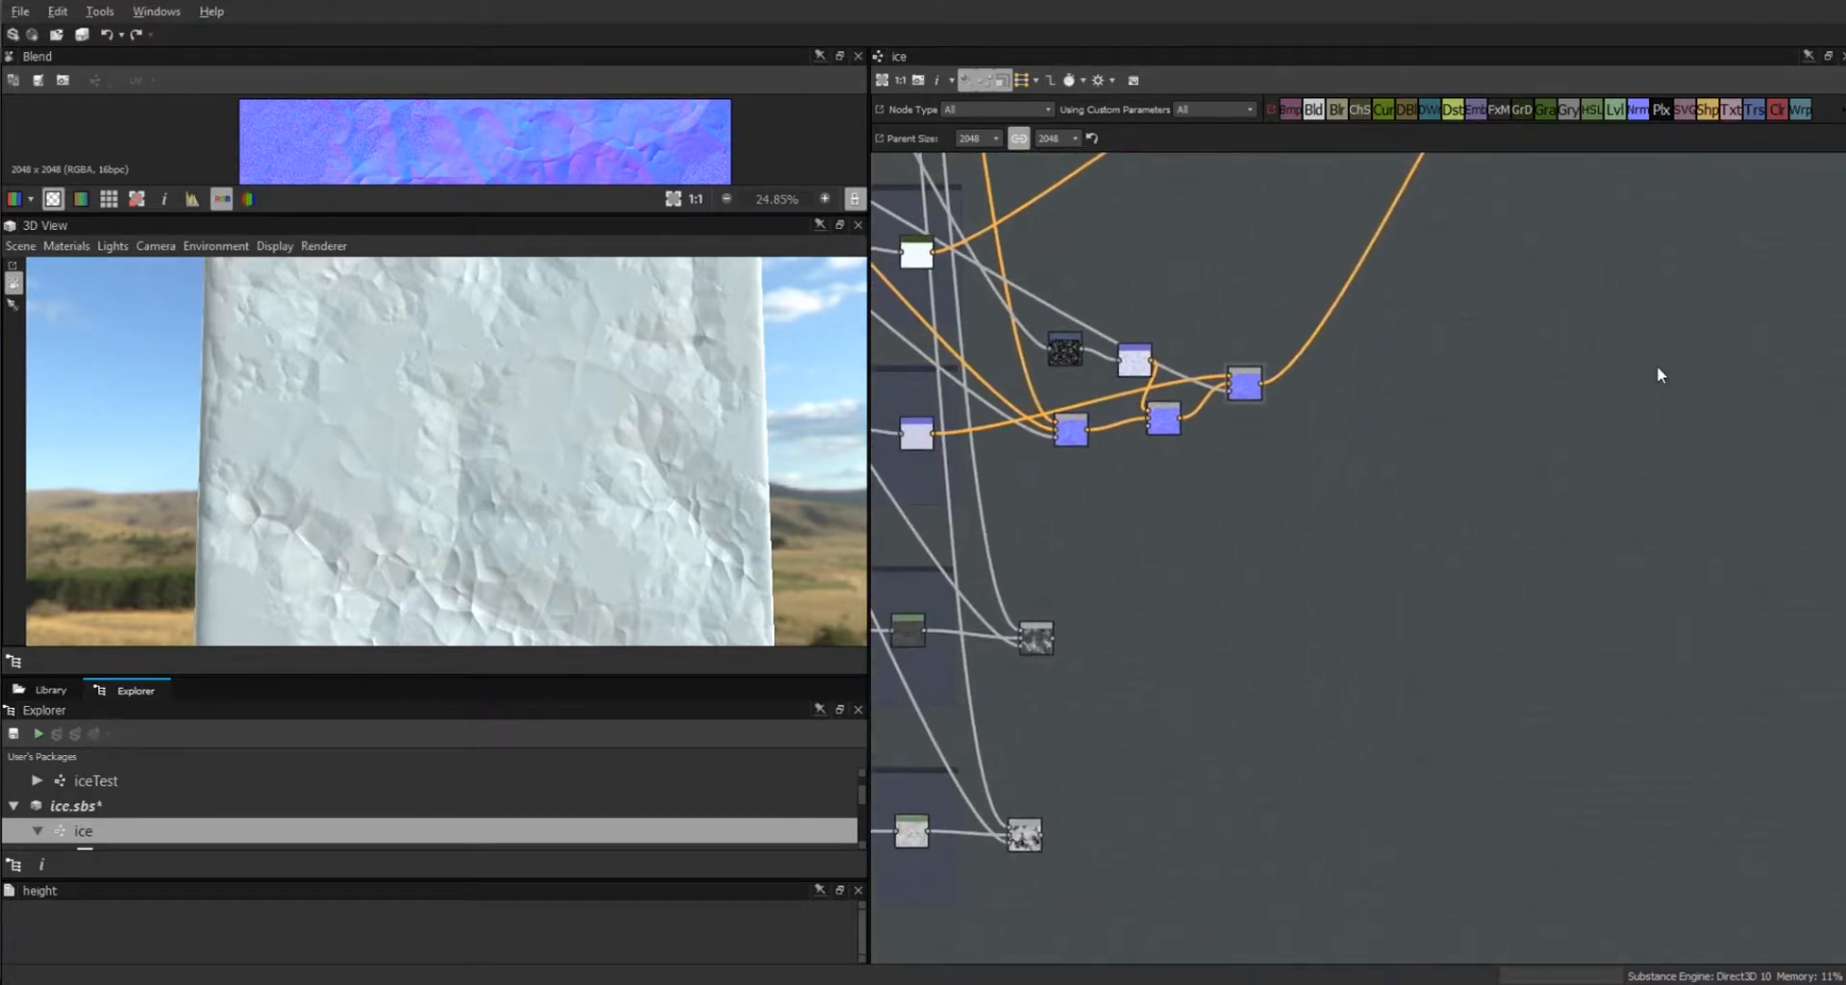
left_click(1043, 835)
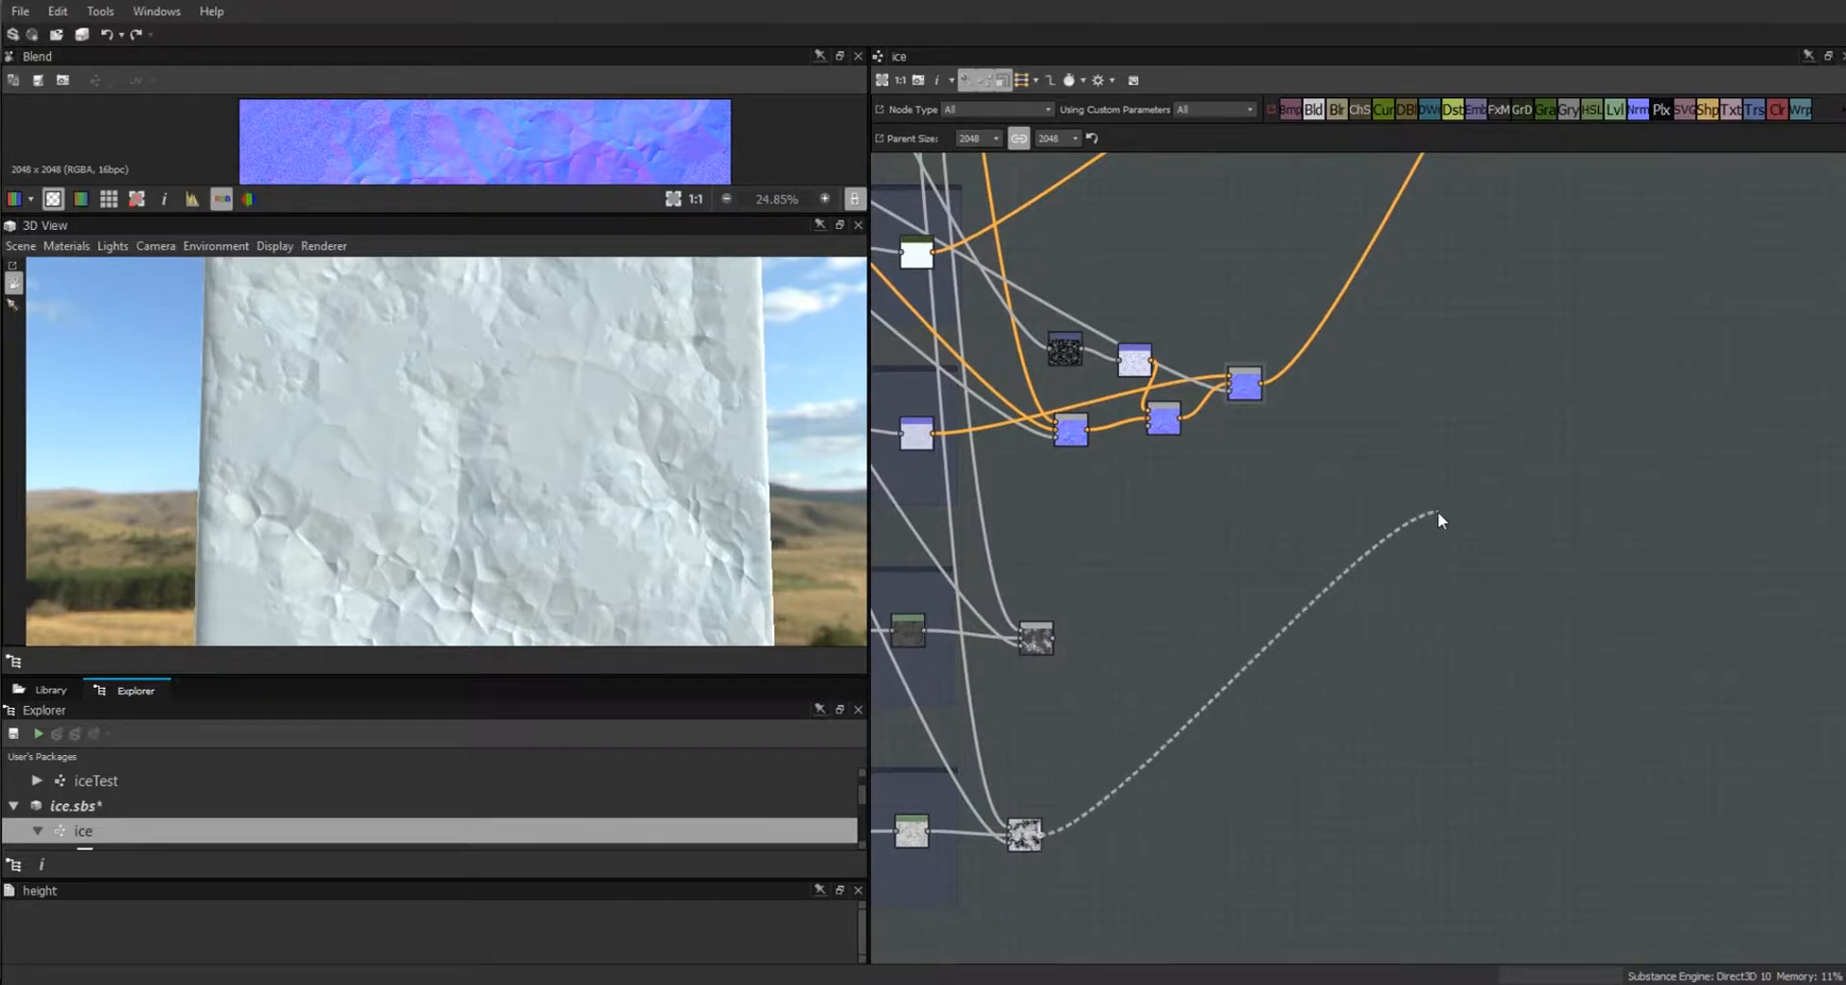
middle_click_drag(1433, 518, 1158, 883)
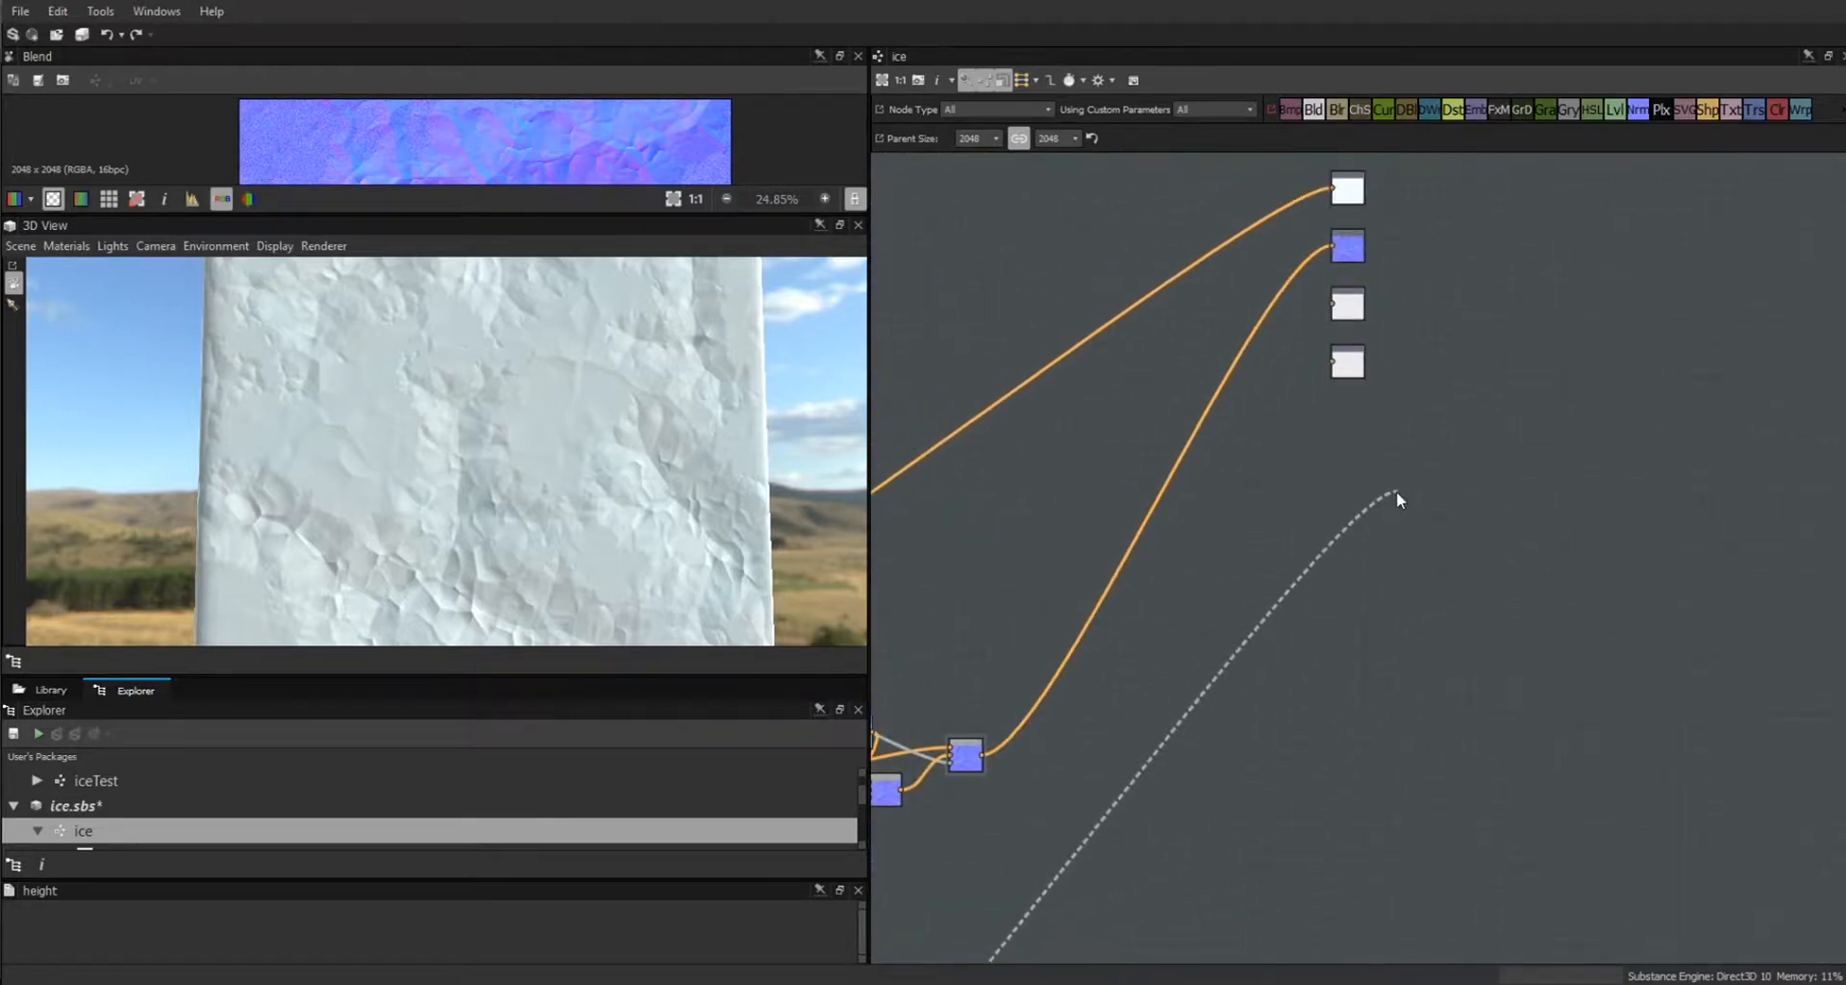
scroll(1396, 490, "up", 3)
middle_click_drag(1400, 441, 1279, 941)
left_click(1143, 553)
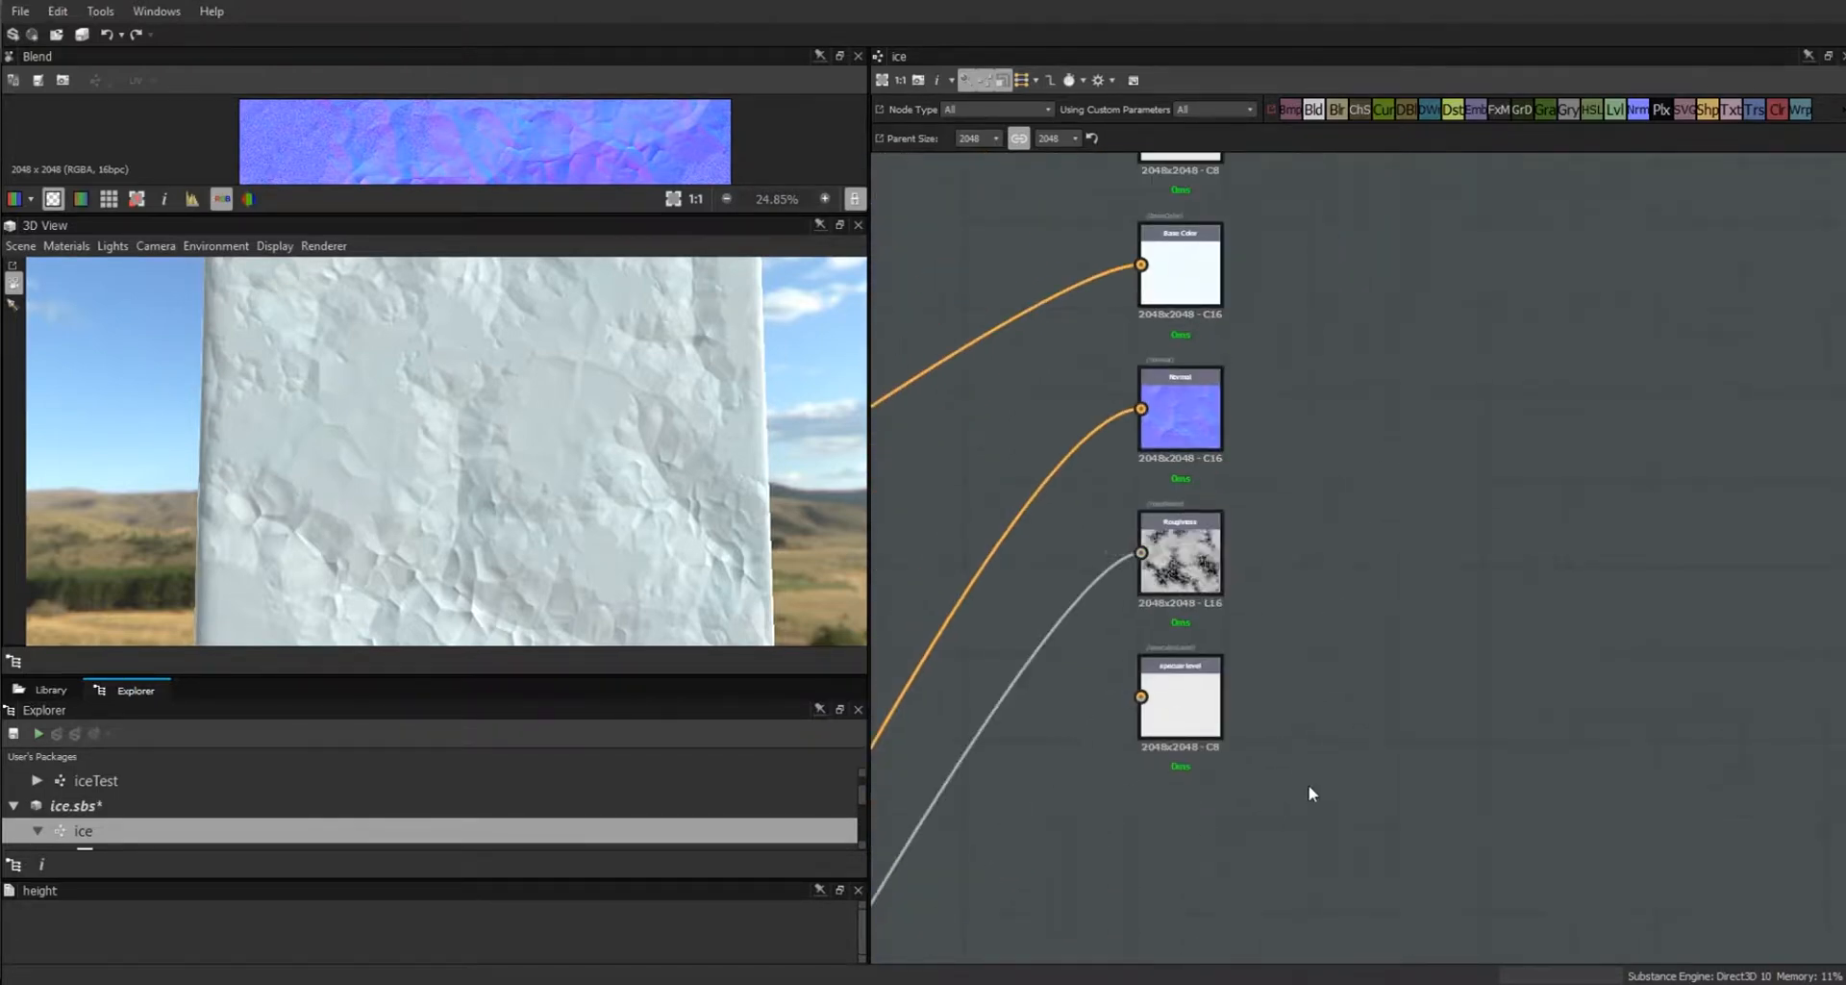
Connect the specular Blend to the specular level output.
middle_click_drag(1258, 810, 1768, 119)
scroll(1226, 524, "down", 5)
left_click(1046, 719)
scroll(1337, 616, "up", 5)
middle_click_drag(1250, 524, 1394, 913)
left_click(1275, 492)
Connect the opacity Blend to the opacity output.
scroll(1300, 488, "up", 3)
scroll(1320, 495, "down", 6)
scroll(1150, 400, "down", 1)
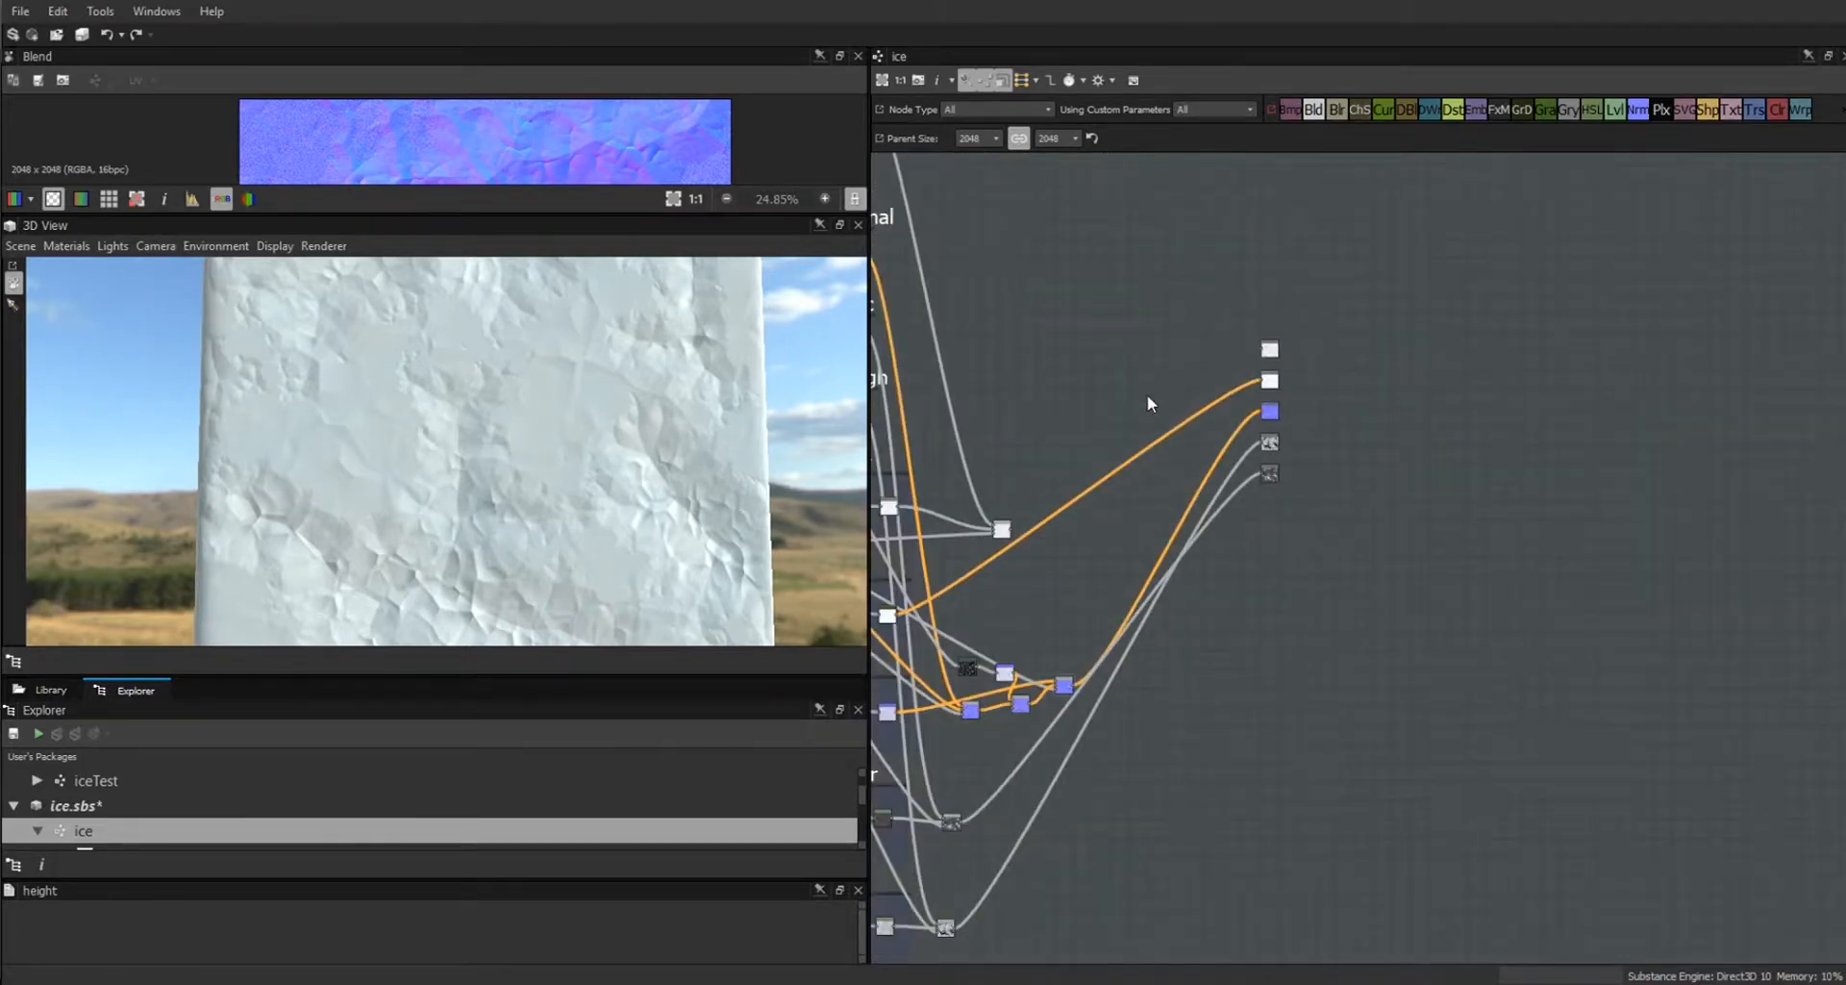
middle_click_drag(1150, 400, 1242, 444)
left_click_drag(1104, 577, 1354, 395)
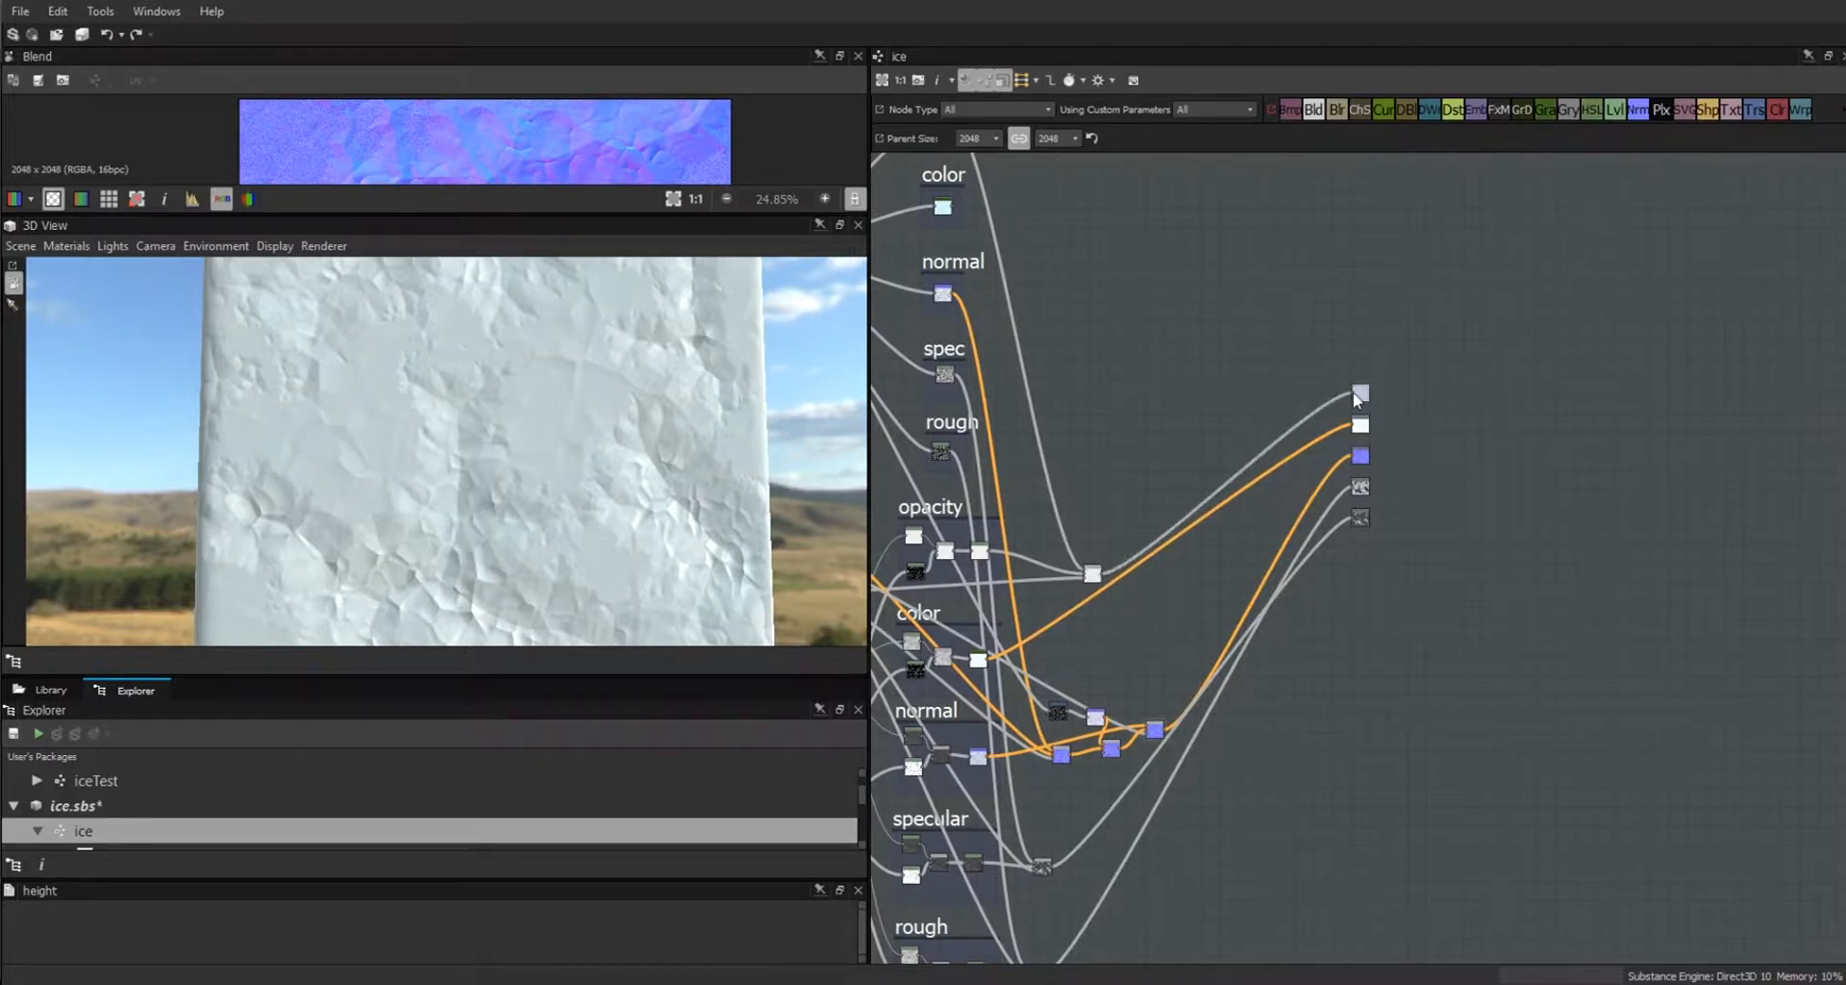
Send all of the graph's outputs to the 3D view.
scroll(1464, 481, "up", 5)
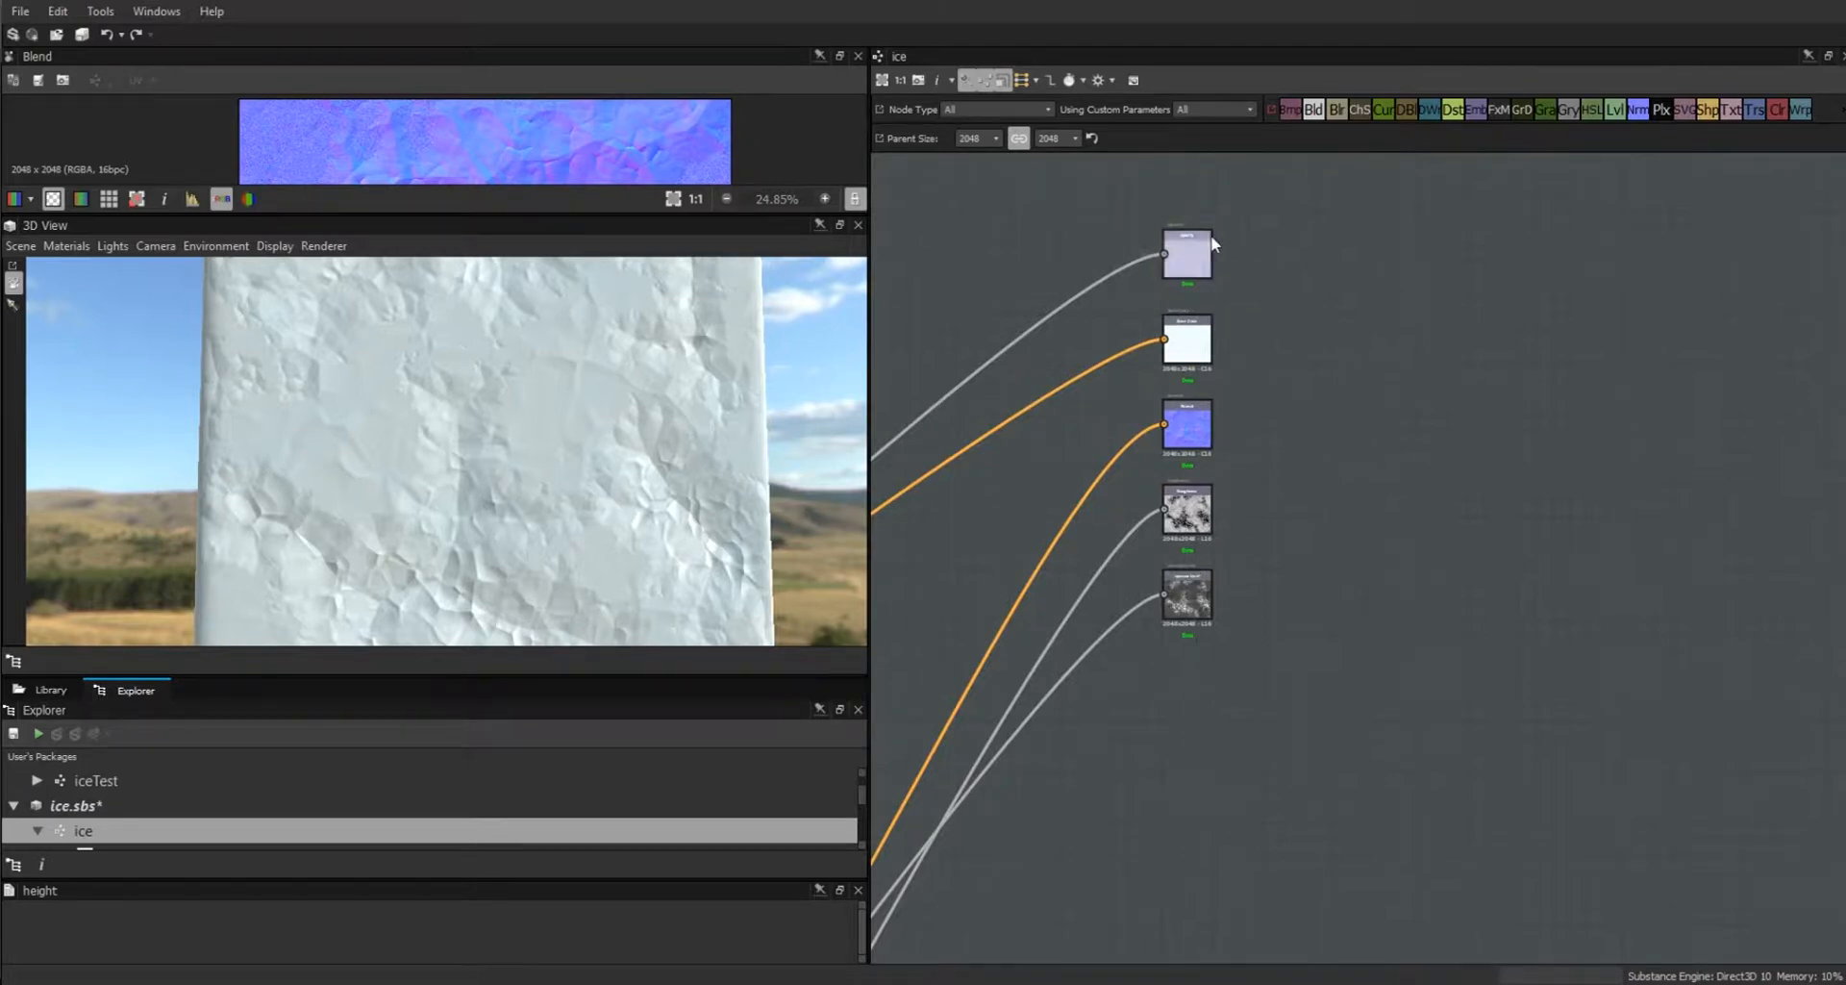
right_click(1052, 435)
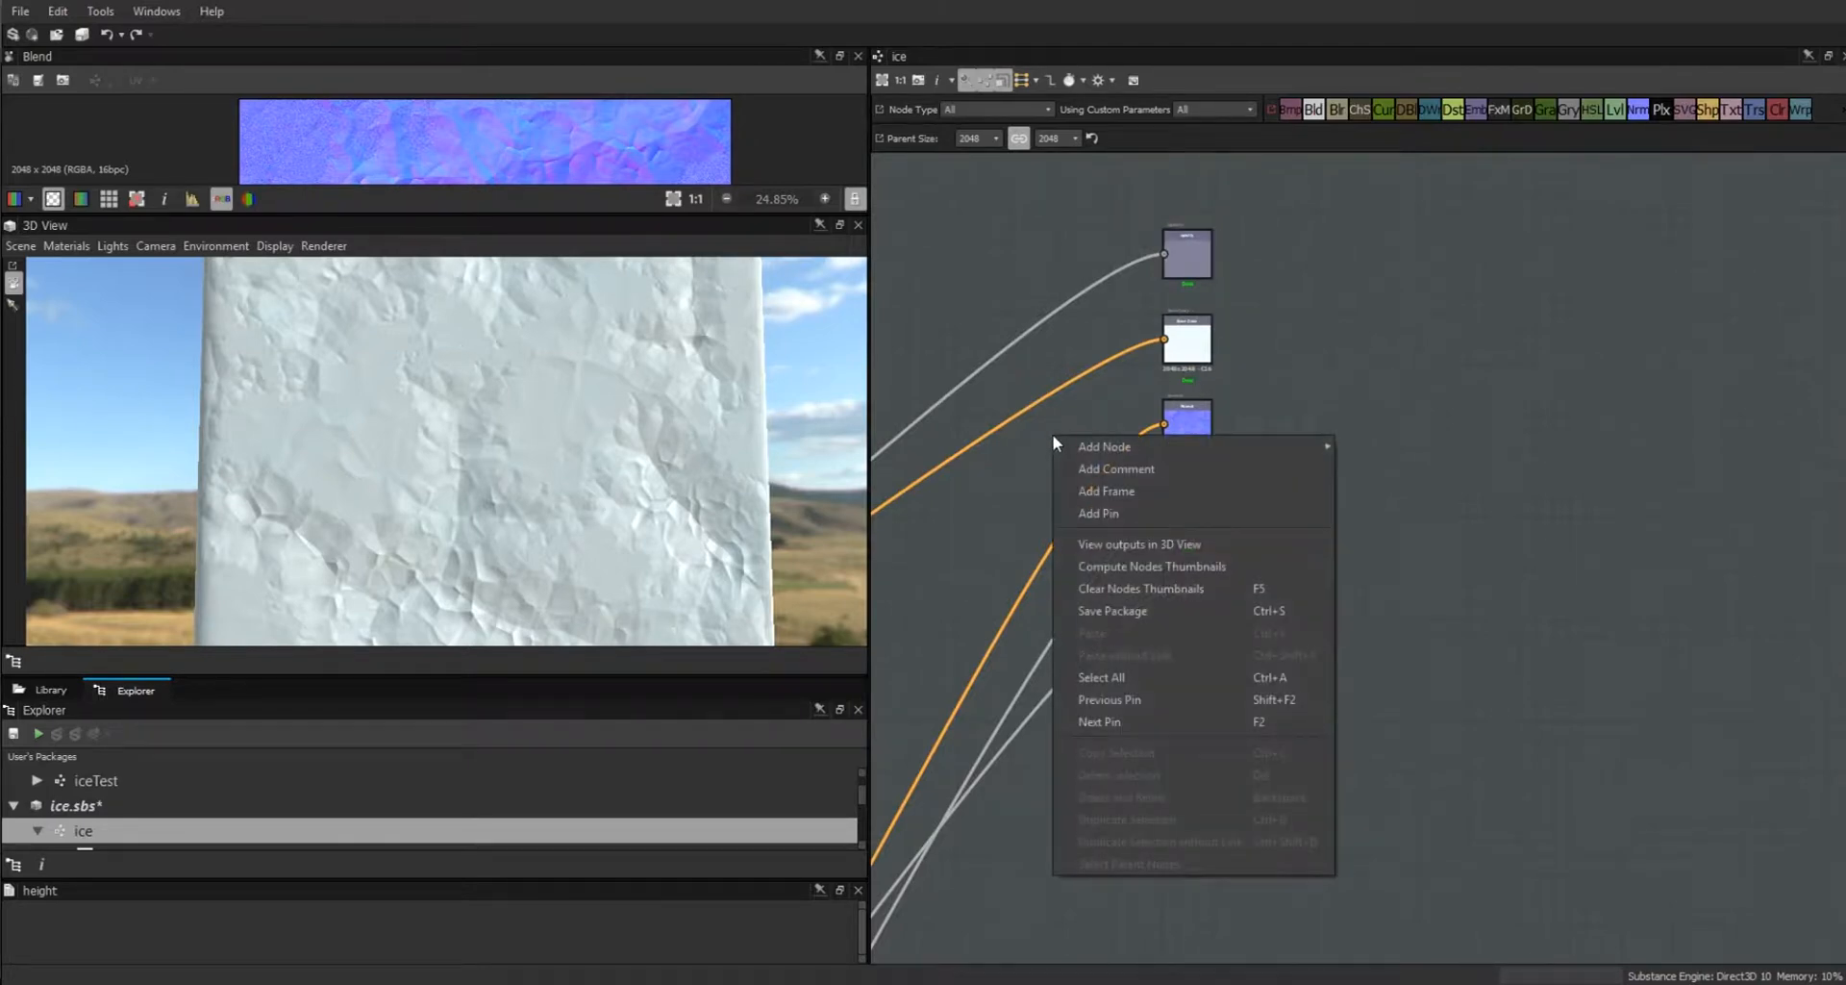
mouse_move(1081, 449)
left_click(1229, 283)
right_click(1290, 314)
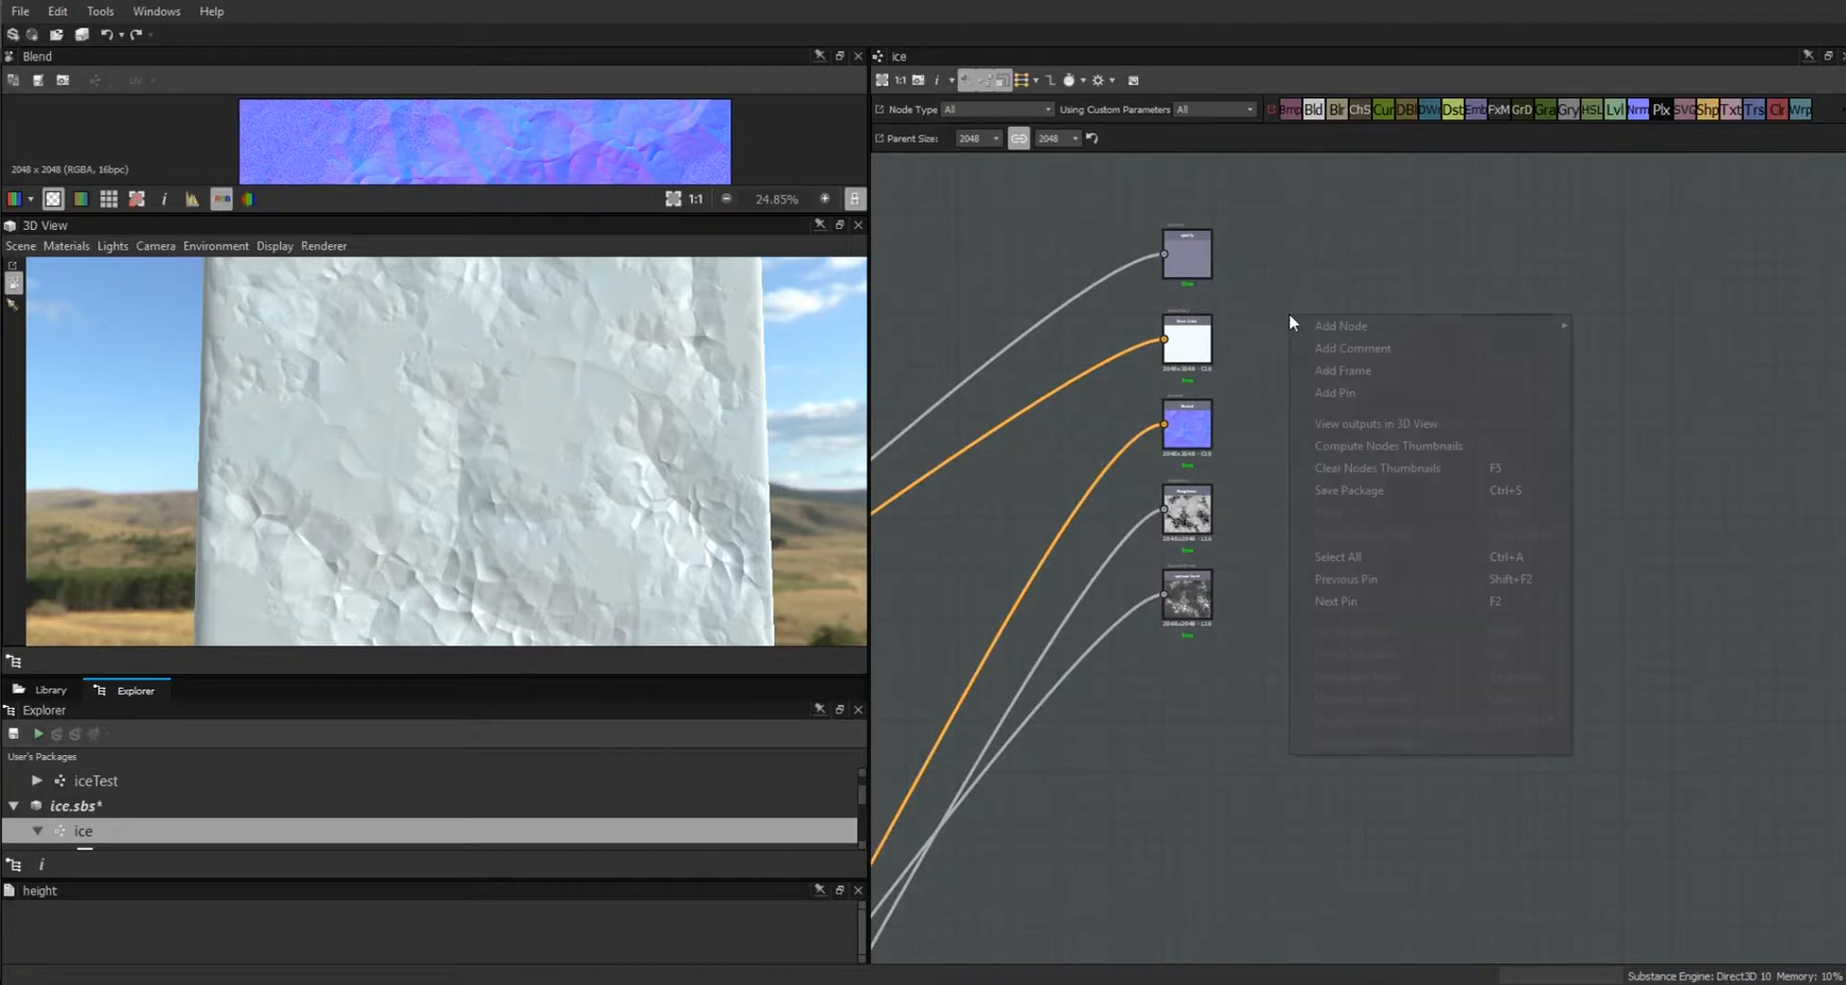
left_click(1368, 425)
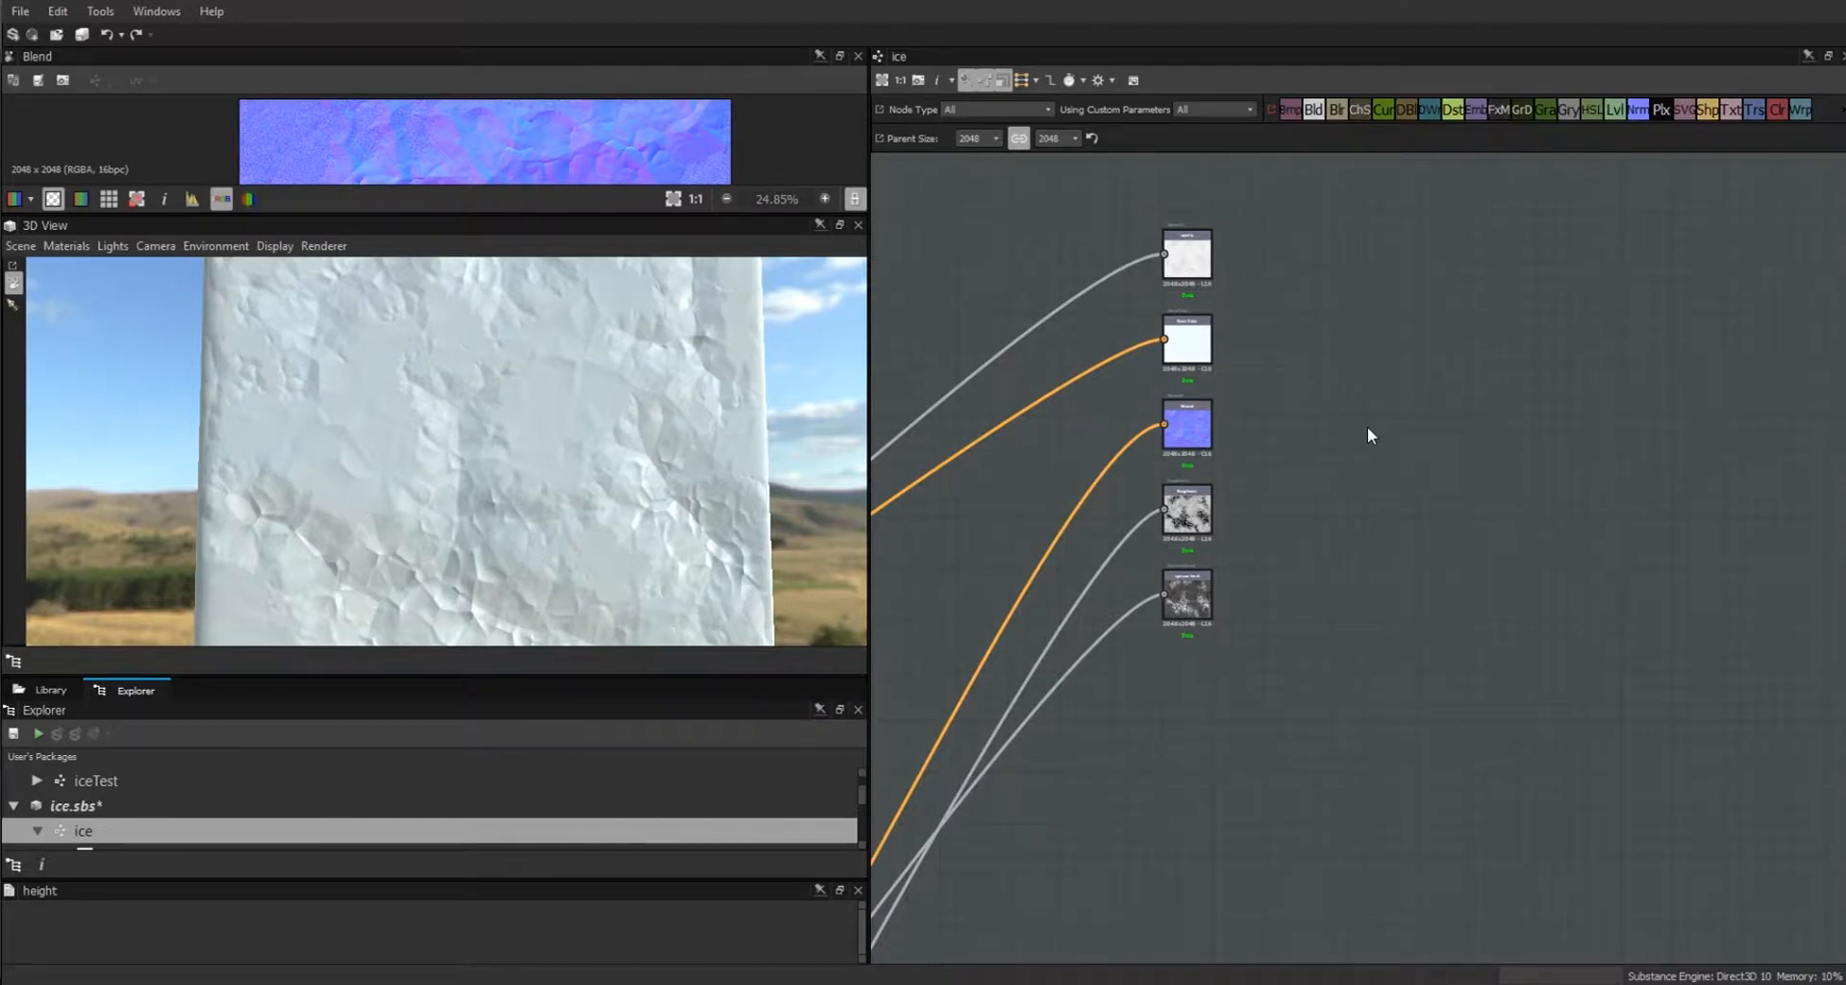
Check the 3D view channels offered for the opacity output and examine the material on the model.
right_click(1197, 261)
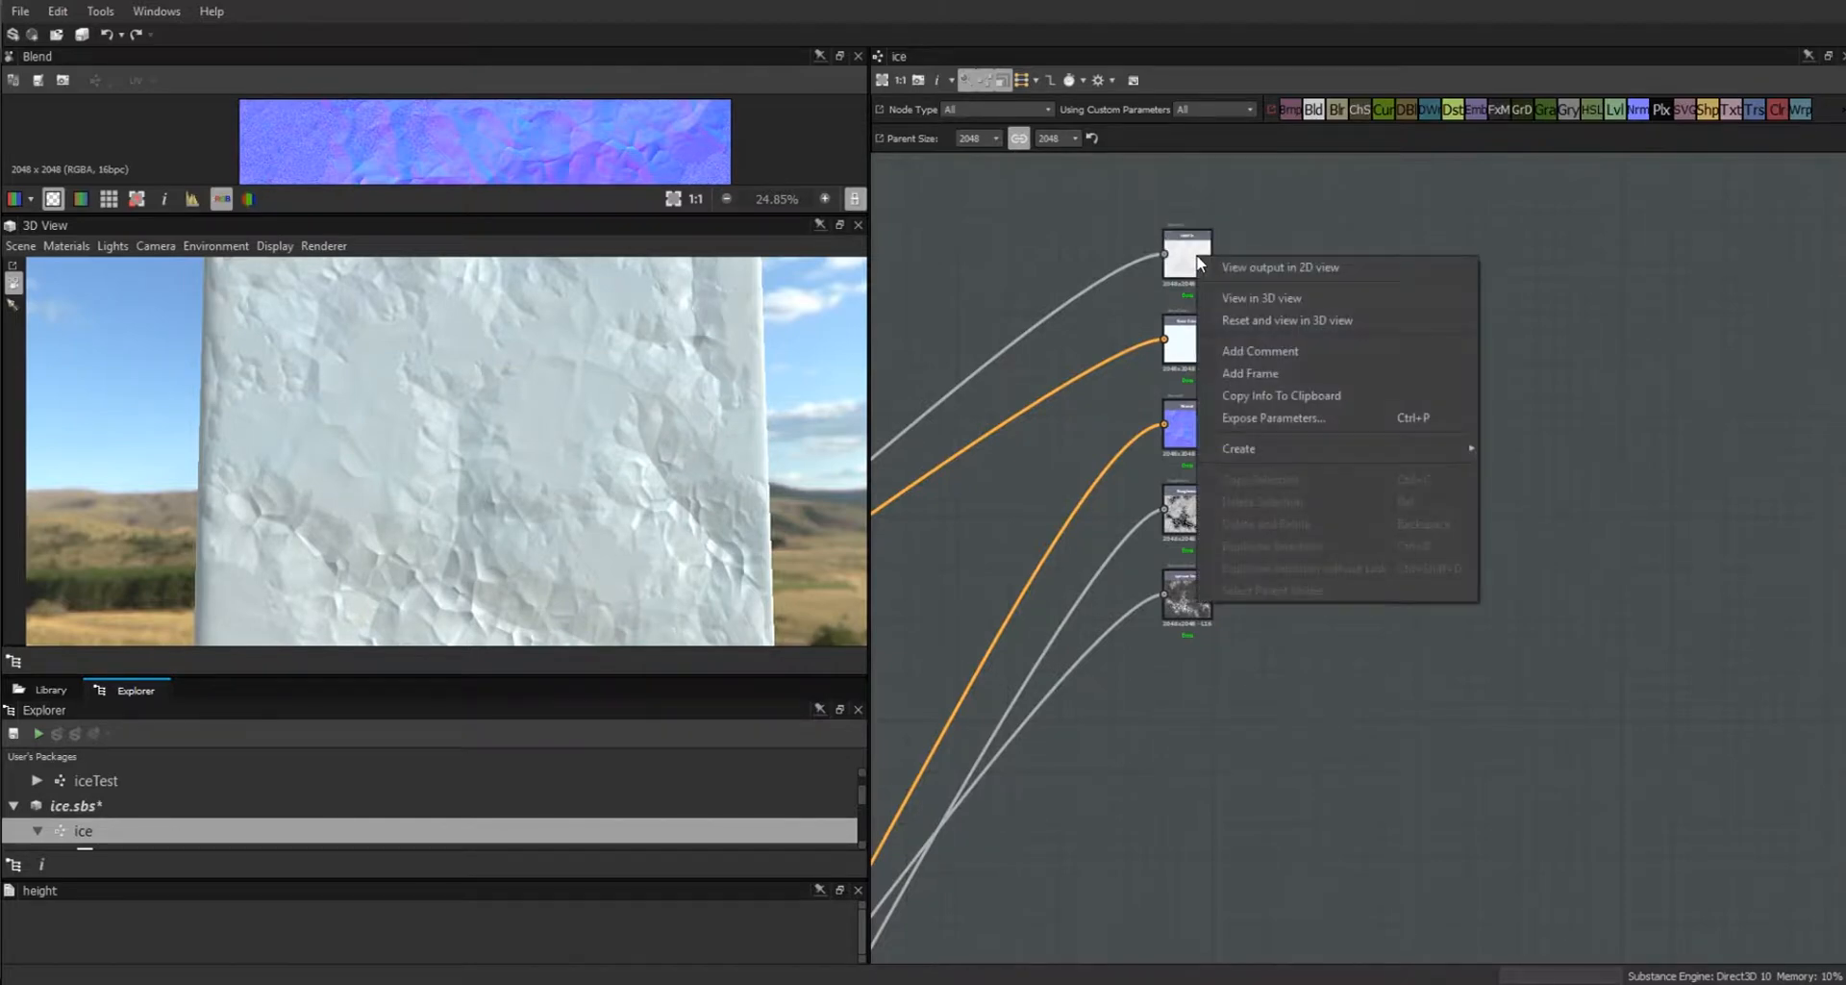
left_click(1254, 300)
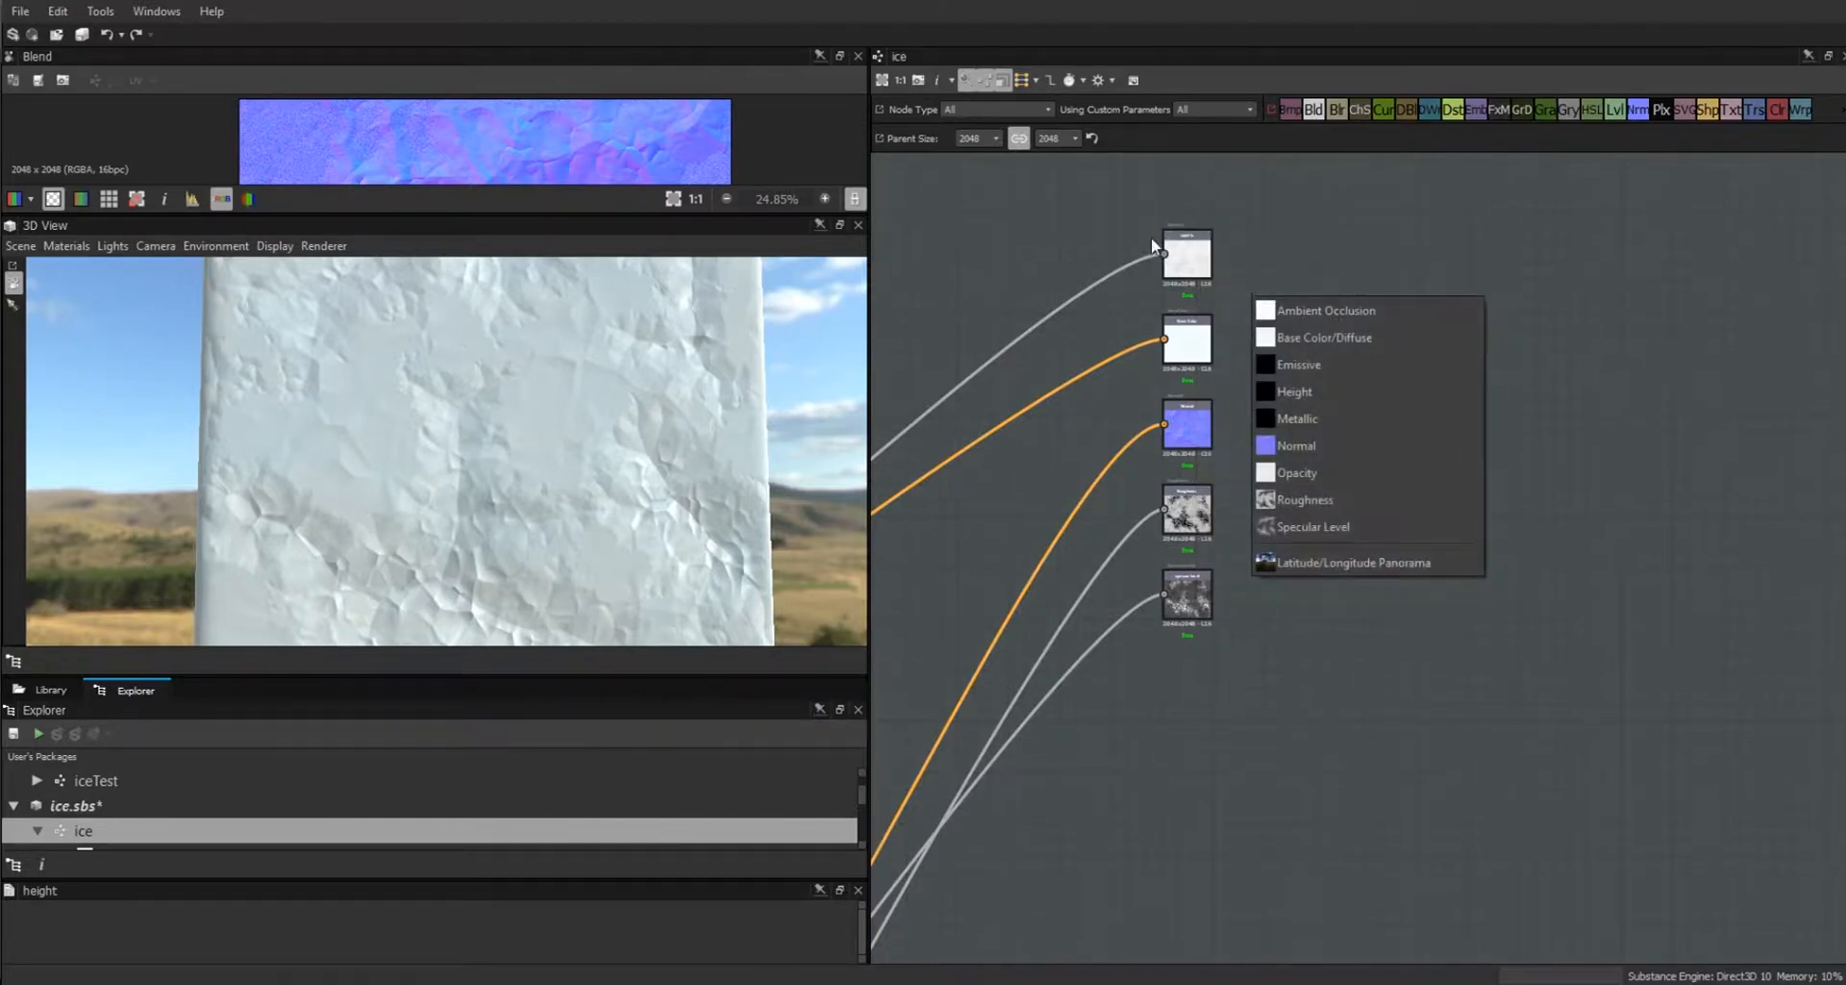
left_click(1400, 666)
left_click_drag(606, 511, 694, 529)
left_click_drag(442, 480, 540, 520)
Move the opacity Blend and the group of normal blending nodes up, level with the material outputs.
scroll(1471, 719, "down", 1)
scroll(1475, 720, "down", 4)
middle_click_drag(1491, 758, 1651, 694)
scroll(1558, 824, "down", 3)
scroll(1566, 828, "up", 2)
scroll(1530, 775, "up", 1)
left_click_drag(1423, 739, 1264, 812)
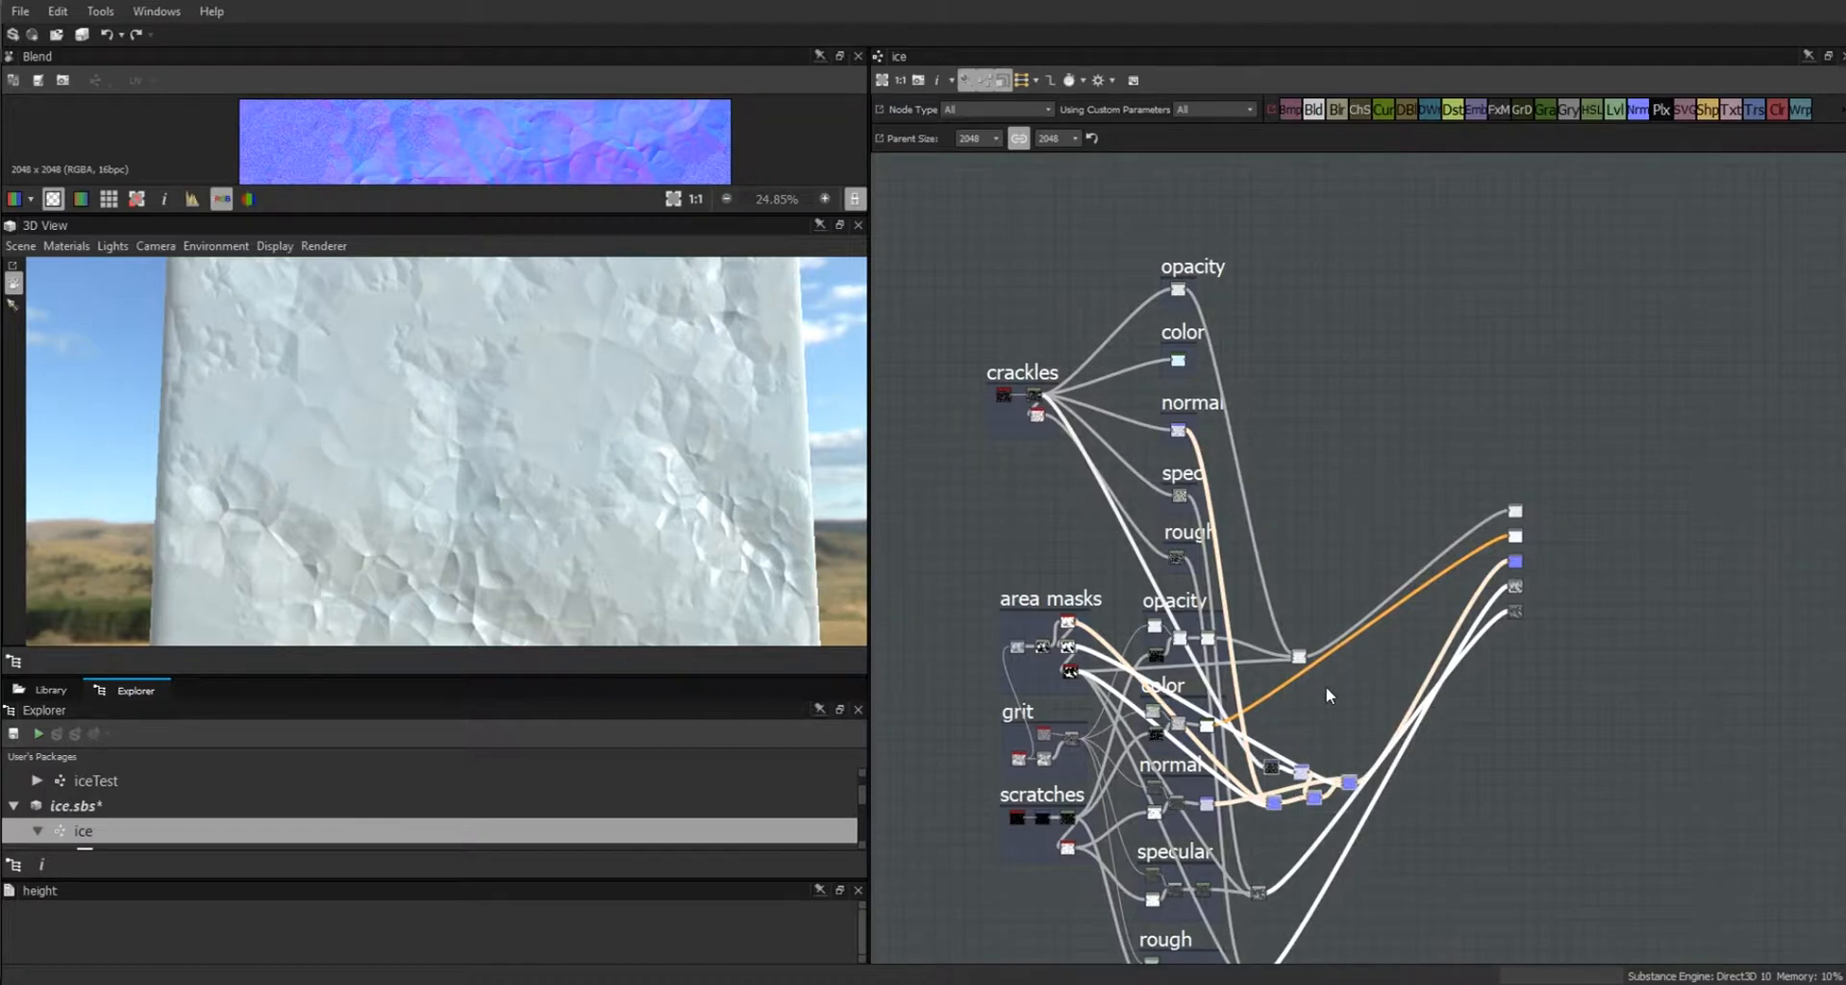
left_click_drag(1398, 610, 1252, 851)
left_click_drag(1274, 766, 1294, 577)
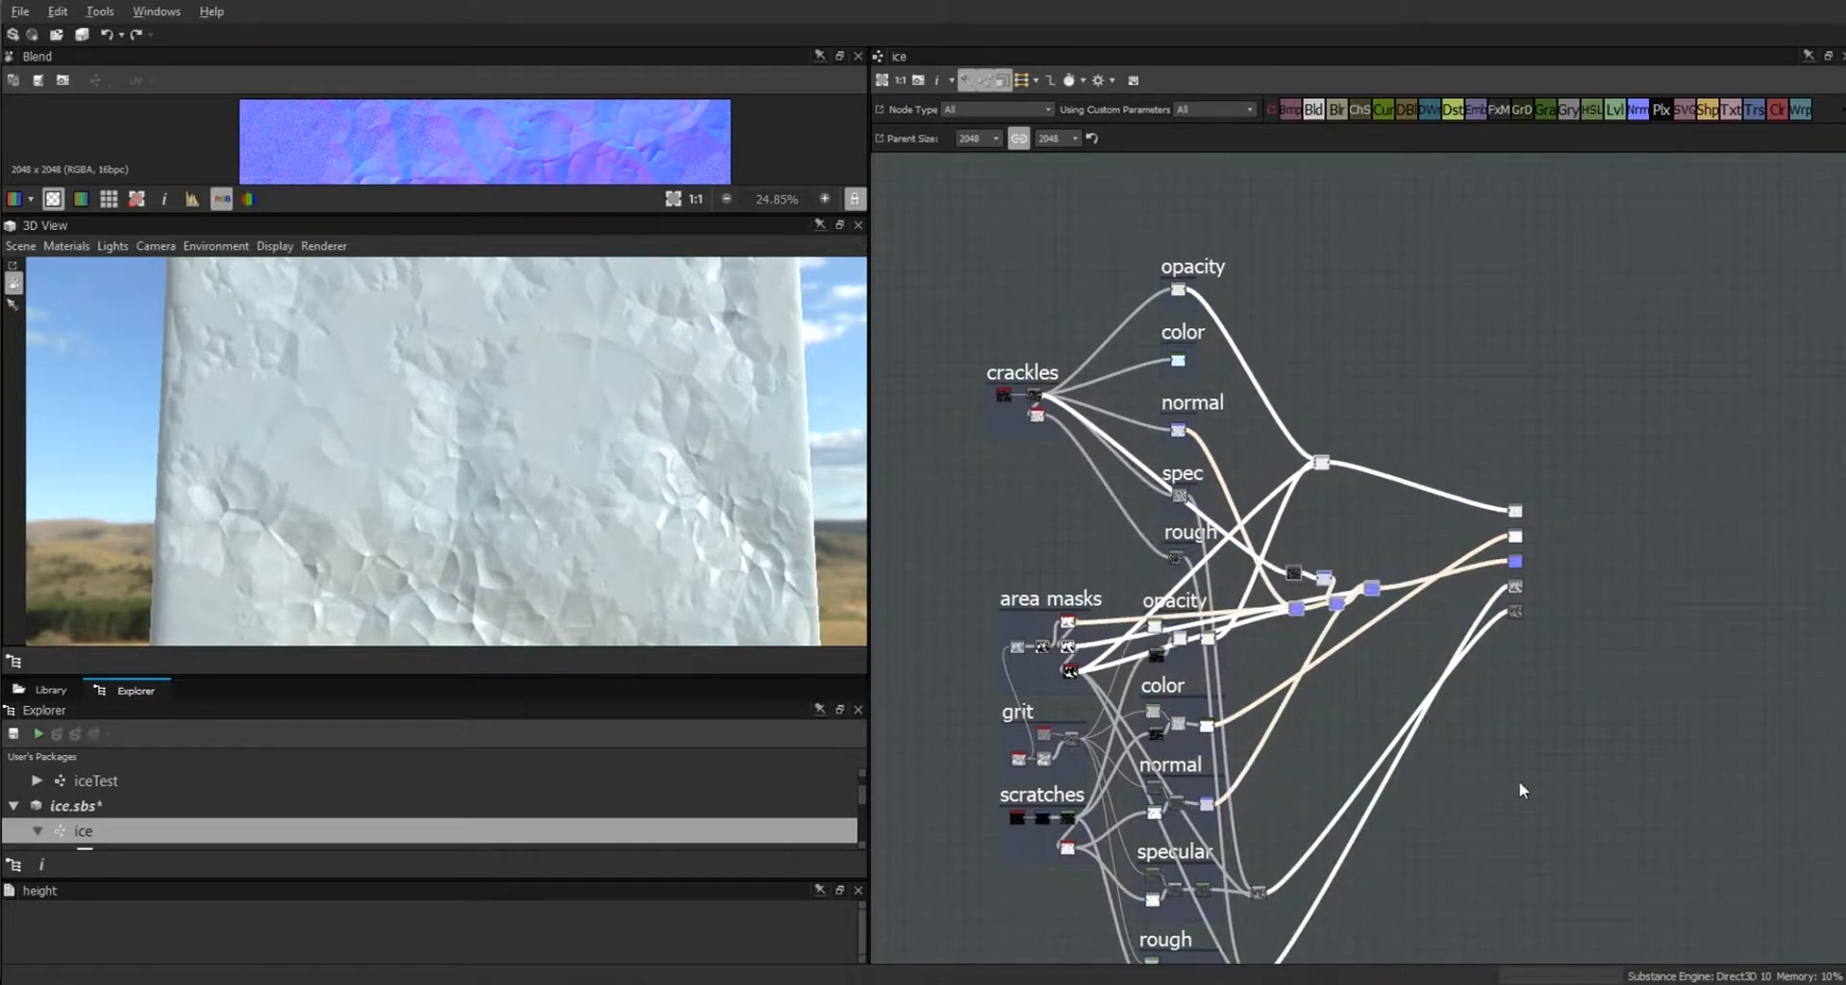
Move the specular and roughness Blends up below the normal blending nodes and inspect the material in 3D.
middle_click_drag(1527, 760, 1498, 638)
left_click_drag(1371, 697, 1310, 665)
left_click(1432, 669)
right_click_drag(1427, 637, 1304, 537, "alt")
middle_click_drag(1304, 538, 1538, 798)
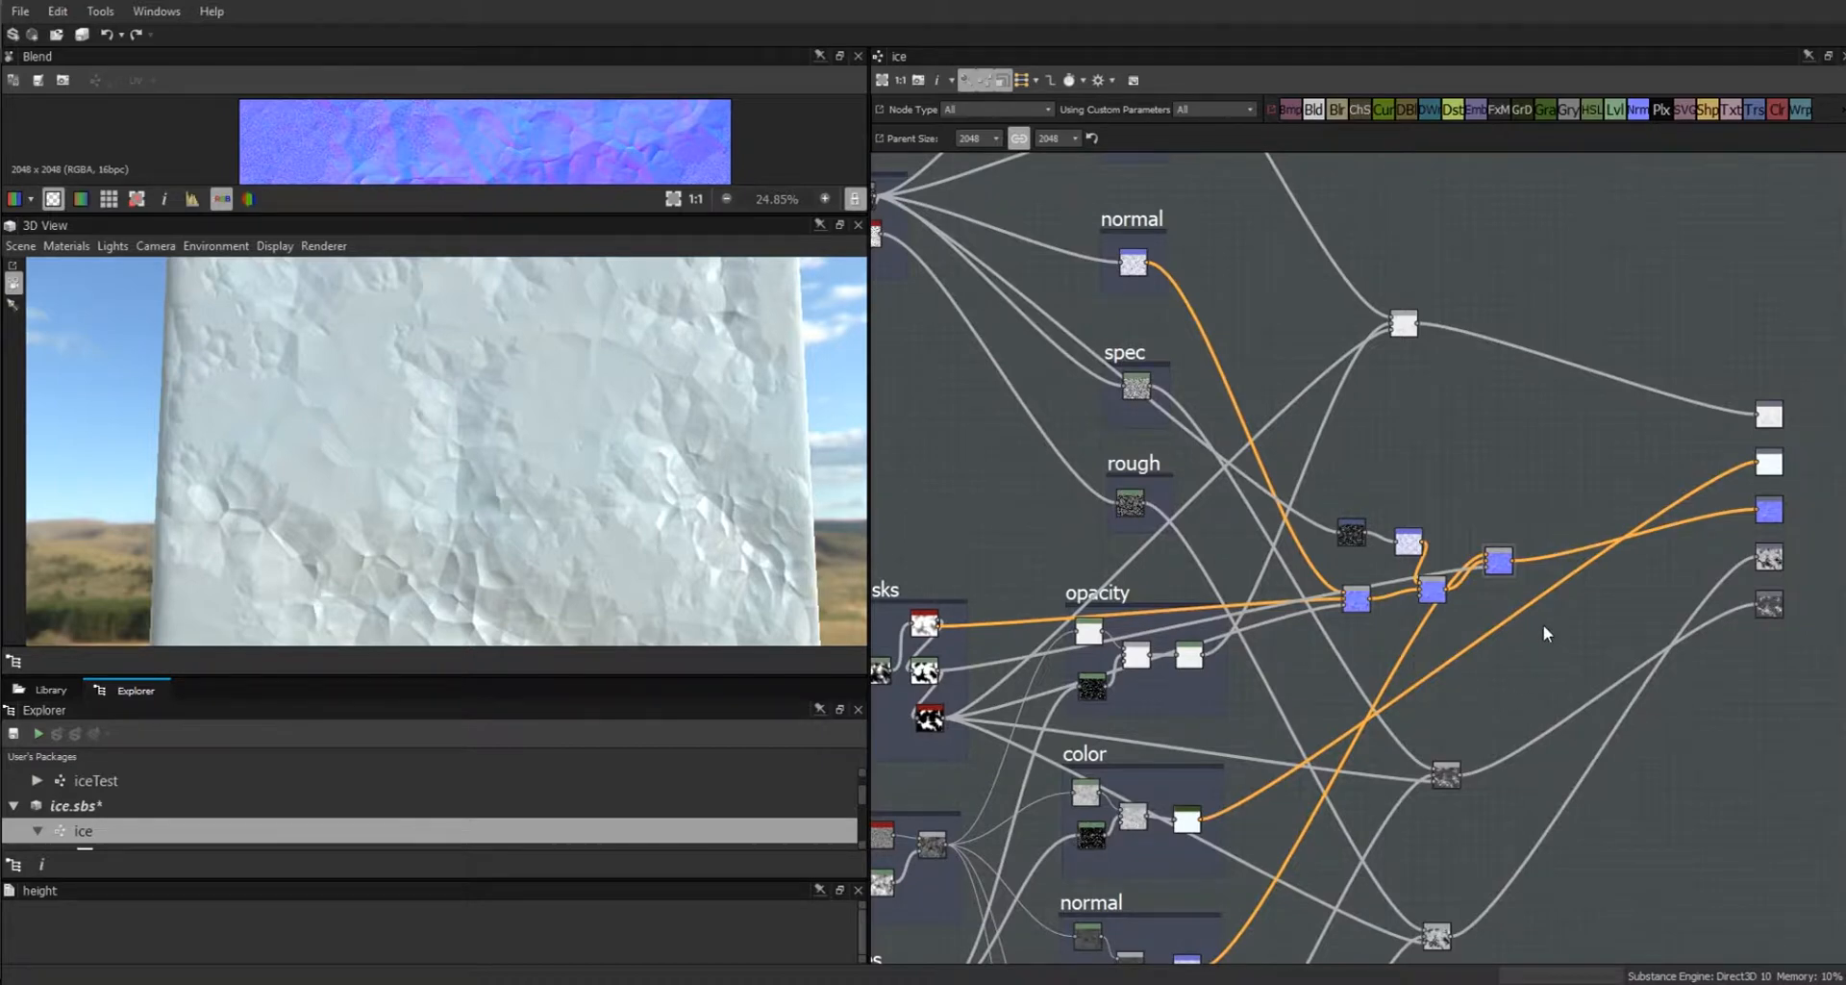
left_click_drag(599, 512, 653, 488)
left_click_drag(683, 488, 651, 481)
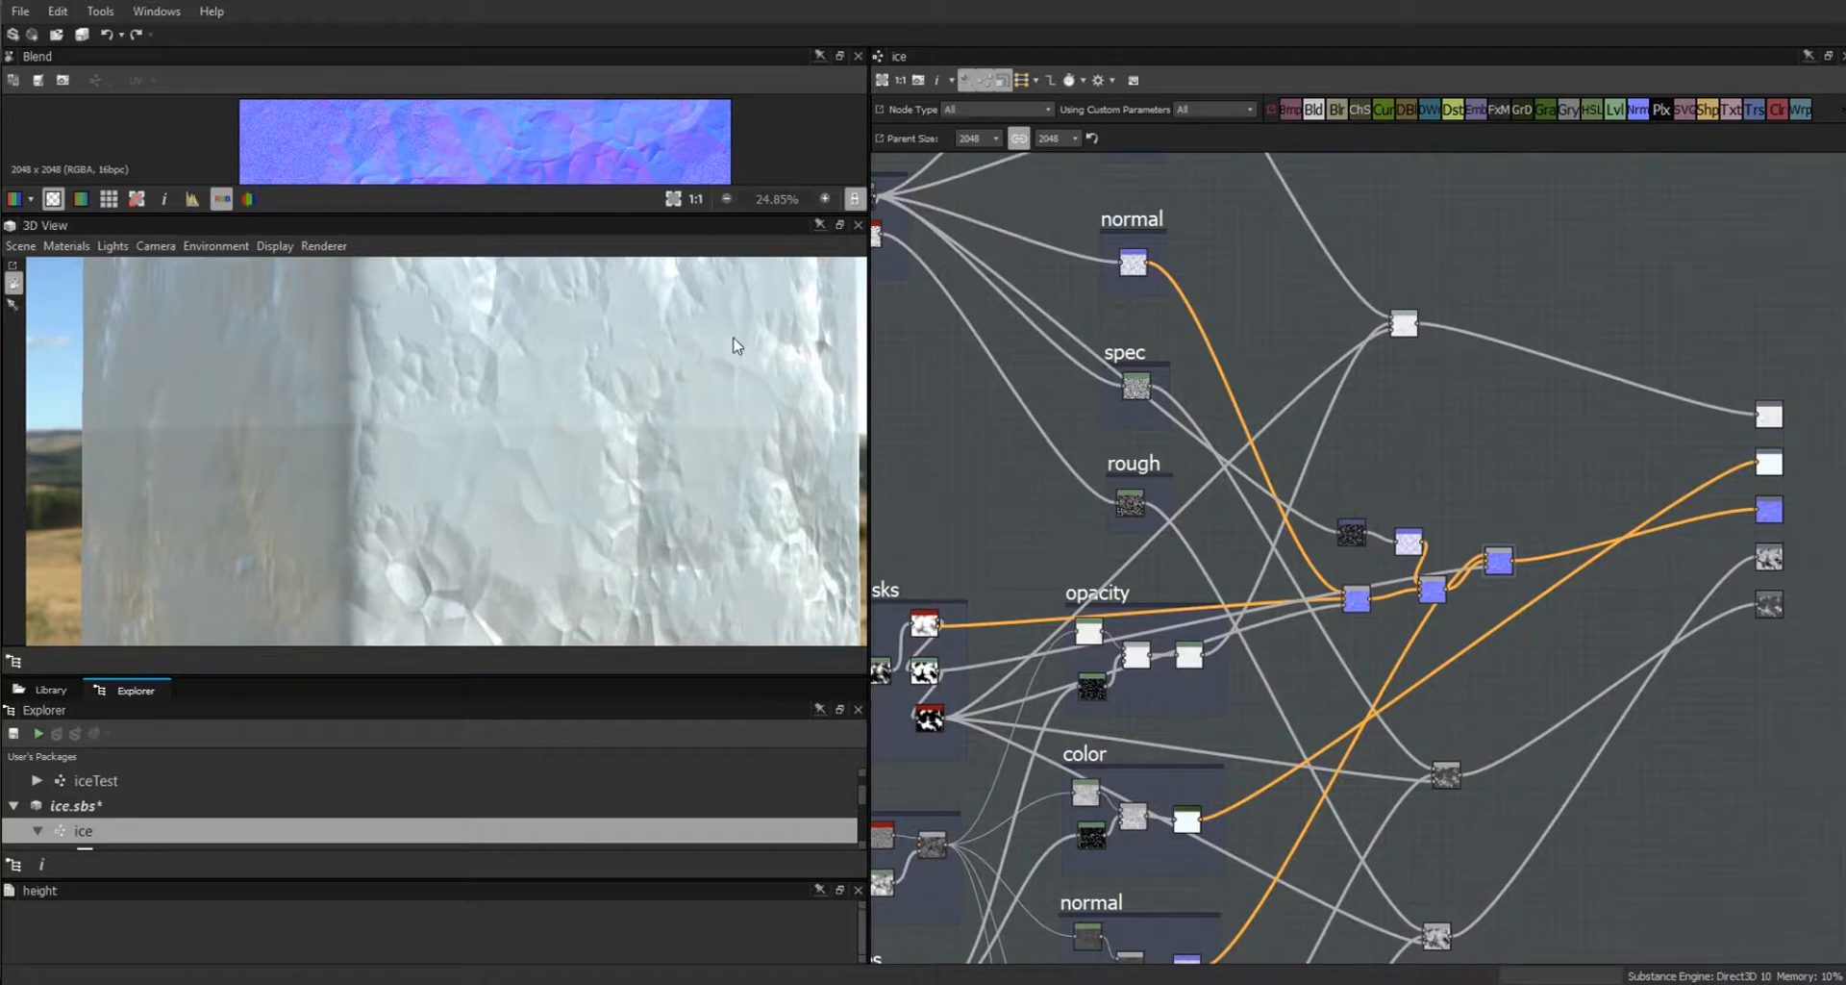
left_click_drag(671, 498, 714, 520)
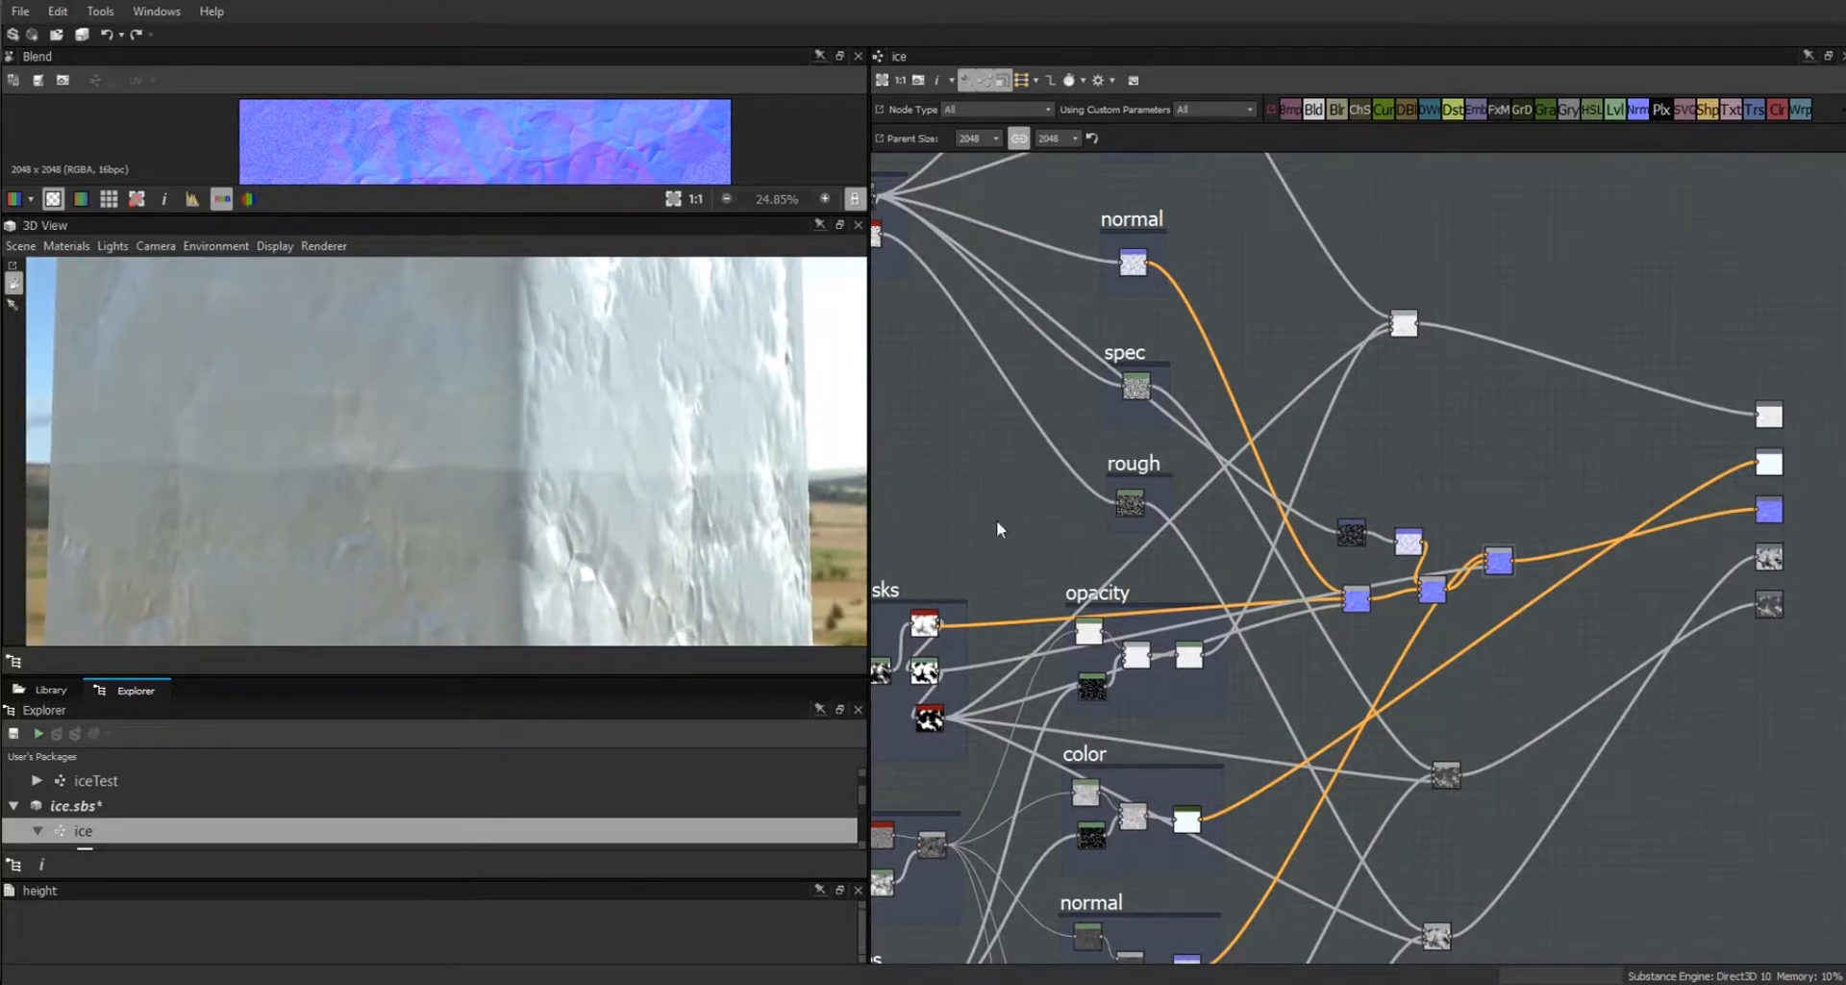
Open the ice graph's parameters and add a new Float1 input parameter.
left_click(998, 524)
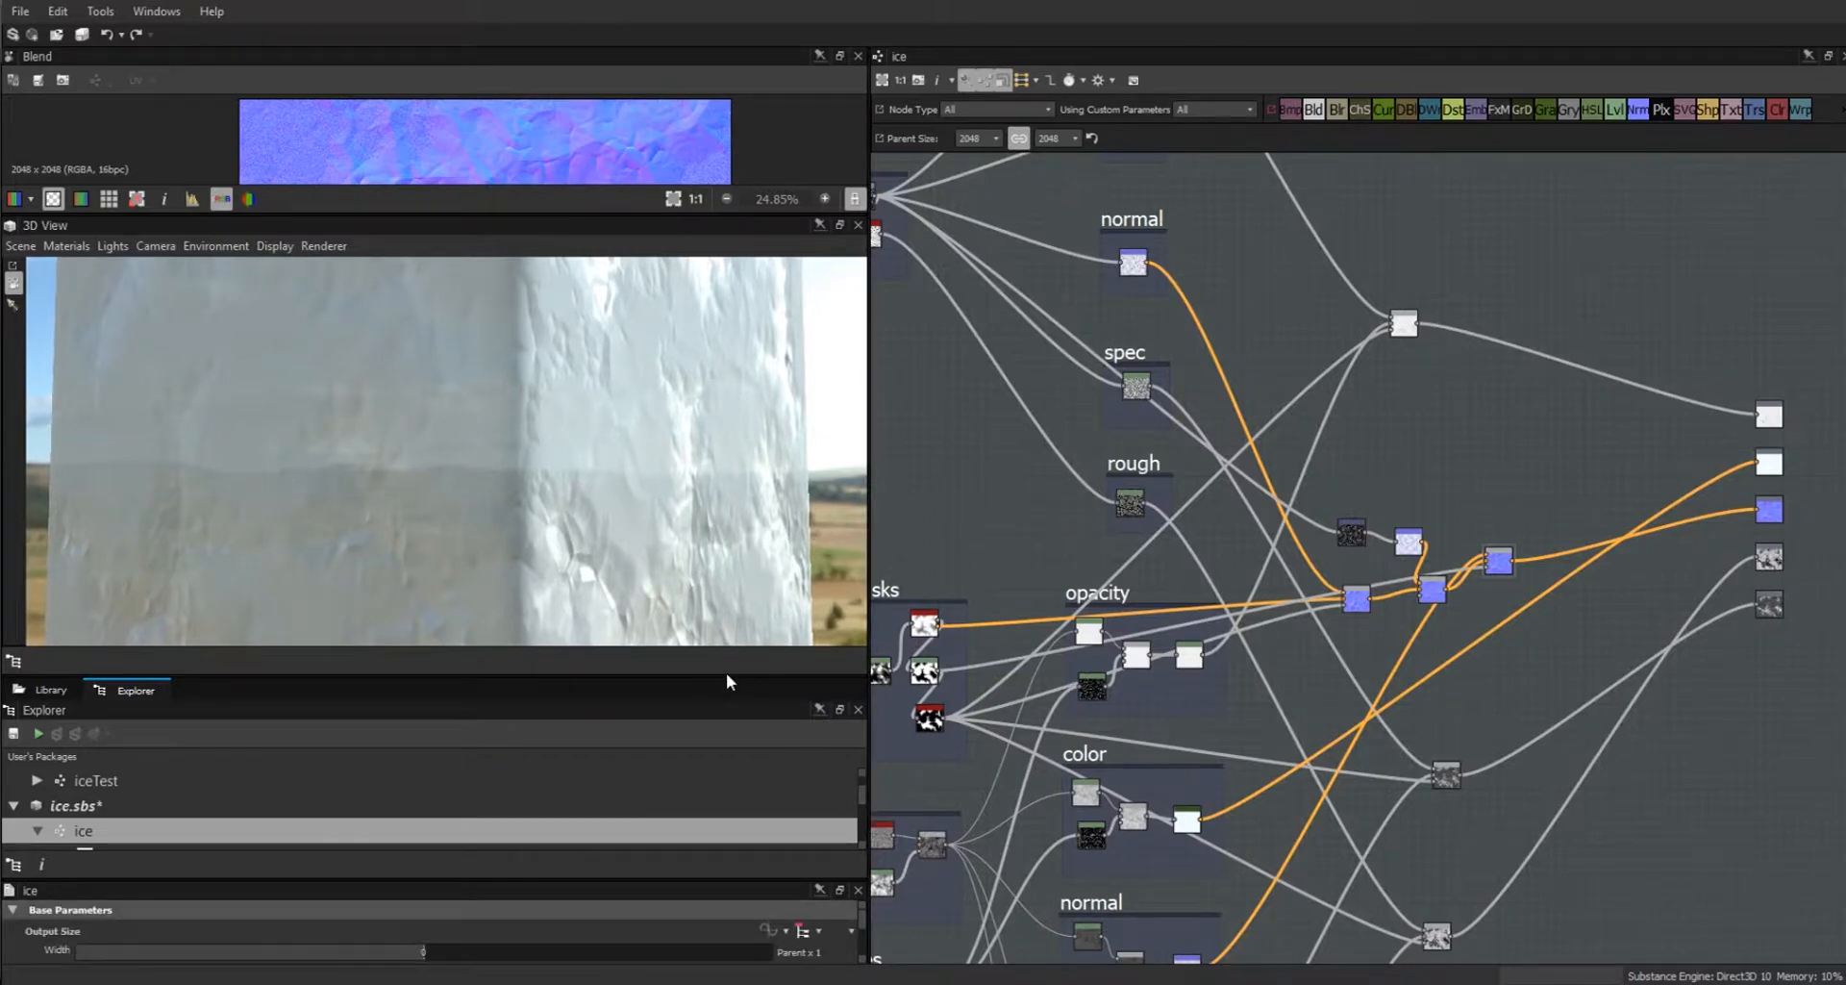
left_click_drag(688, 877, 685, 594)
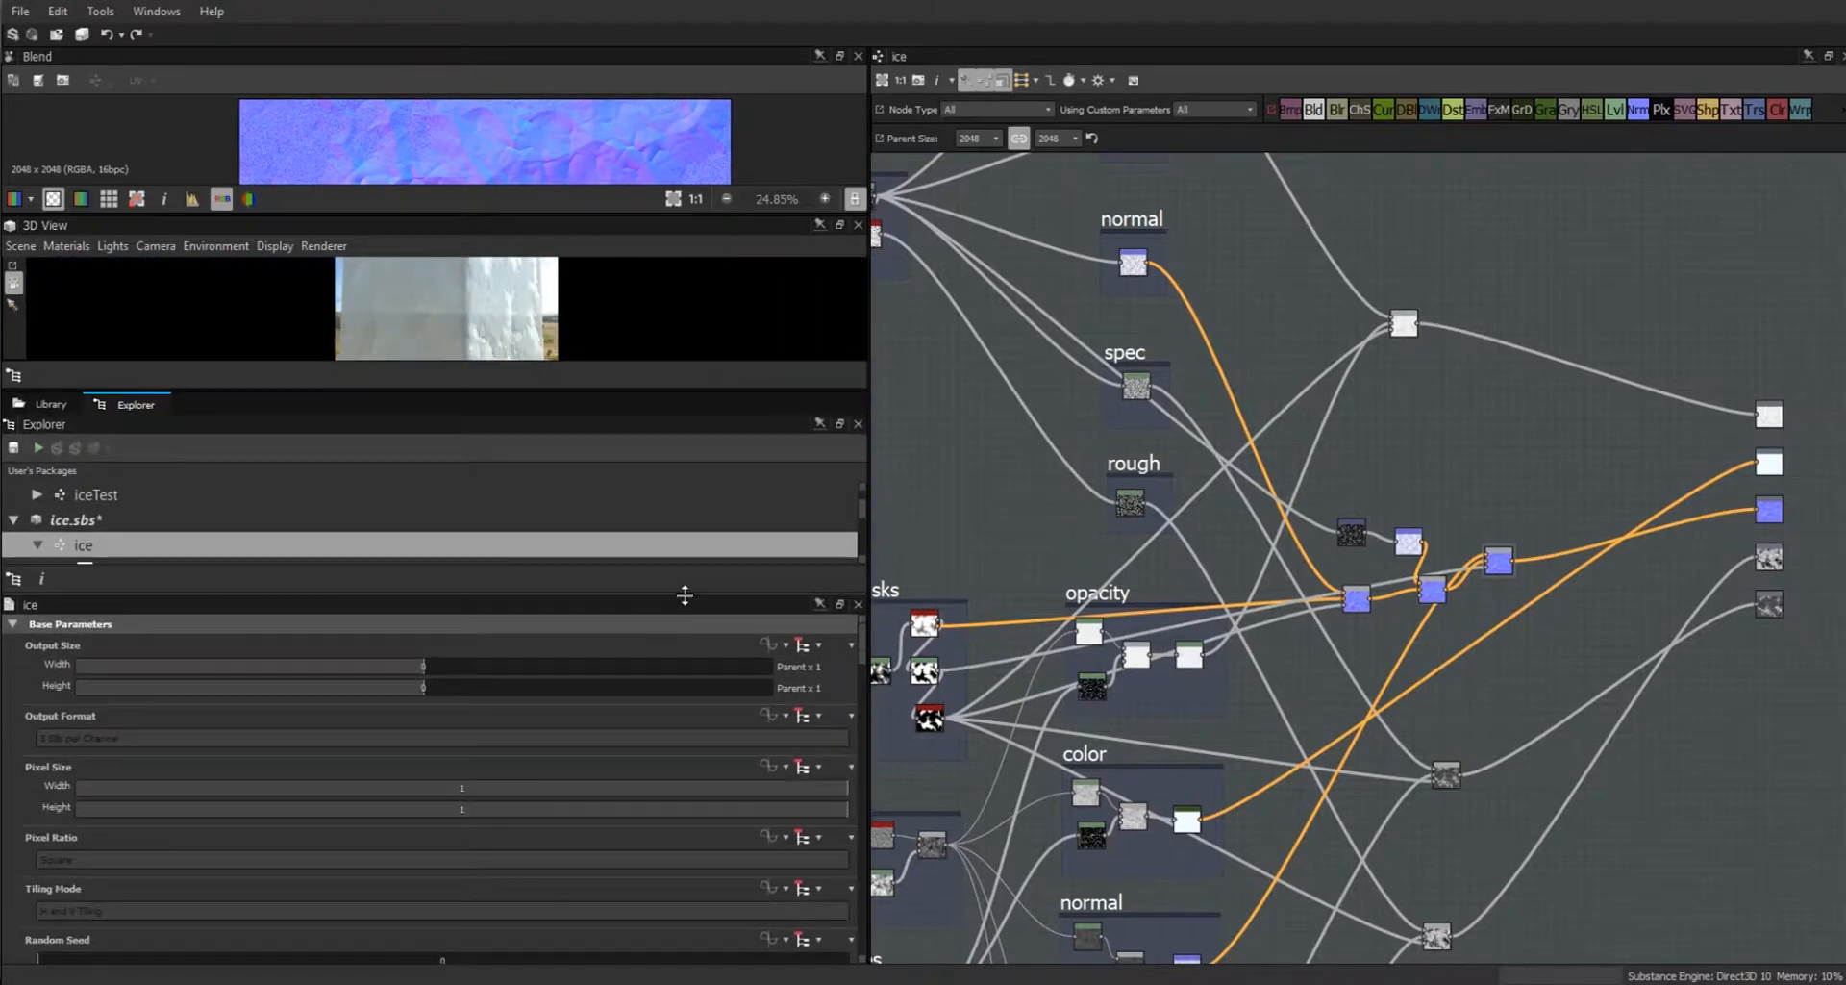
left_click_drag(863, 638, 869, 733)
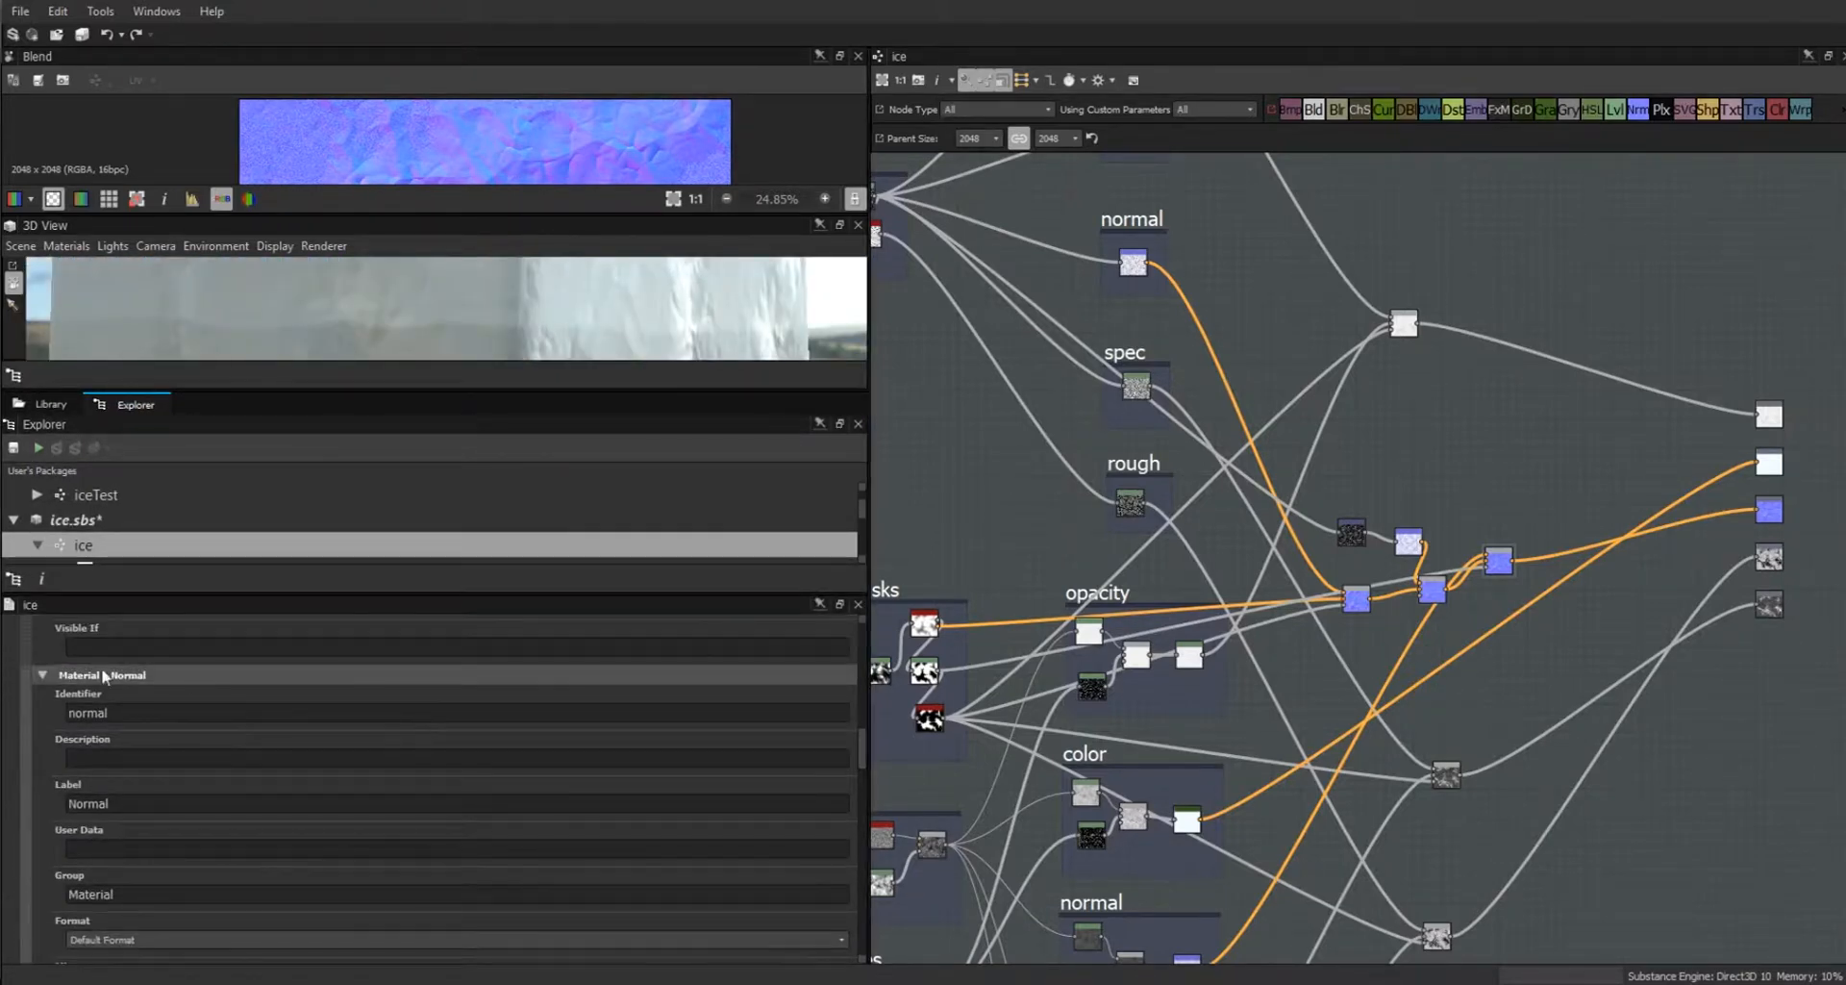
left_click(41, 674)
left_click_drag(863, 781, 866, 681)
left_click(717, 811)
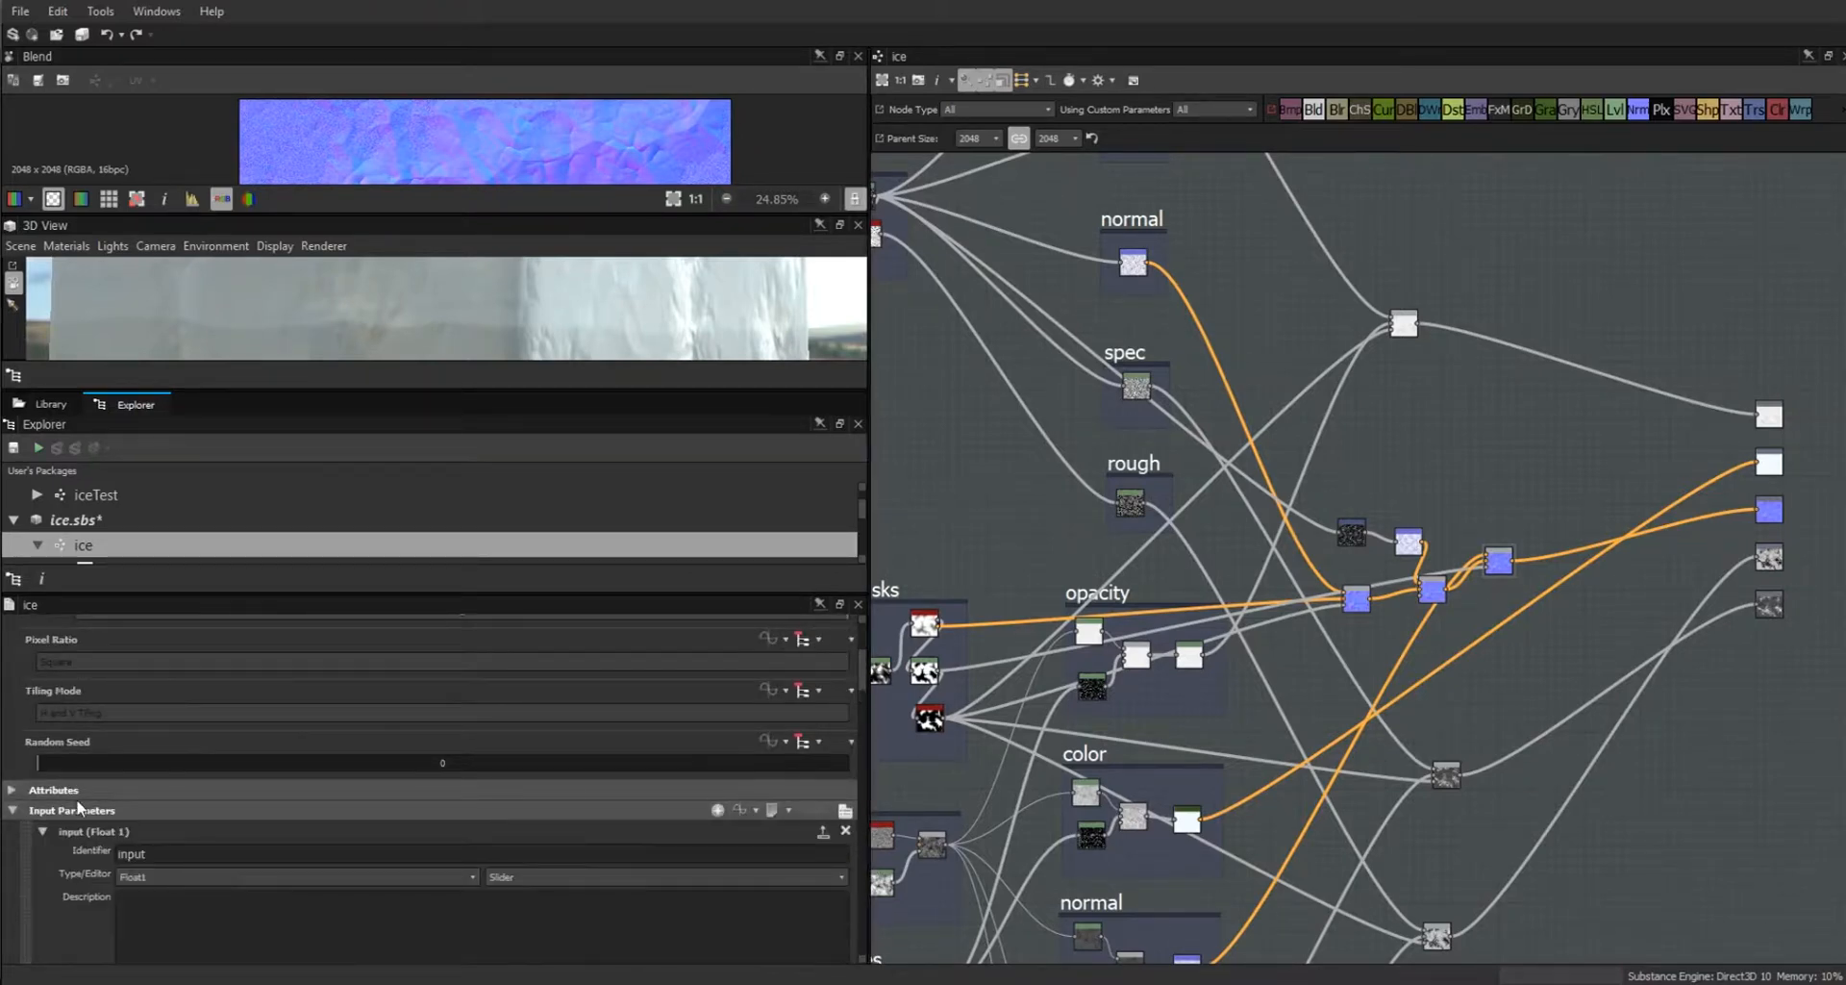
Set the new input parameter's identifier to opacity, its label to opaity and its default to 1.
double_click(154, 854)
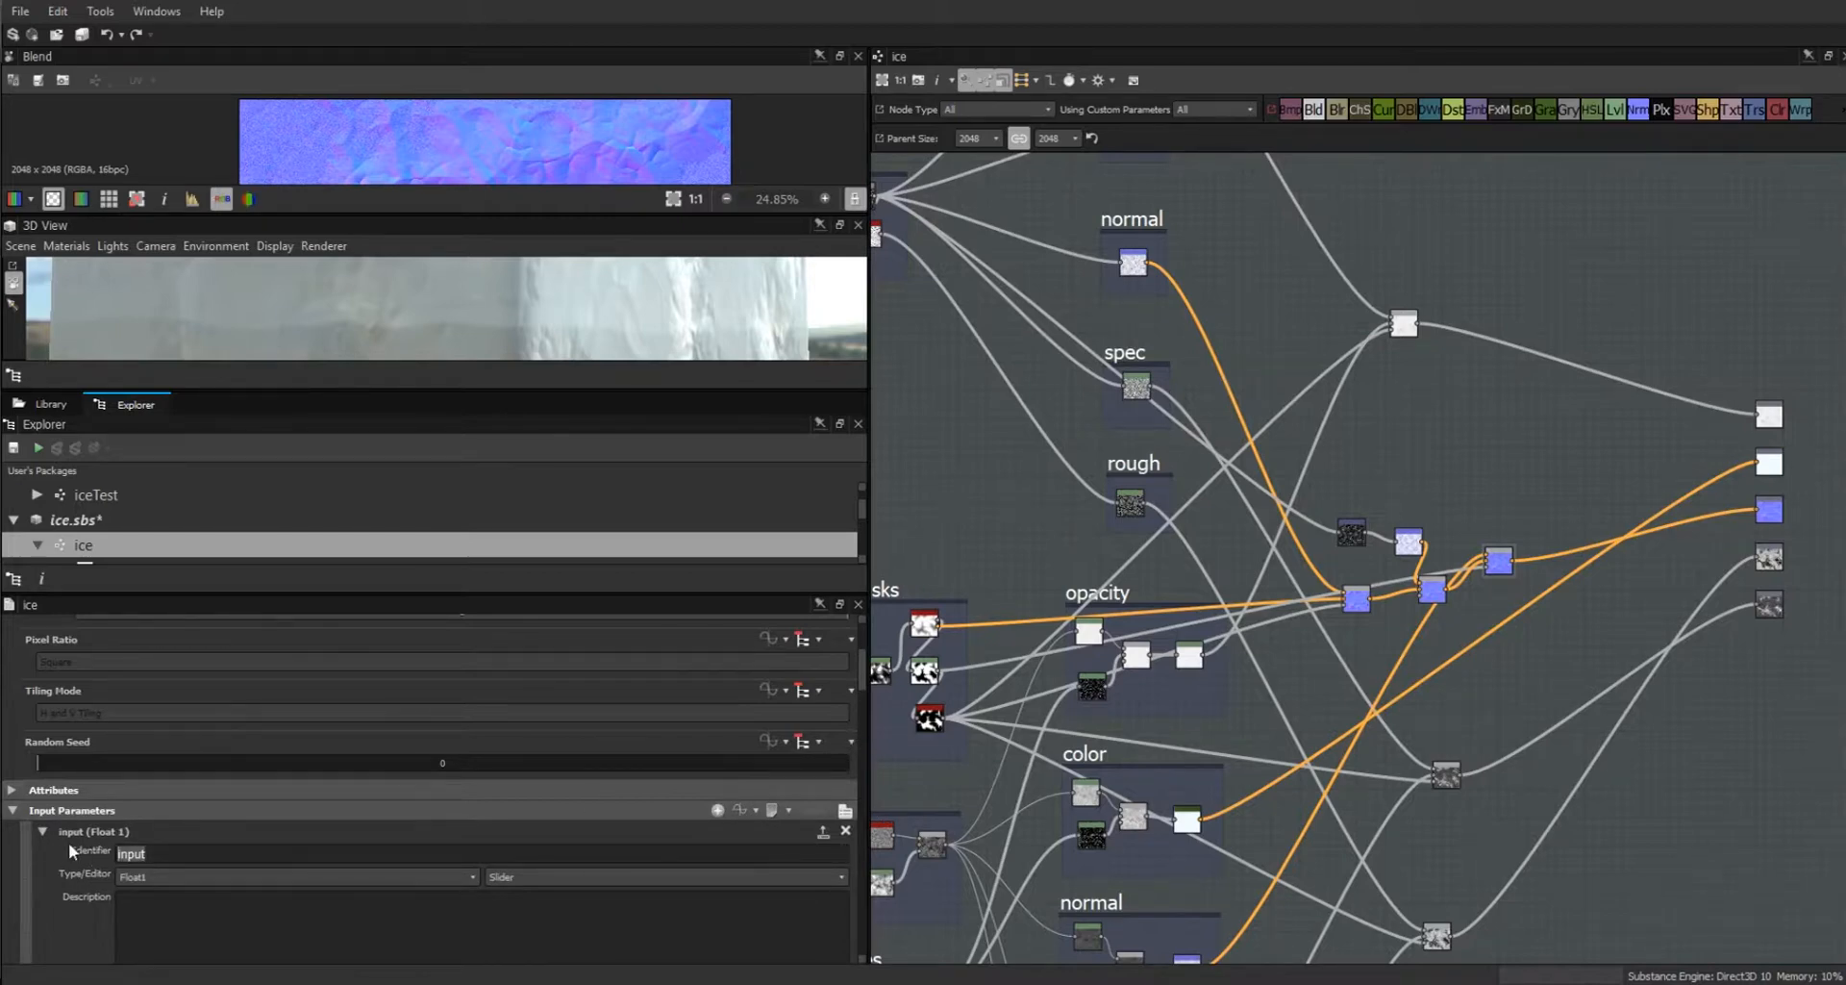
type("opacity")
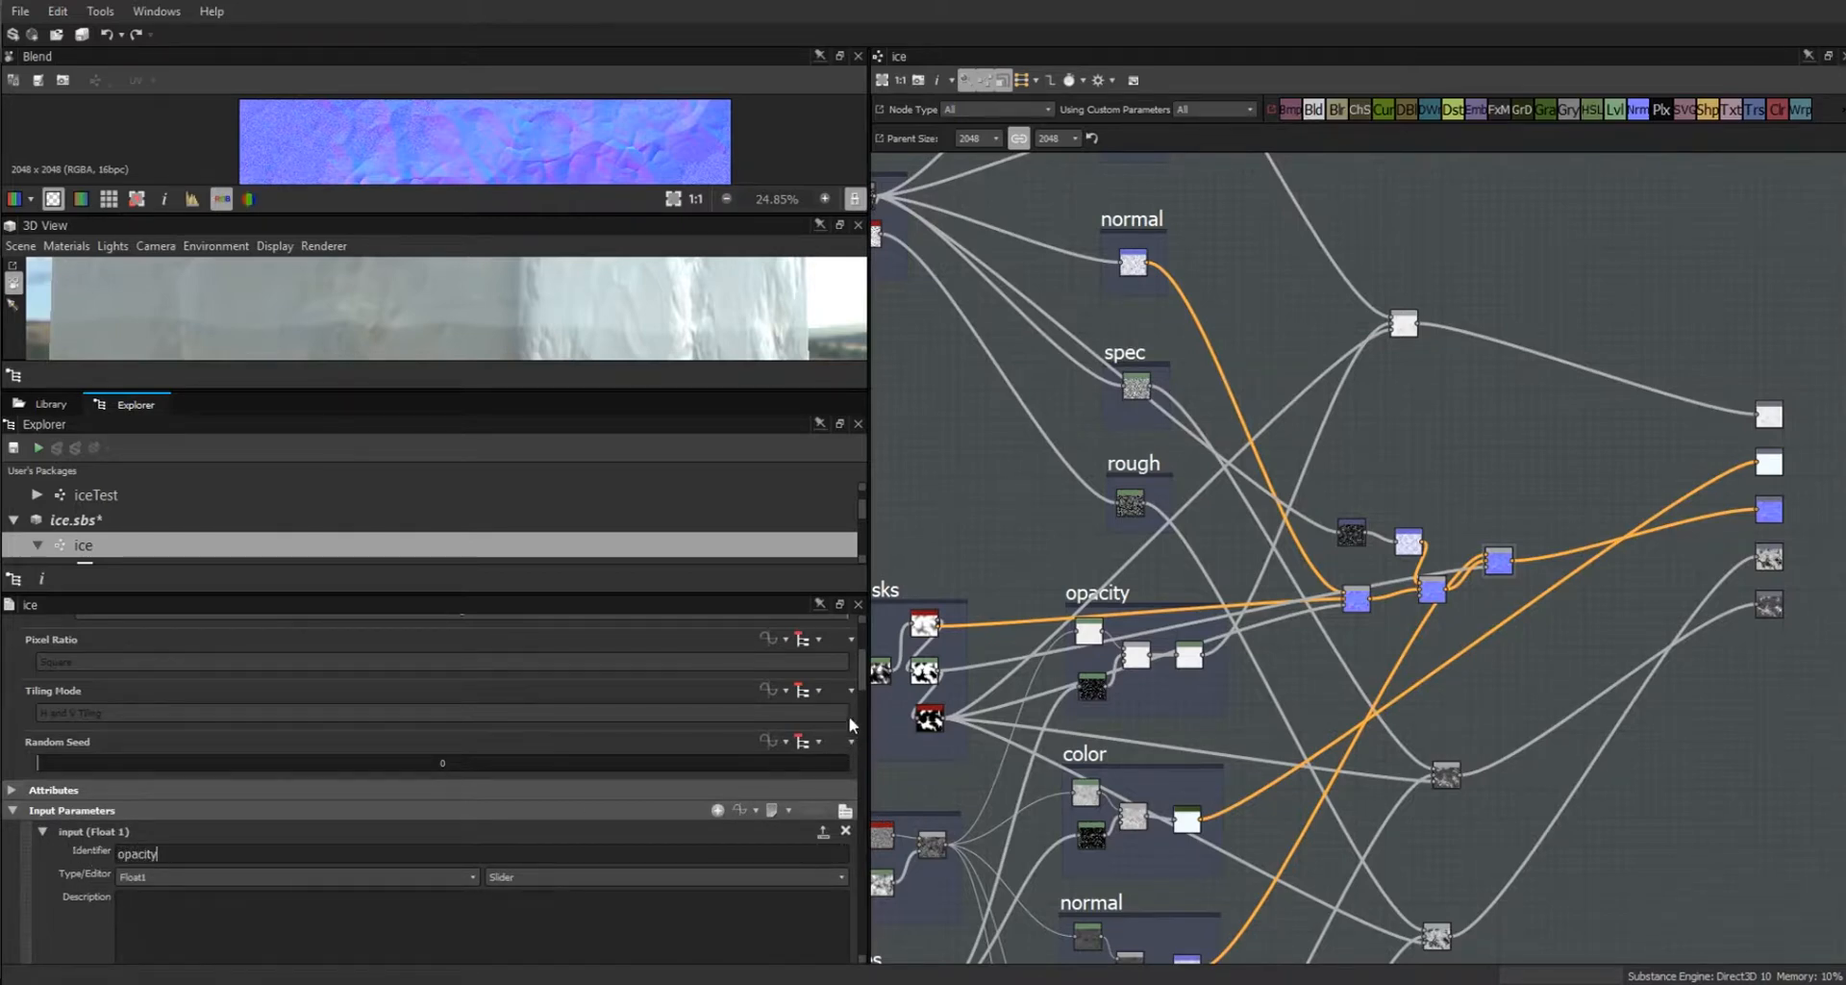
scroll(864, 669, "down", 3)
left_click(201, 713)
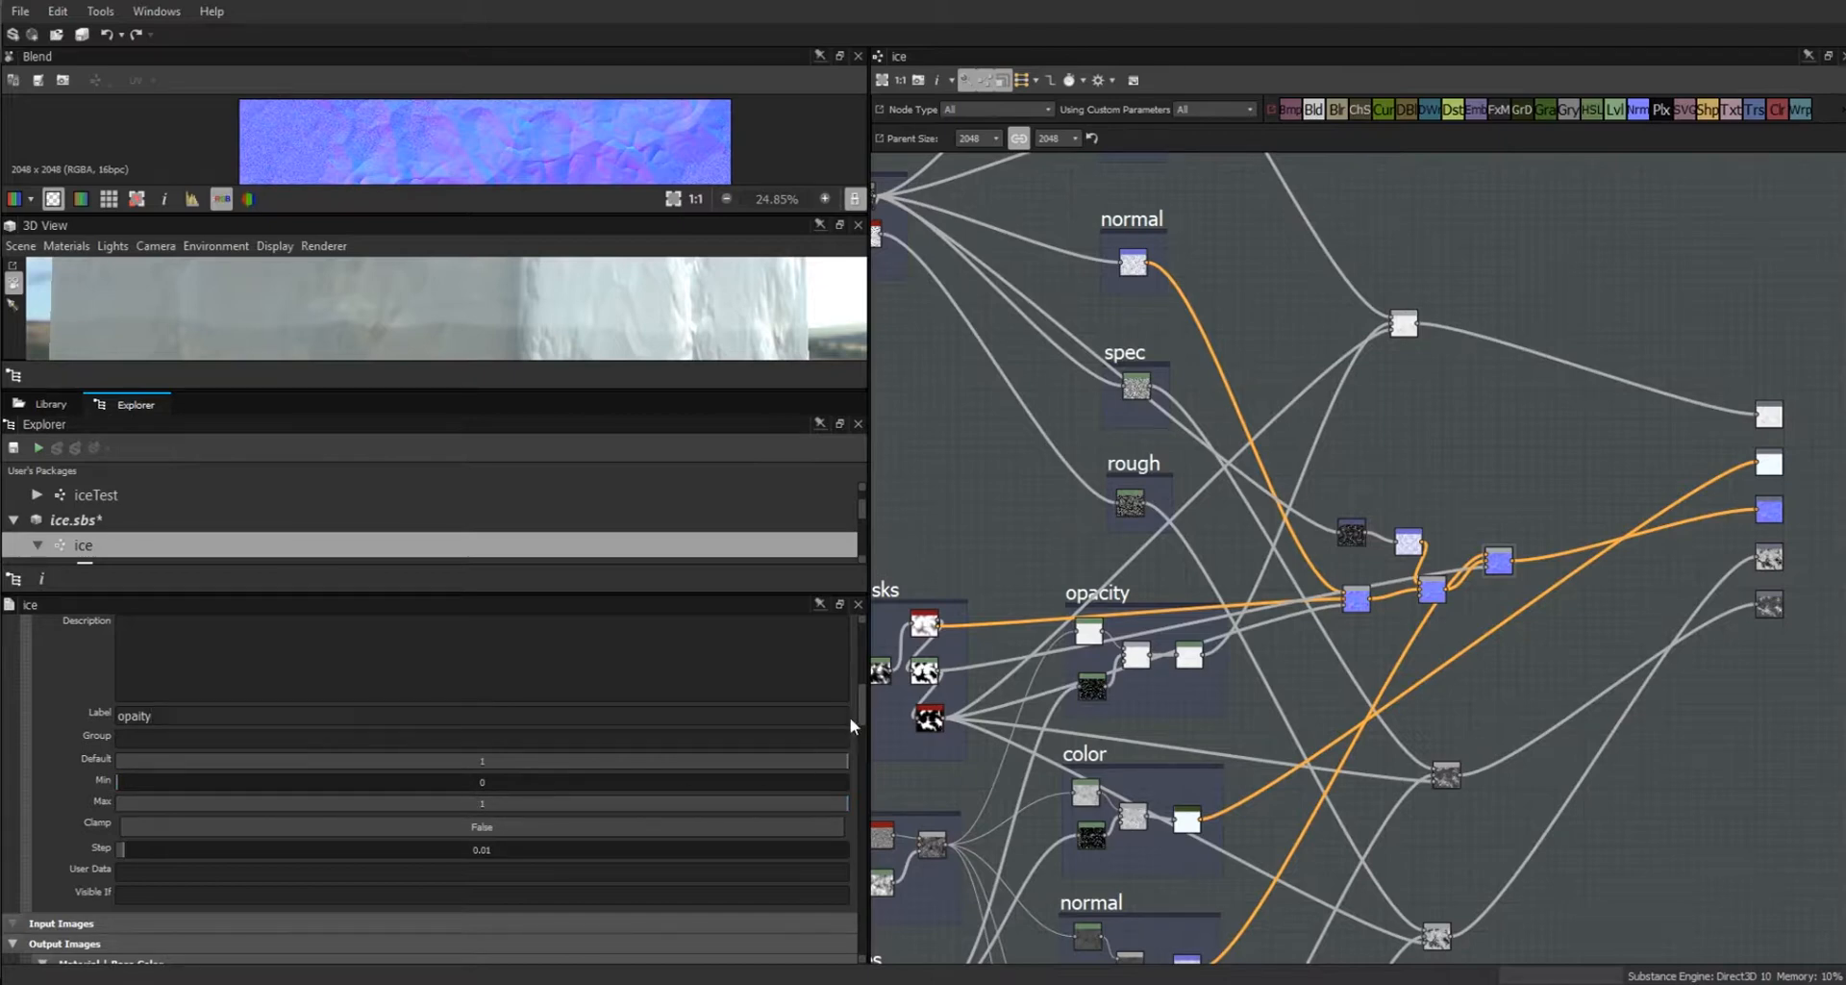
scroll(663, 696, "up", 3)
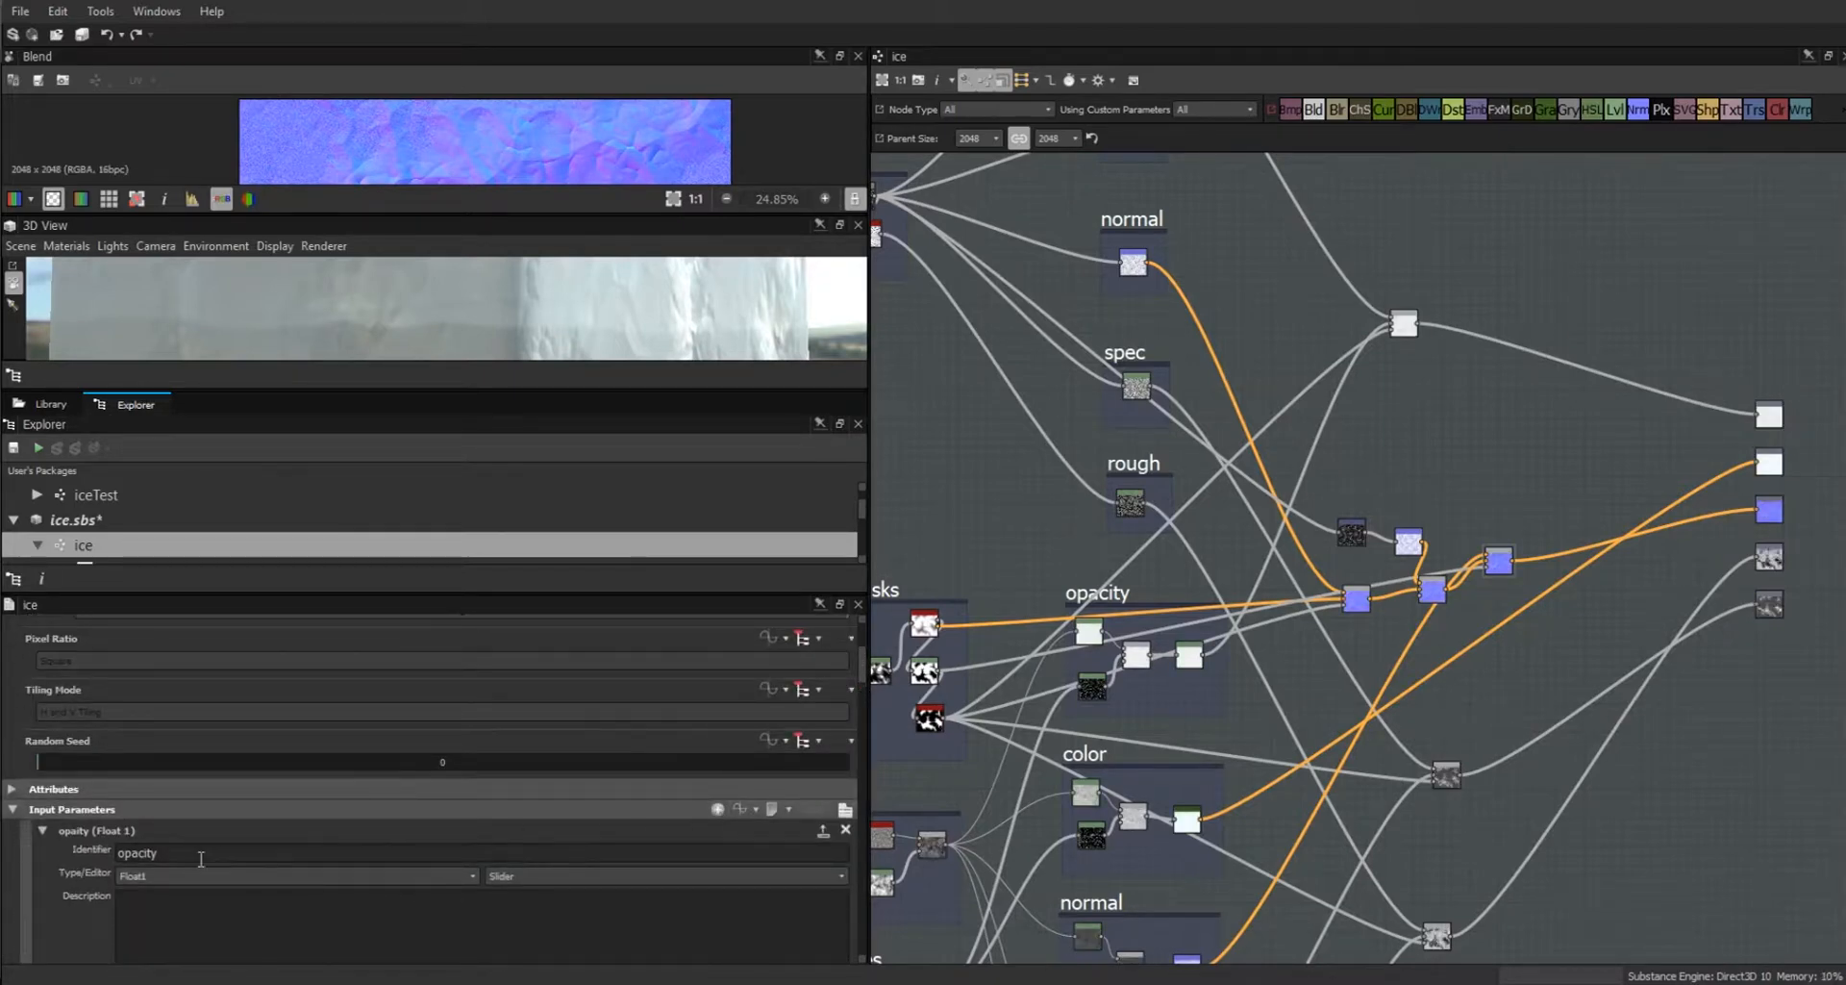
Add a second Float1 input parameter with the identifier and label roughness and a default of 1.
left_click(41, 831)
key("BackSpace")
type("roughness")
key("Tab")
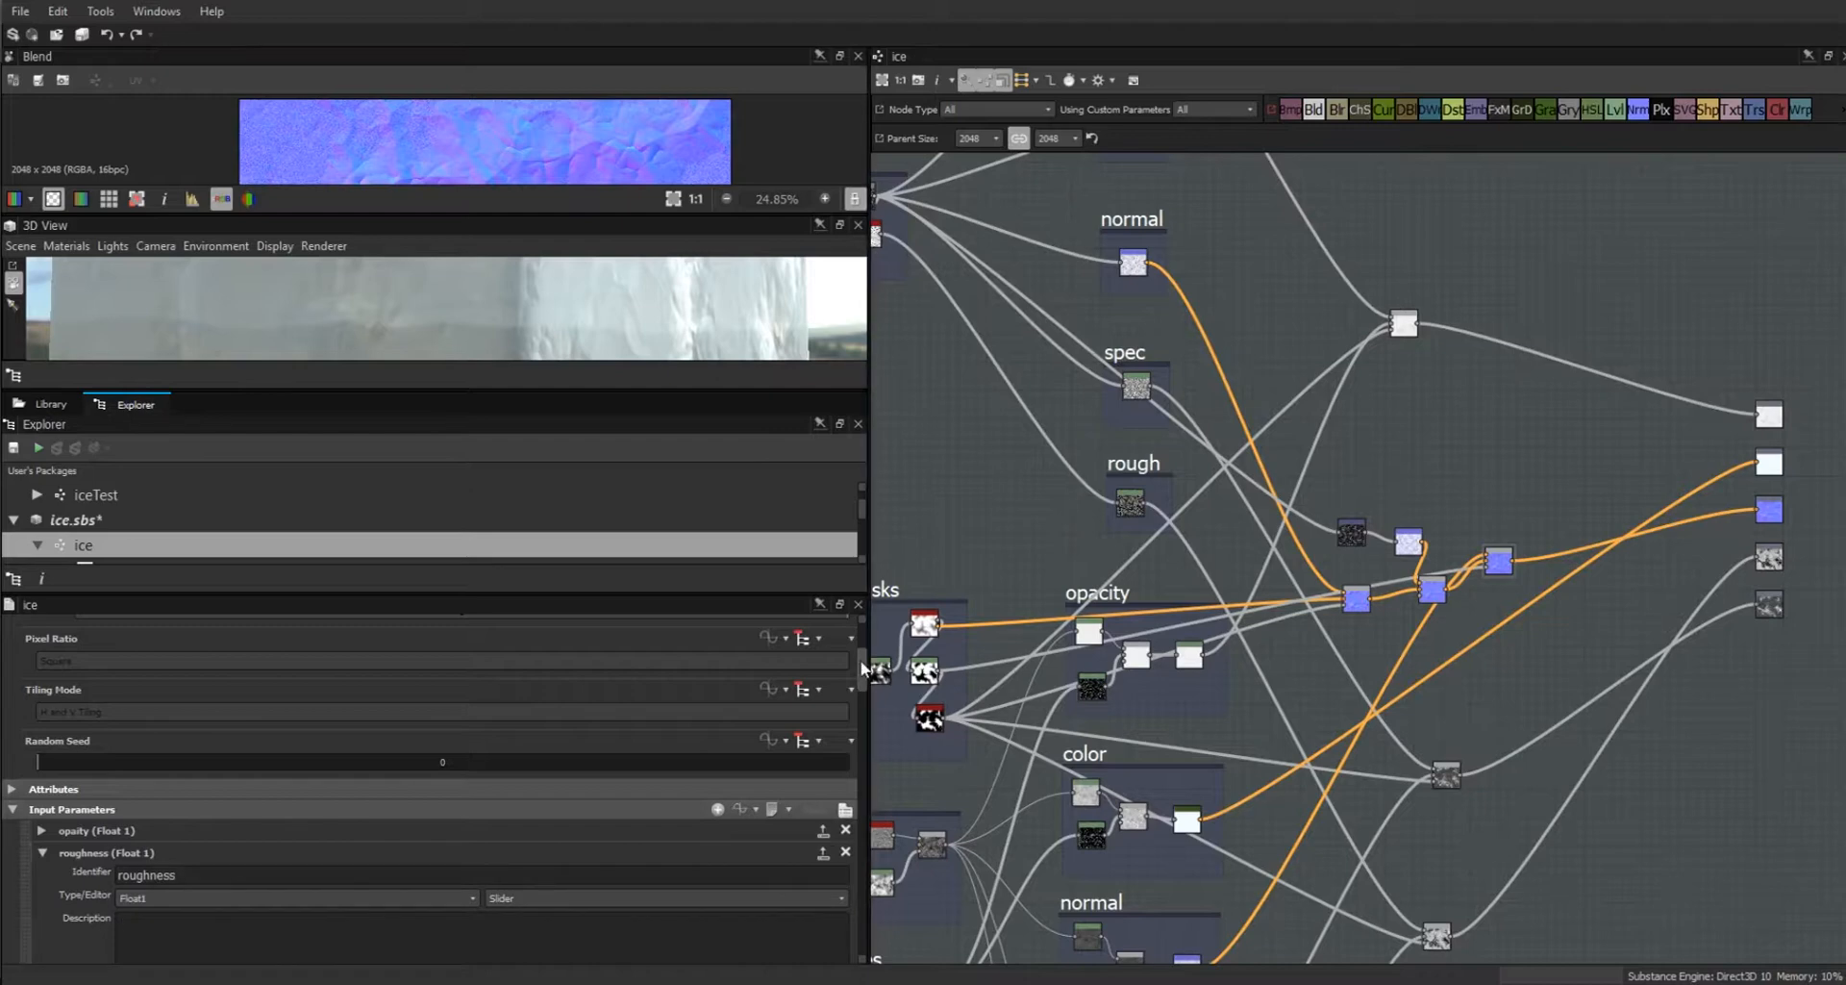
scroll(863, 670, "down", 3)
left_click(208, 699)
type("roughness")
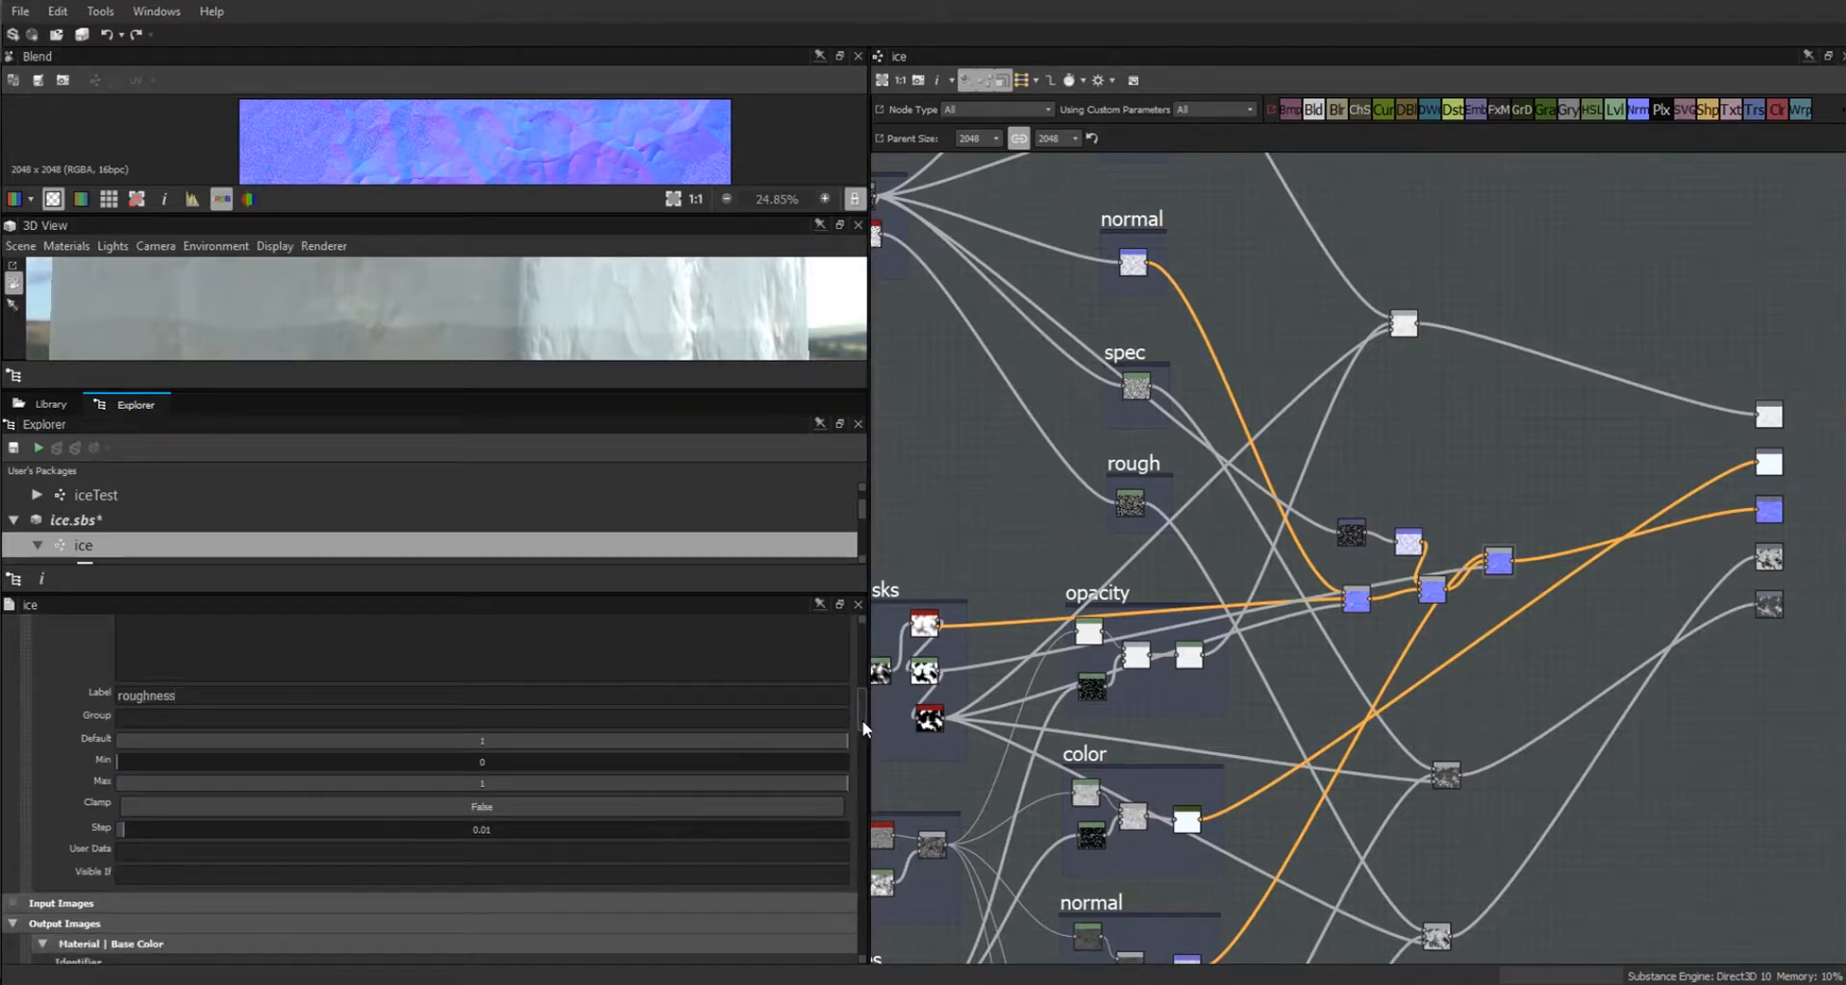
scroll(863, 695, "up", 3)
left_click(42, 789)
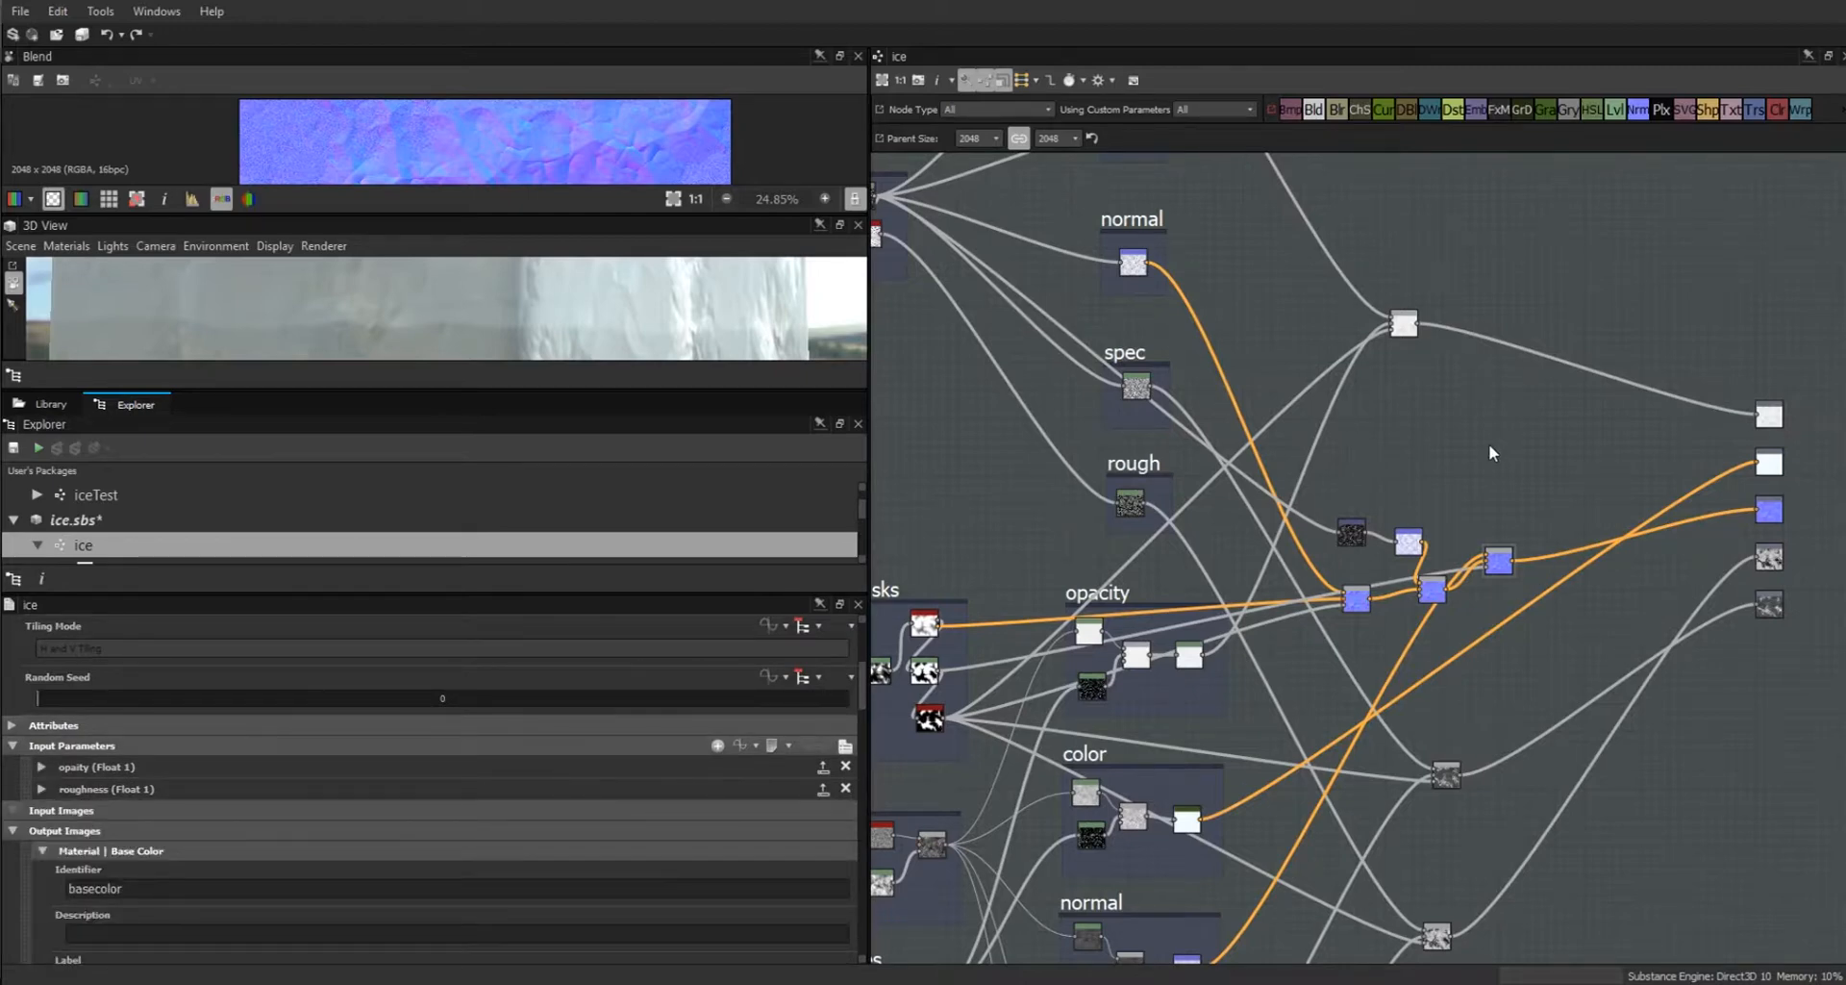
Insert a Levels node between the opacity Blend and the opacity output.
scroll(1489, 446, "down", 1)
middle_click_drag(1490, 446, 1512, 650)
scroll(1512, 649, "up", 1)
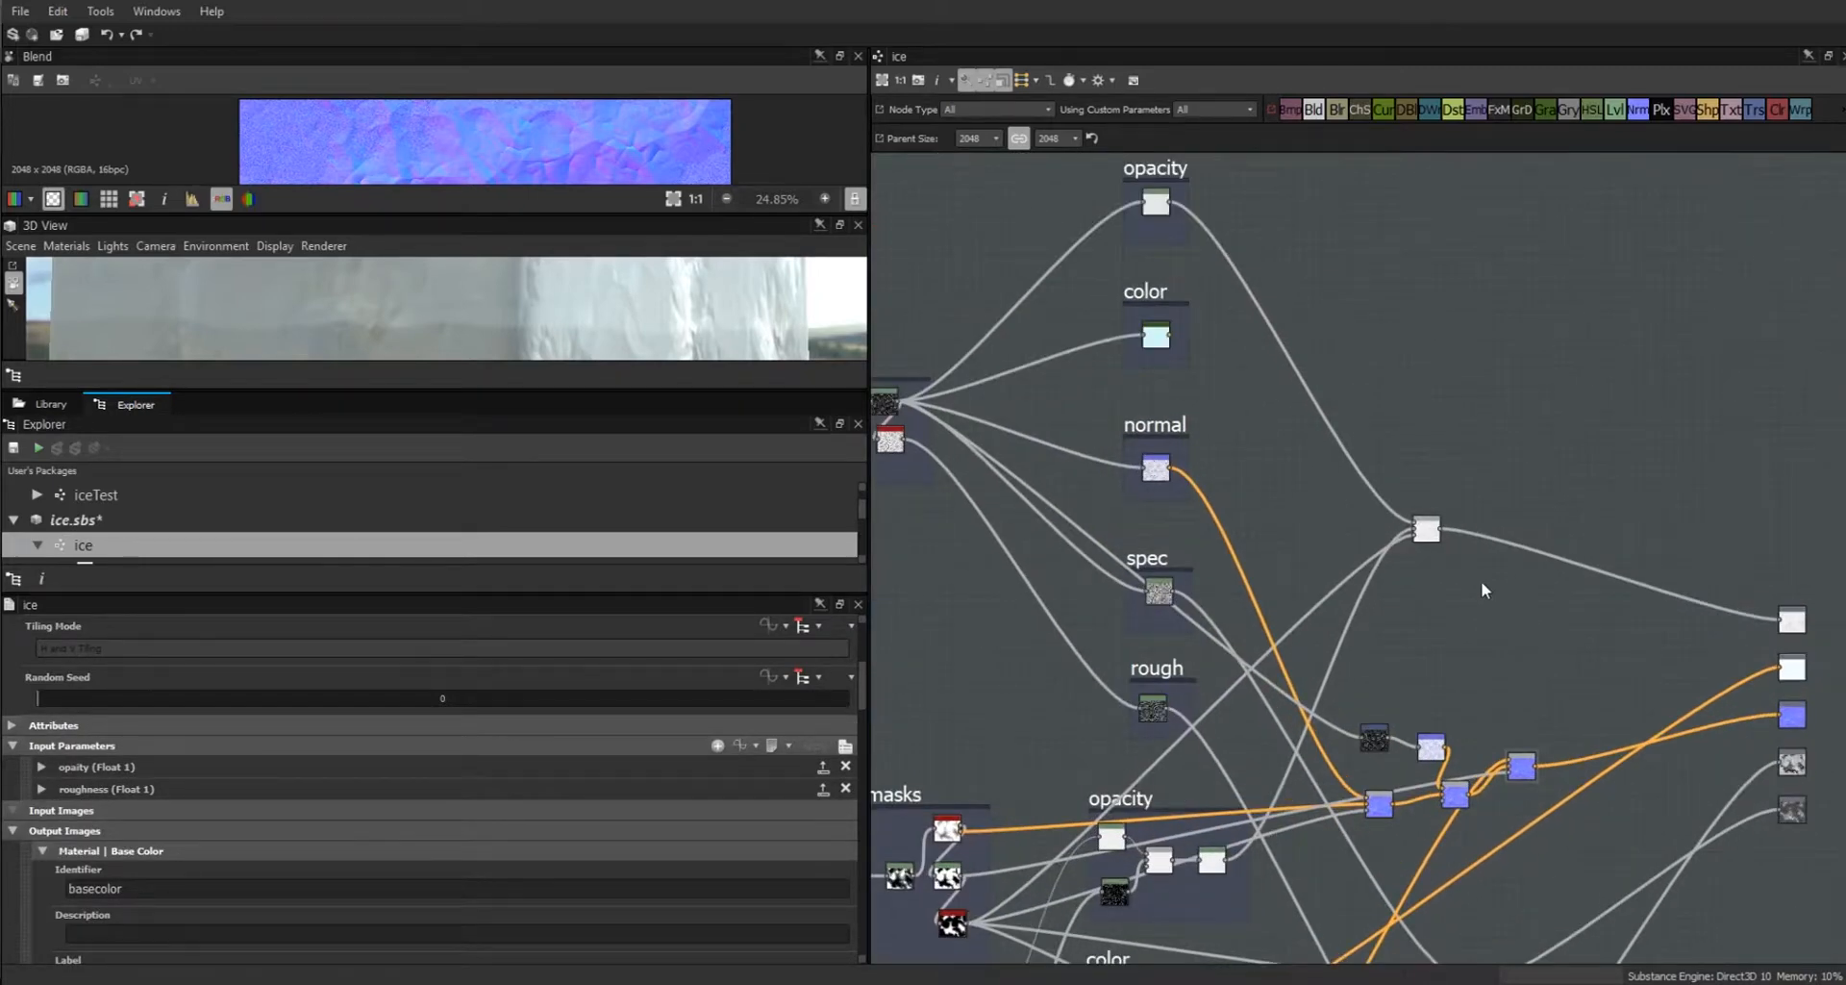
left_click_drag(1426, 530, 1450, 555)
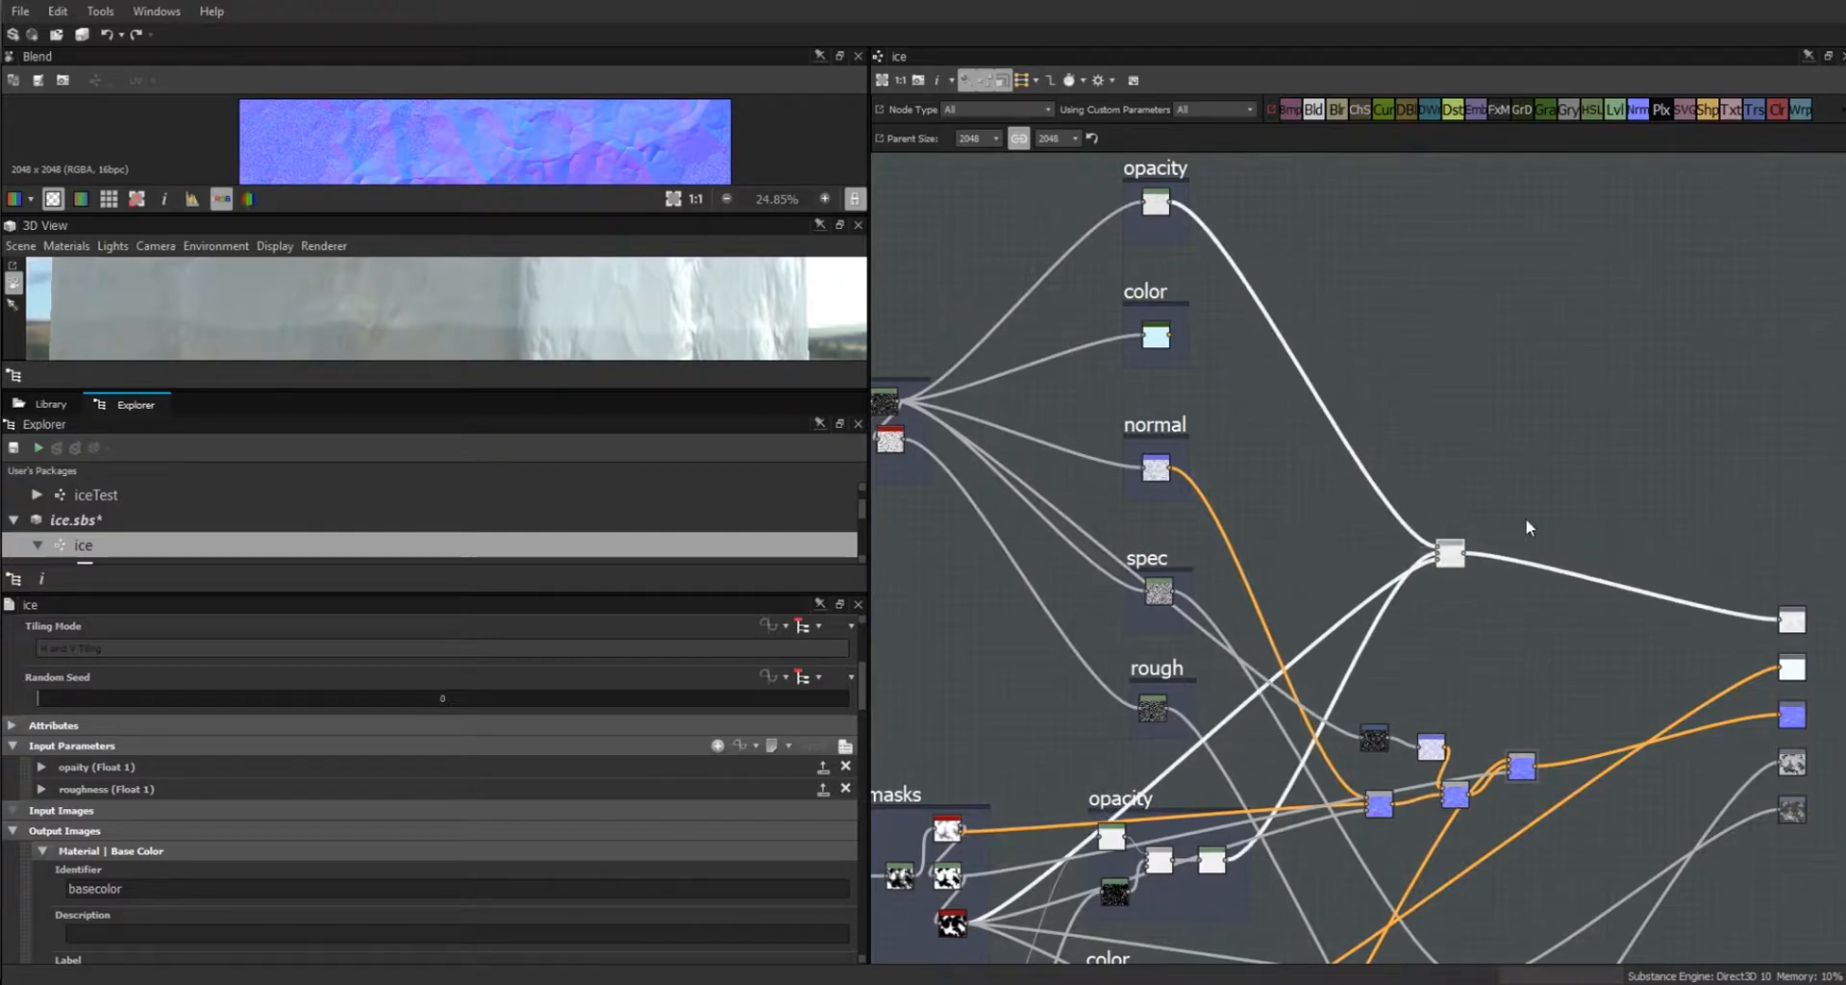
left_click(1577, 580)
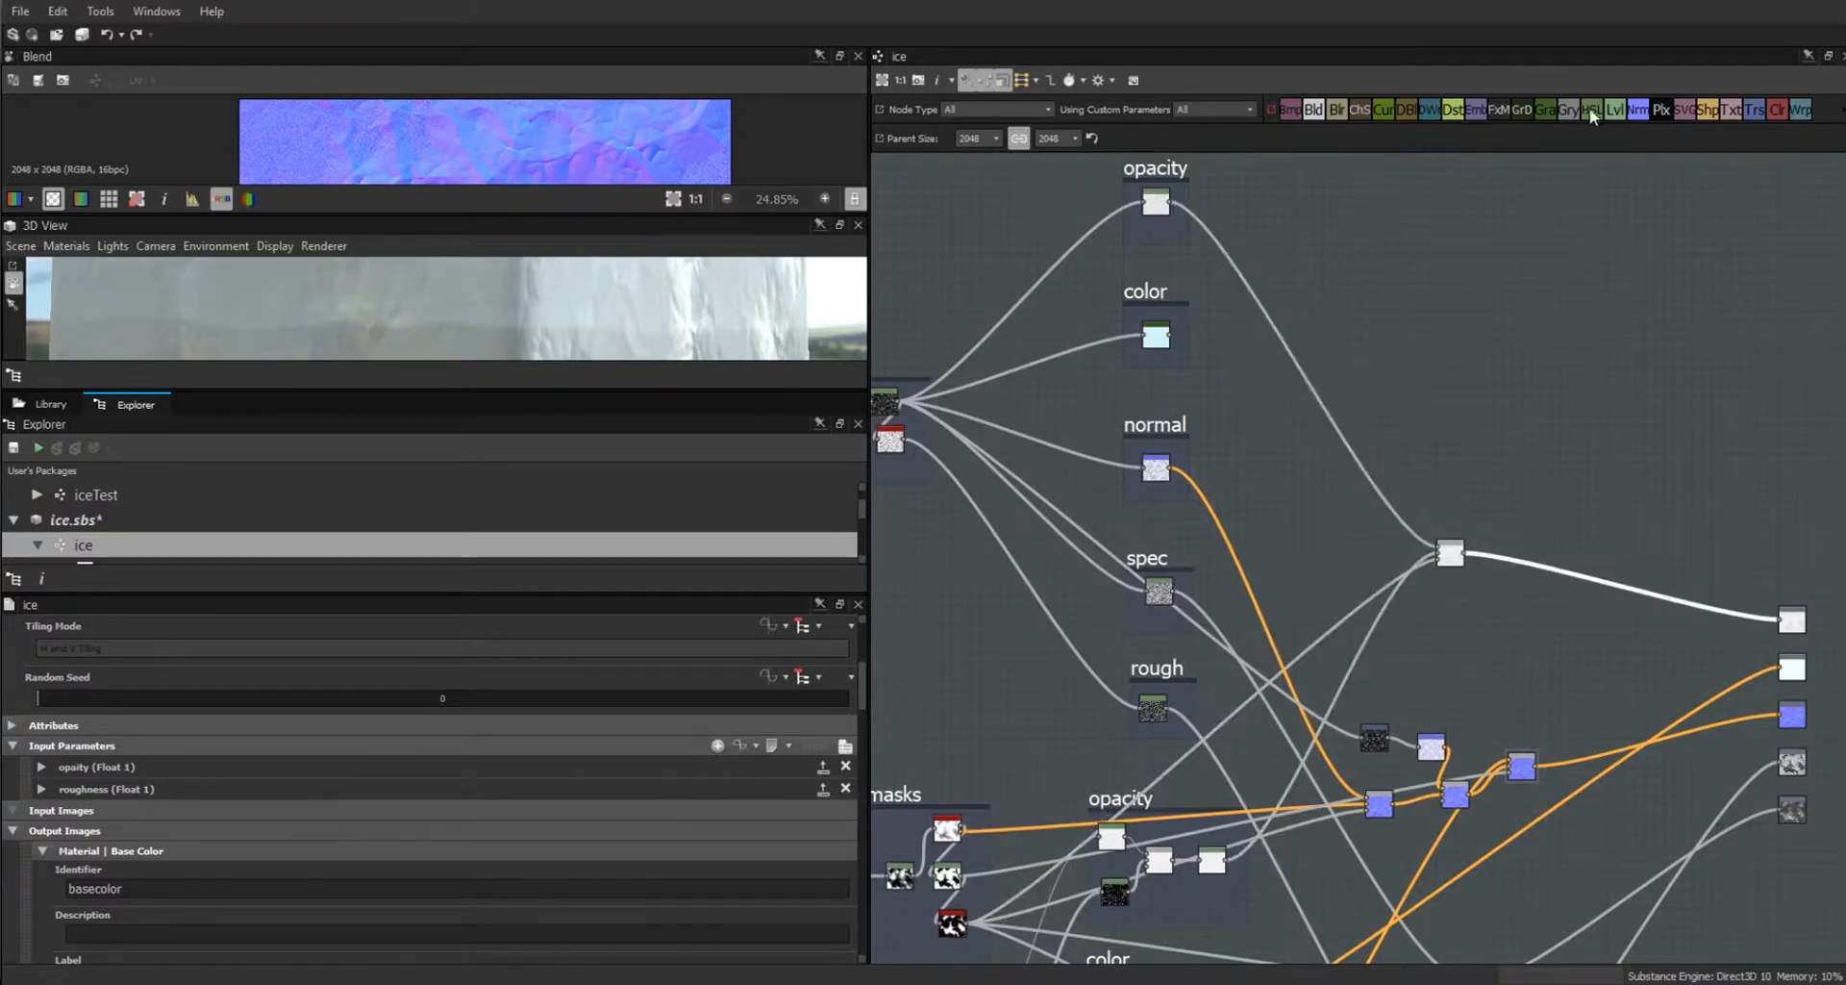
left_click(1616, 110)
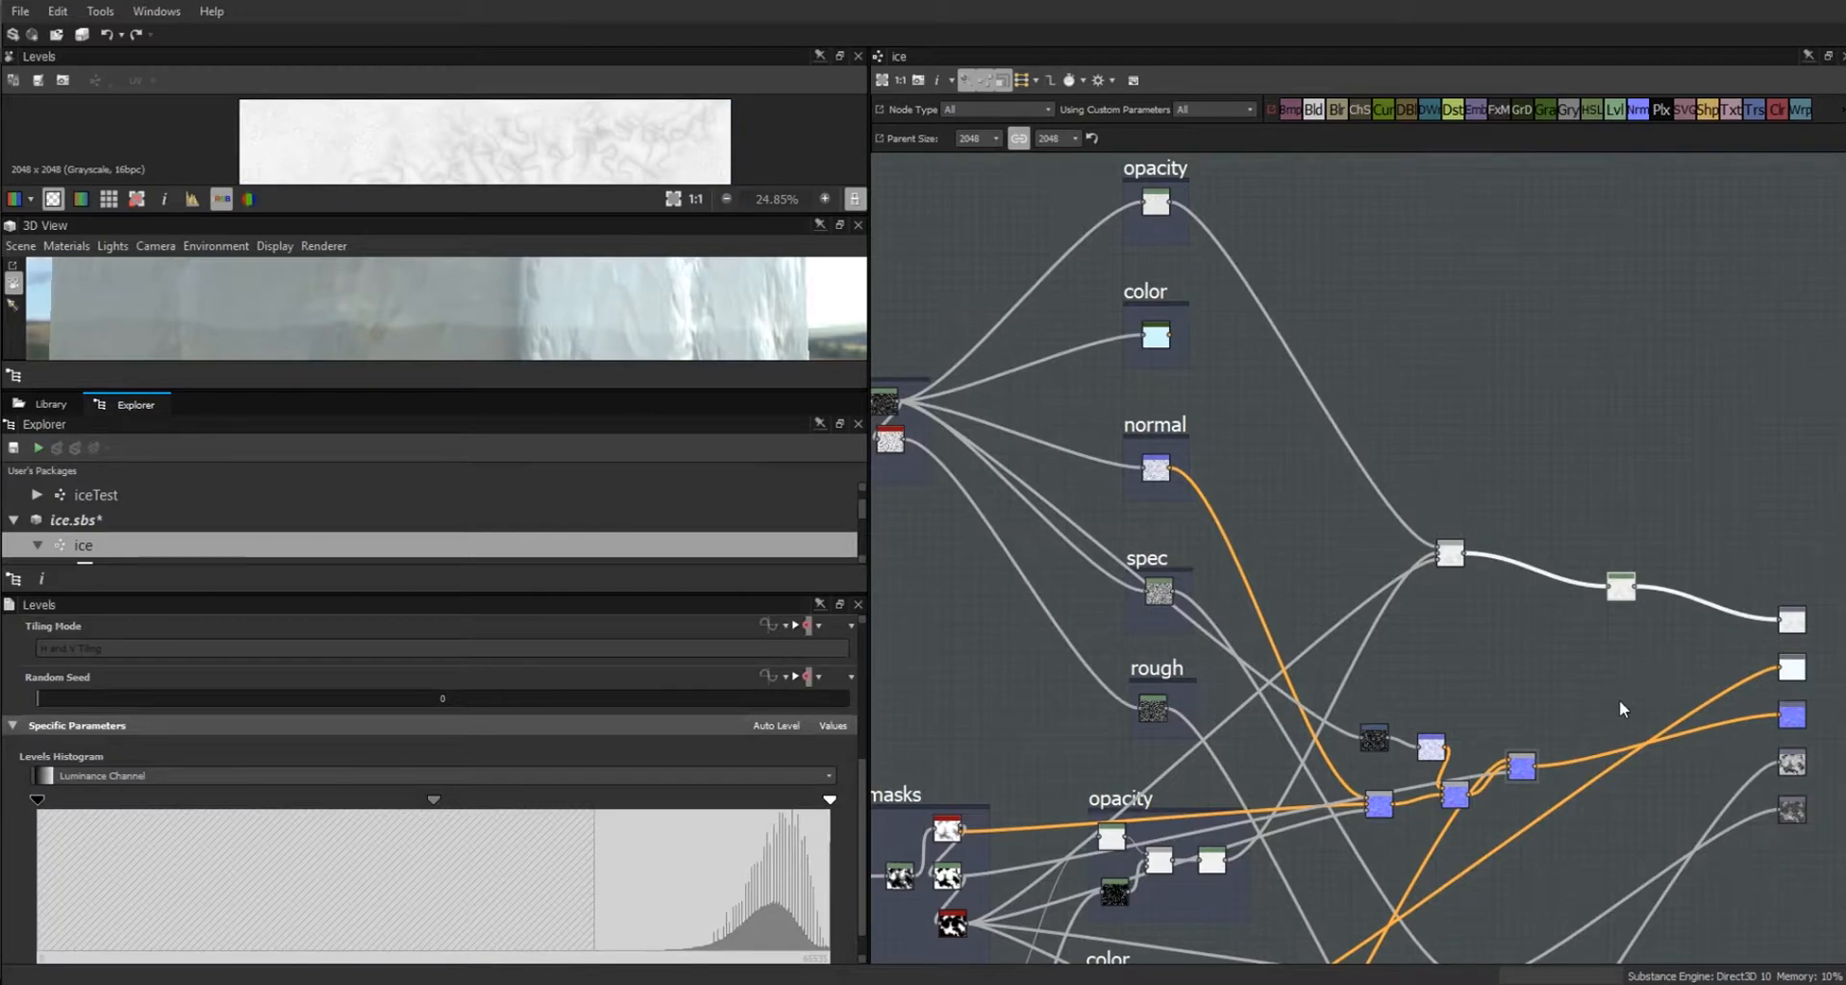
Insert a Levels node between the roughness Blend and the Roughness output, and place it level with that output.
scroll(1619, 702, "down", 1)
middle_click_drag(1620, 701, 1519, 483)
scroll(1517, 482, "up", 1)
left_click(1561, 664)
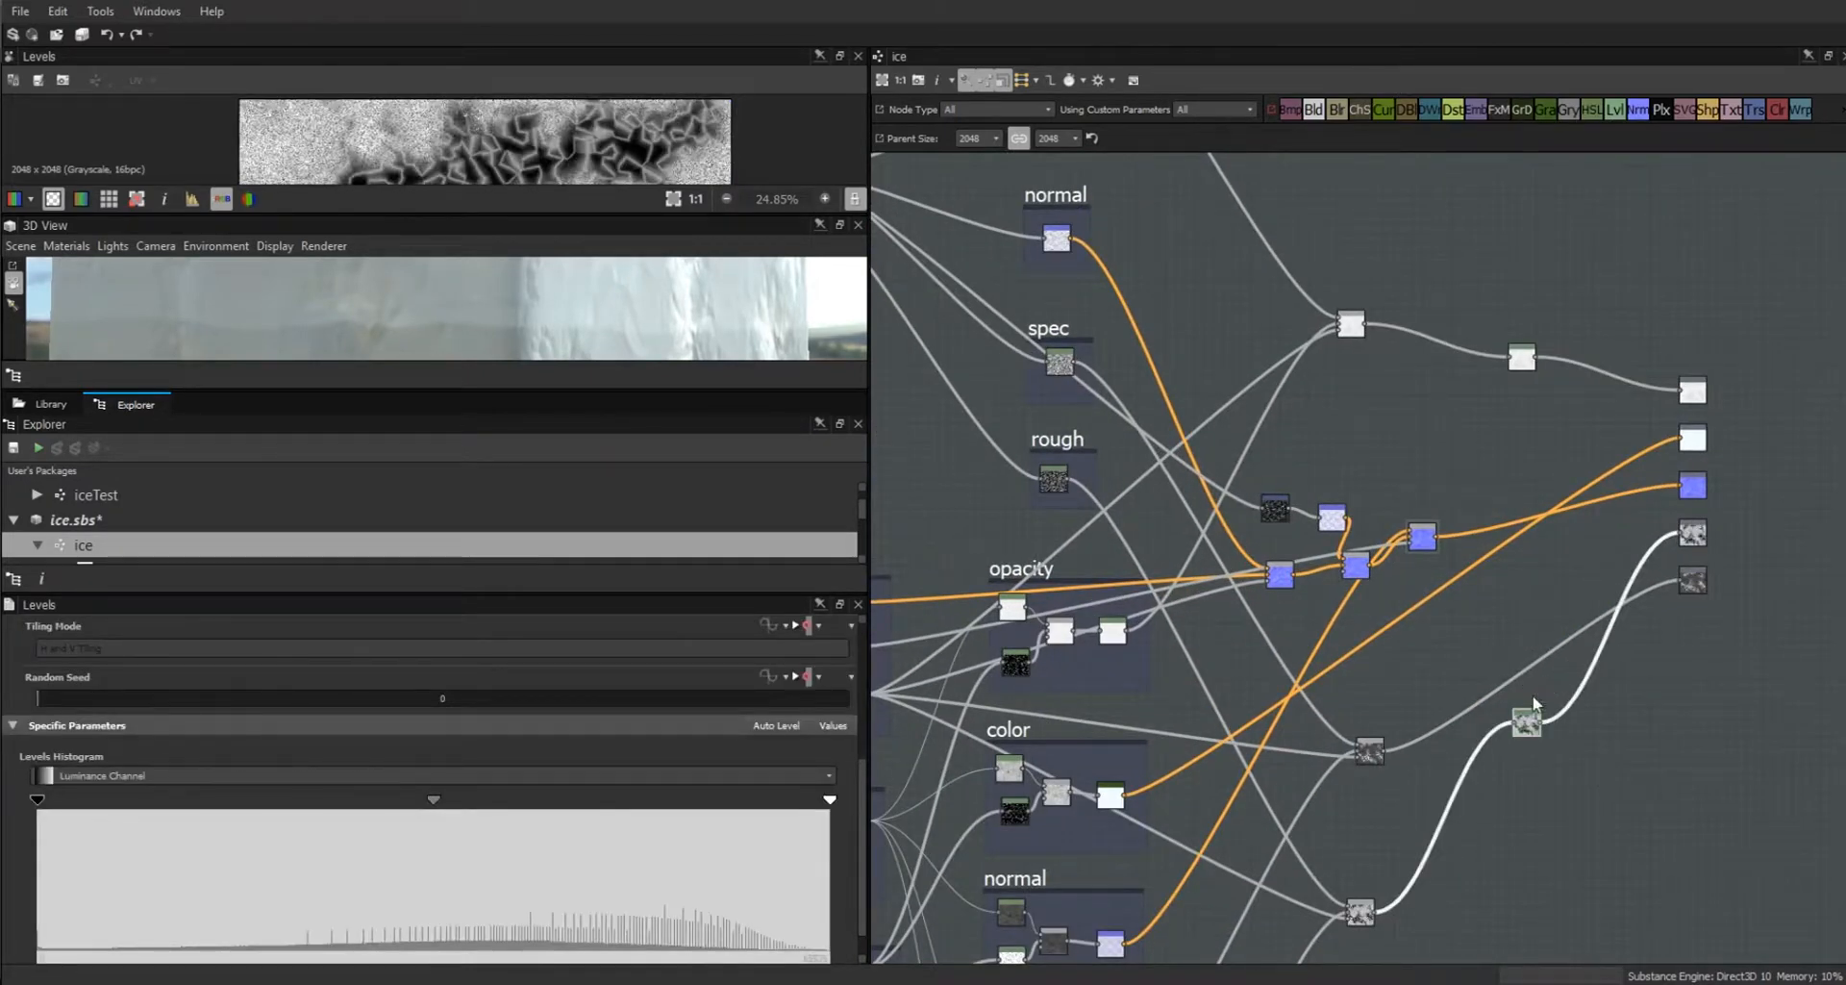
left_click_drag(1533, 714, 1532, 554)
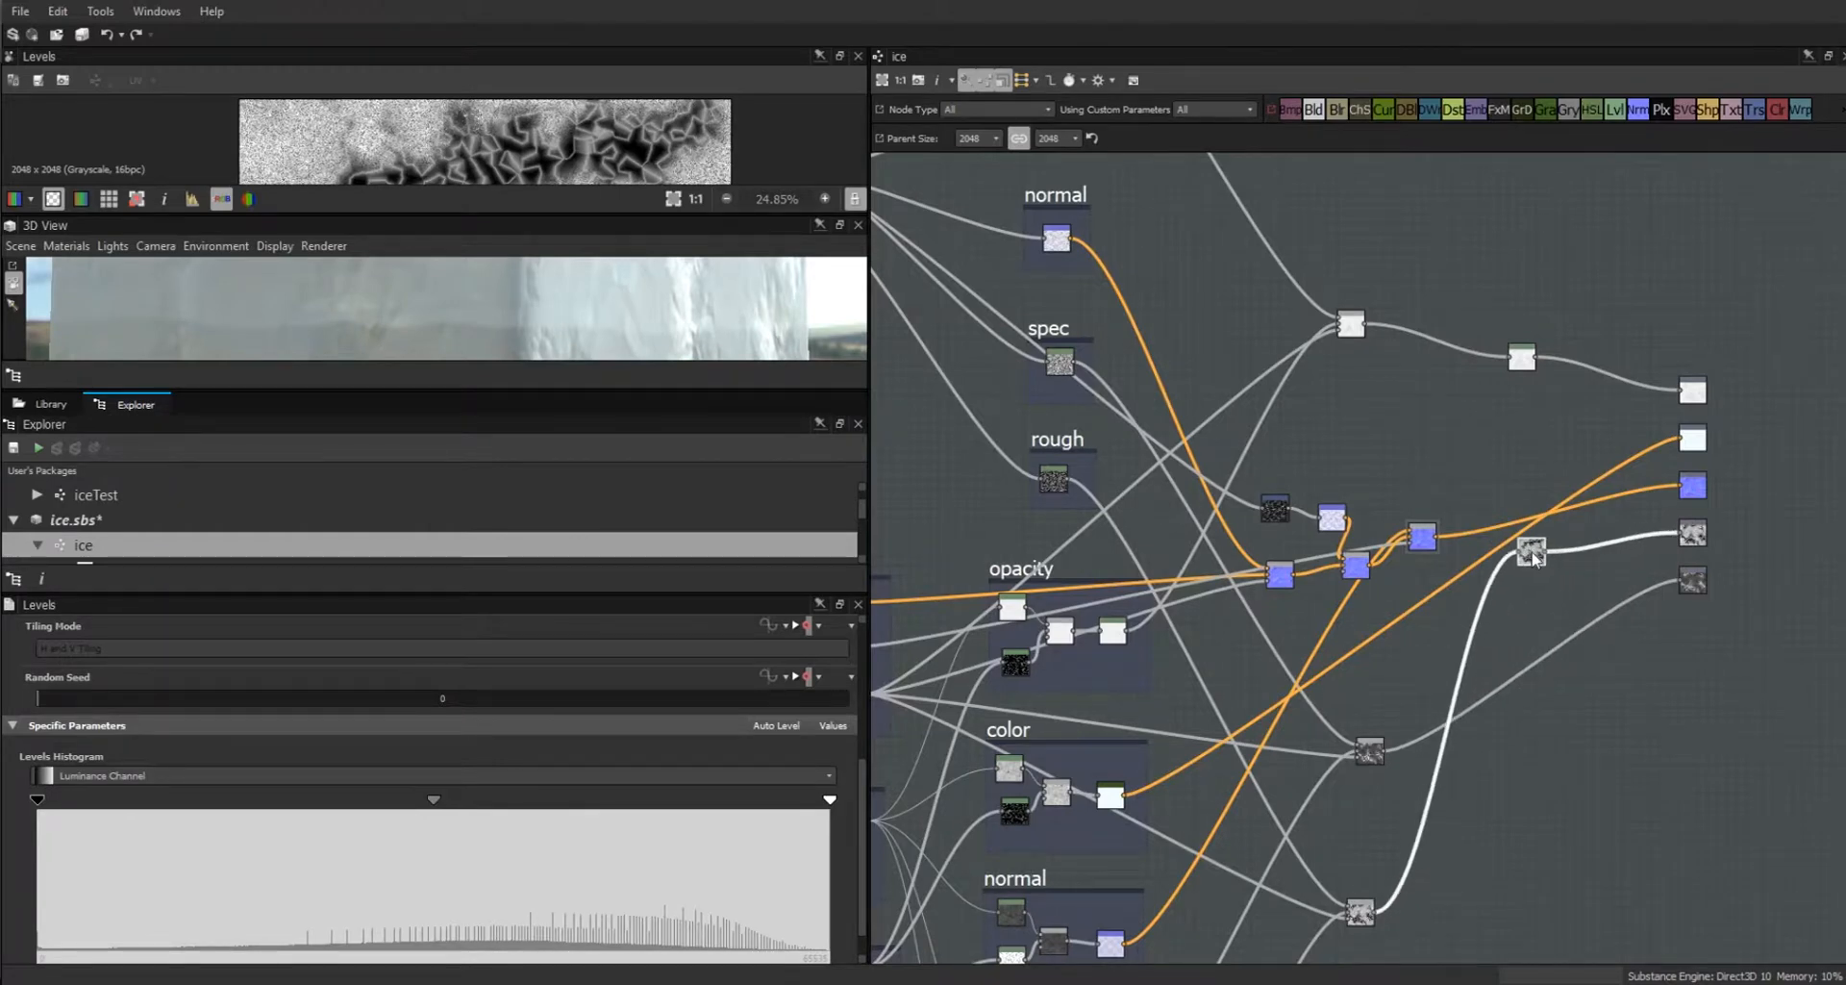
Insert a Levels node between the specular Blend and the specular level output.
left_click(1536, 676)
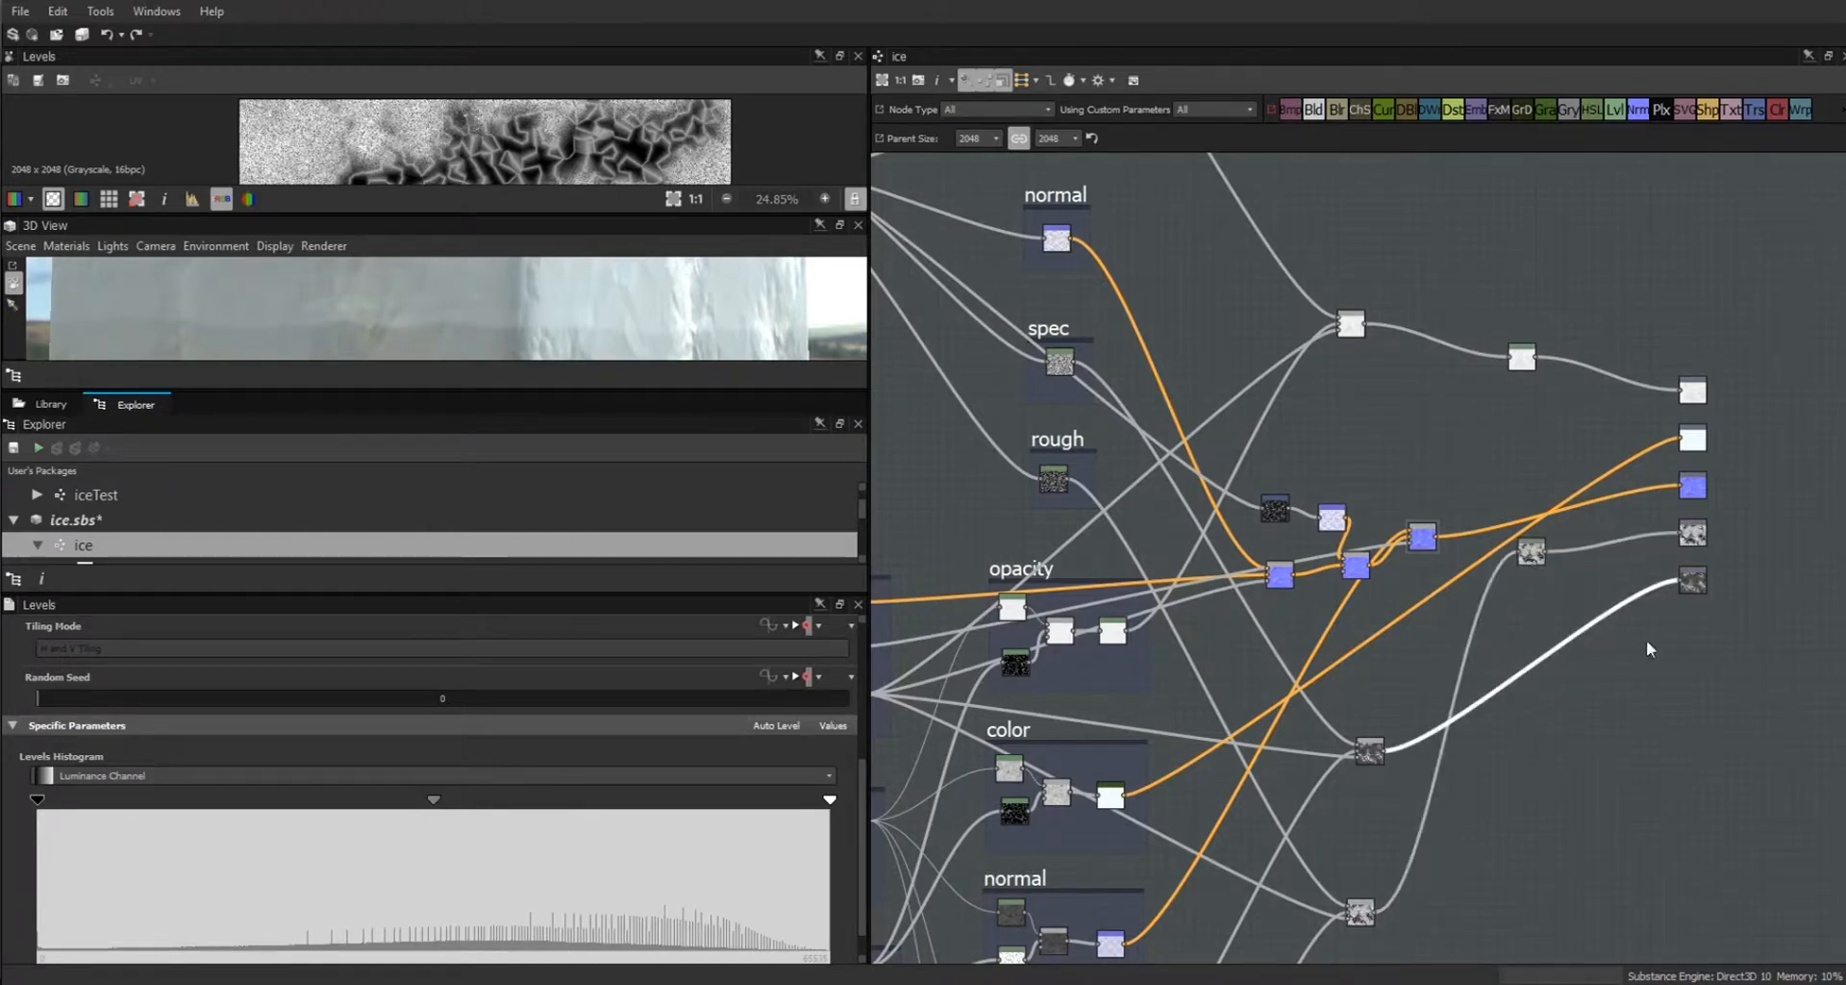
left_click(1616, 108)
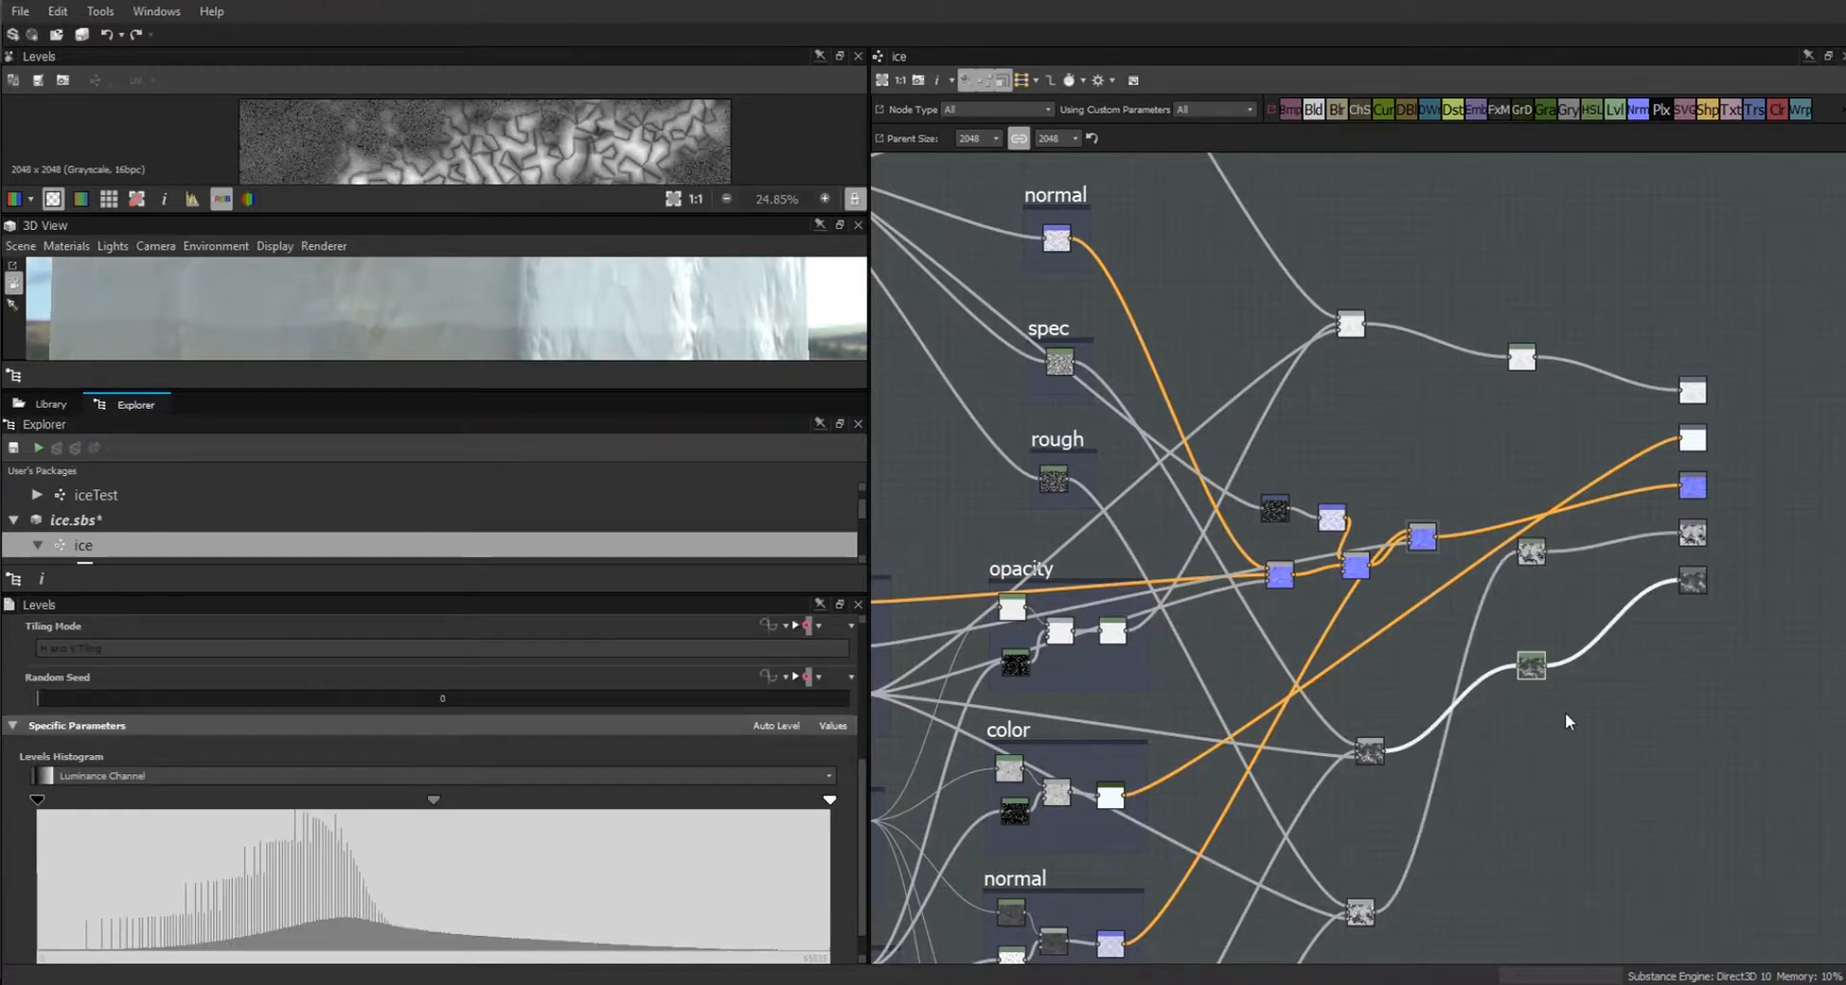
middle_click_drag(1622, 813, 1415, 802)
left_click(1325, 346)
left_click_drag(1325, 354, 1325, 364)
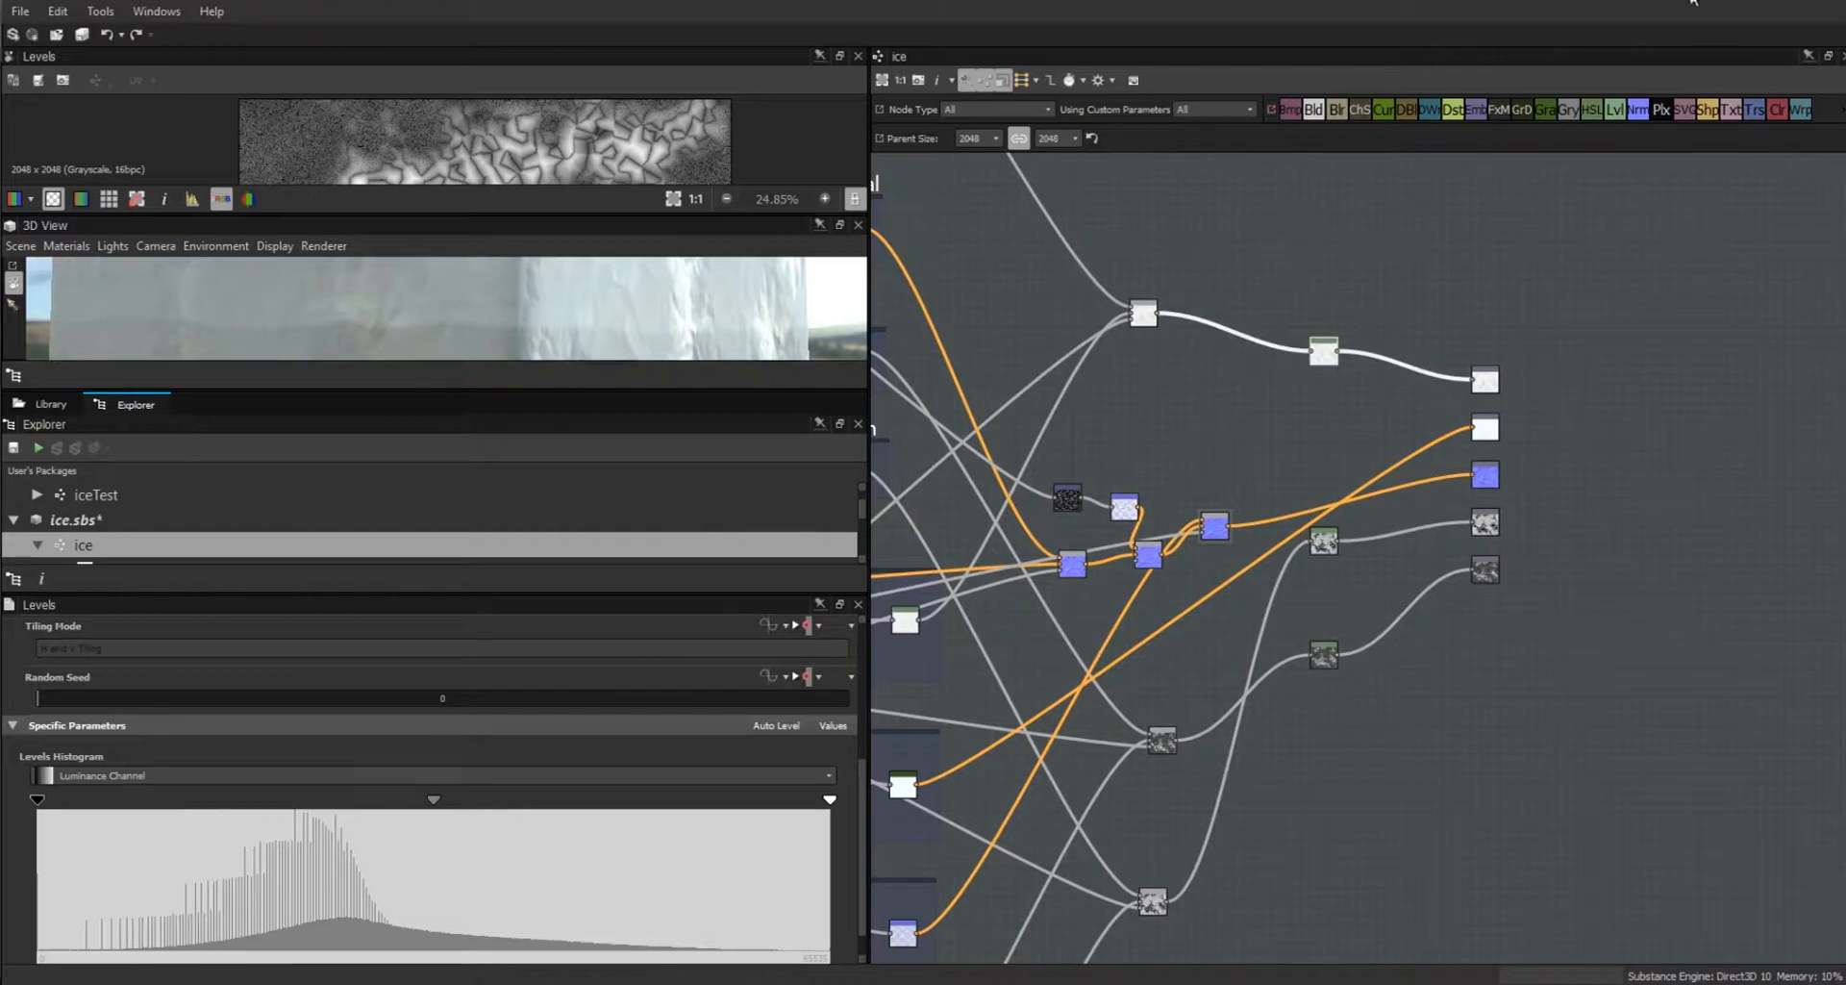
Drive Level Out High of the Levels node before the Roughness output with the roughness input parameter.
left_click(1326, 658)
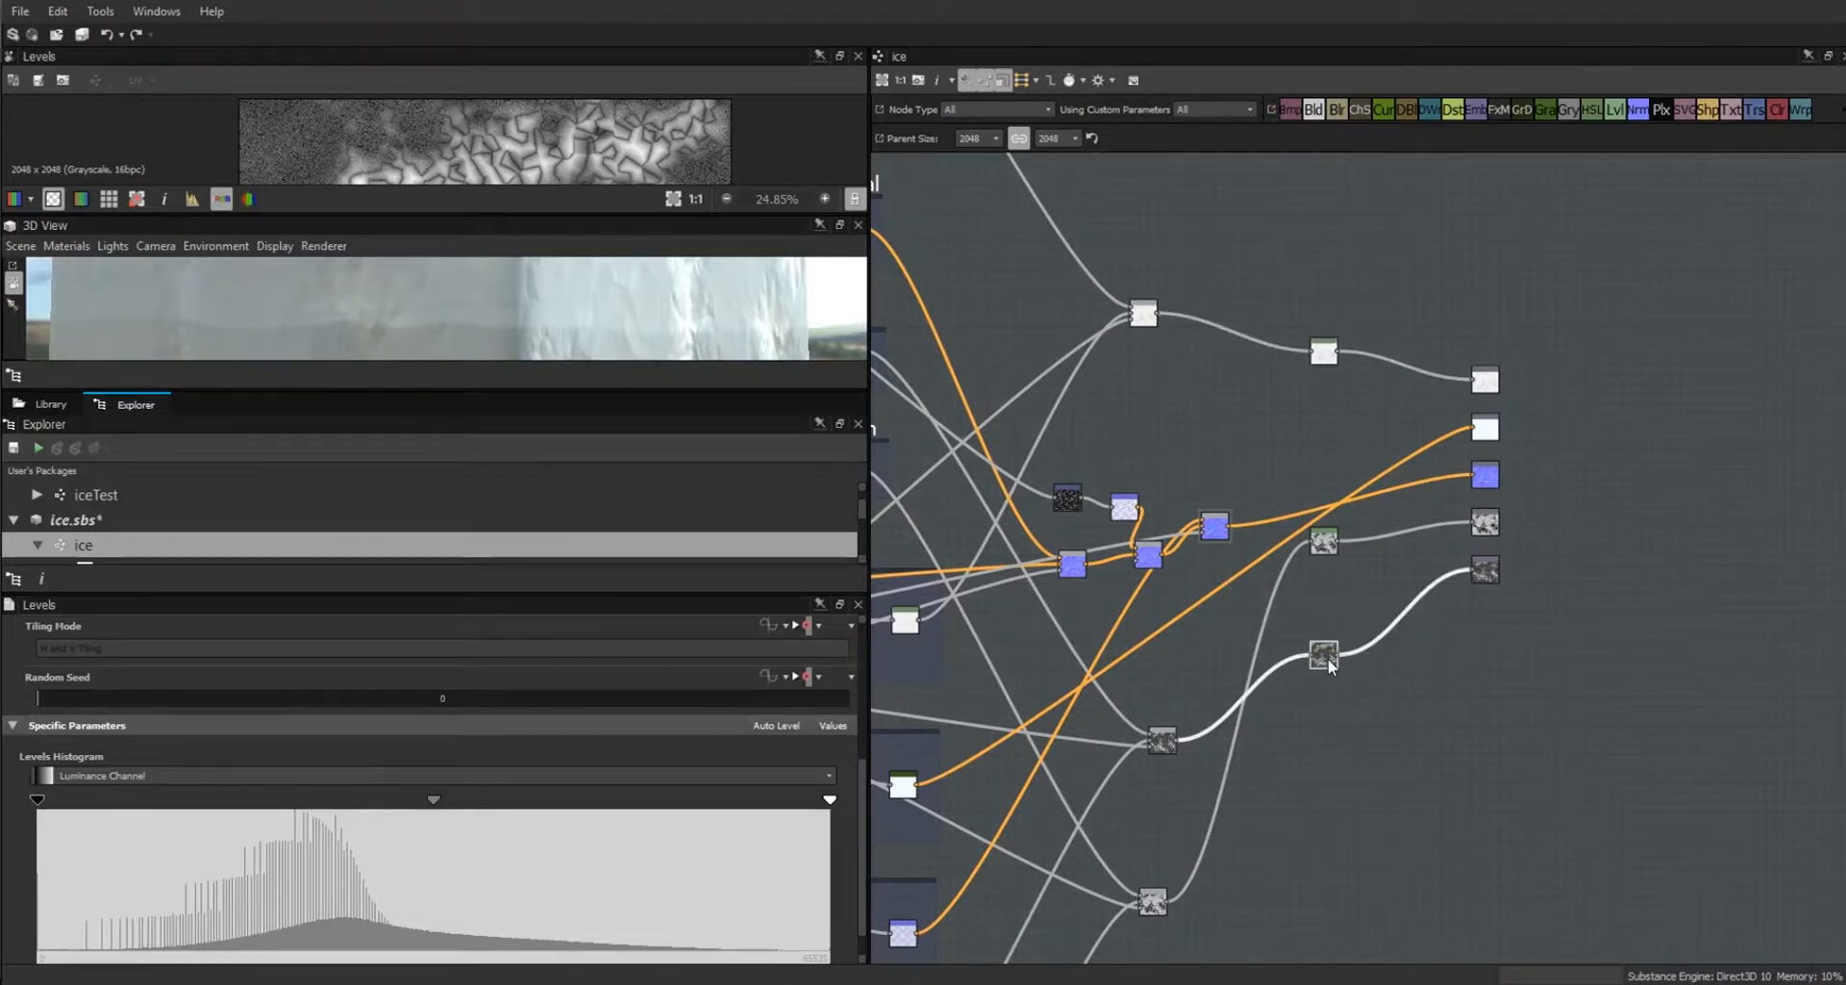
key("f")
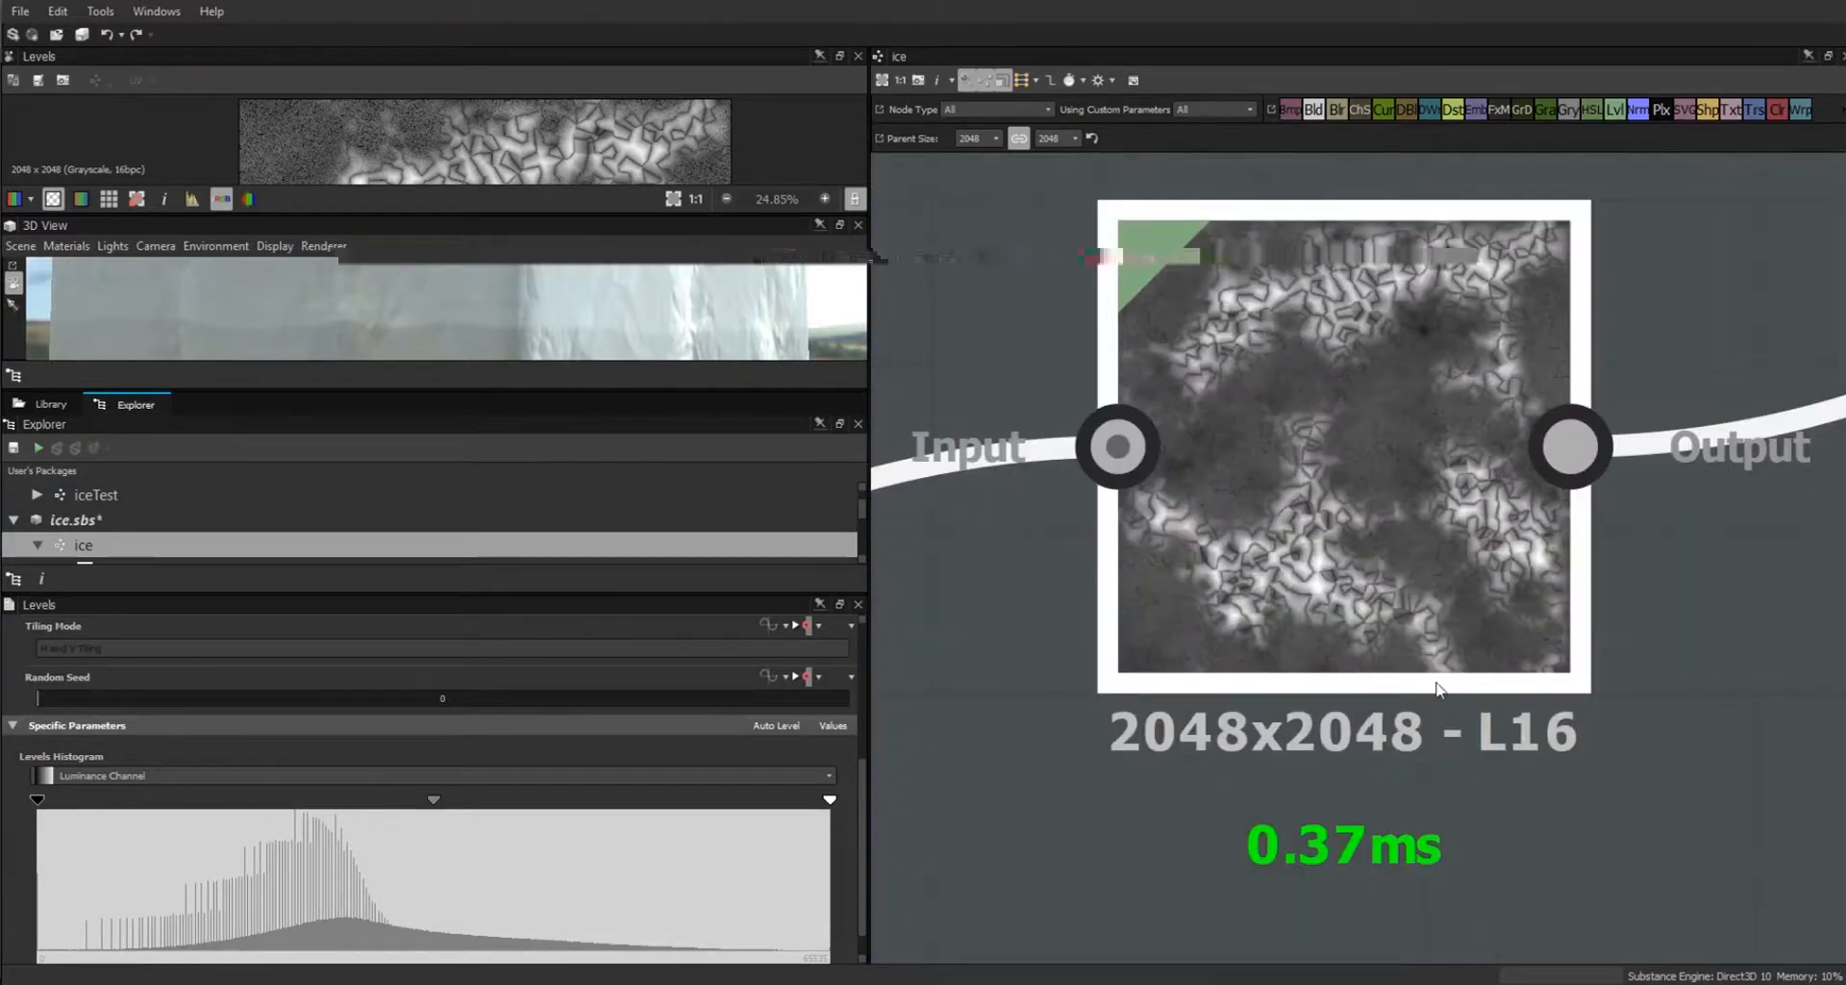
scroll(1623, 874, "down", 5)
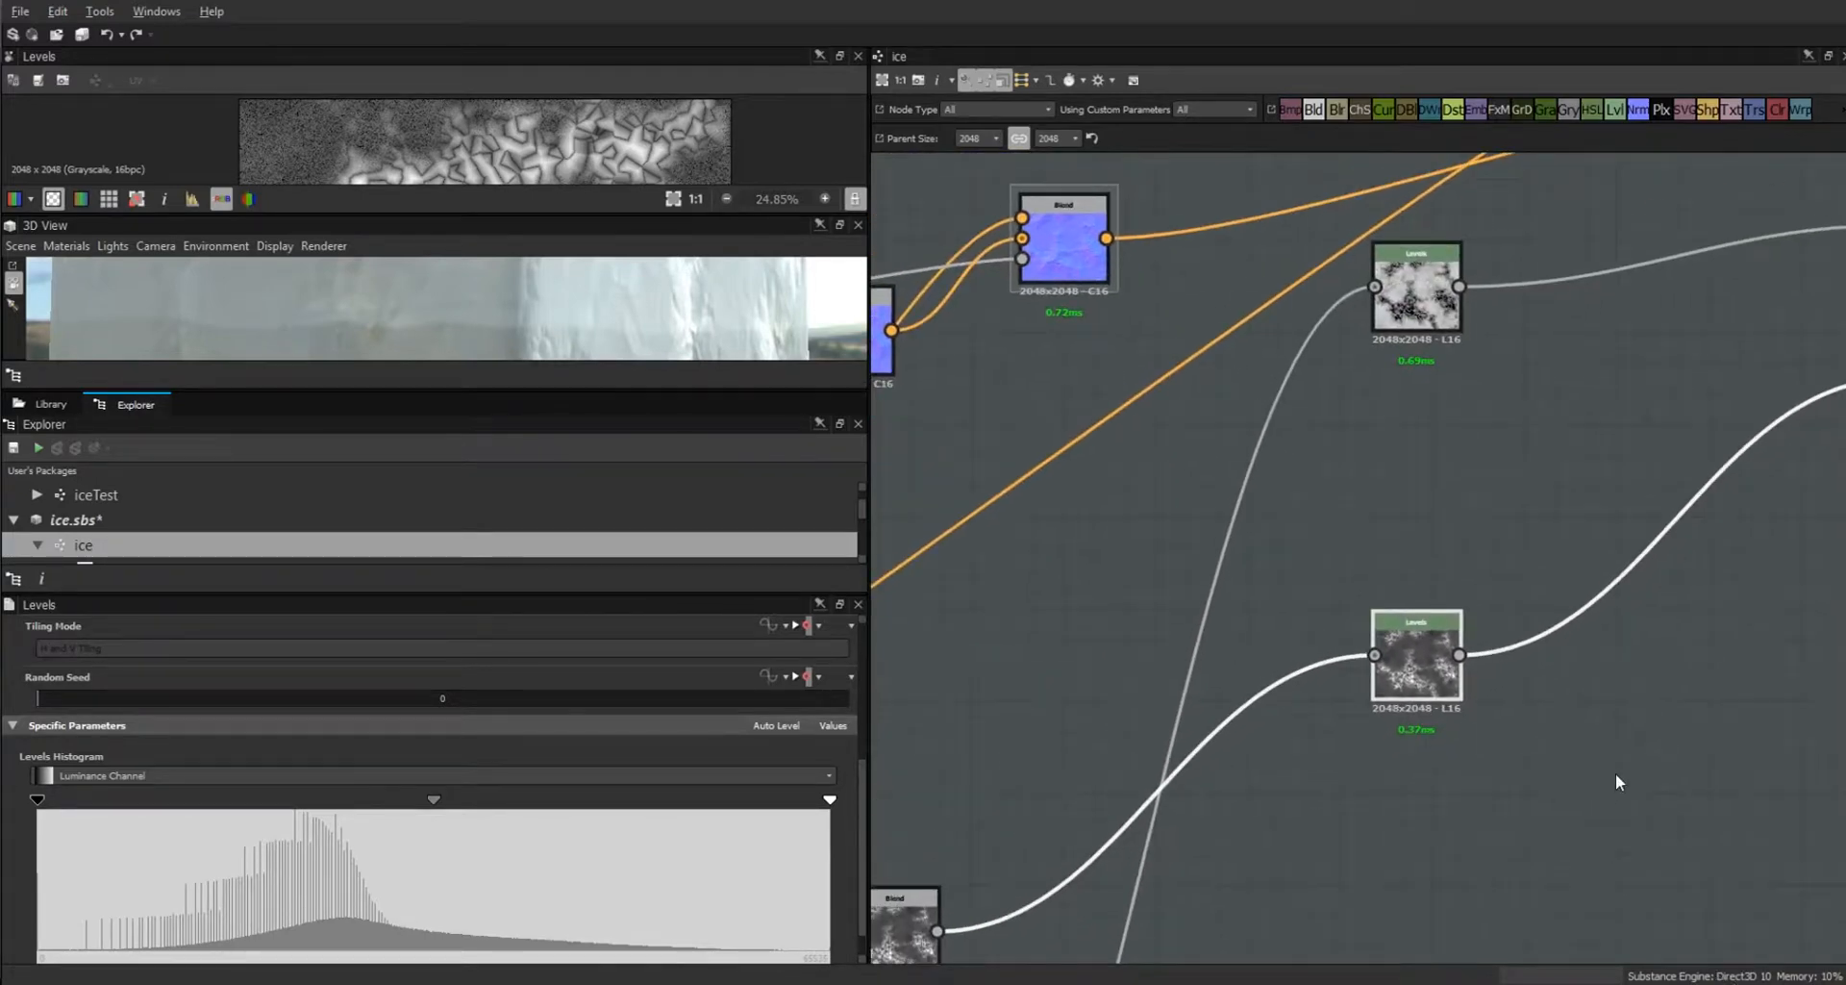
middle_click_drag(1618, 772, 1316, 814)
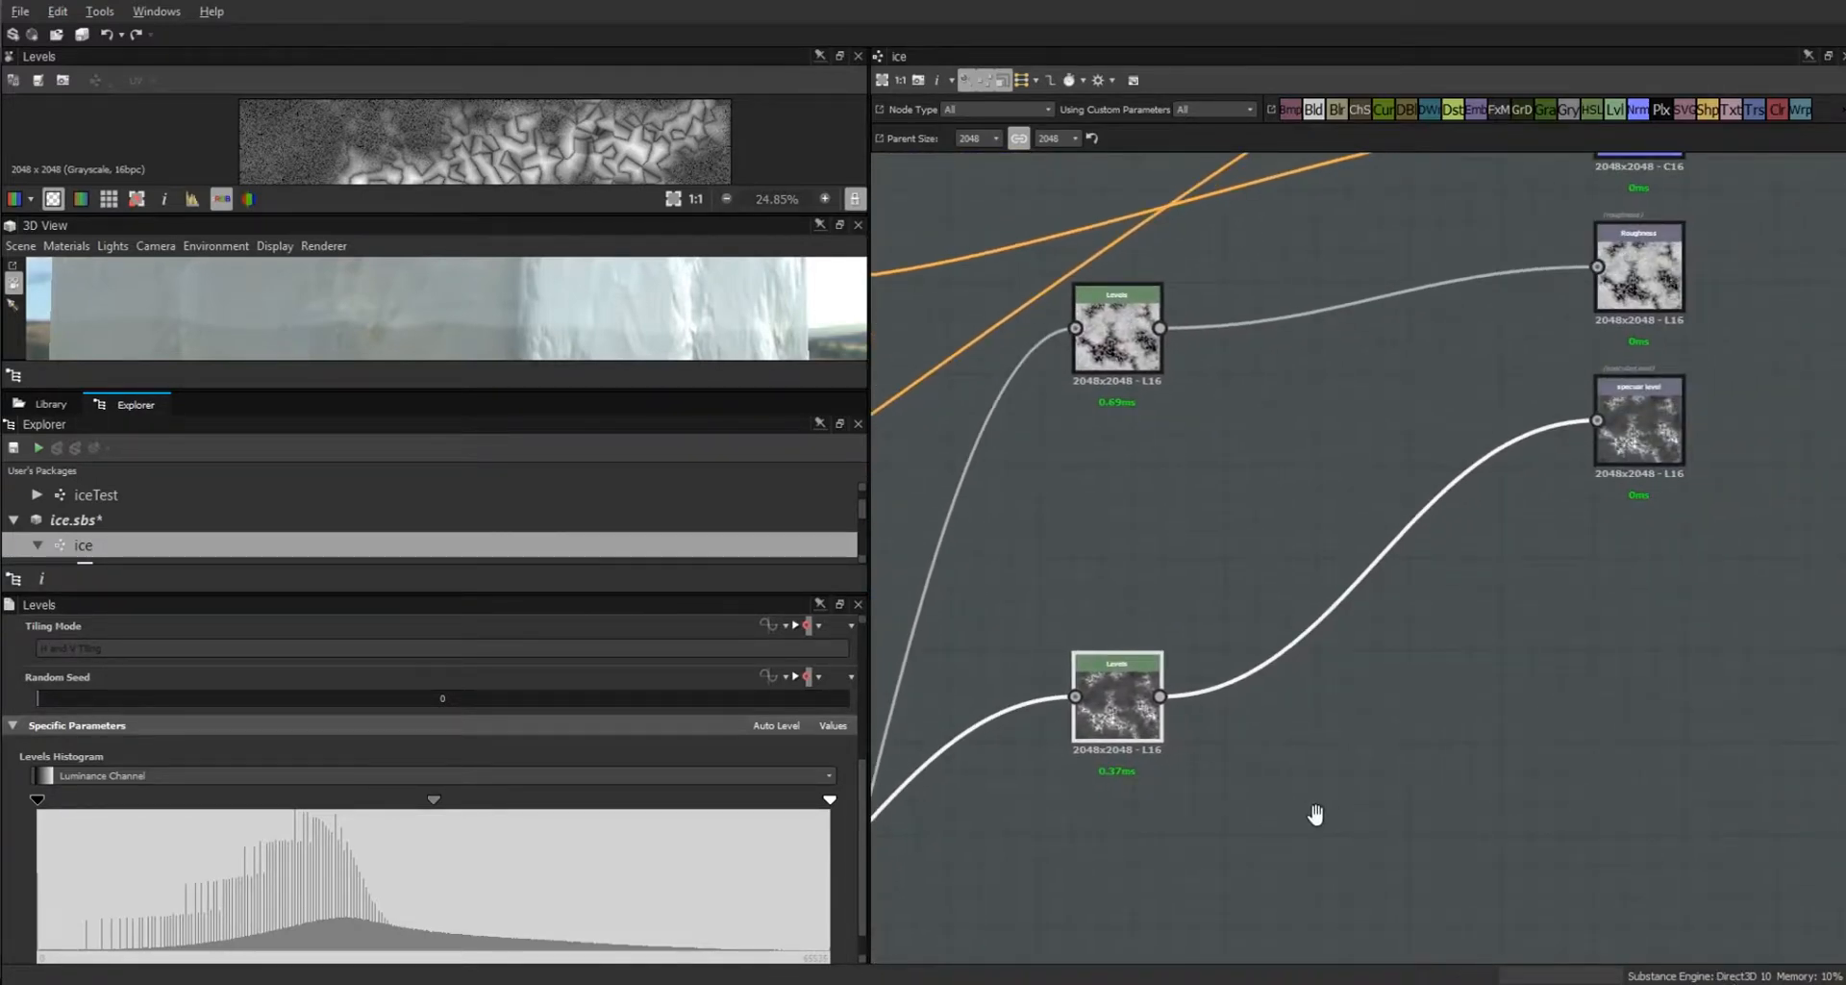
left_click(1105, 333)
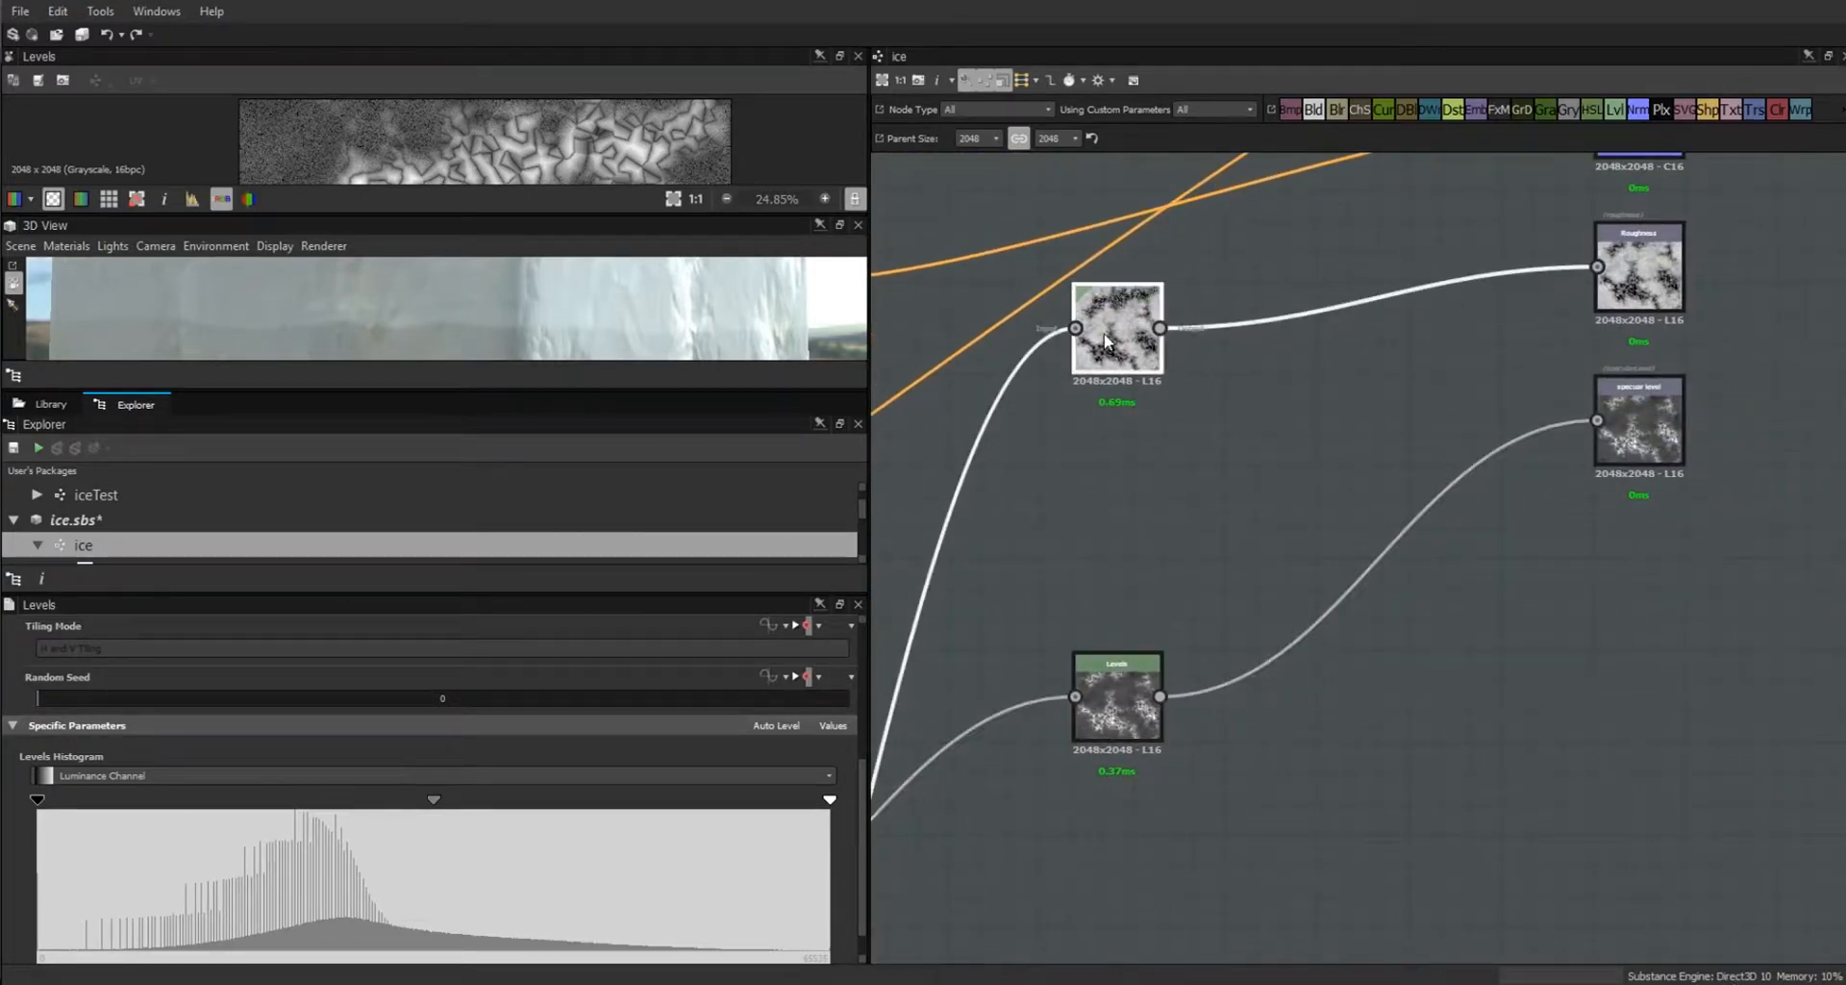
middle_click_drag(1154, 495, 1366, 740)
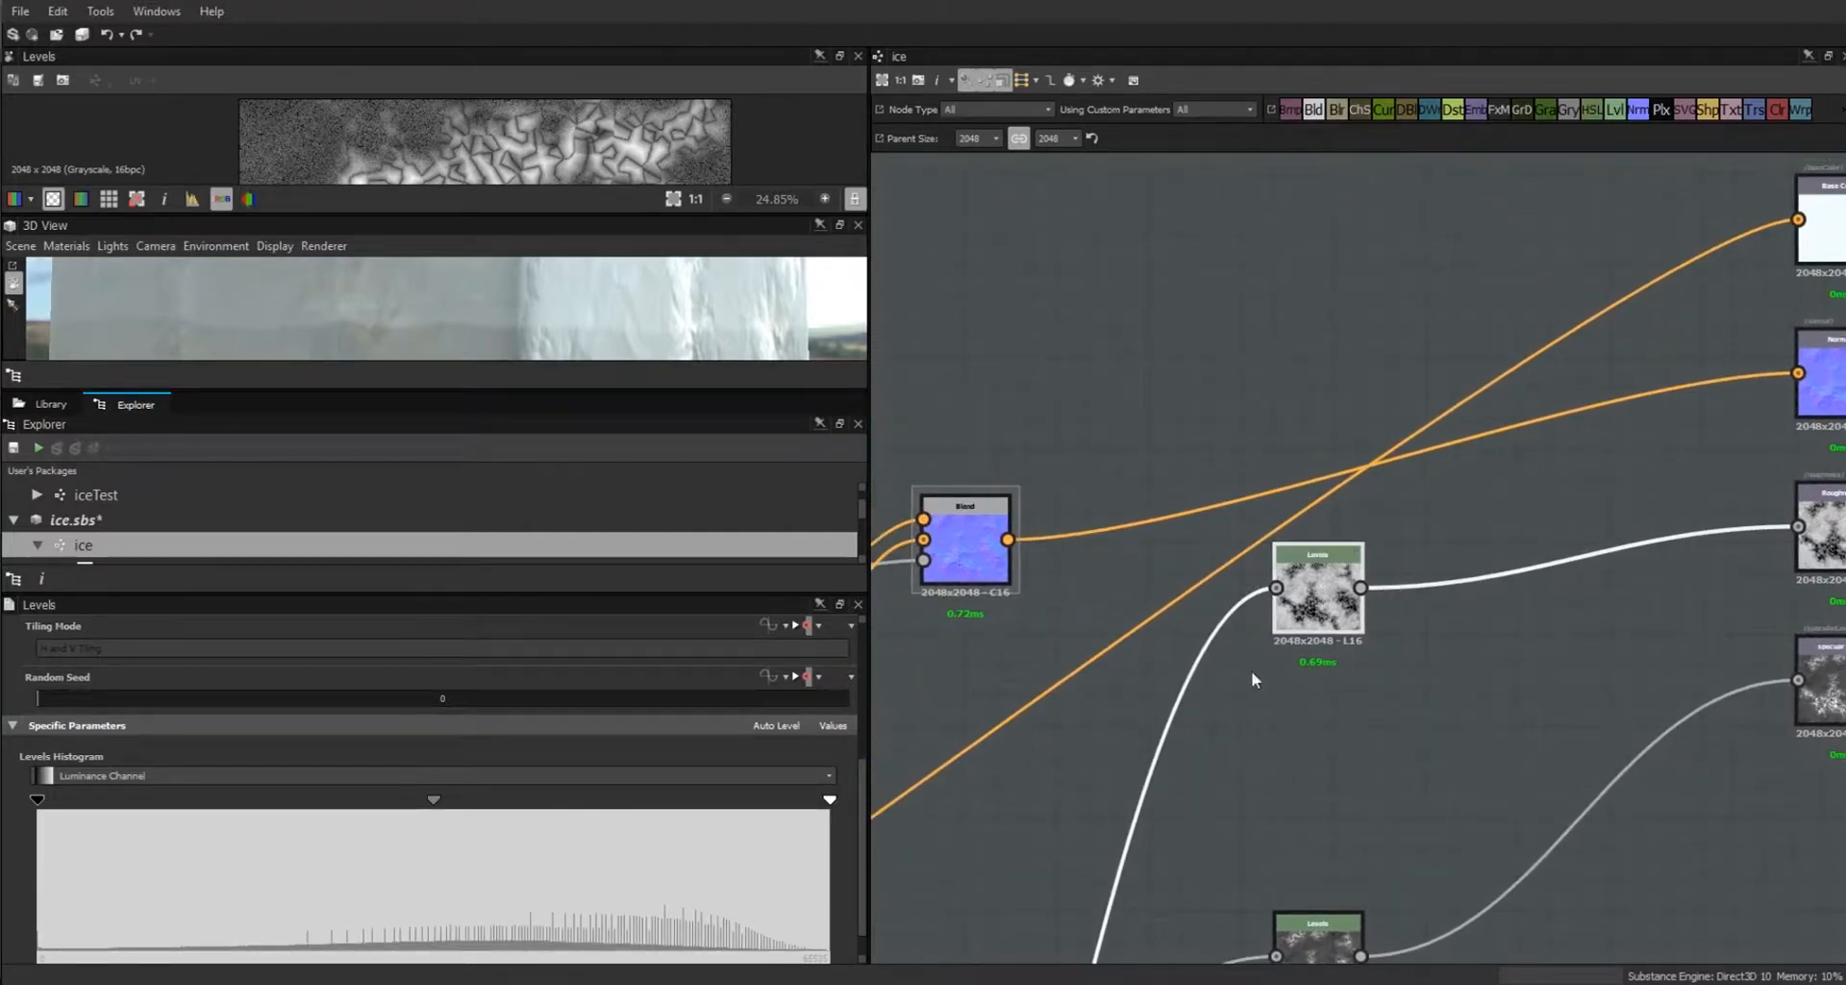
scroll(864, 908, "down", 2)
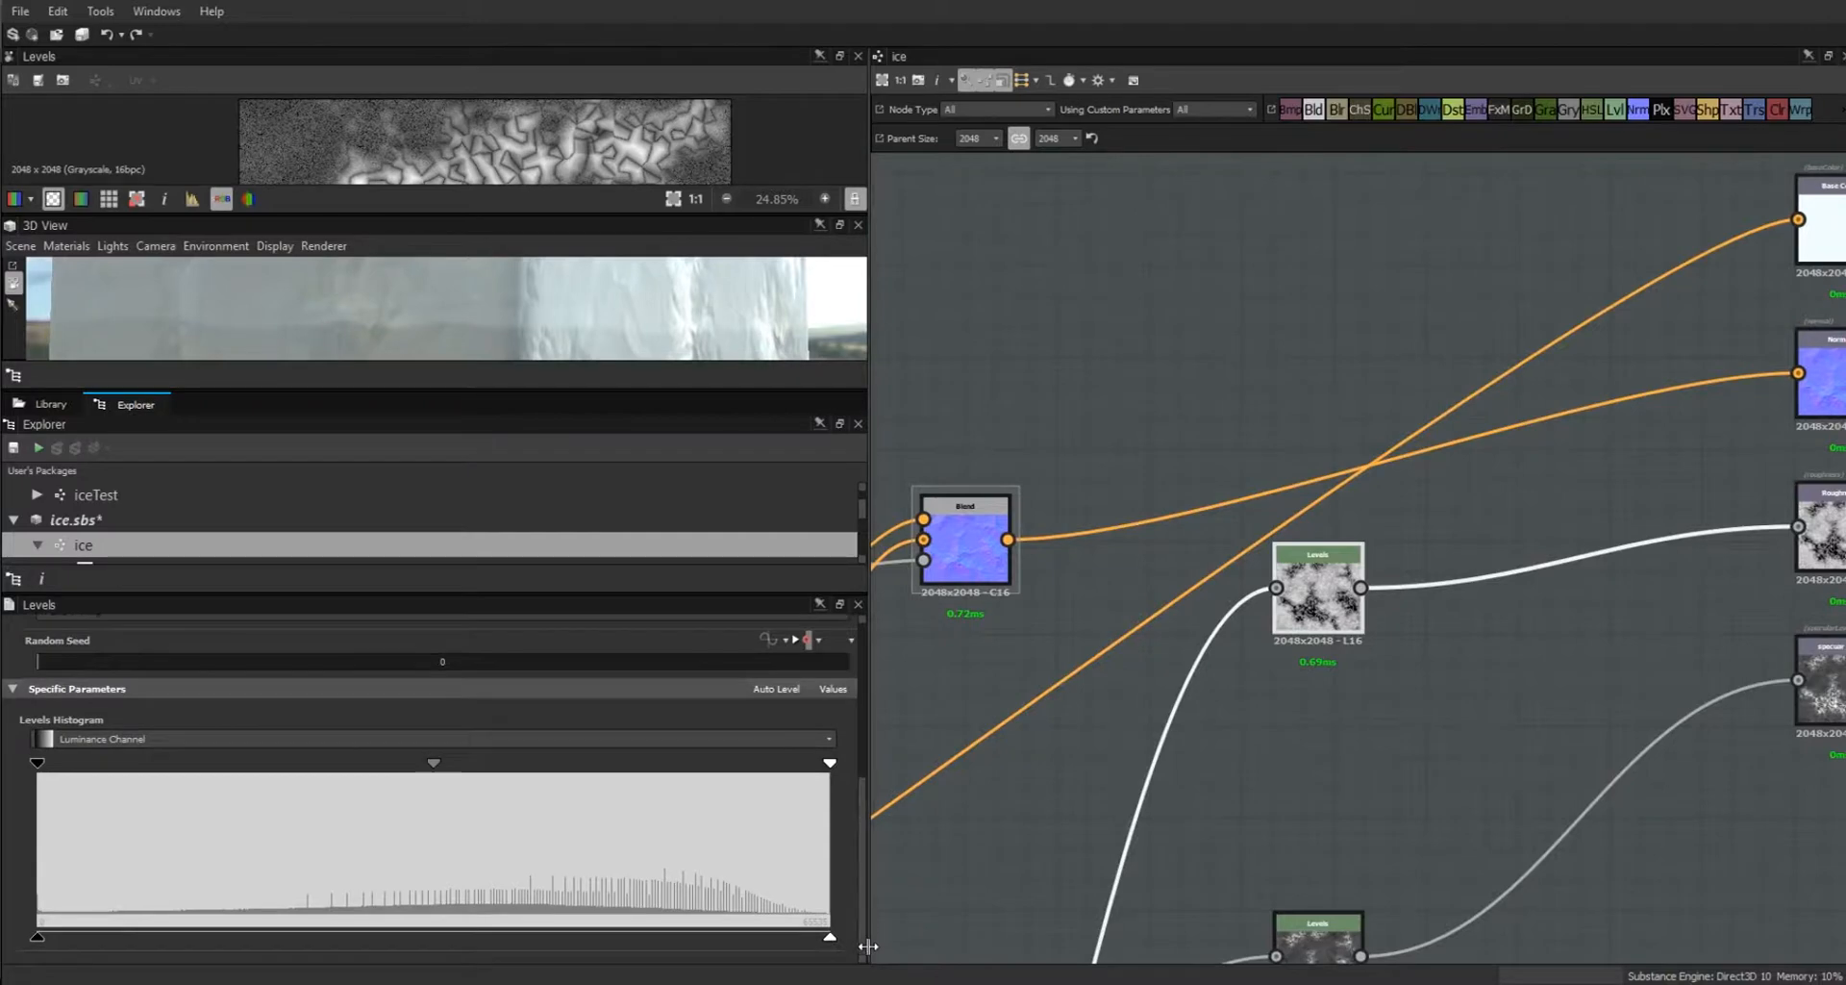
mouse_move(830, 937)
left_mouse_down()
mouse_move(198, 940)
mouse_move(887, 944)
mouse_move(691, 942)
mouse_move(831, 931)
left_mouse_up()
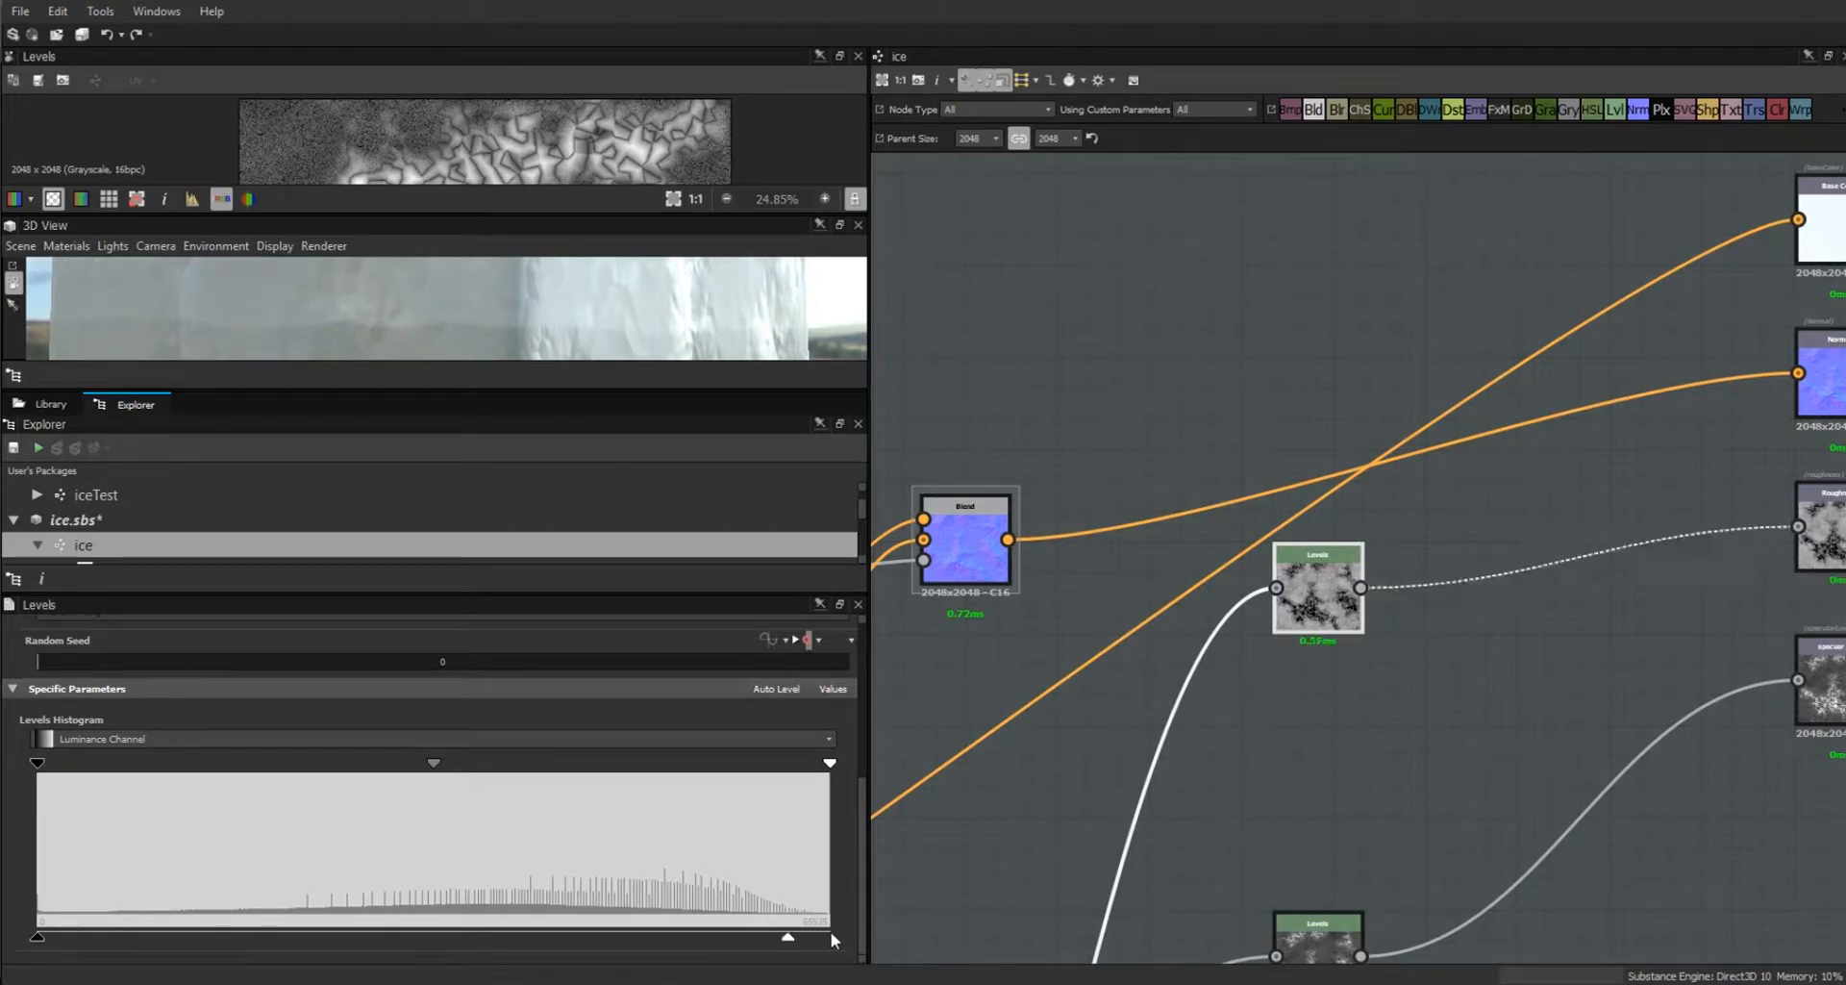
left_click(835, 690)
left_click_drag(864, 788, 862, 869)
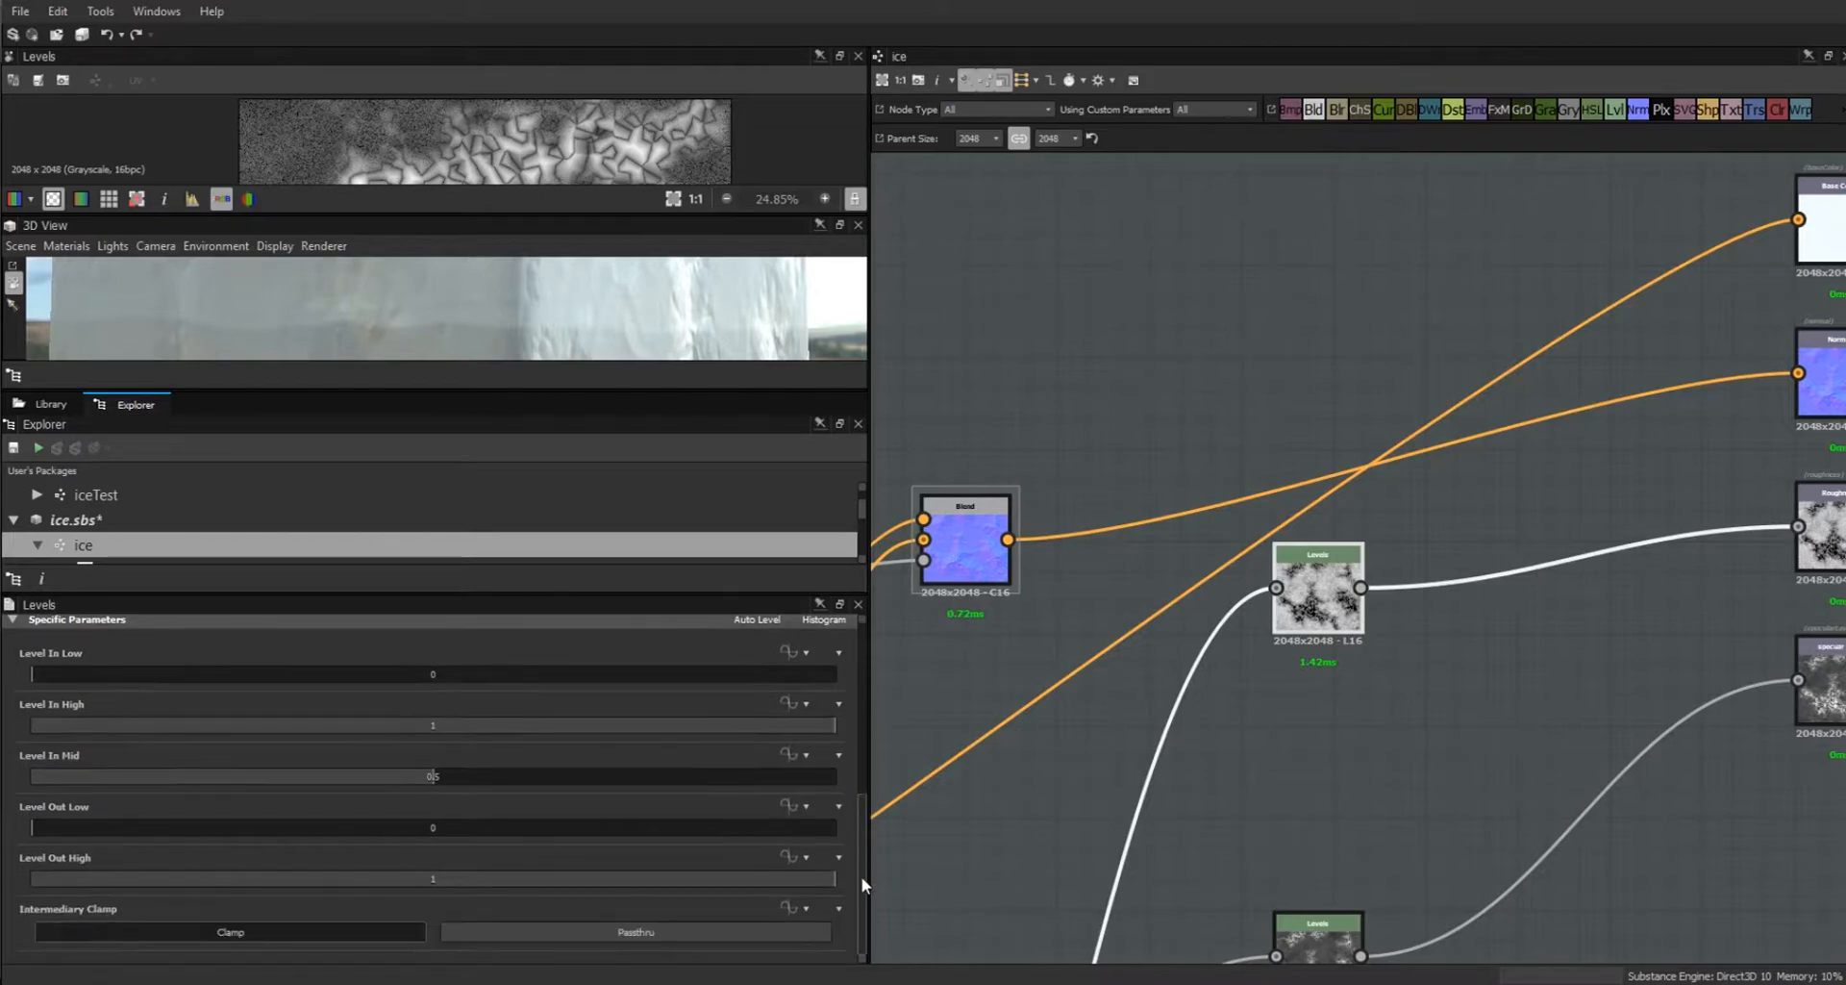
left_click(790, 856)
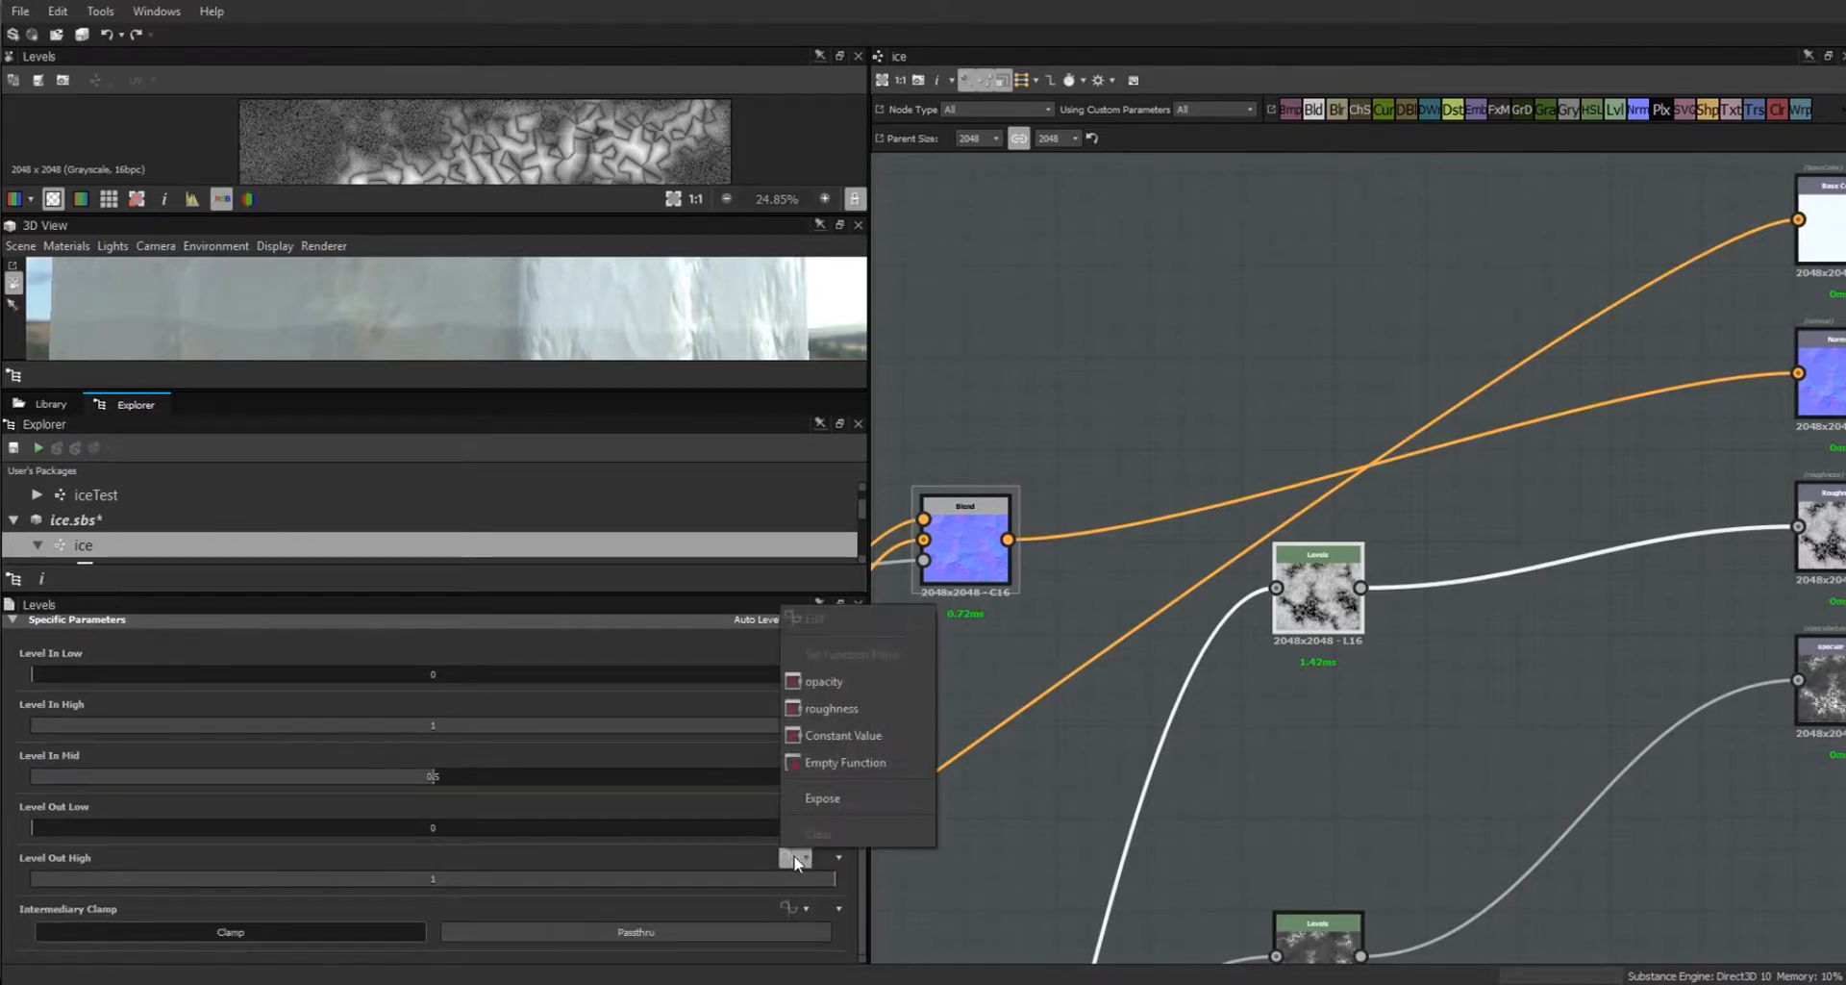
left_click(844, 706)
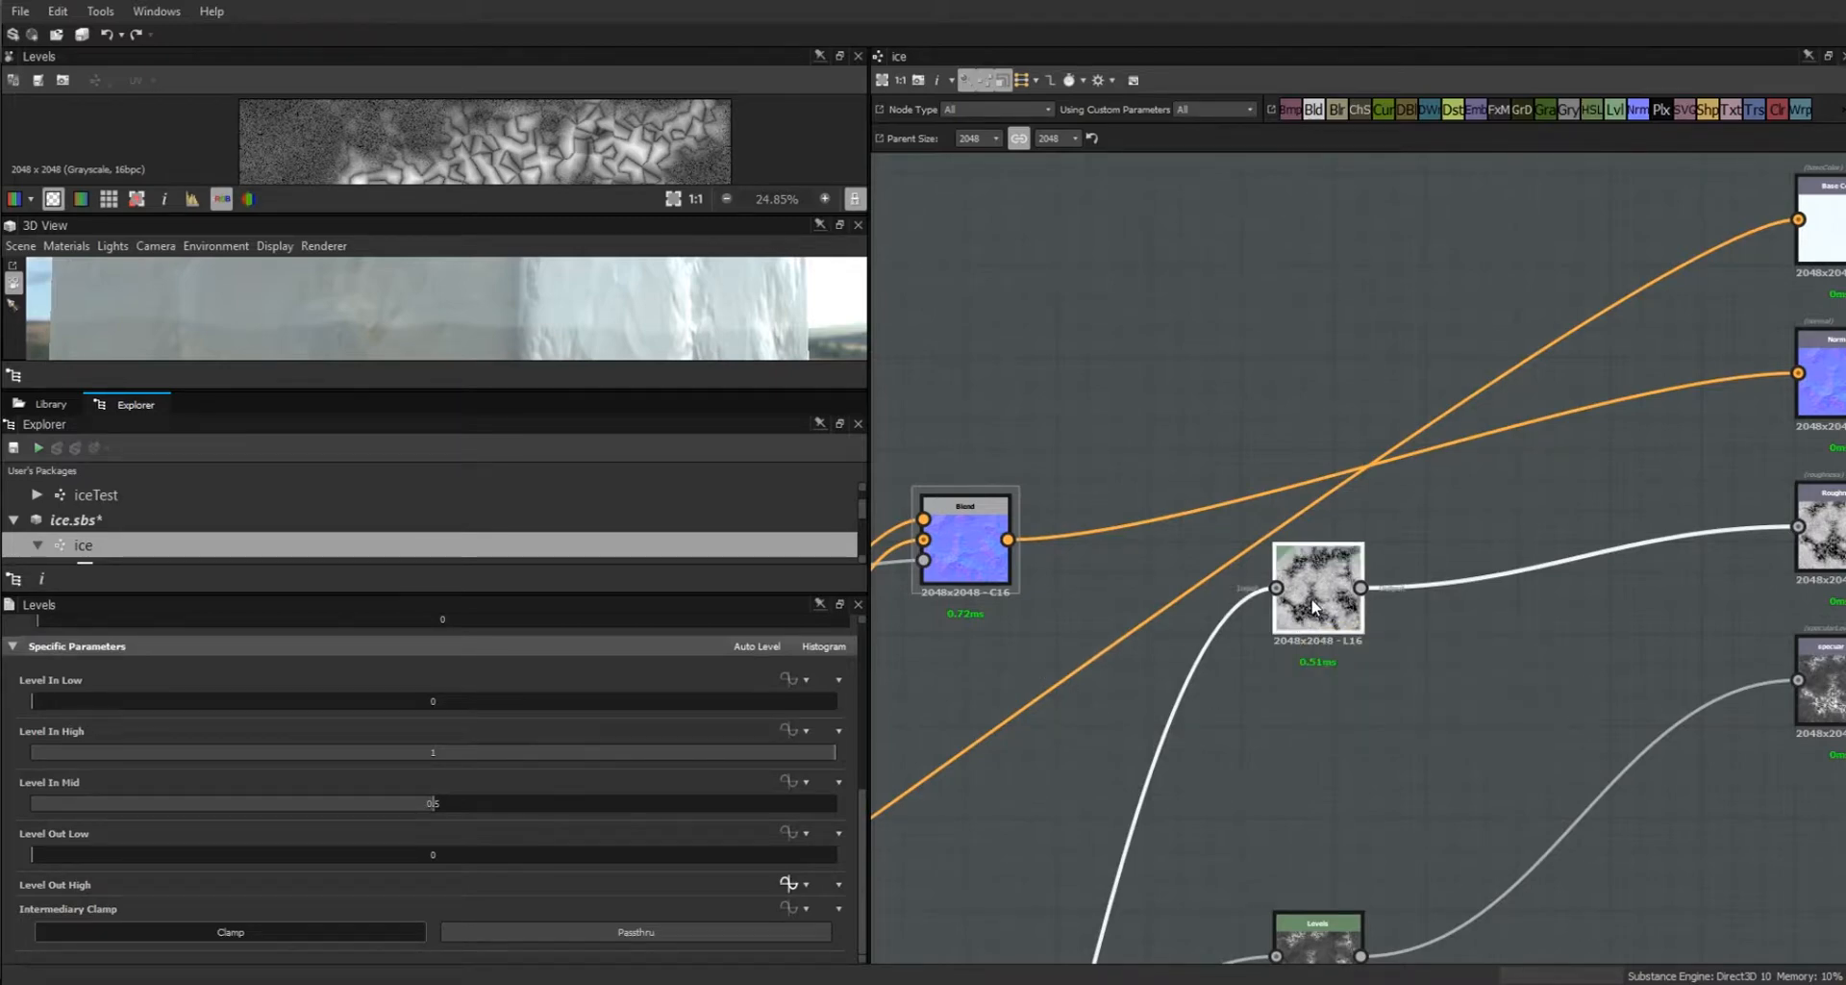
Move the roughness Levels node closer to the Roughness output.
middle_click_drag(1290, 756, 1524, 264)
right_click_drag(1460, 421, 1472, 639, "alt")
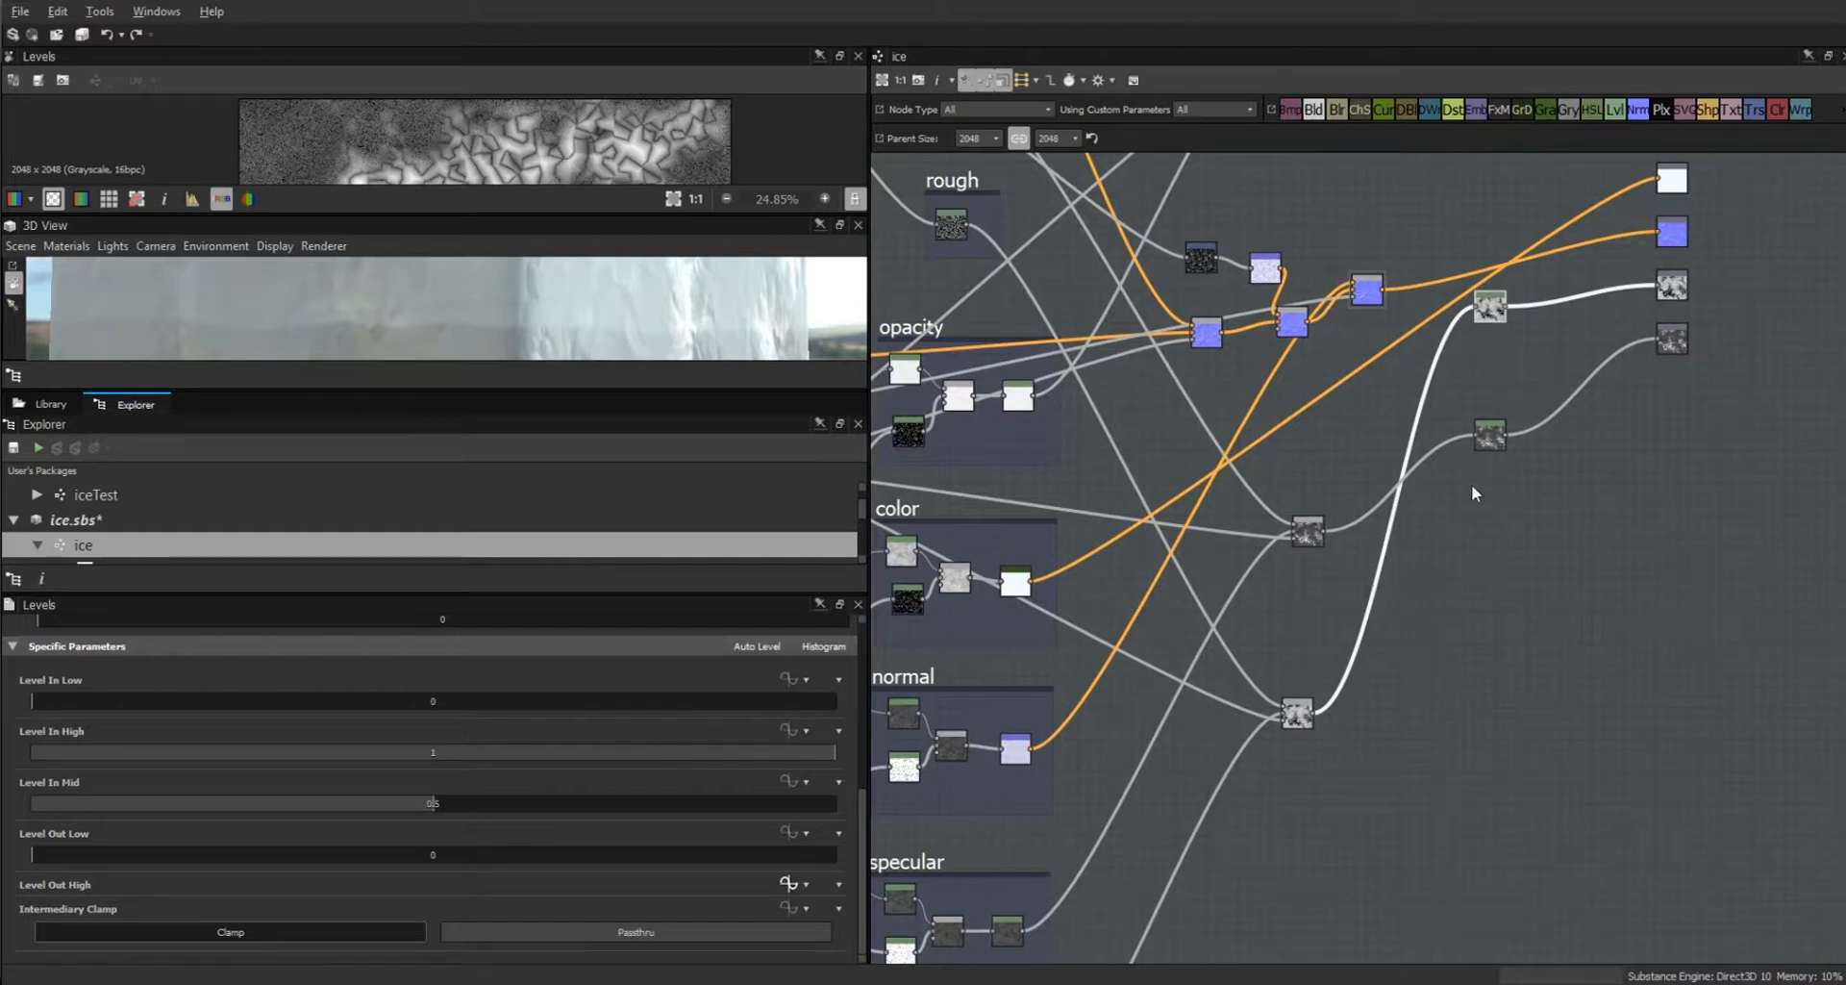
right_click_drag(1508, 377, 1399, 172, "alt")
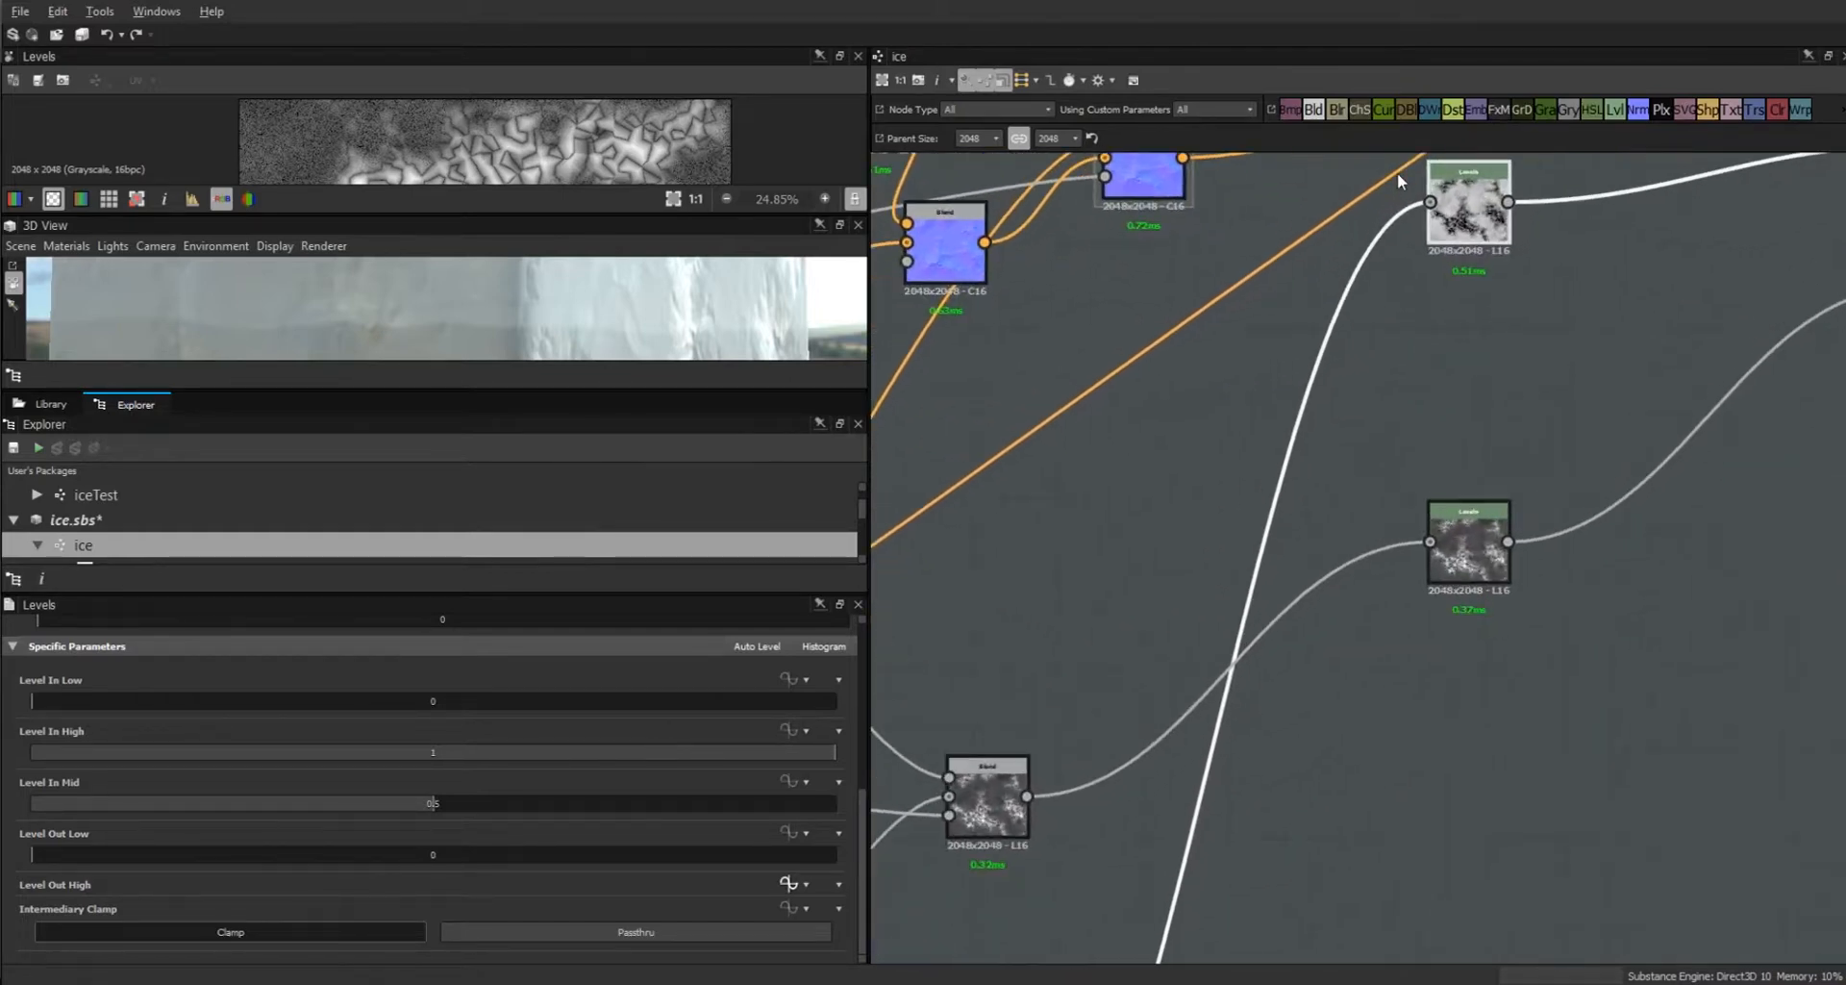
middle_click_drag(1543, 314, 1320, 783)
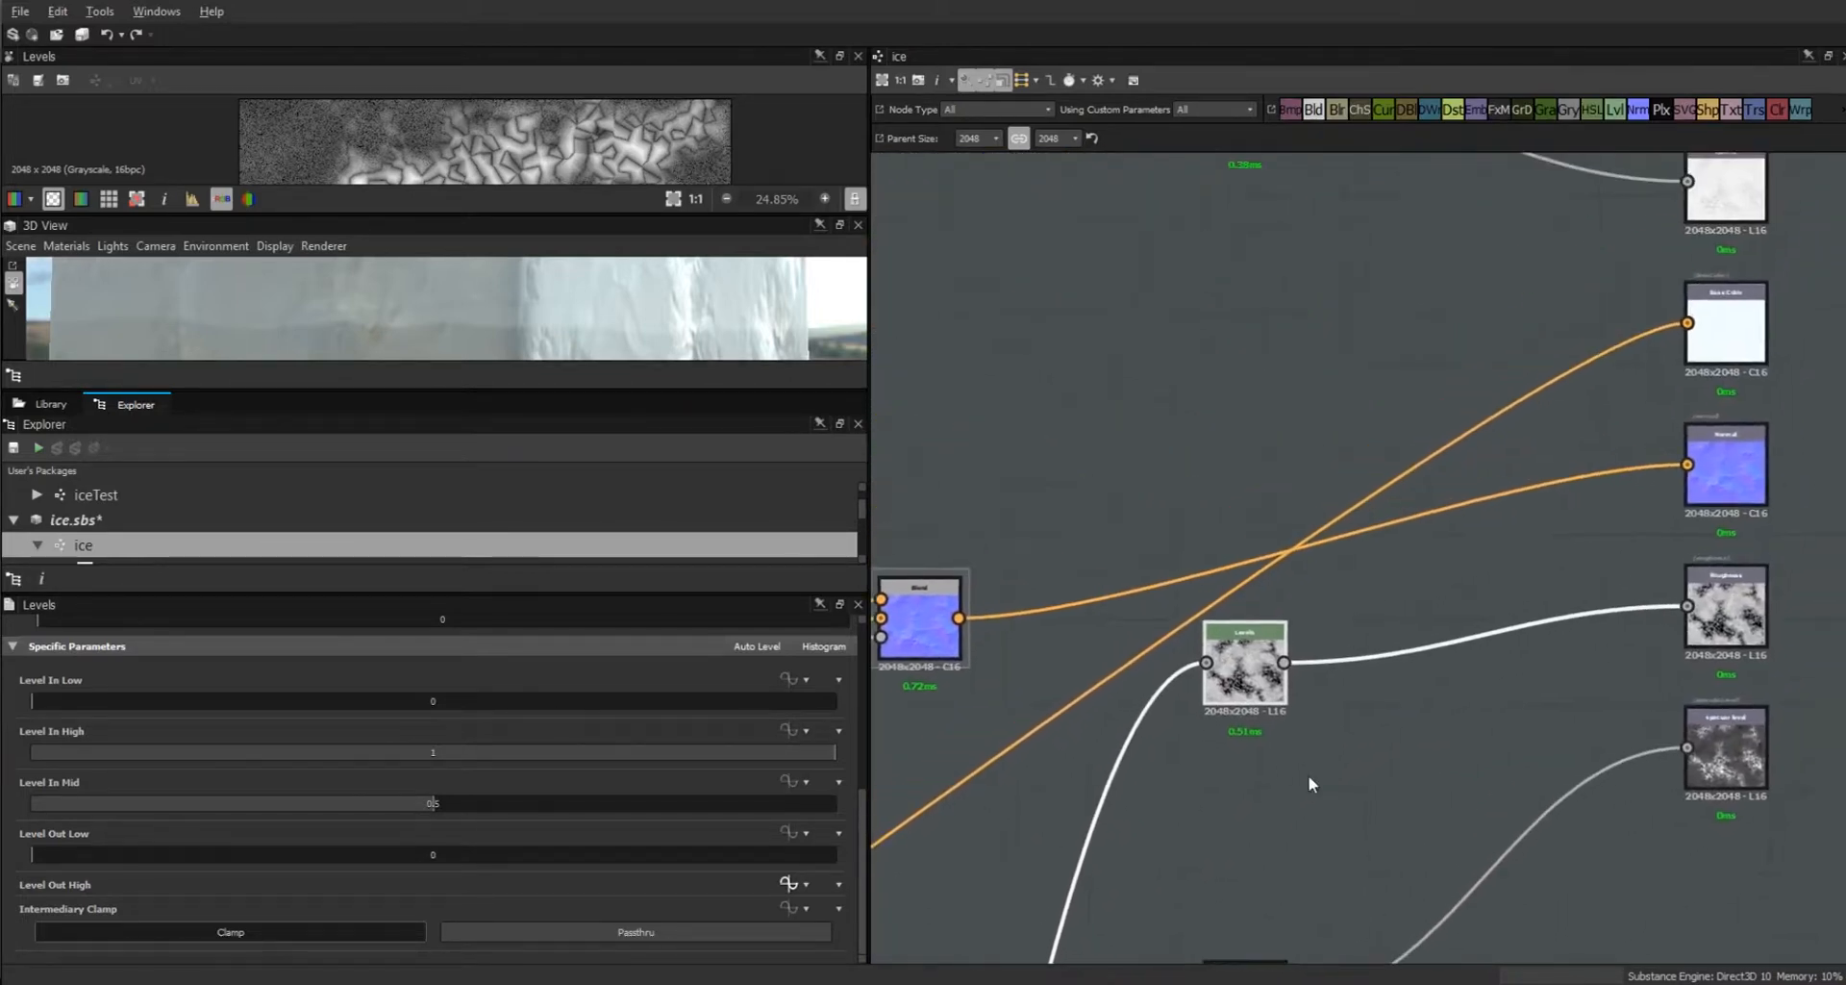
left_click_drag(1247, 692, 1333, 647)
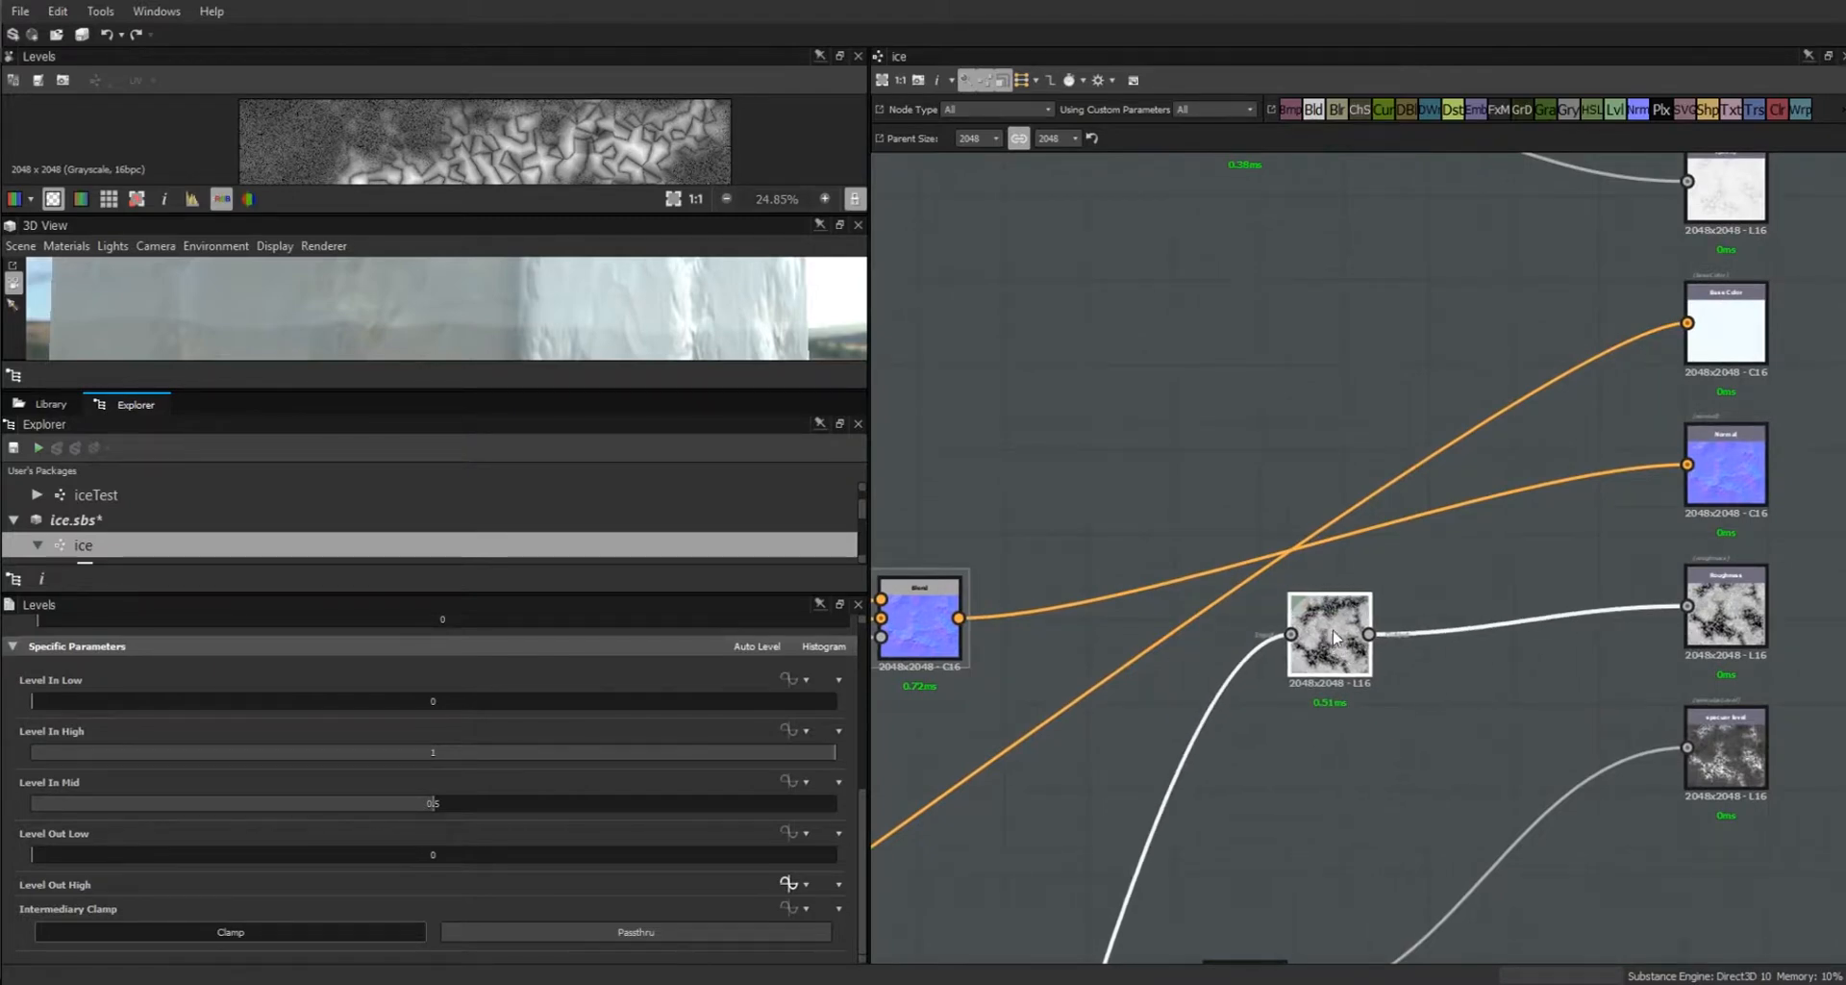
Move the Levels node before the opacity output closer to that output and enlarge the 3D view.
middle_click_drag(1378, 375, 1341, 769)
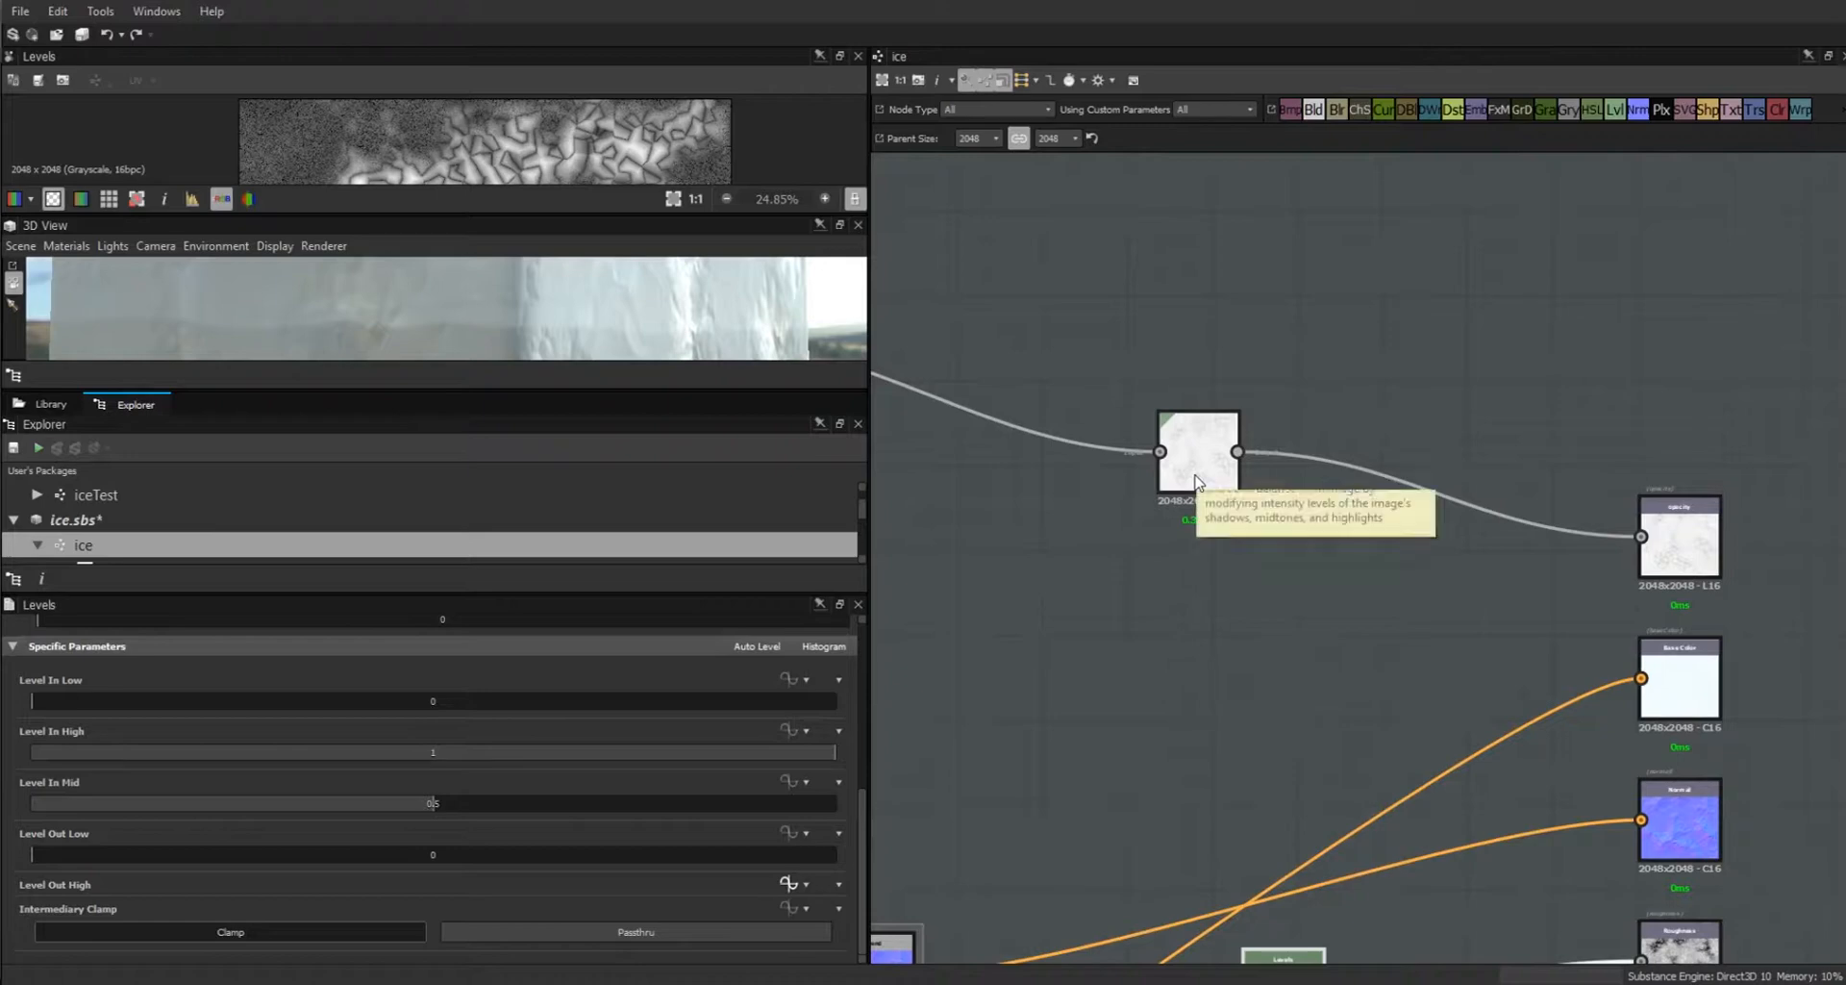
left_click_drag(1198, 483, 1226, 512)
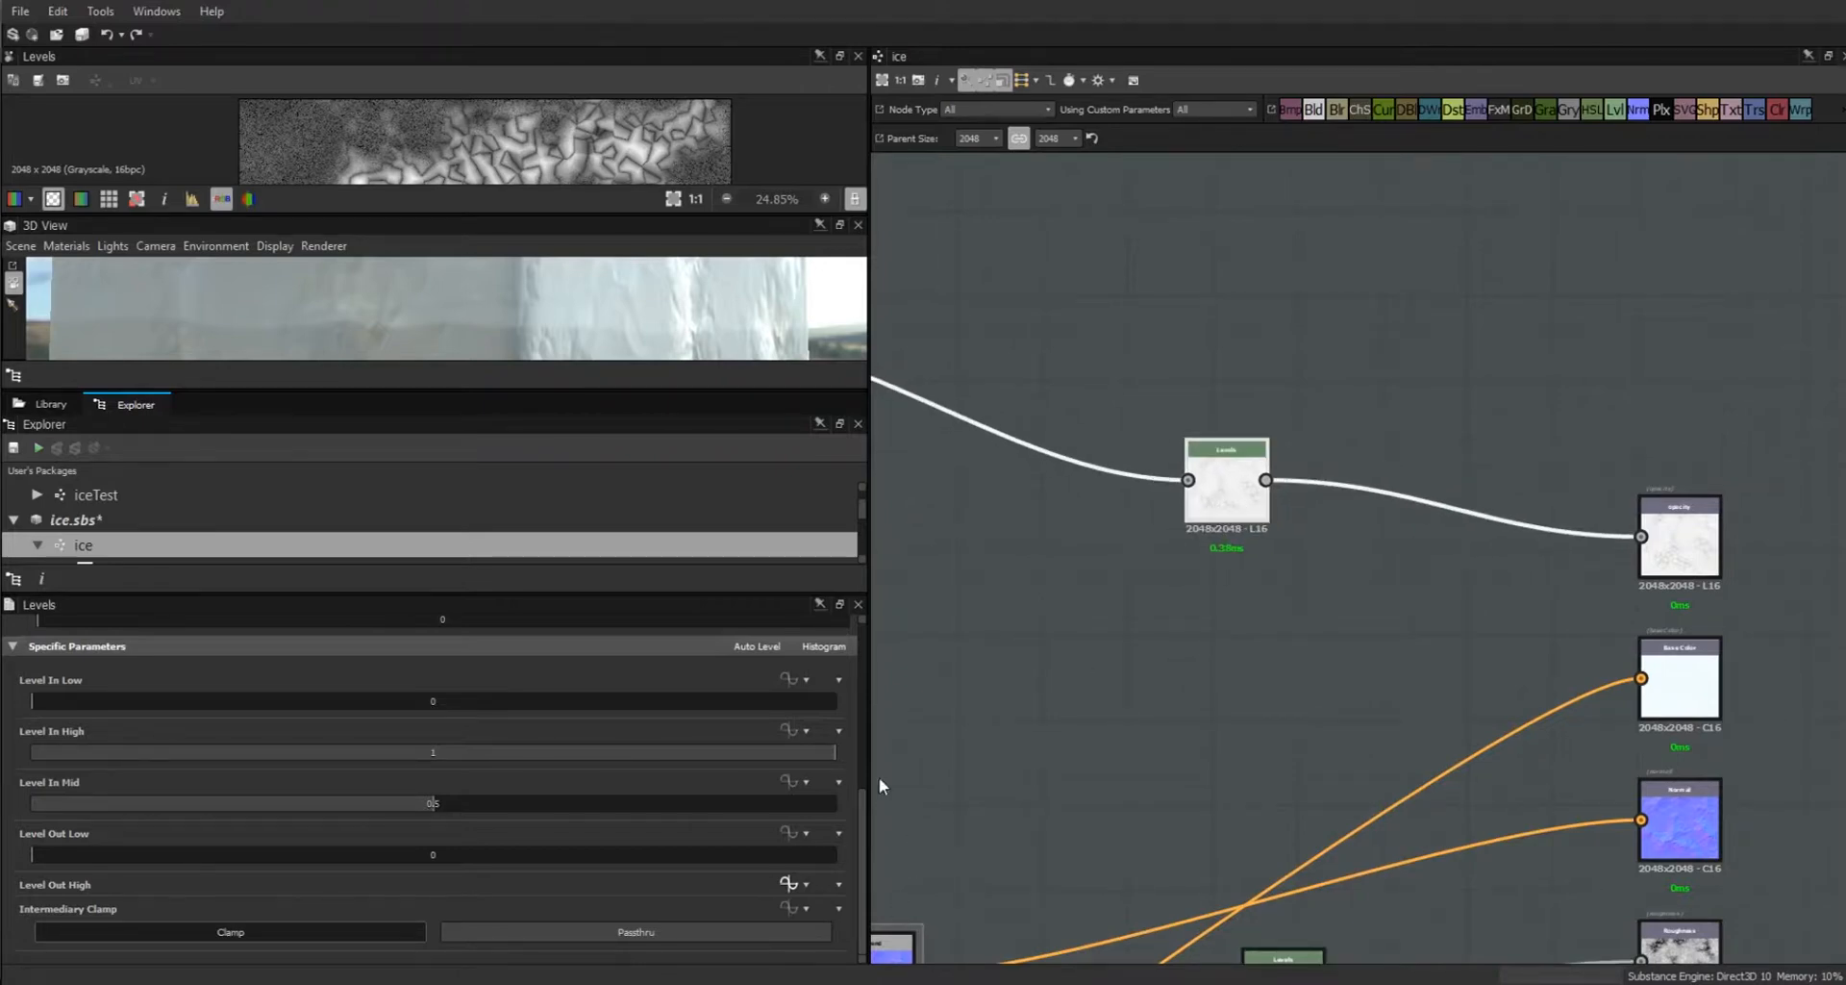
left_click(1215, 493)
left_click_drag(613, 388, 612, 499)
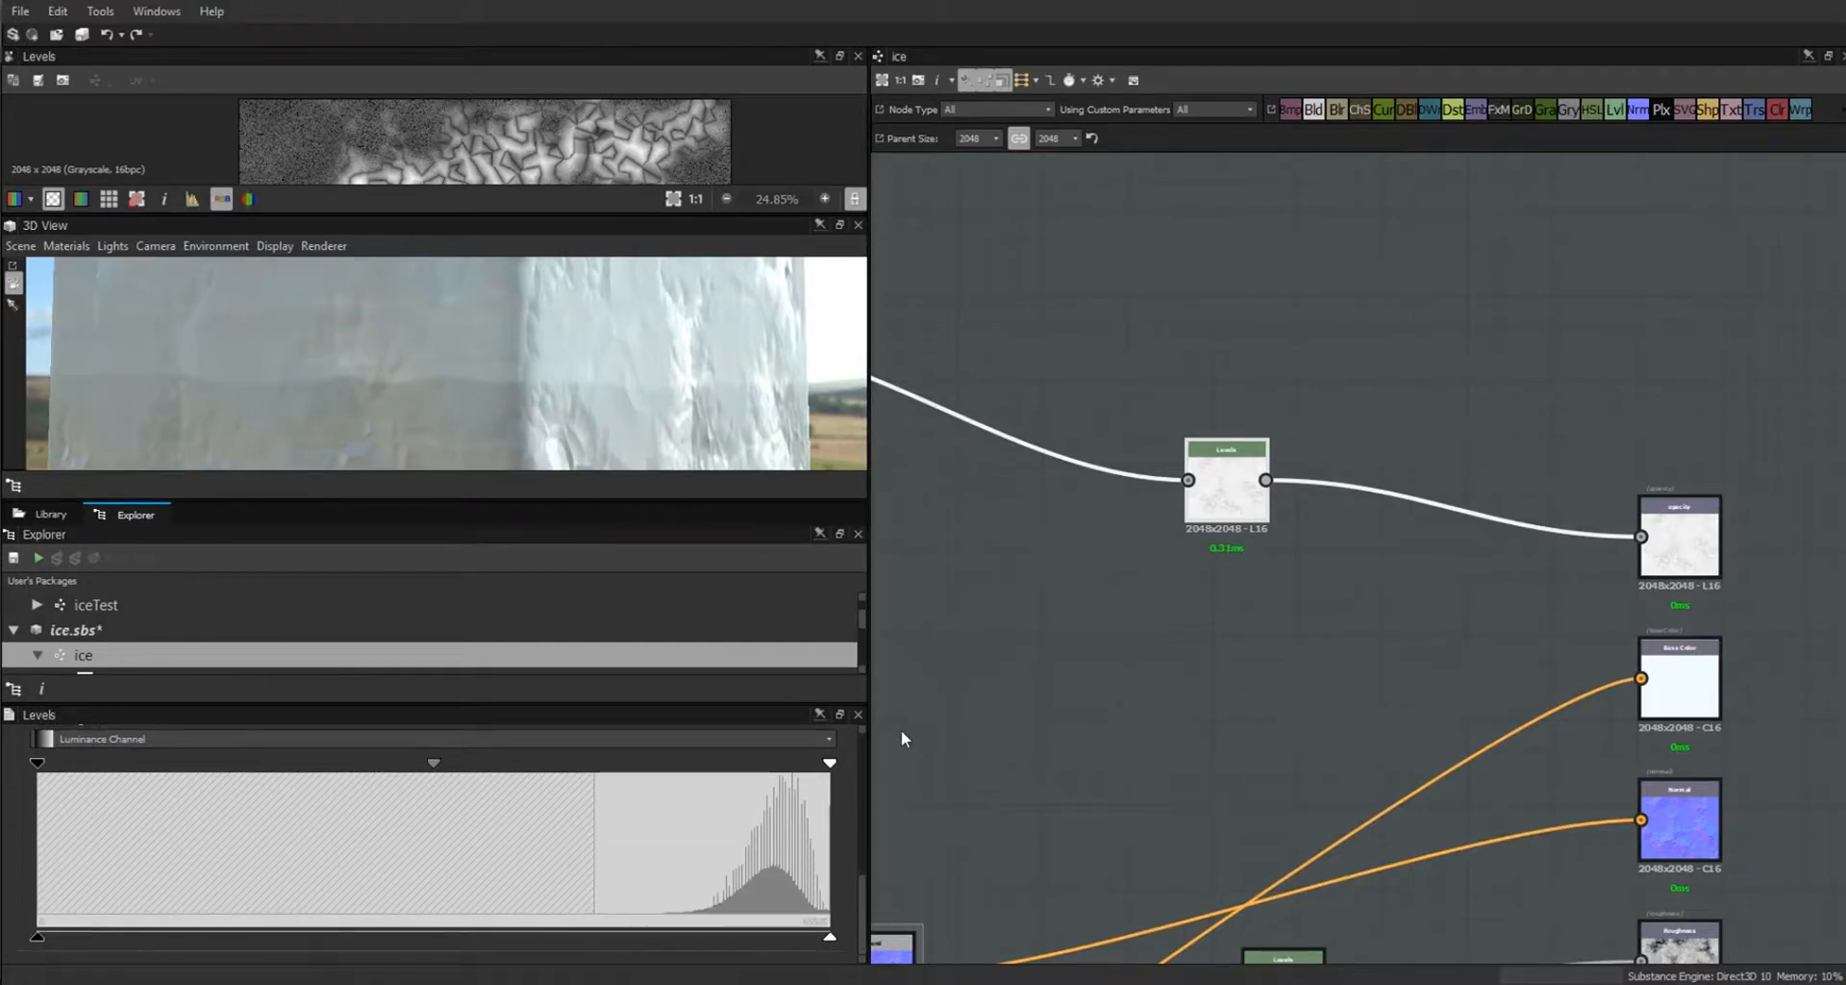
Drive Level Out High of the Levels node before the opacity output with the opacity input parameter.
mouse_move(830, 937)
left_mouse_down()
mouse_move(90, 943)
mouse_move(32, 966)
mouse_move(117, 948)
mouse_move(830, 937)
left_mouse_up()
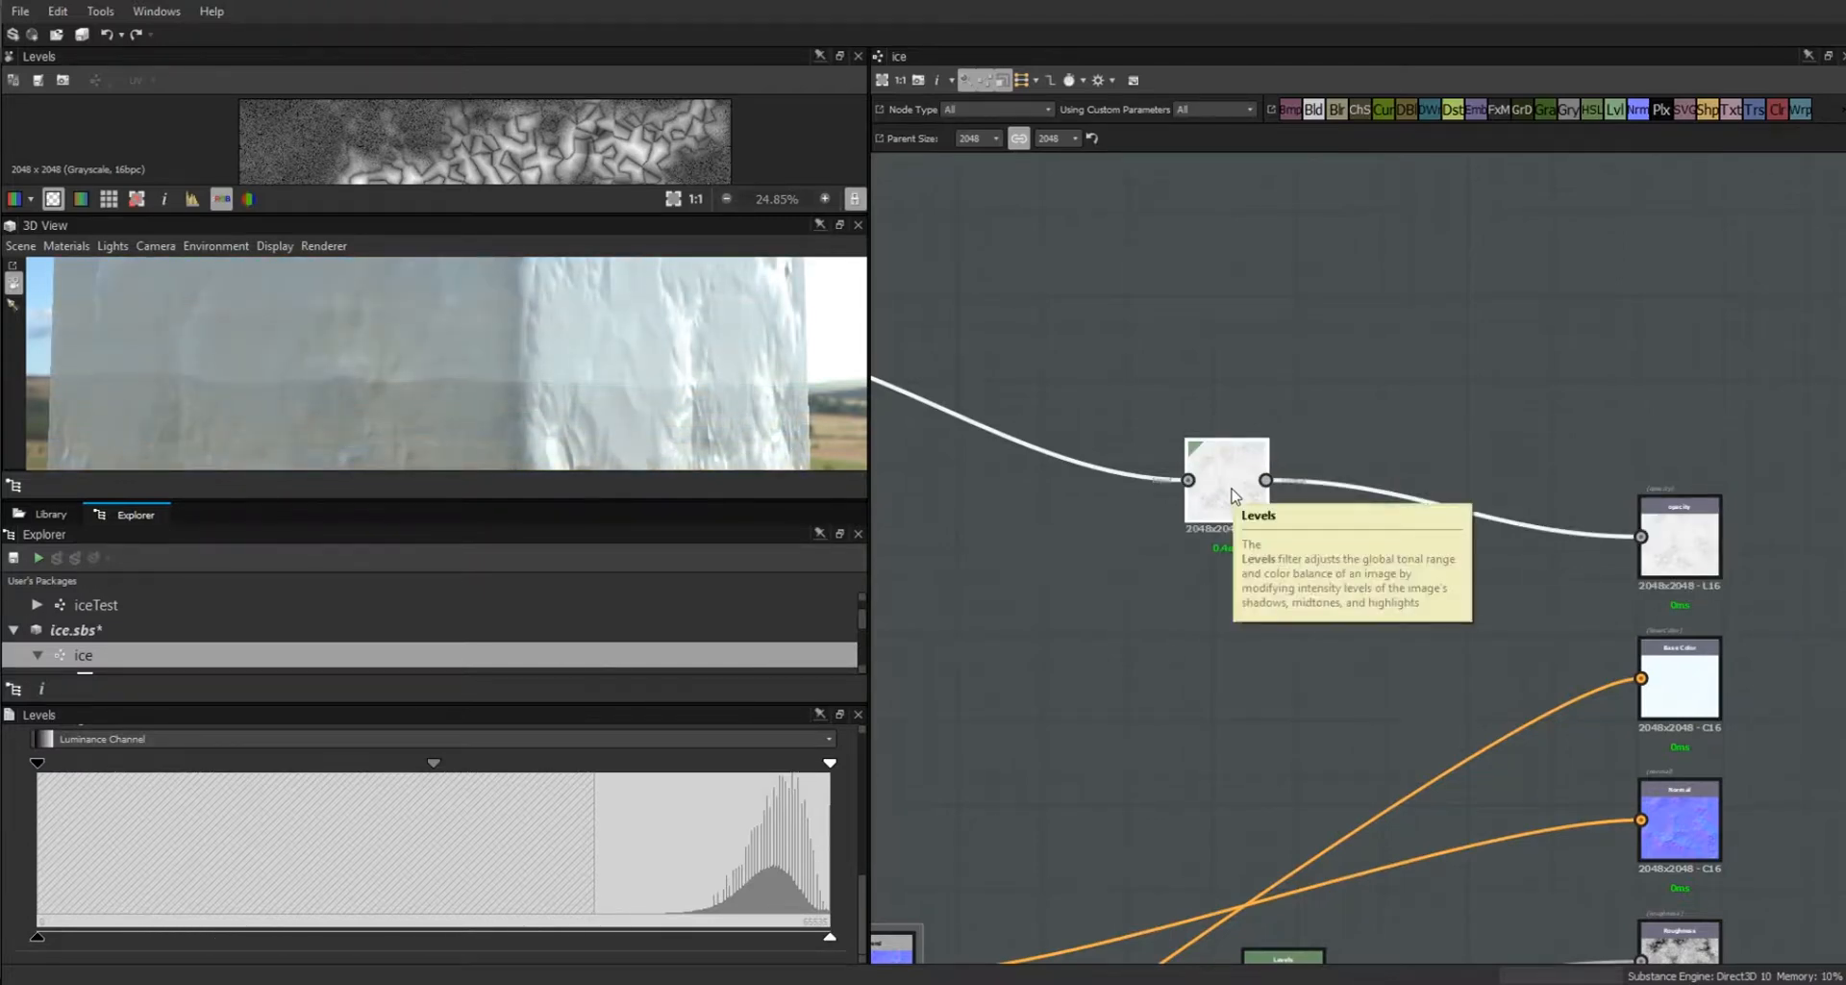
scroll(856, 844, "up", 3)
left_click(833, 835)
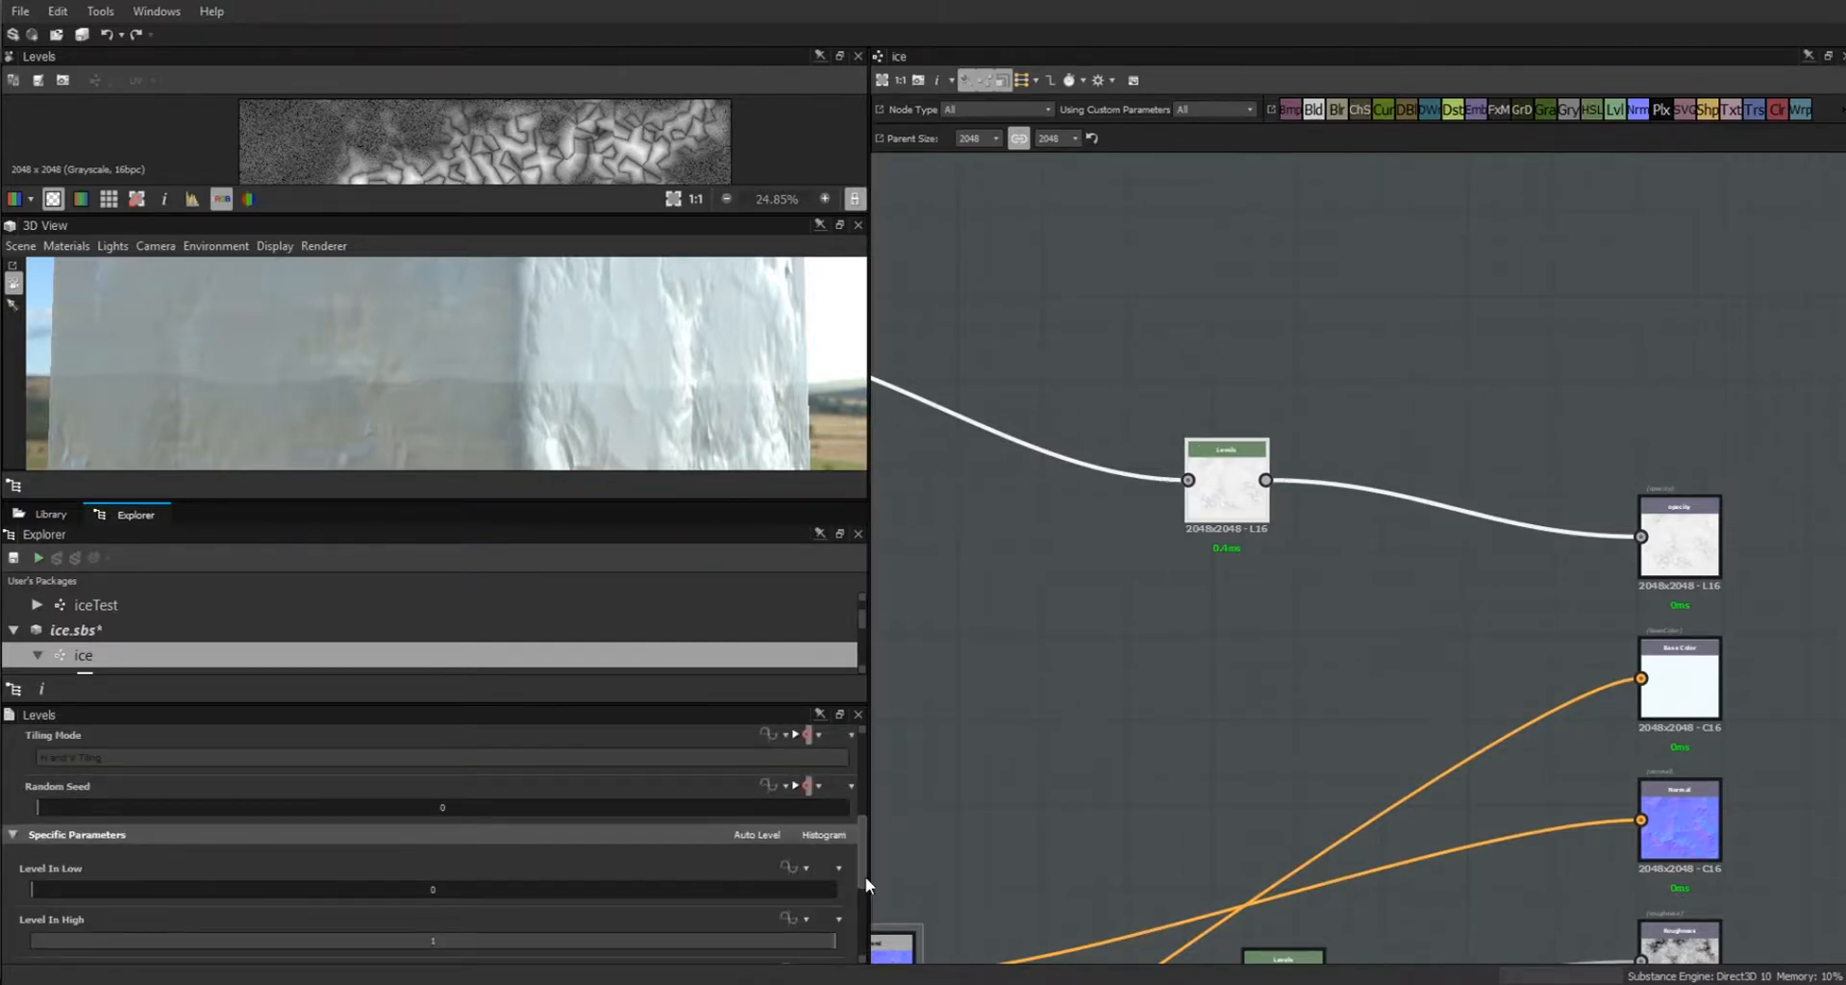
left_click(791, 856)
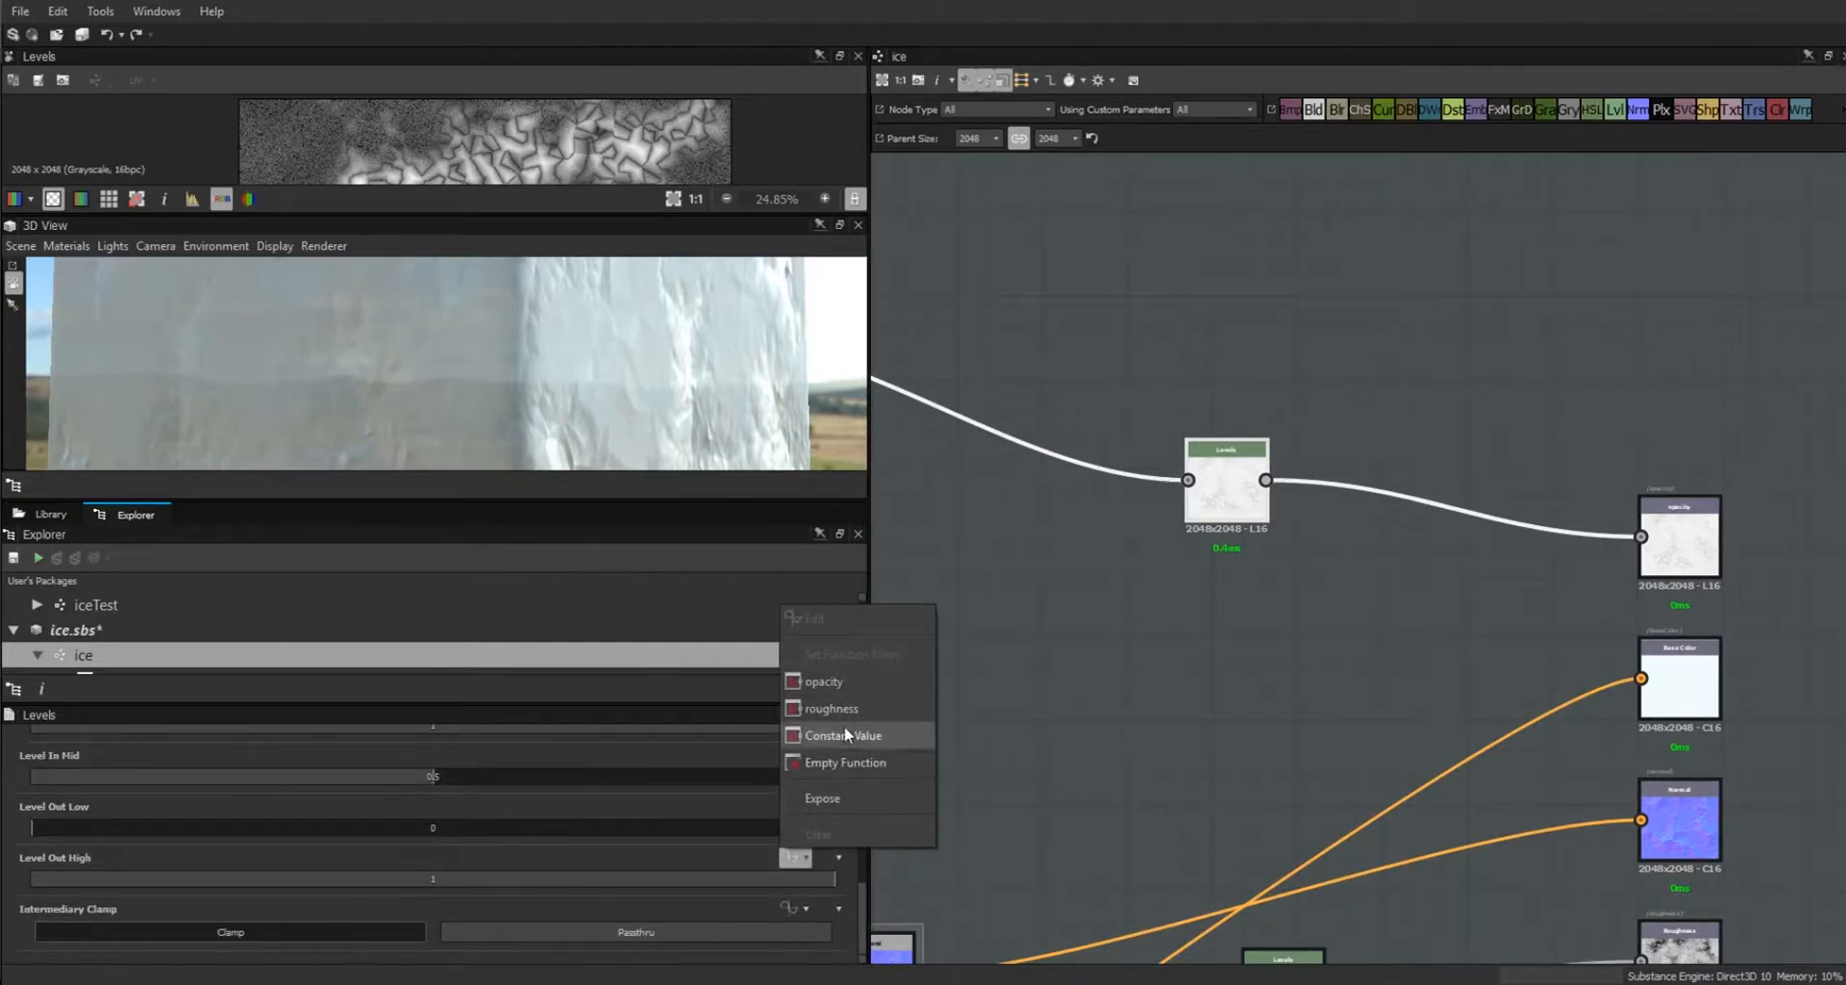
left_click(824, 683)
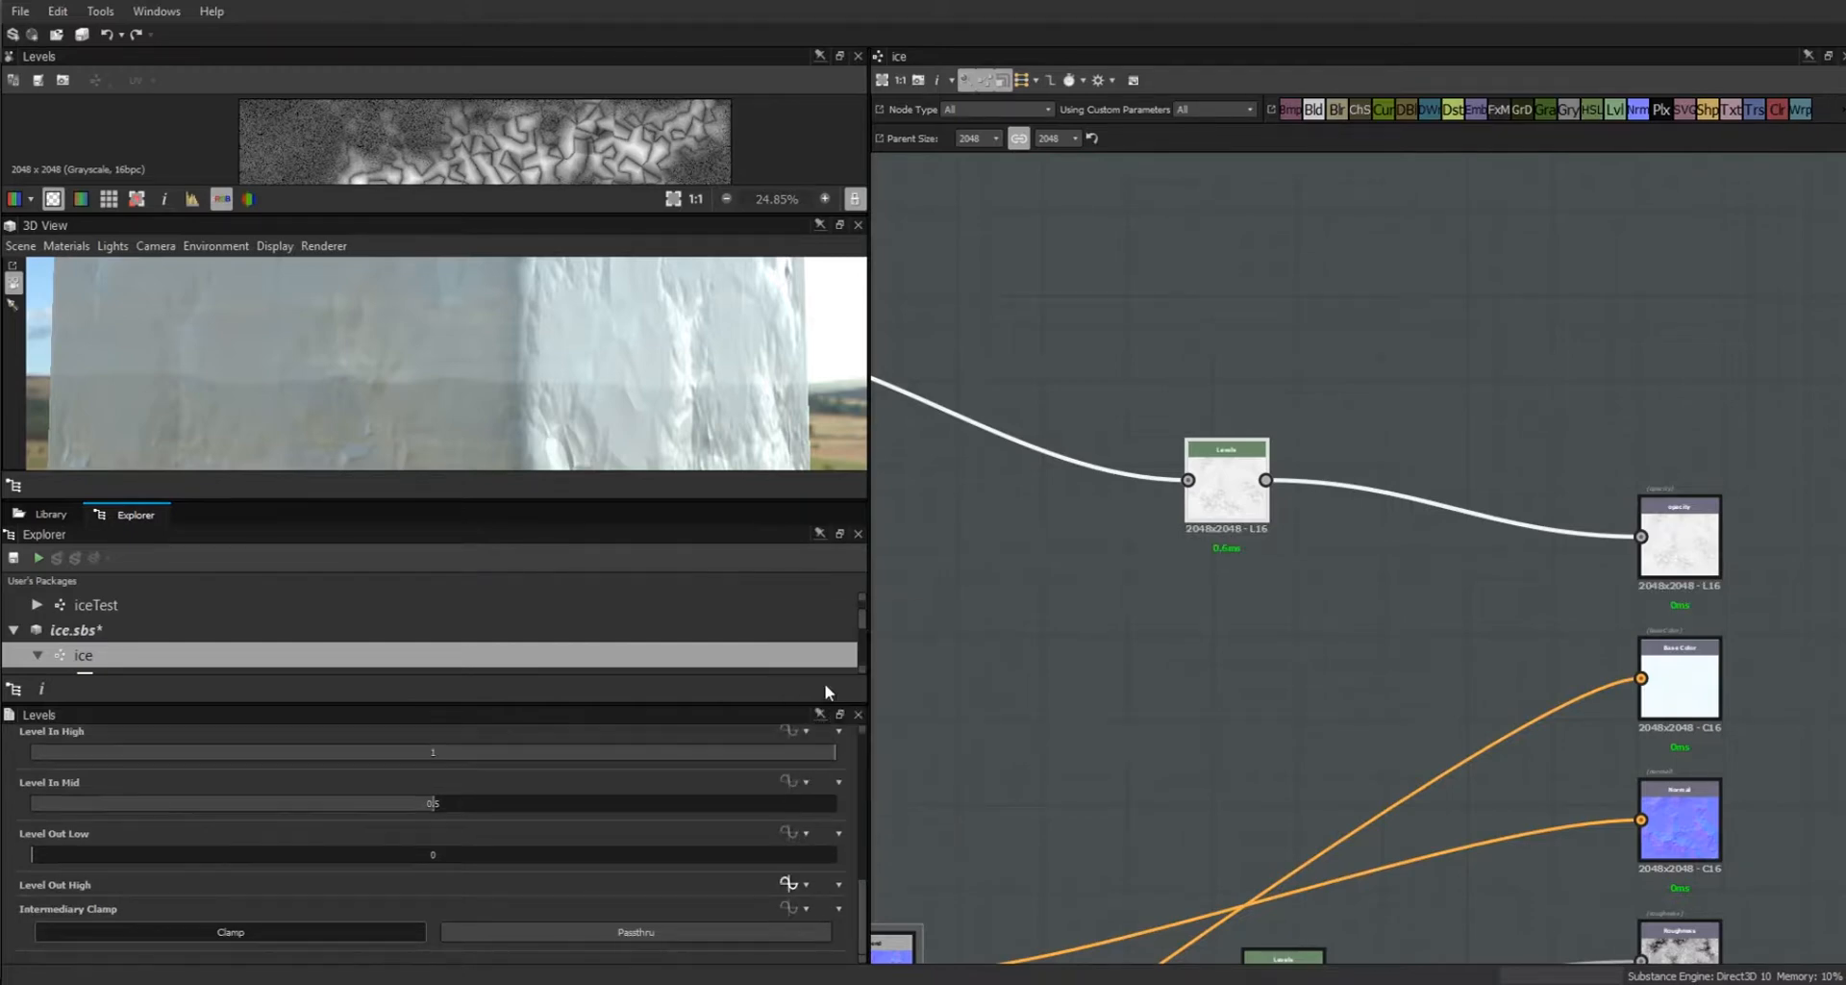
Open the Level Out High function of the opacity Levels node and add a Lower comparison node beside the opacity variable.
left_click(789, 885)
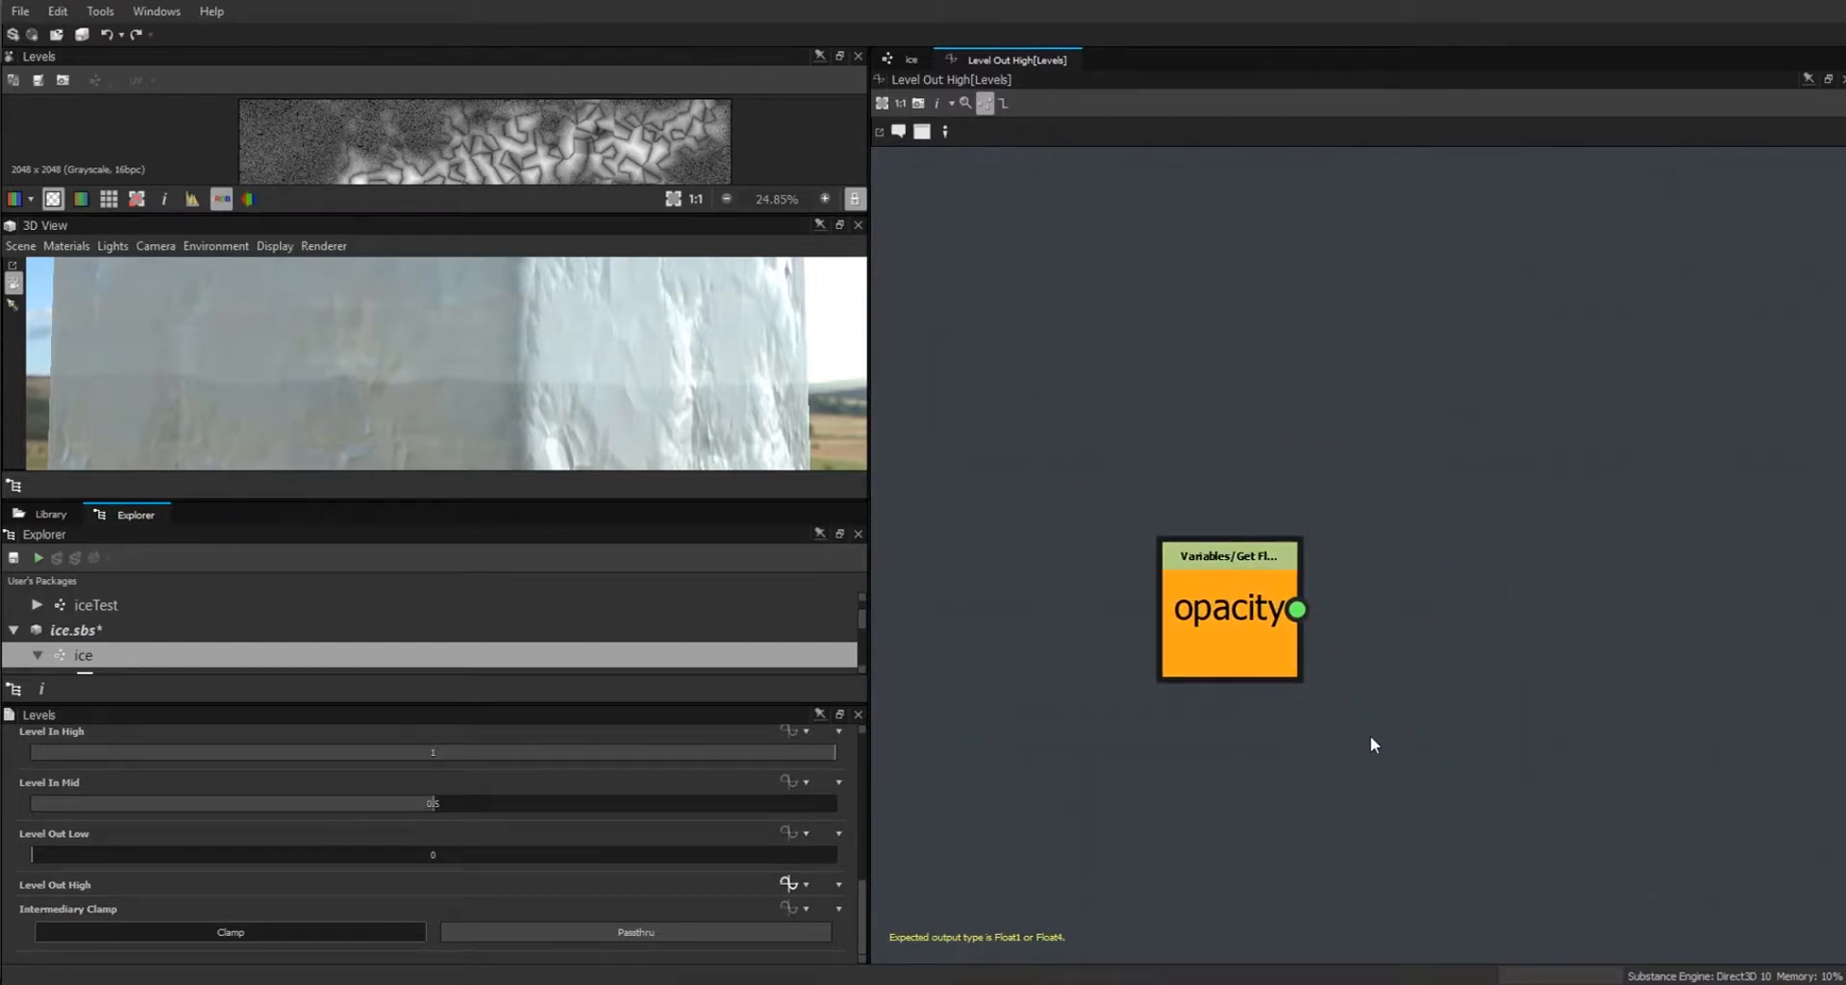
left_click_drag(1239, 630, 1263, 570)
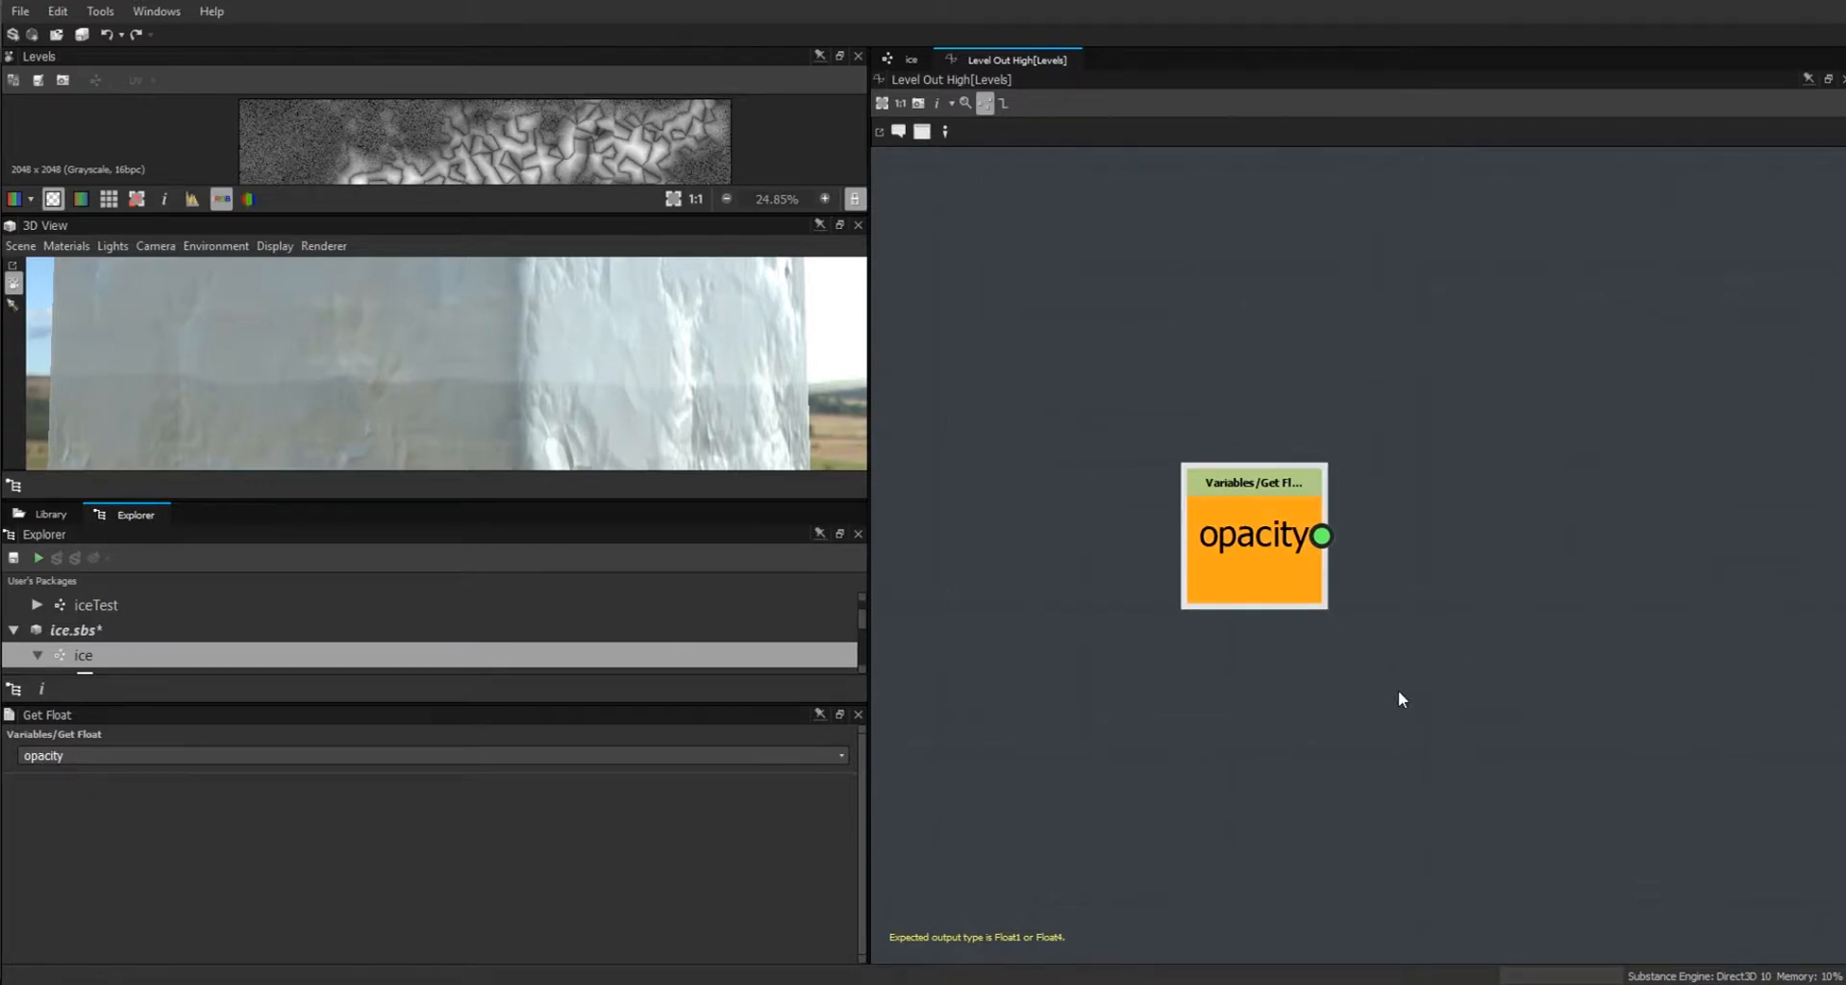
right_click(1483, 422)
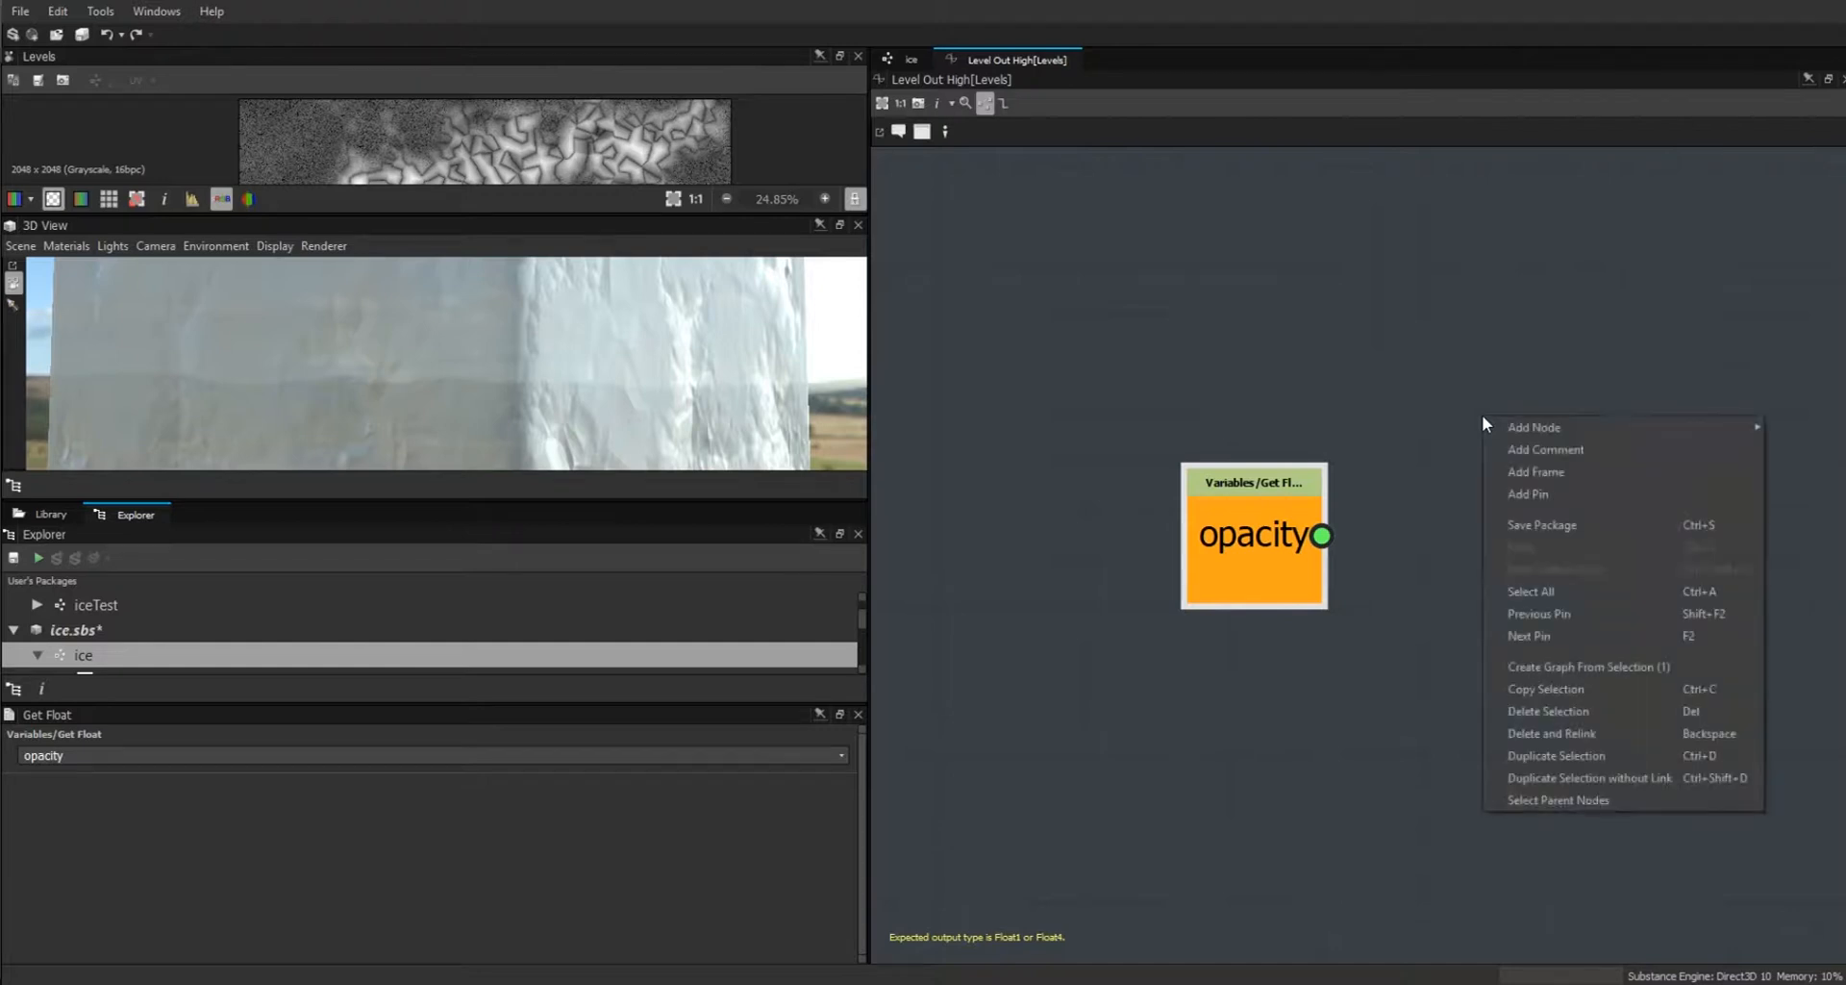
mouse_move(1494, 418)
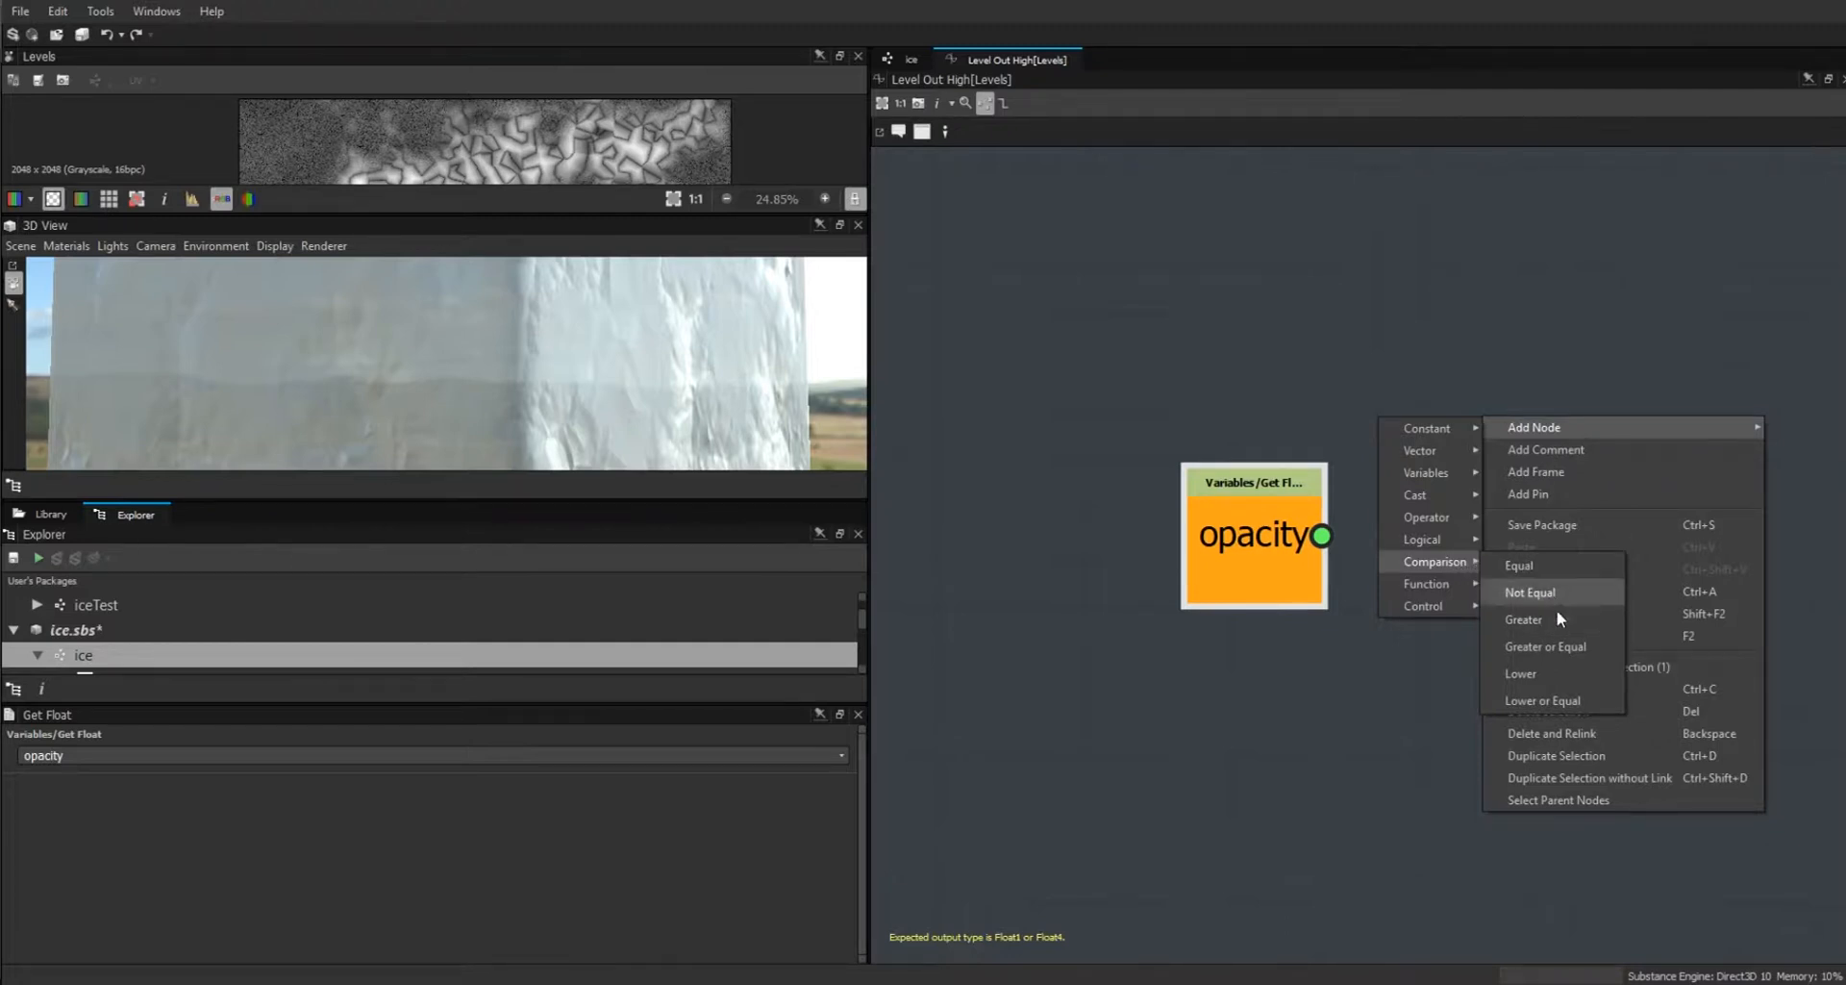
left_click(1583, 673)
Add a Float constant node and an If...Else control node to the function graph.
right_click(1491, 494)
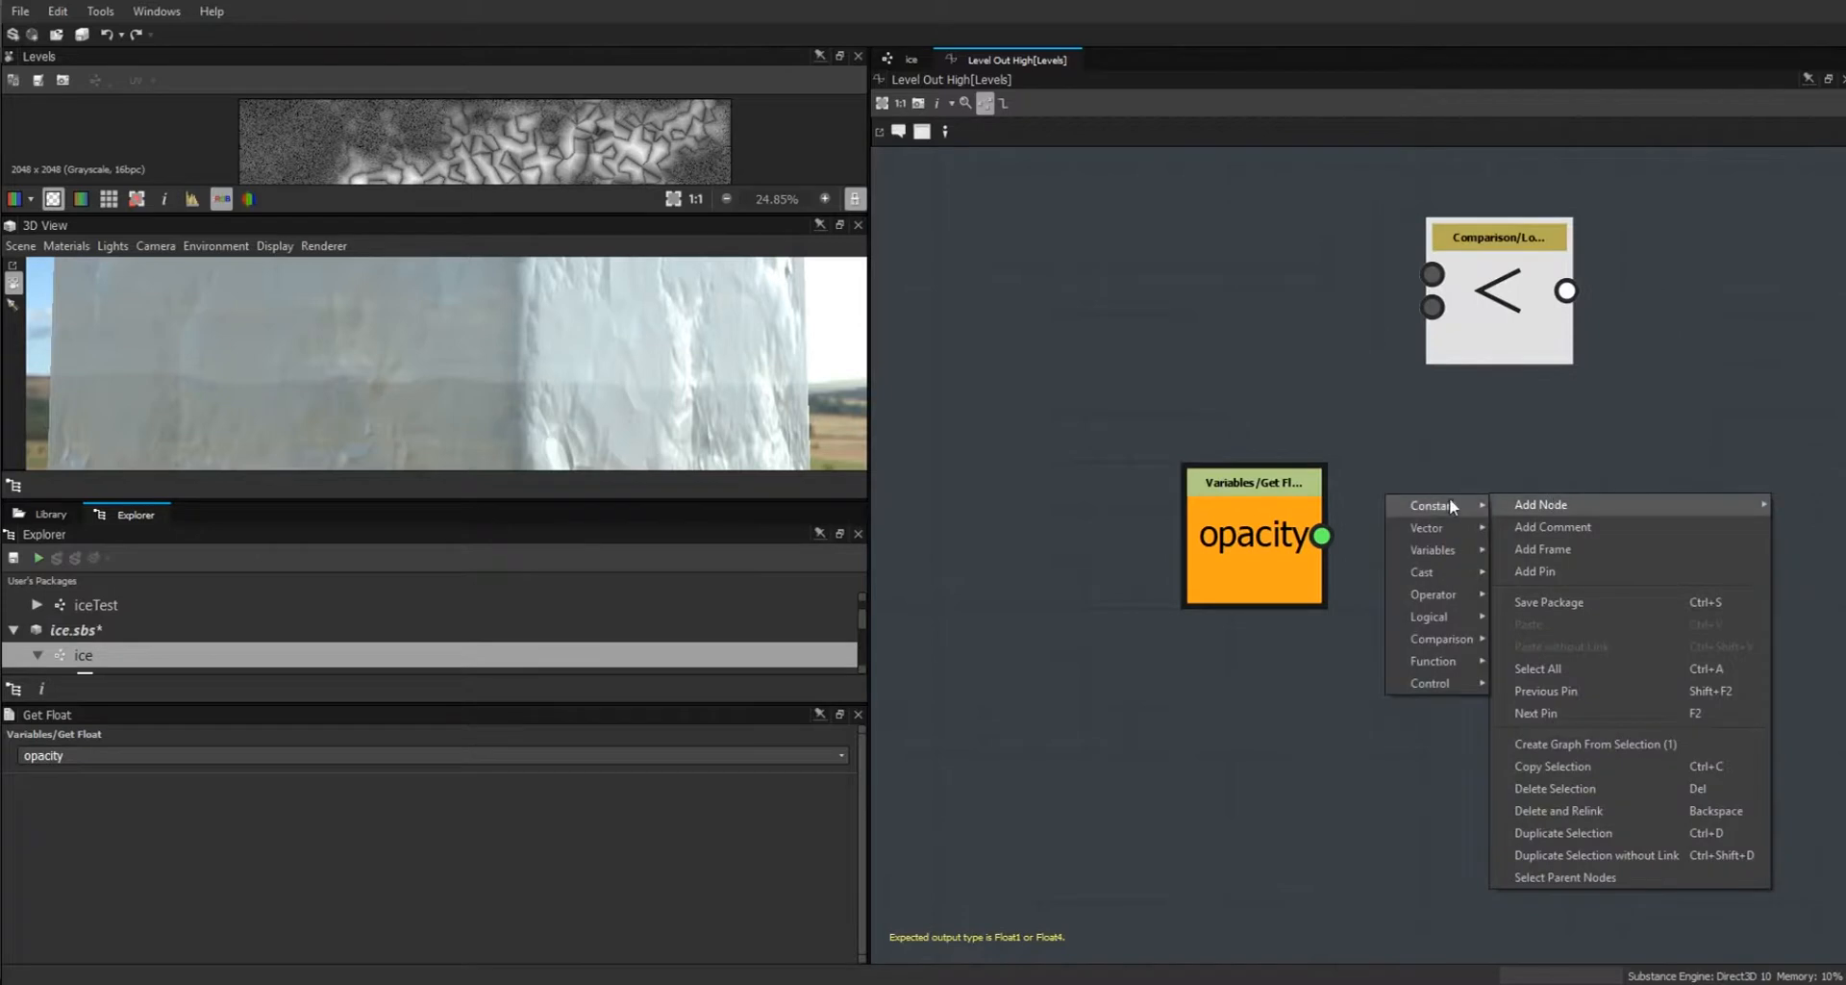
left_click(1539, 512)
right_click(1567, 450)
mouse_move(1619, 463)
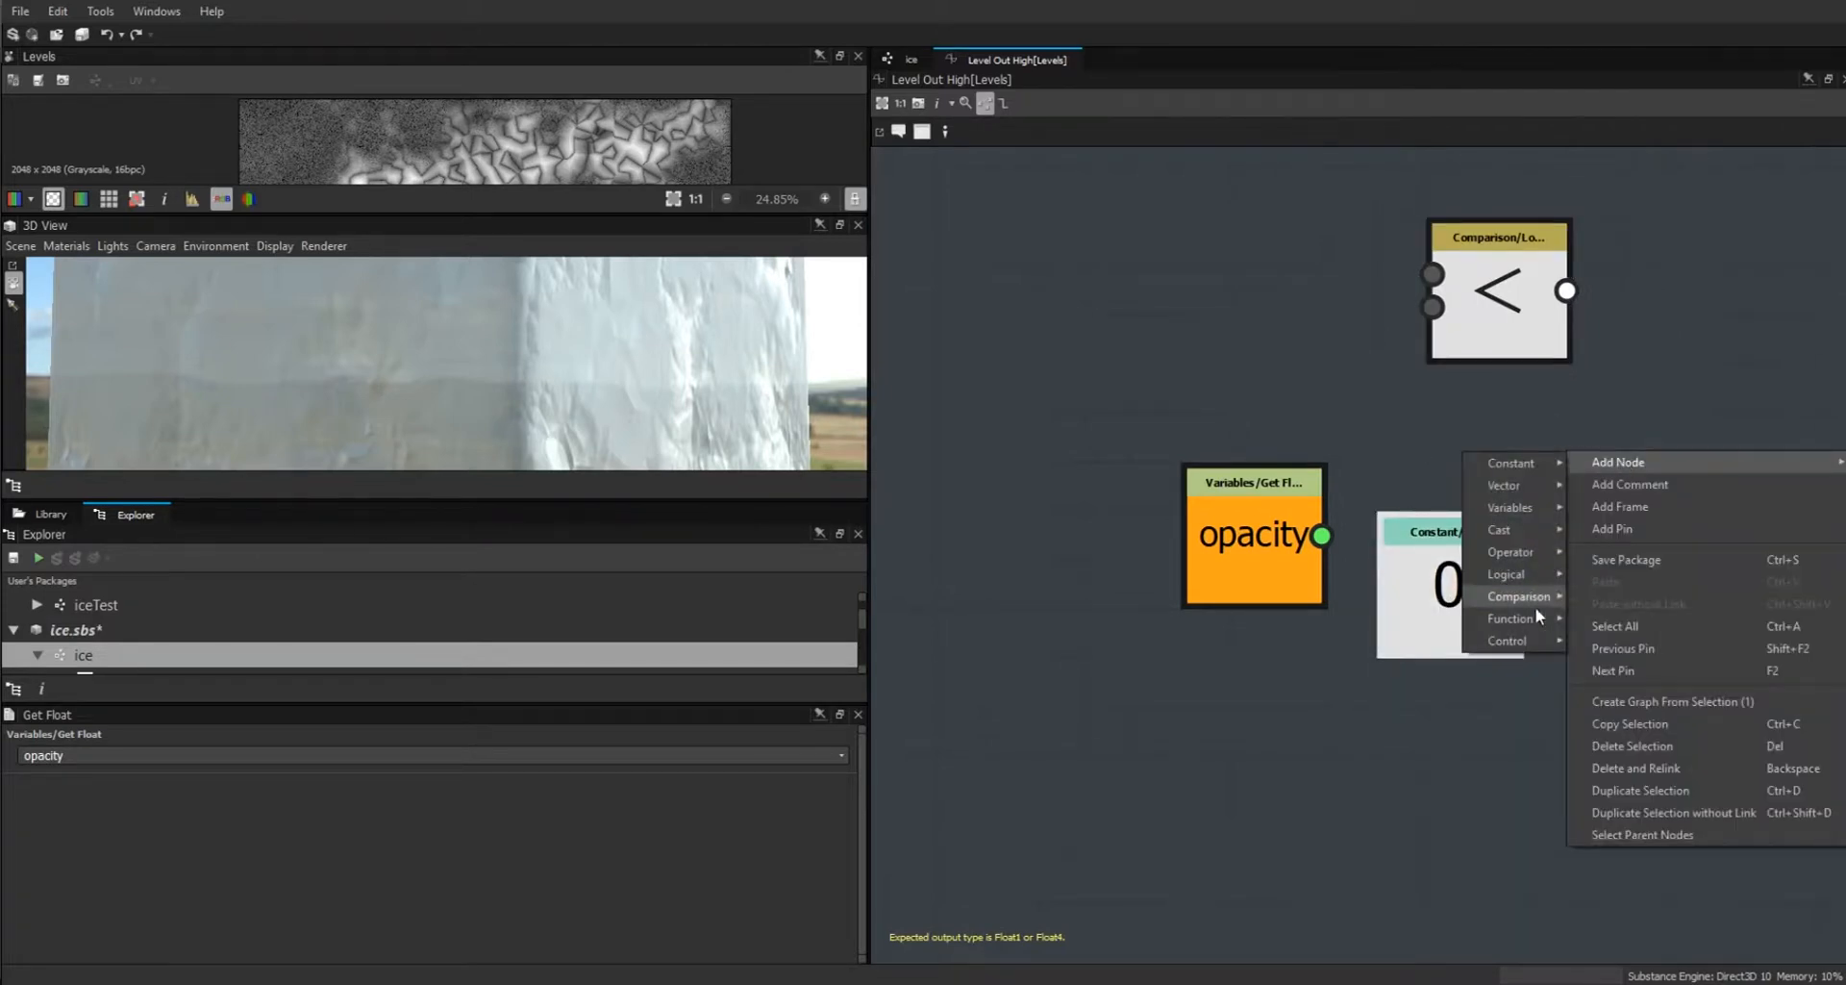
mouse_move(1555, 640)
left_click(1633, 679)
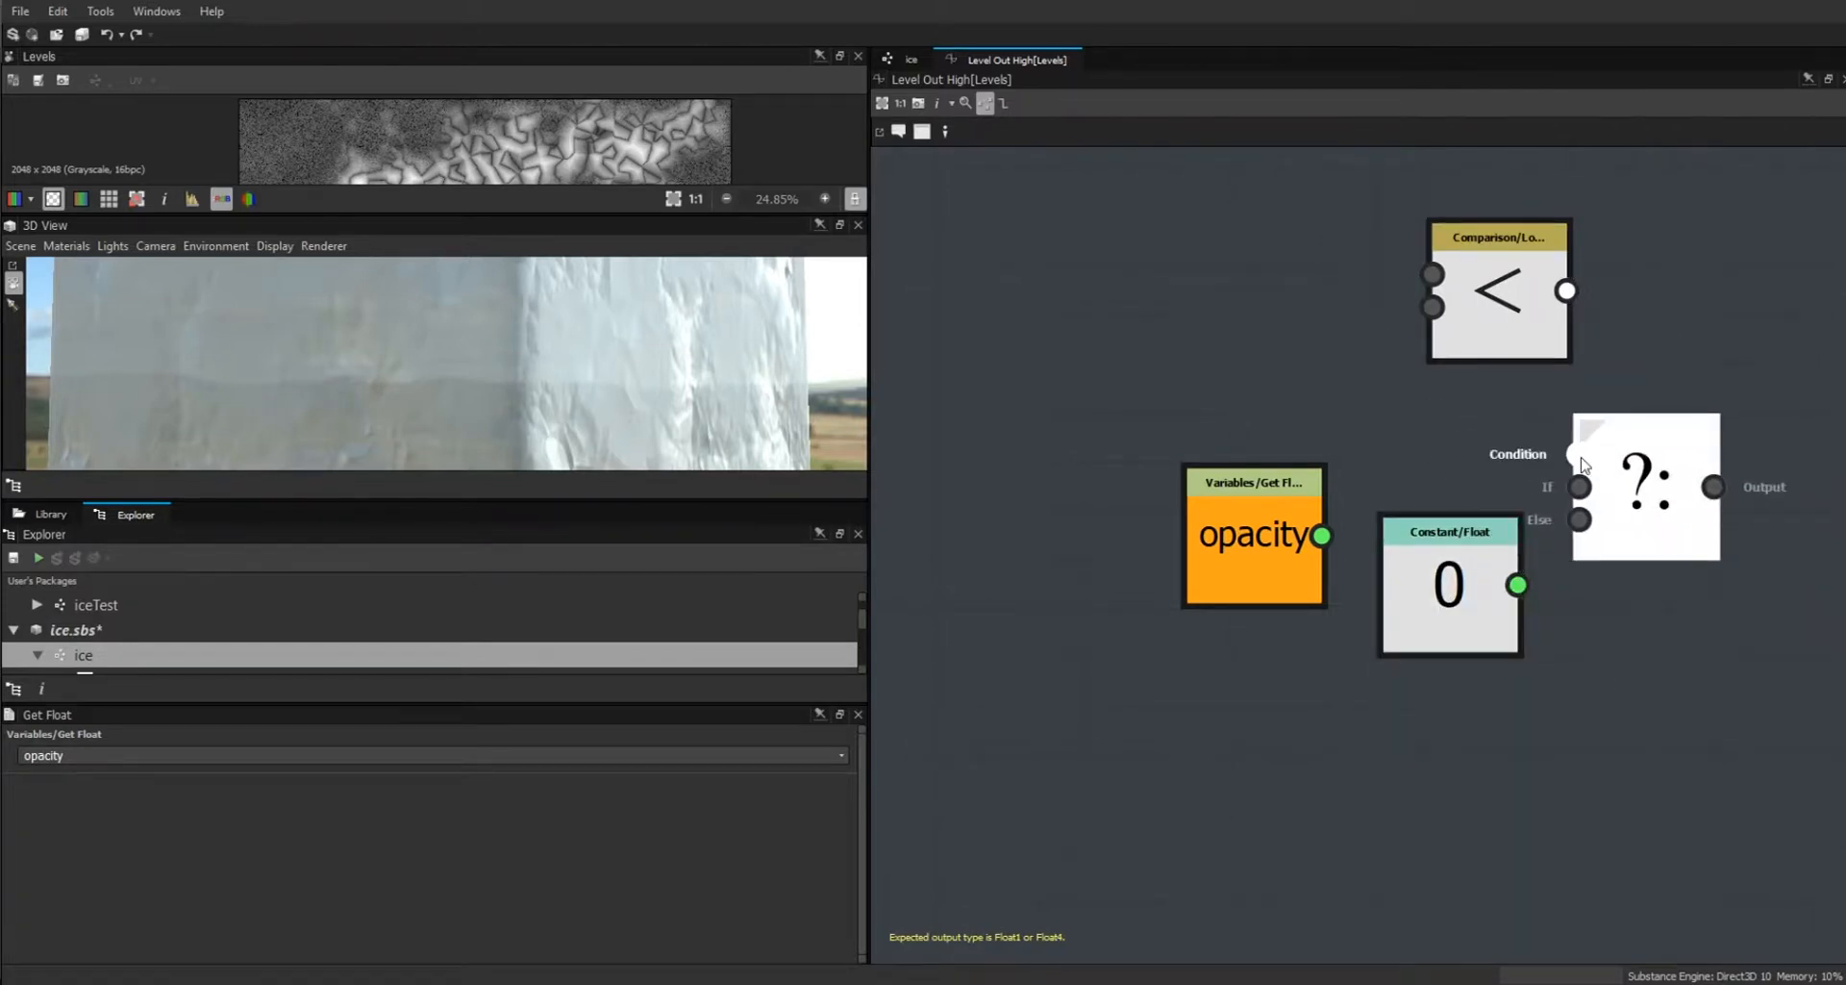
Connect the Lower comparison to the If...Else condition, and arrange the opacity variable above the Float constant ahead of the comparison.
left_click_drag(1567, 290, 1700, 322)
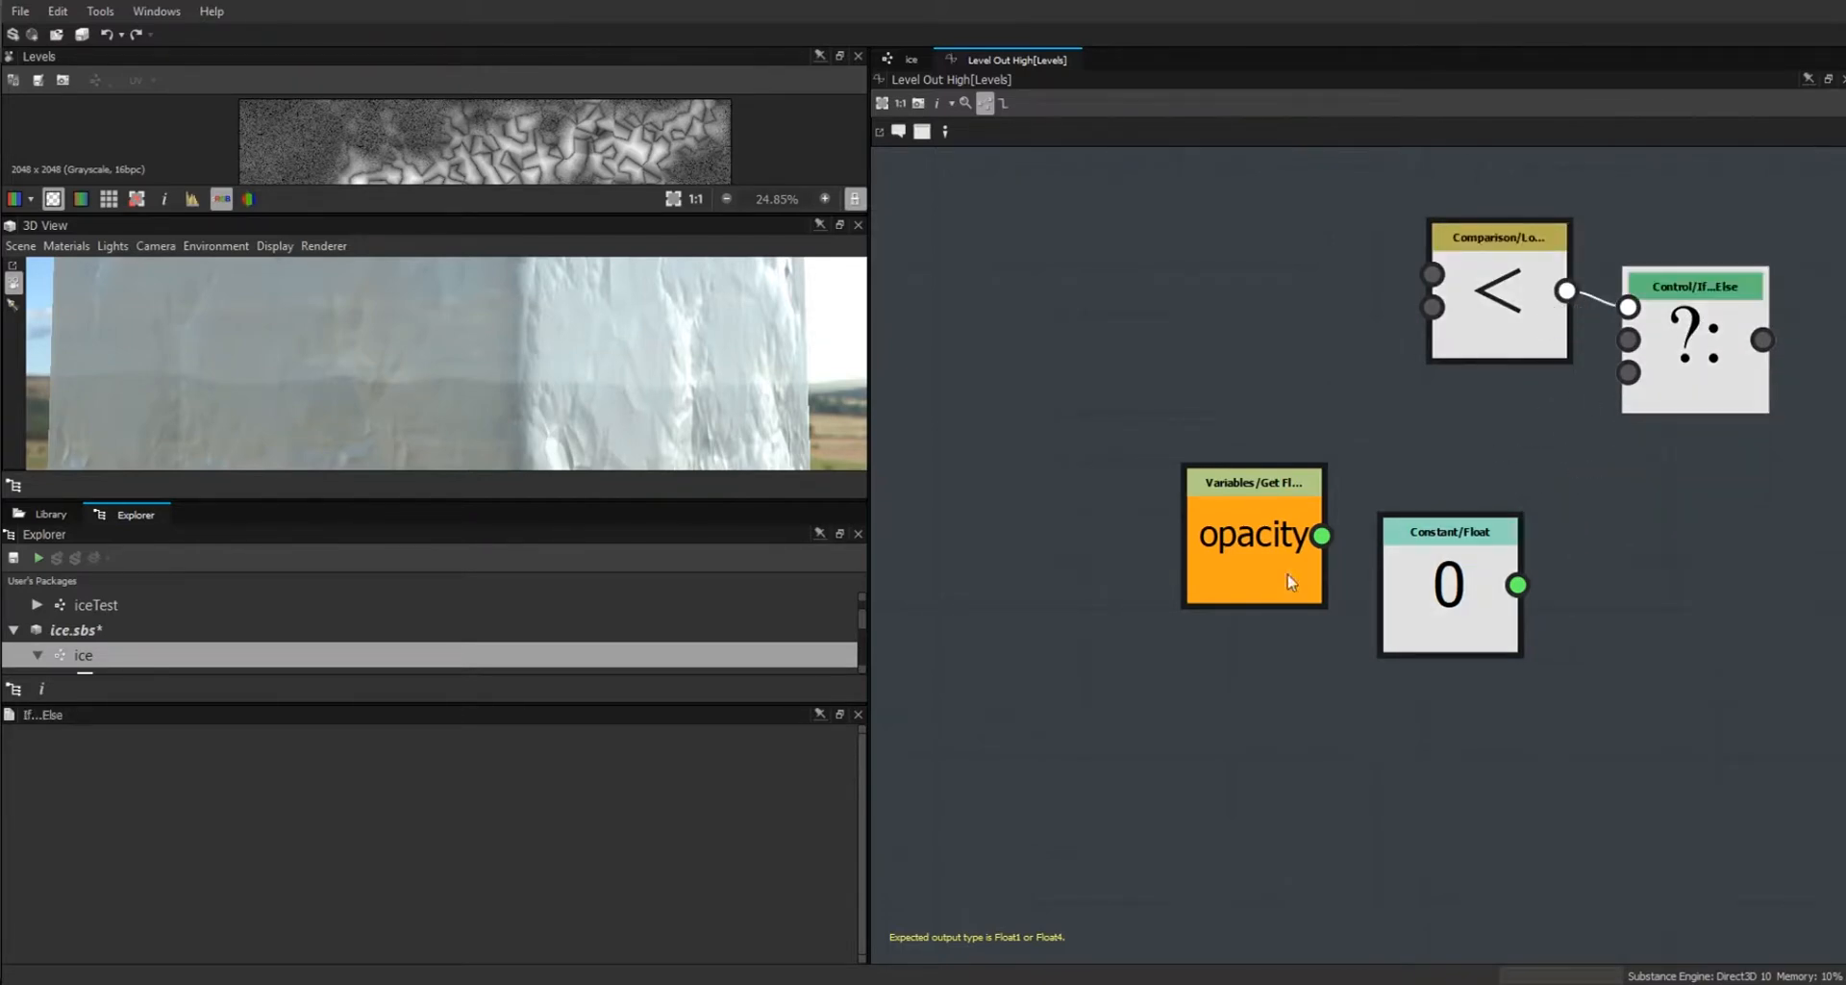
left_click_drag(1244, 577, 1146, 331)
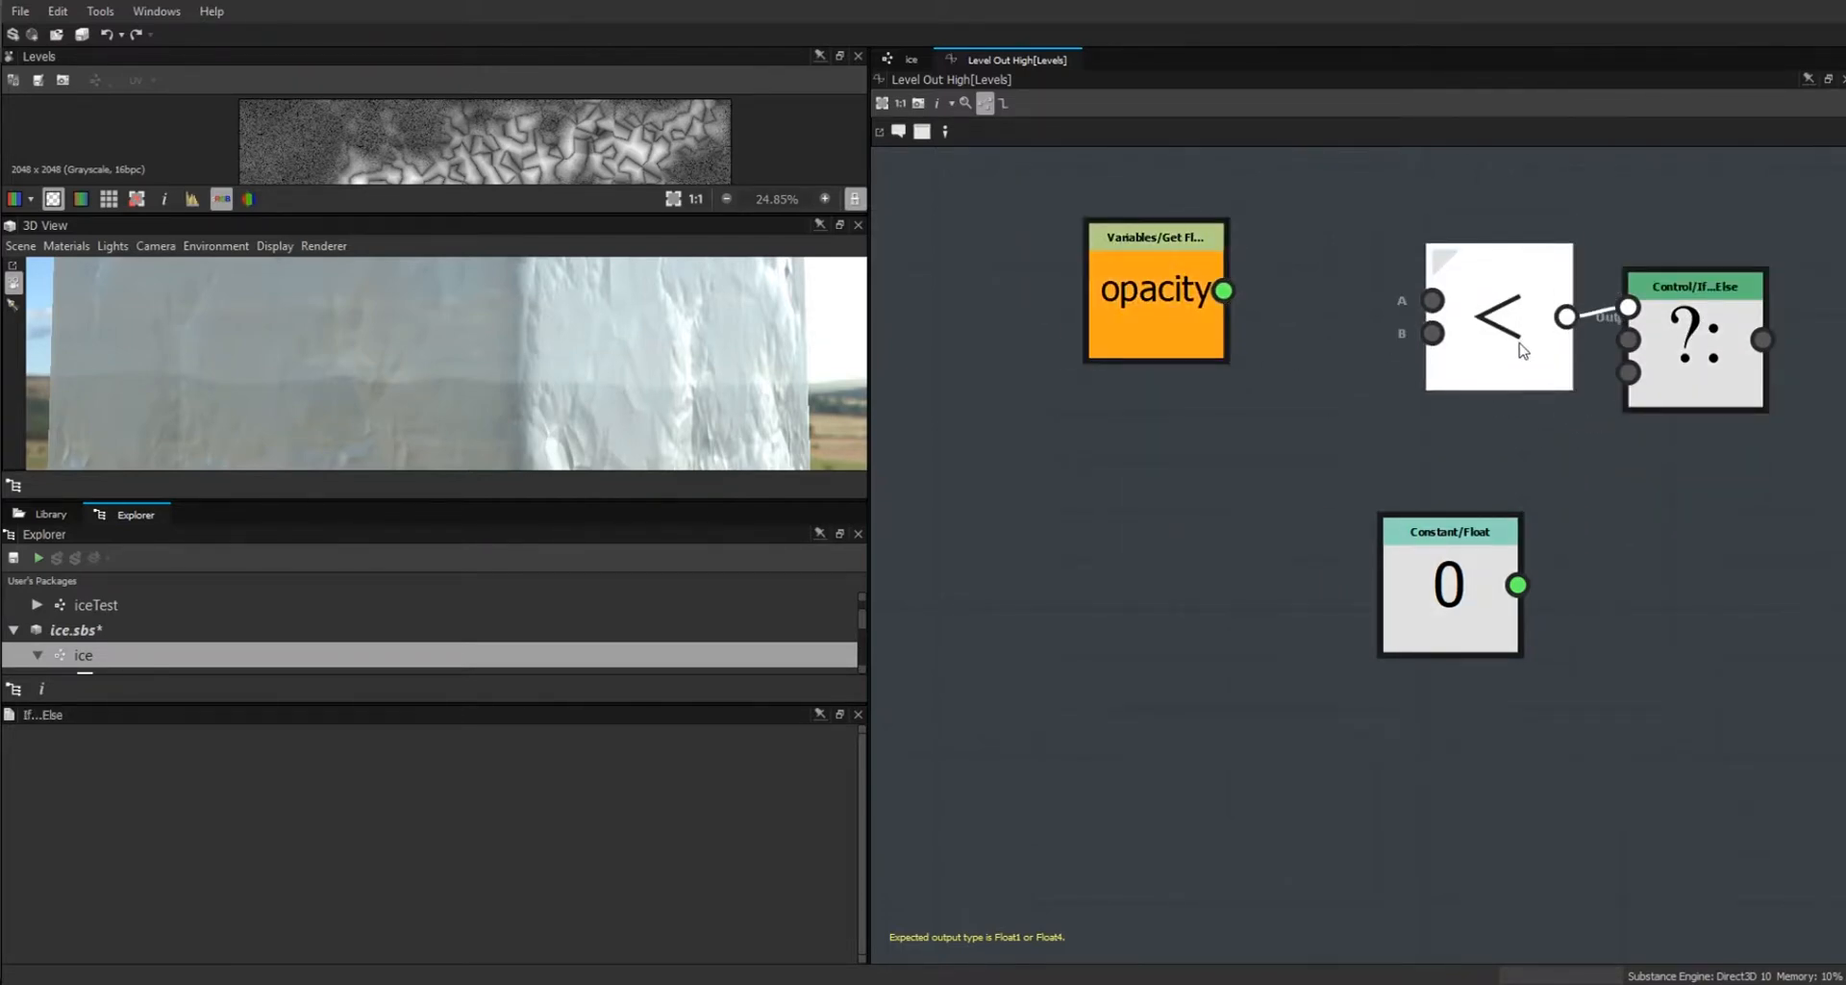
left_click_drag(1426, 610, 1168, 562)
Set the Float constant to 0.5.
left_click(1165, 562)
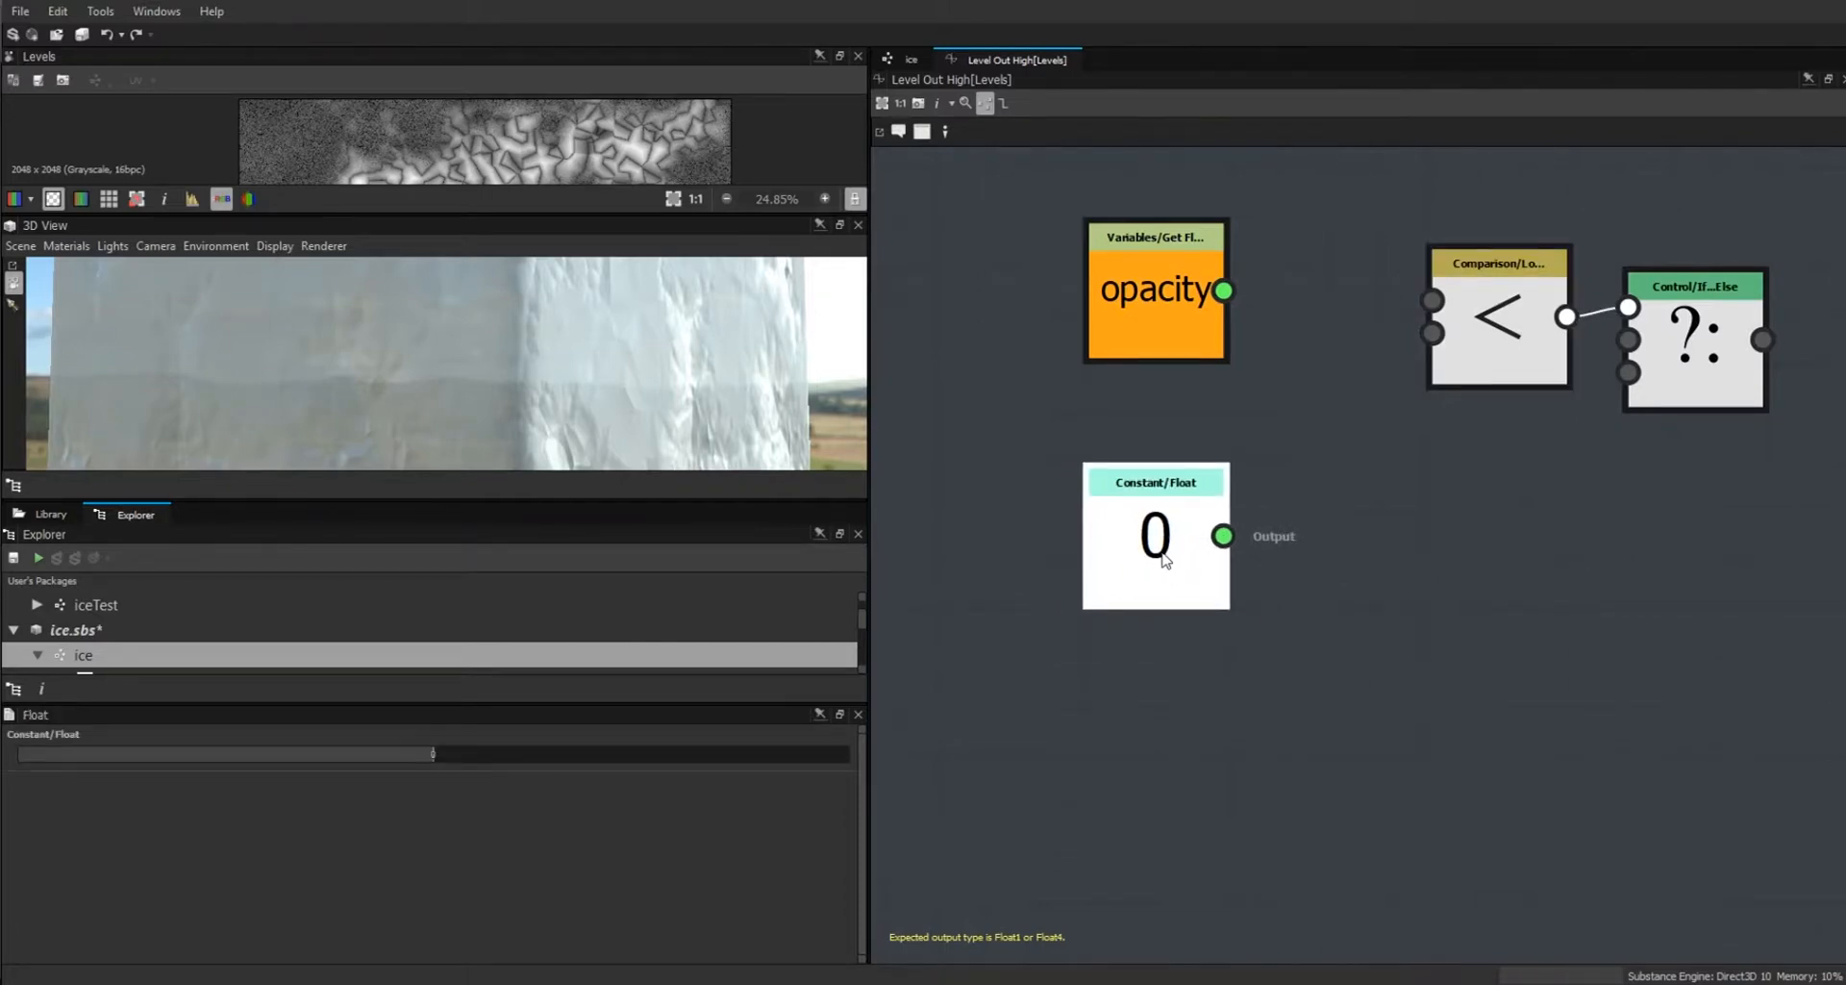
double_click(437, 752)
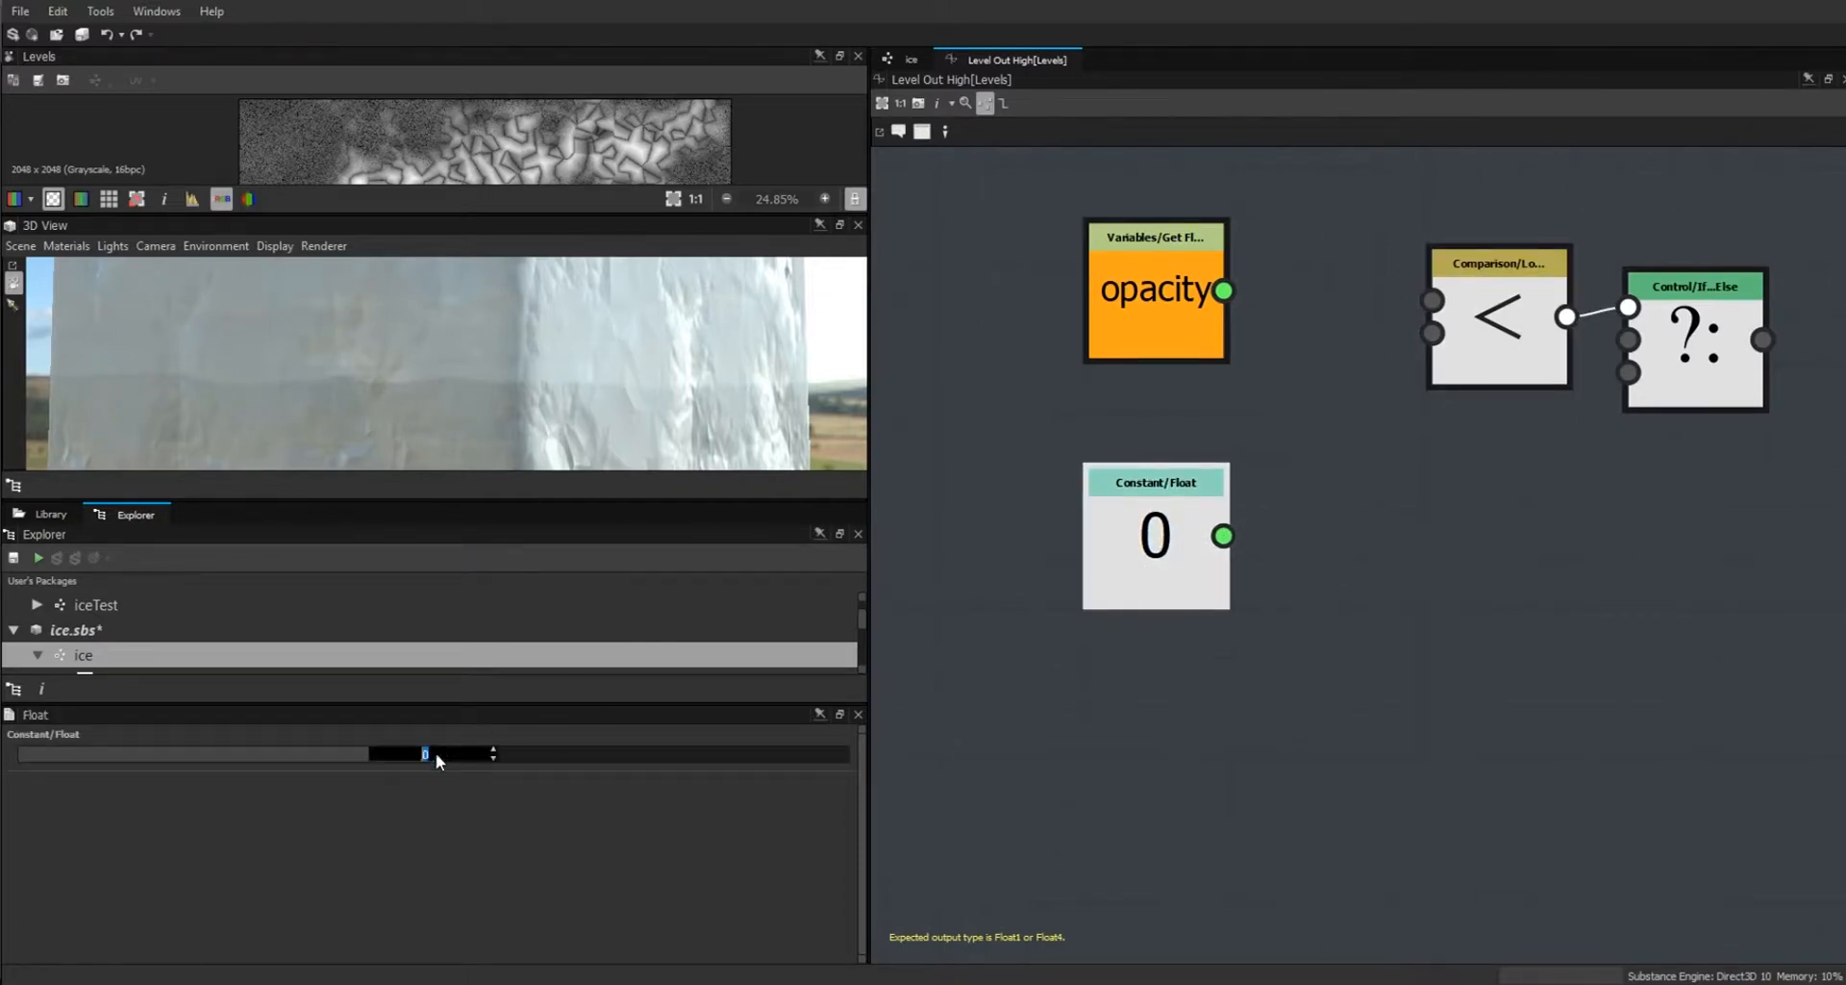
type(".5")
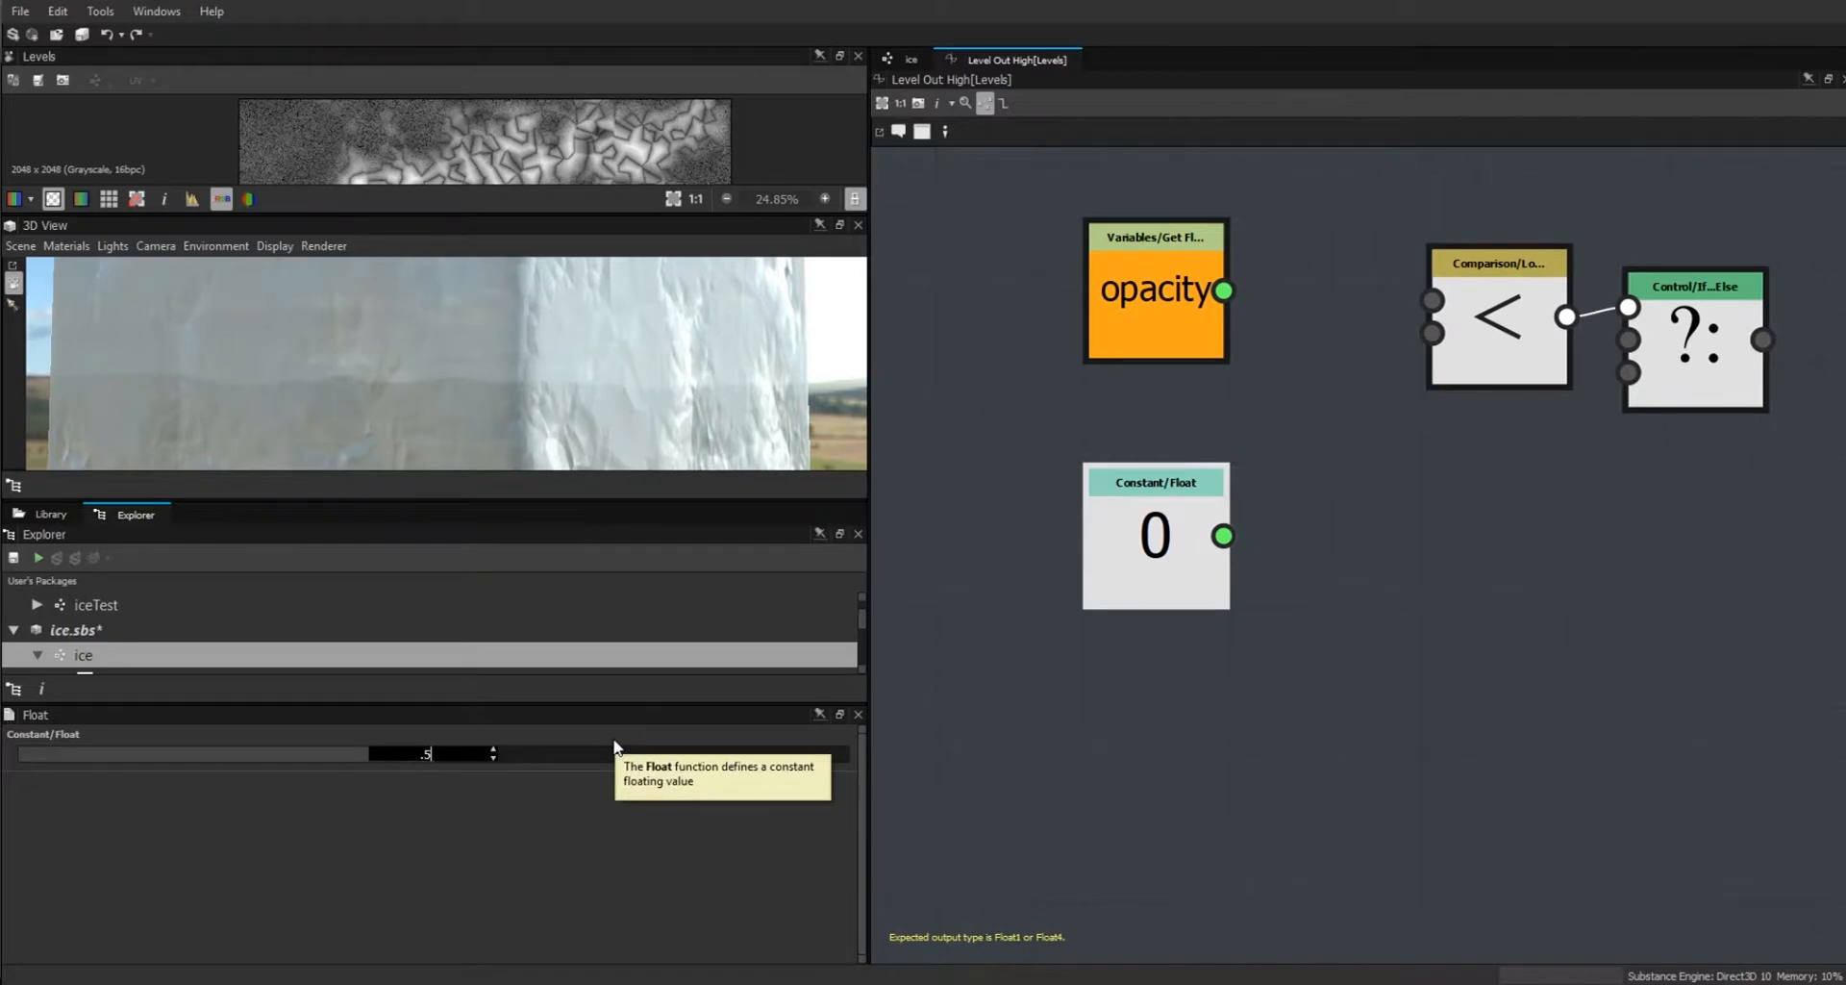
key("Return")
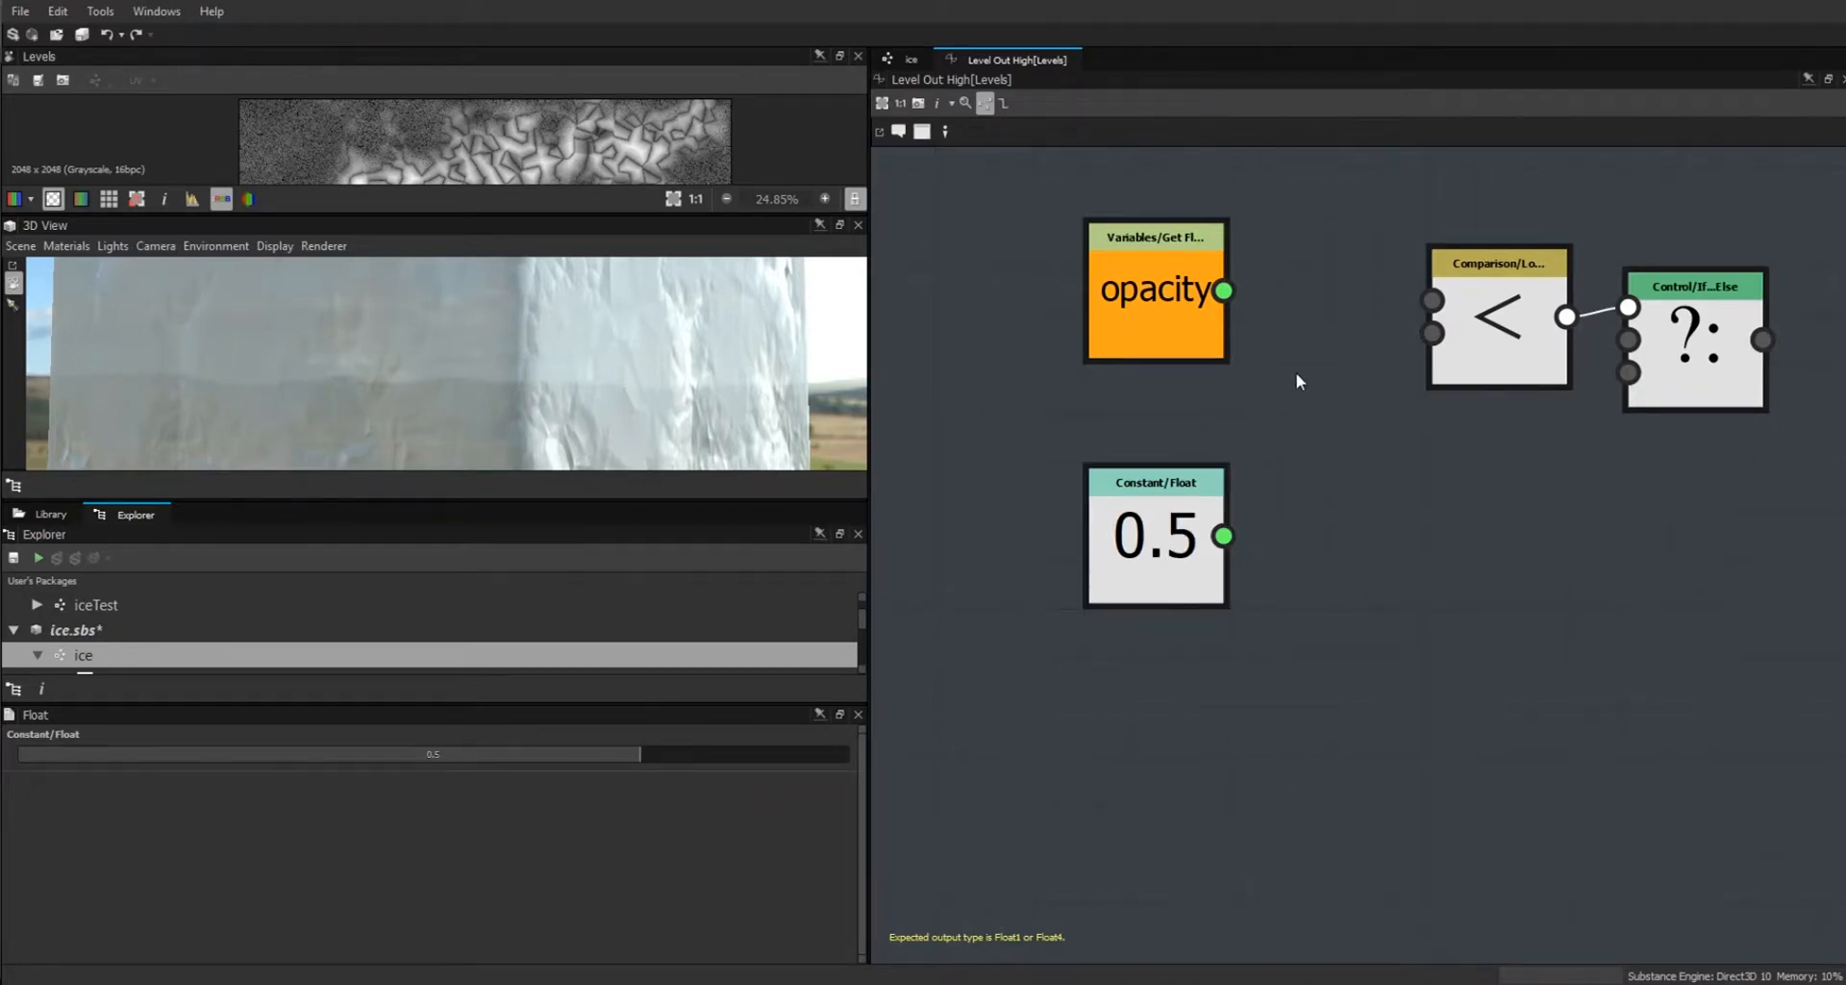
Feed the opacity variable into A and the 0.5 constant into B of the Lower comparison, and move the comparison closer to them.
left_click_drag(1223, 290, 1224, 536)
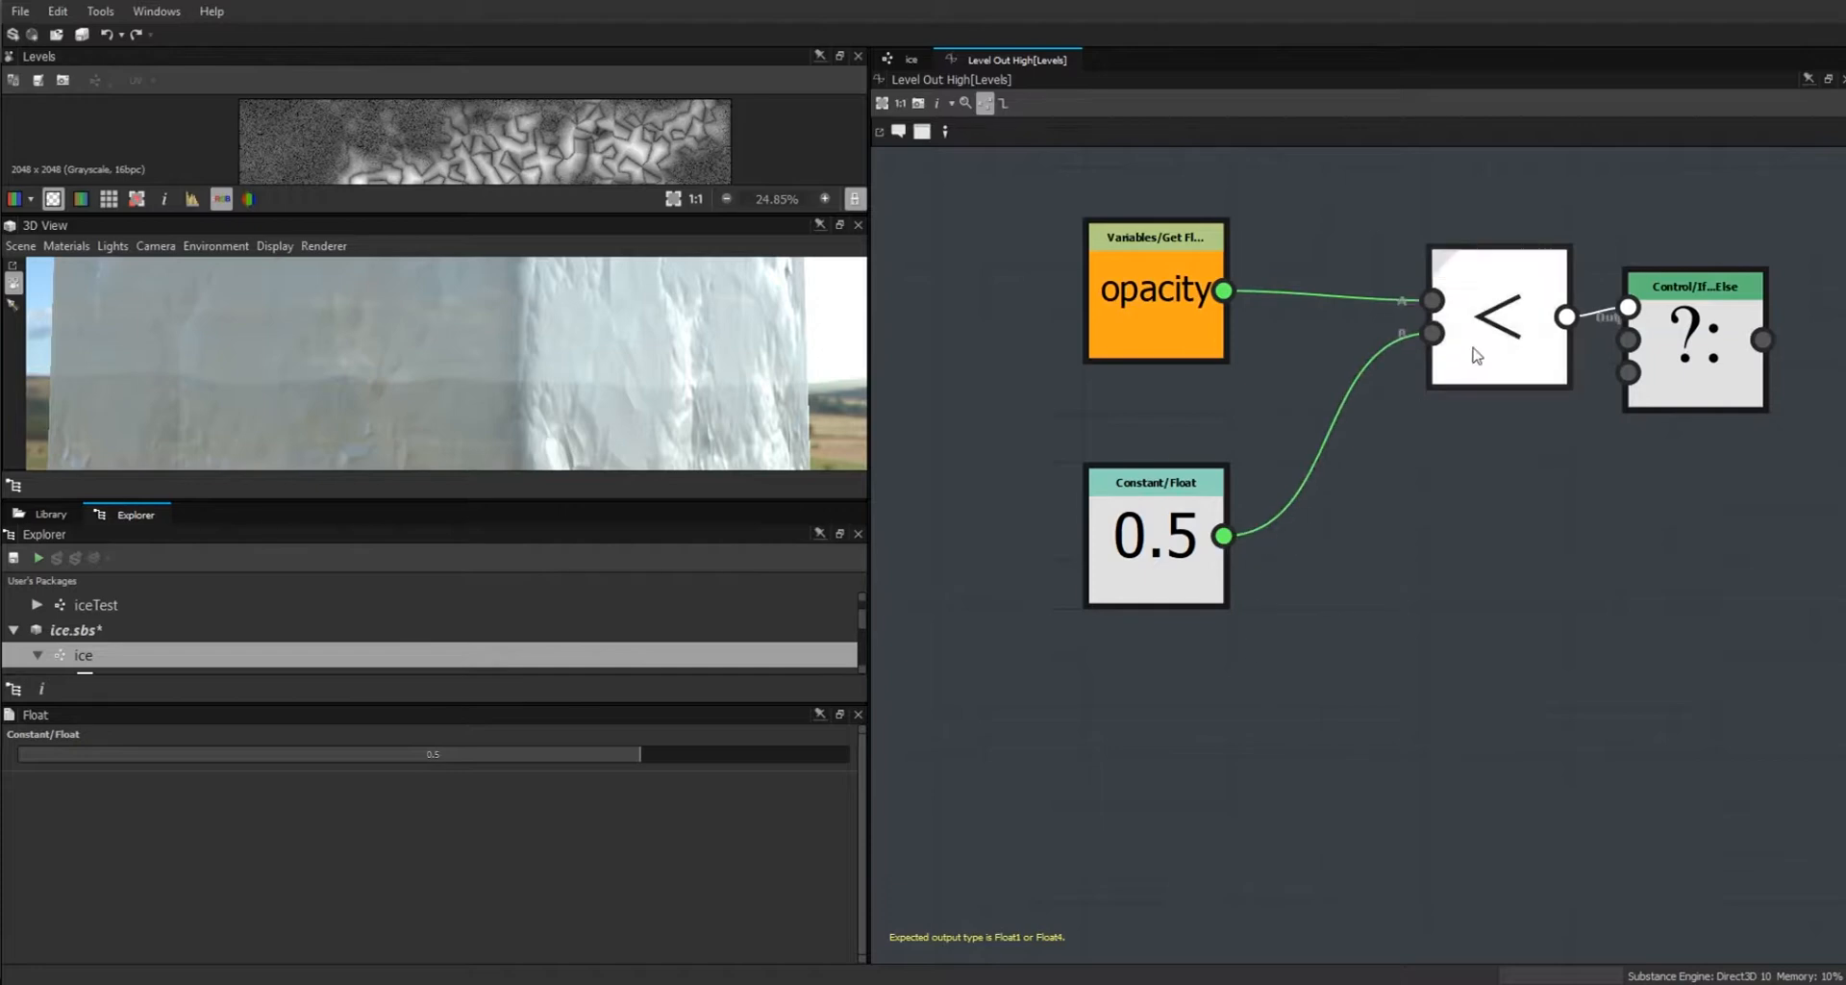
left_click_drag(1478, 356, 1427, 380)
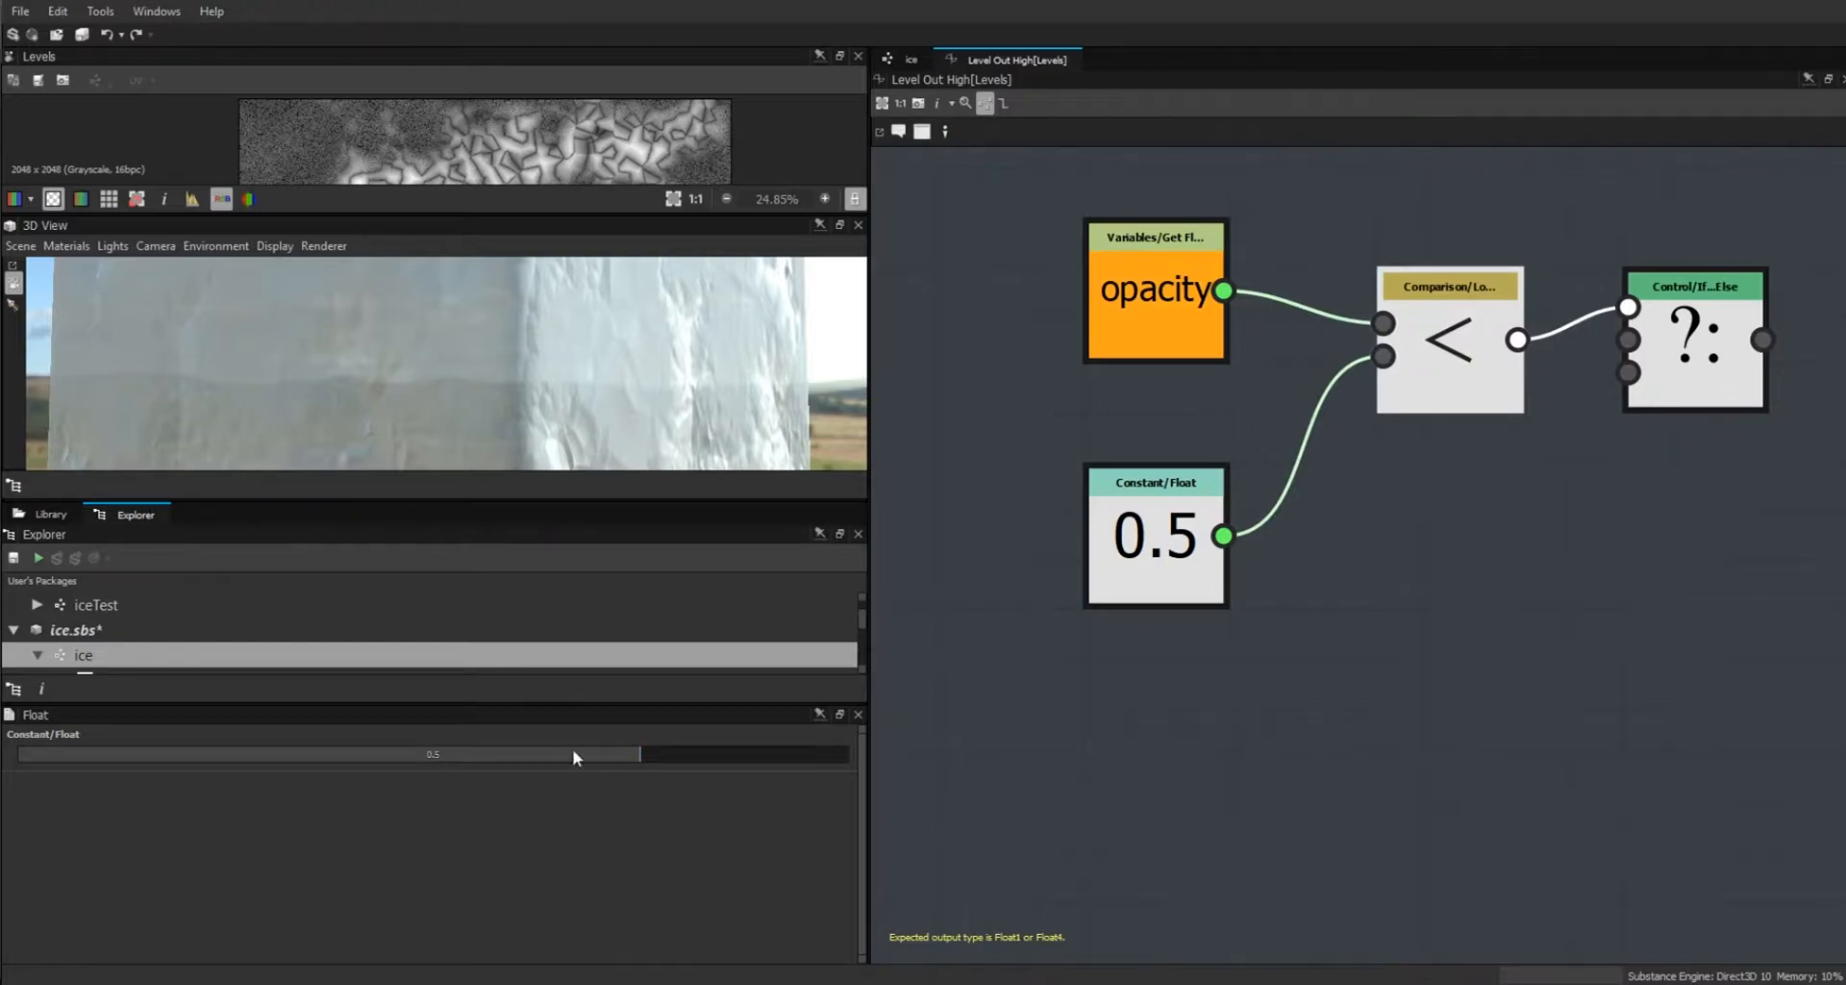
left_click_drag(1476, 364, 1431, 360)
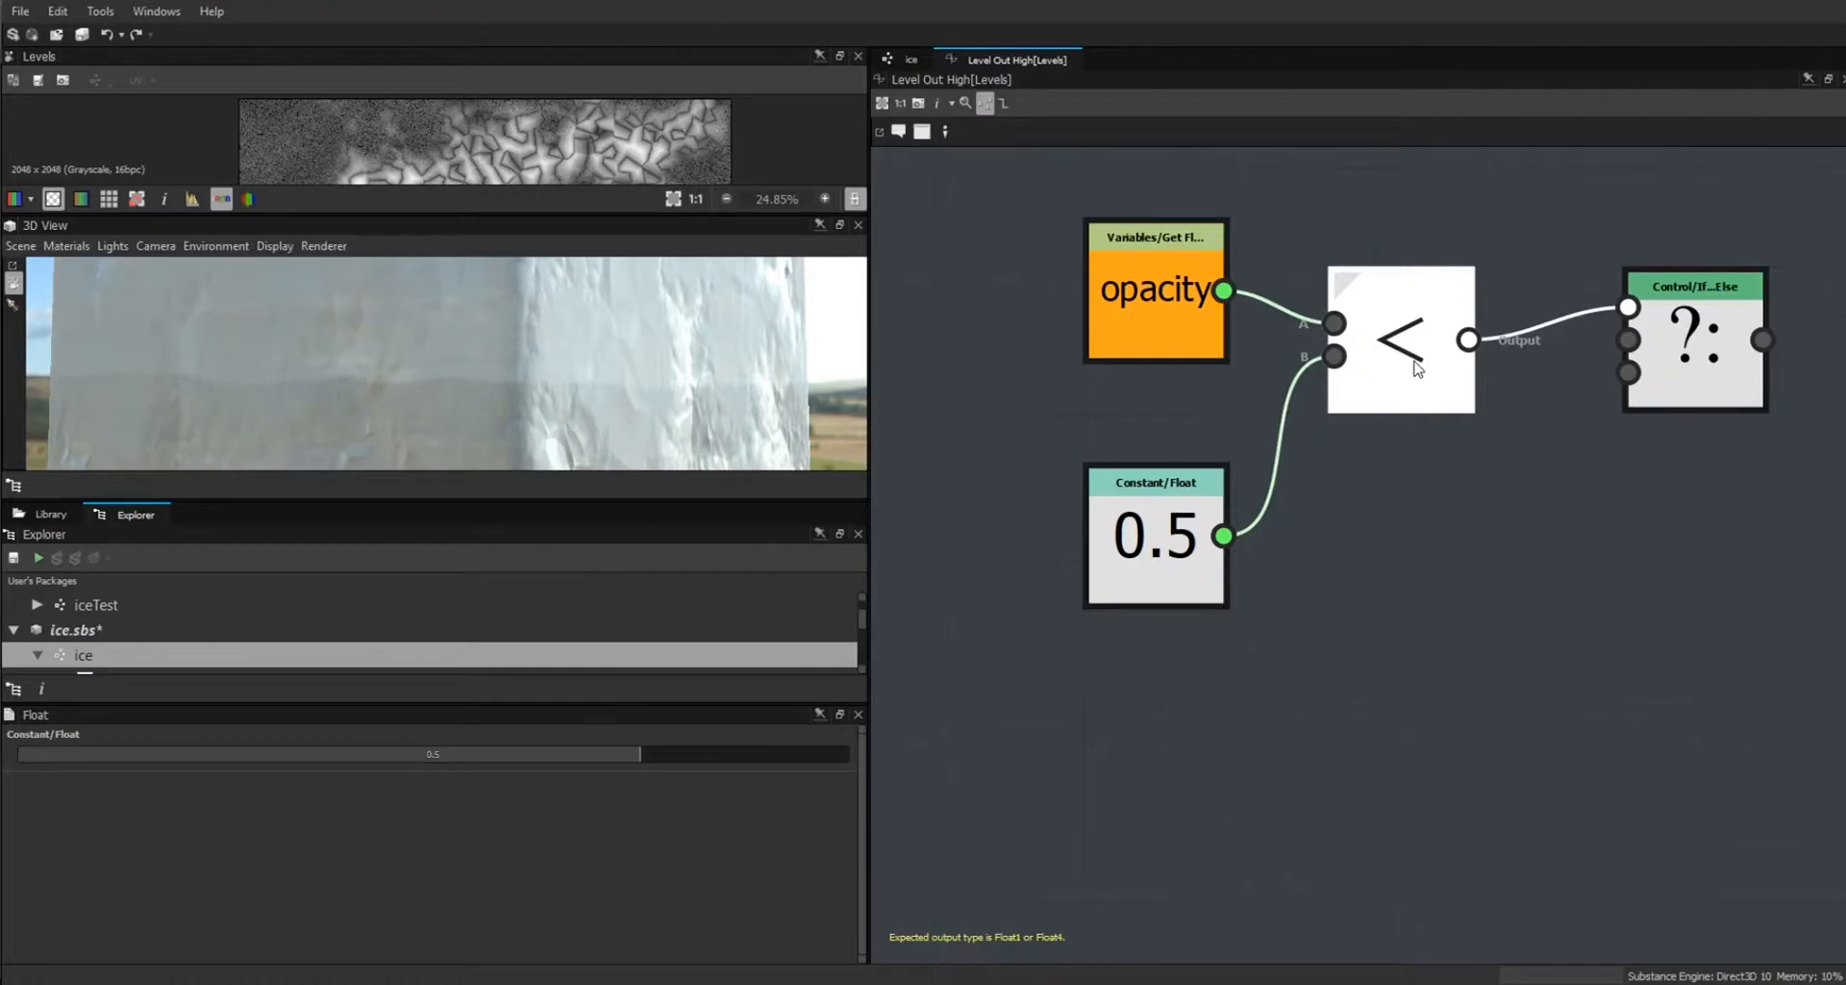
Connect the 0.5 constant to If and the opacity variable to Else, and make the If...Else node the function's output.
left_click_drag(1223, 535, 1630, 339)
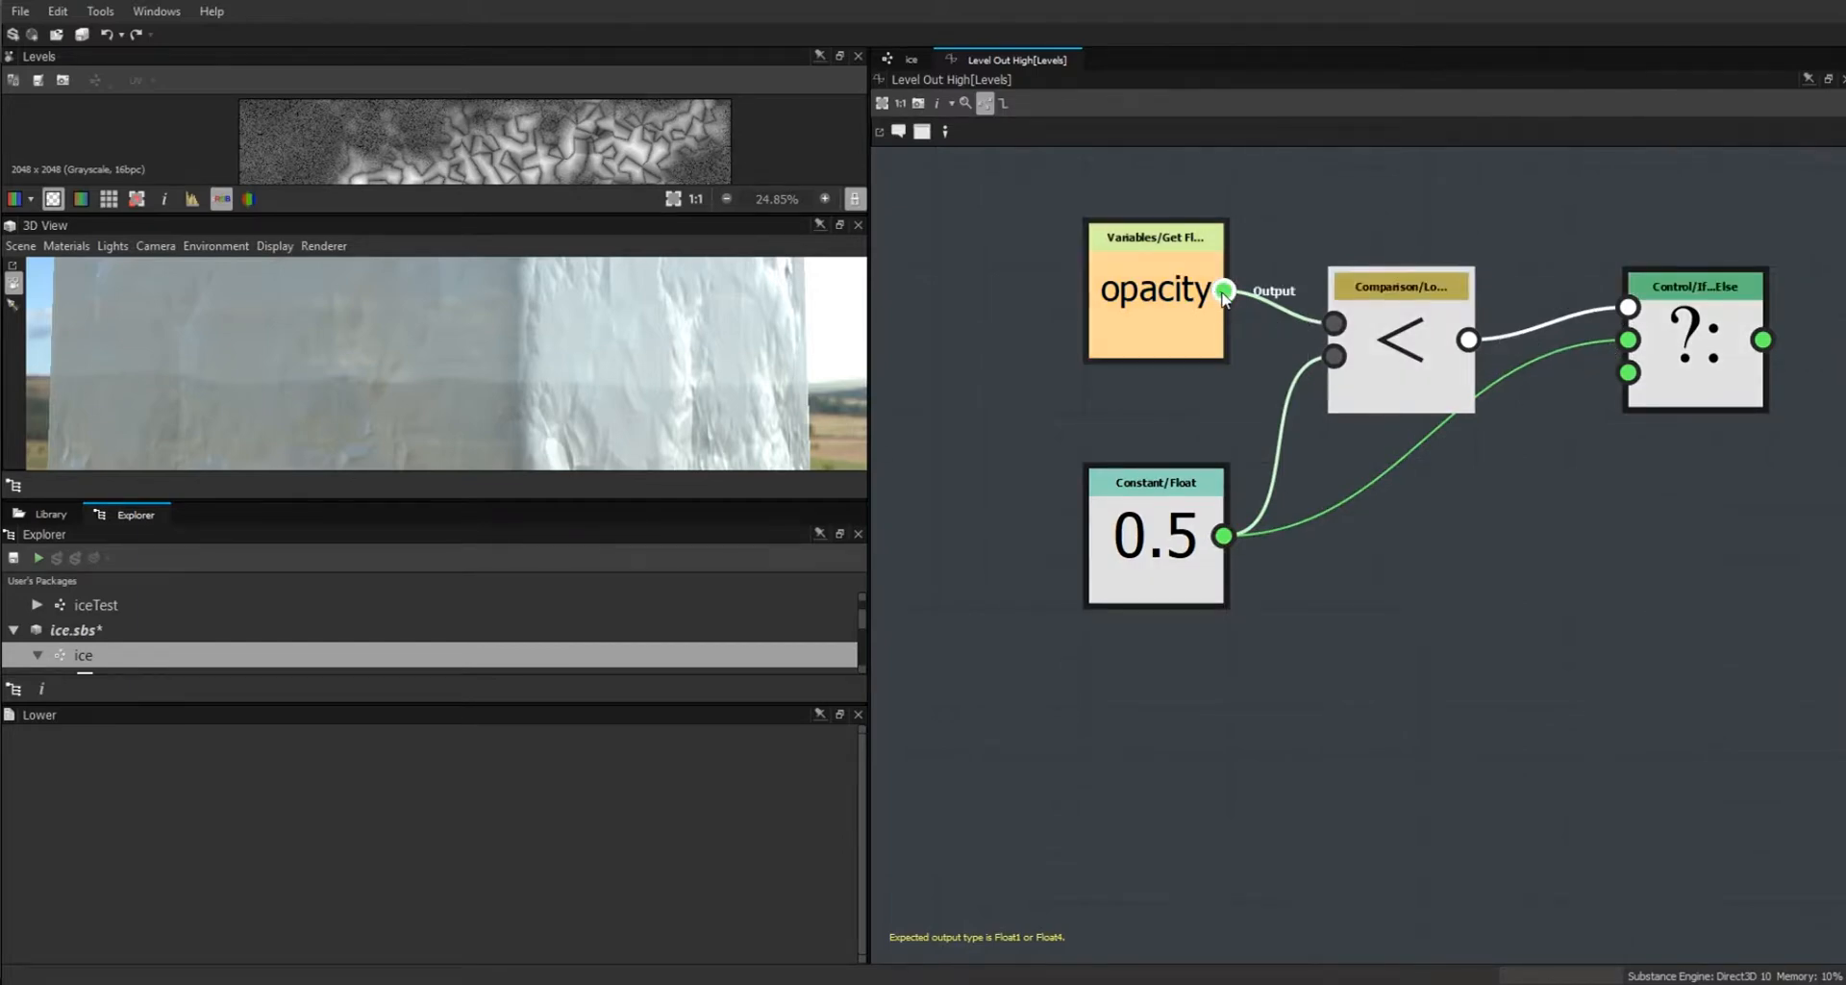
left_click_drag(1224, 290, 1632, 392)
right_click(1682, 352)
left_click(1697, 423)
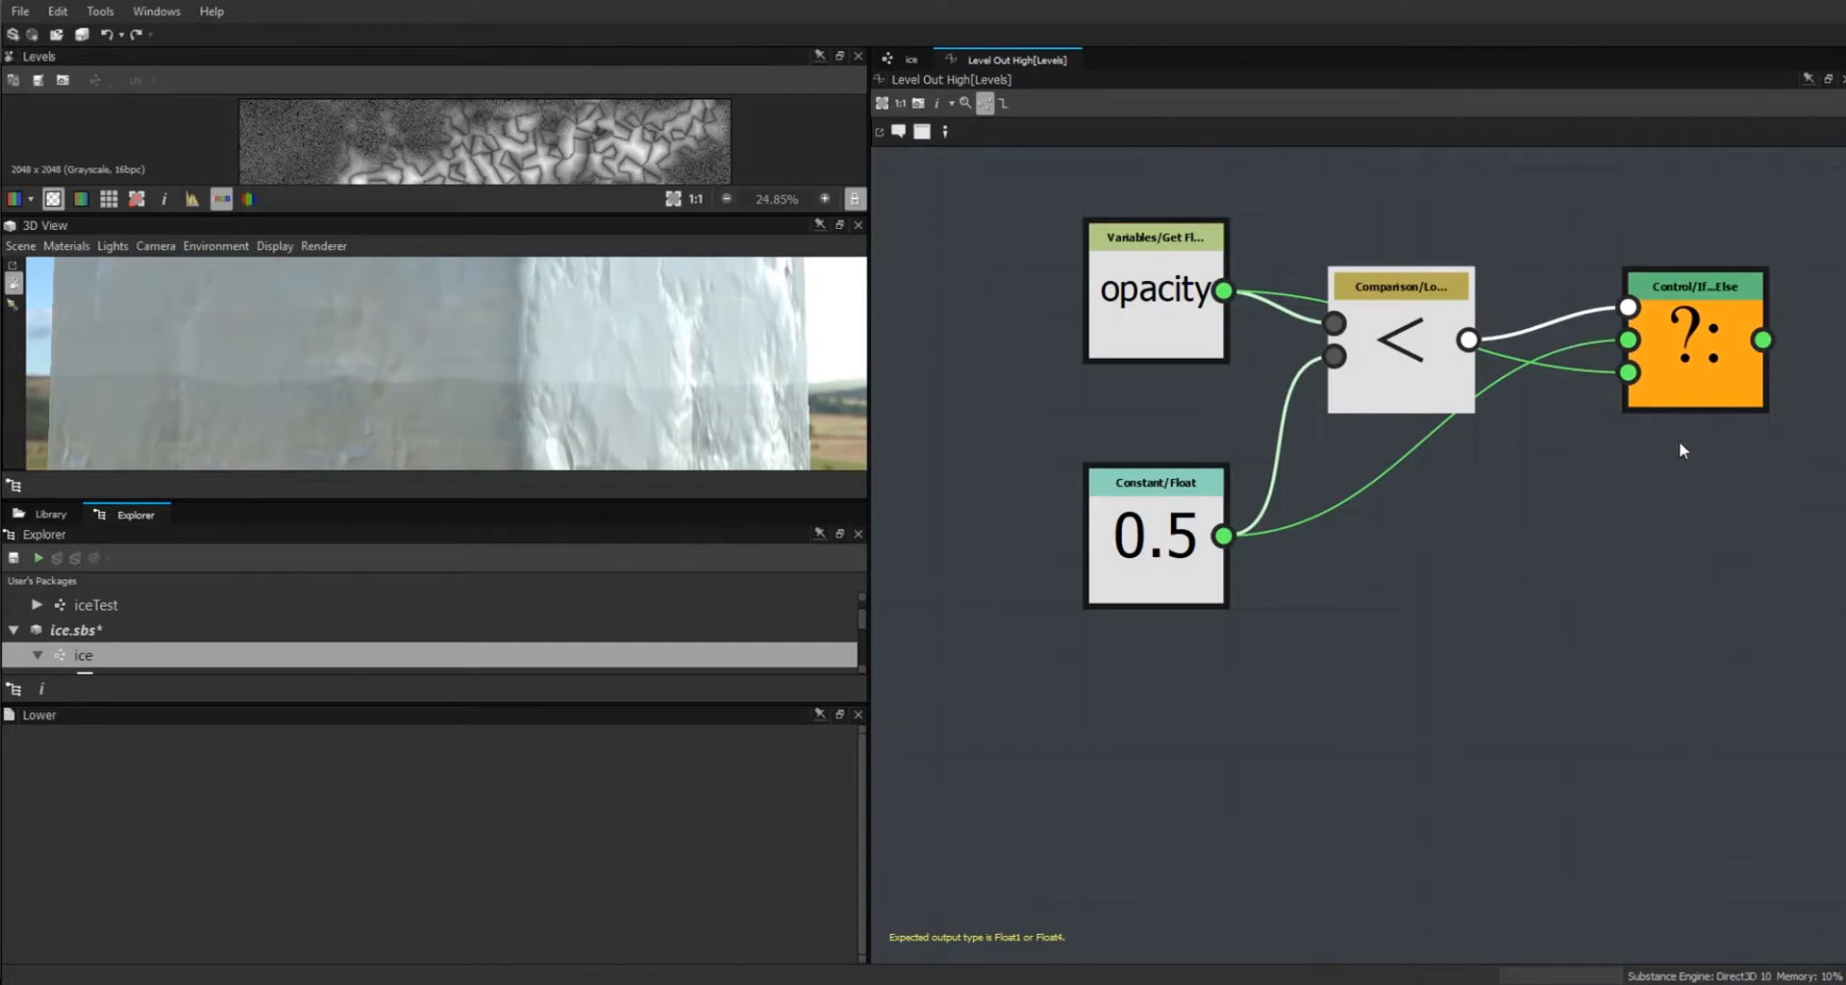
left_click_drag(1203, 577, 1229, 549)
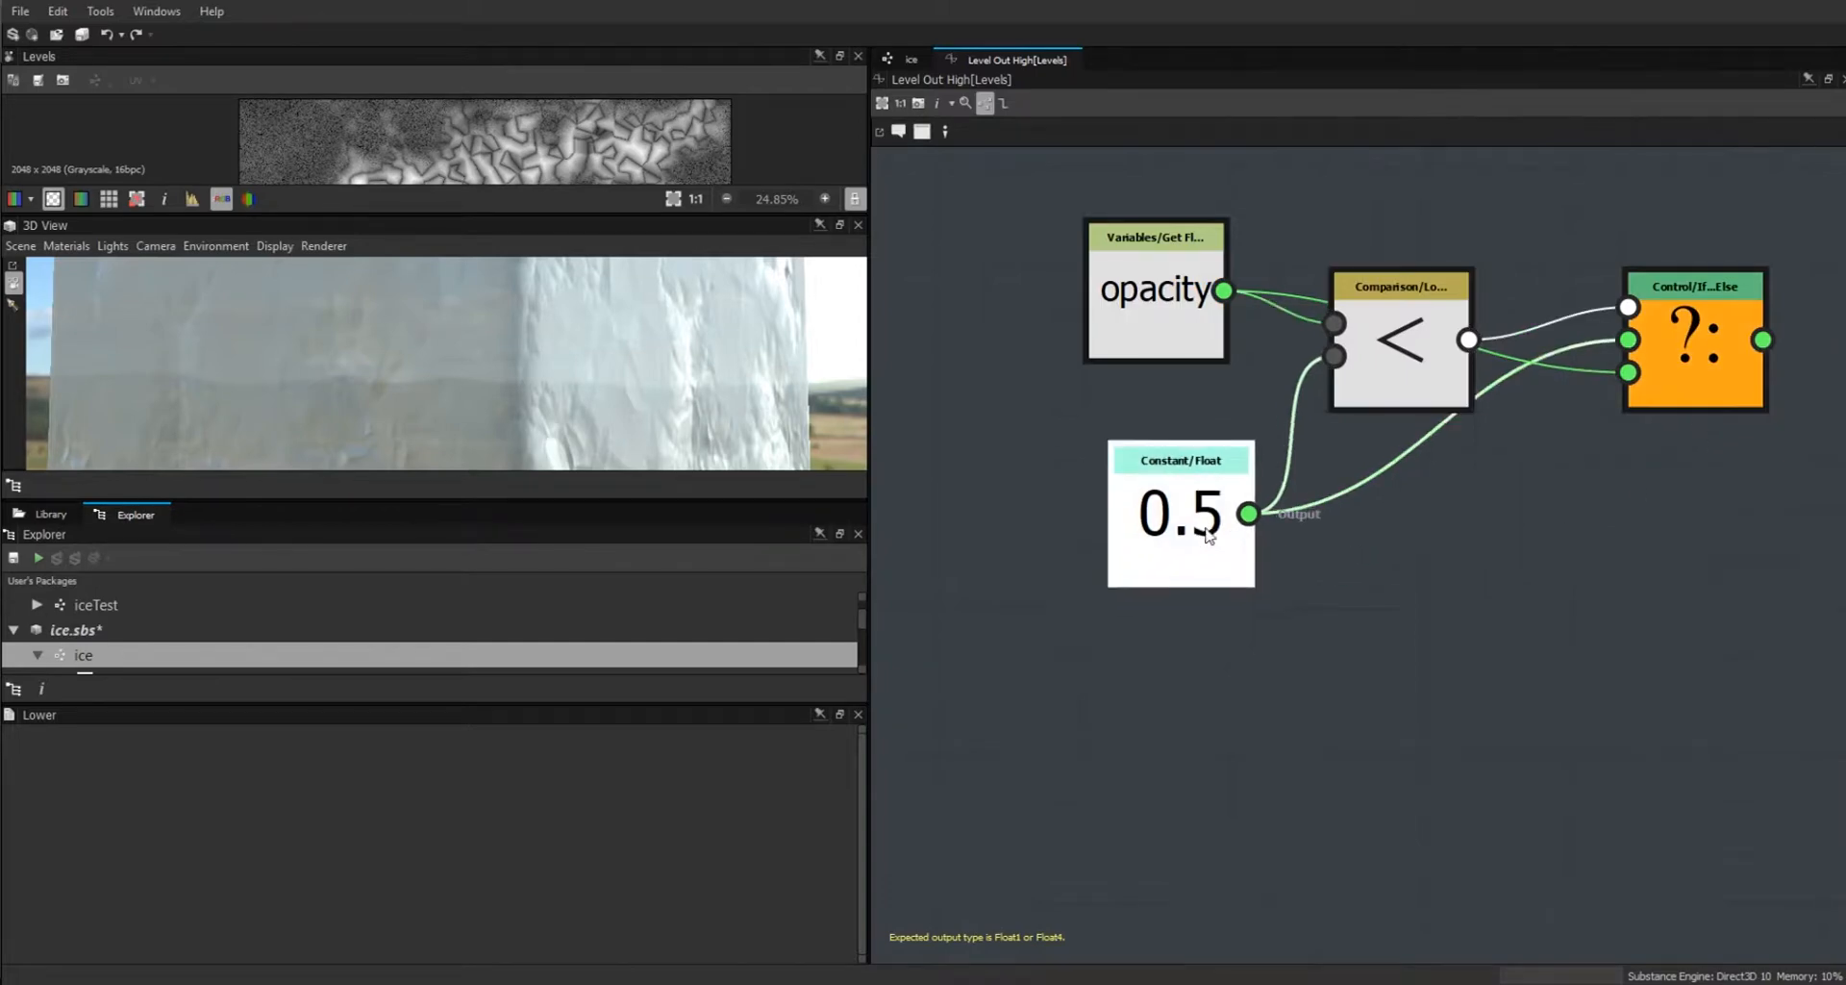
Return to the ice graph and bring up the preview of its input parameters, collapsing the output image settings.
left_click(908, 59)
left_click(1001, 689)
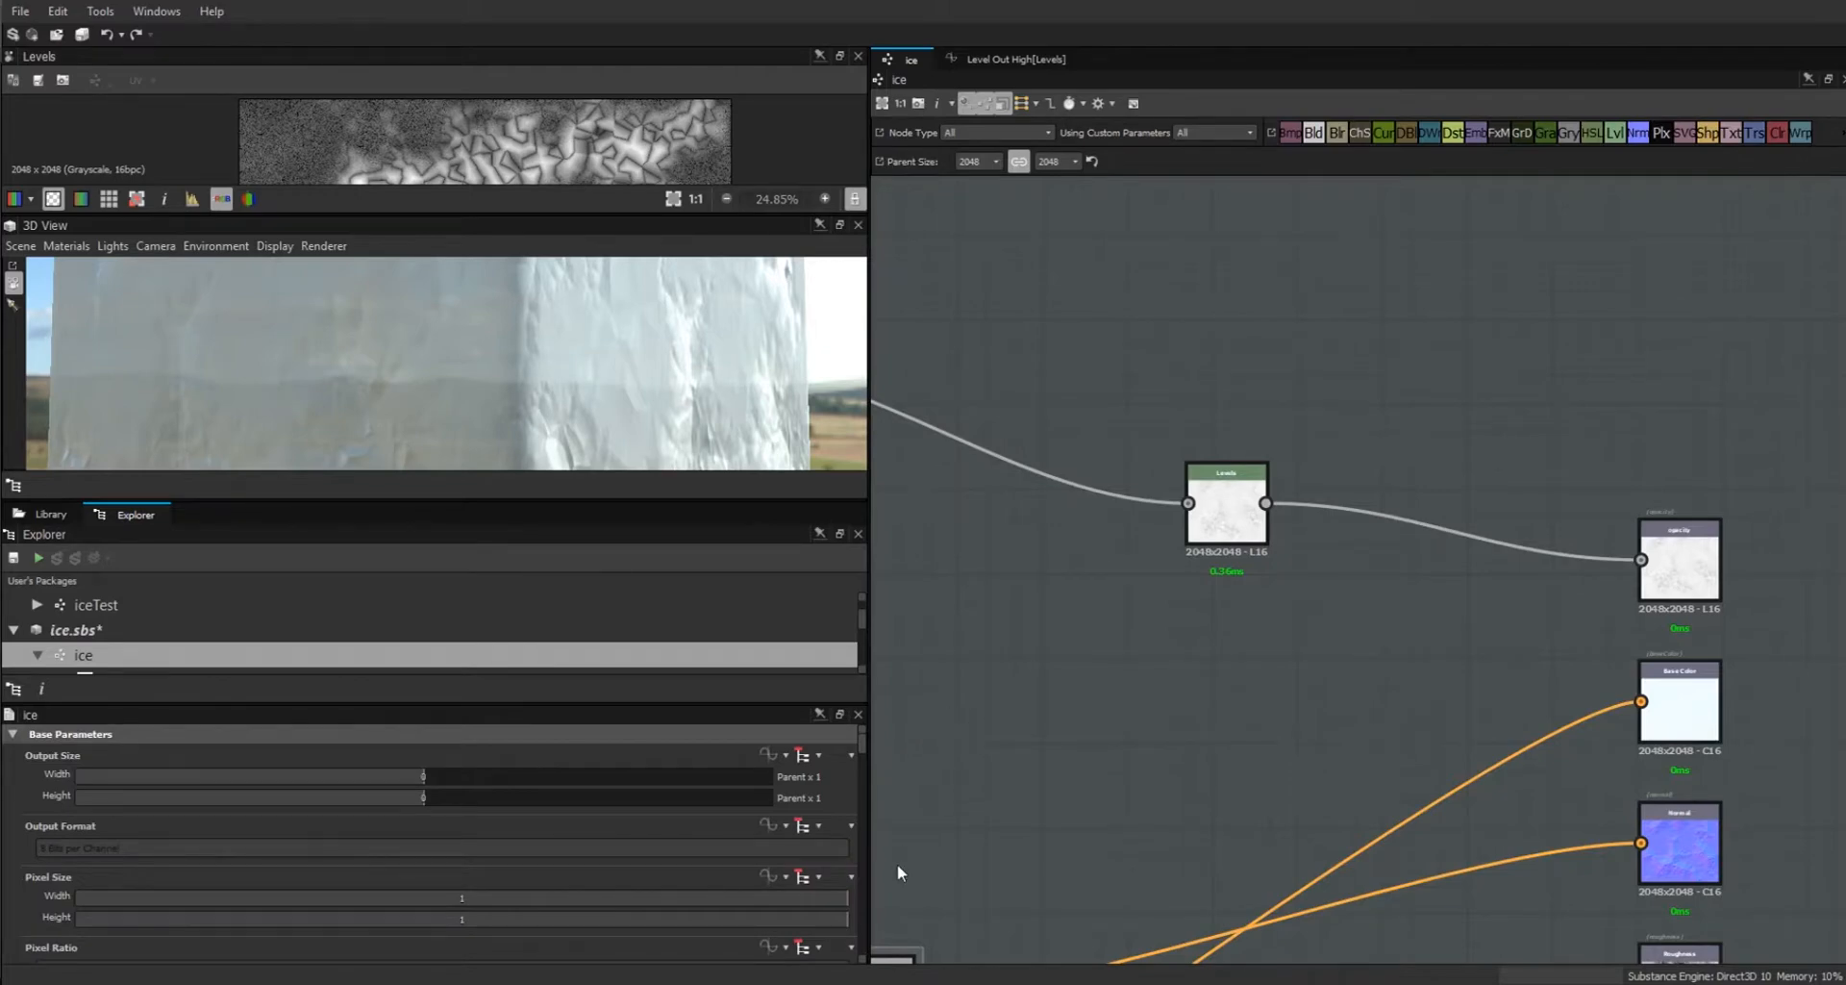
mouse_move(862, 745)
left_mouse_down()
mouse_move(873, 866)
mouse_move(876, 777)
left_mouse_up()
left_click(40, 768)
left_click(40, 788)
left_click(41, 810)
left_click(41, 829)
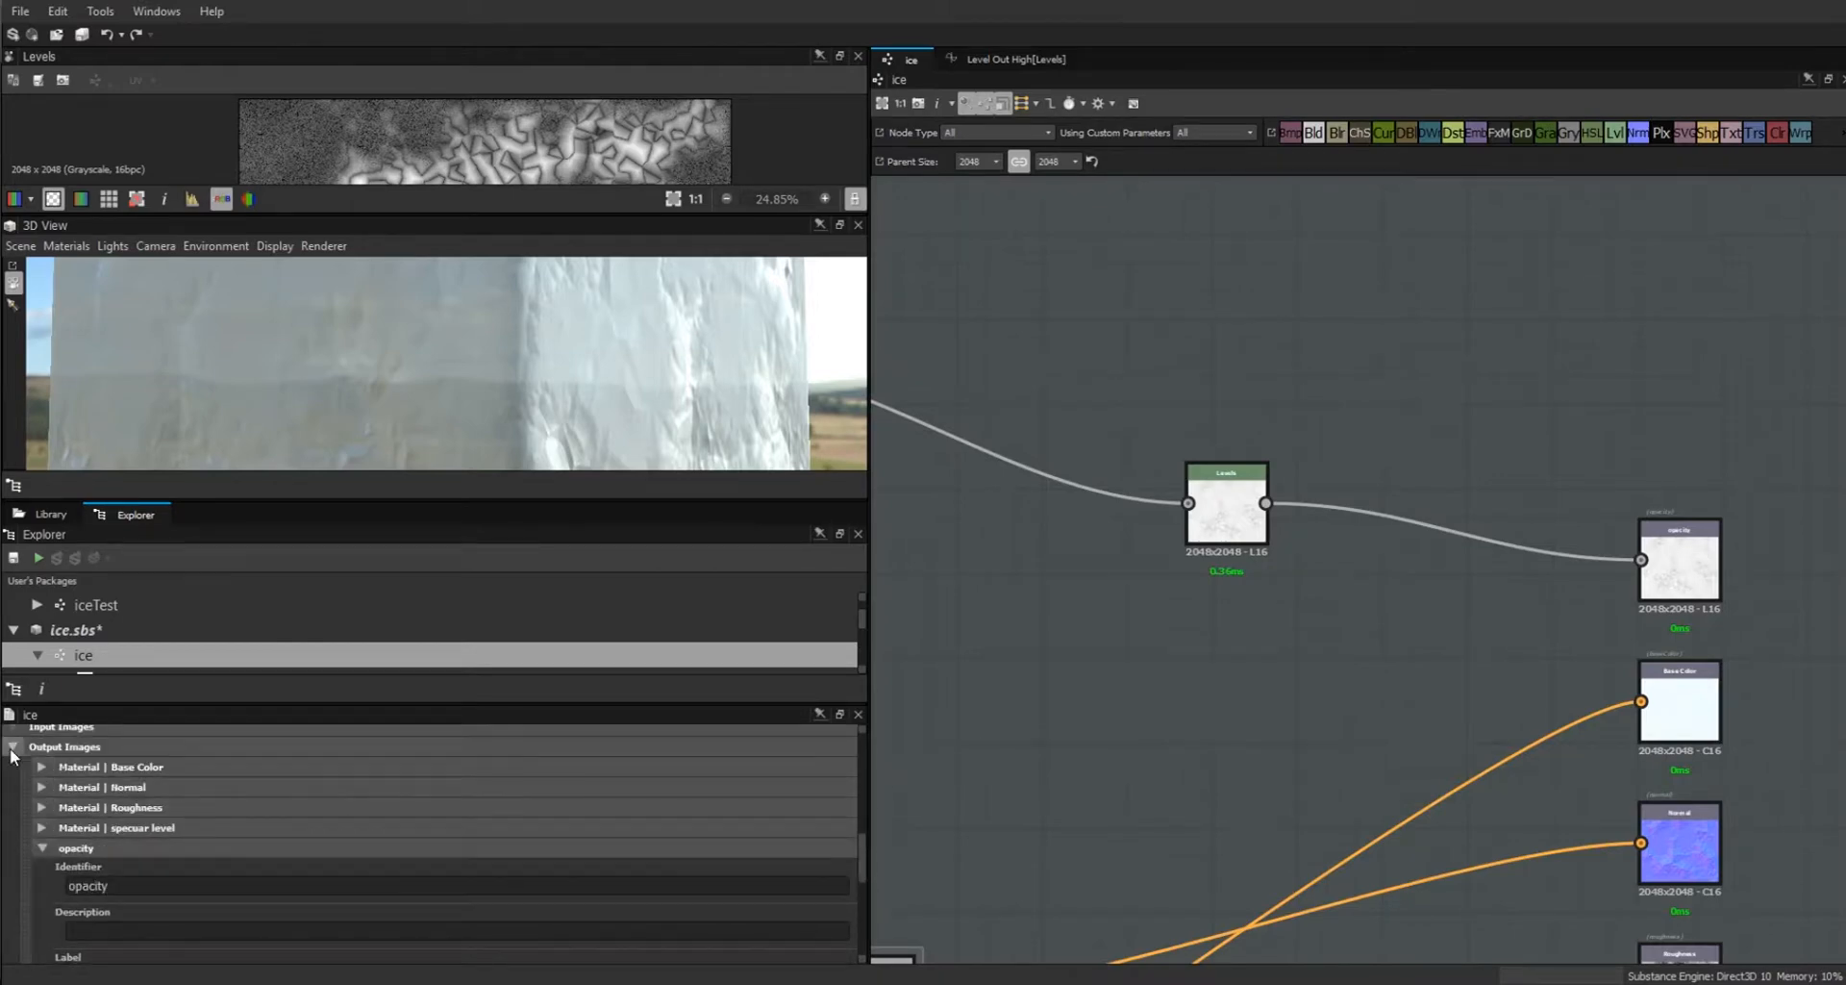
left_click(12, 747)
left_click(849, 870)
scroll(843, 879, "down", 2)
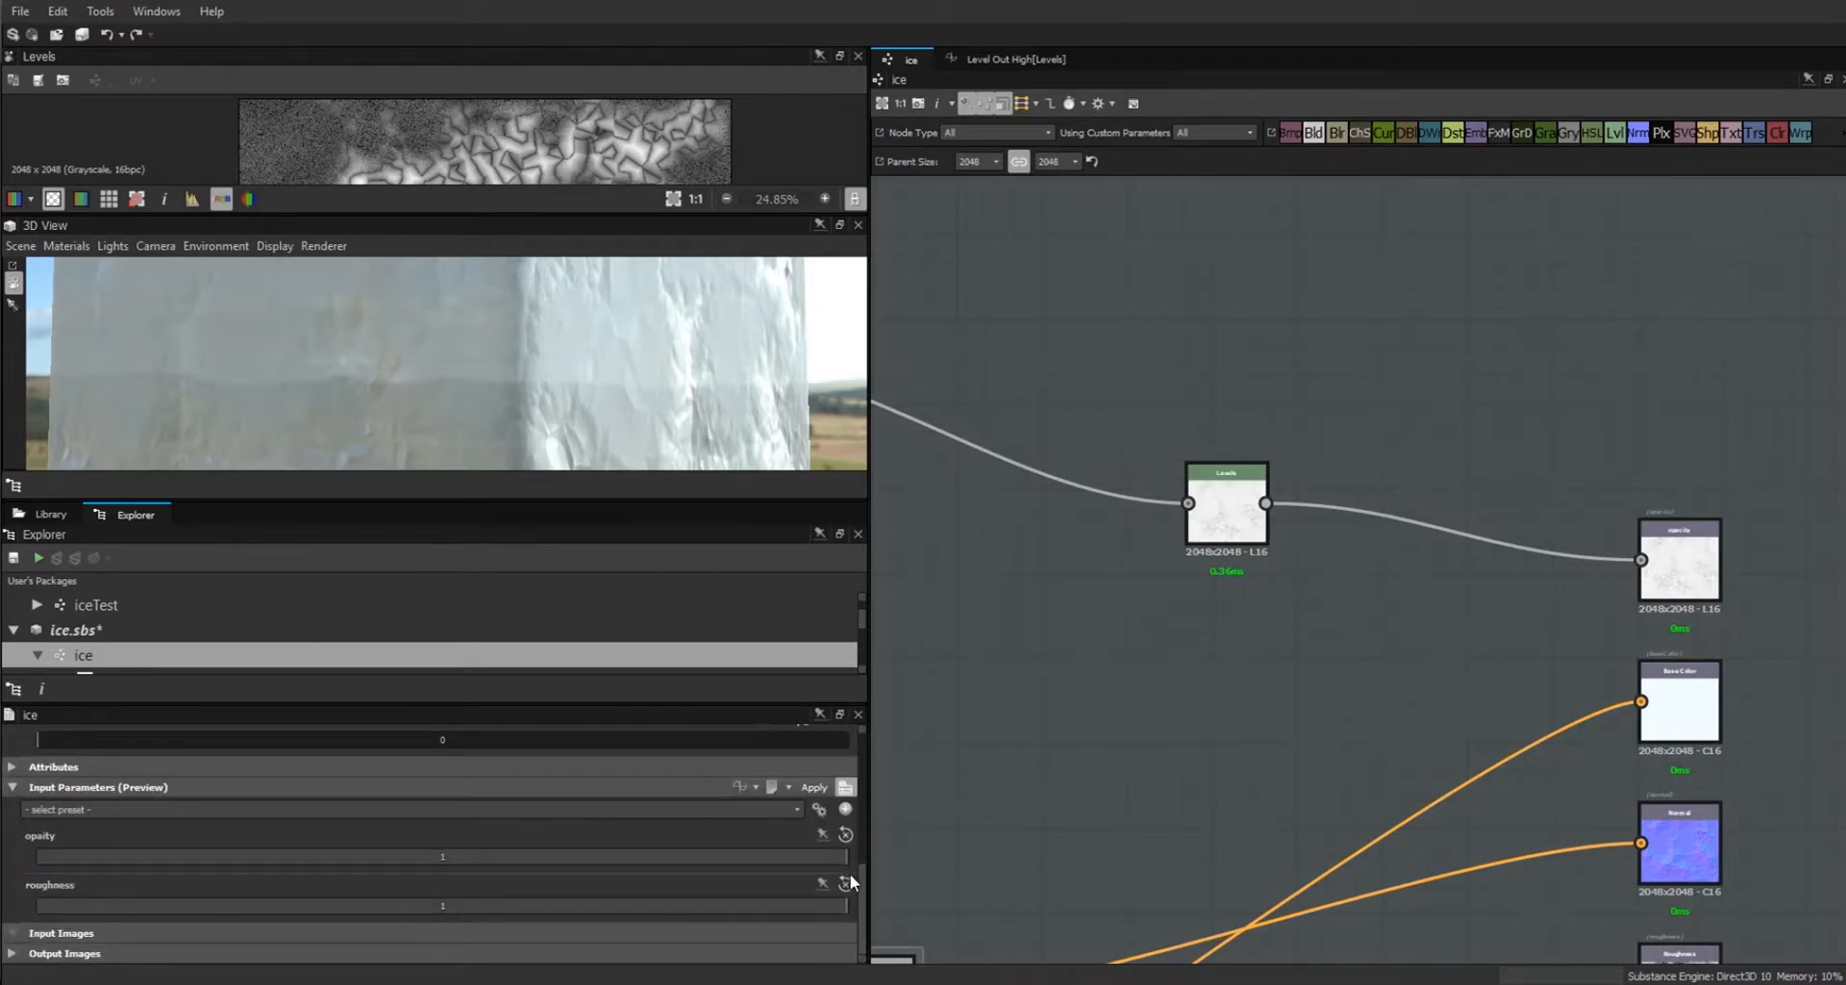
Test the opacity input in the preview at lower values such as 0.36, and return it to 1.
left_click_drag(840, 852, 328, 877)
left_click_drag(145, 888, 340, 874)
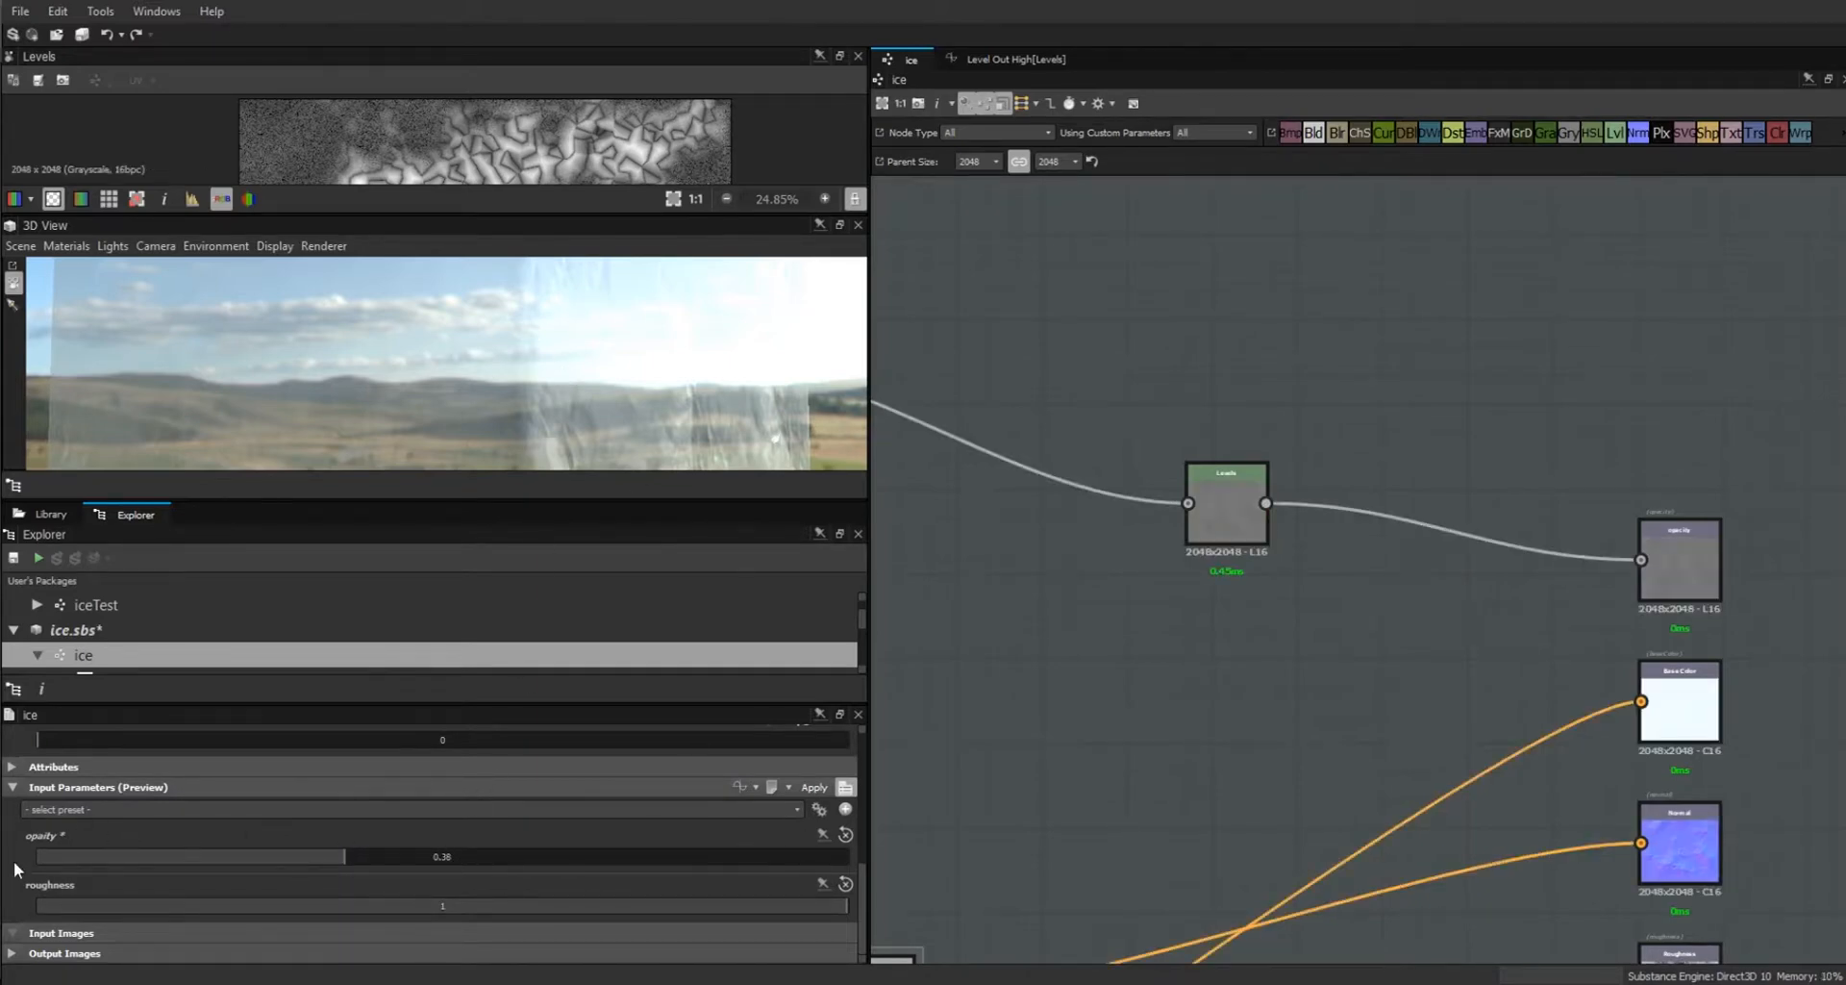
left_click_drag(344, 856, 1289, 917)
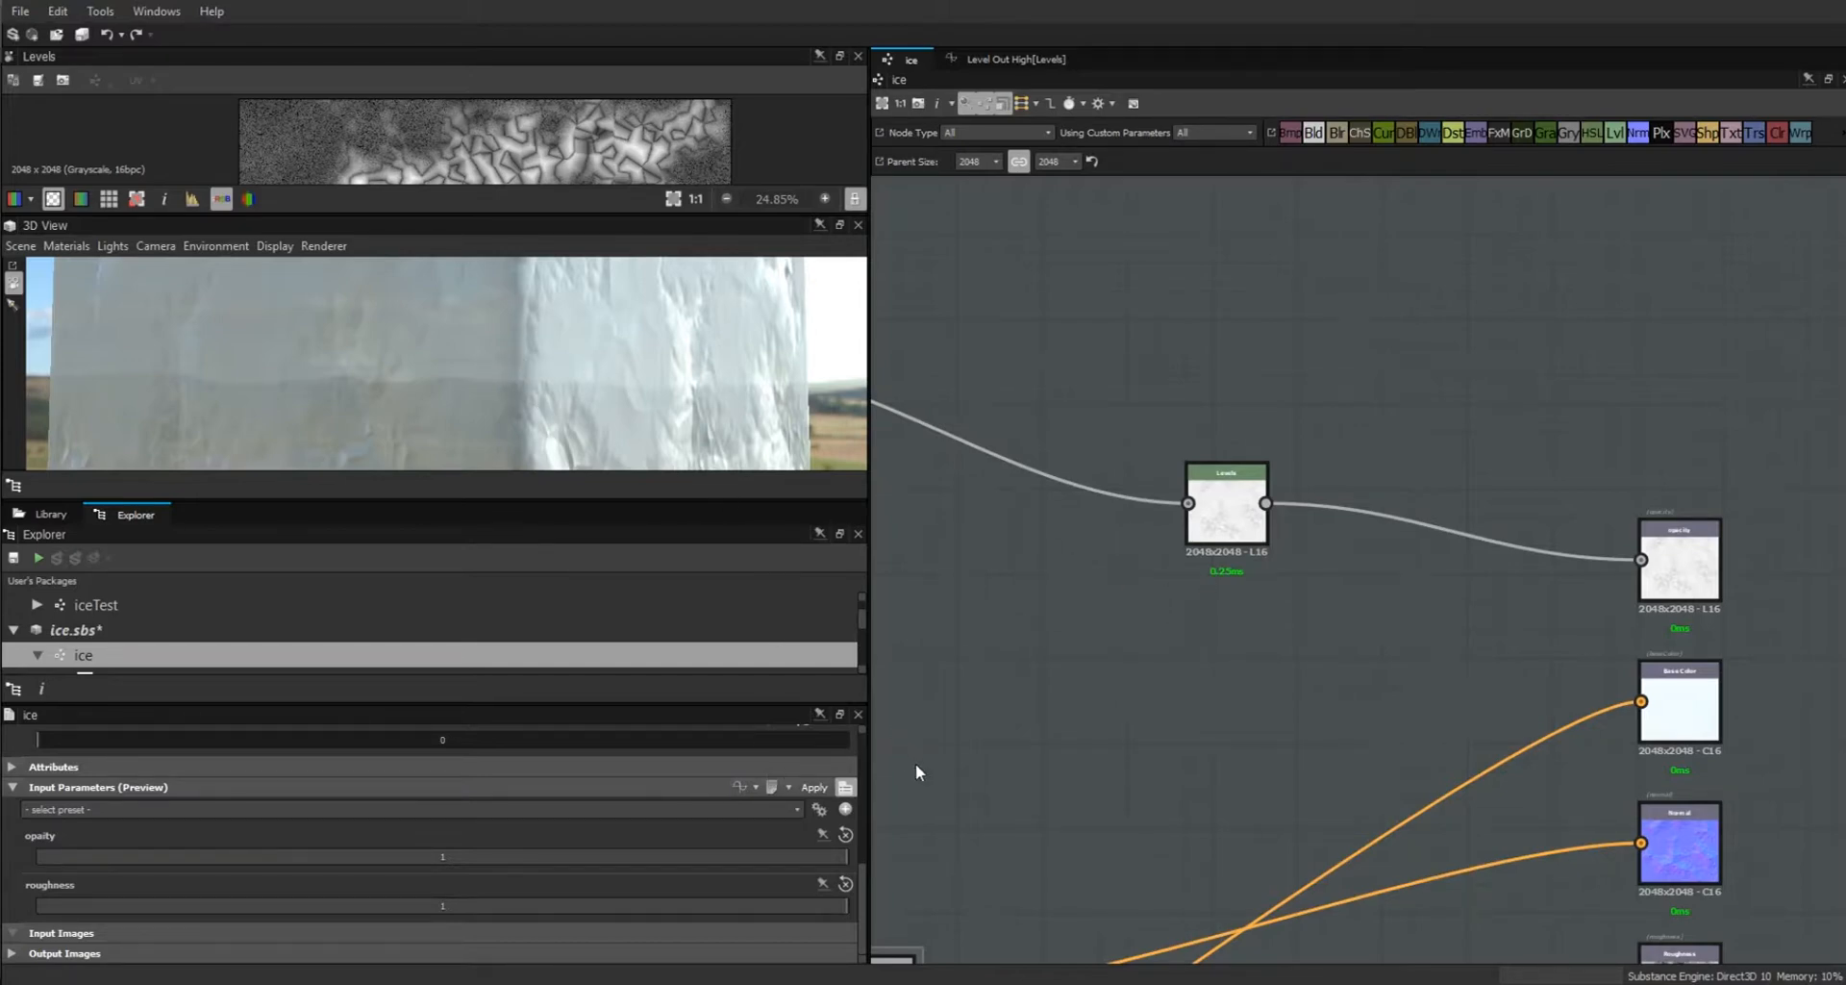
Expand the settings of the ice graph's roughness input parameter and try out its default value, leaving it at 1.
scroll(1300, 642, "down", 3)
middle_click_drag(1133, 672, 1288, 354)
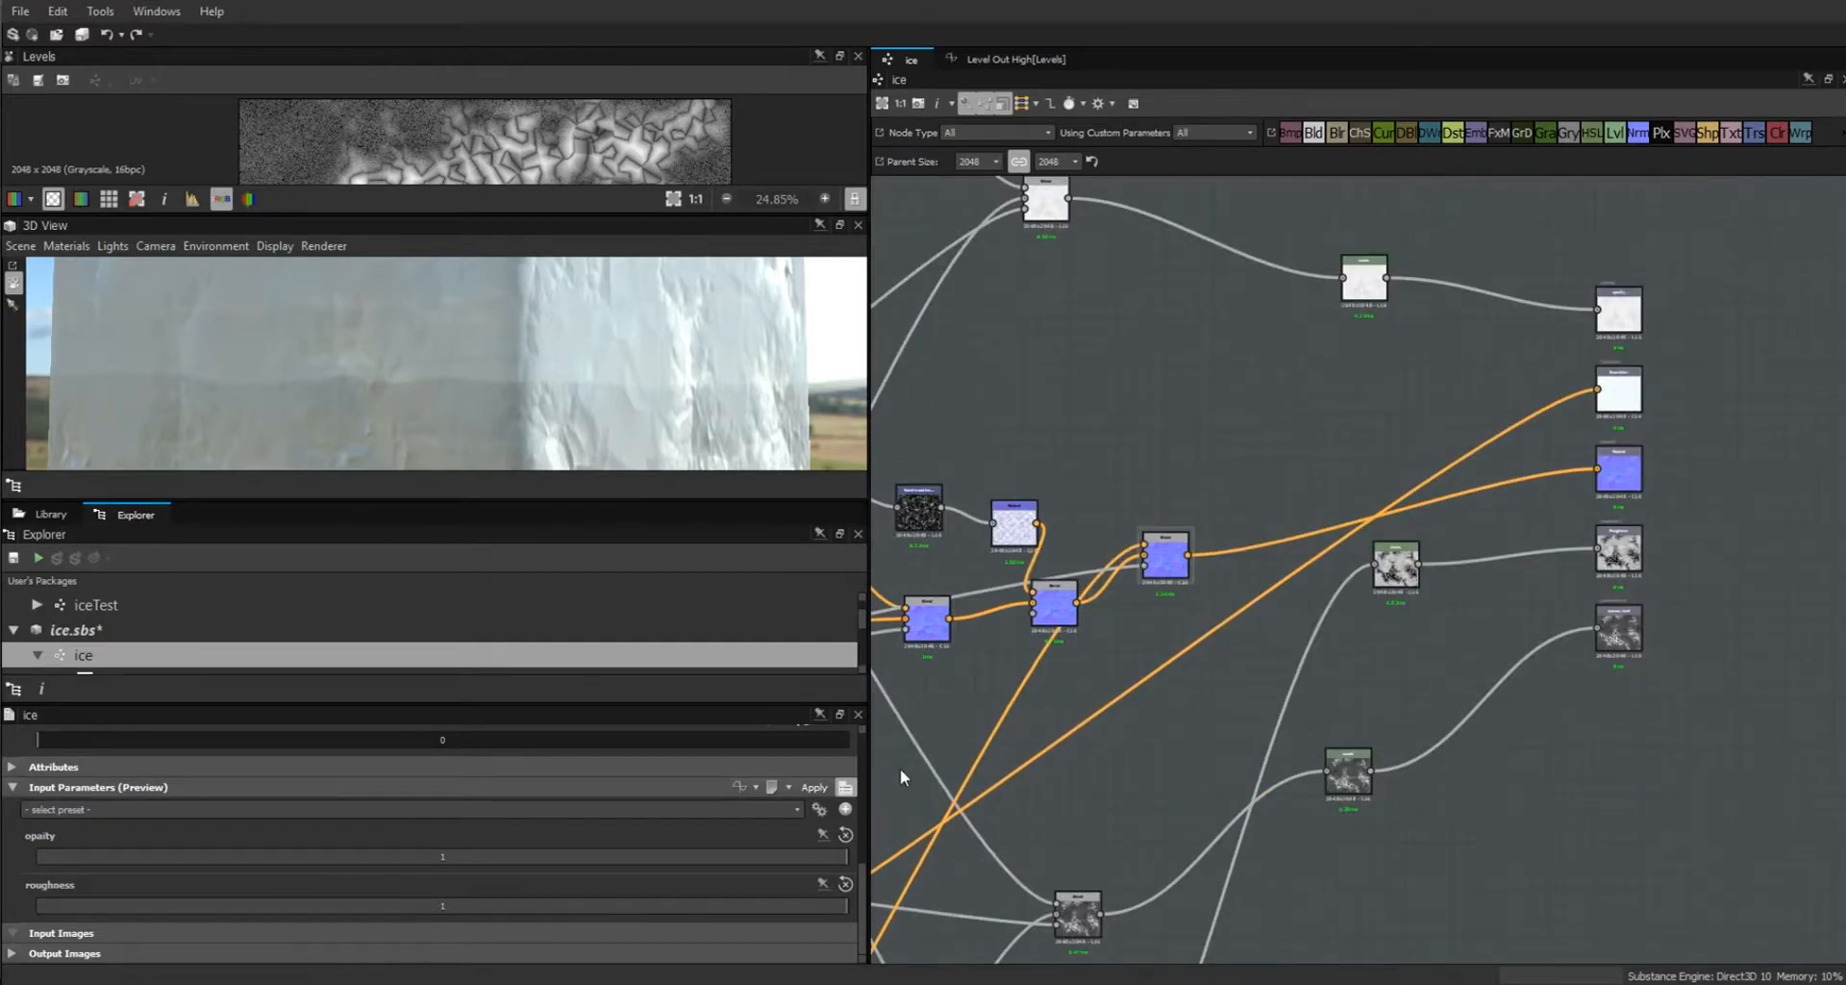
left_click(1356, 781)
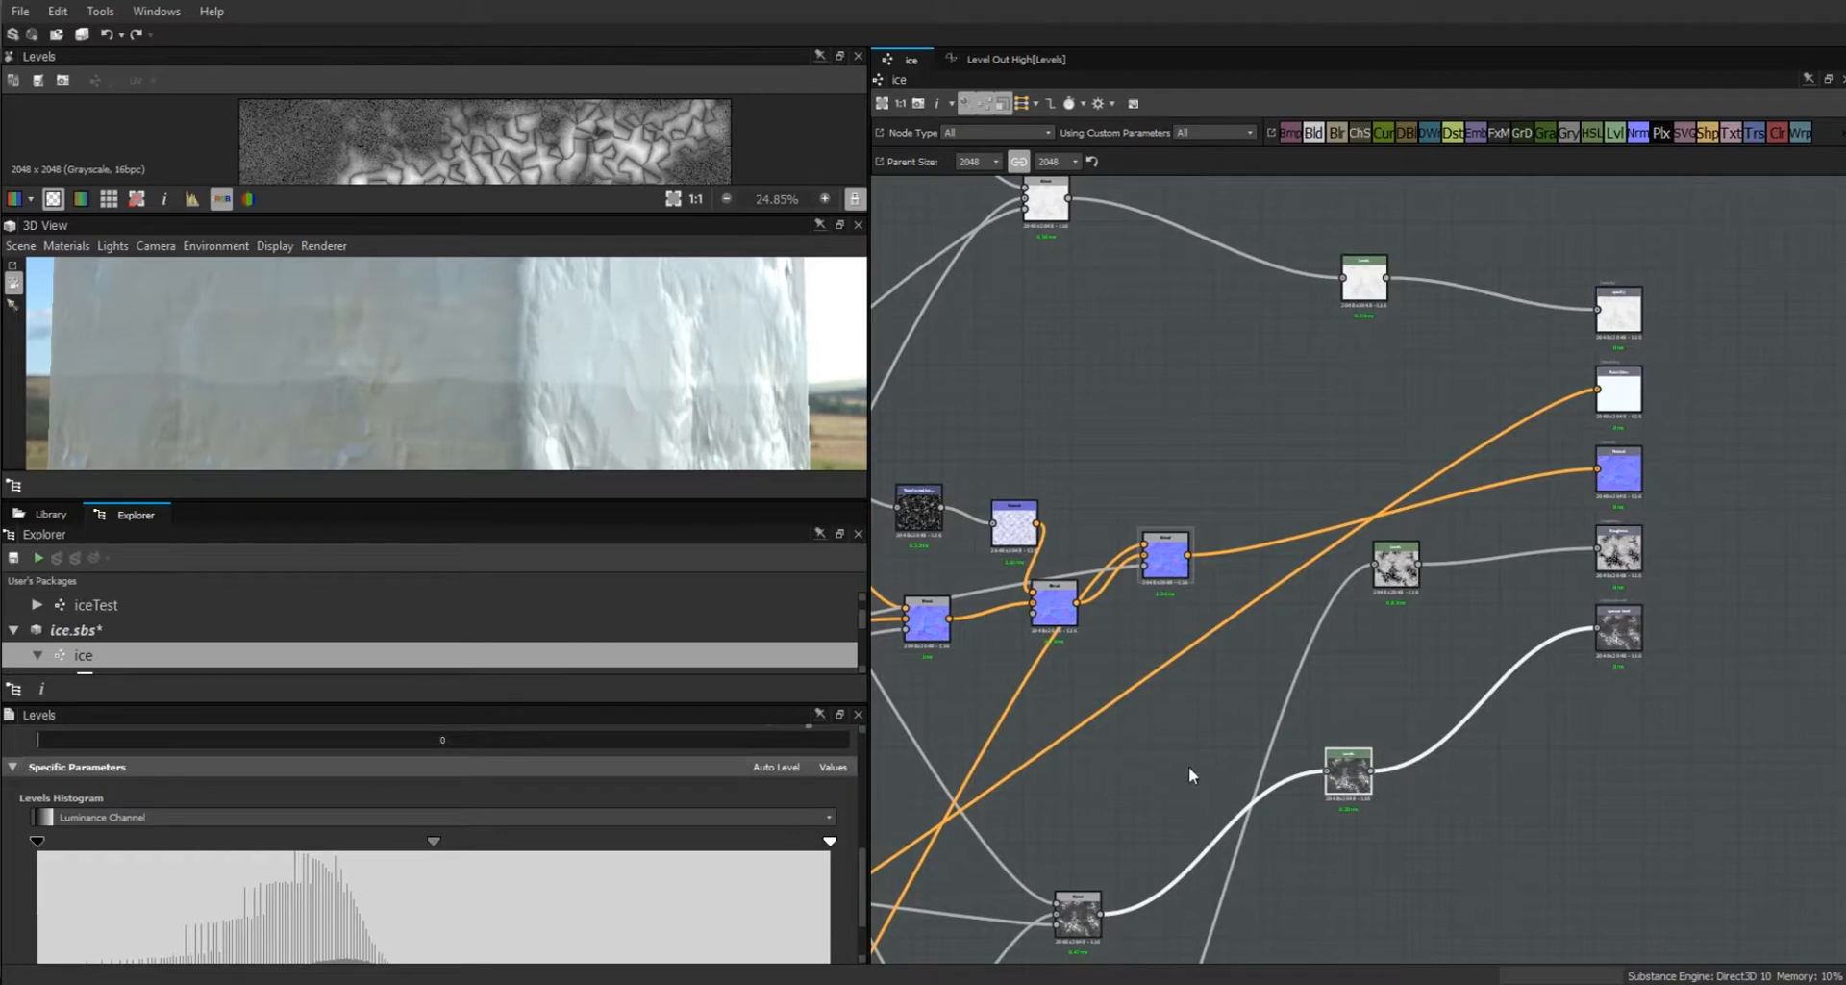
left_click(1217, 771)
double_click(1121, 782)
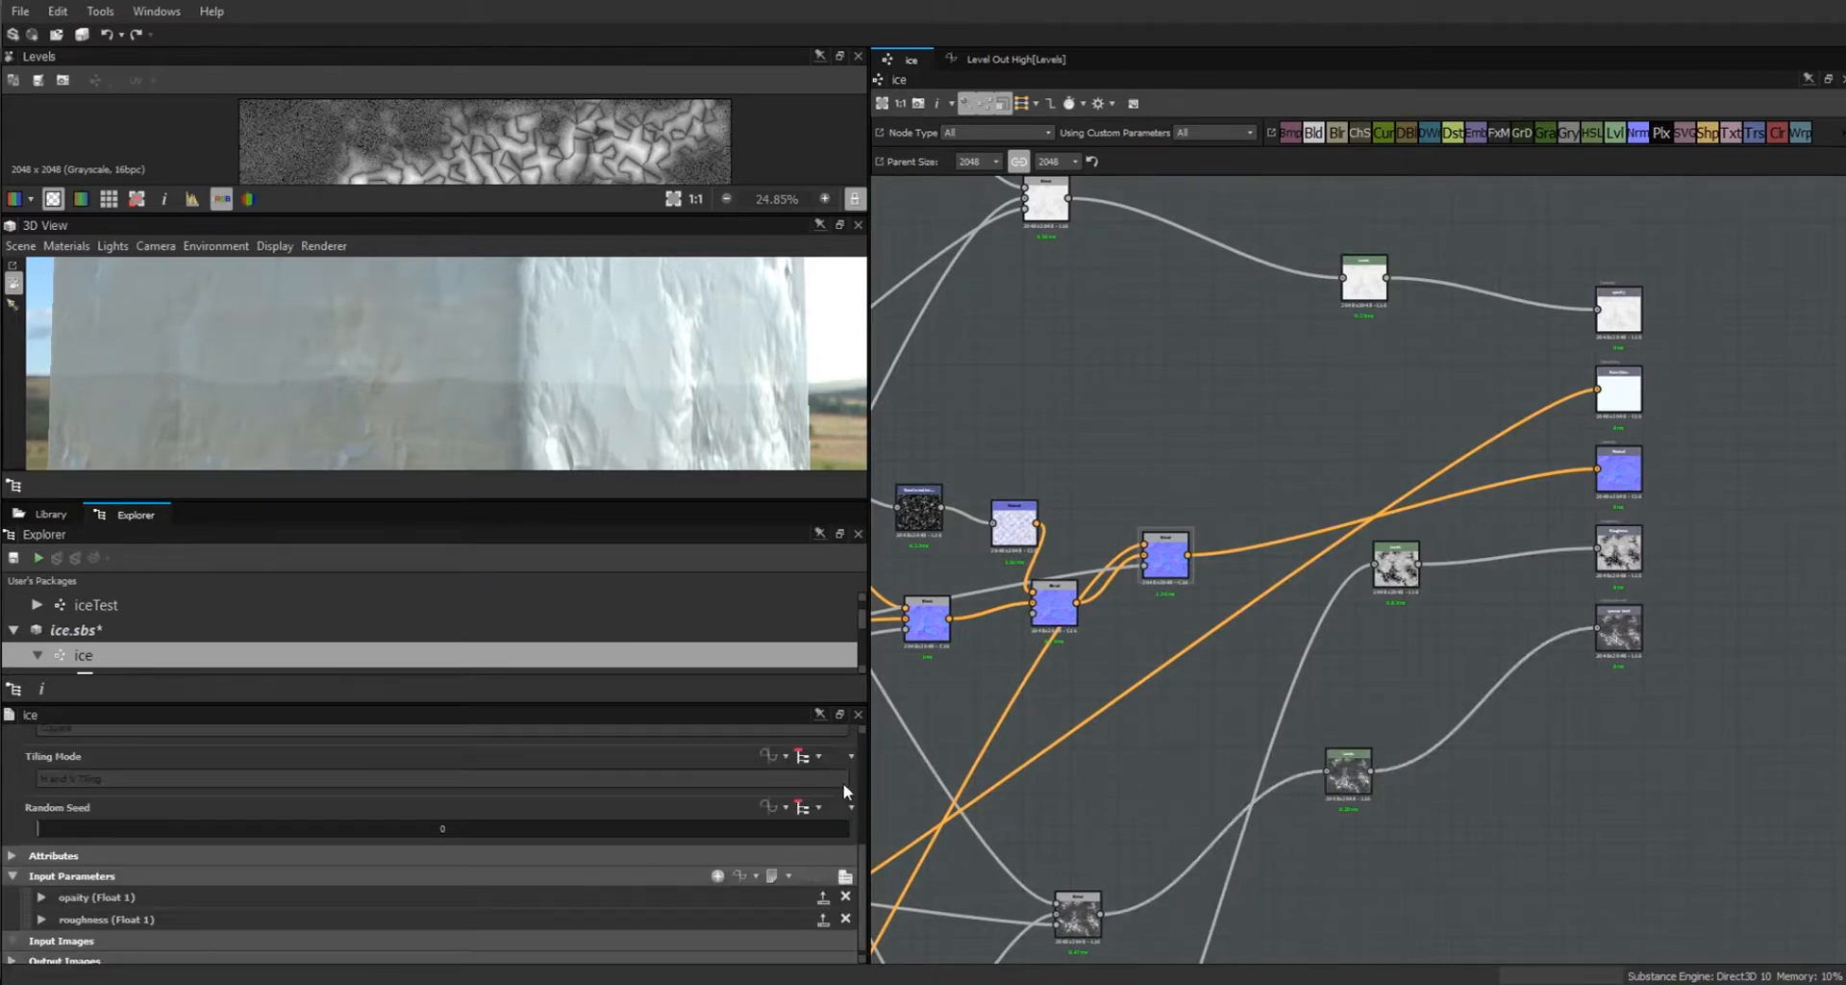
left_click(42, 919)
scroll(841, 846, "down", 3)
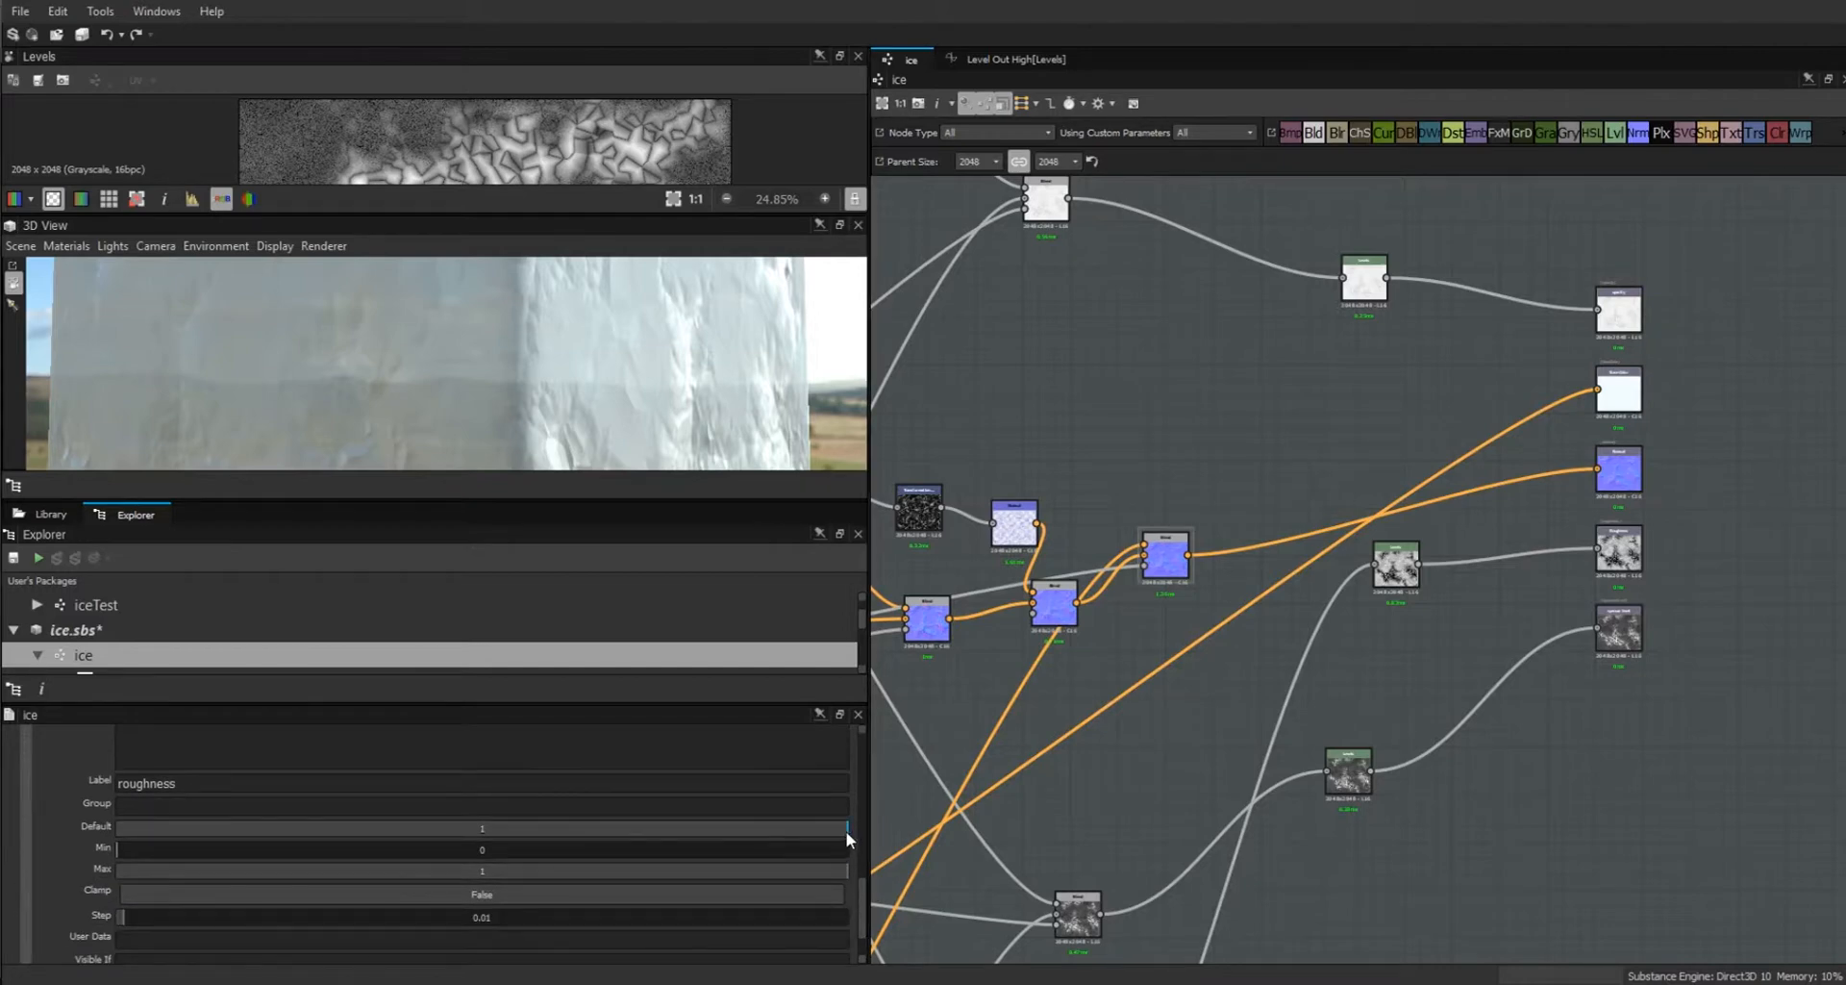
mouse_move(677, 352)
left_mouse_down()
mouse_move(714, 357)
mouse_move(698, 358)
left_mouse_up()
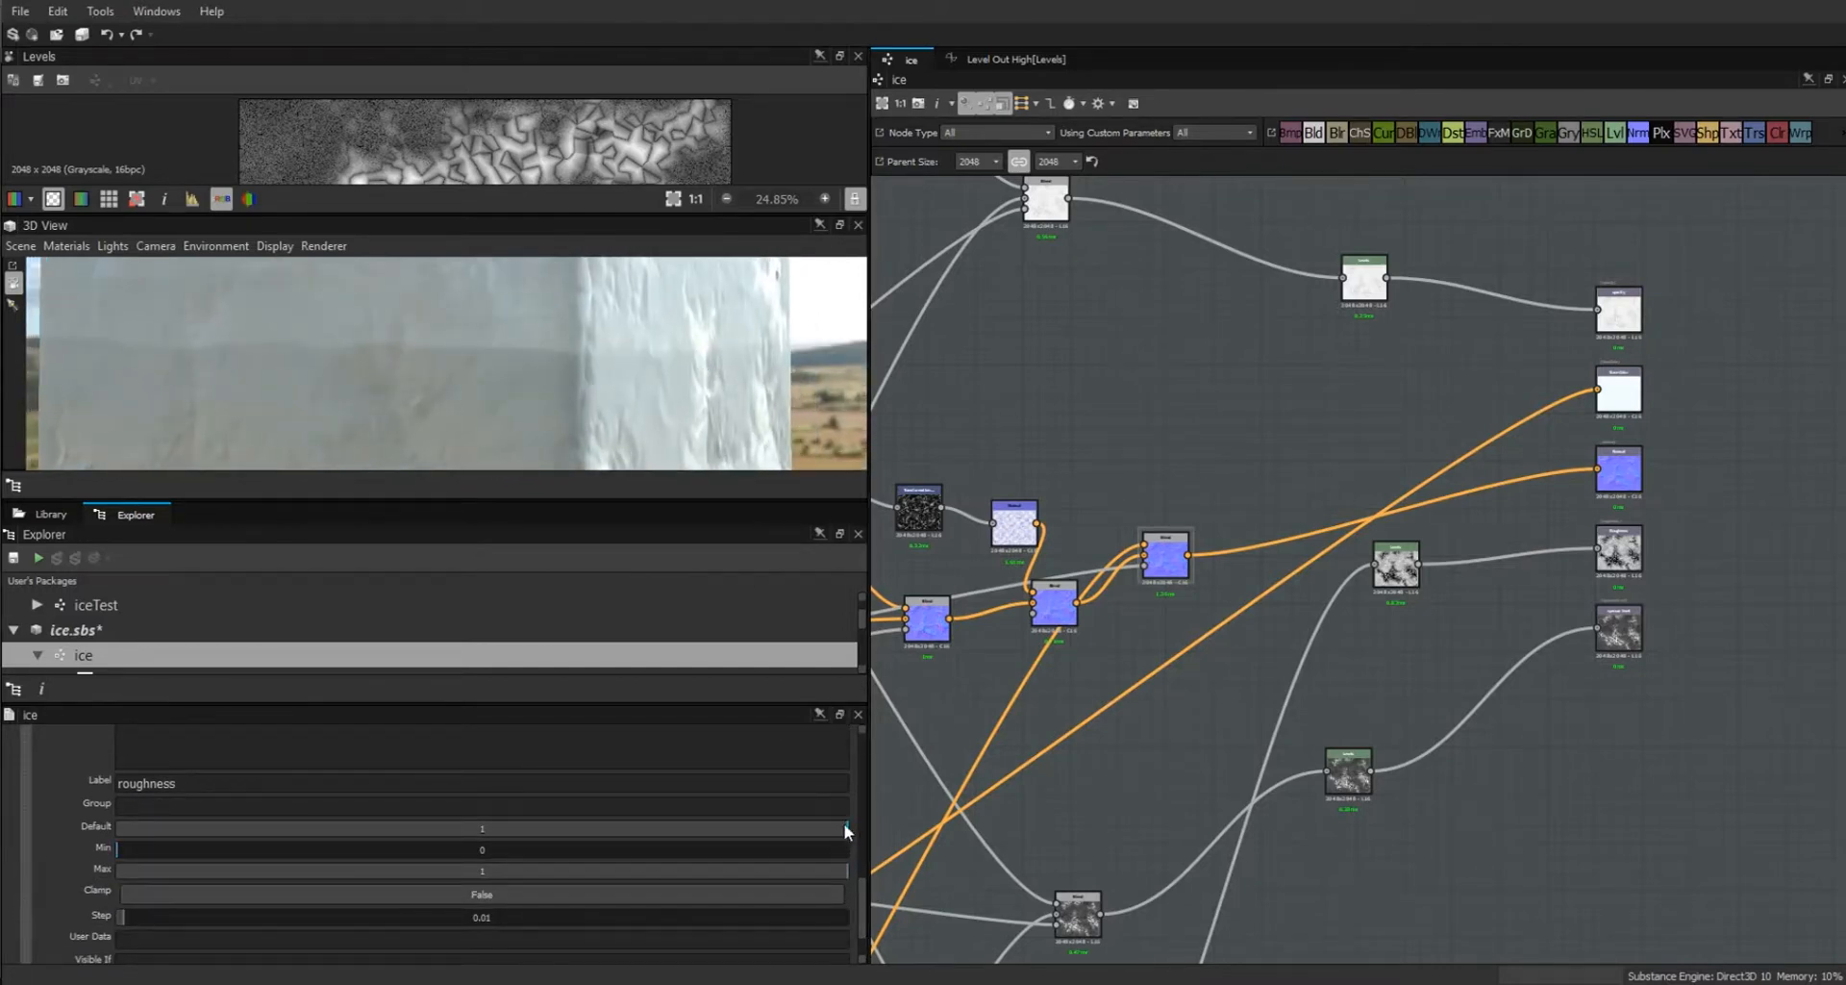
mouse_move(850, 833)
left_mouse_down()
mouse_move(29, 840)
mouse_move(841, 820)
left_mouse_up()
Arrange the two Levels nodes feeding the Roughness and specular level outputs in one column in front of those outputs.
left_click_drag(1396, 563, 1267, 488)
scroll(1490, 637, "up", 4)
left_click_drag(1238, 881, 1235, 714)
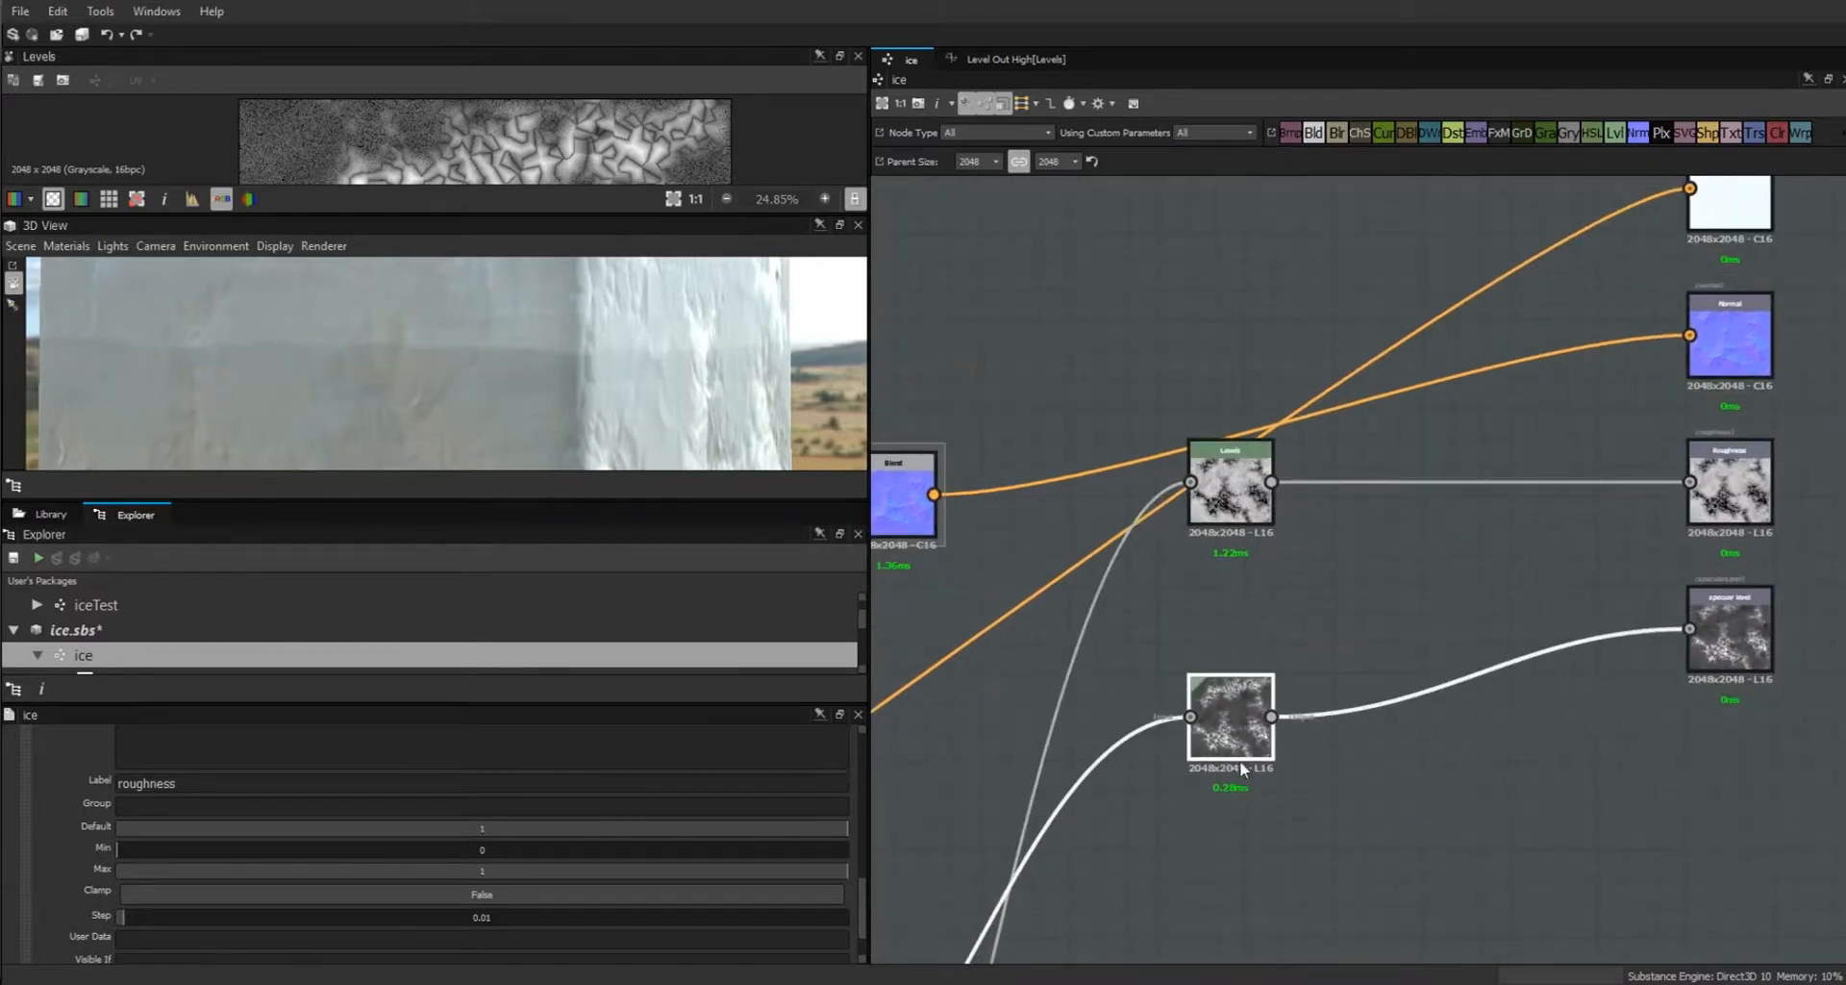
left_click_drag(1228, 487, 1222, 499)
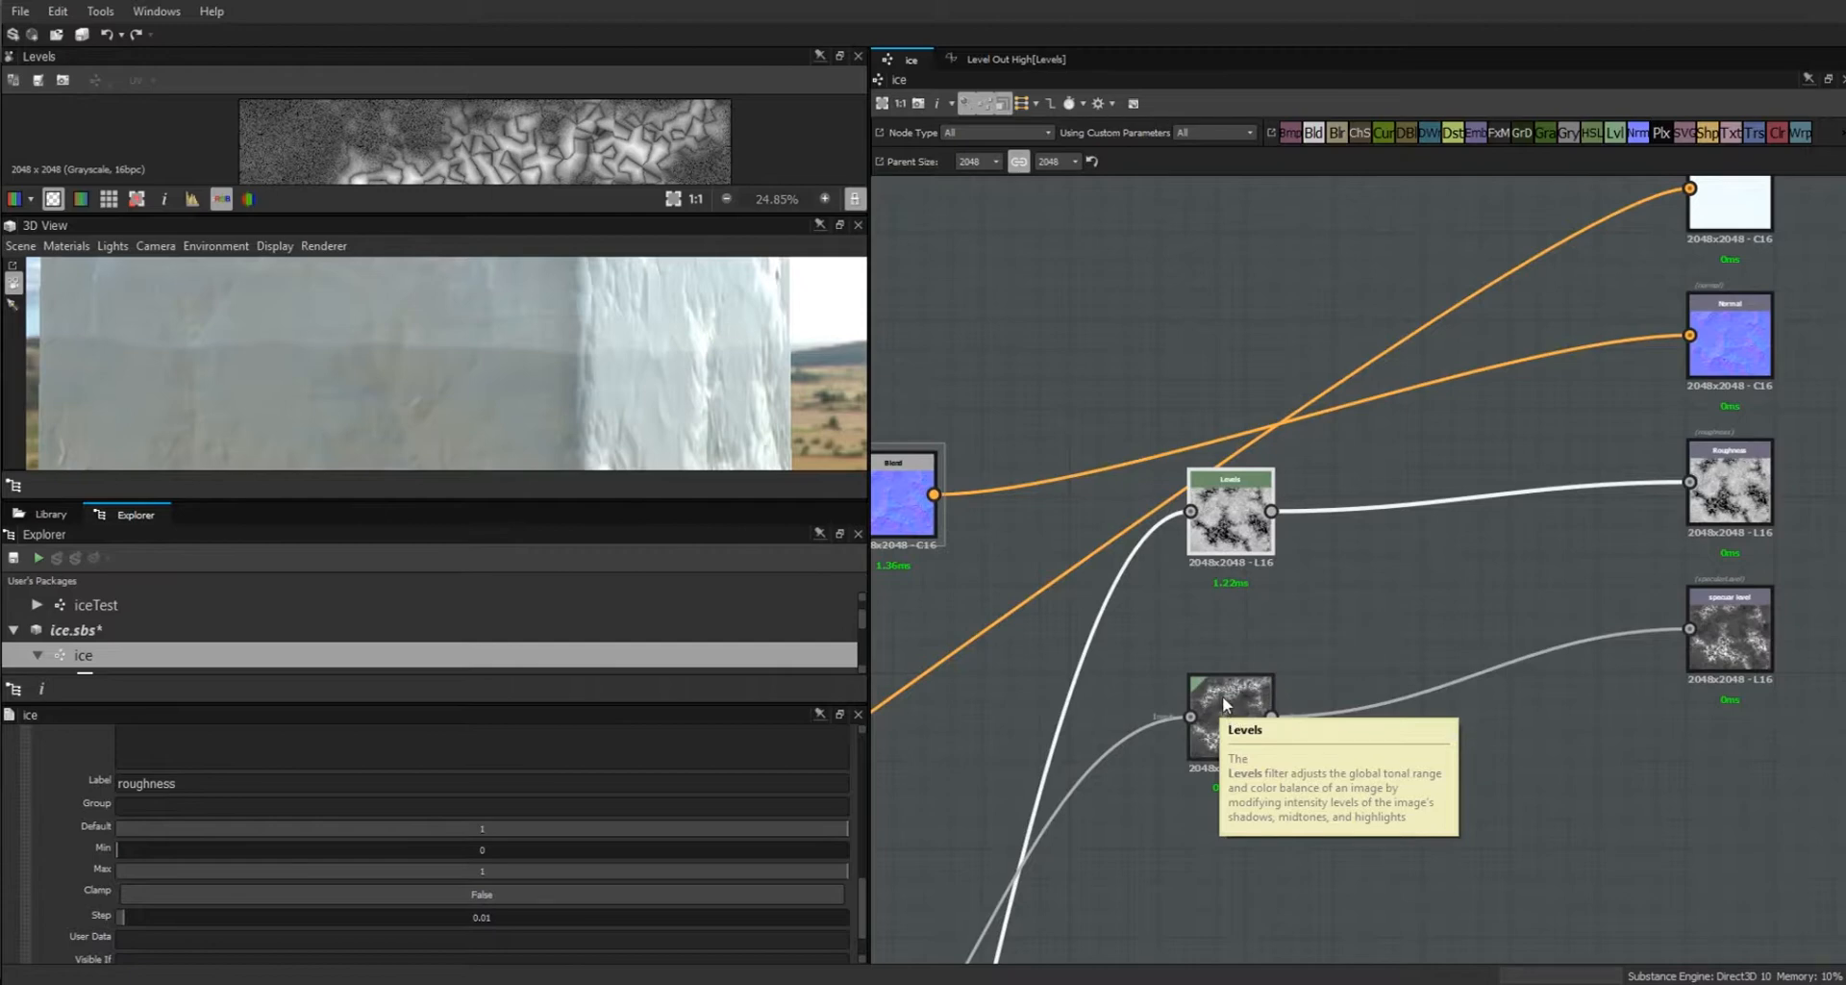
scroll(1327, 608, "down", 3)
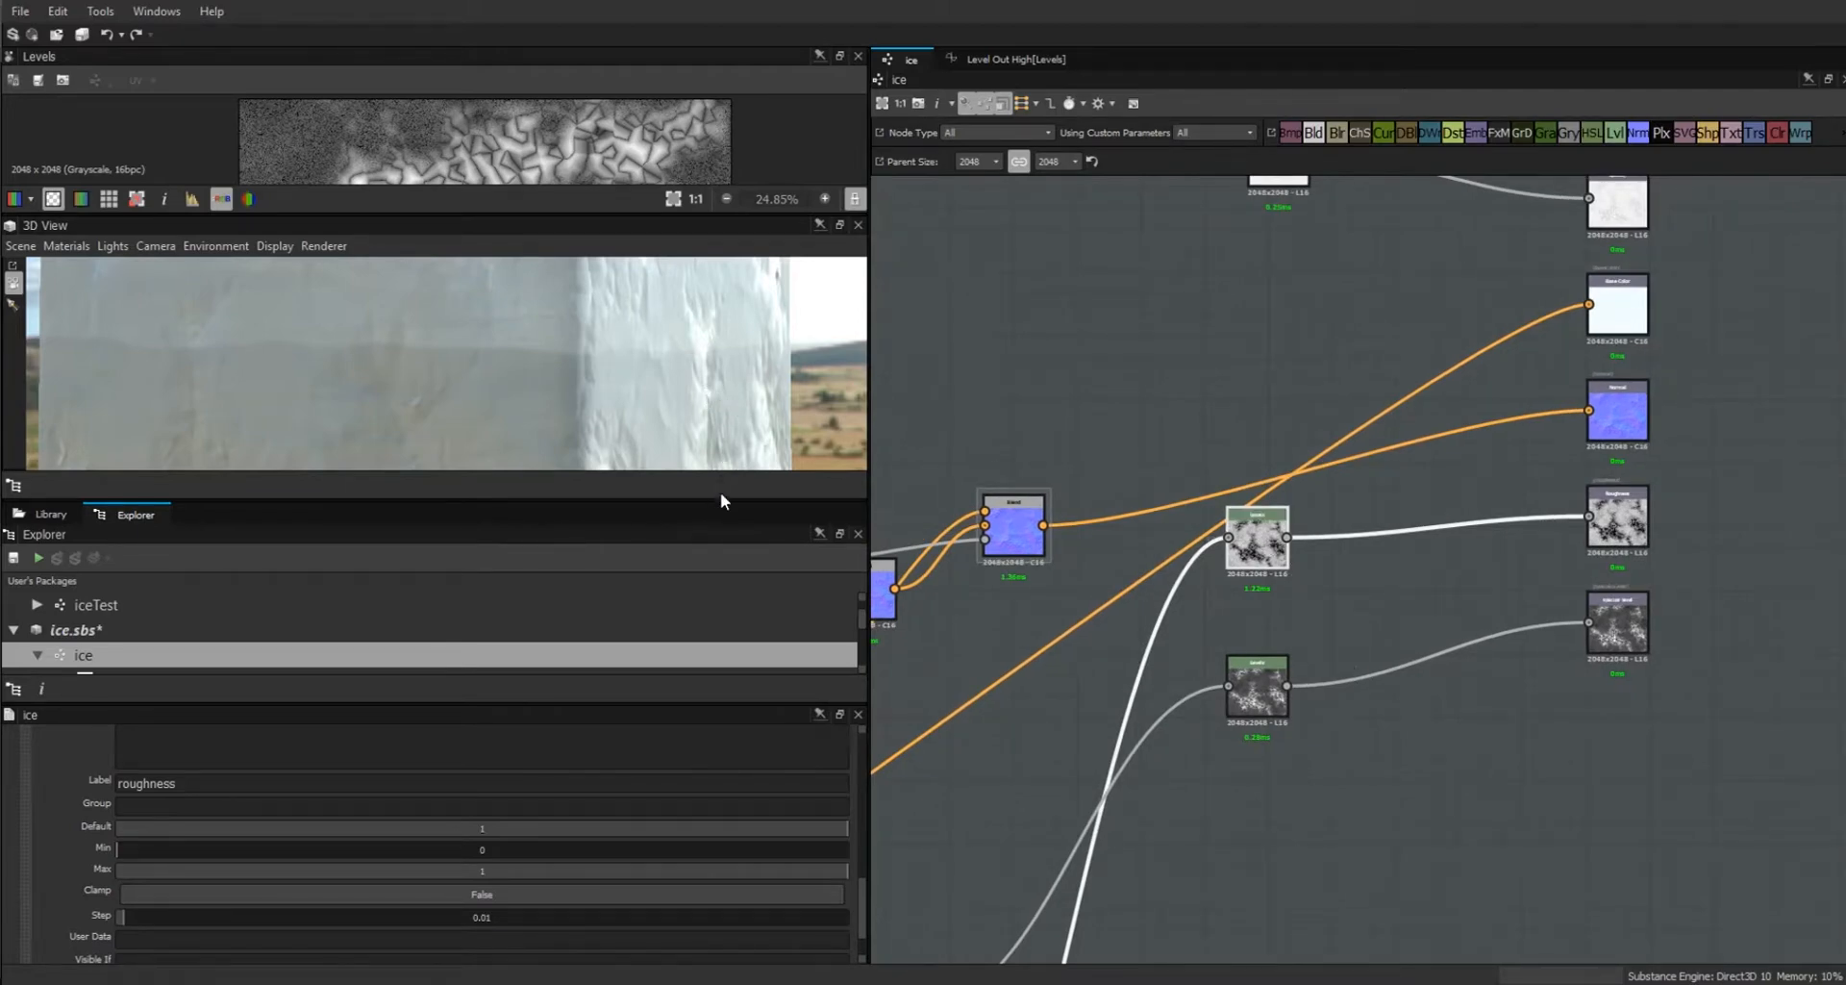
left_click_drag(722, 499, 723, 628)
left_click_drag(722, 516, 622, 358)
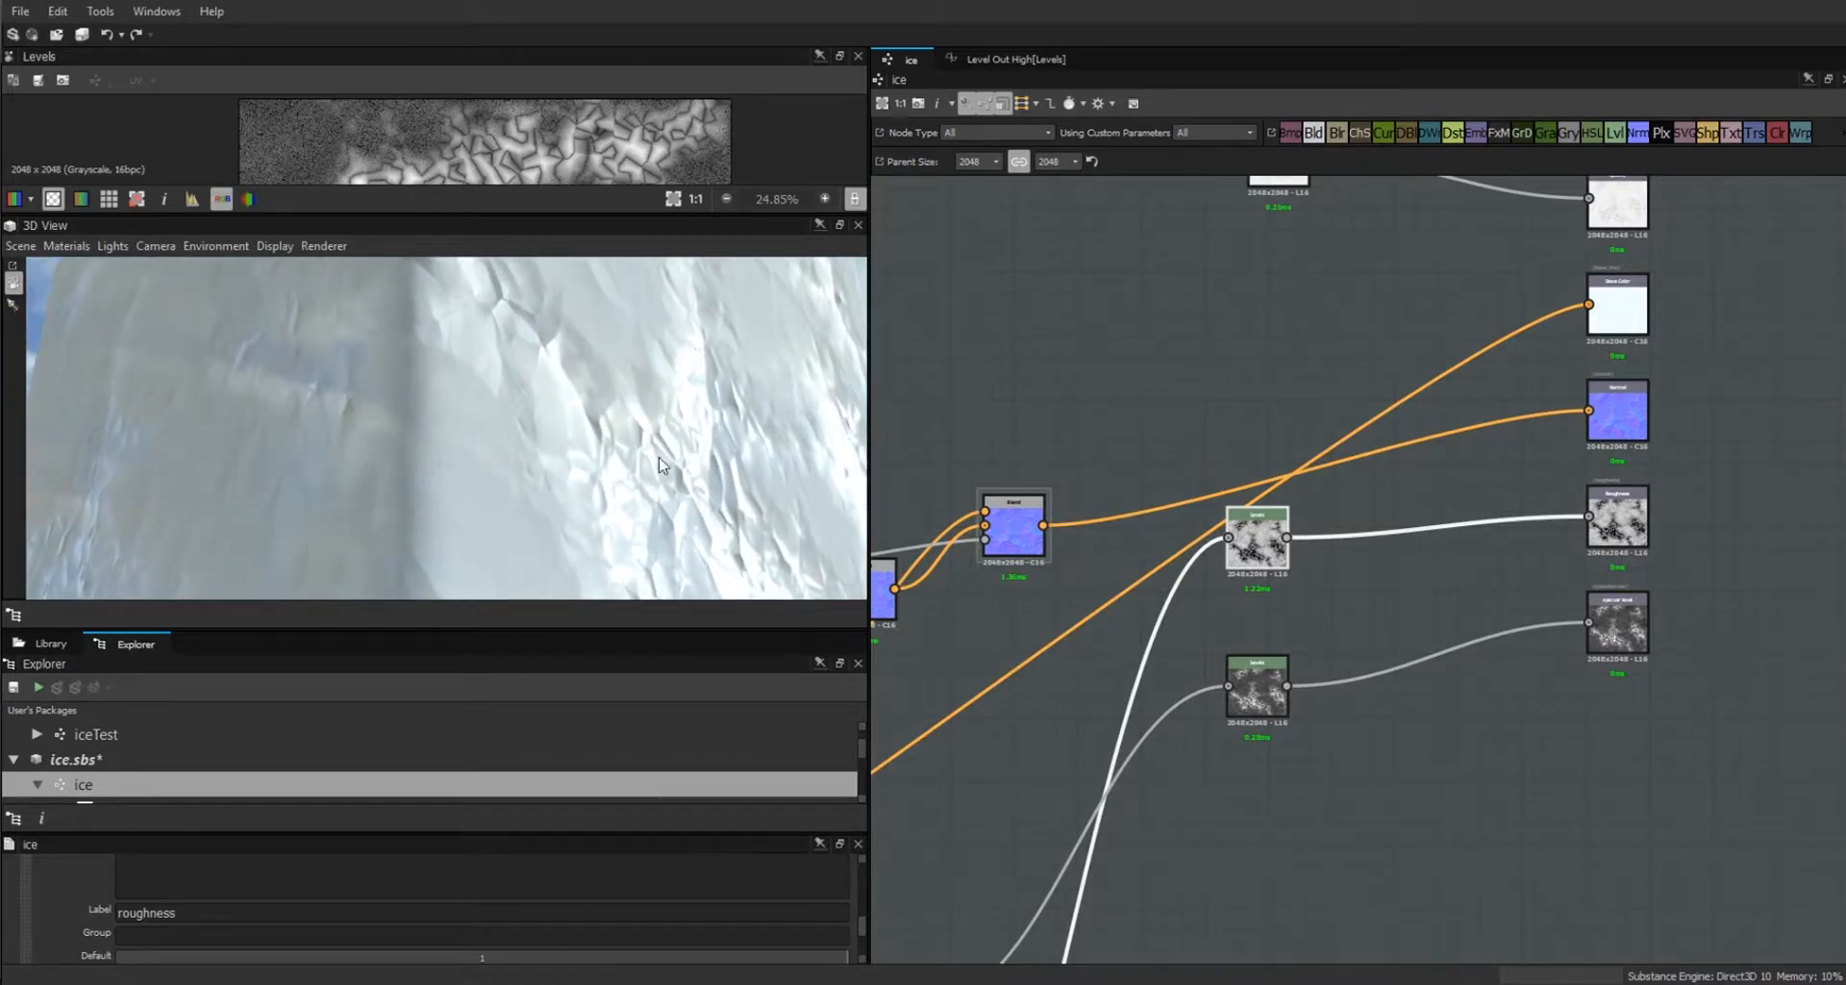
left_click(1259, 688)
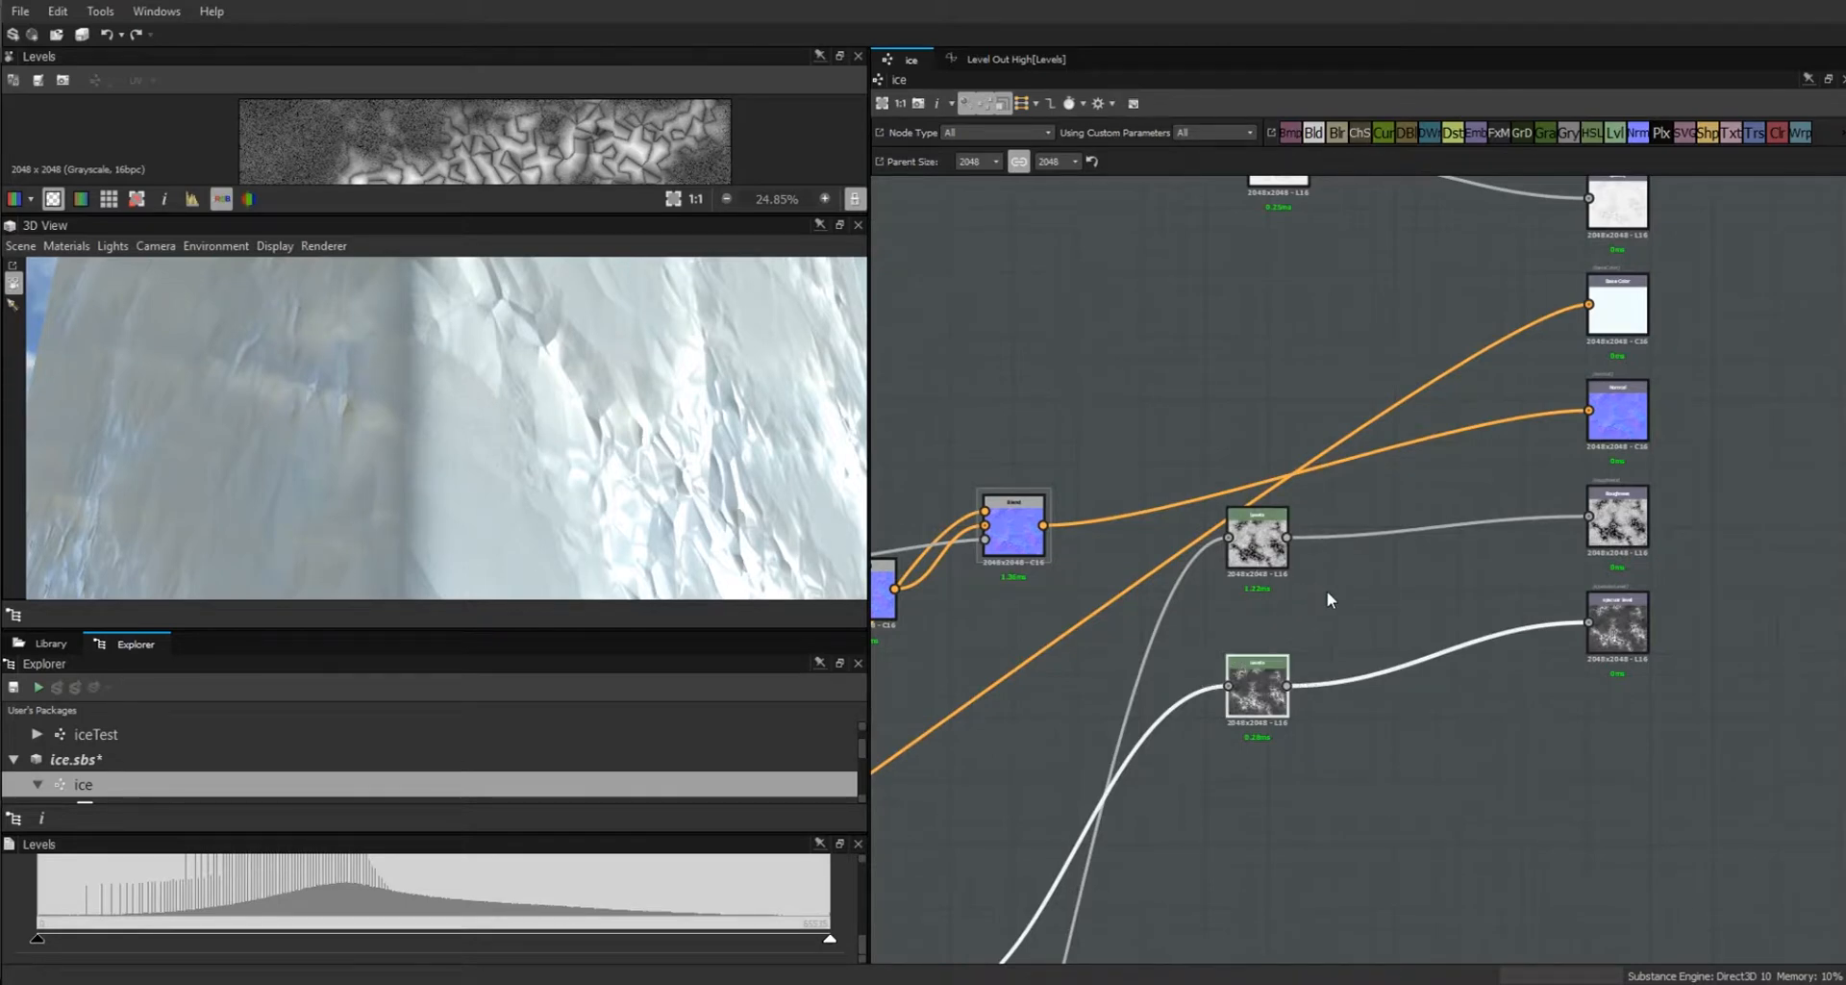
left_click(1262, 541)
left_click_drag(1263, 548, 1264, 495)
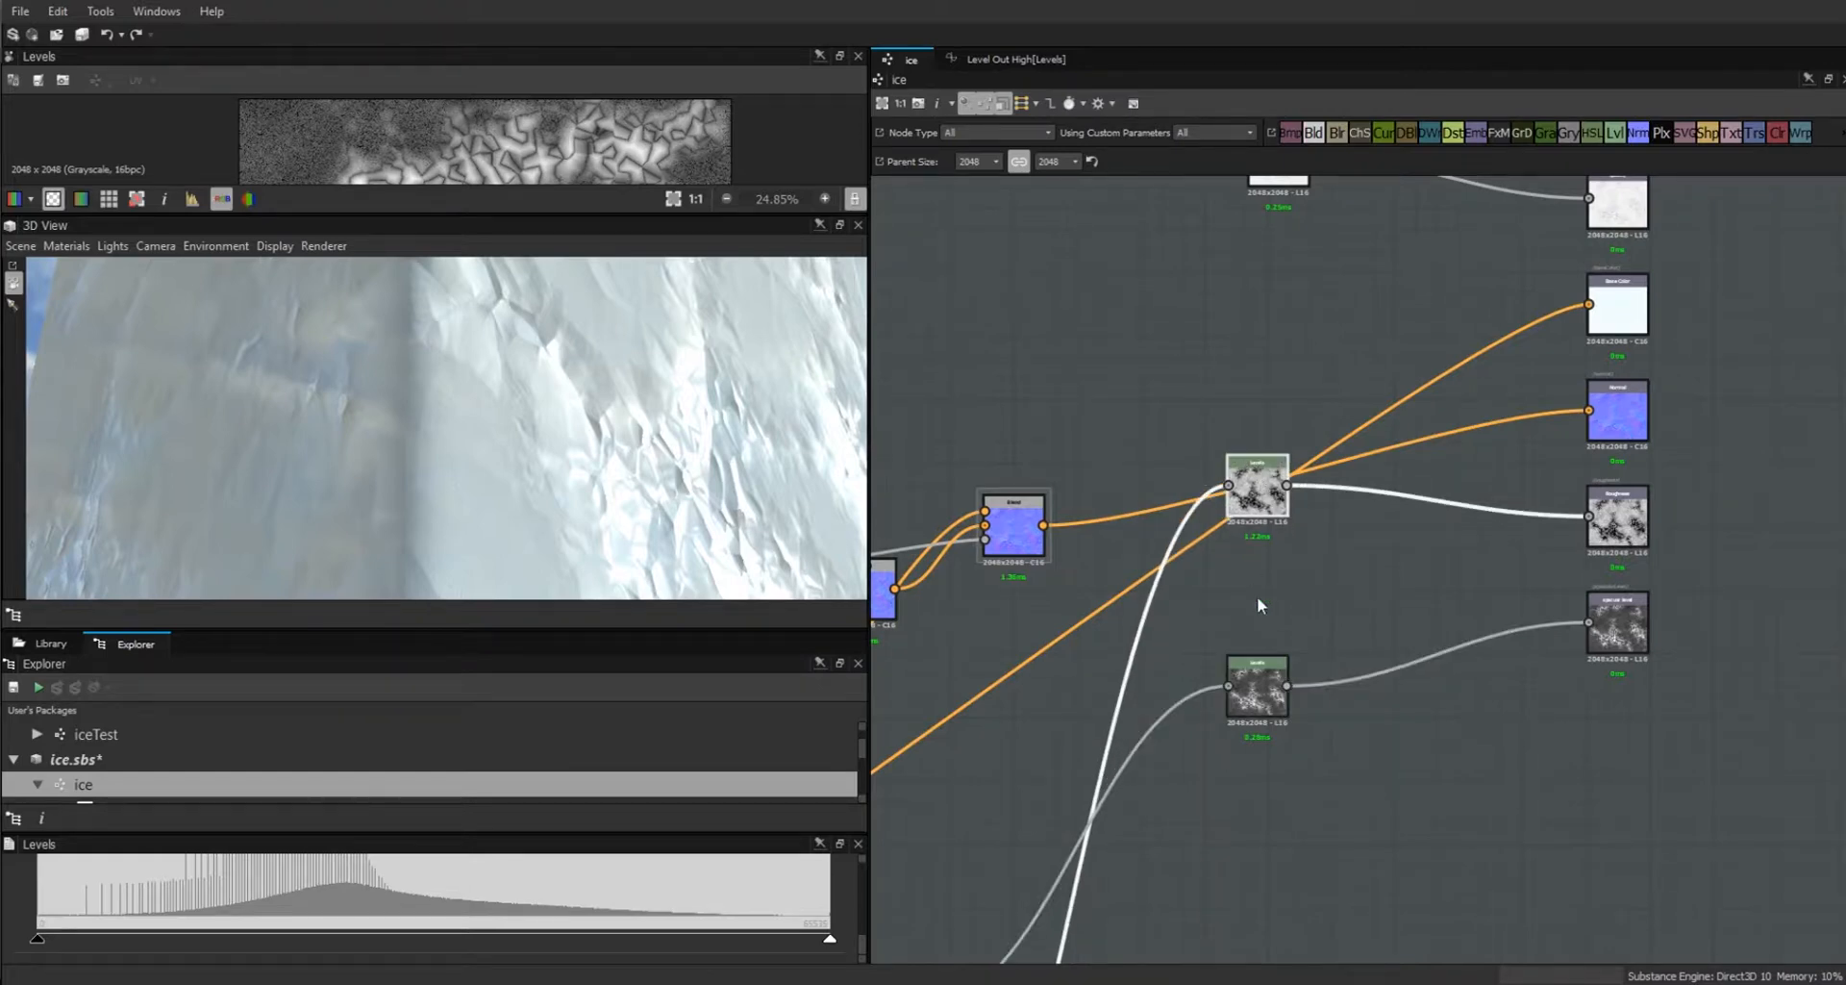
mouse_move(1256, 684)
left_mouse_down()
mouse_move(1257, 635)
mouse_move(1253, 655)
left_mouse_up()
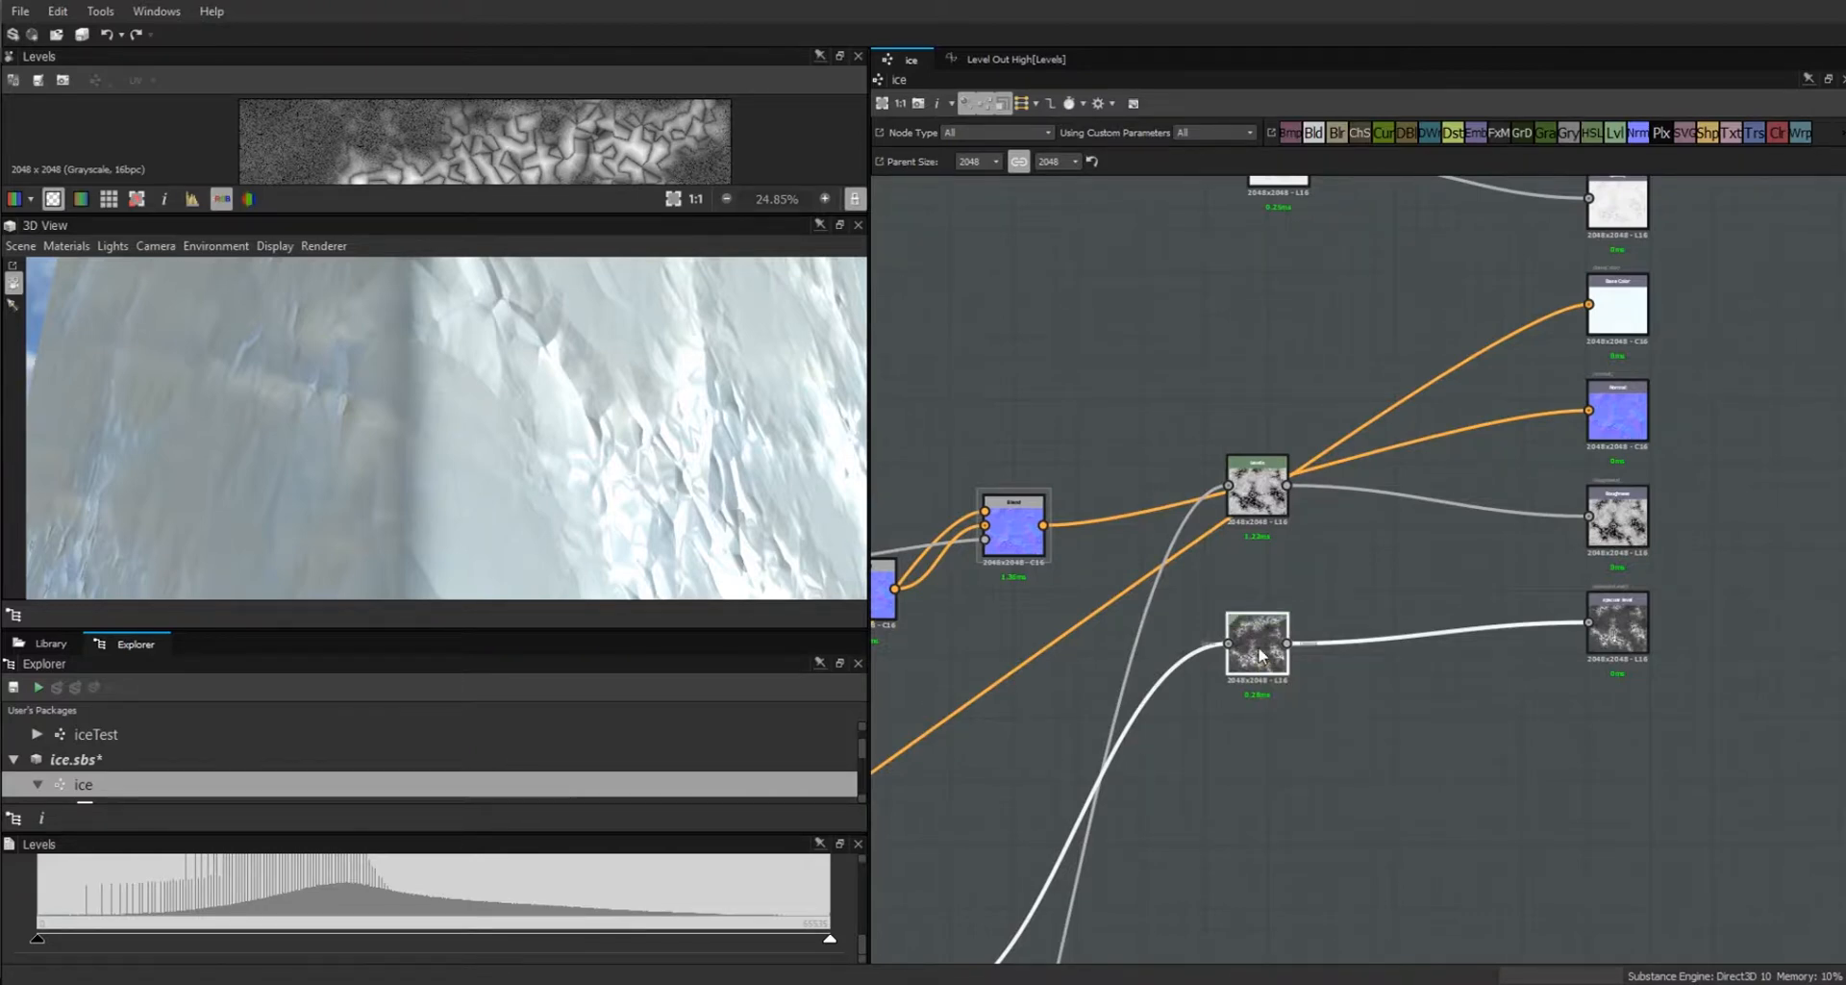
Assign an empty function to Level Out Low of the specular level's Levels node and open it for editing.
left_click_drag(839, 833, 846, 620)
left_click(838, 699)
left_click(842, 703)
left_click(842, 704)
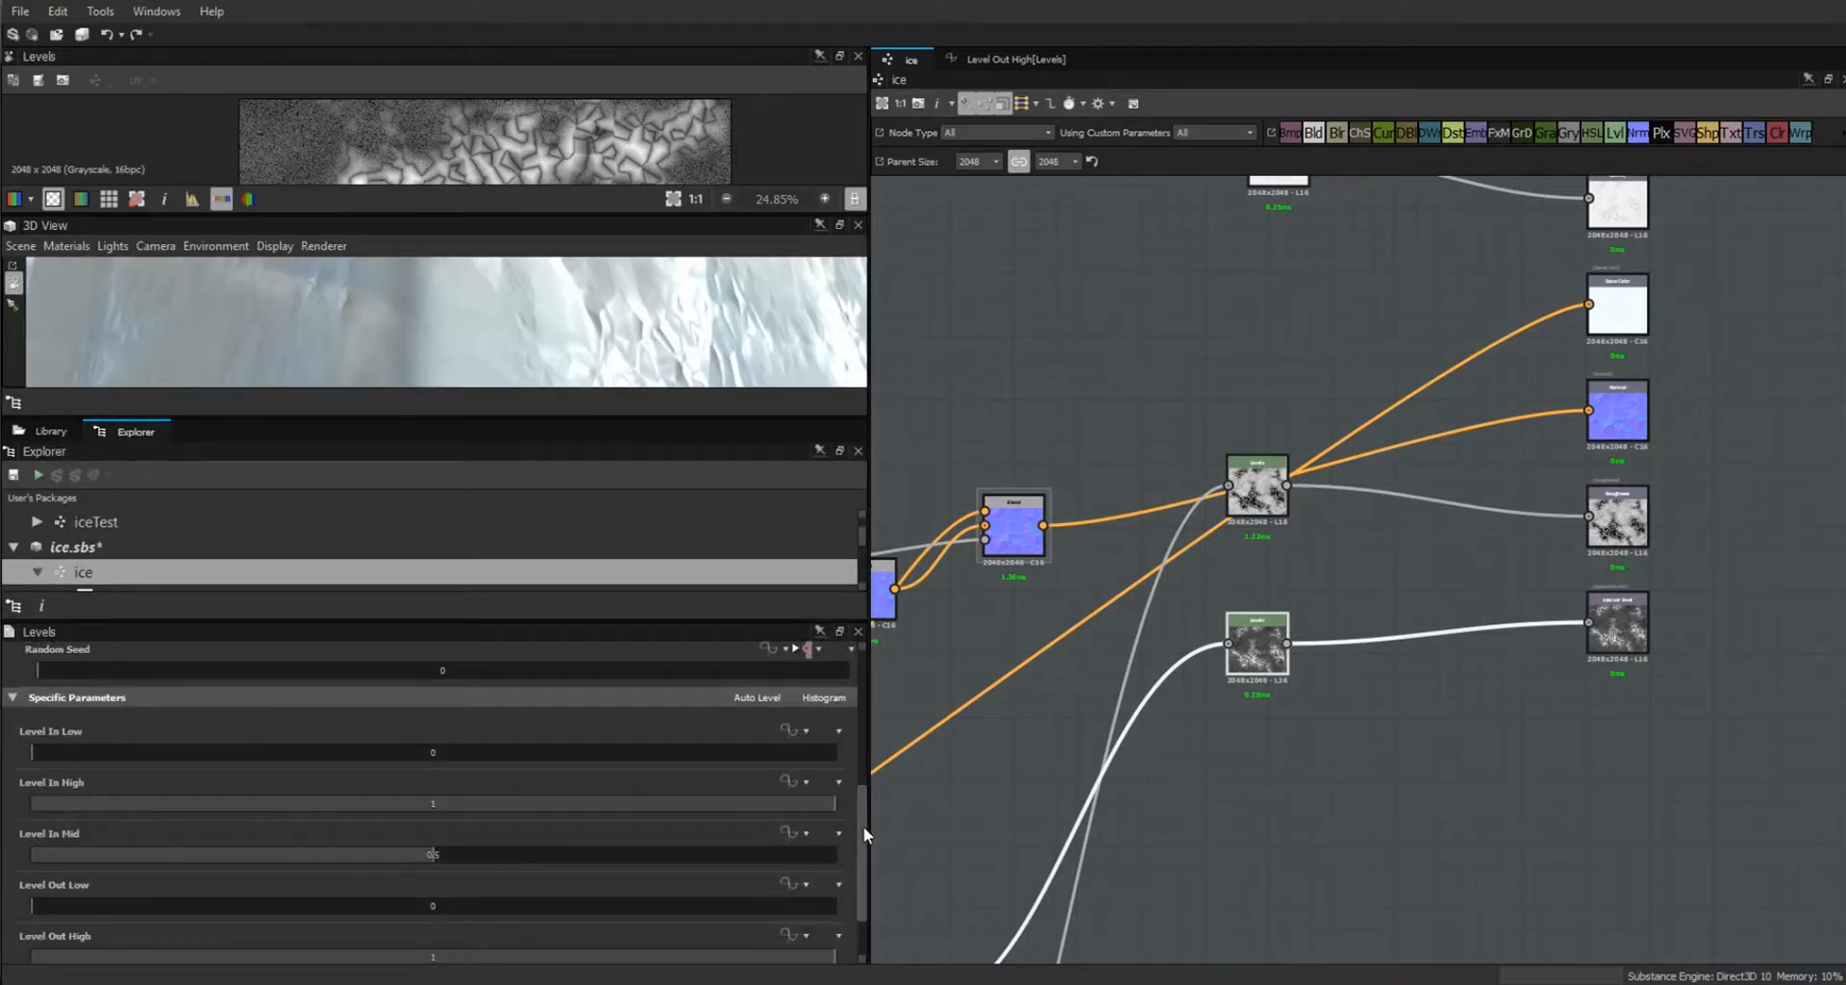
scroll(862, 829, "down", 2)
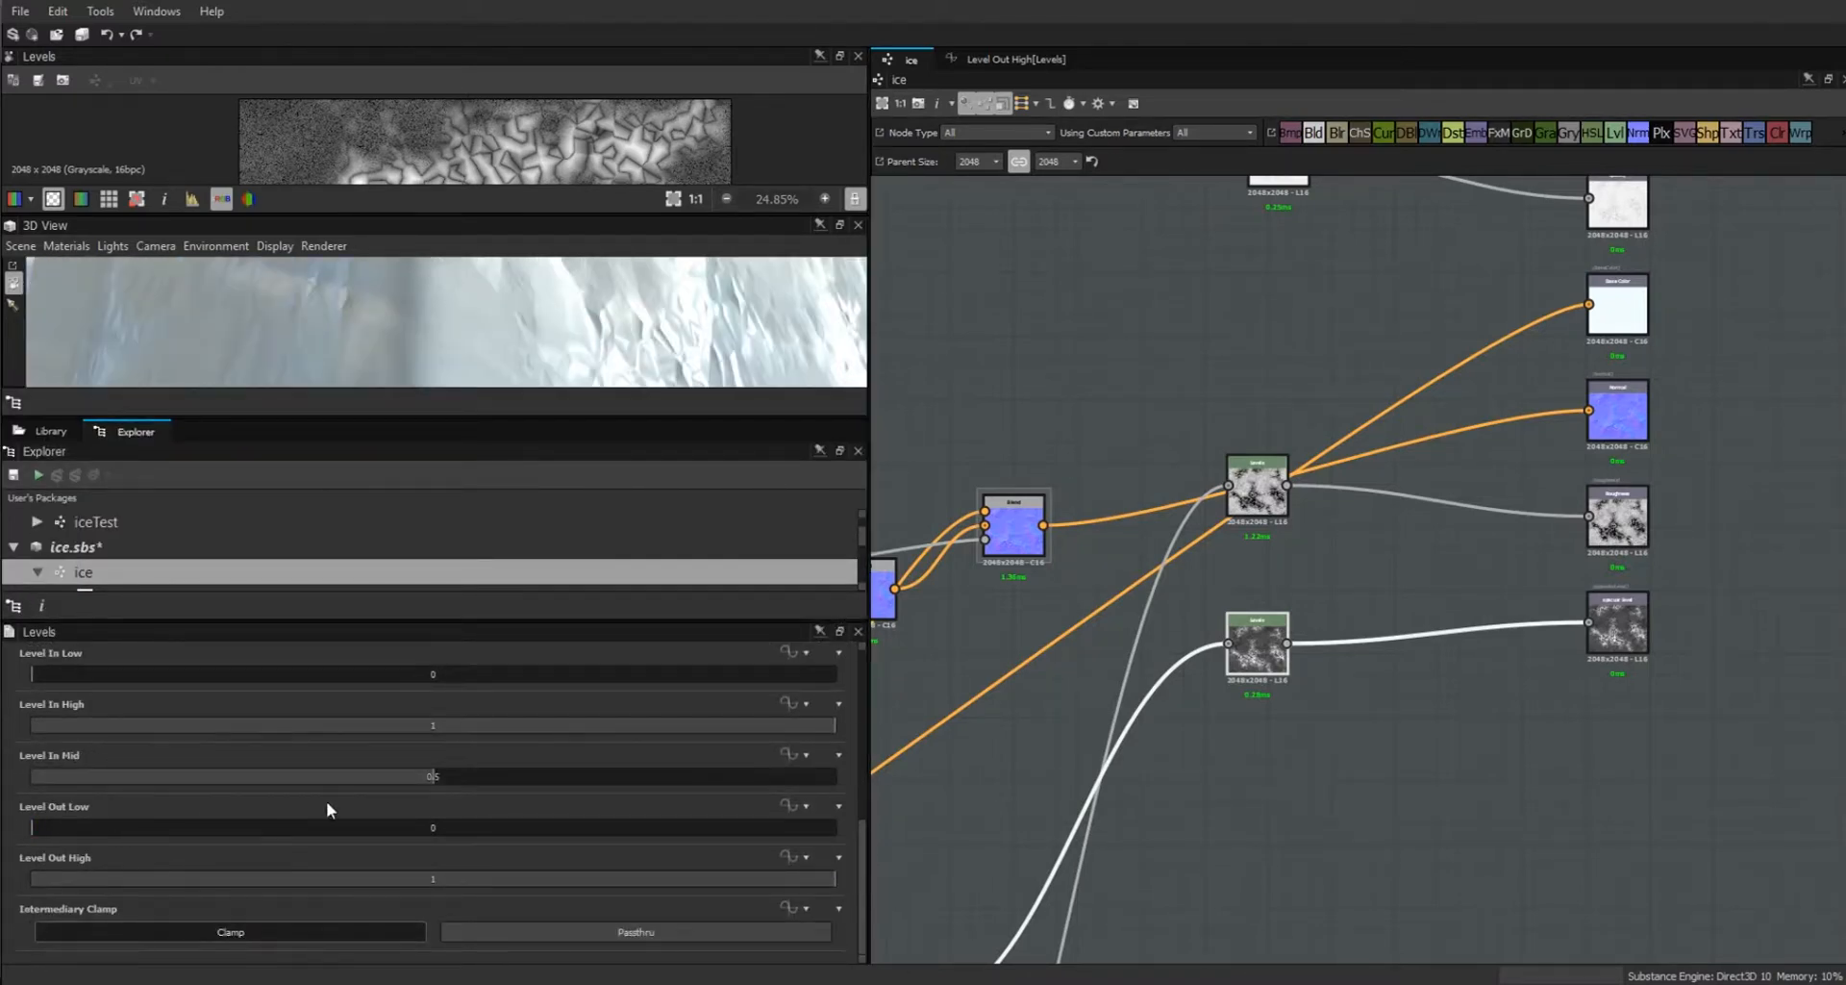
left_click(789, 810)
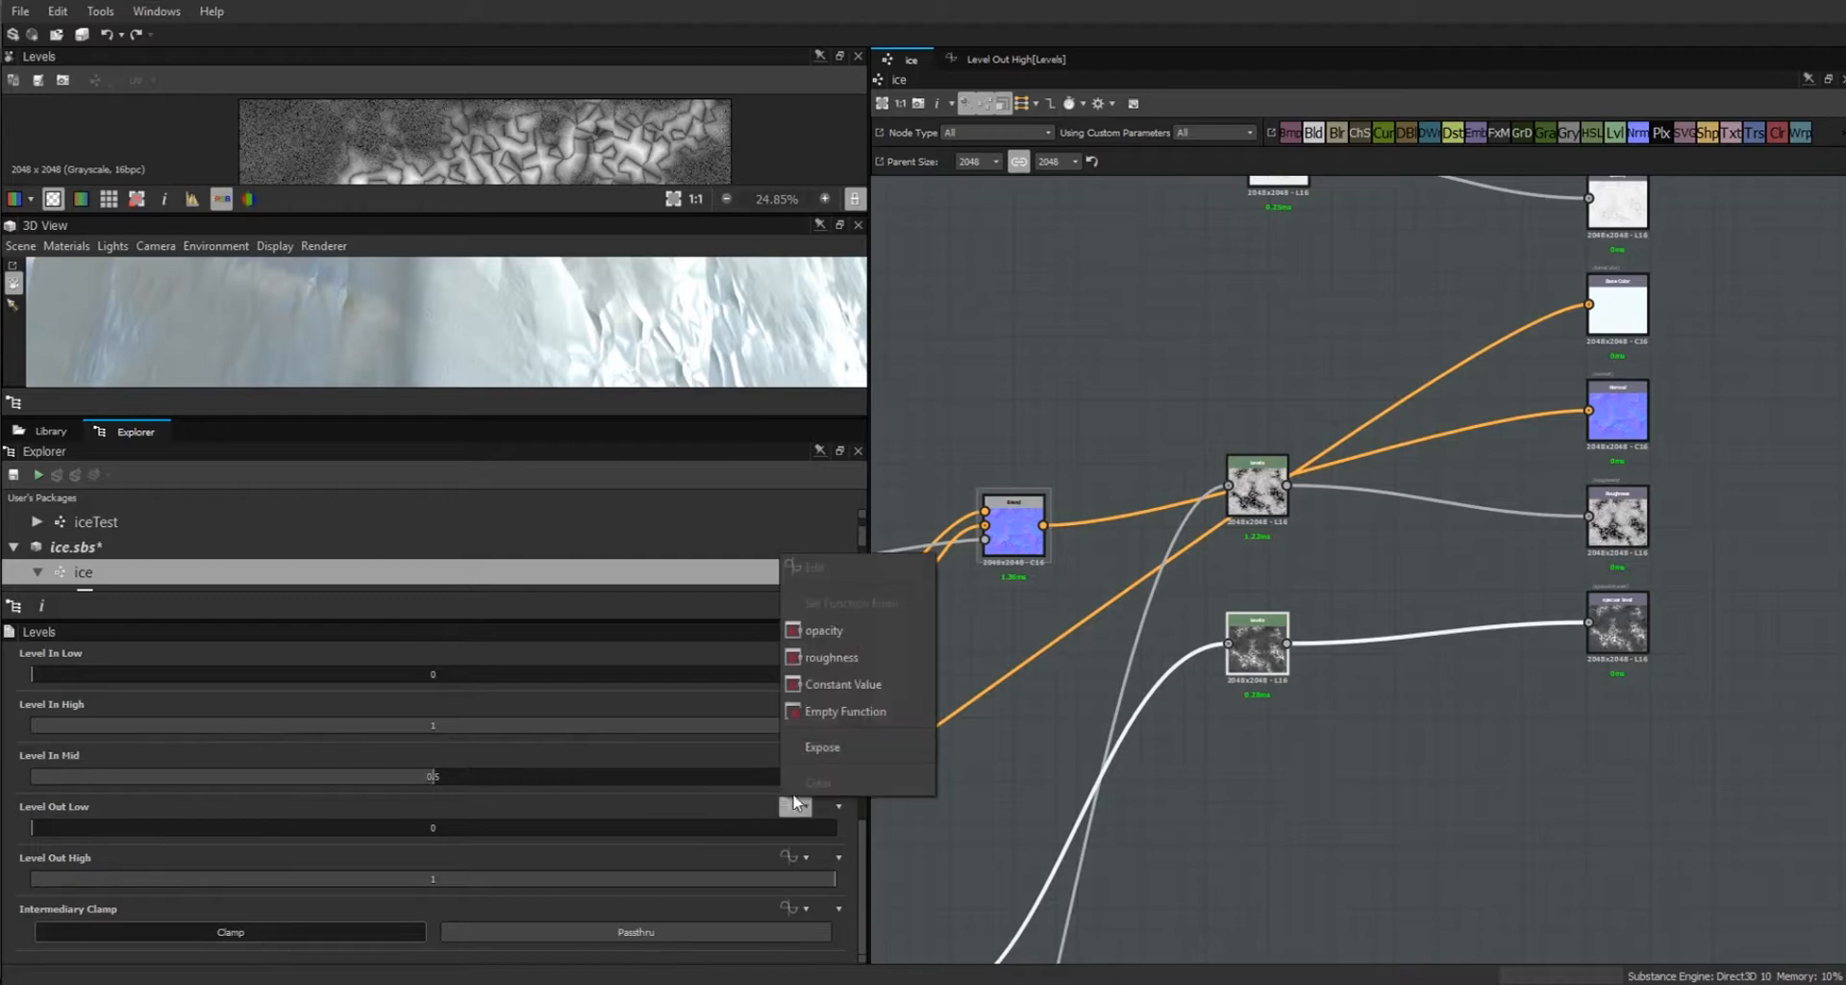
left_click(833, 706)
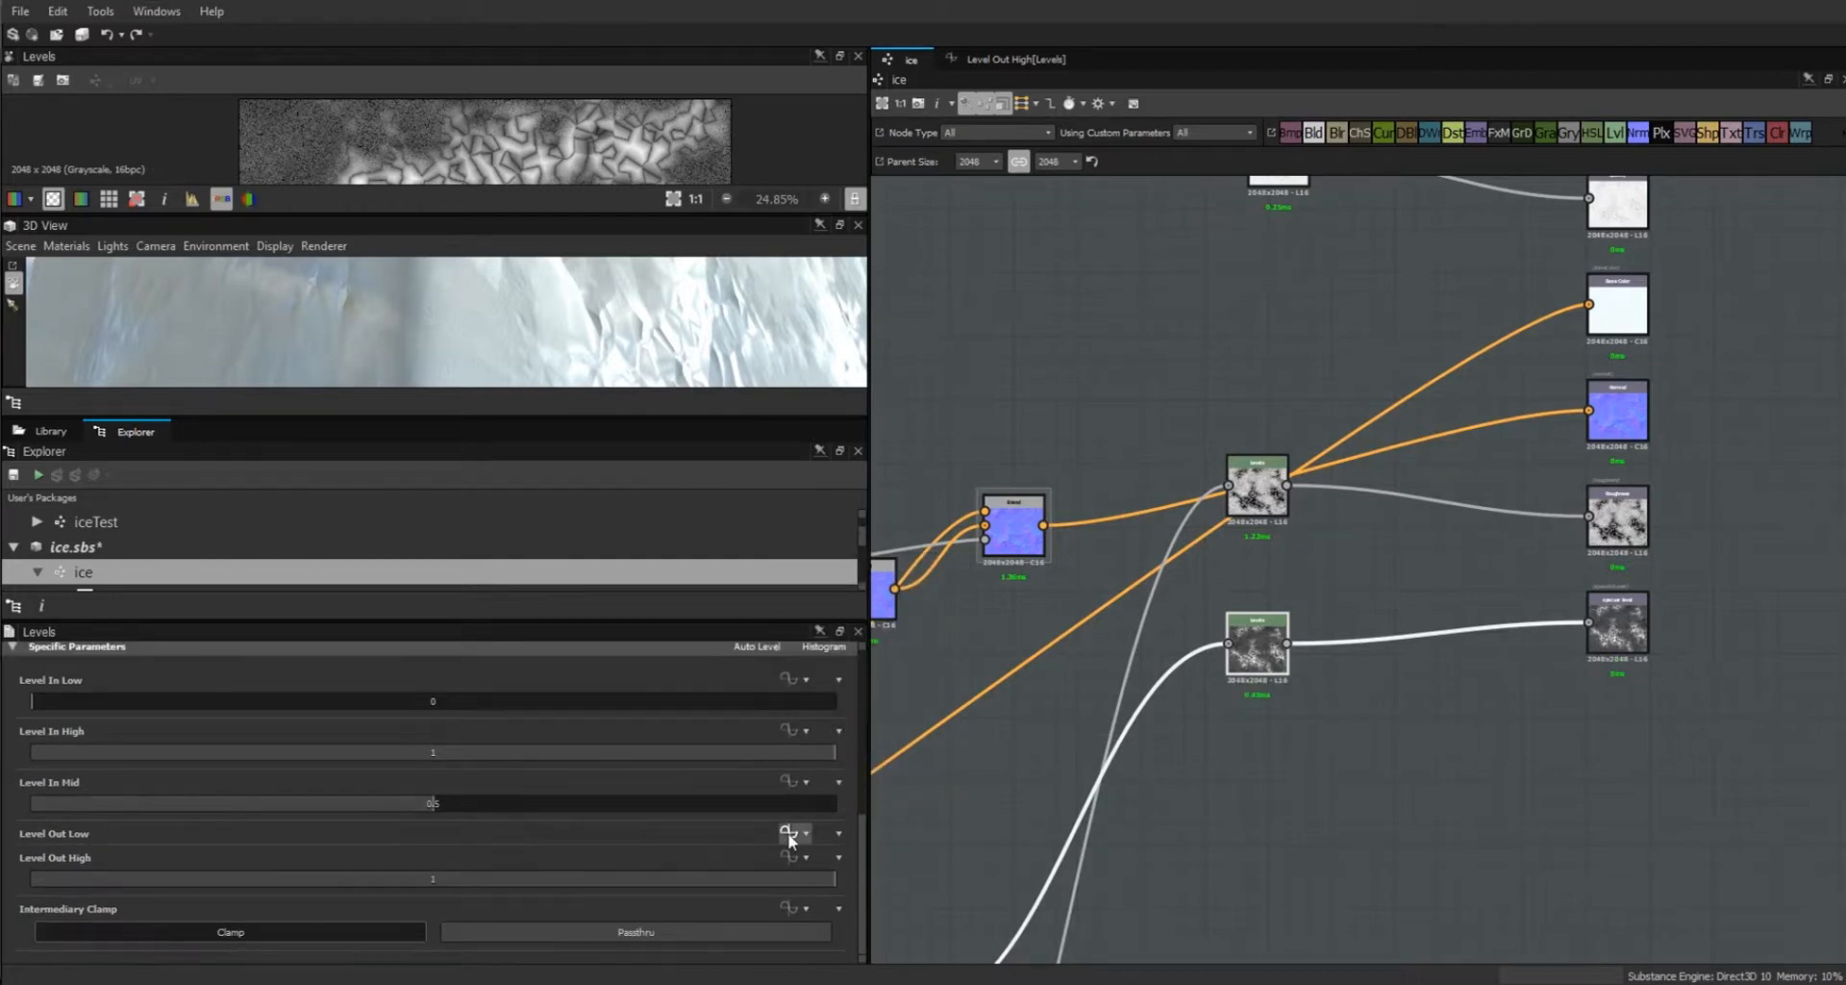
left_click(789, 832)
Add a Get Float variable node set to roughness, and move it lower in the function graph.
right_click(1104, 391)
mouse_move(1181, 408)
mouse_move(1447, 449)
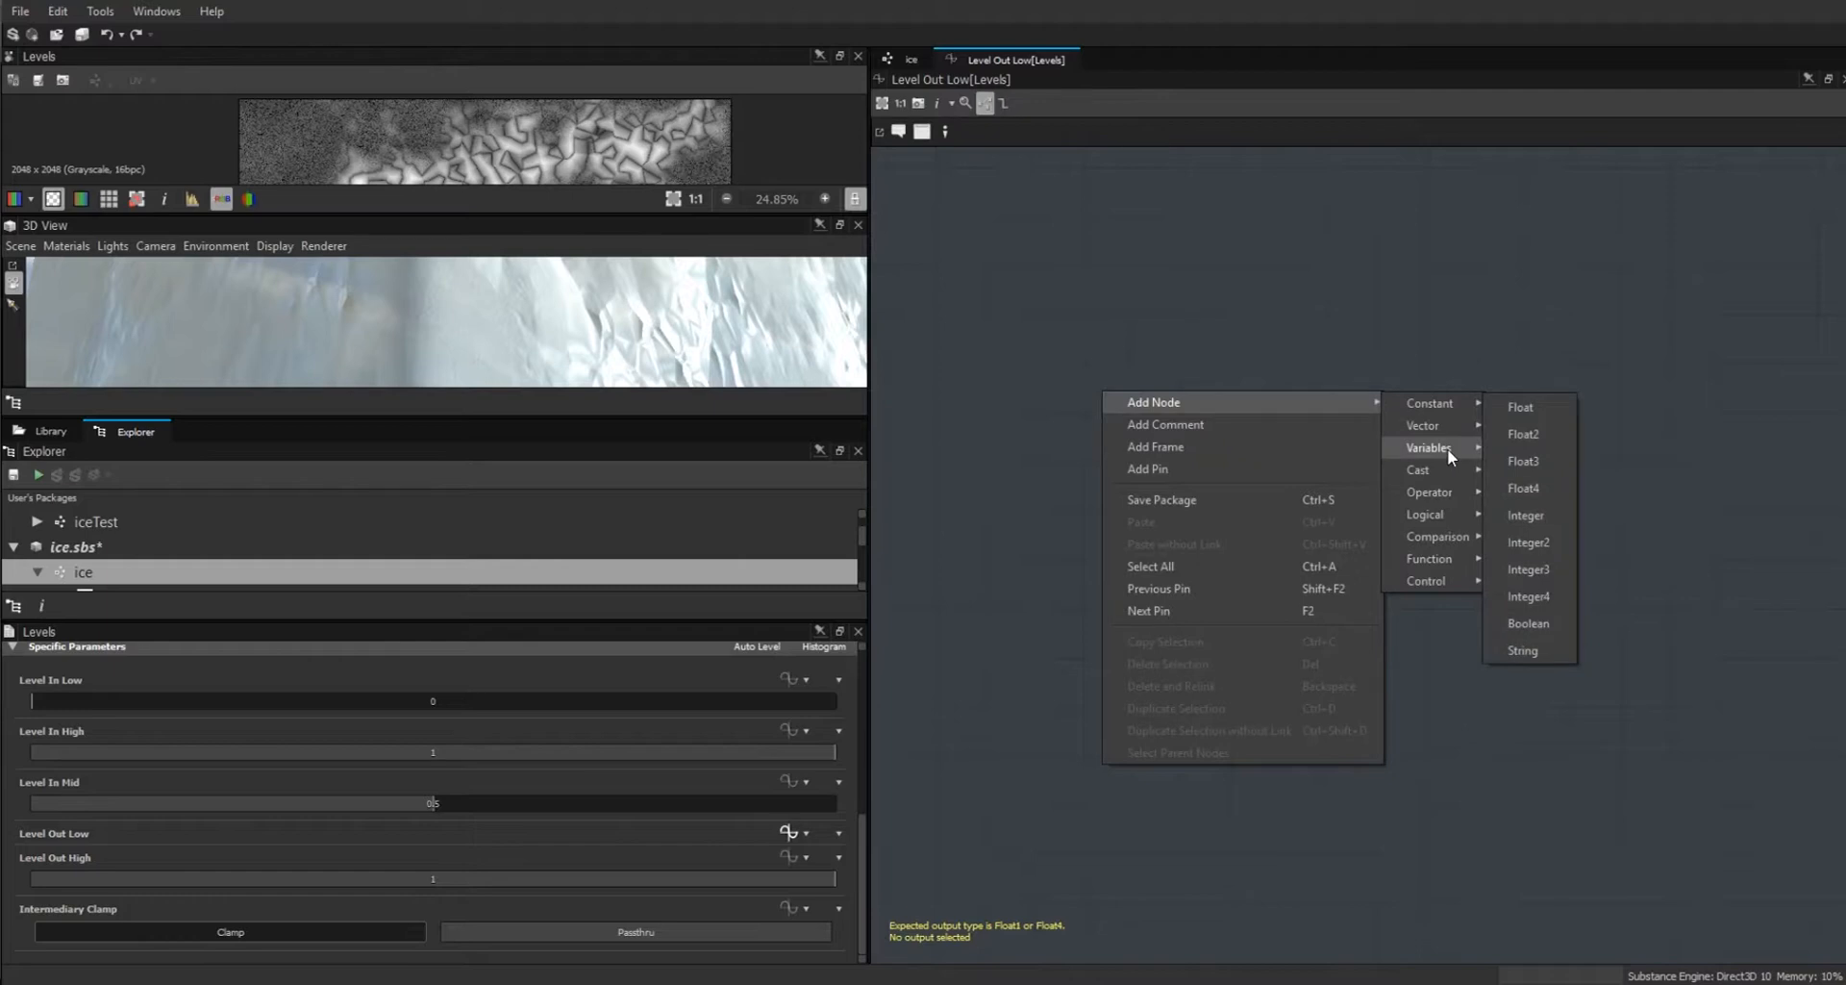
left_click(1529, 479)
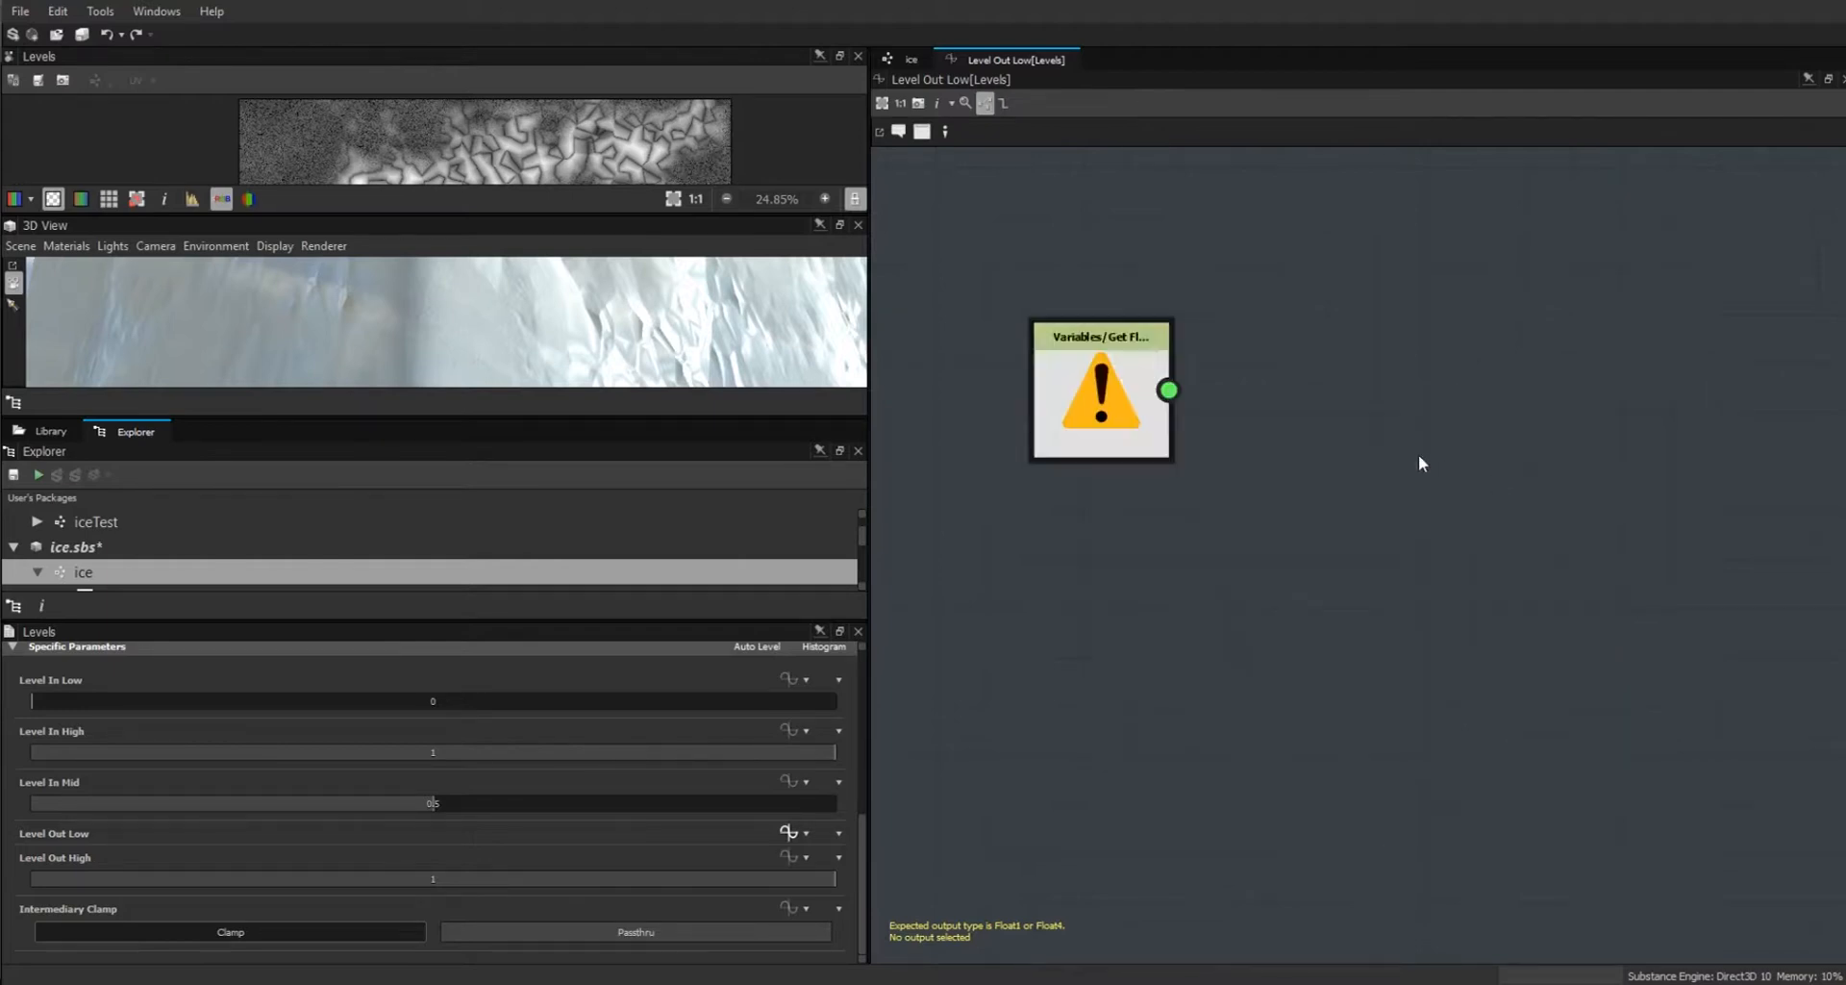
left_click(1104, 378)
left_click(844, 671)
left_click(736, 716)
left_click_drag(1118, 400, 1243, 571)
Add a Float constant with the value 1 and place it above the roughness variable.
right_click(1168, 250)
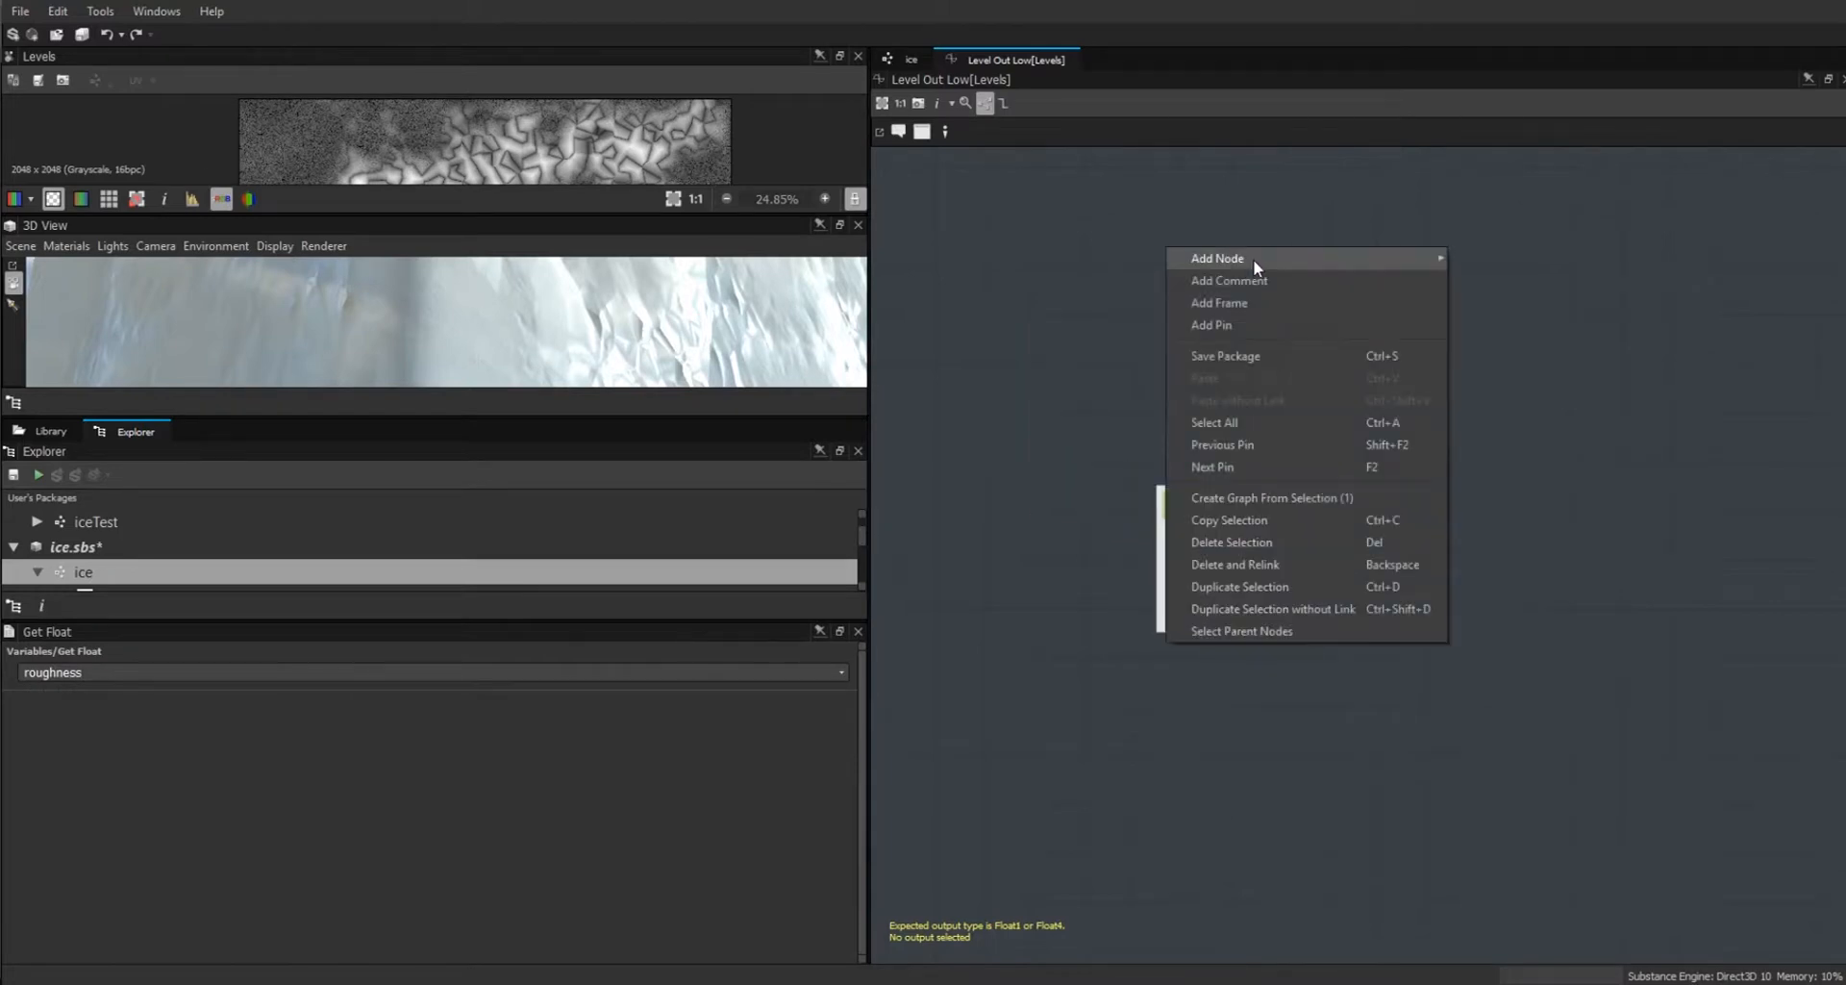
mouse_move(1254, 258)
mouse_move(1500, 260)
left_click(1588, 258)
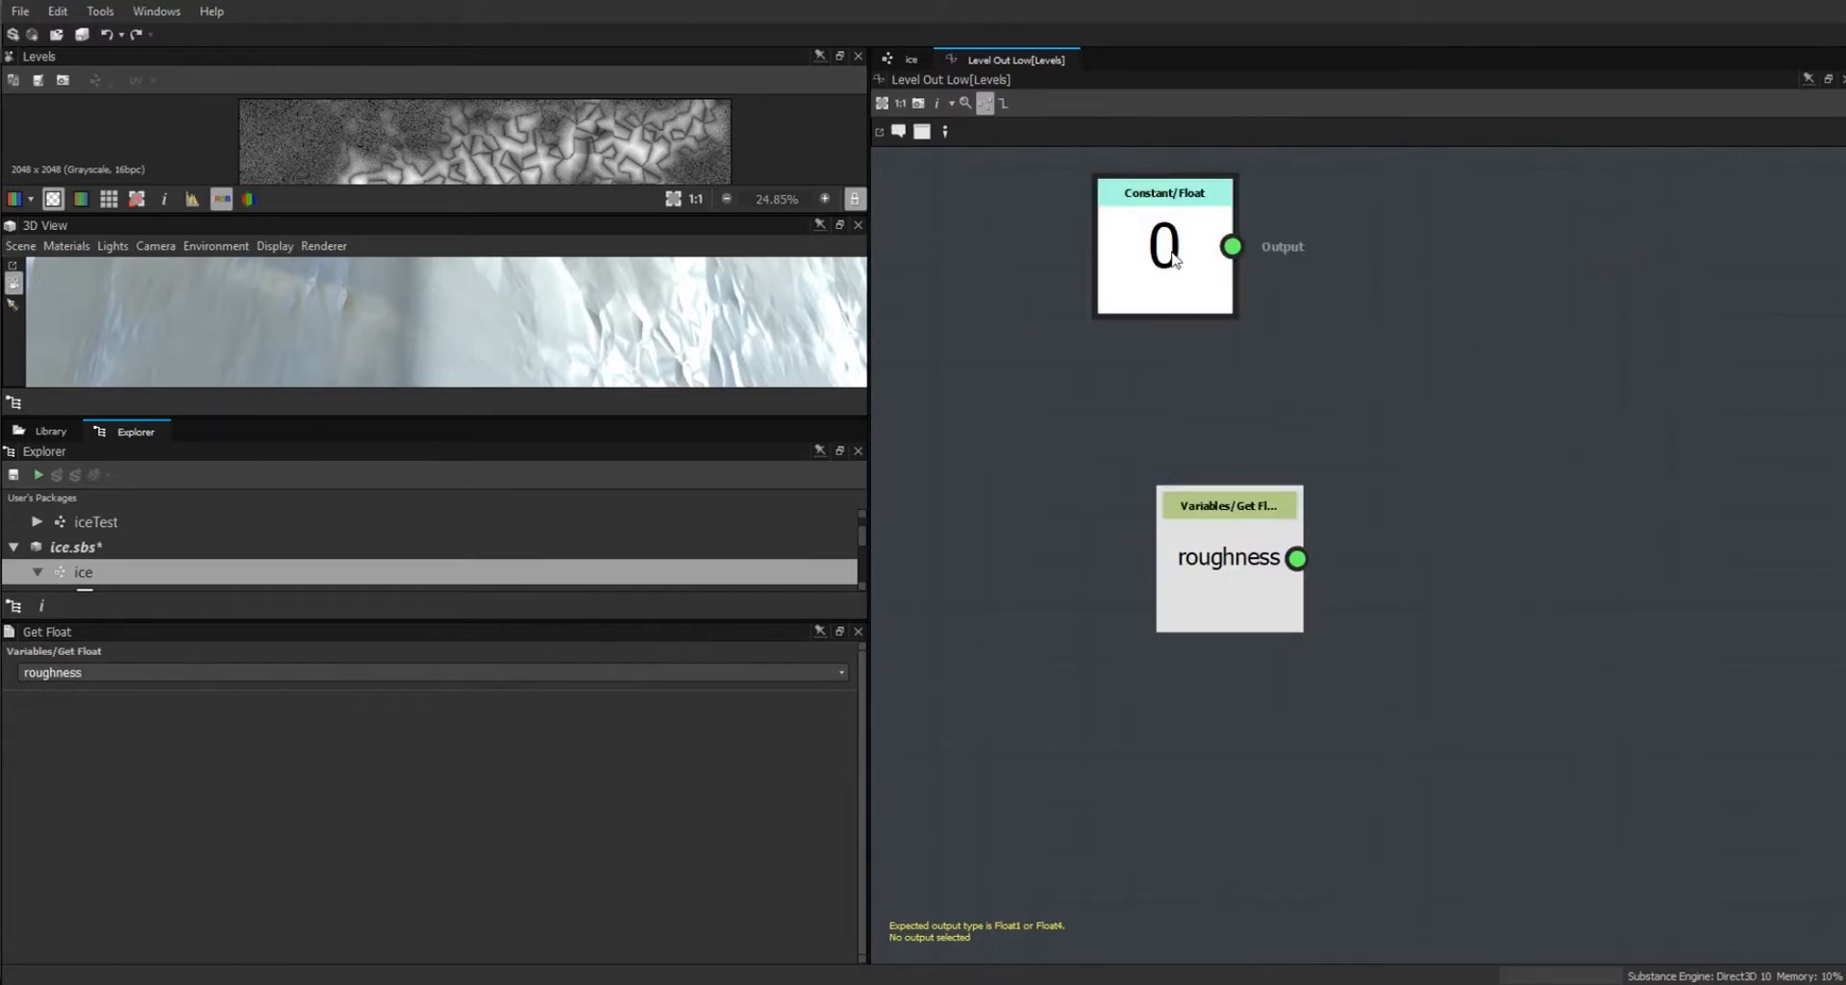
left_click_drag(1221, 269, 1260, 257)
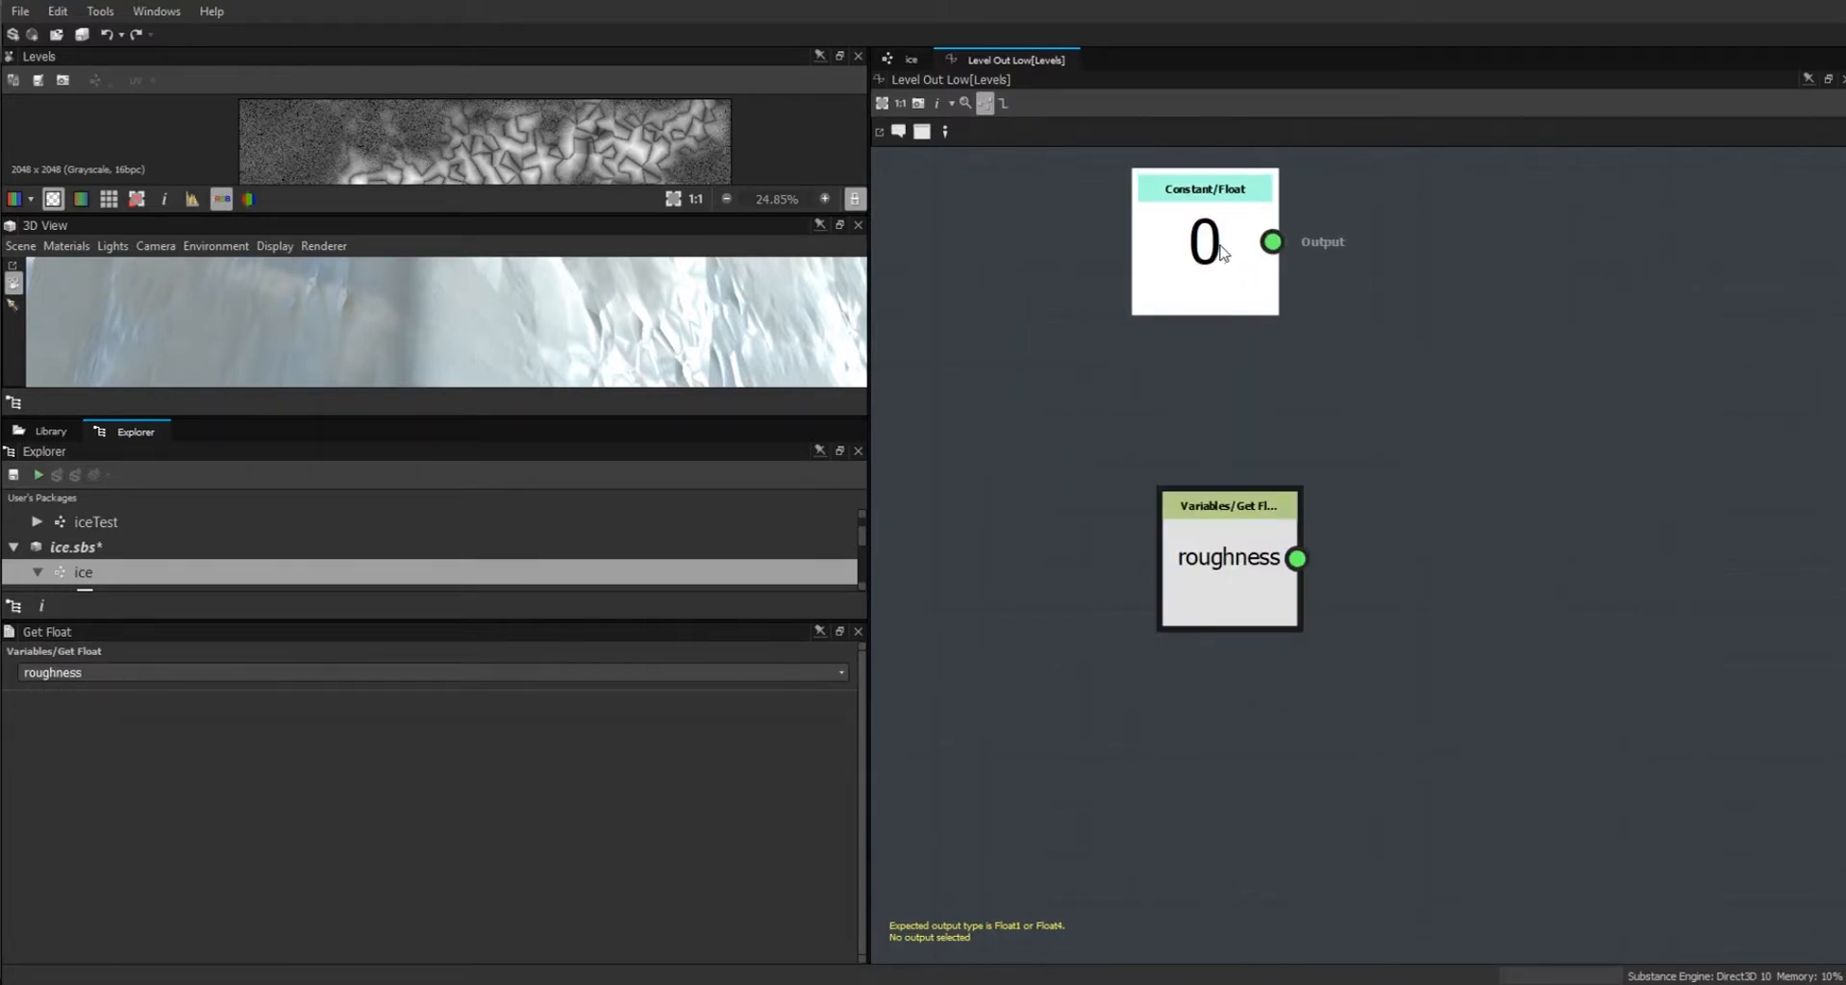
double_click(436, 669)
type("1")
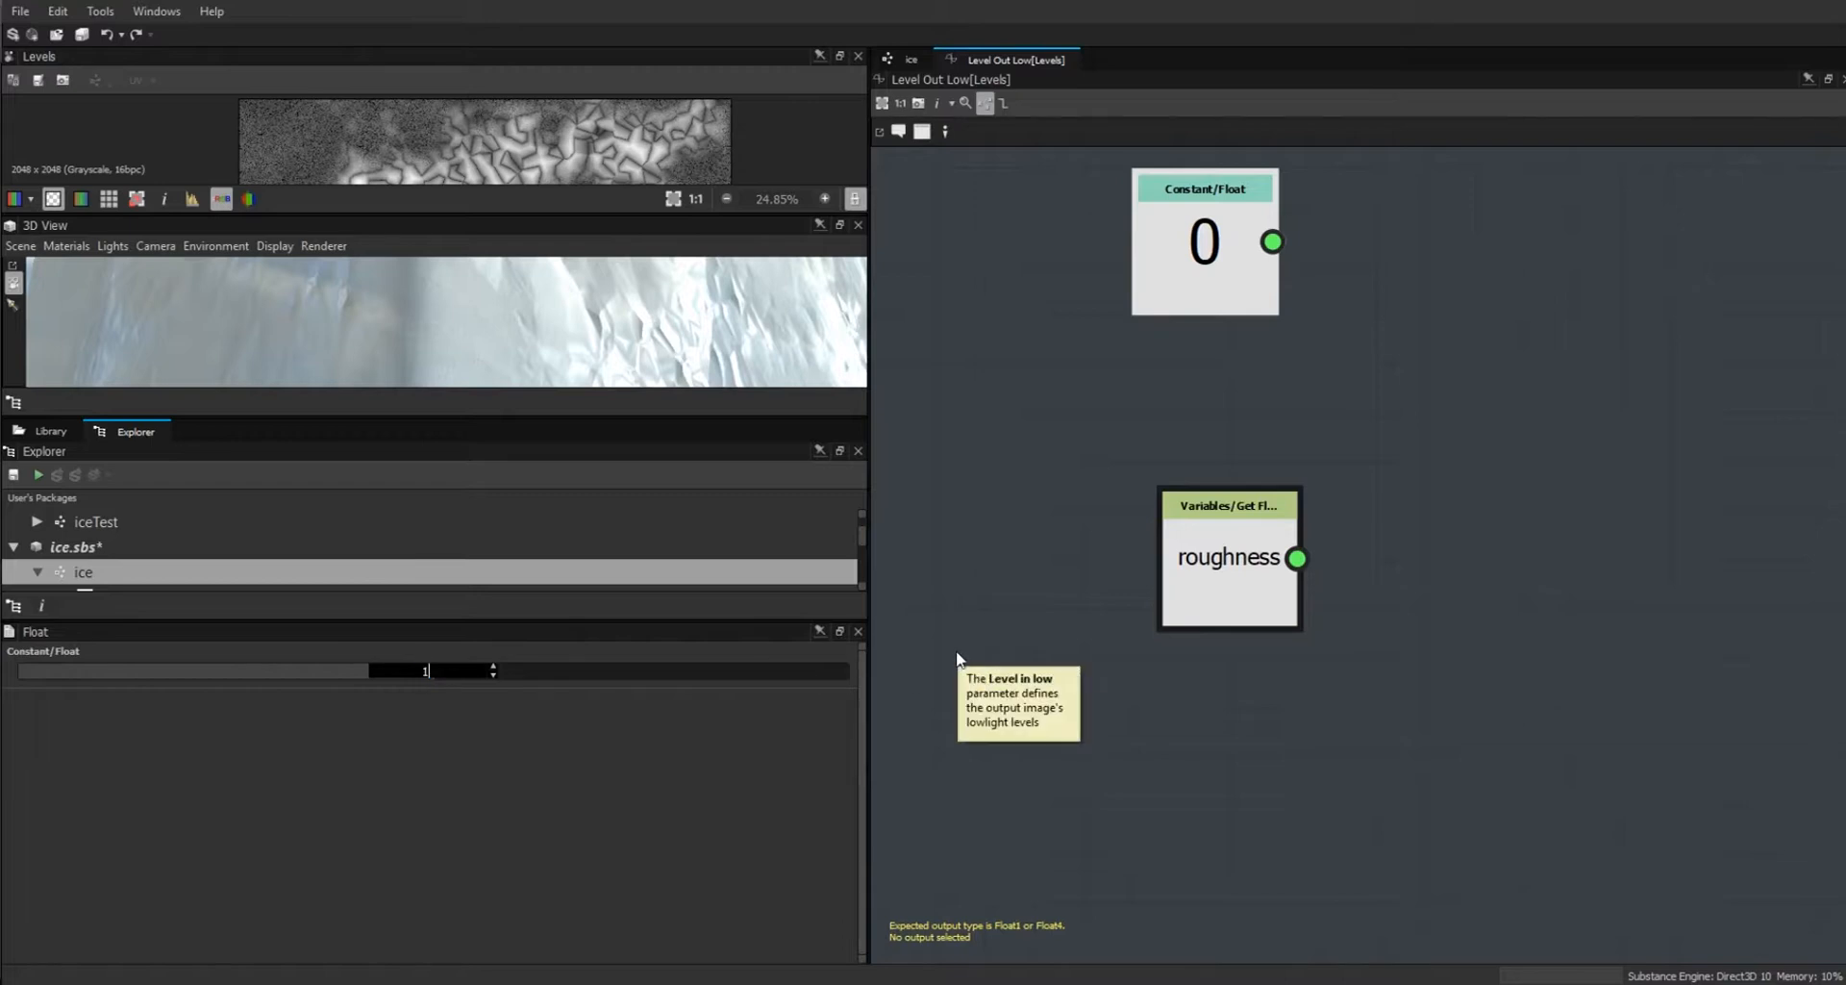
key("Return")
left_click_drag(1183, 258, 1210, 279)
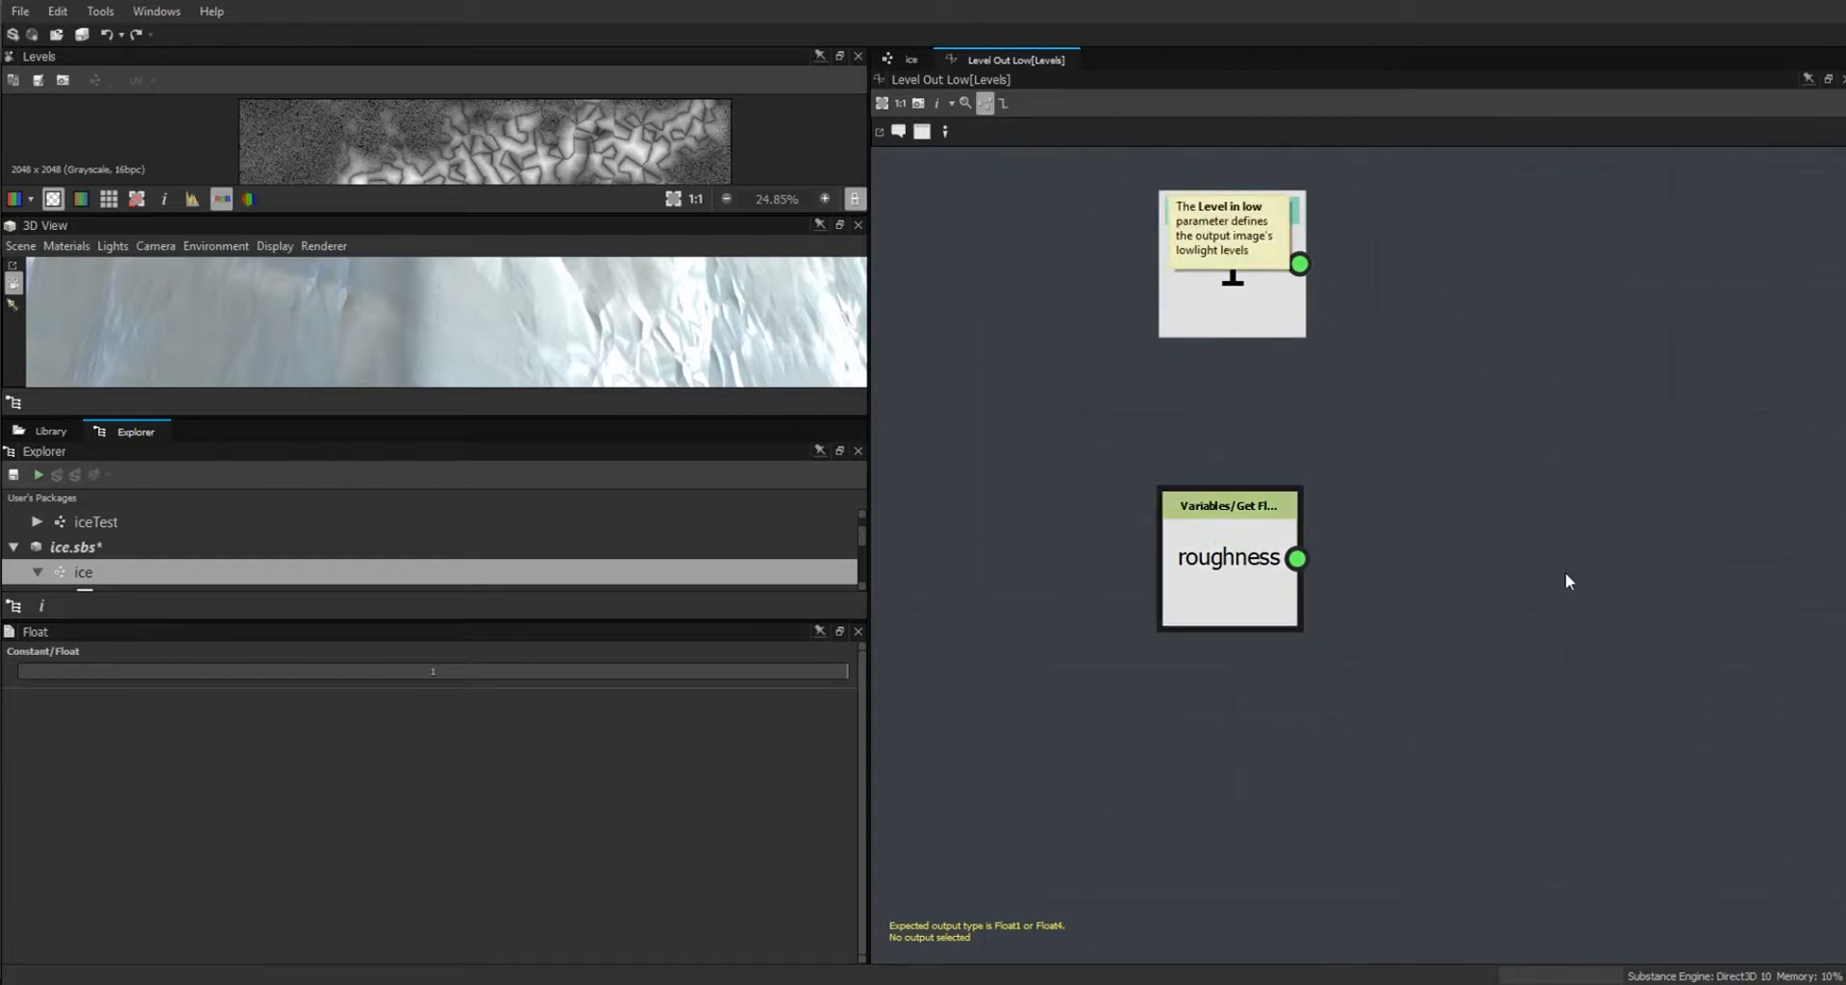
Add a Subtraction node with the constant 1 in A and roughness in B, and make it the function's output.
right_click(1431, 388)
mouse_move(1477, 402)
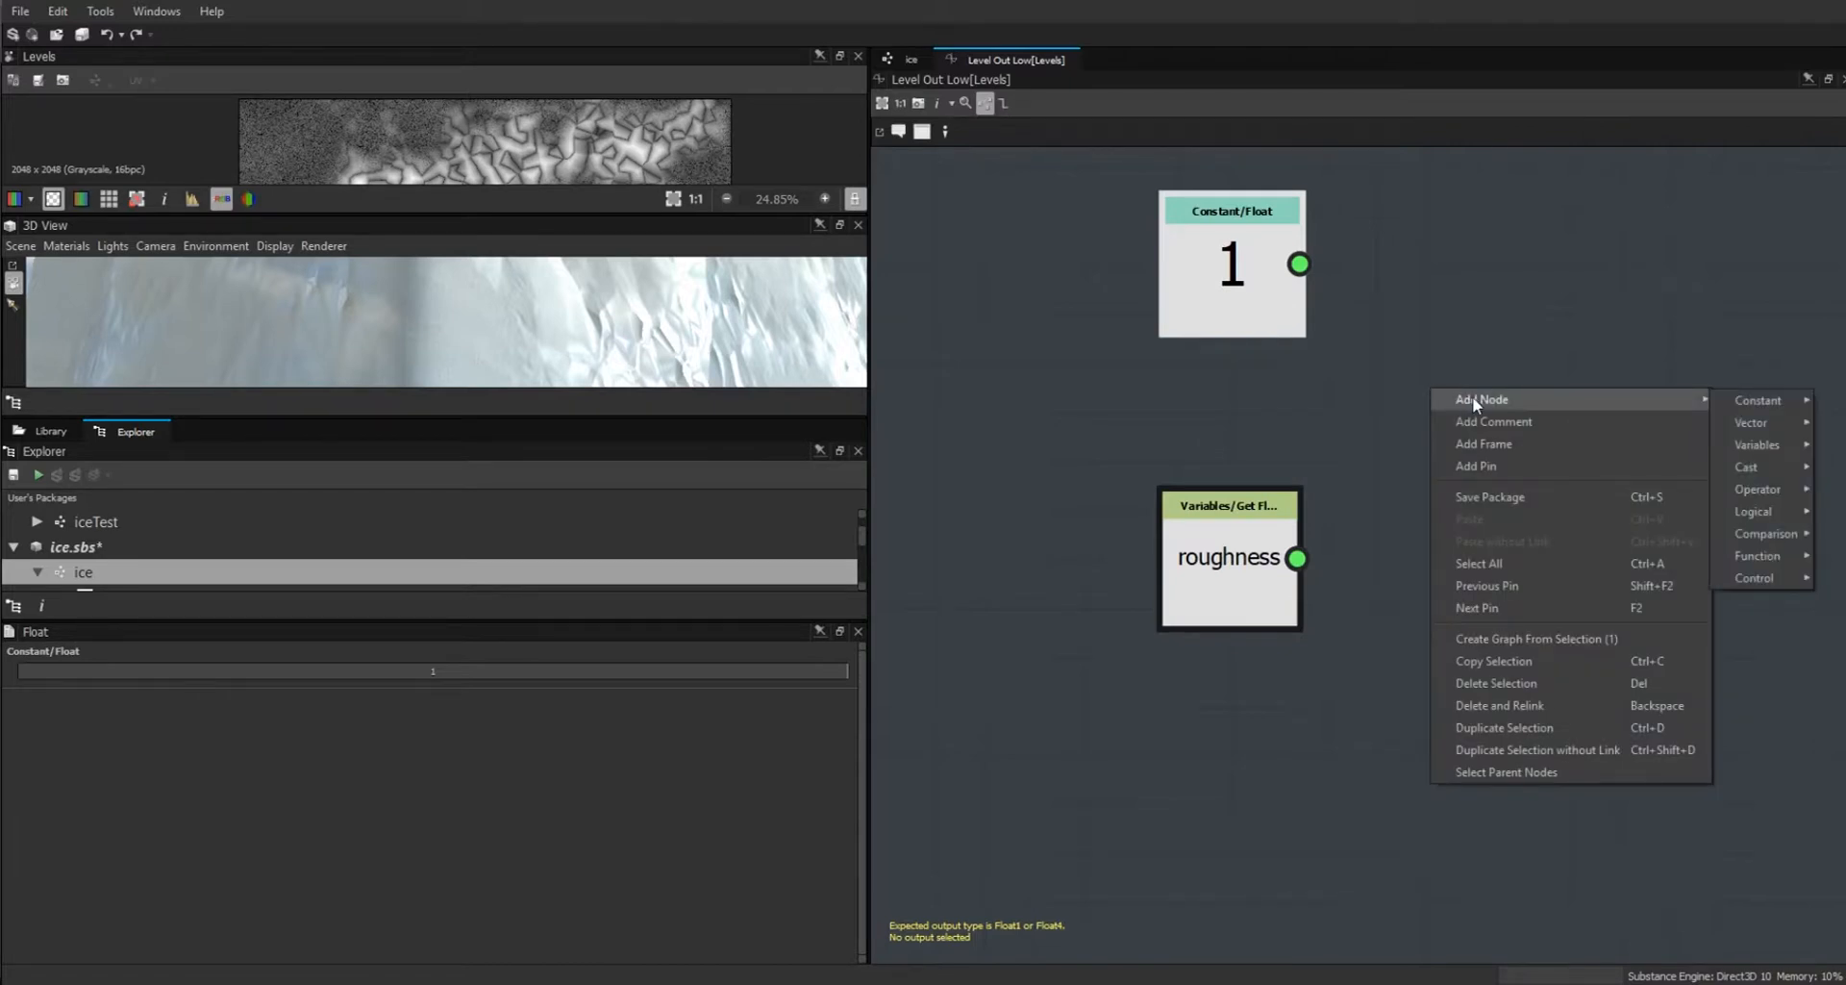
mouse_move(1769, 488)
left_click(1620, 518)
left_click_drag(1454, 382, 1544, 382)
left_click_drag(1298, 264, 1305, 563)
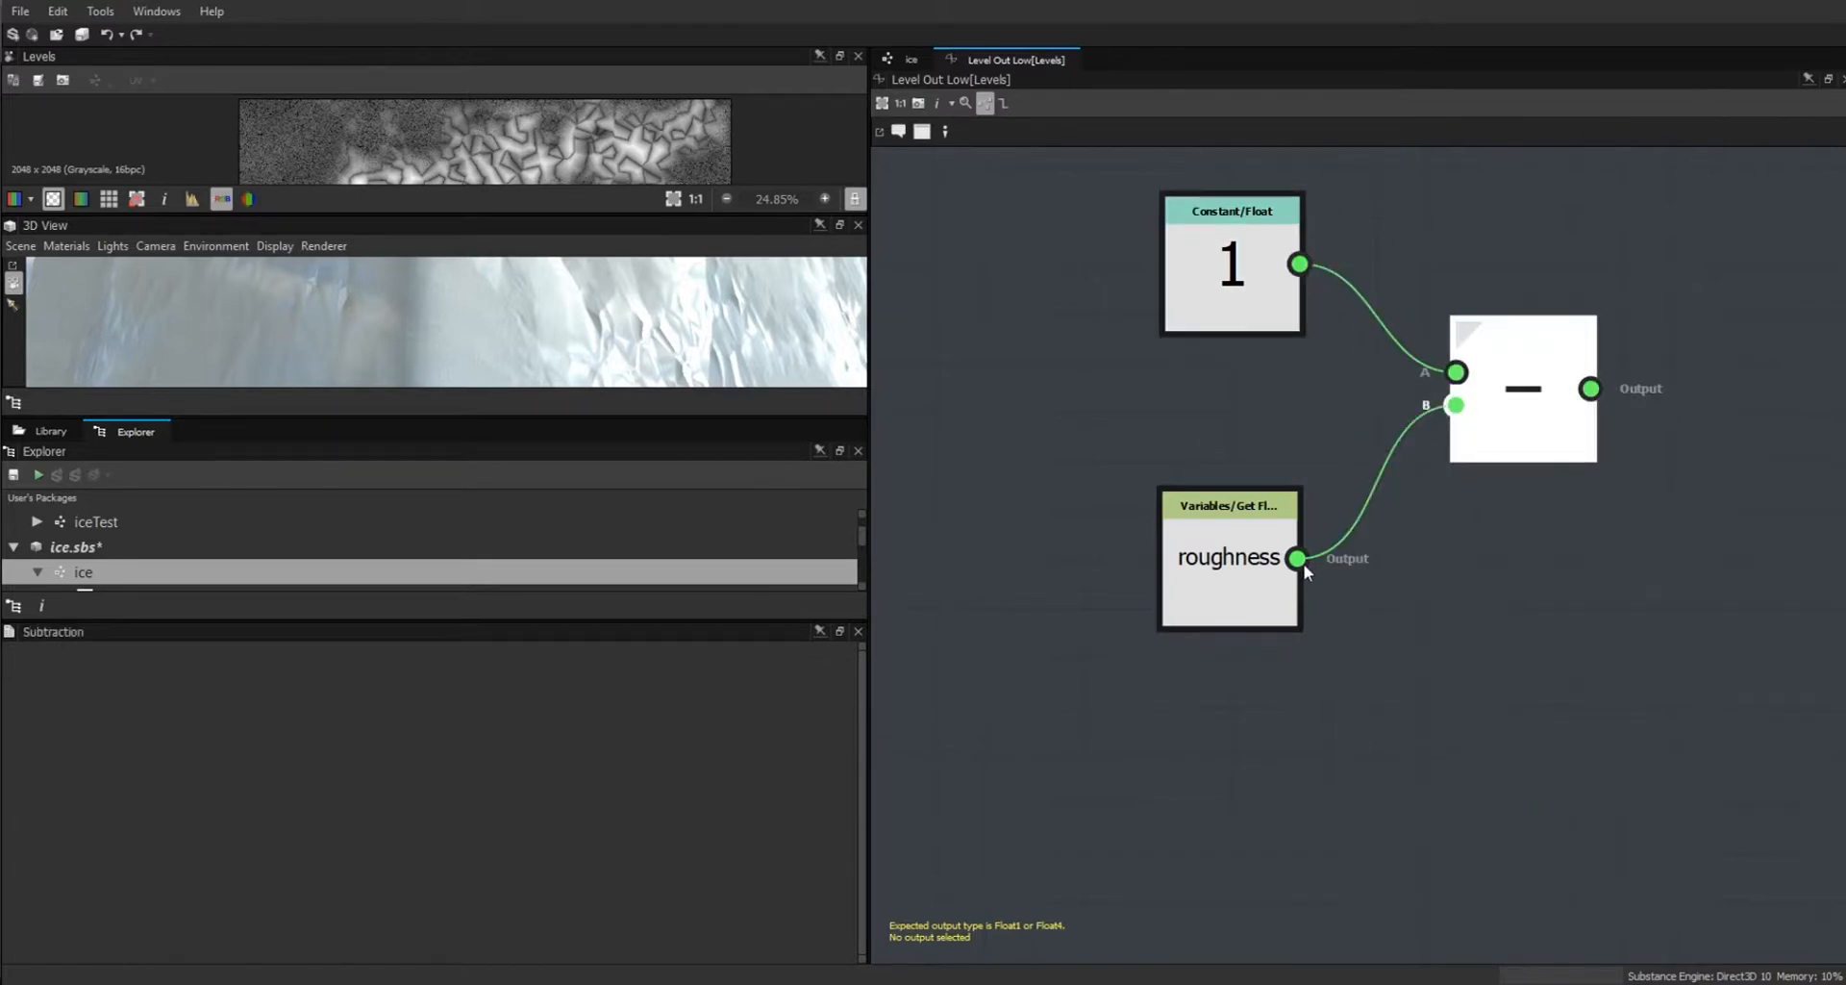
right_click(1527, 411)
left_click(1605, 487)
Return to the ice graph and set the roughness input parameter's default to 0.57.
left_click(911, 60)
left_click(1024, 753)
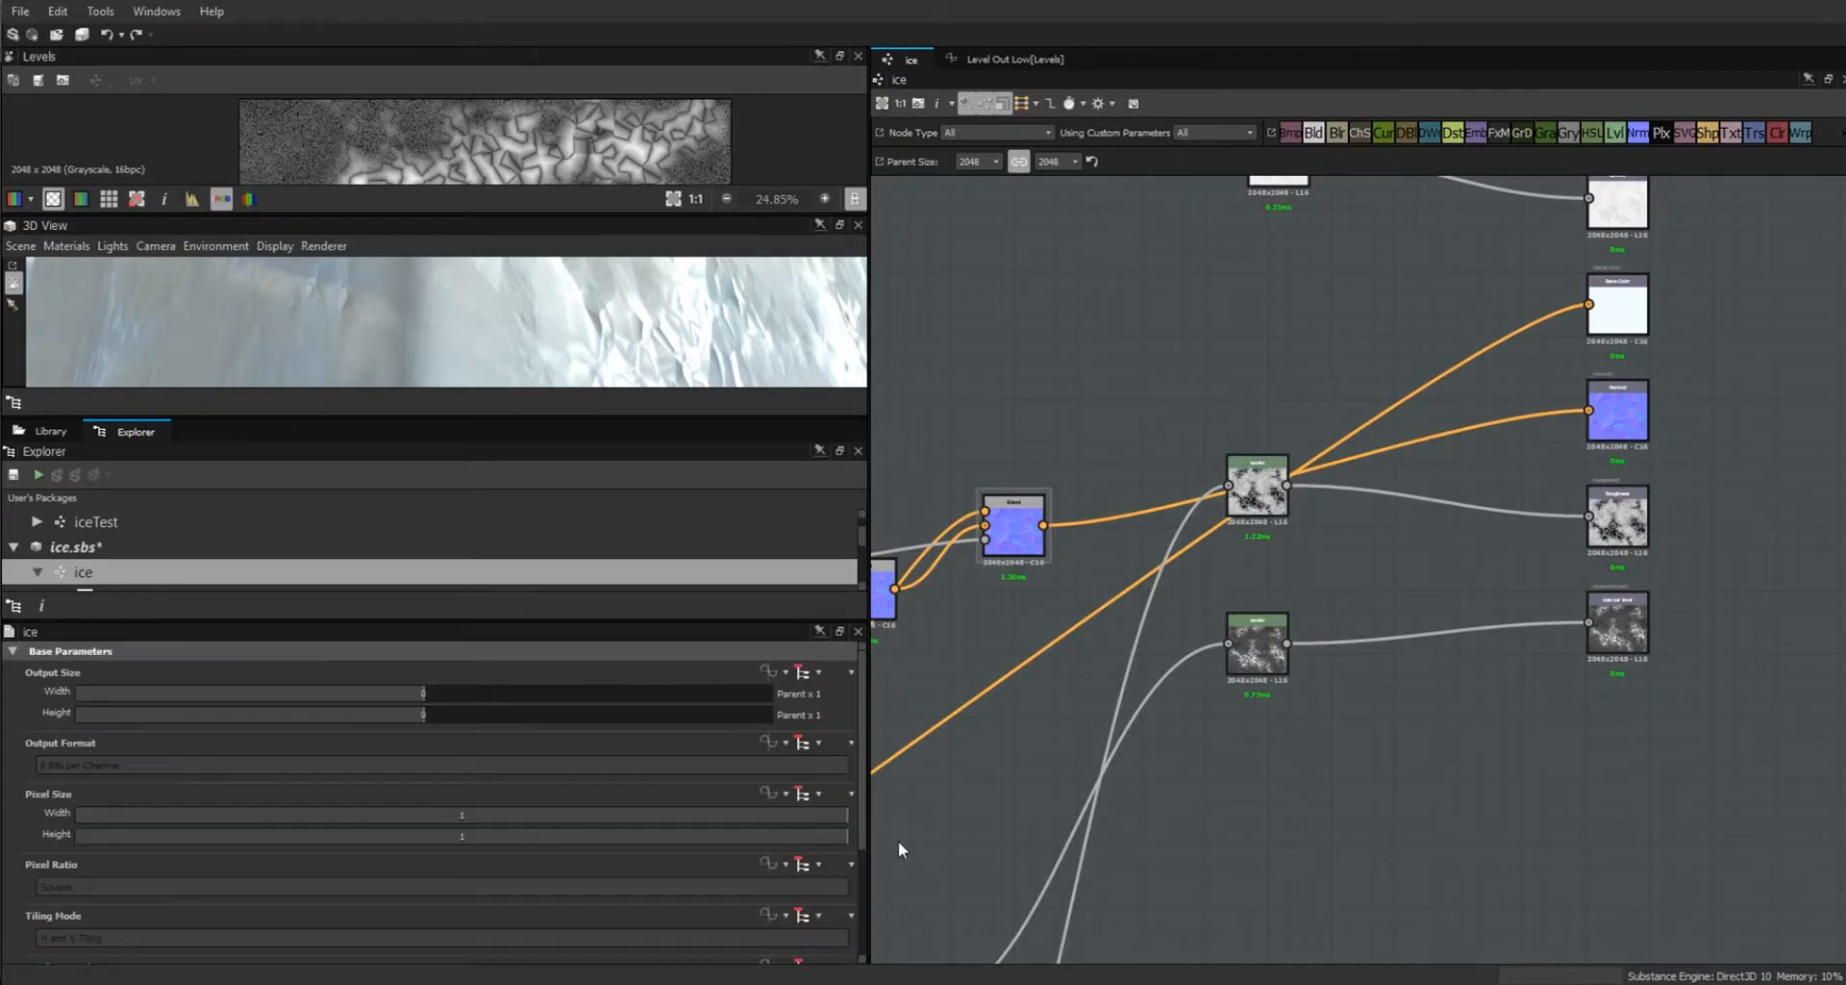
left_click(43, 910)
left_click_drag(862, 720, 882, 895)
left_click_drag(844, 827, 534, 855)
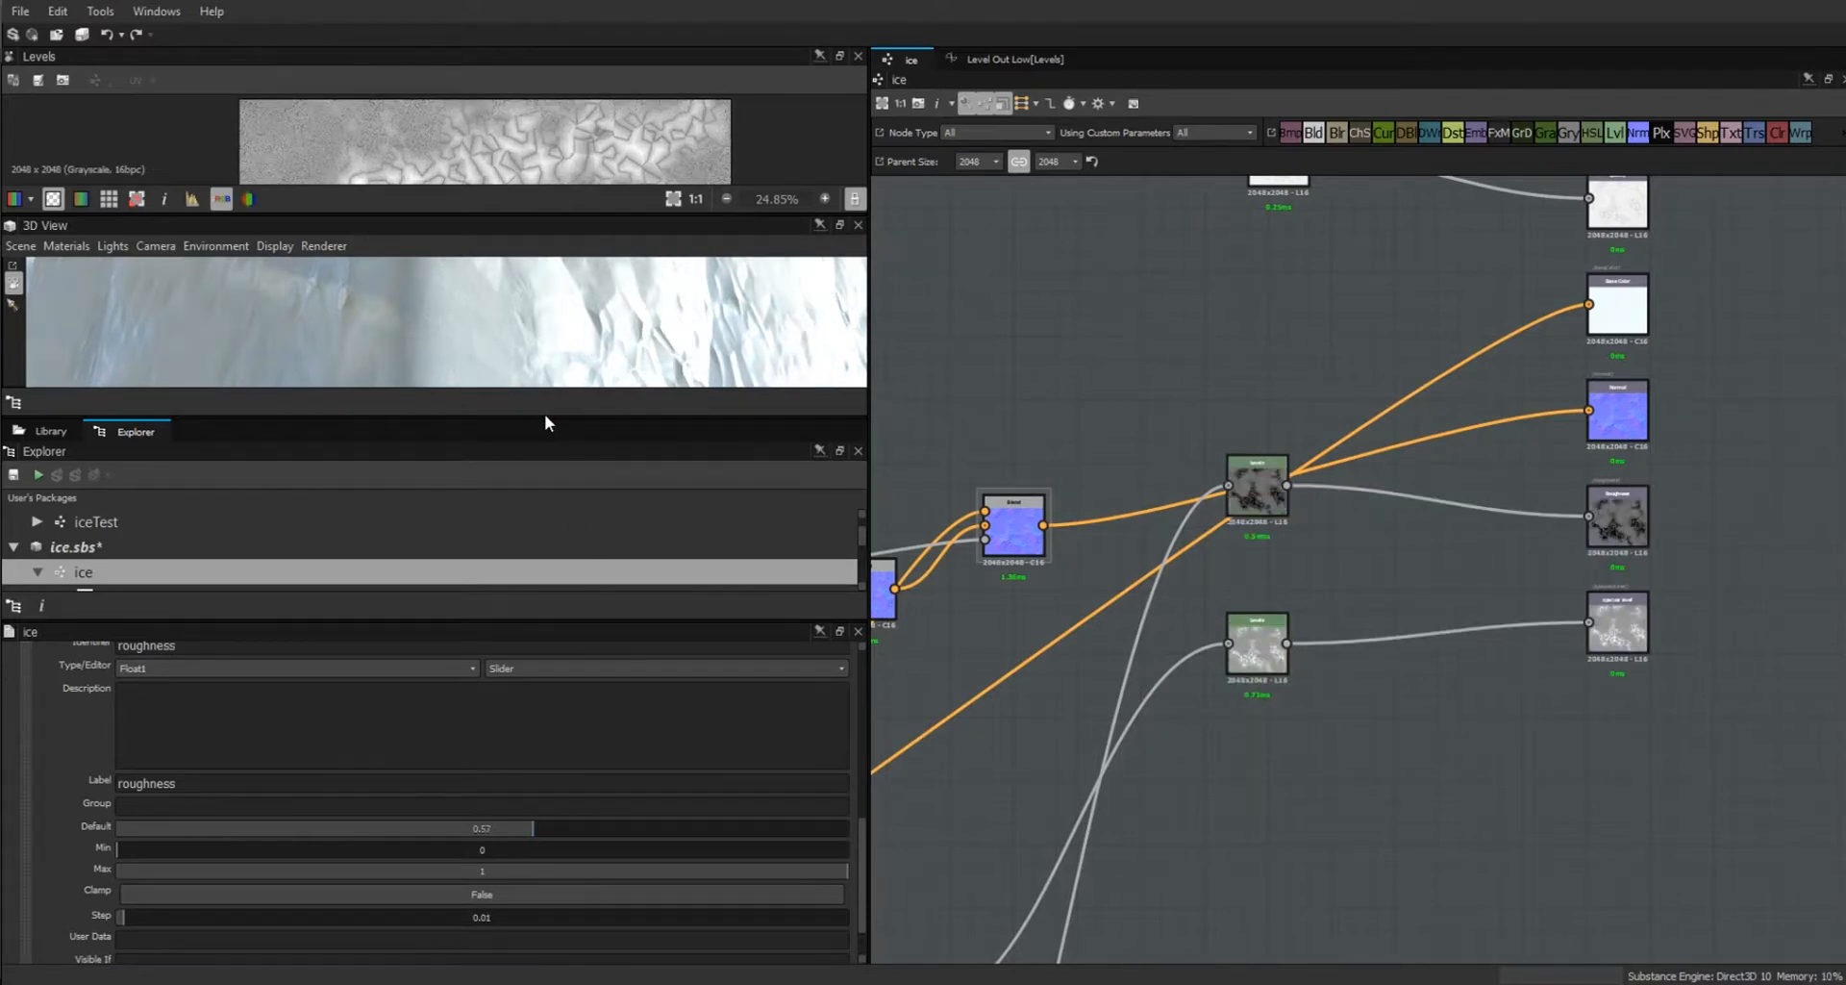
Enlarge the 3D view to examine the ice surface, and set the roughness default to 0.36.
left_click_drag(540, 417, 540, 672)
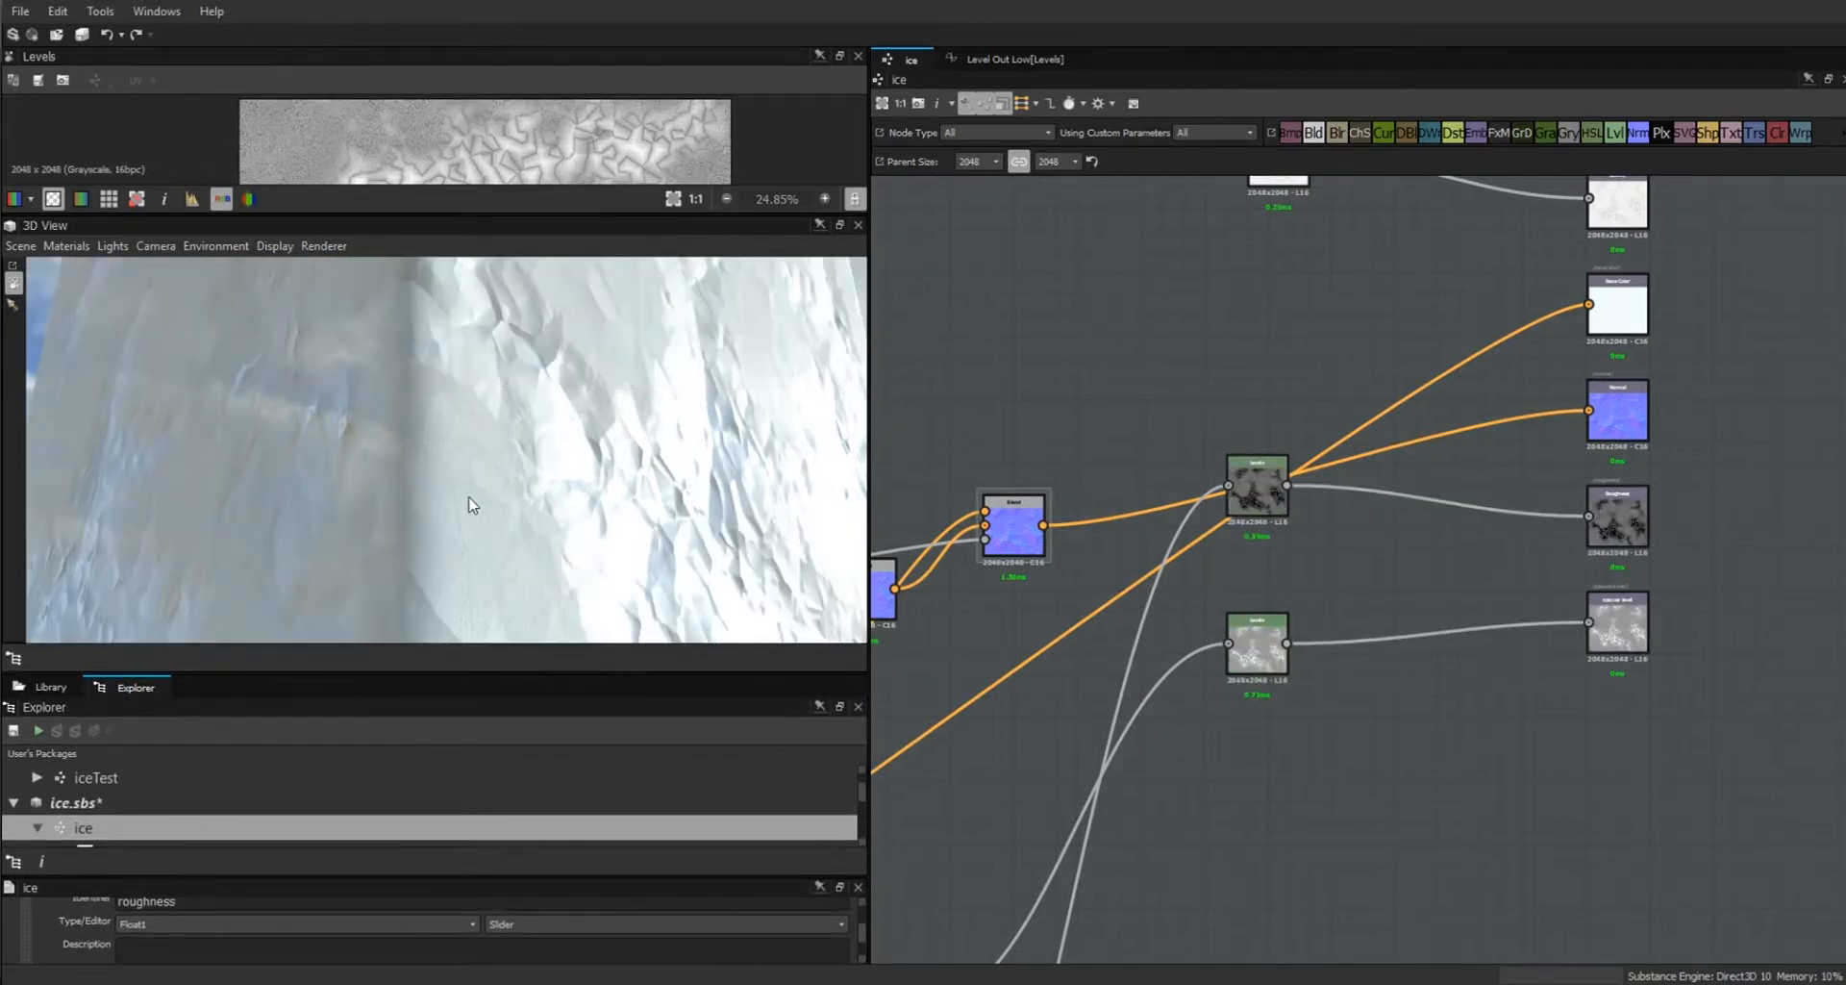
left_click_drag(478, 501, 590, 467)
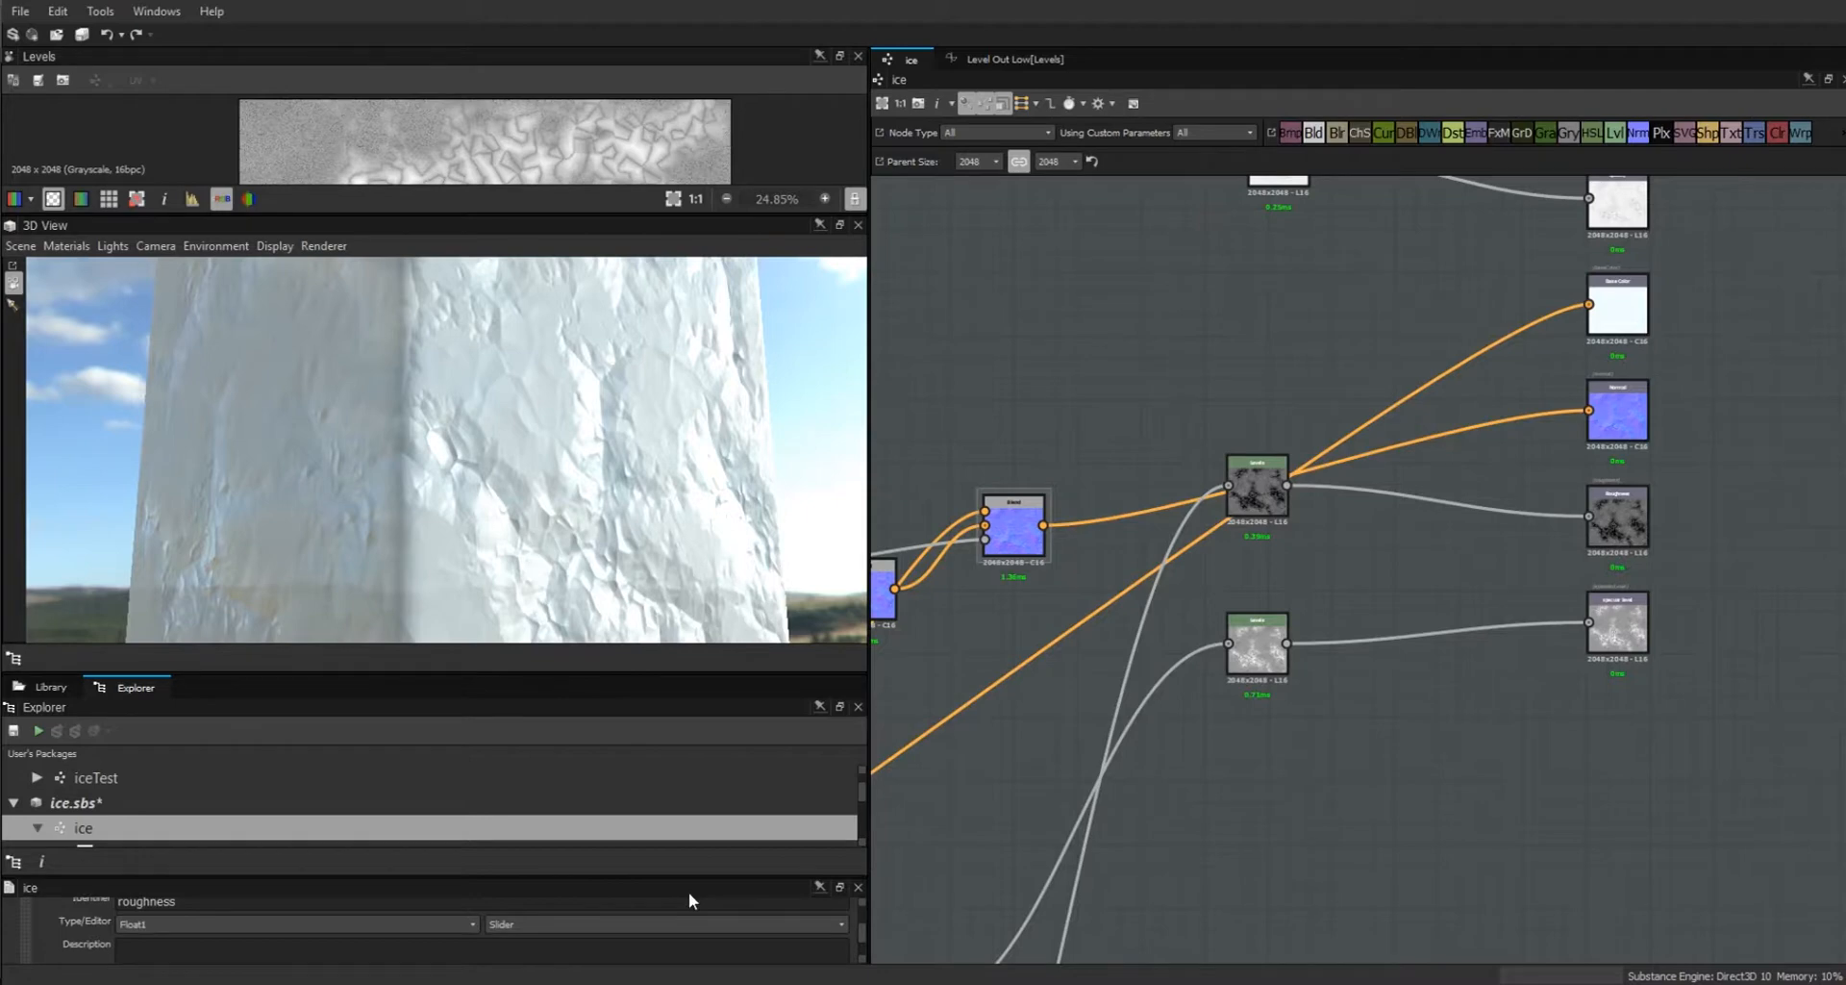
left_click_drag(681, 875, 672, 756)
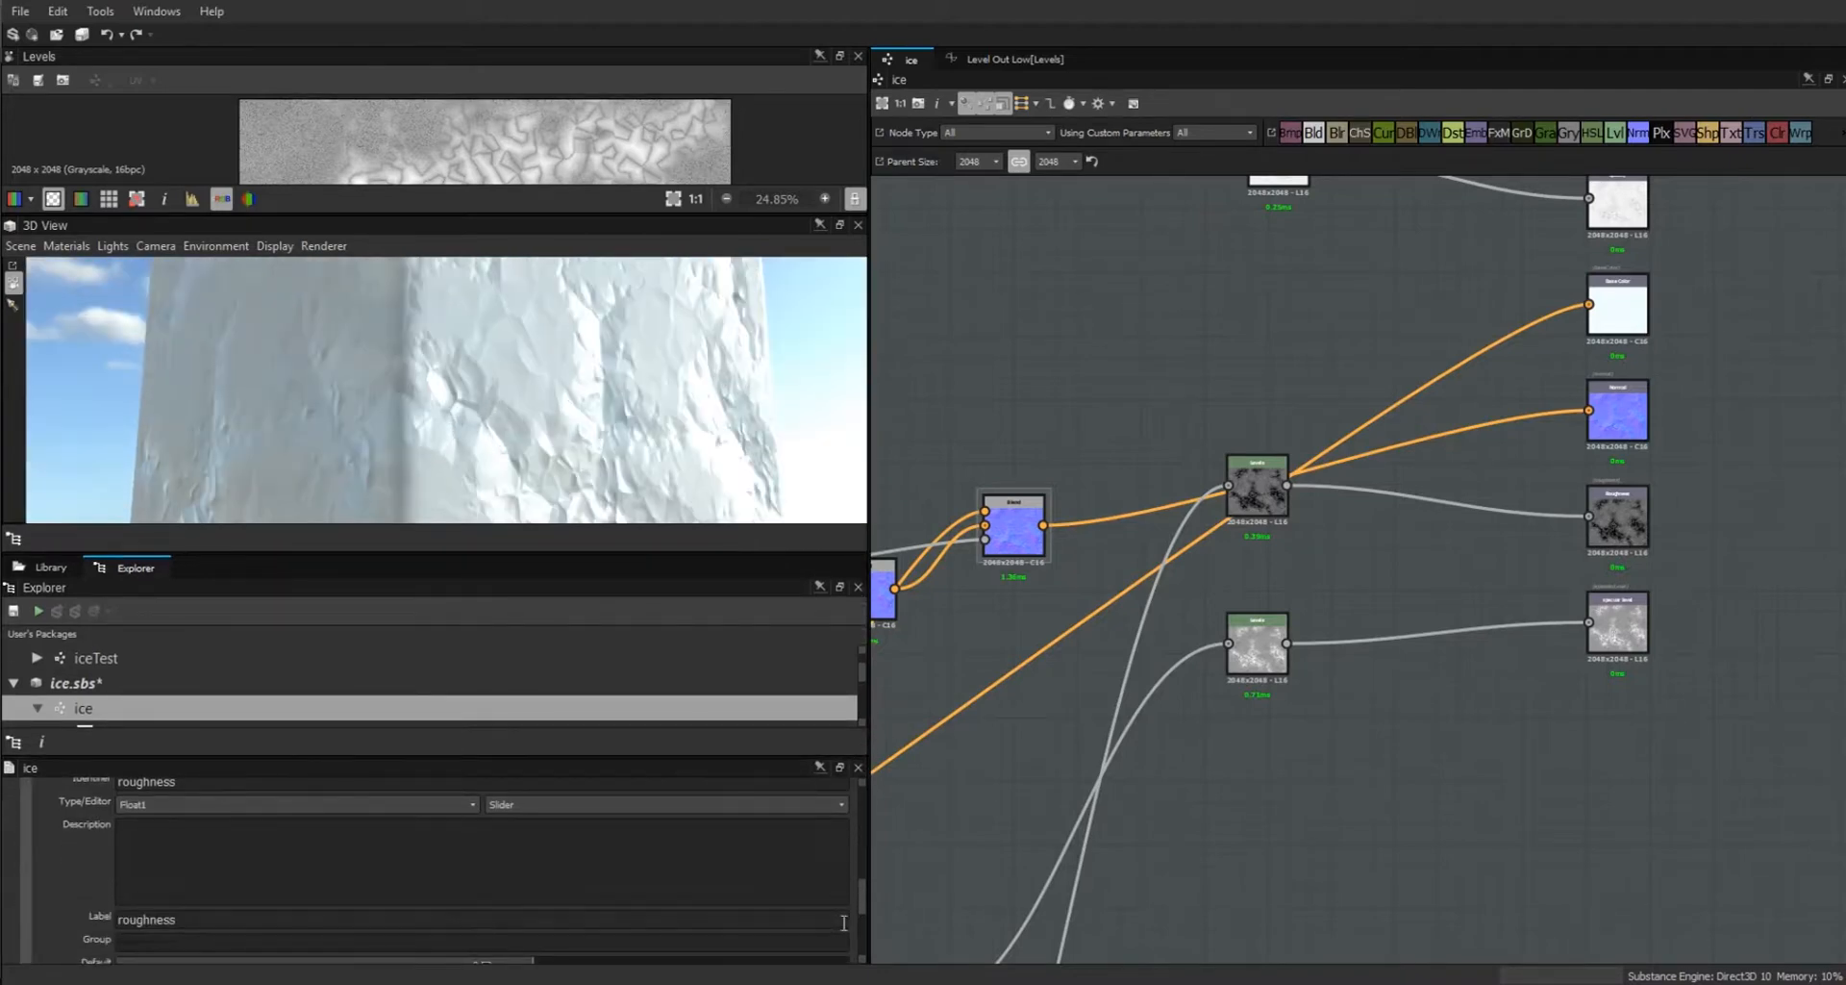
mouse_move(864, 893)
left_mouse_down()
mouse_move(862, 935)
mouse_move(864, 914)
left_mouse_up()
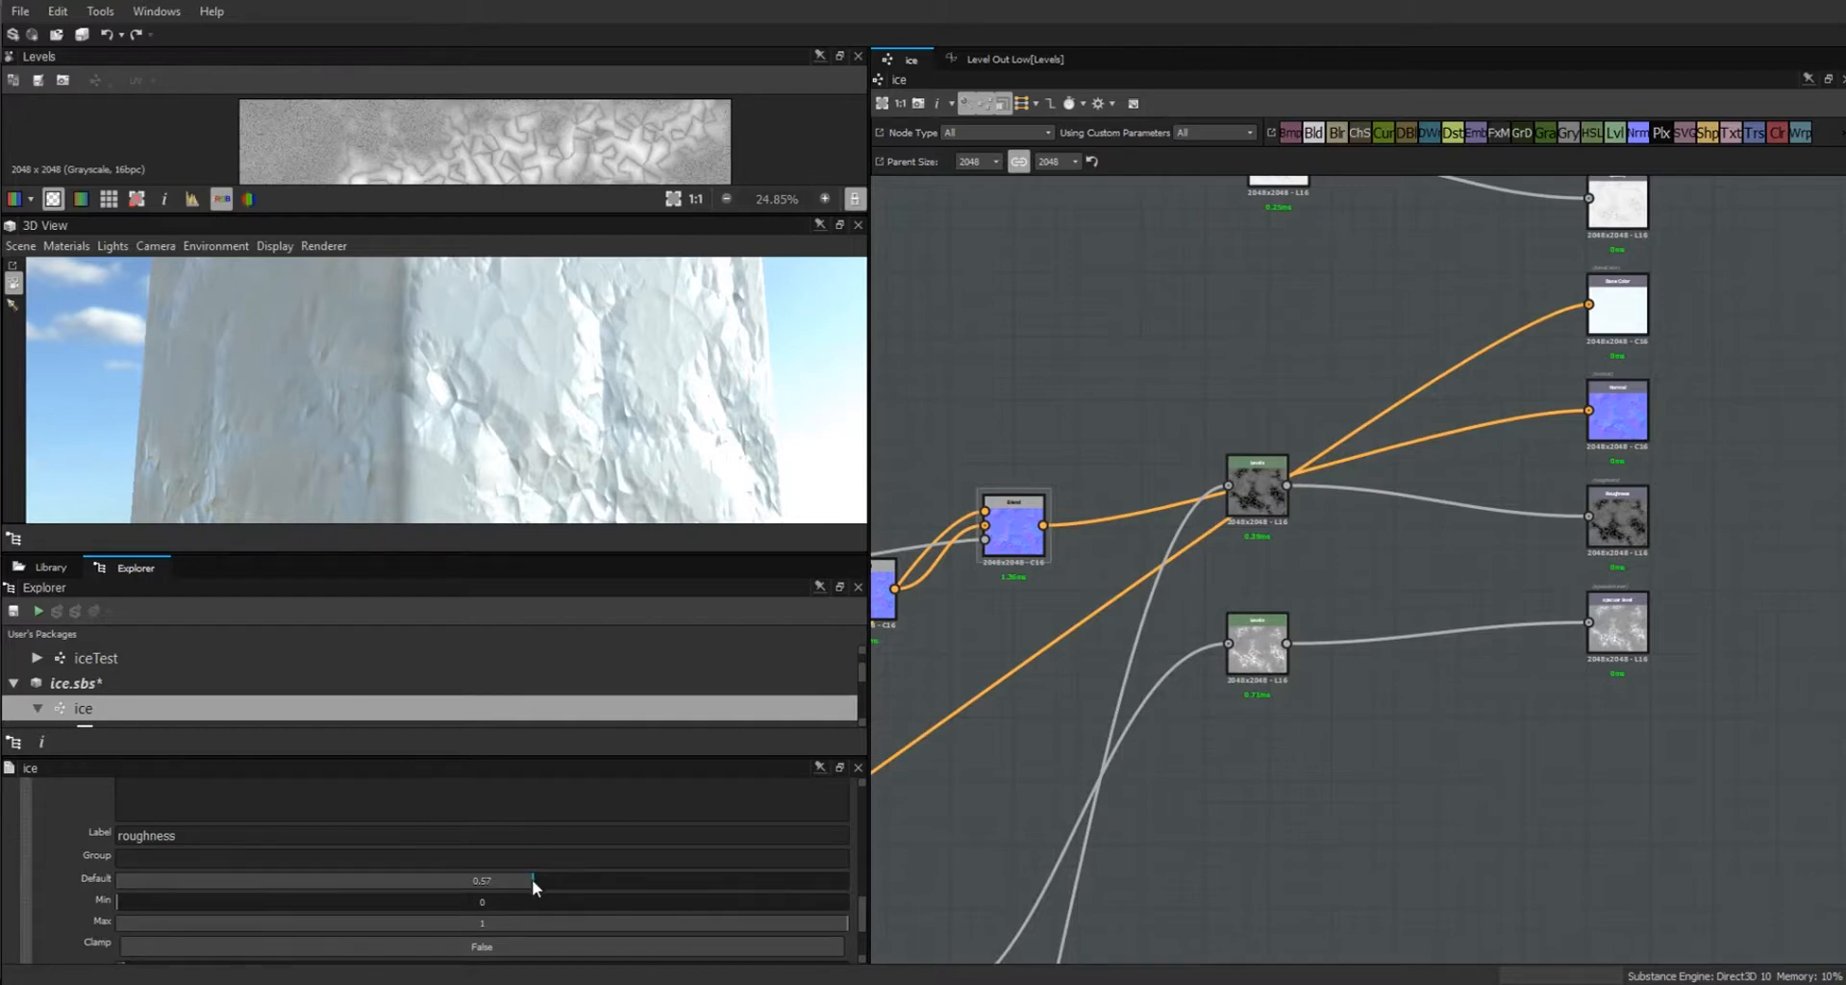
left_click_drag(532, 880, 378, 891)
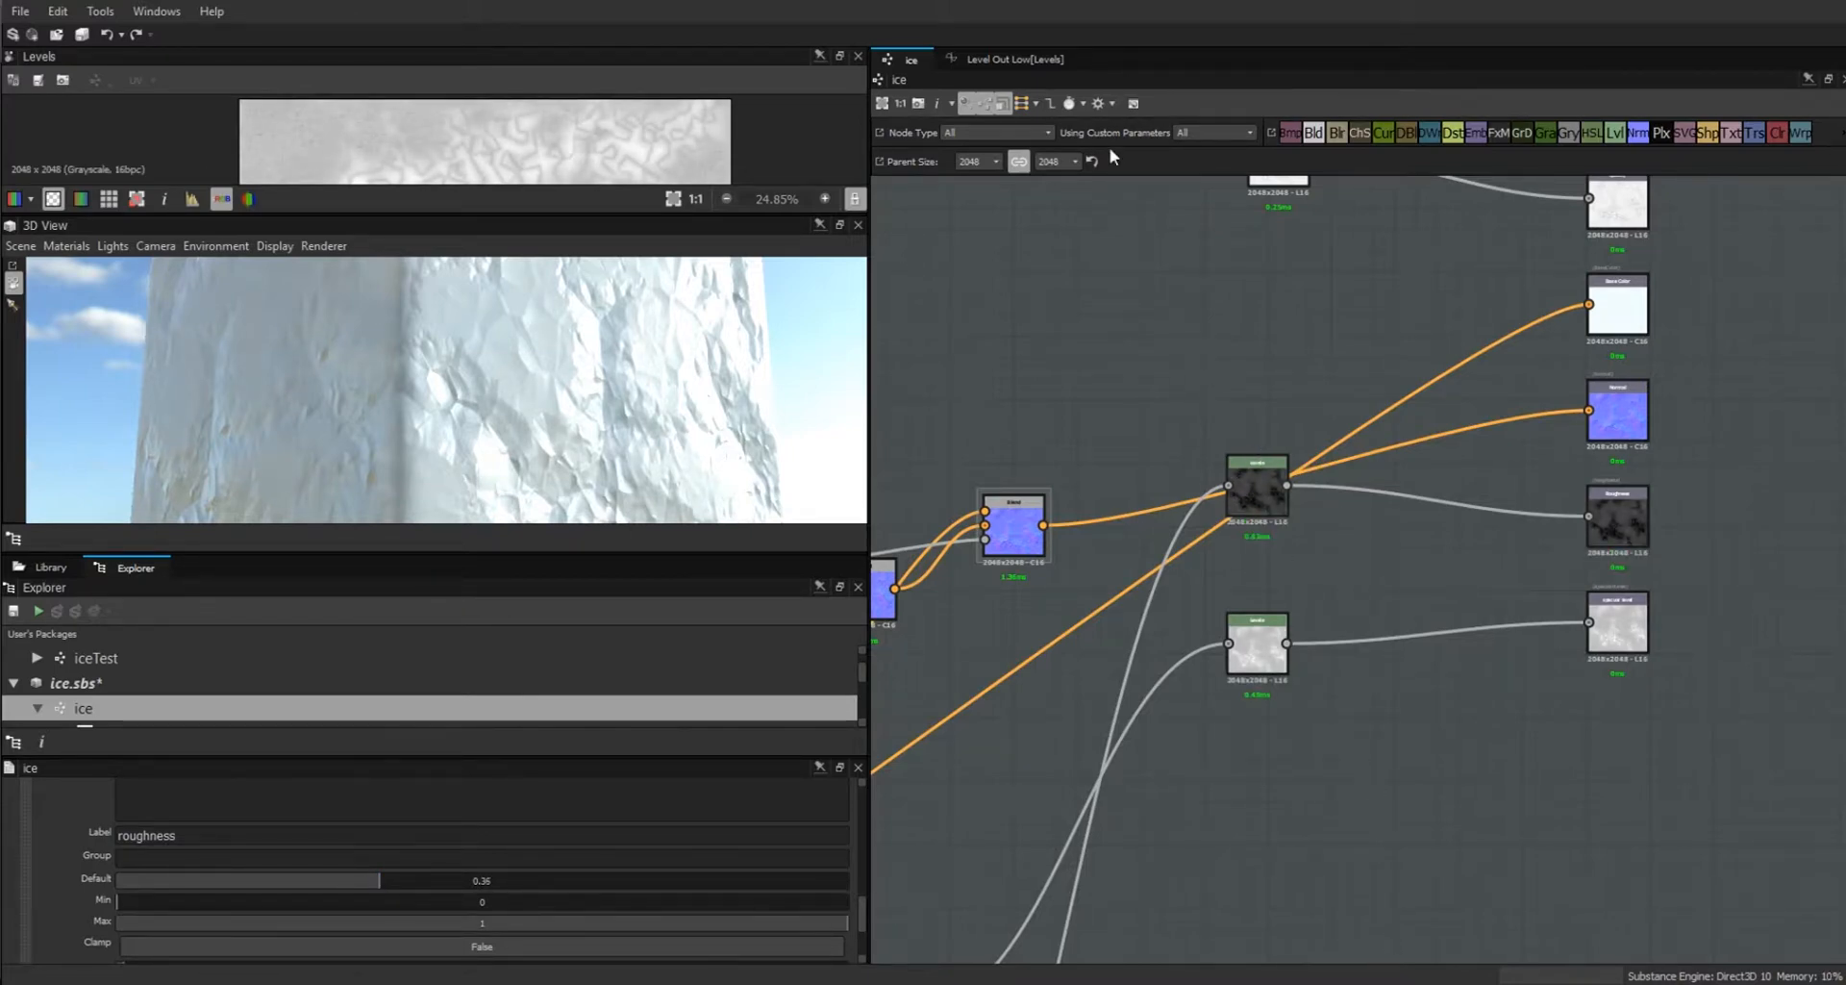
Open the Level Out Low function and add a Greater comparison node to the upper right of the Subtraction node.
left_click(1025, 59)
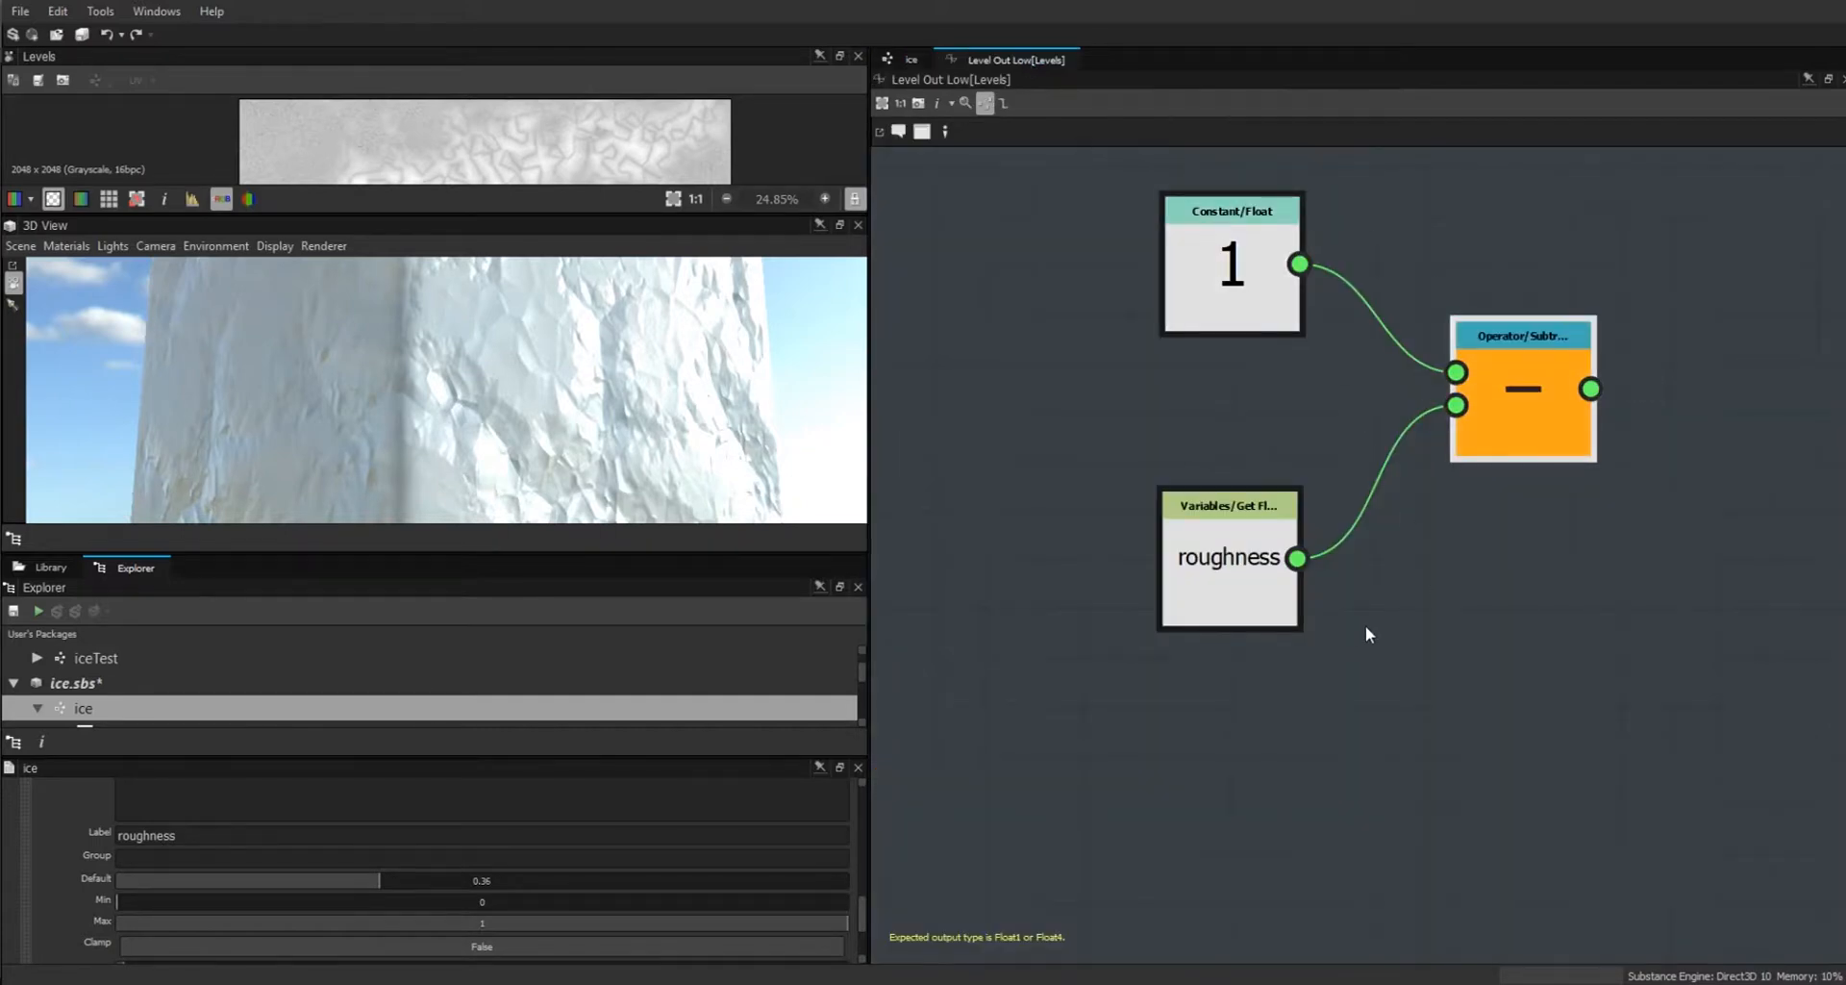
scroll(1358, 637, "down", 3)
middle_click_drag(1399, 708, 1051, 678)
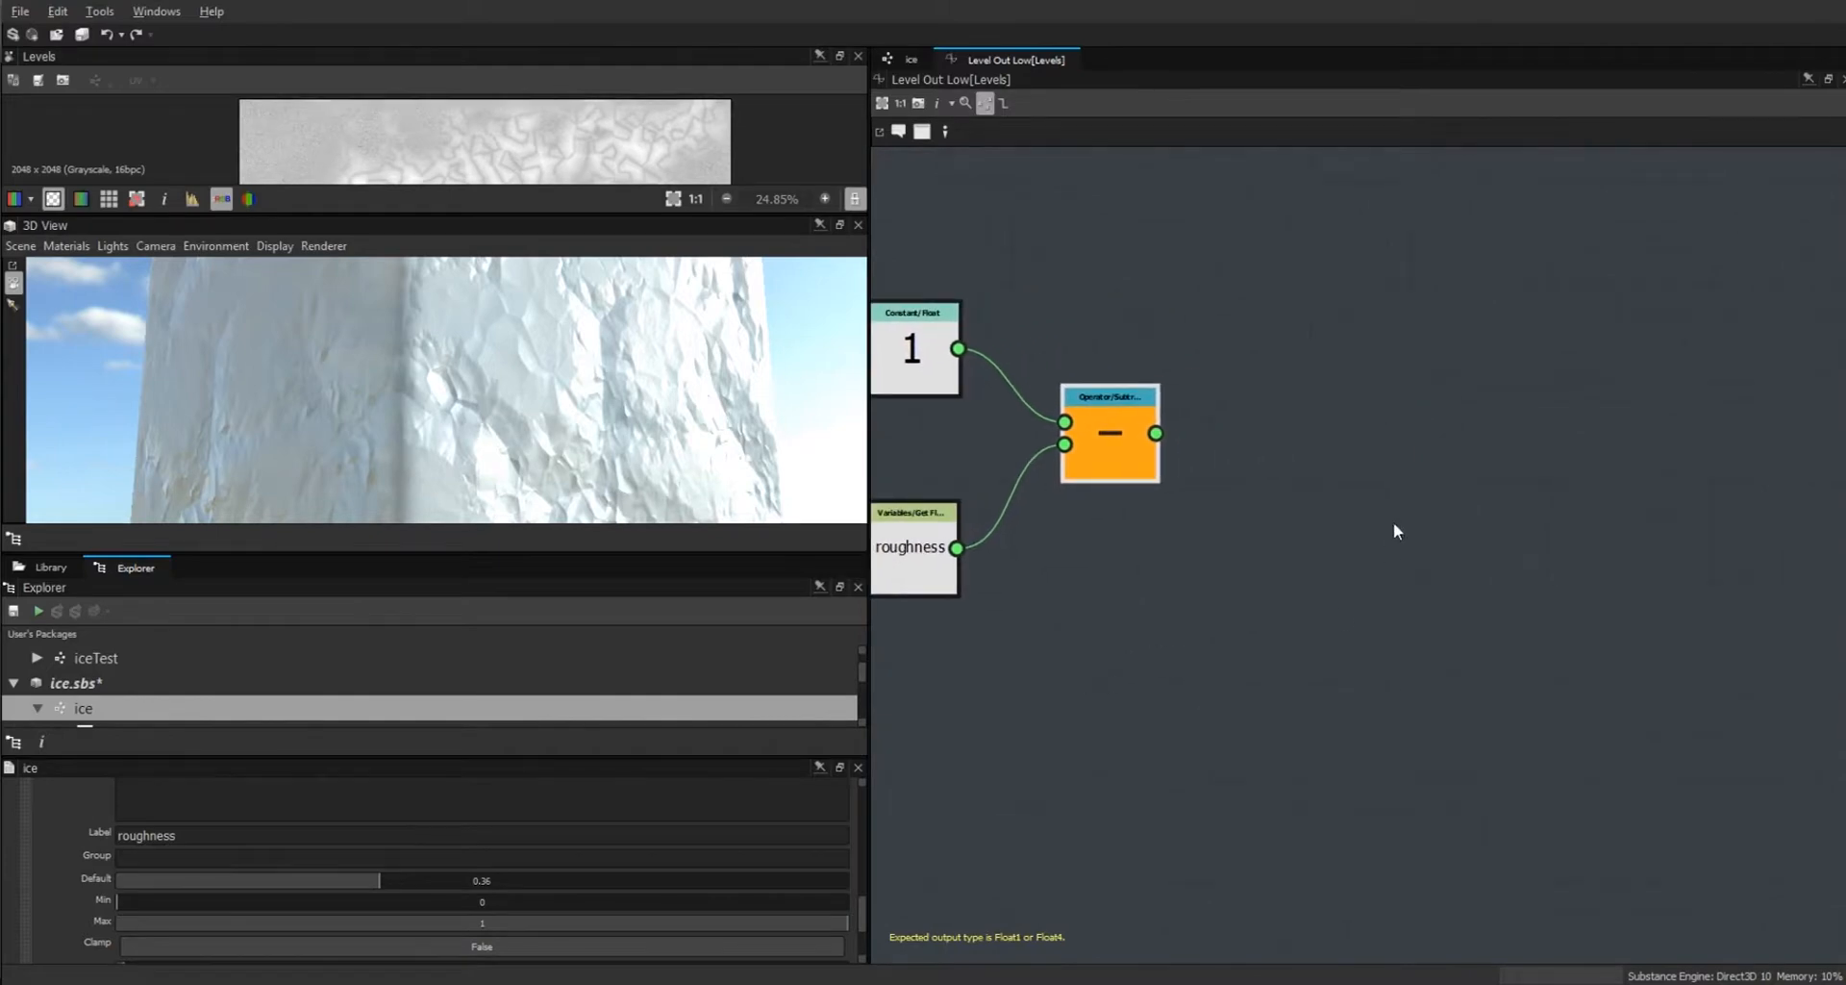
right_click(1383, 369)
mouse_move(1435, 379)
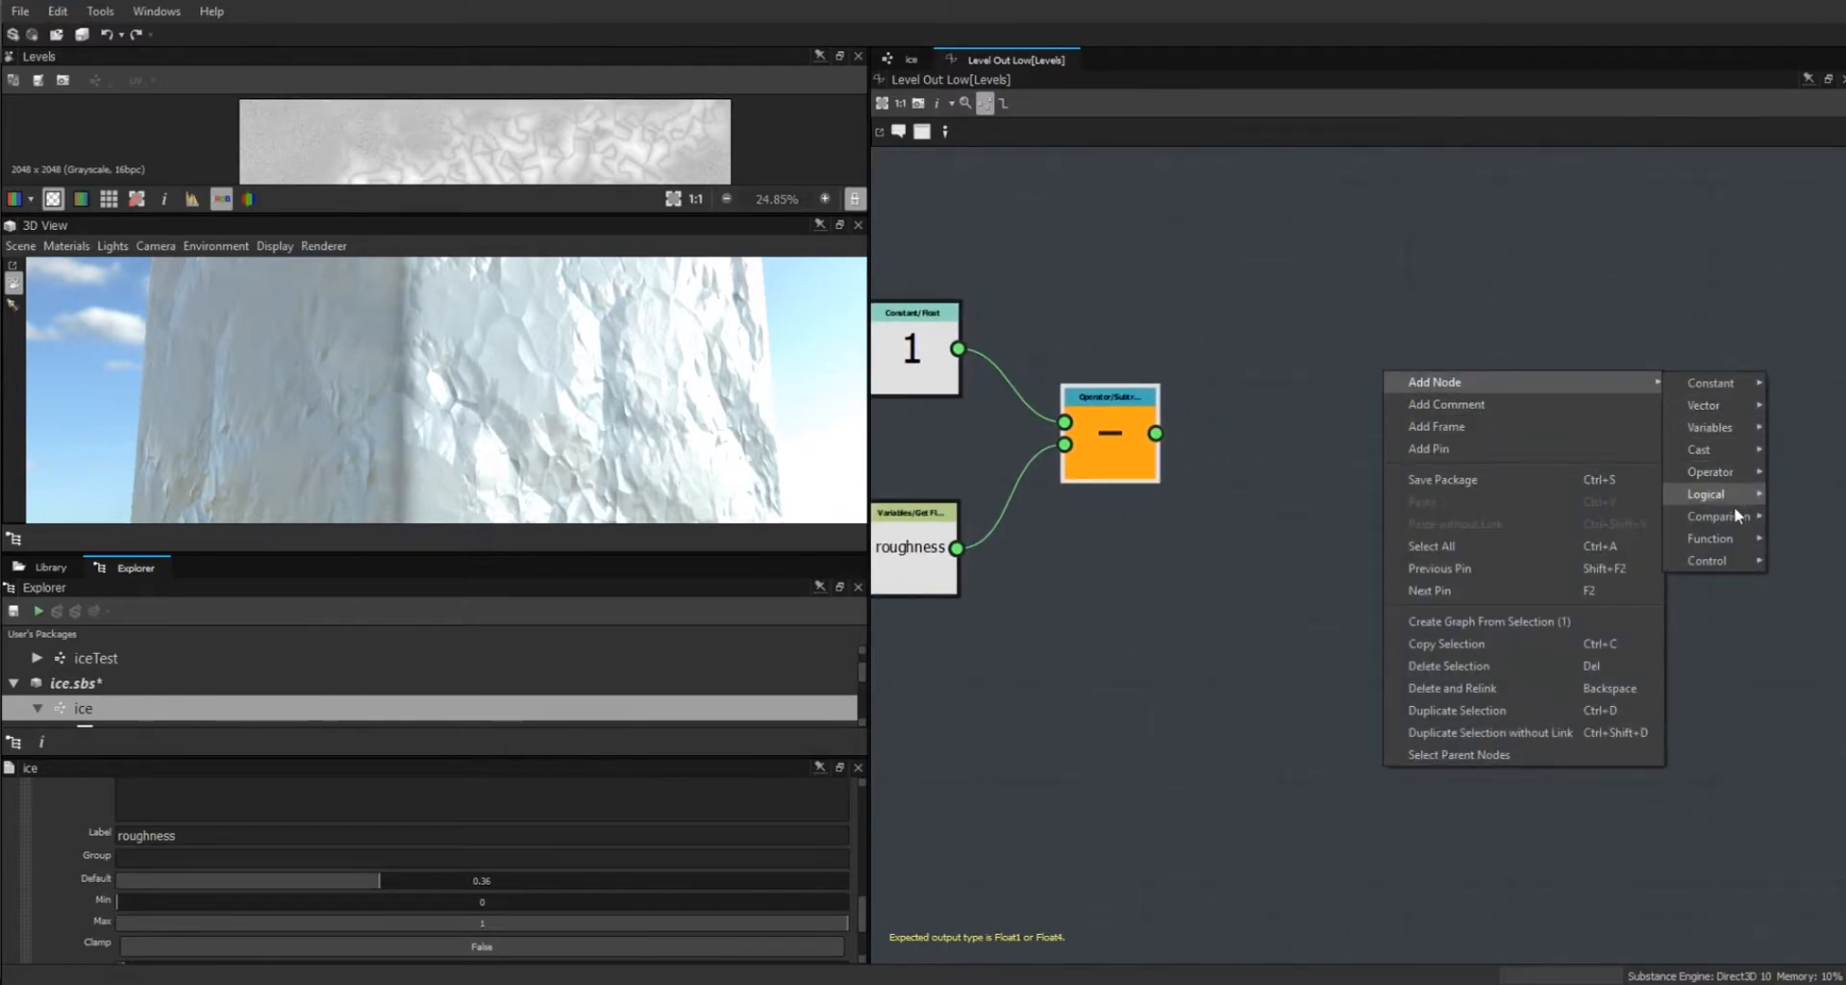
mouse_move(1739, 519)
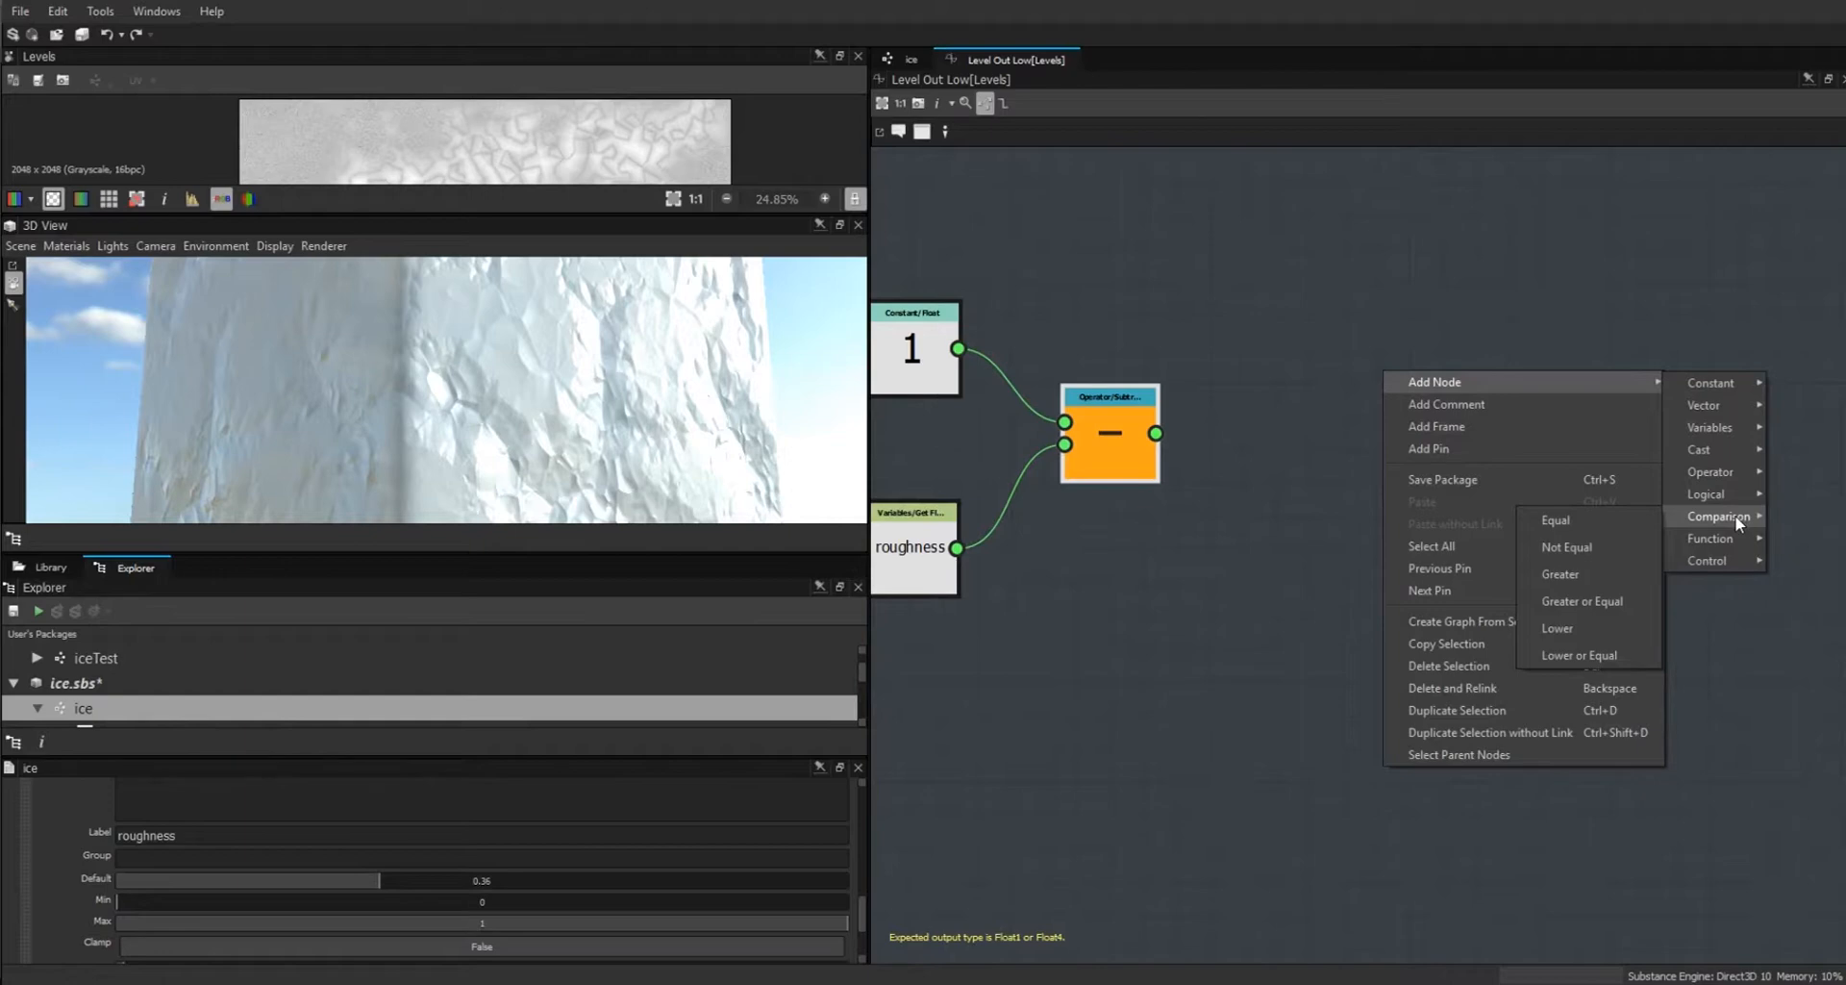
left_click(1592, 574)
left_click_drag(1402, 404, 1377, 300)
Add a Float constant with the value 0.5 and place it below the Greater node.
right_click(1481, 534)
mouse_move(1578, 542)
mouse_move(1420, 546)
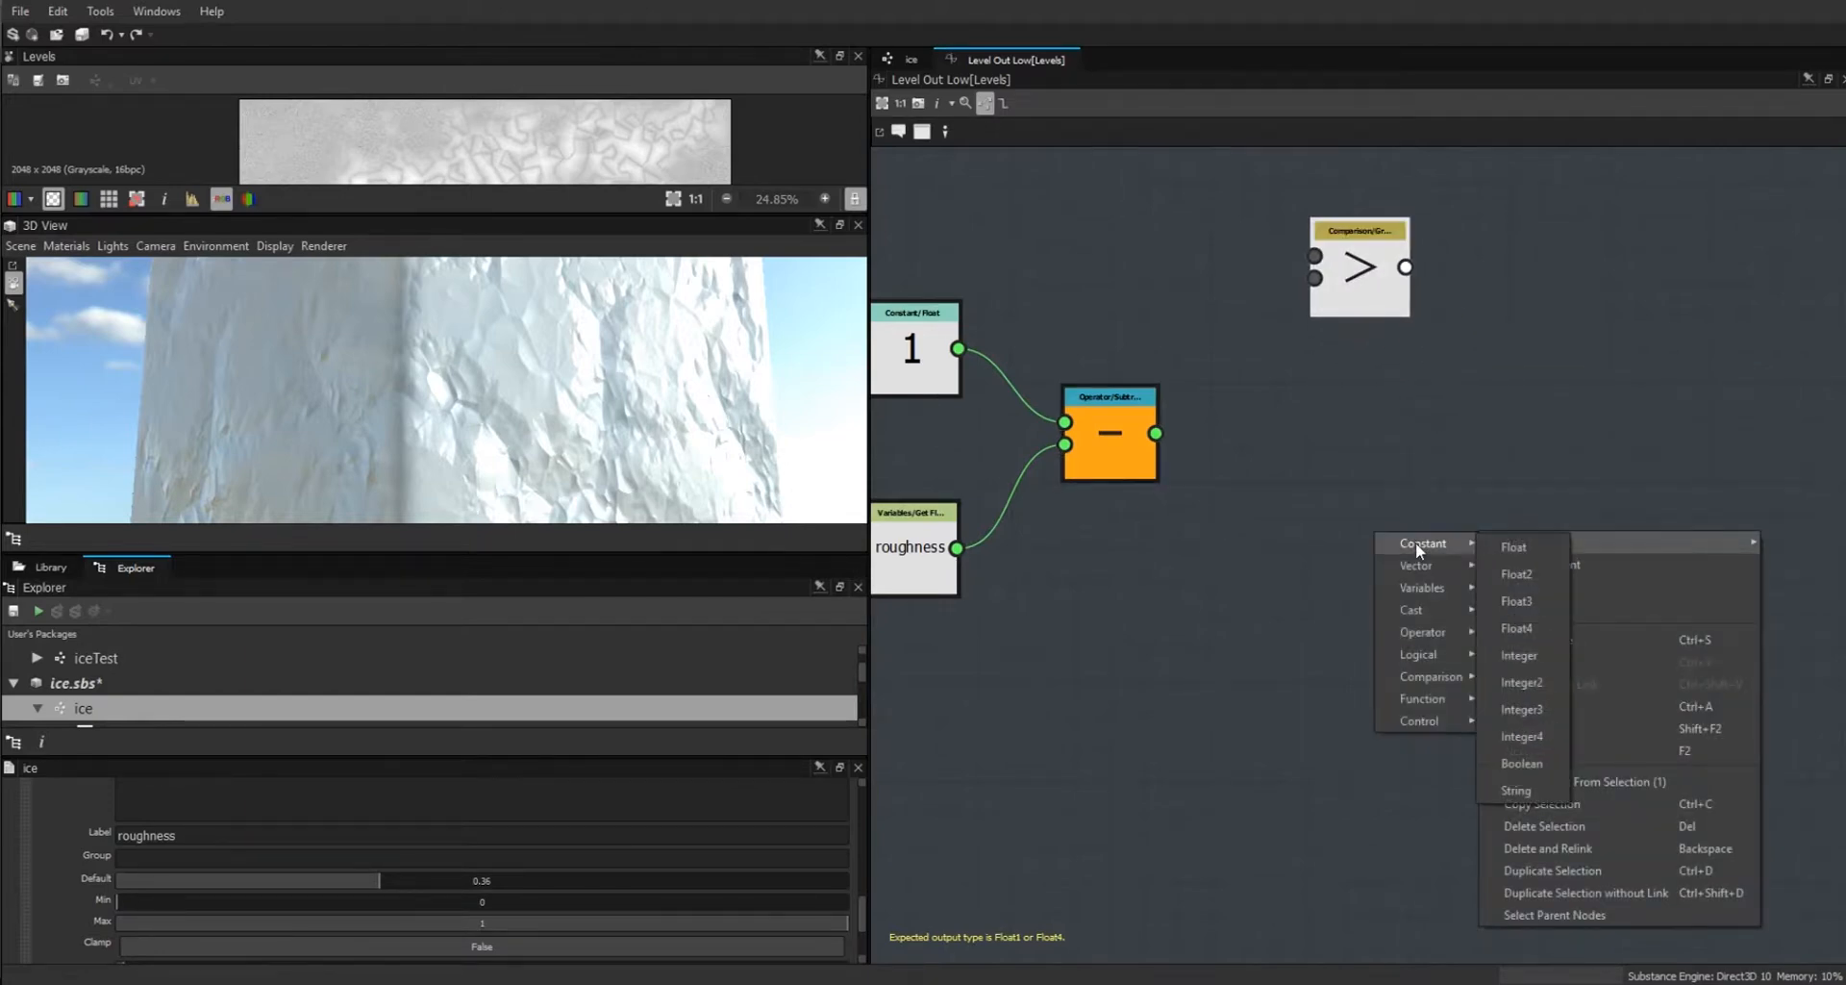
left_click(1513, 546)
left_click_drag(1464, 537, 1365, 534)
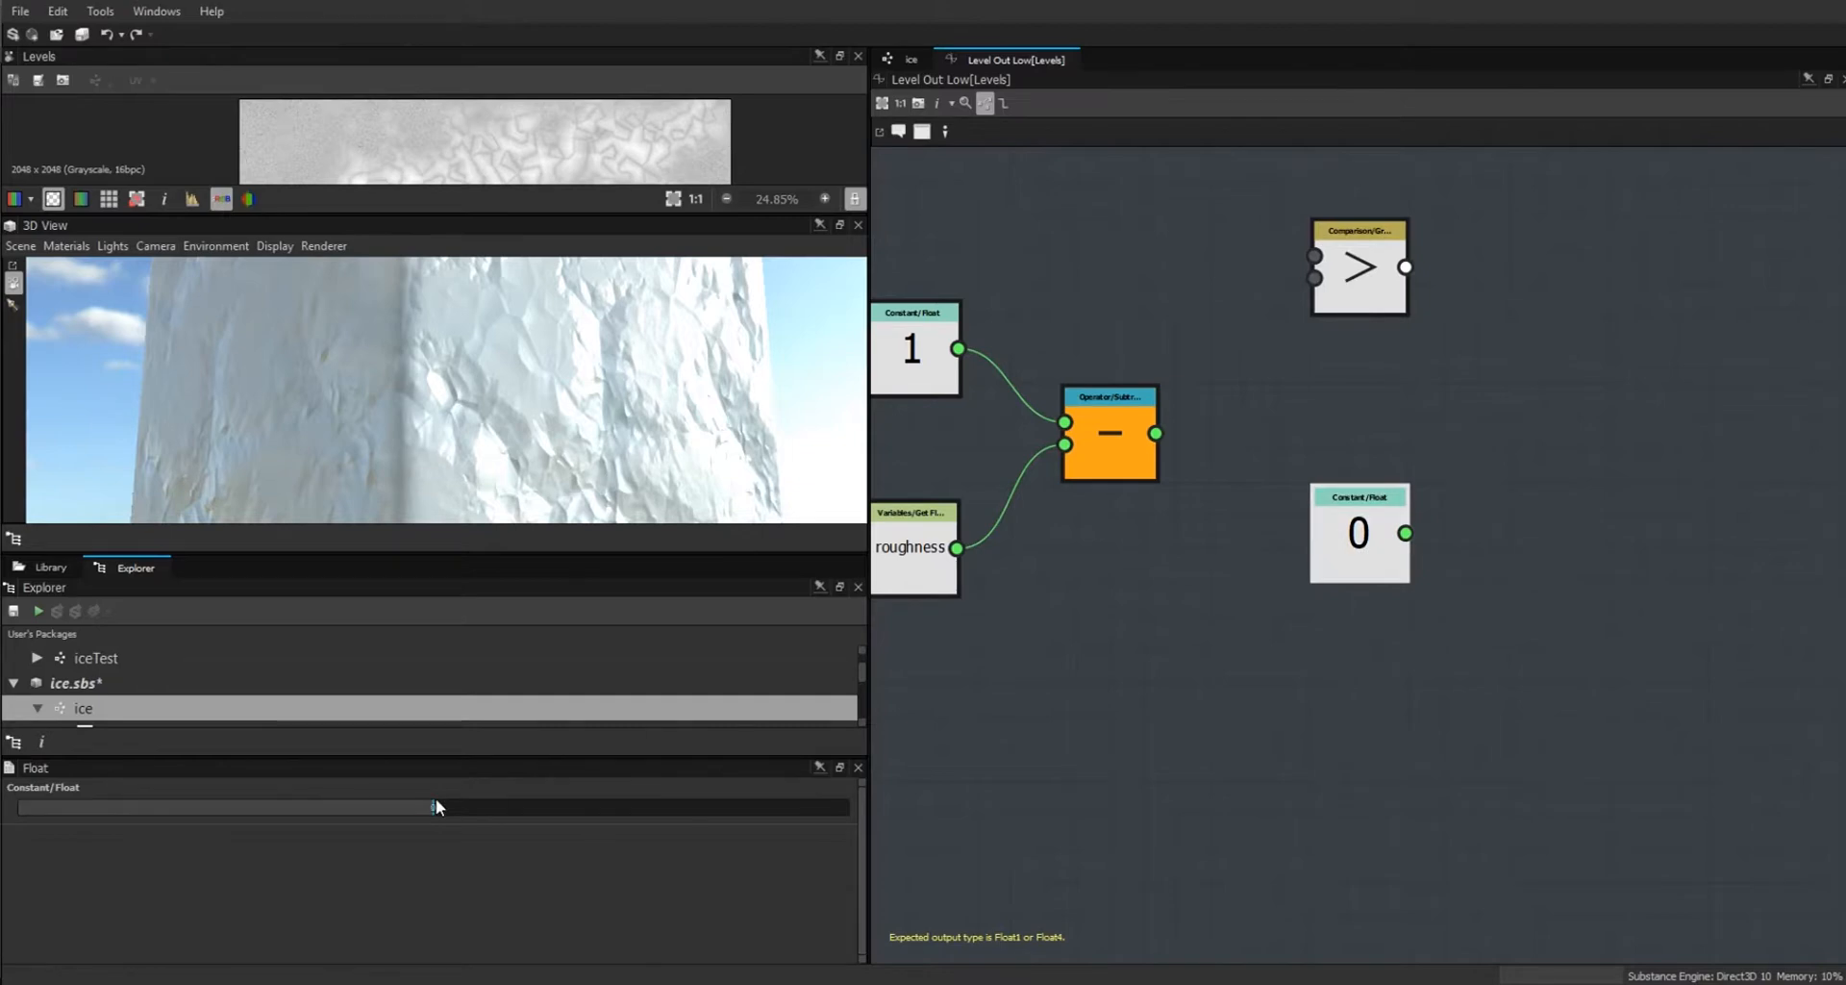
type("0.5")
Add an If...Else control node to the right of the Greater node and the 0.5 constant.
right_click(1551, 449)
mouse_move(1588, 461)
mouse_move(1533, 641)
left_click(1625, 665)
left_click_drag(1541, 453, 1583, 438)
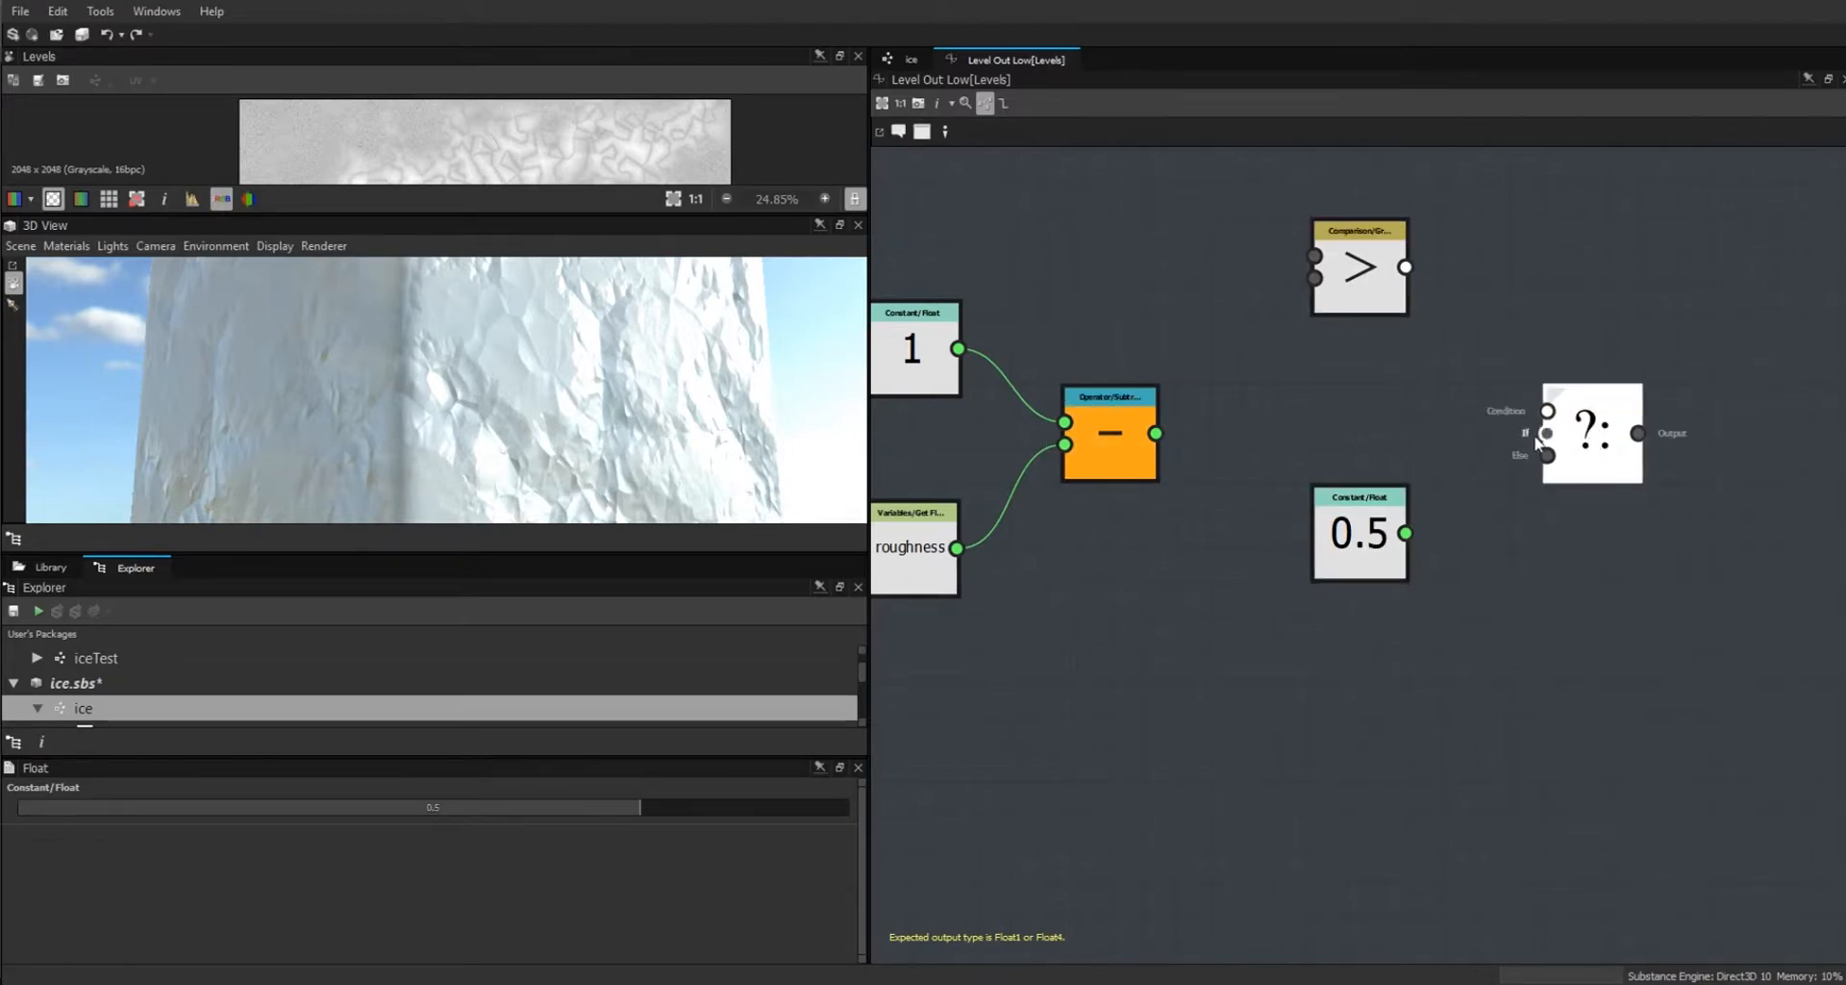
Compare the Subtraction result against 0.5 in the Greater node, and feed the comparison into the If...Else node's Condition.
middle_click_drag(1221, 565, 1407, 635)
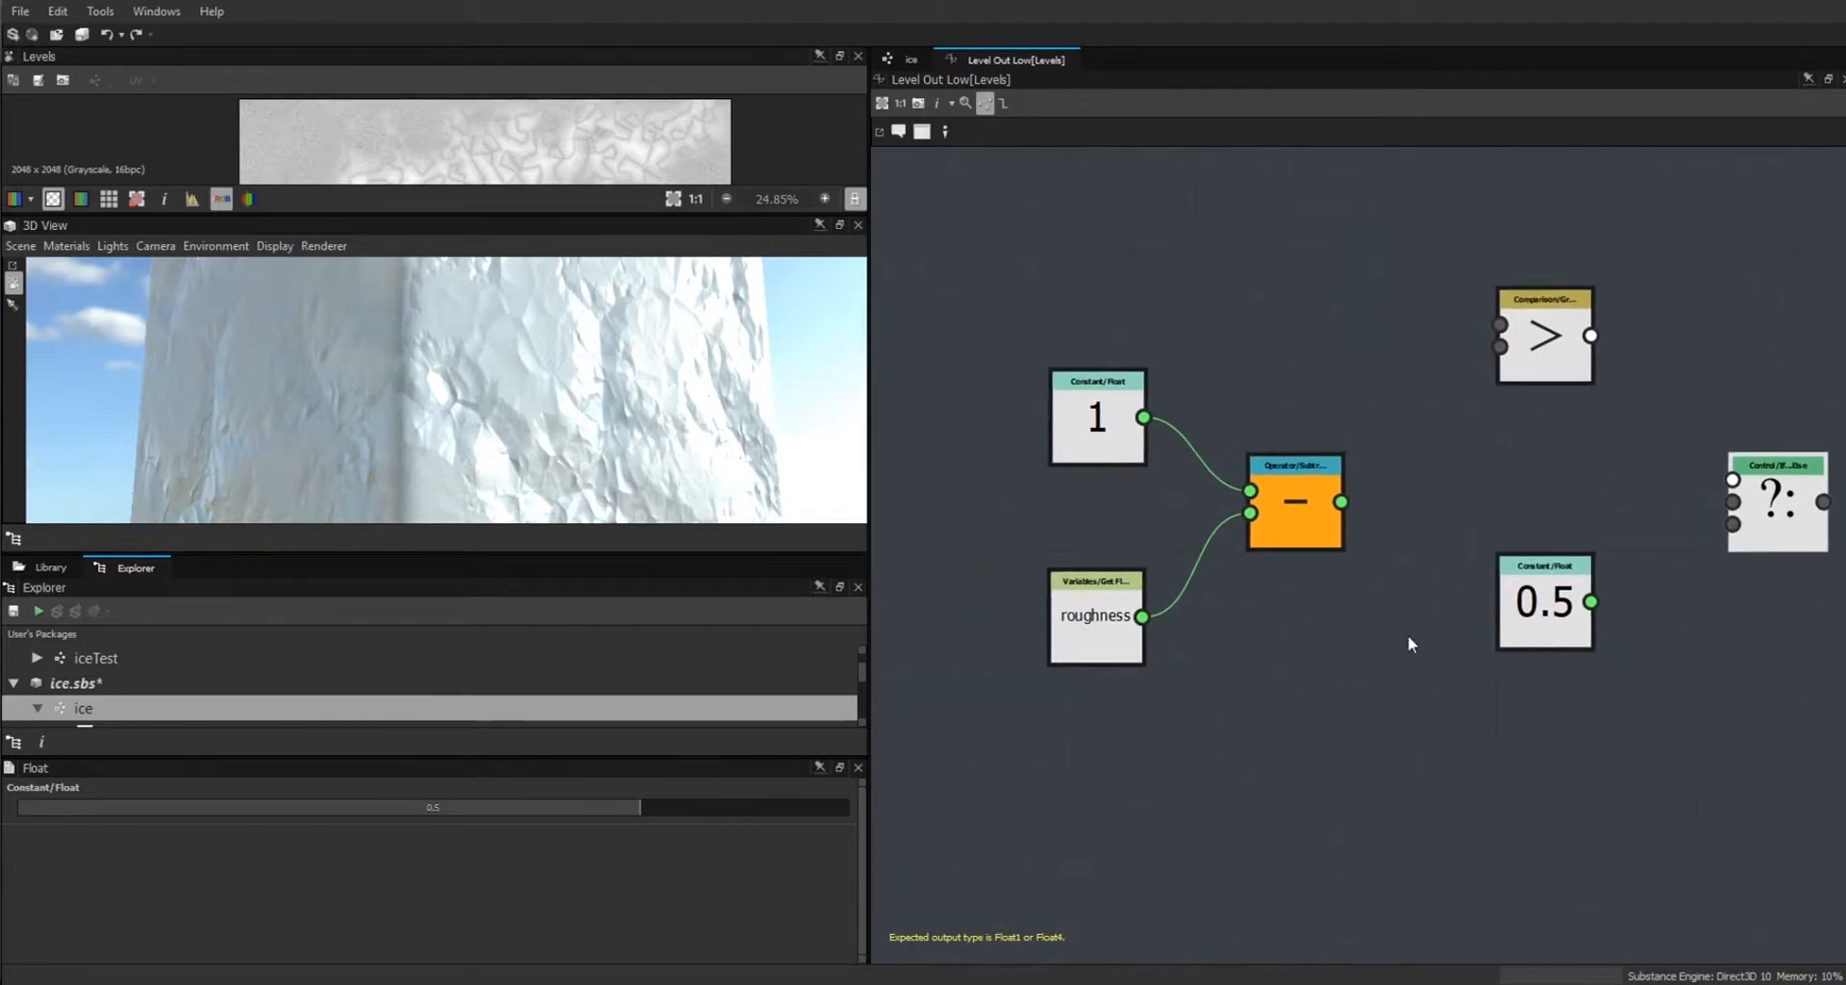
left_click_drag(1554, 302, 1554, 368)
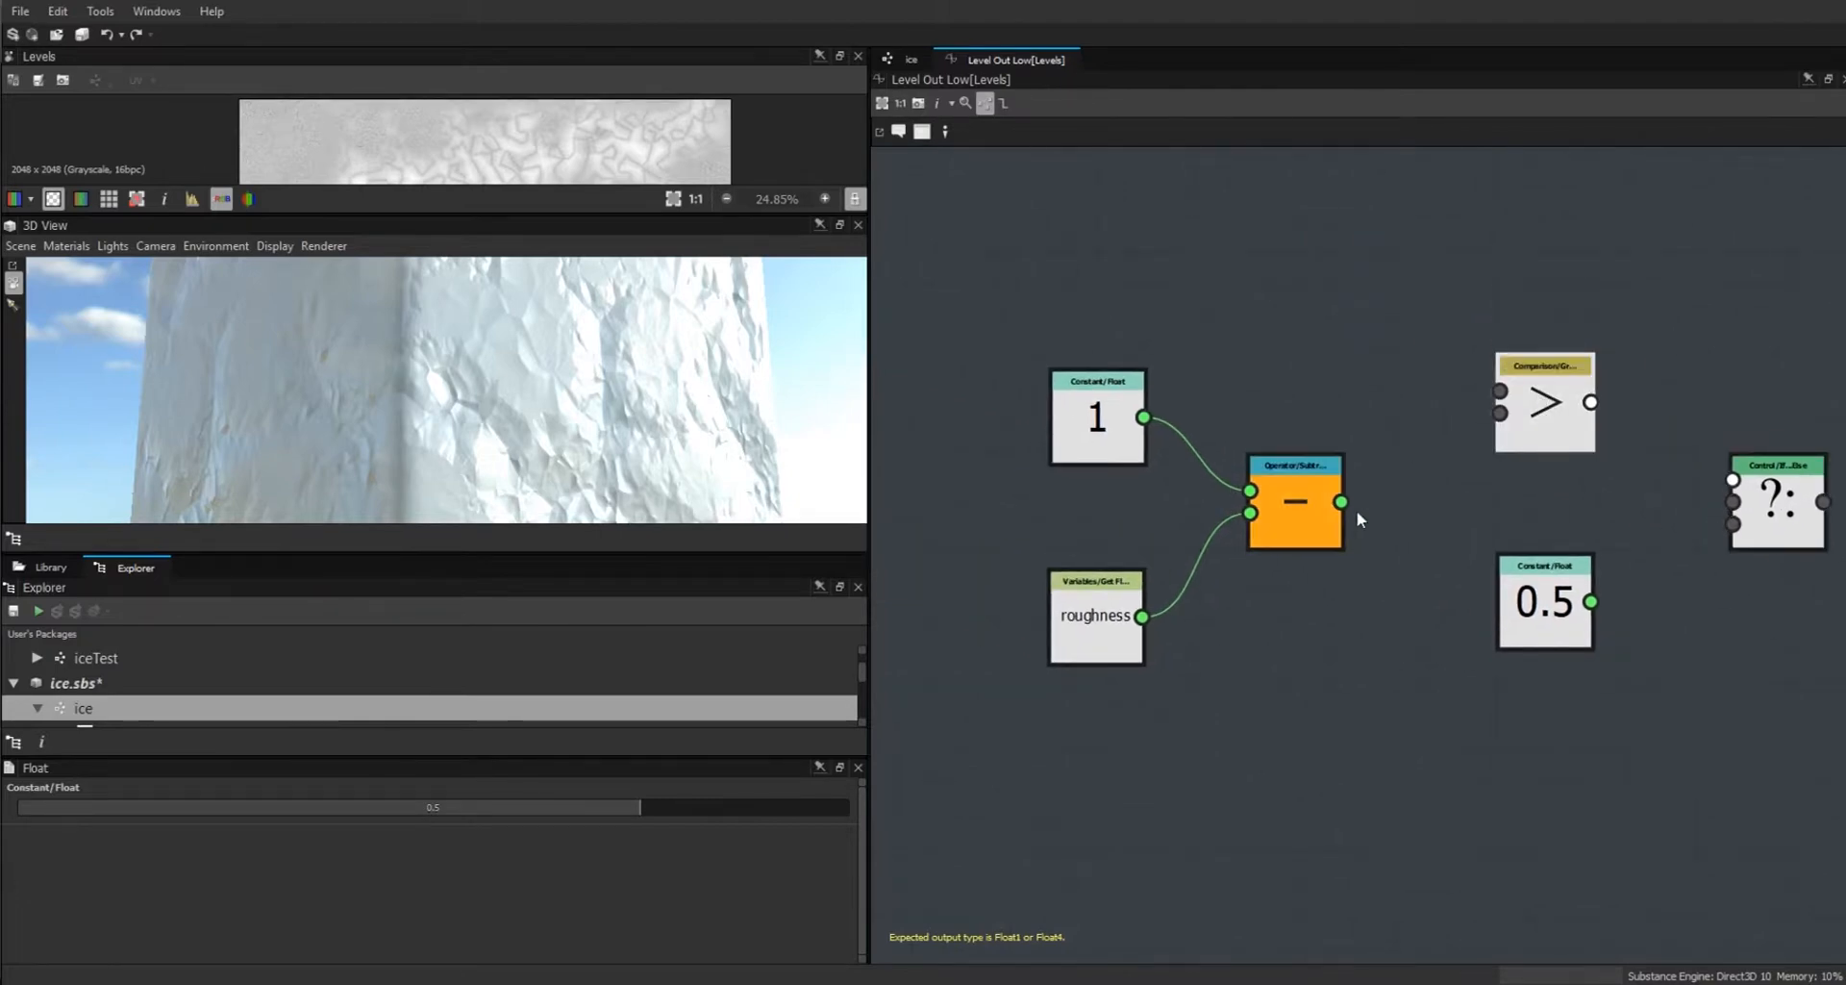
left_click_drag(1343, 501, 1501, 390)
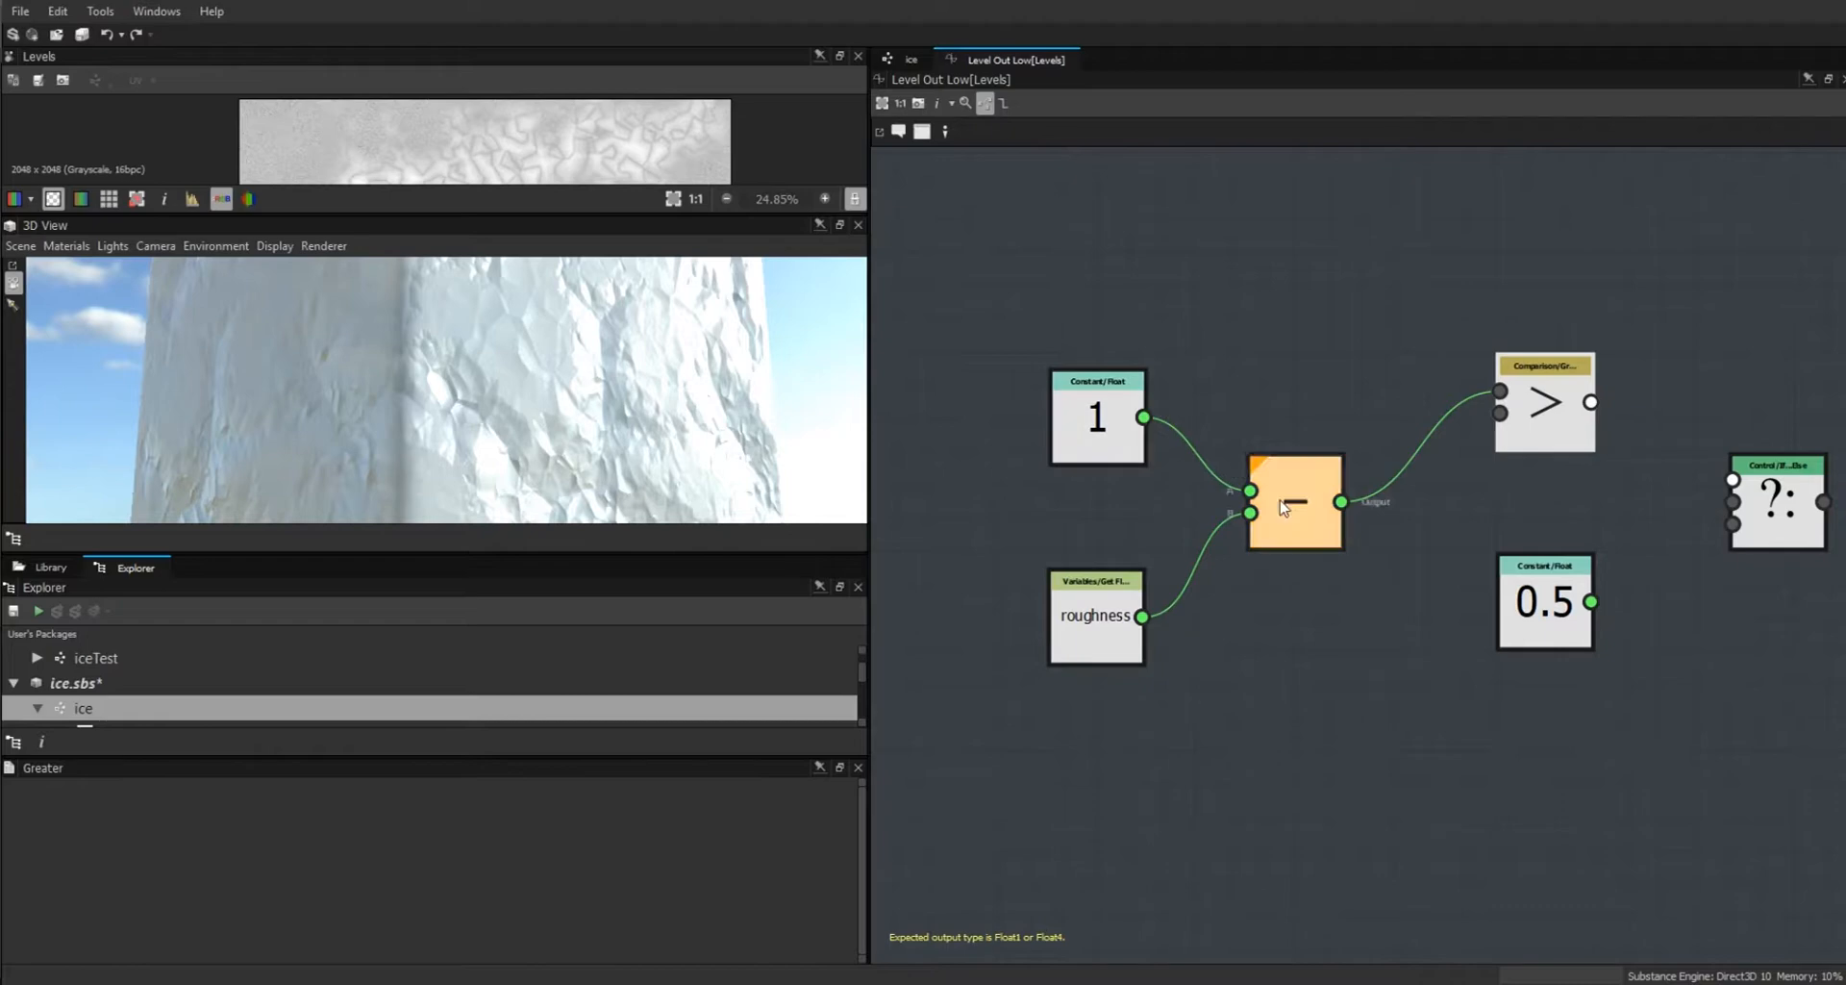
left_click_drag(1549, 623, 1733, 478)
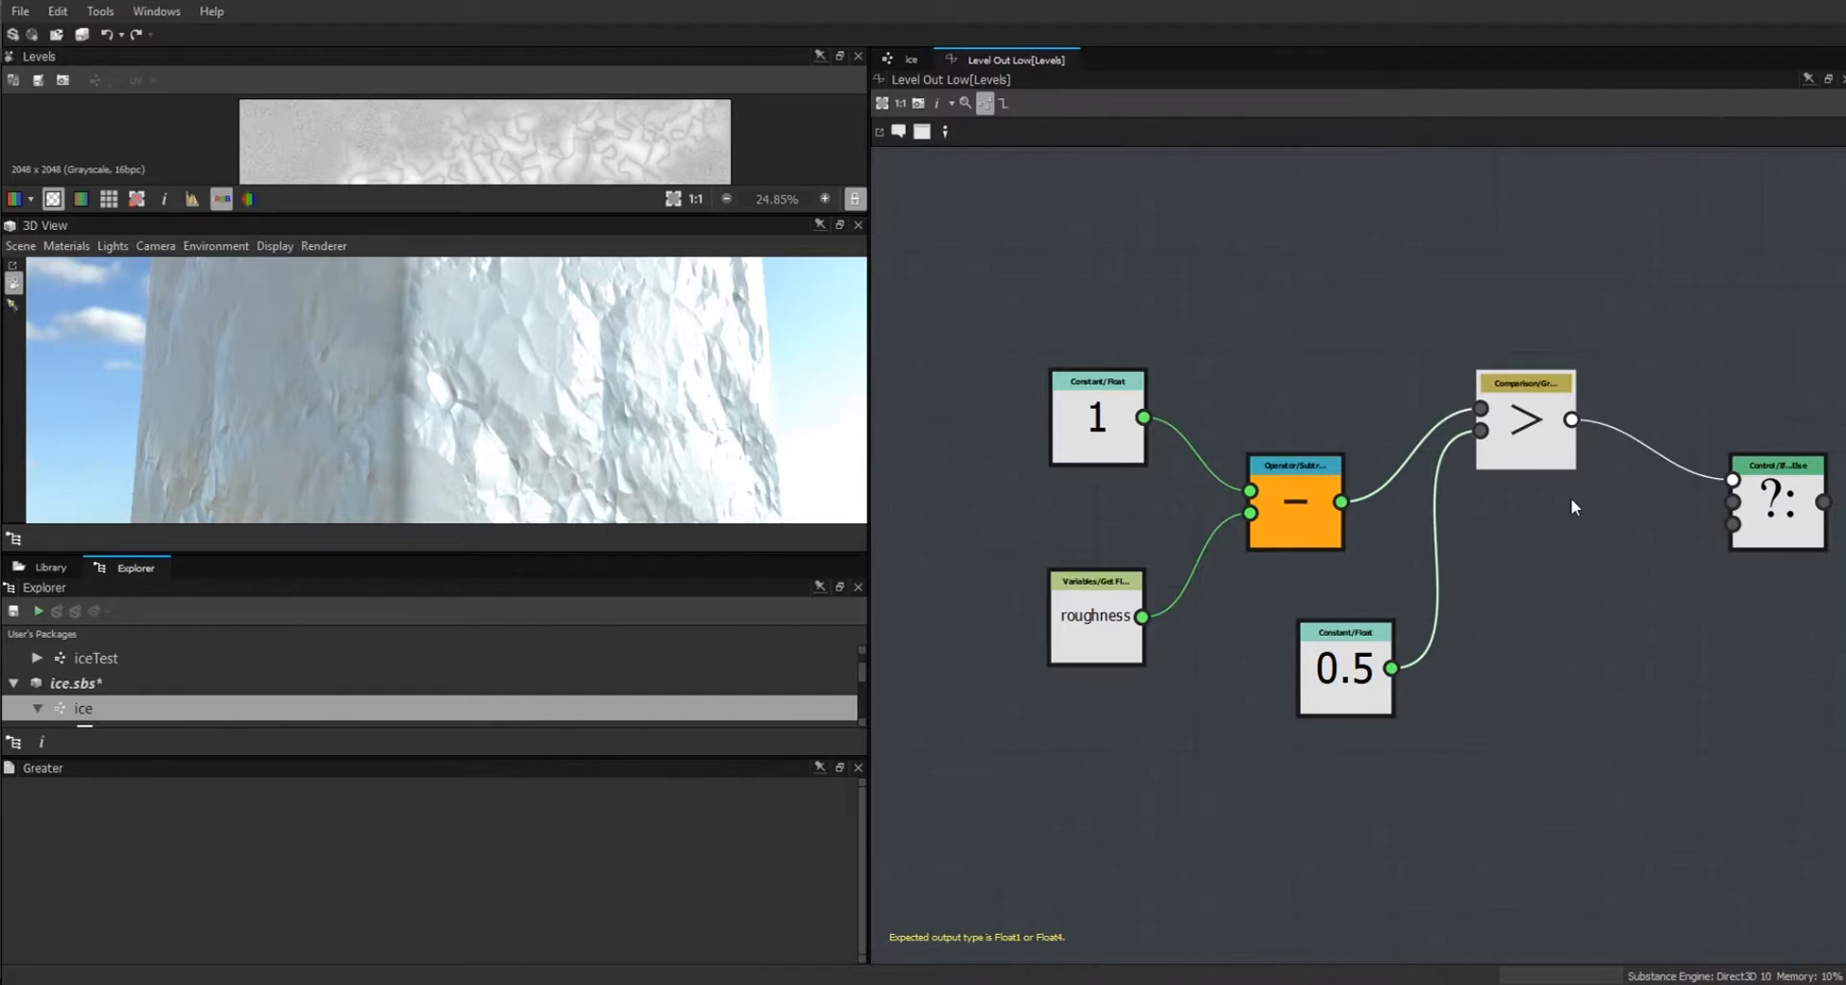
Connect the 0.5 constant to If and the Subtraction result to Else, and make the If...Else node the function's output.
left_click_drag(1352, 507, 1734, 502)
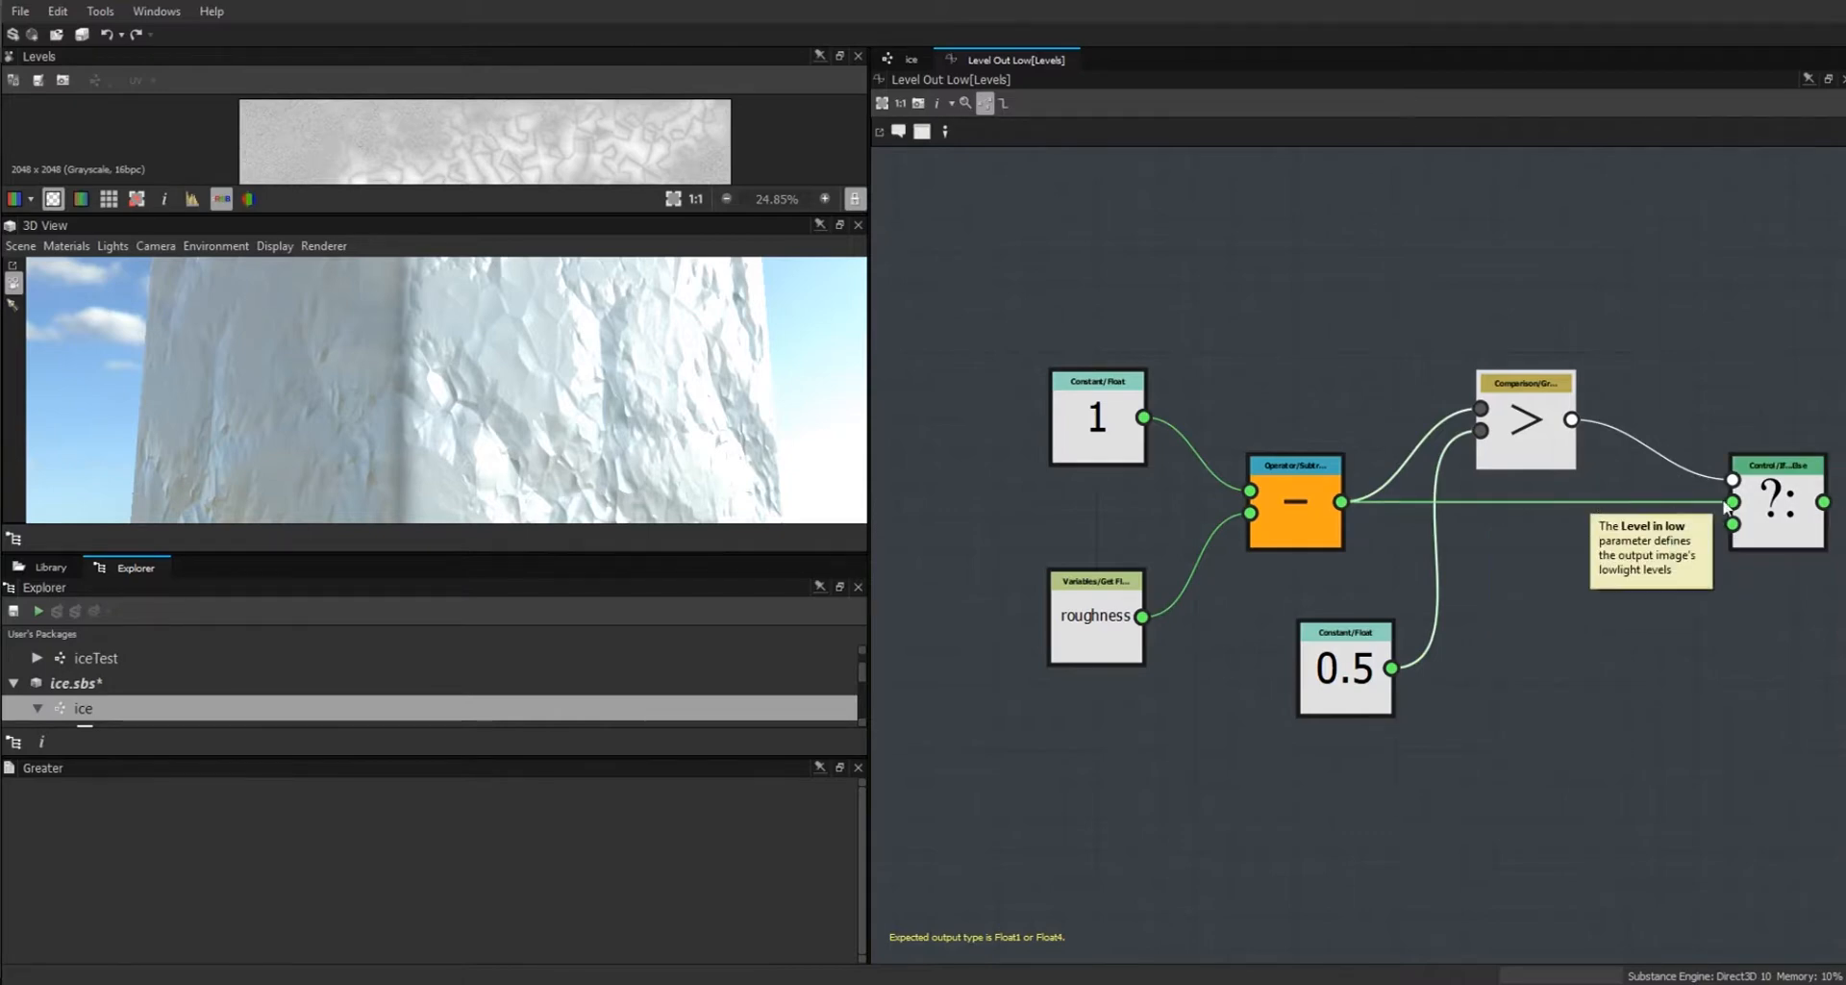
left_click_drag(1391, 667, 1732, 501)
left_click_drag(1457, 531, 1729, 535)
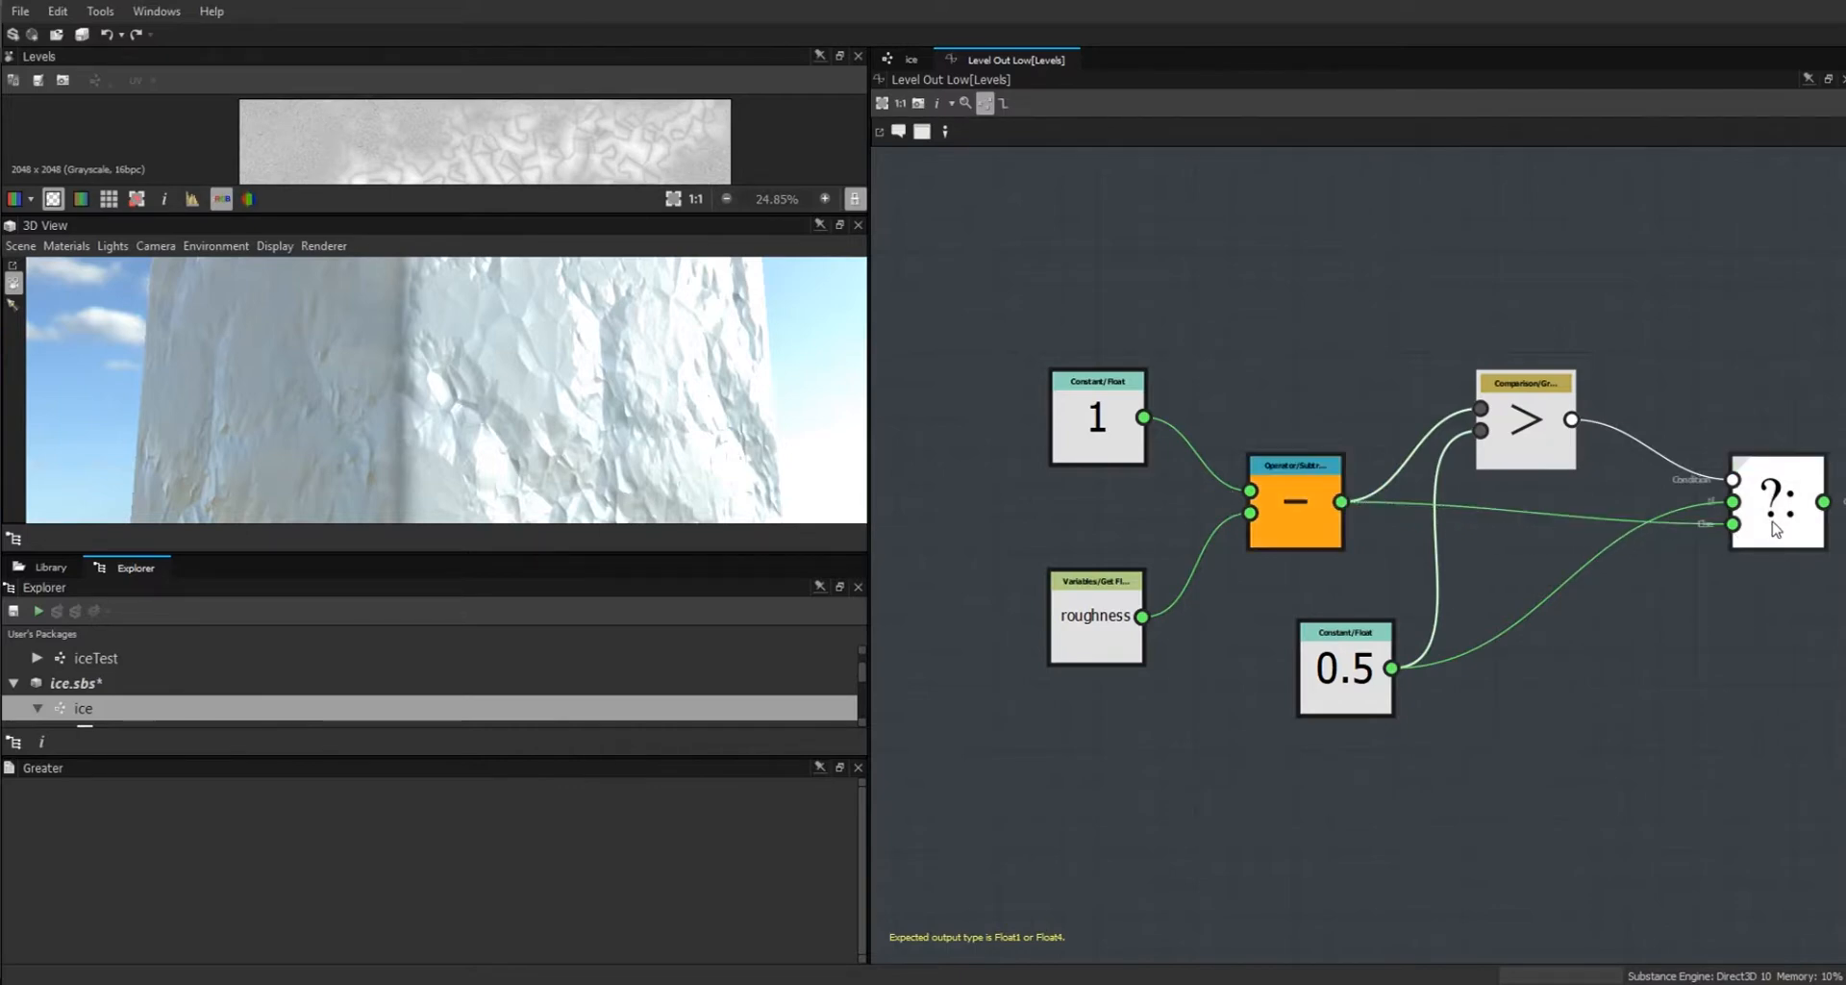
right_click(1774, 527)
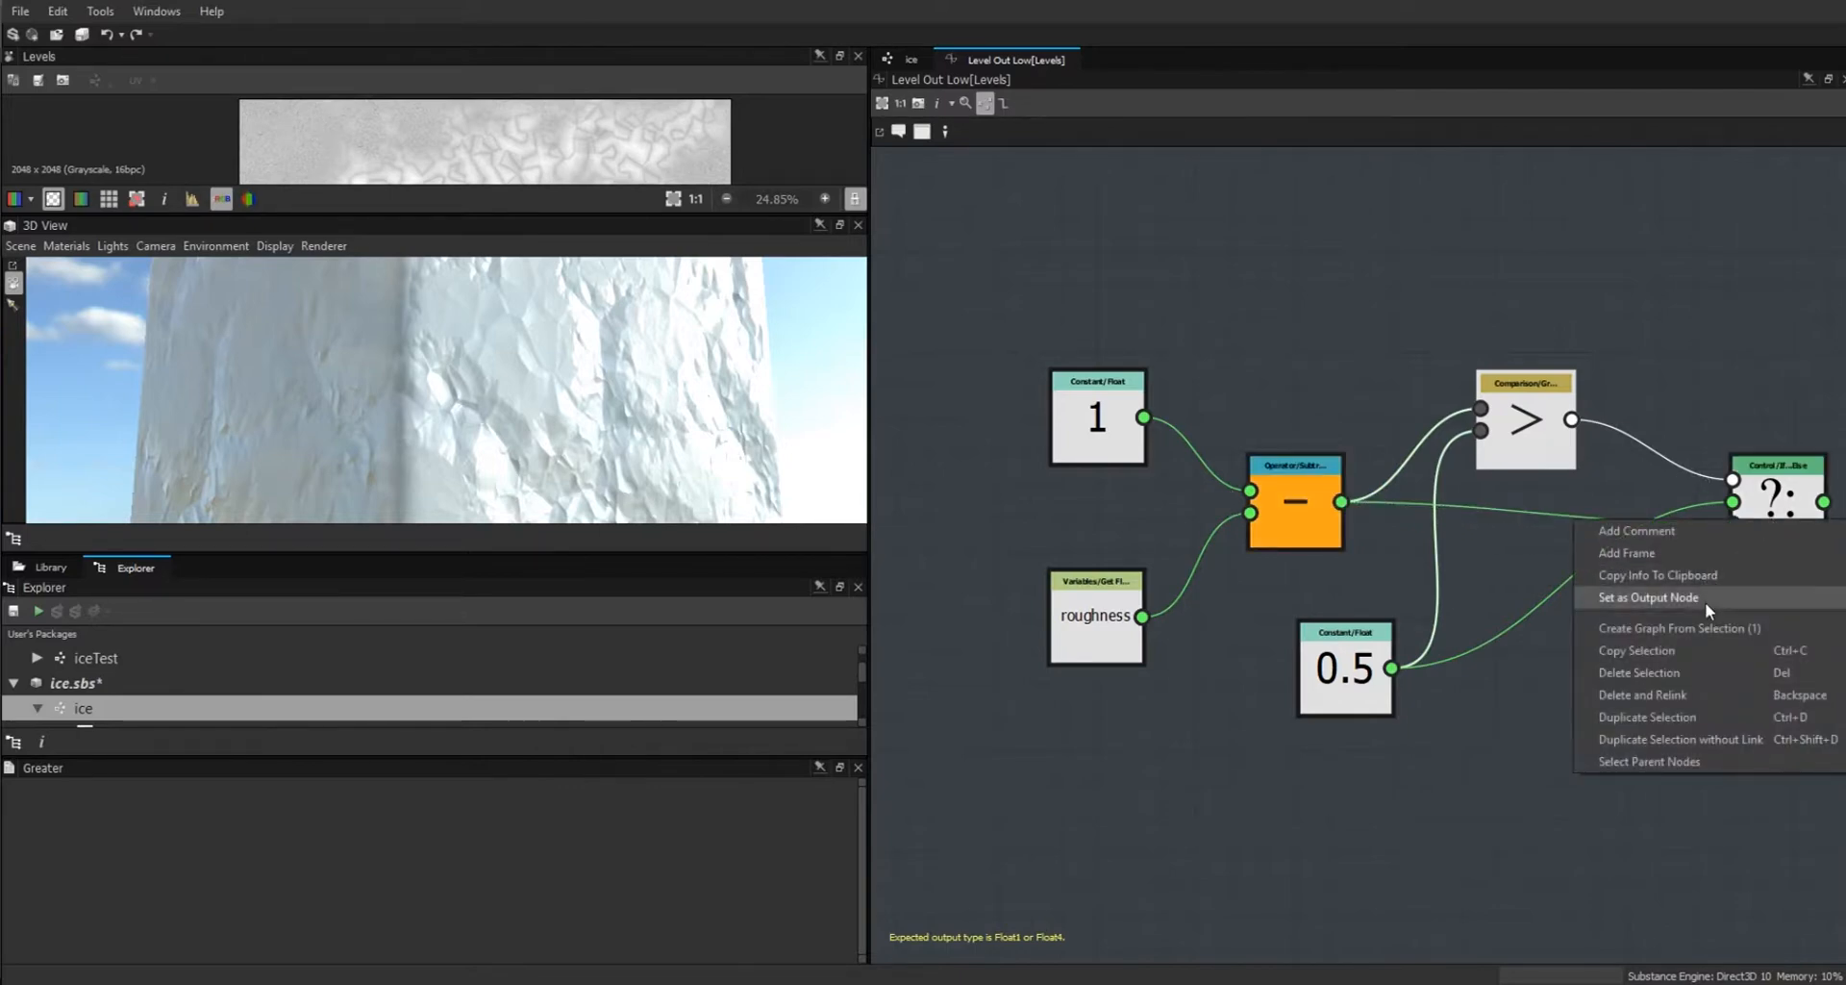
left_click(1635, 596)
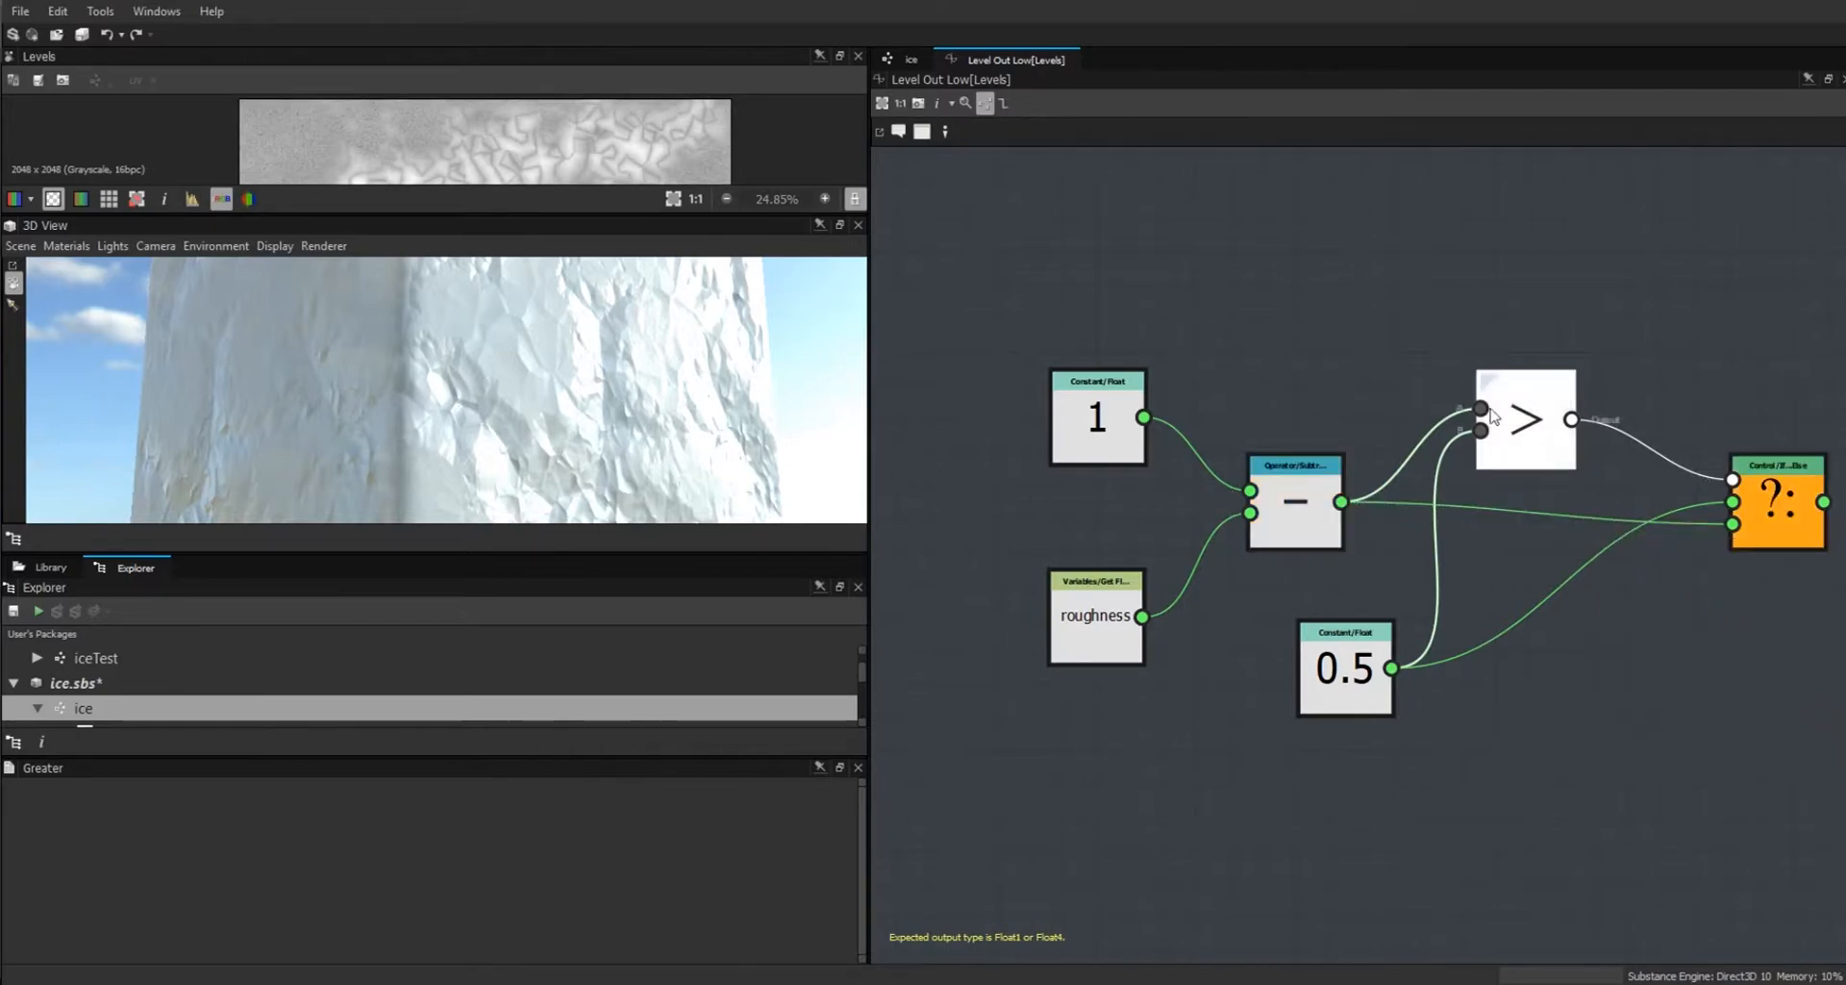
Return to the ice graph and switch its input parameters to preview mode.
left_click(908, 59)
double_click(1300, 570)
left_click_drag(863, 835, 874, 950)
left_click(45, 912)
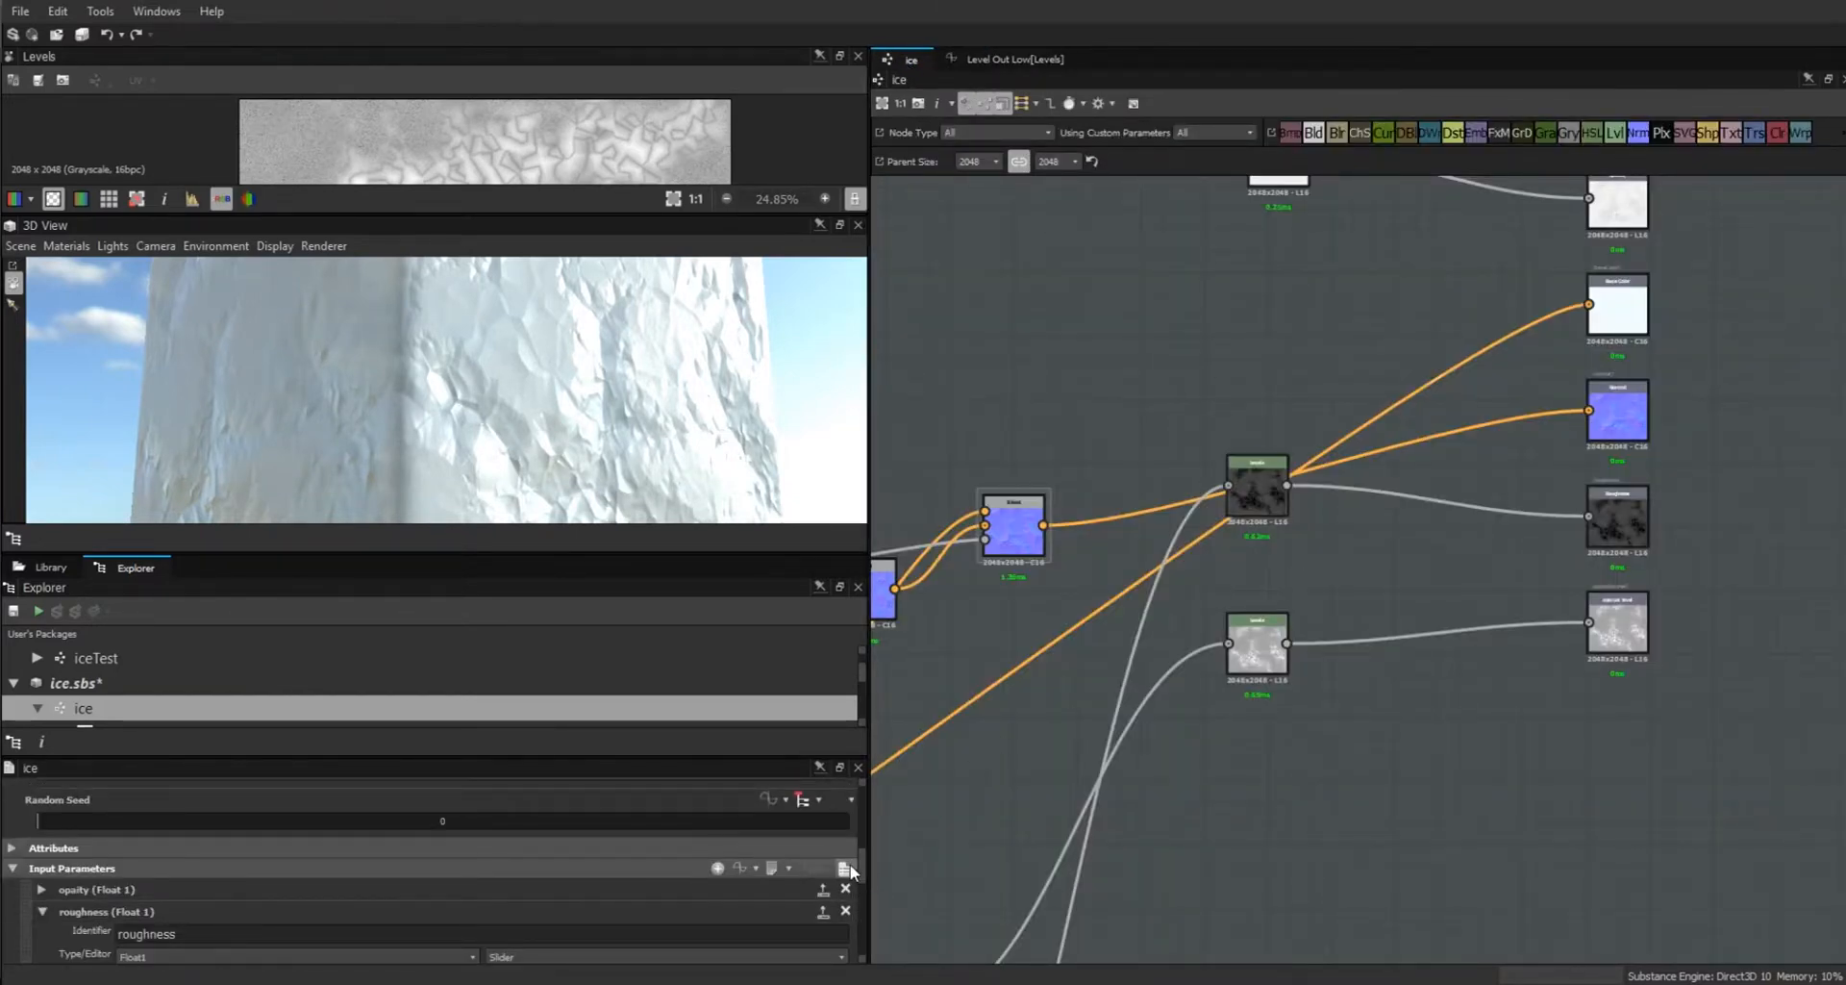
left_click(853, 867)
left_click_drag(861, 885, 864, 917)
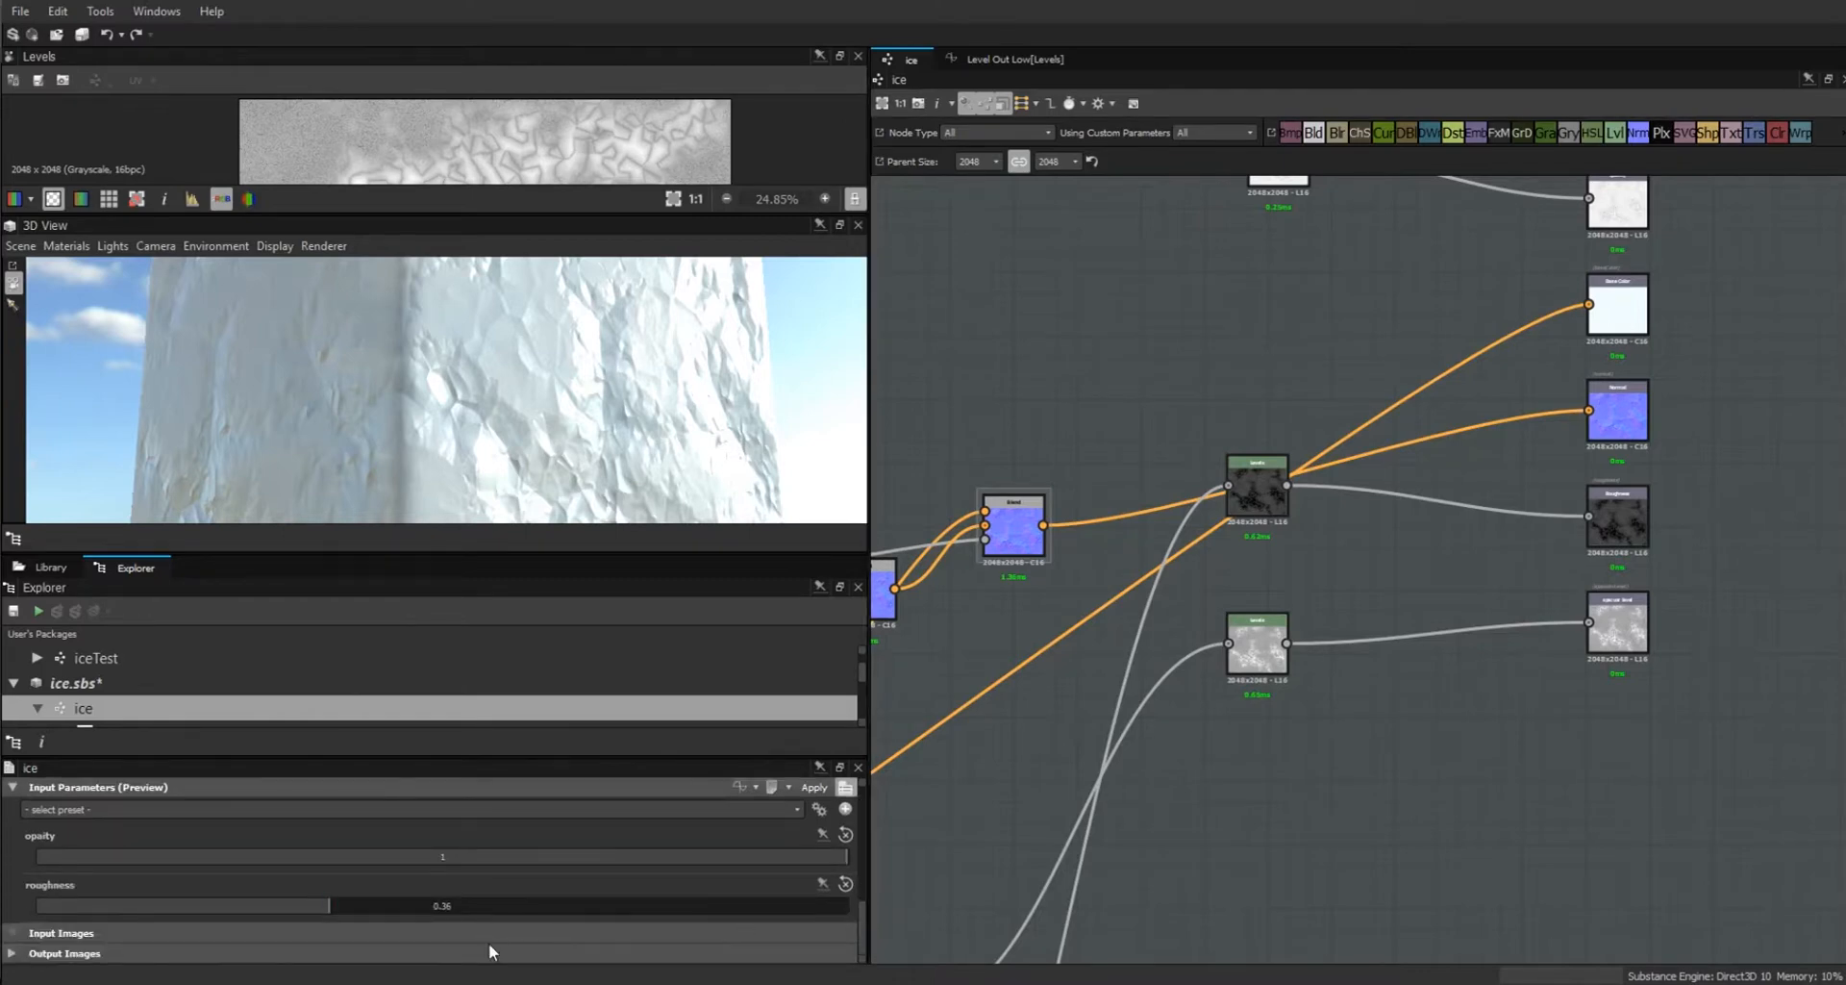
Preview roughness at 1, 0.23, 0.13 and 1 again, examining the Levels outputs and the ice surface in an enlarged 3D view.
left_click_drag(329, 904, 902, 908)
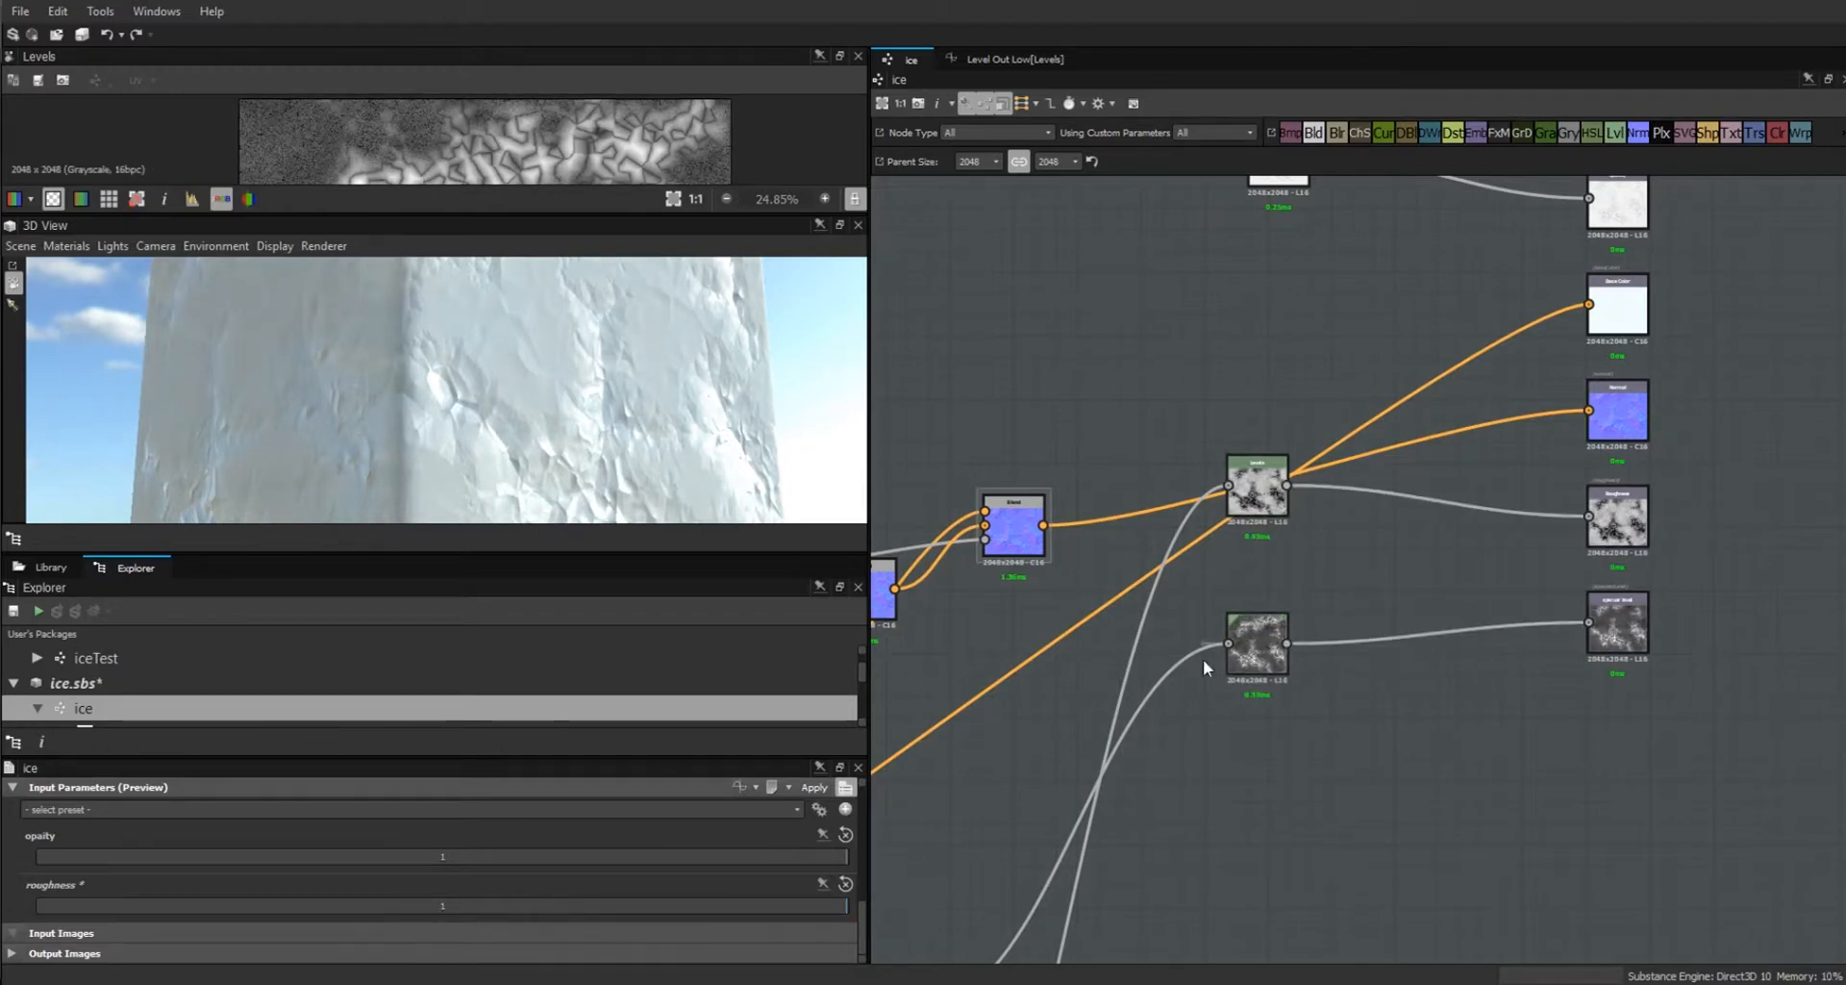
left_click_drag(846, 908, 227, 937)
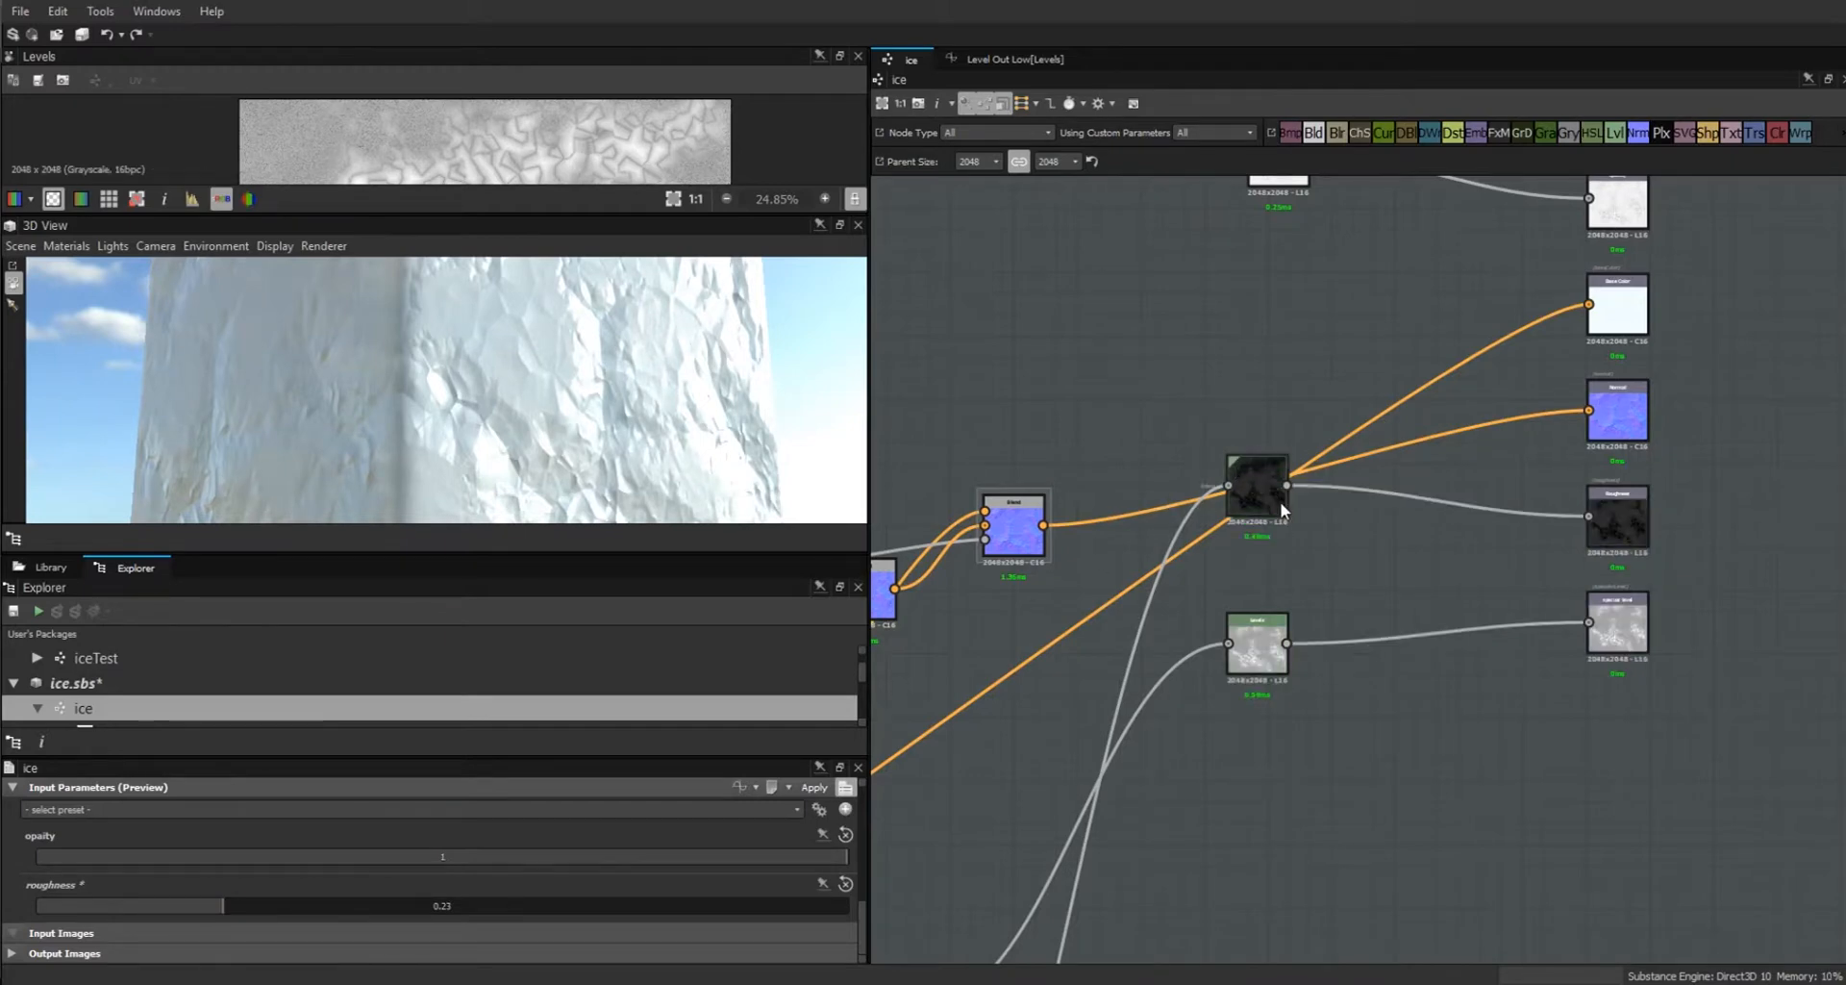
left_click_drag(228, 904, 142, 928)
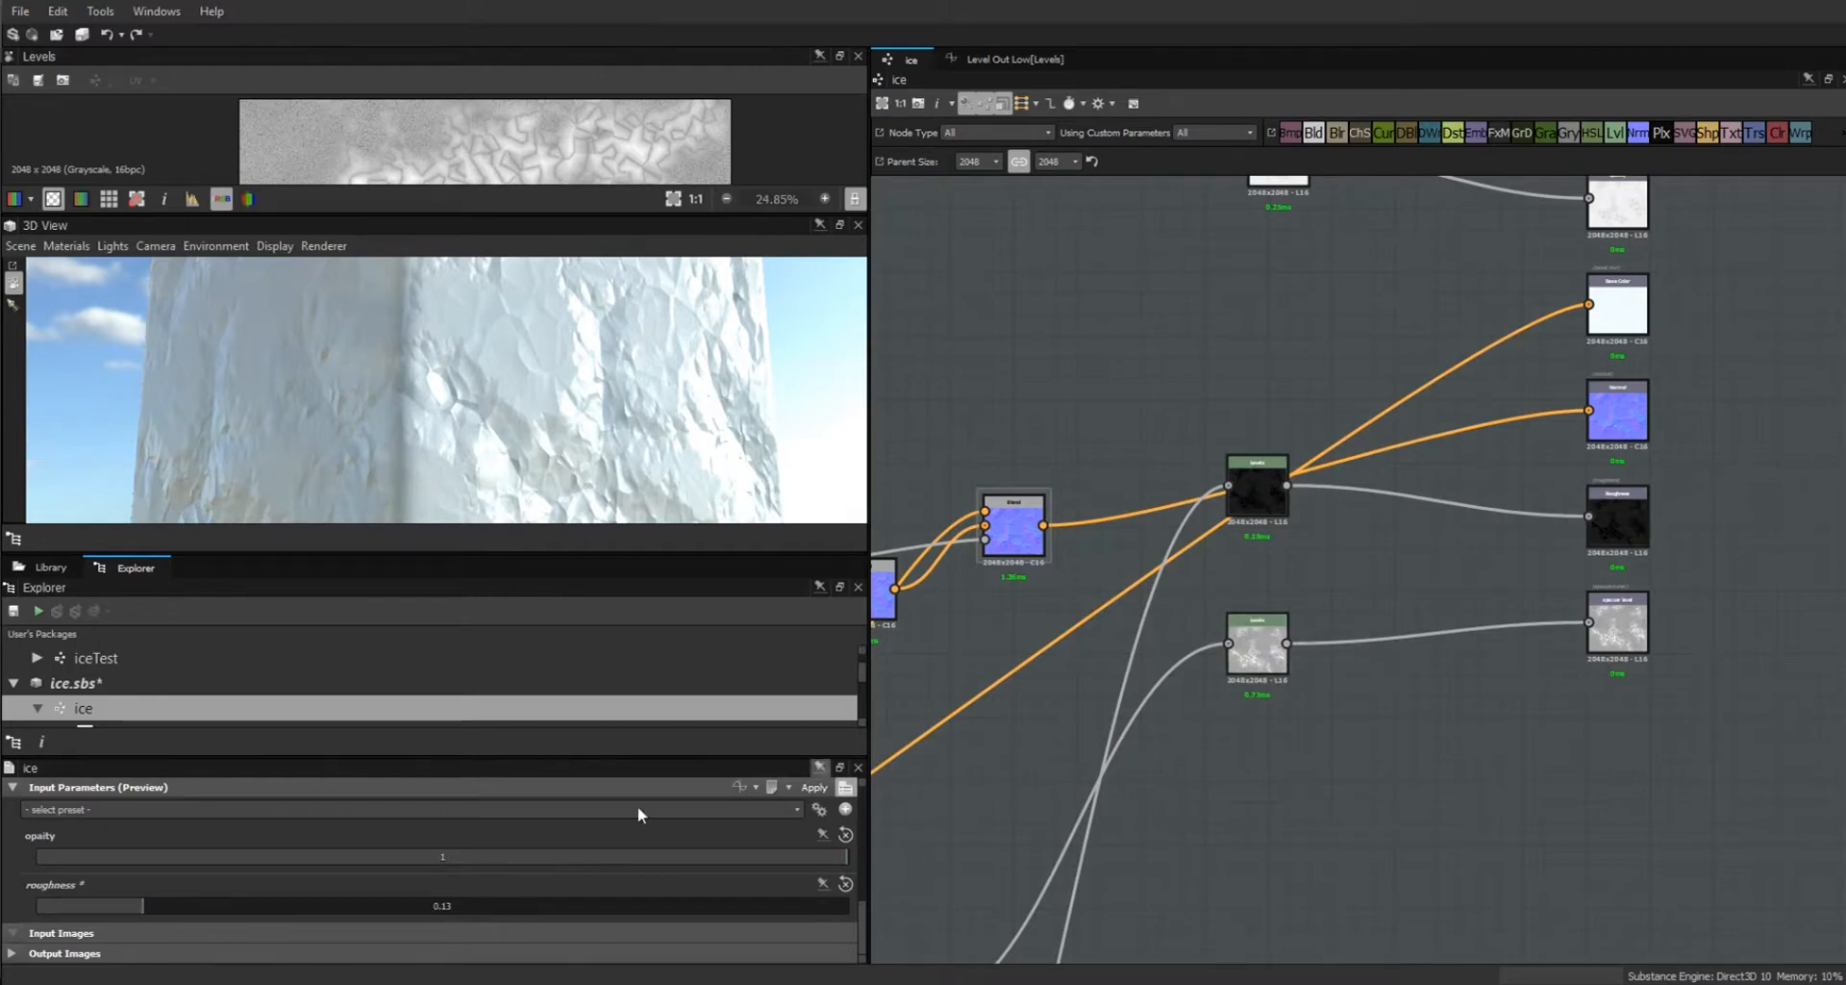
left_click_drag(133, 903, 879, 930)
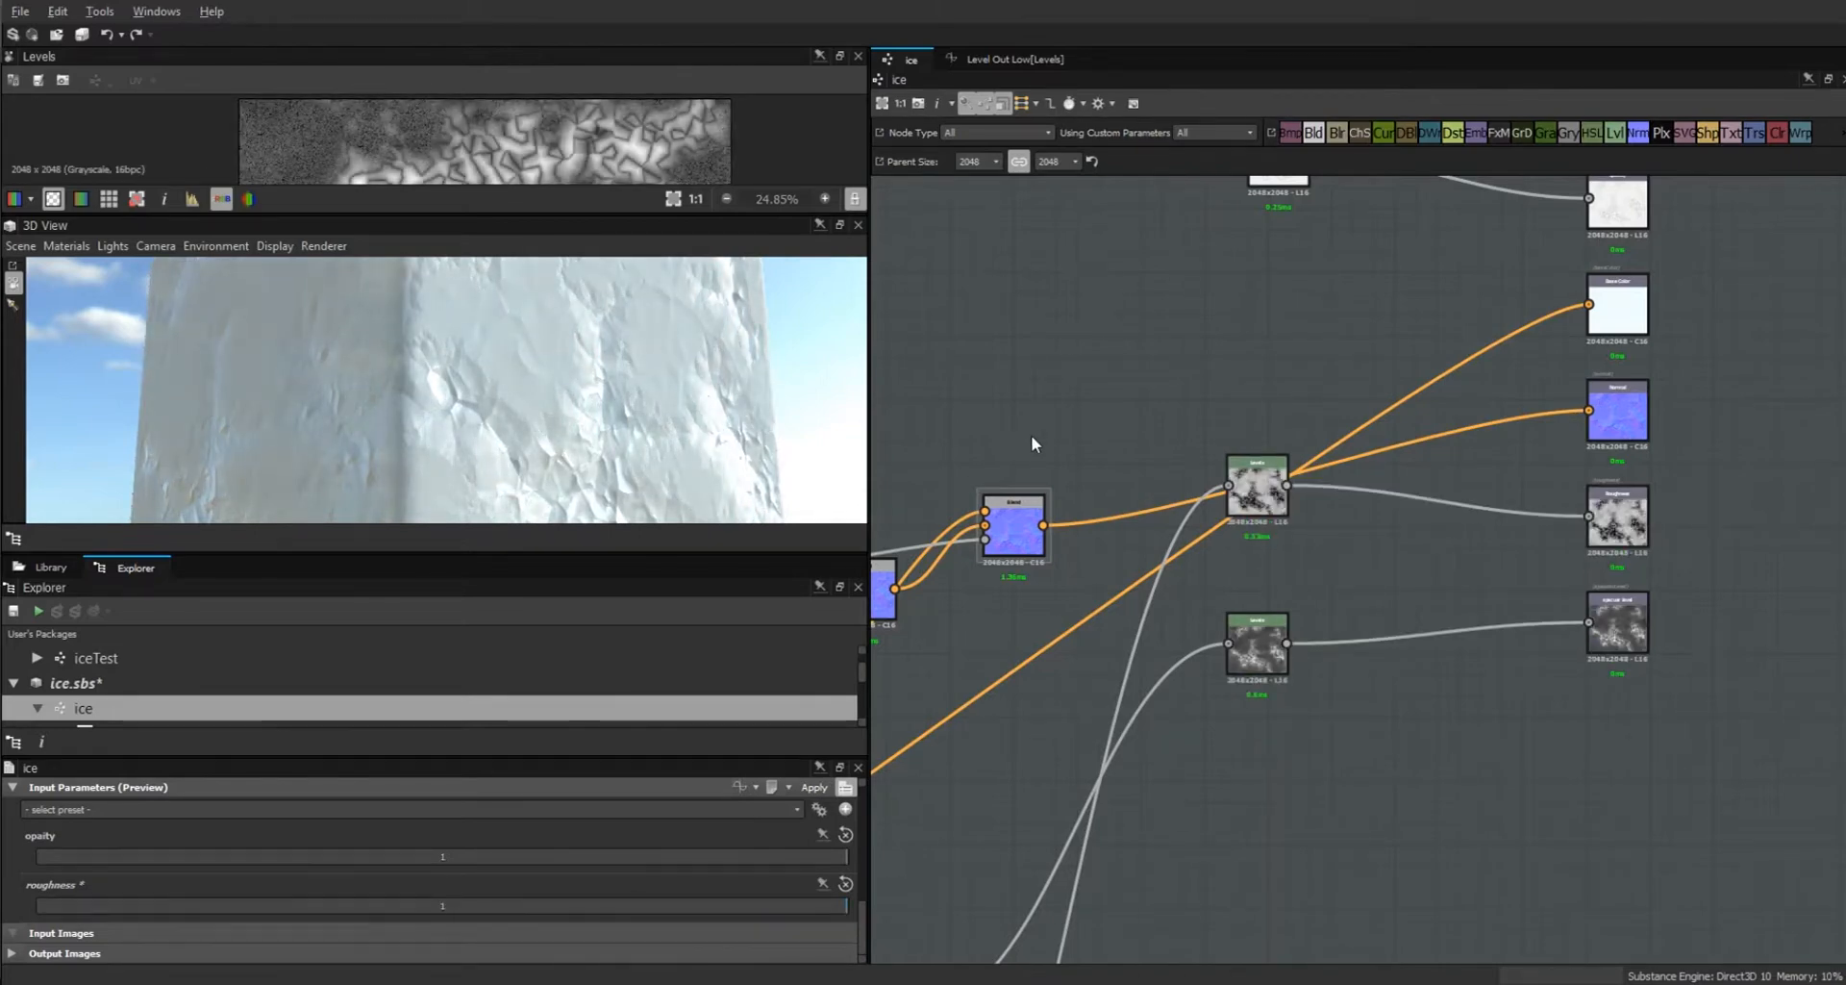
scroll(1027, 444, "down", 3)
middle_click_drag(1089, 433, 1273, 540)
left_click_drag(664, 409, 625, 481)
left_click_drag(651, 565, 662, 694)
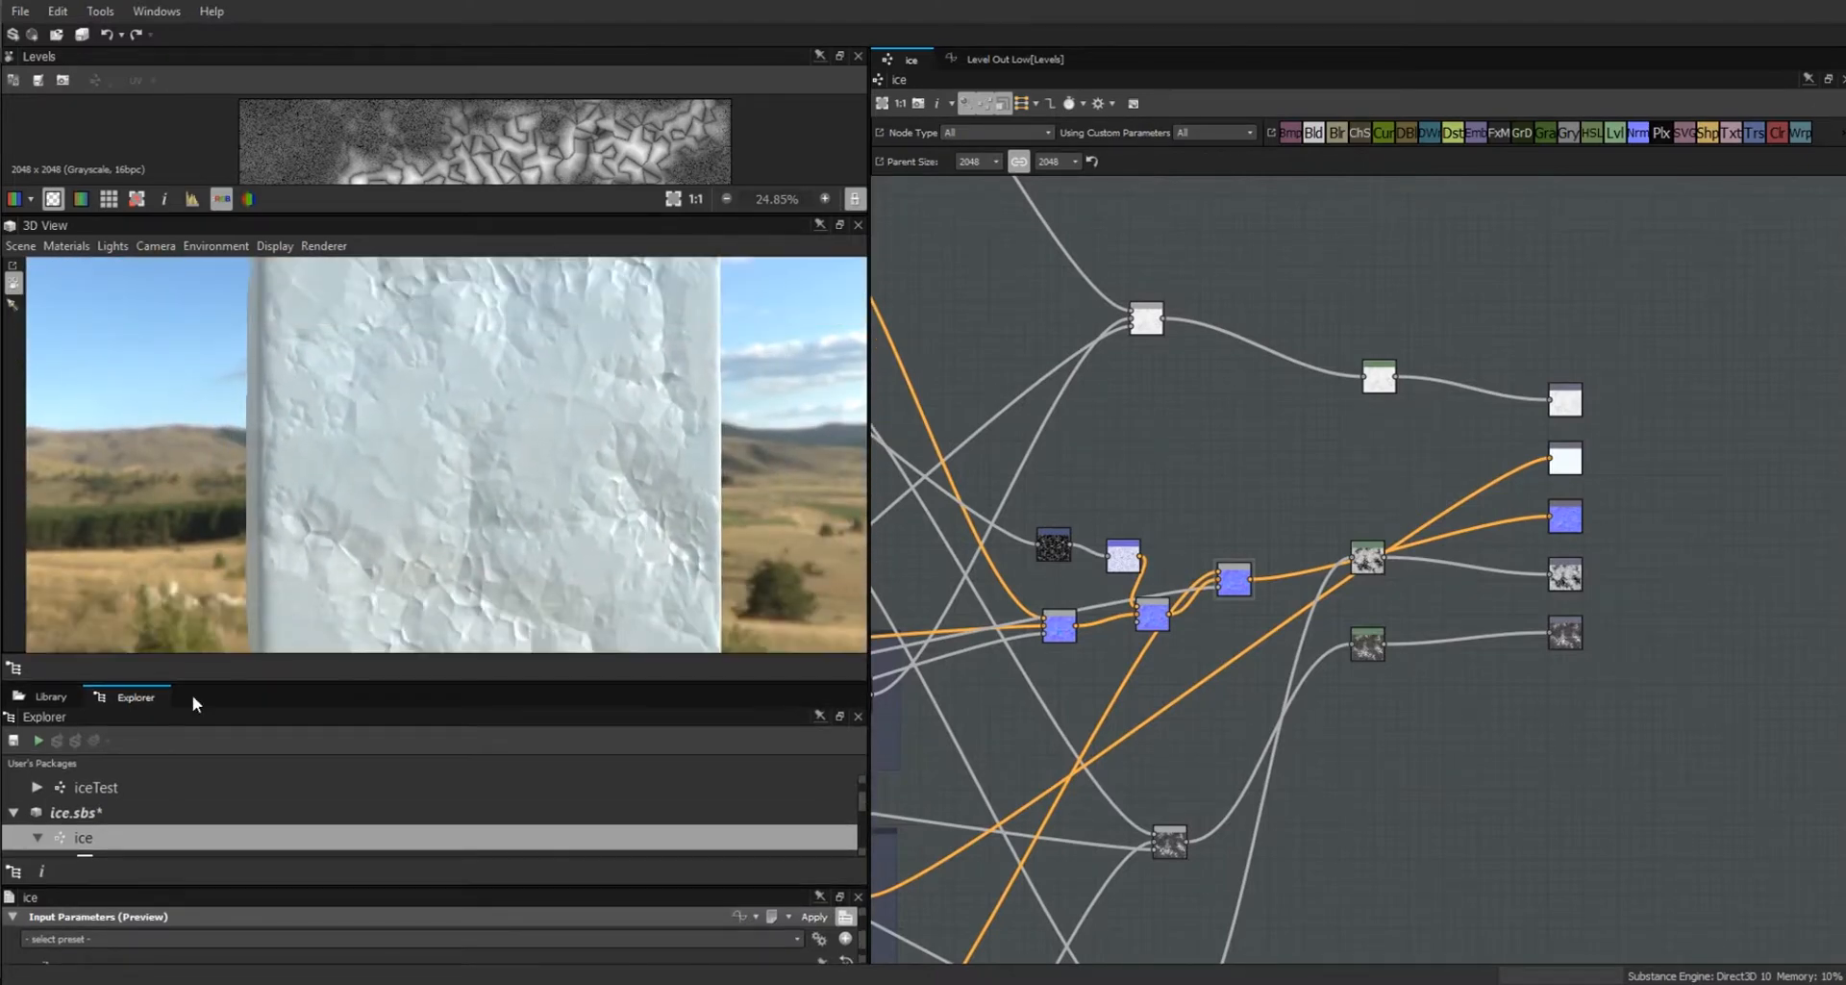
Publish the ice.sbs package as a Substance Archive named ice in the DemoWorkspace Content folder.
left_click(81, 814)
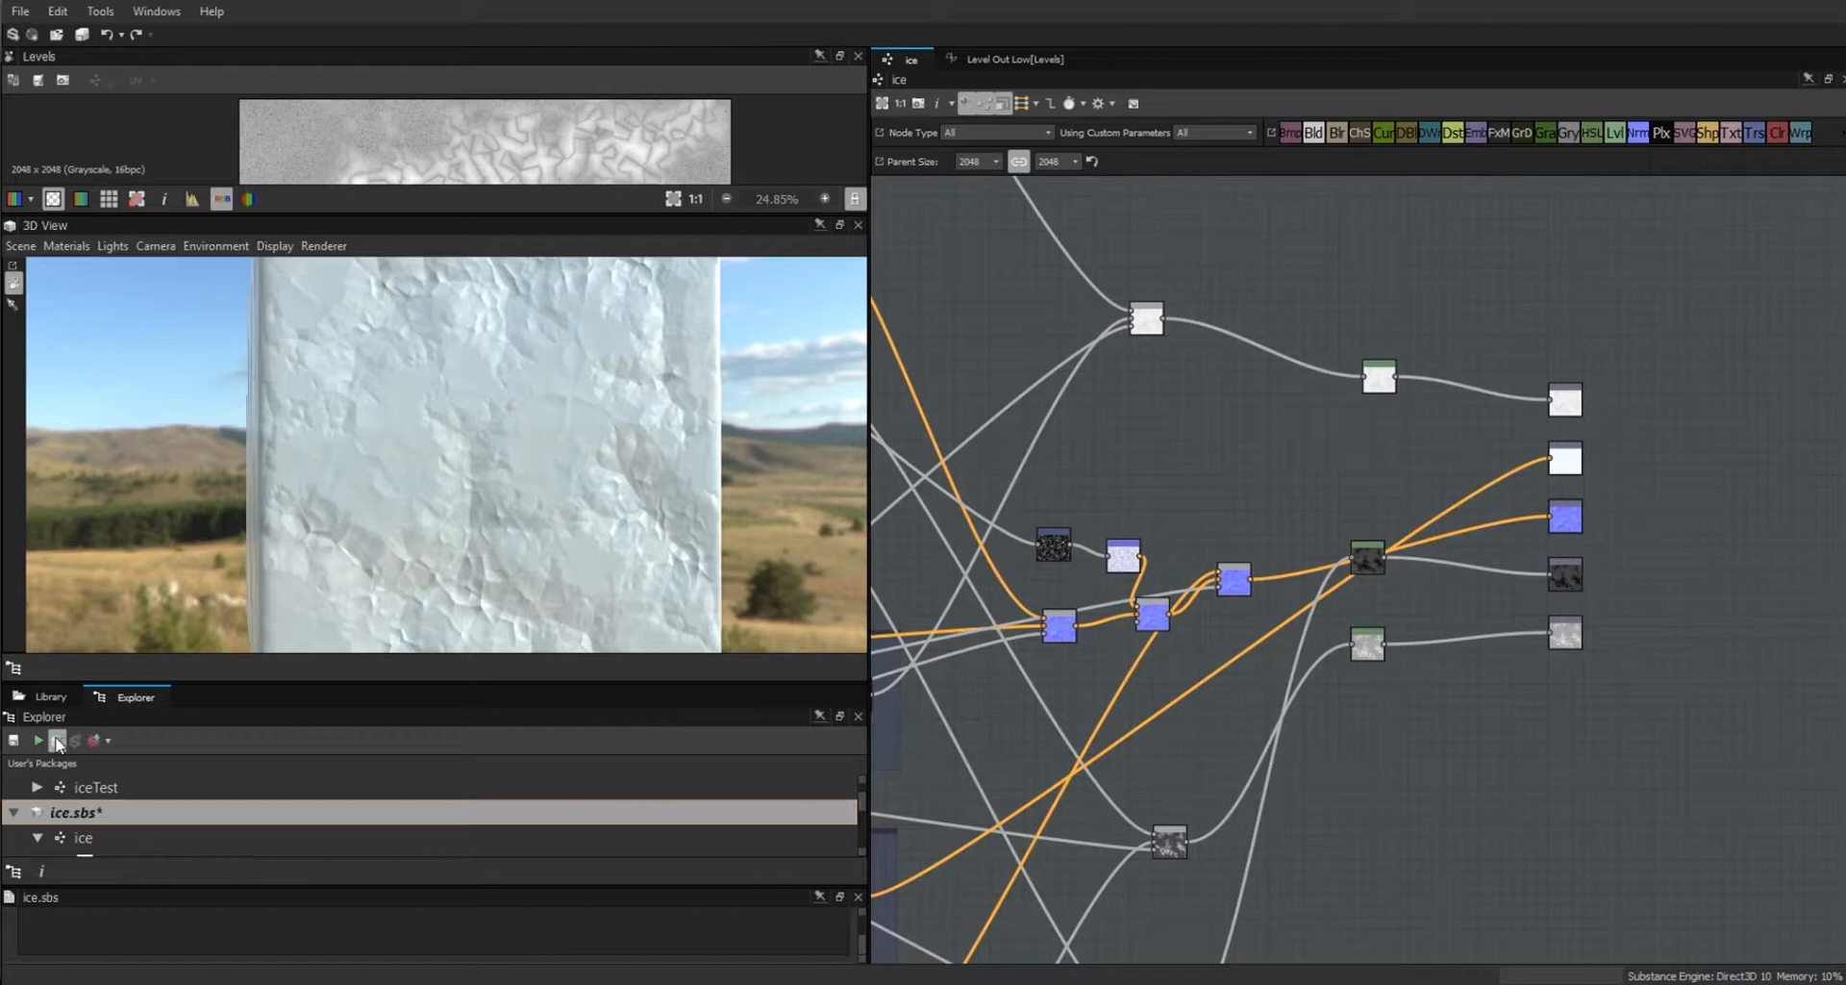
left_click(57, 741)
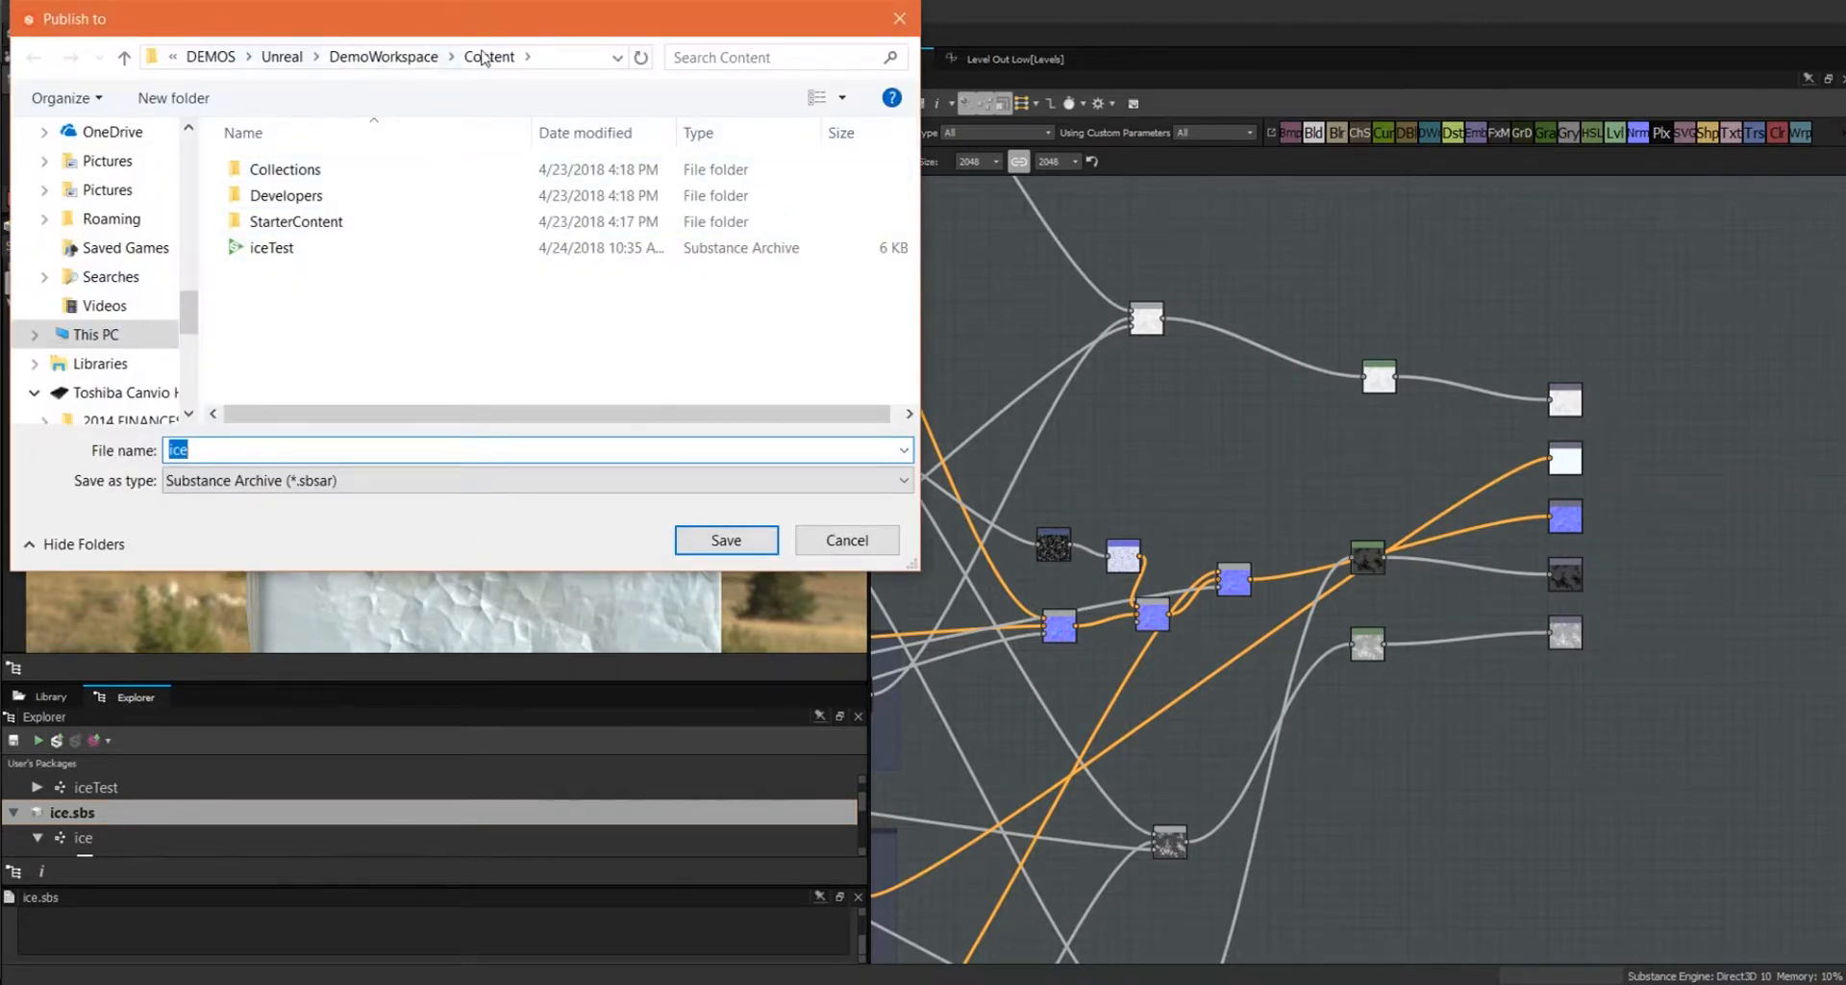
left_click(712, 542)
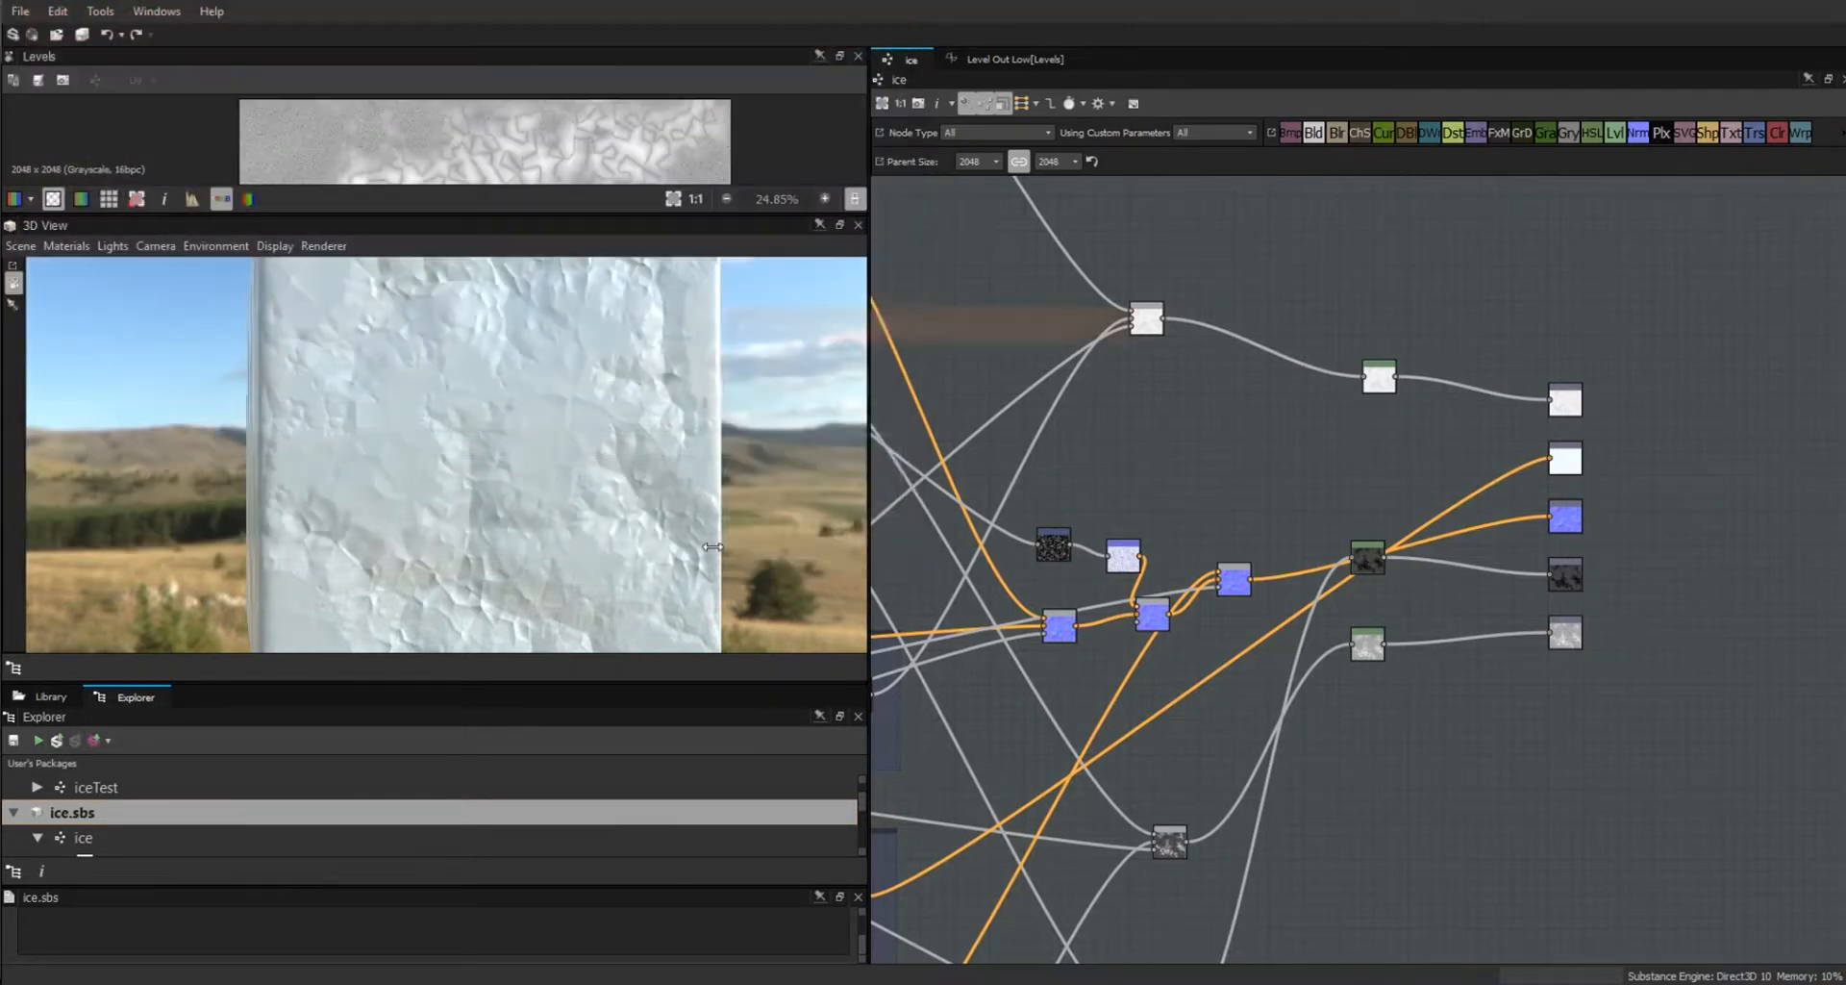
left_click(1039, 598)
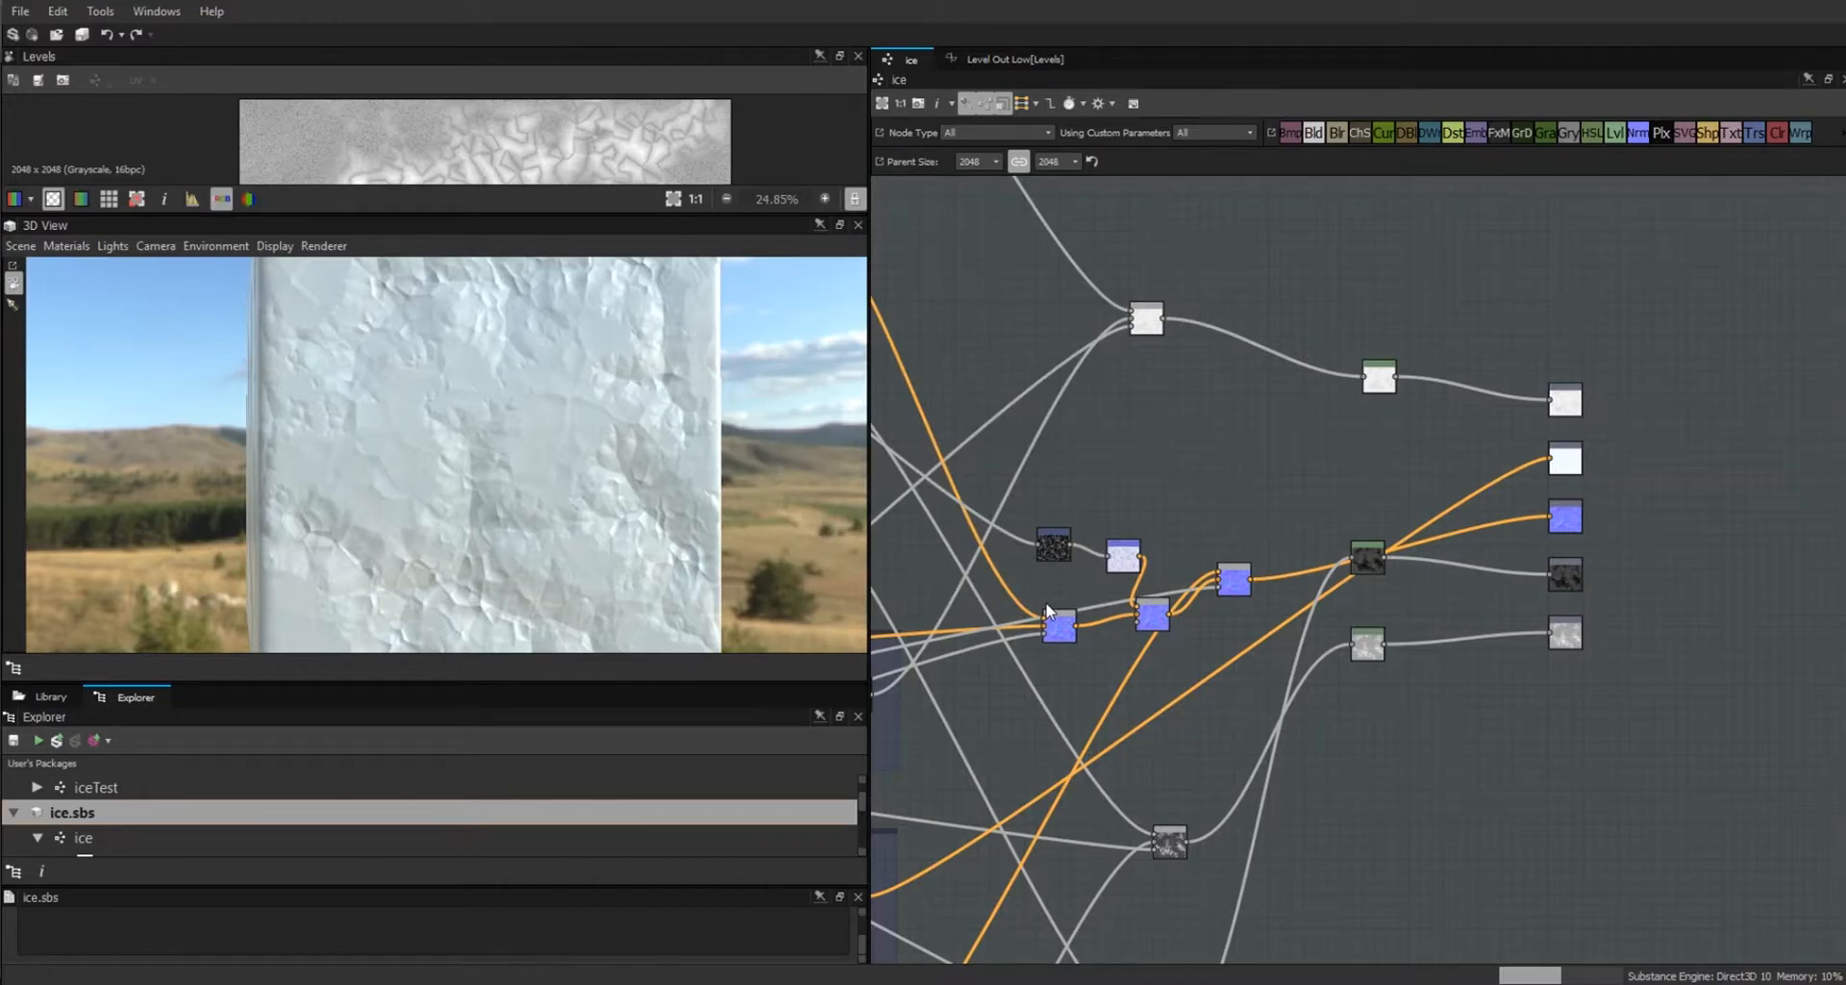
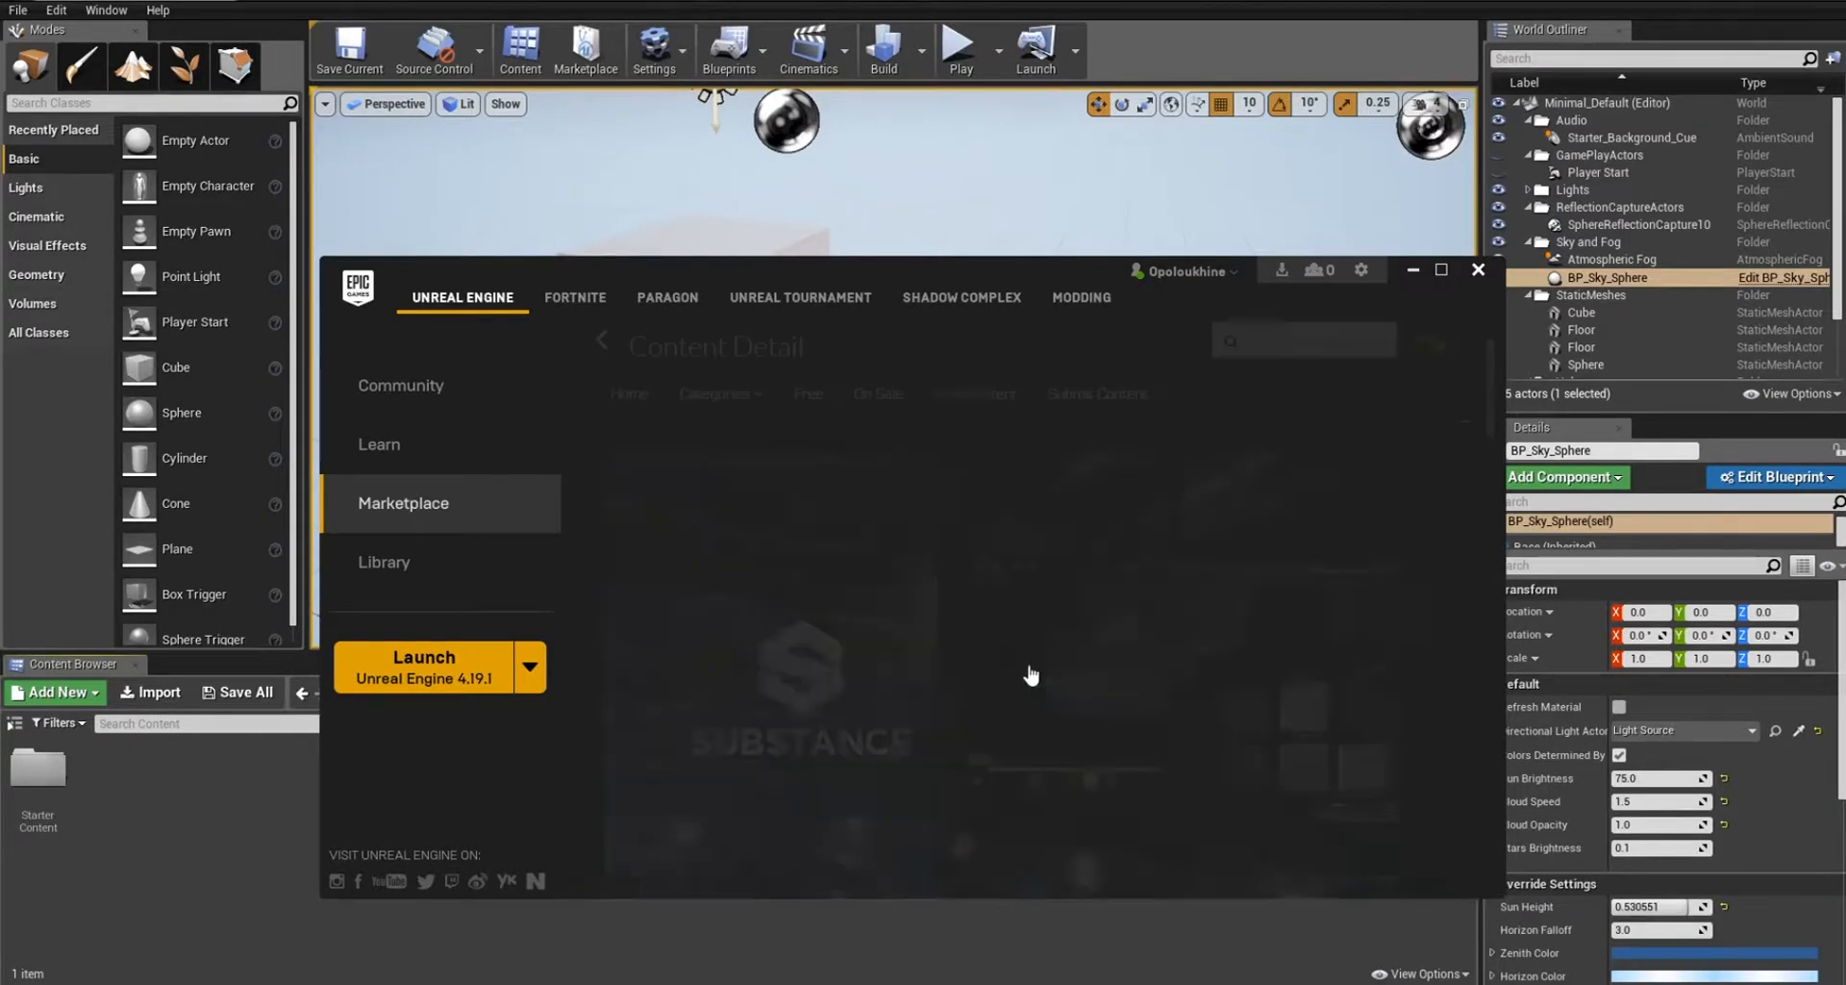
View the Substance plugin's page in the Epic Games Launcher, and enable the installed Substance plugin in the Unreal Editor project.
left_click_drag(1490, 376, 1490, 437)
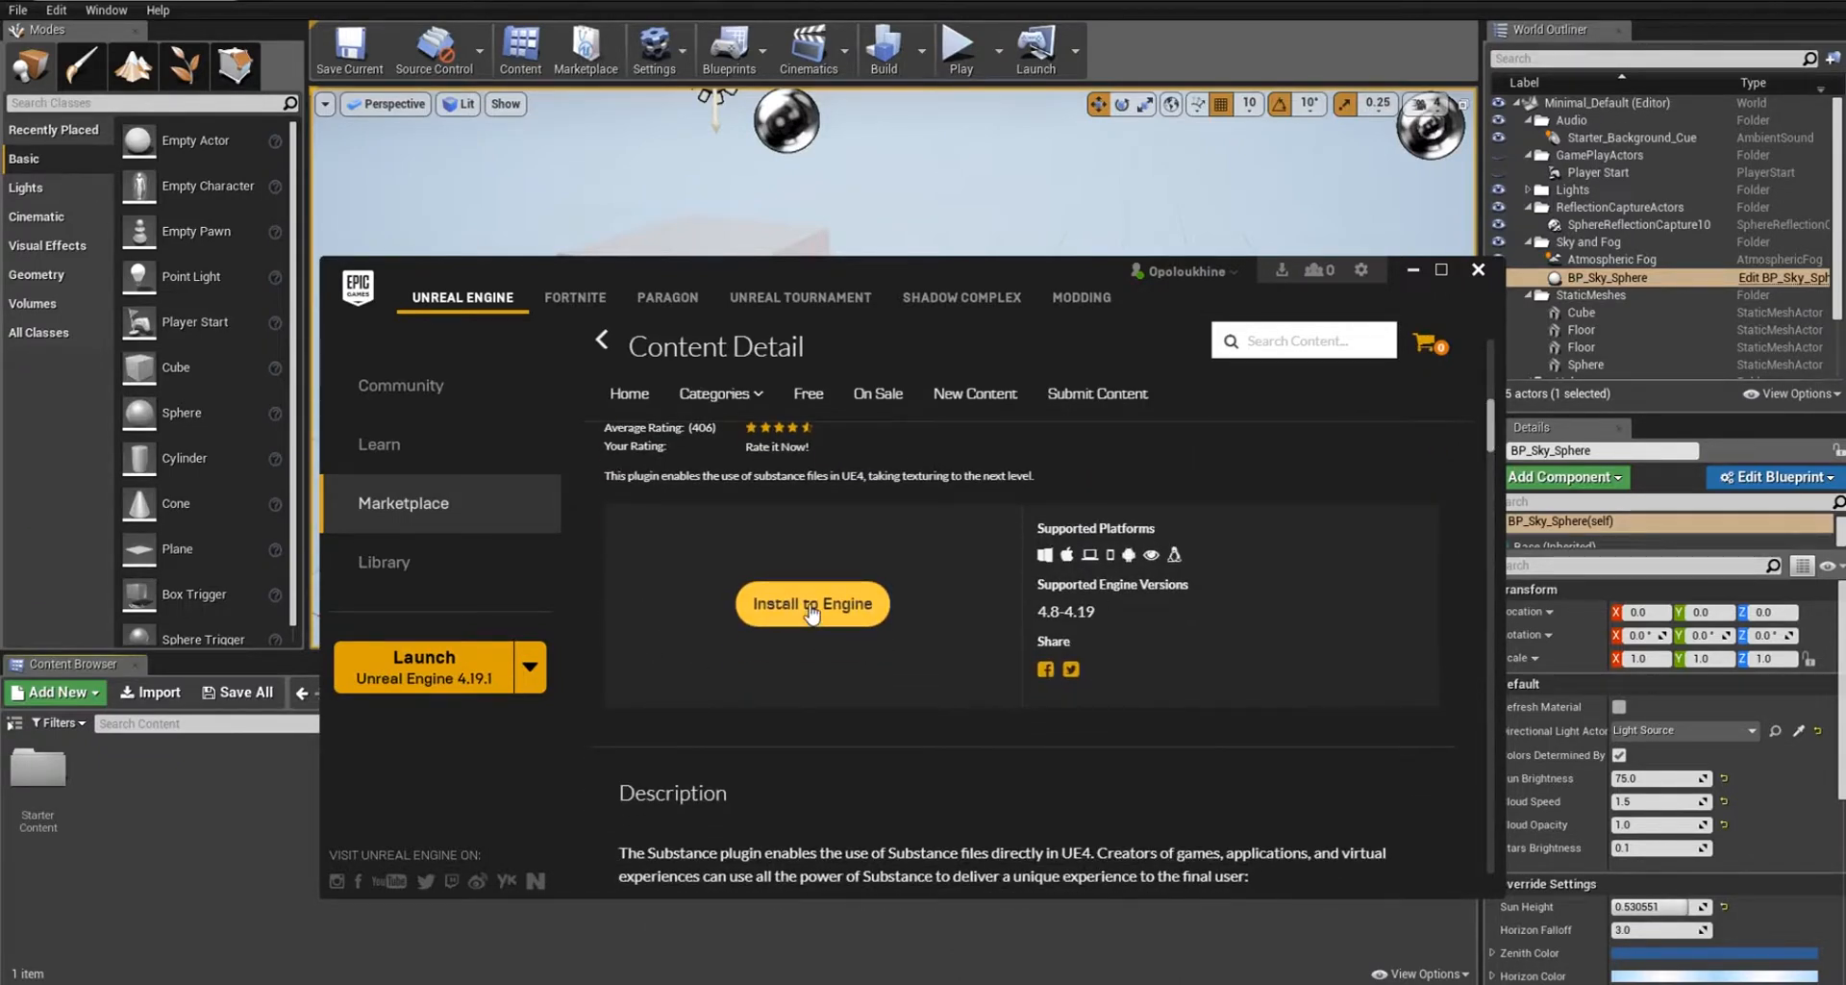
left_click(1338, 237)
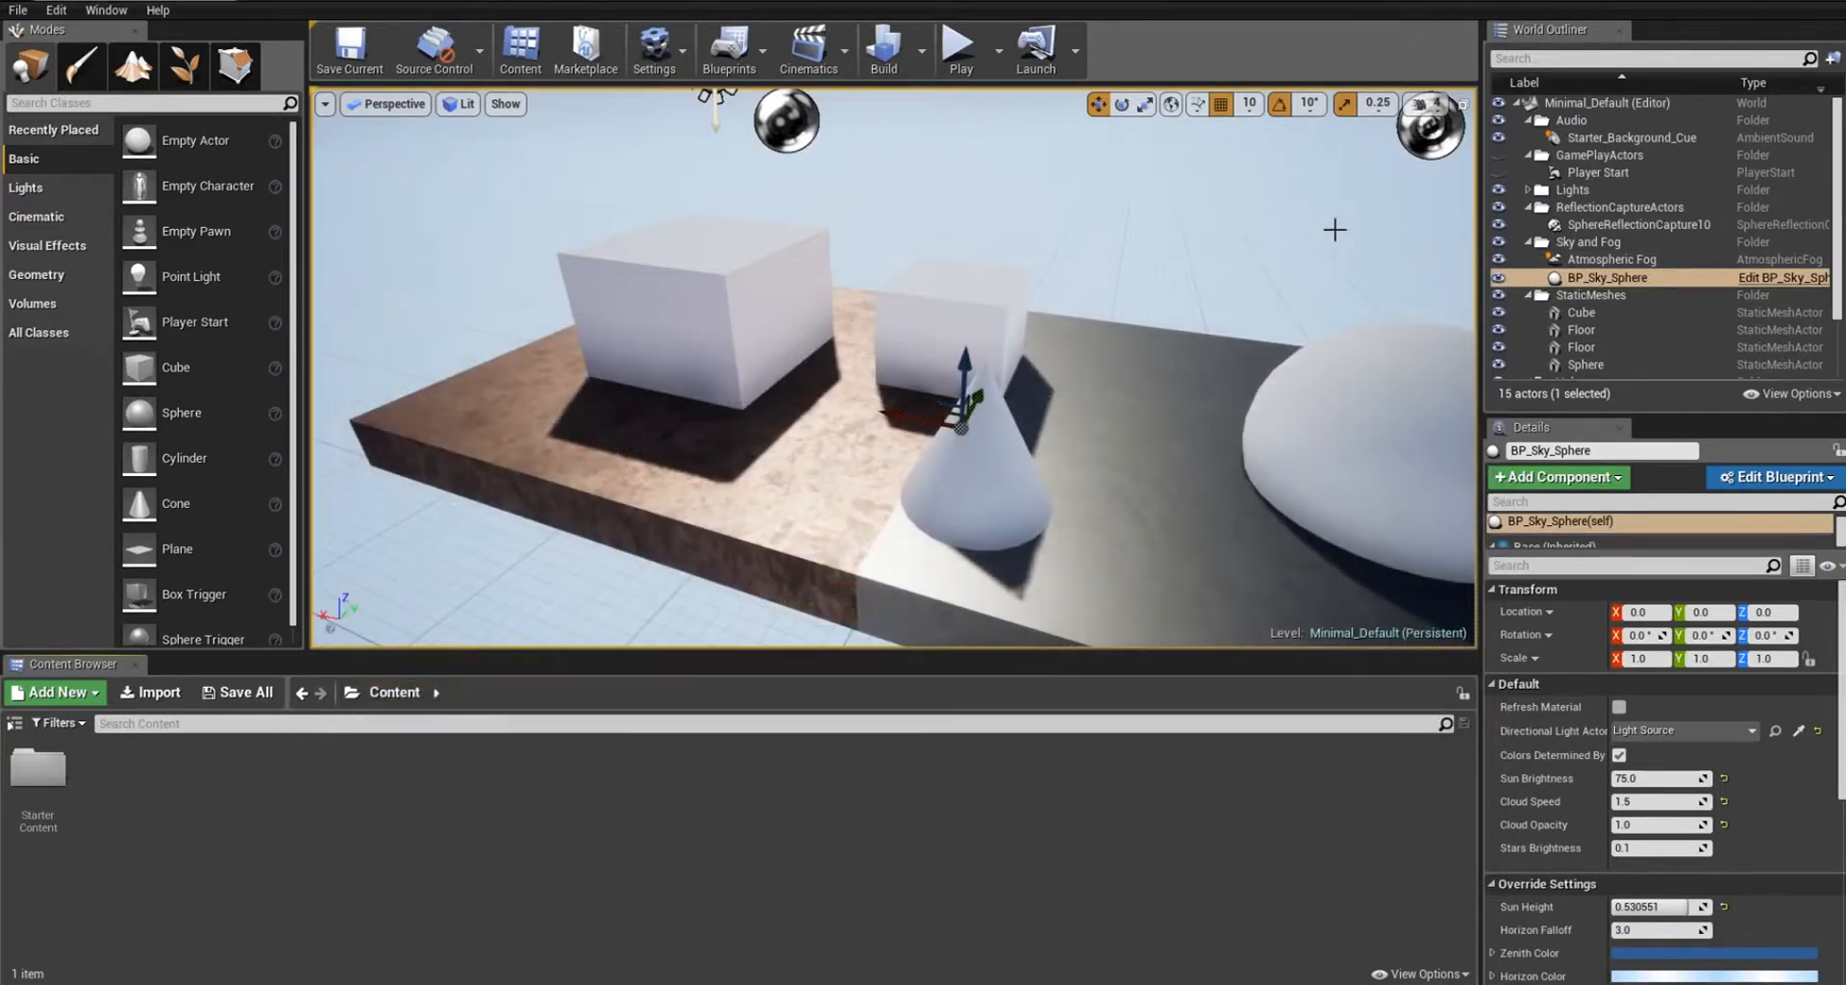
left_click(683, 57)
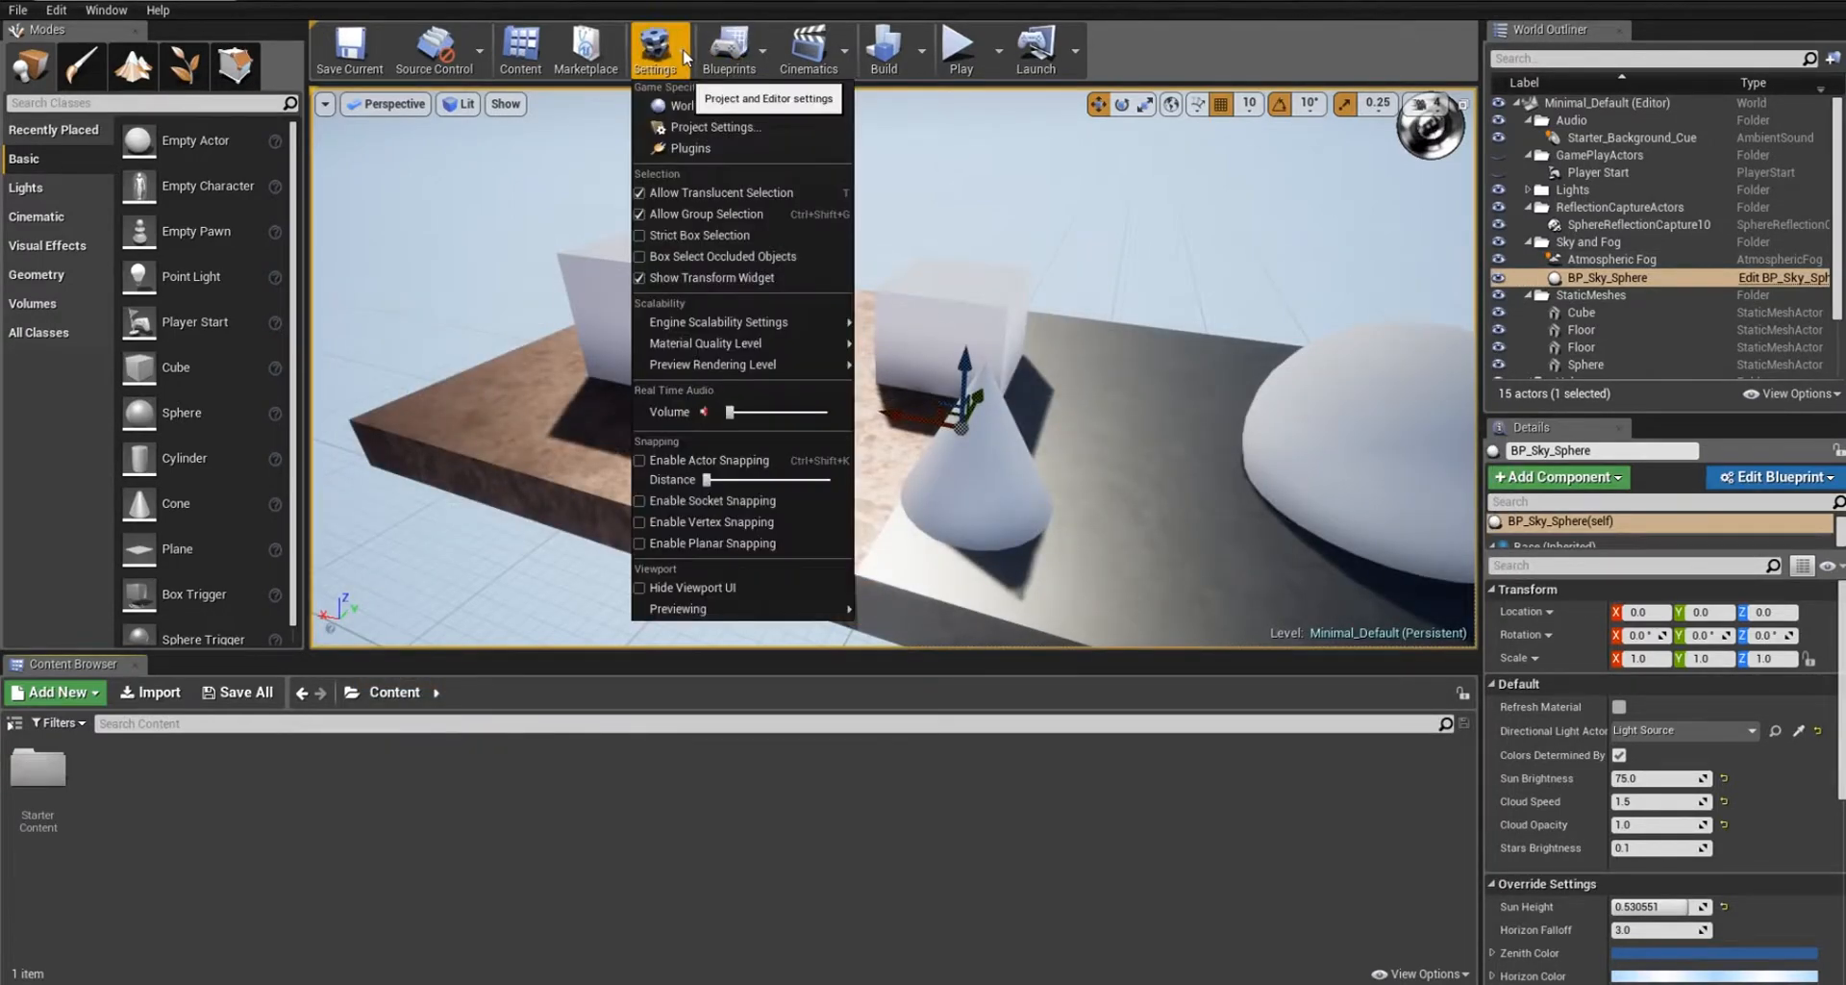
left_click(692, 149)
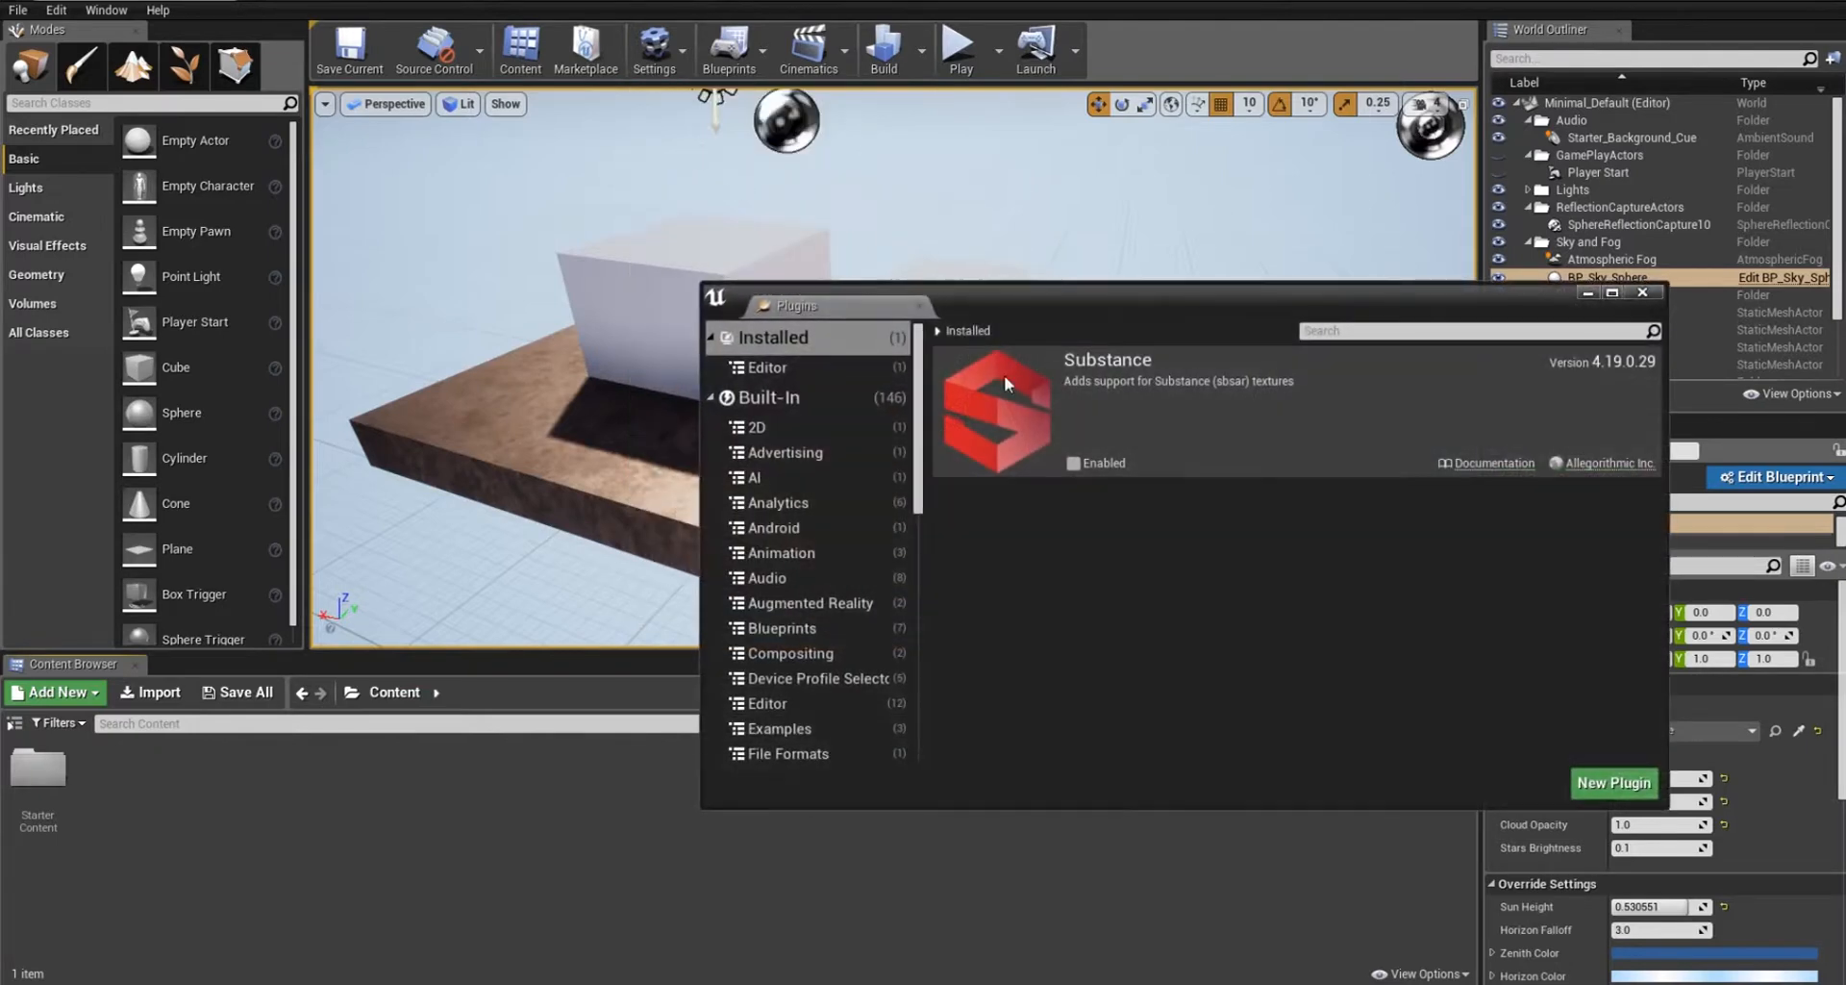
left_click(1073, 464)
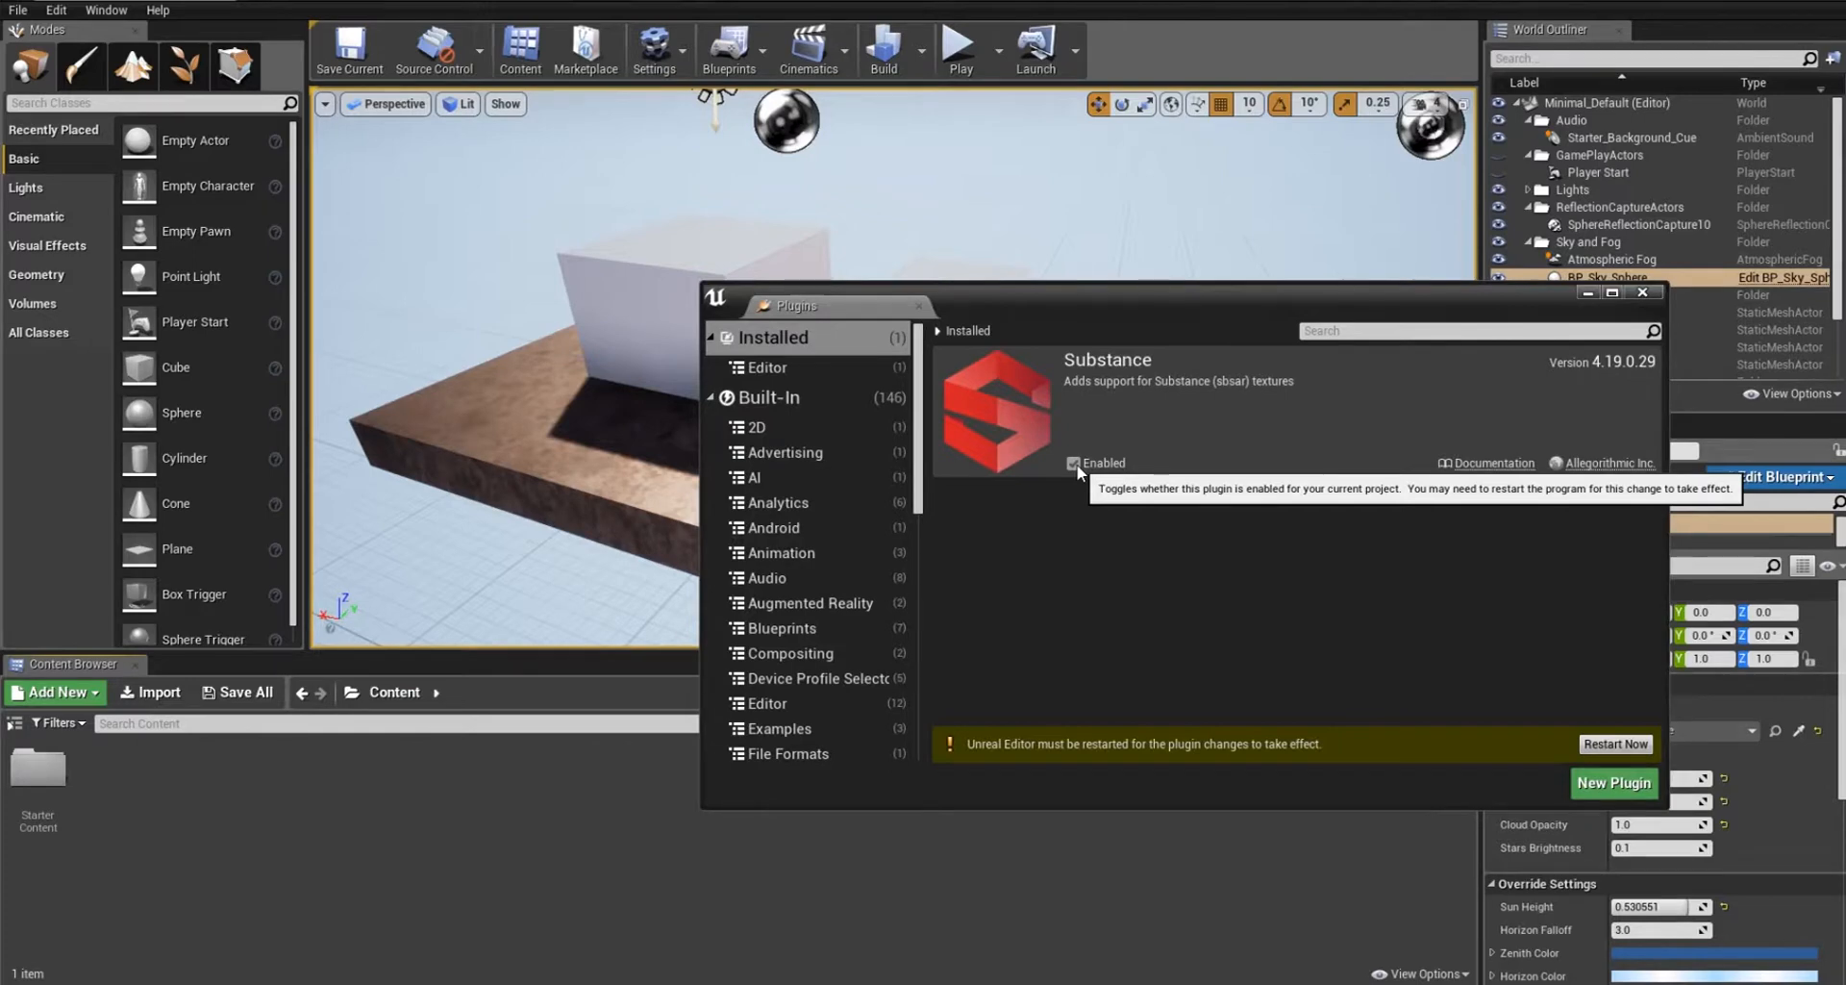
Restart the Unreal Editor, saving the Minimal_Default level and its built data, and close the plugins window.
left_click(1615, 744)
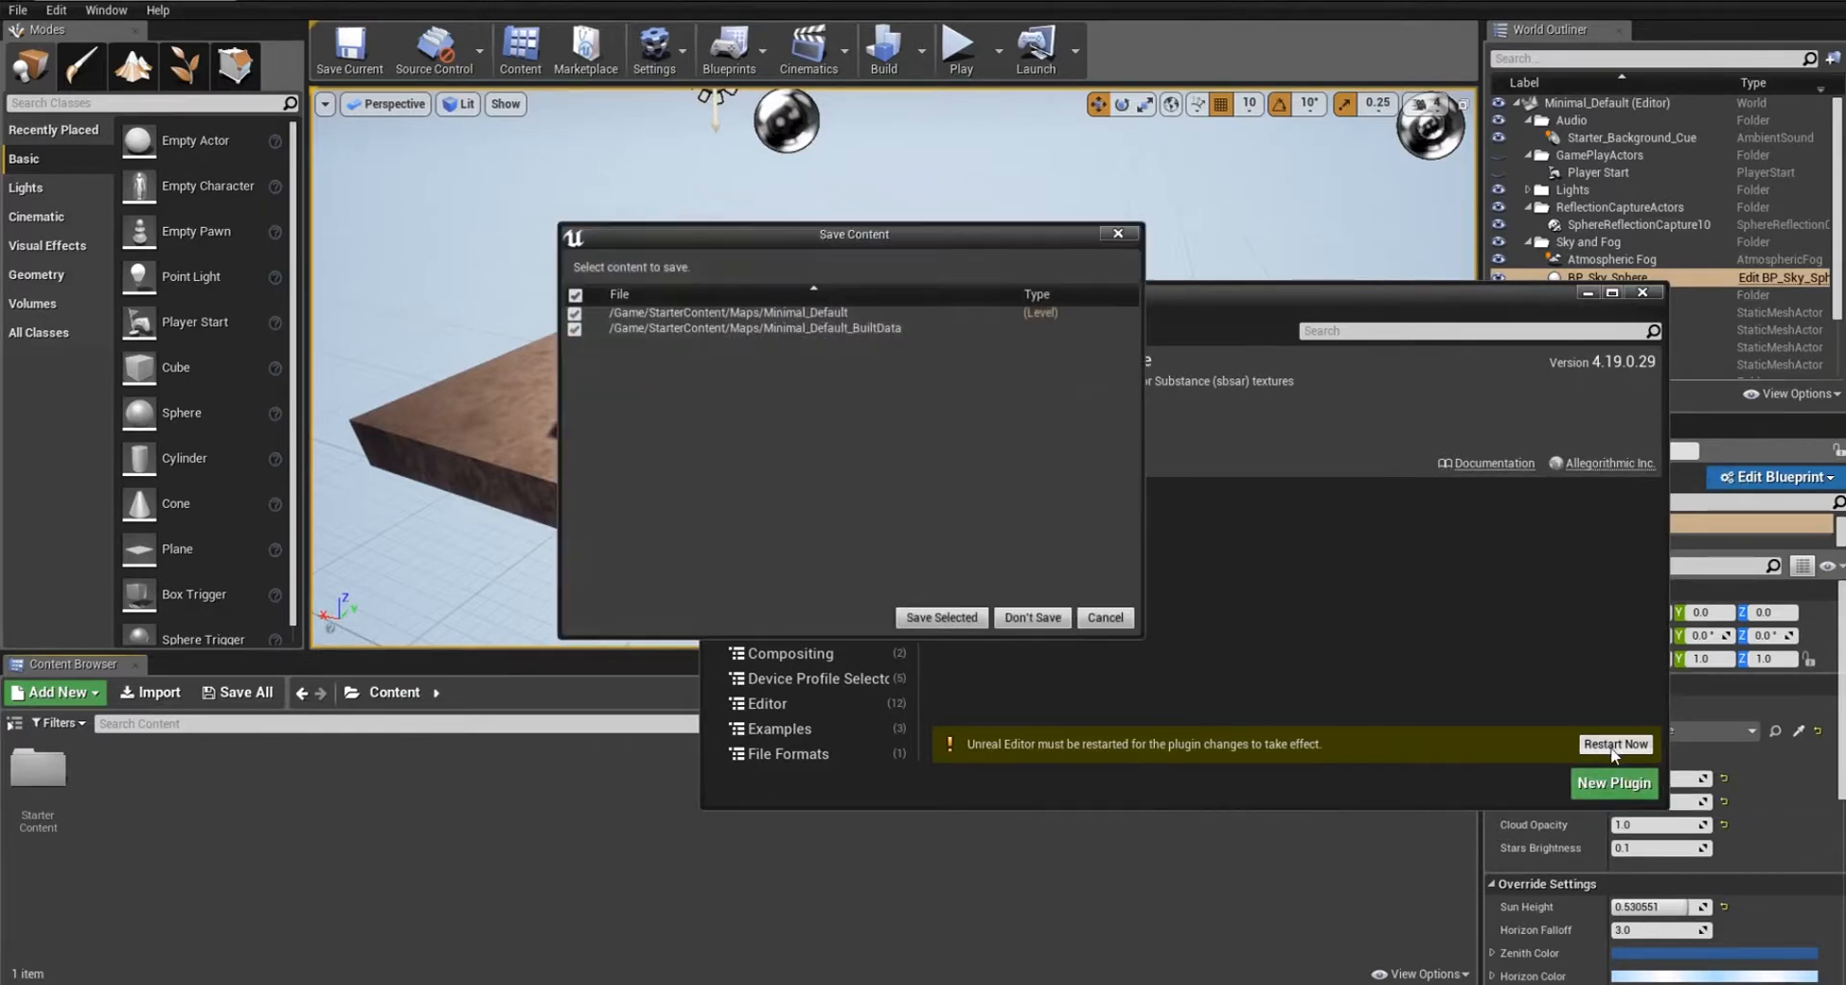
left_click(947, 615)
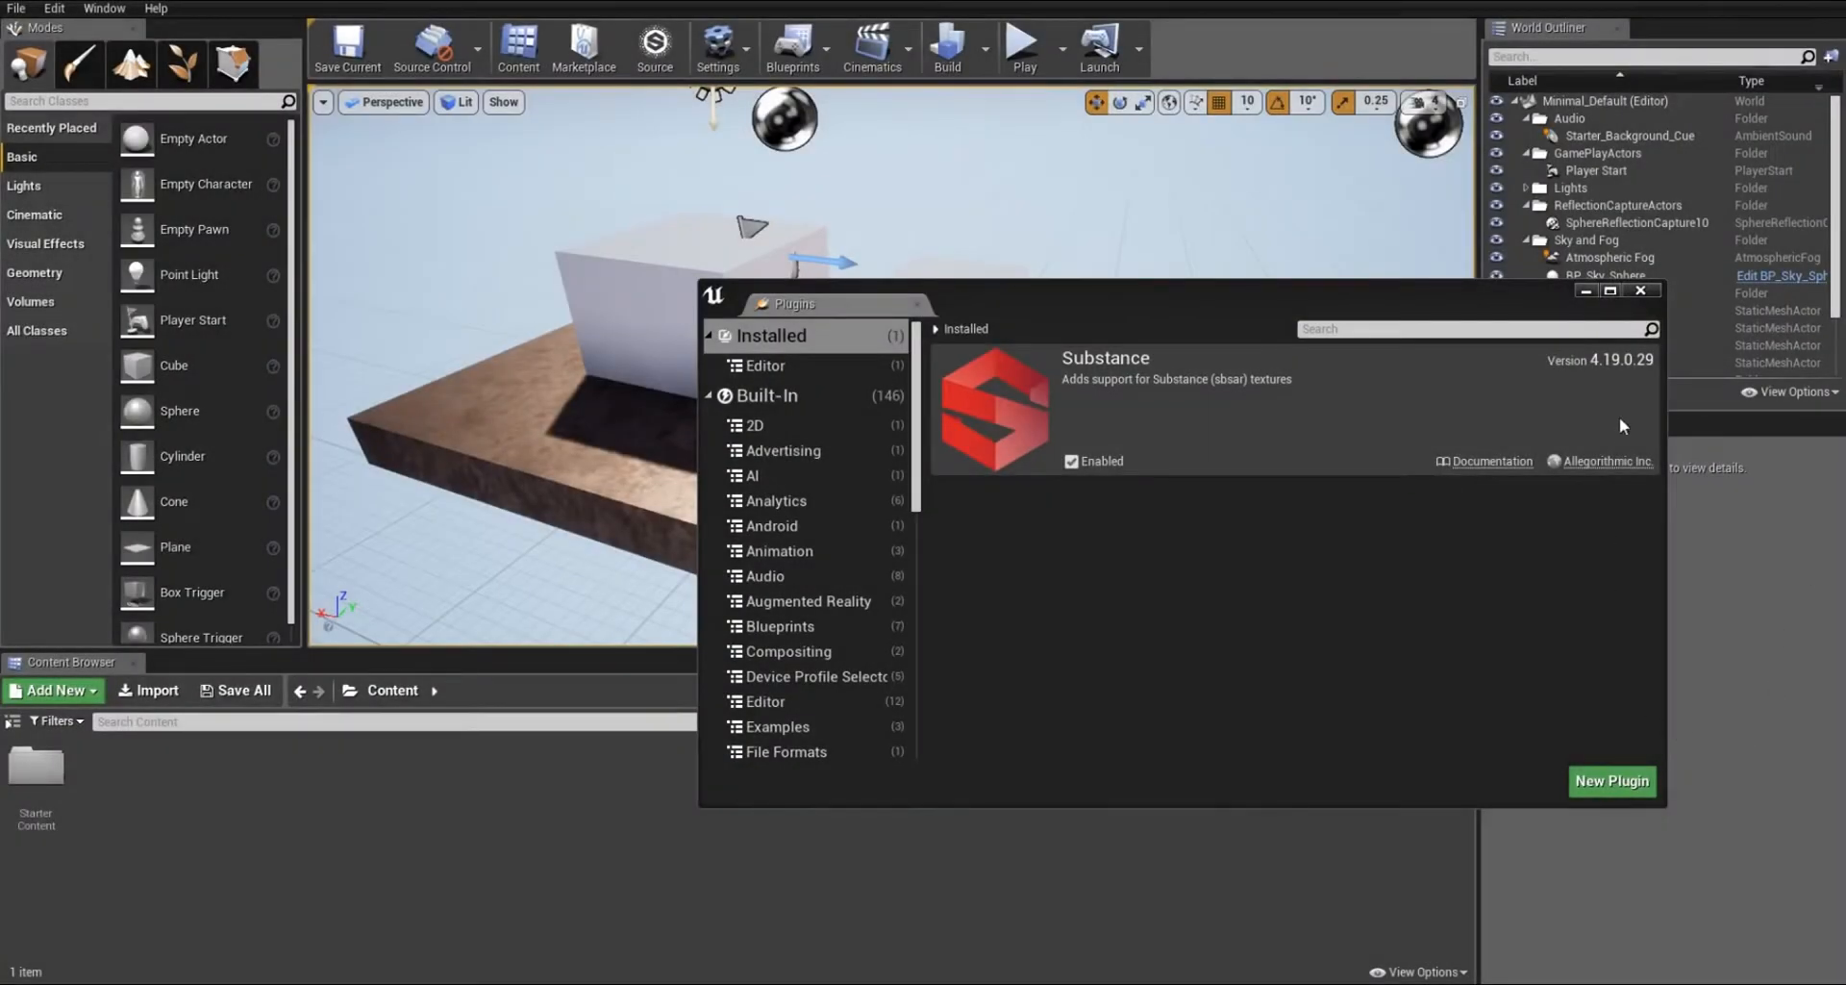
left_click(1643, 290)
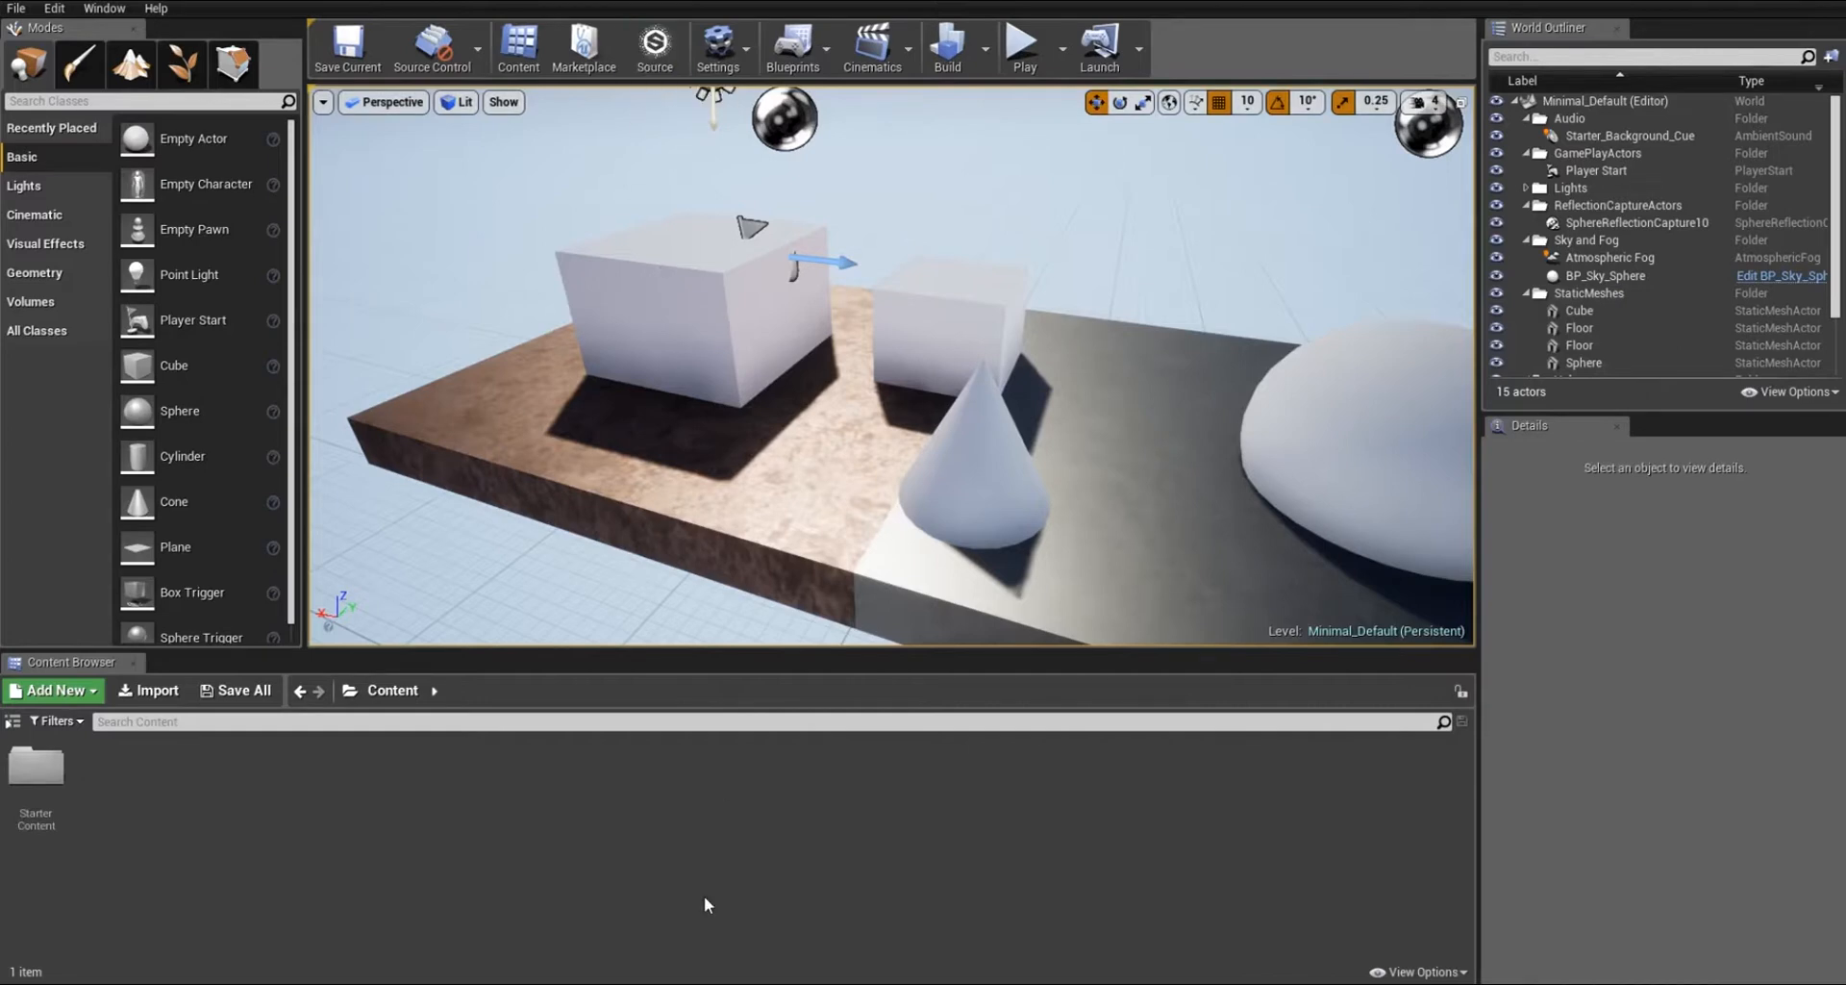
Import the ice Substance Archive into the Content folder with a default instance named ice_INST and automatic material creation turned off.
left_click(149, 690)
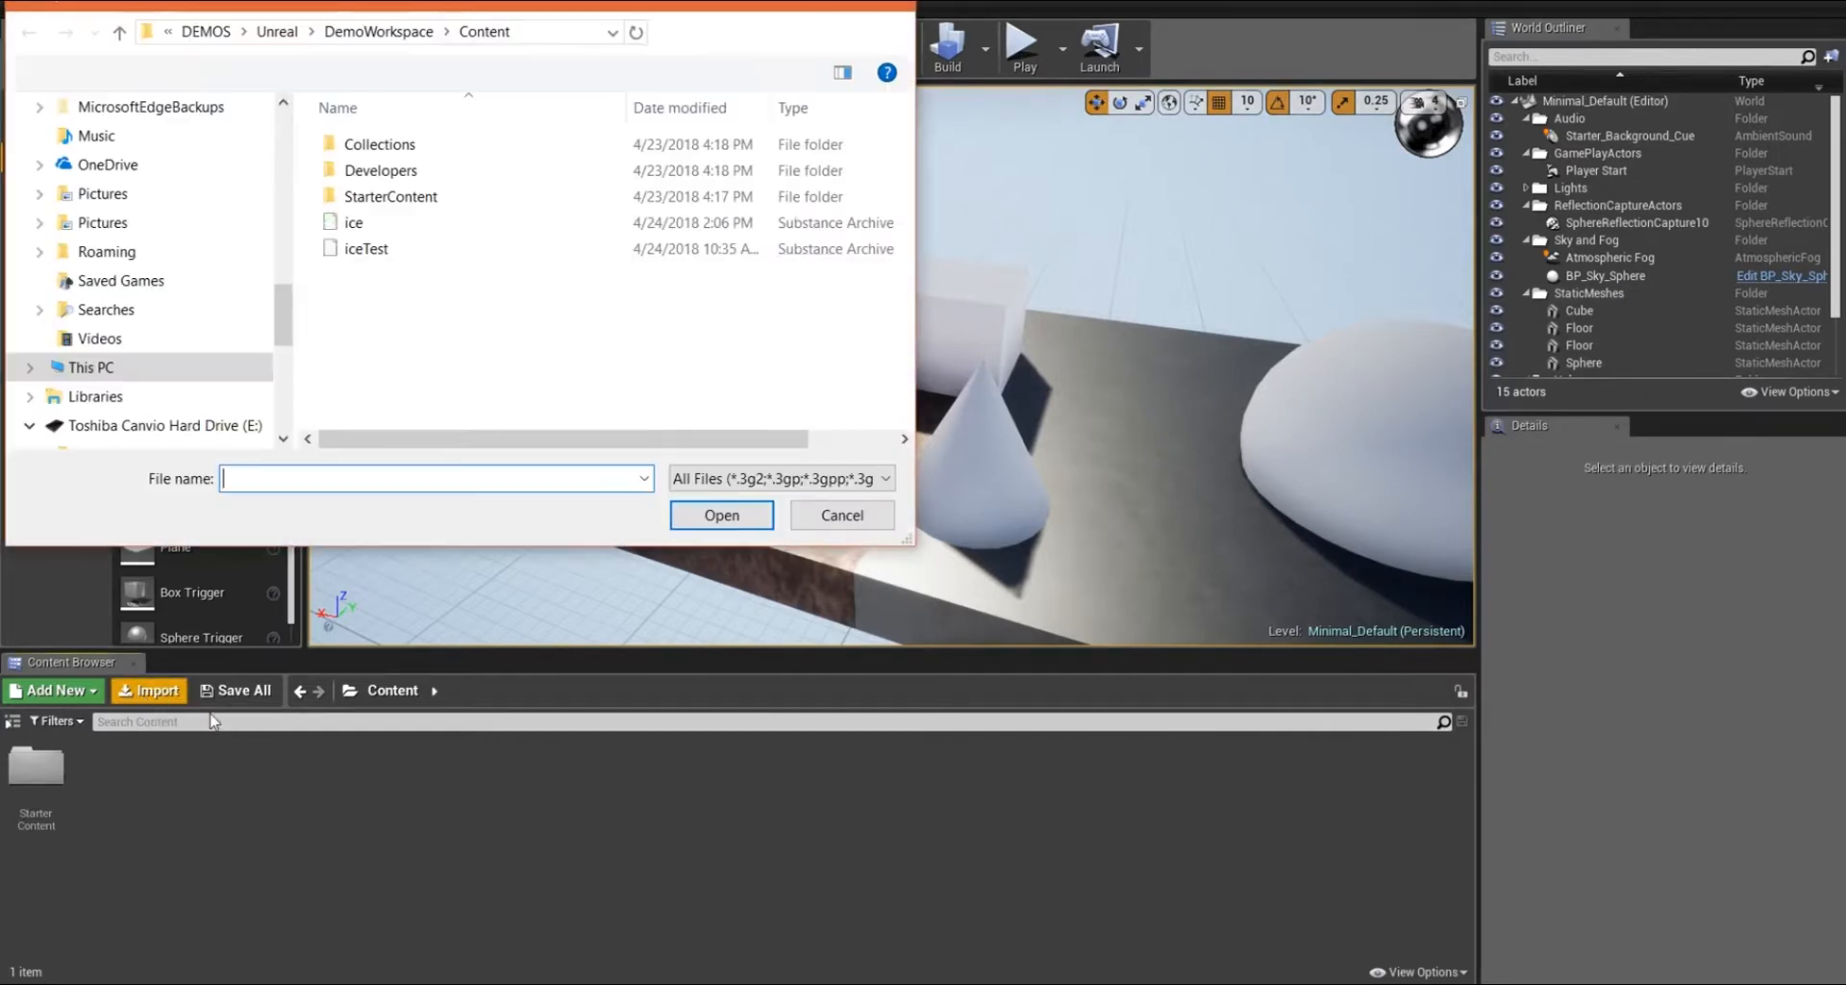
double_click(375, 227)
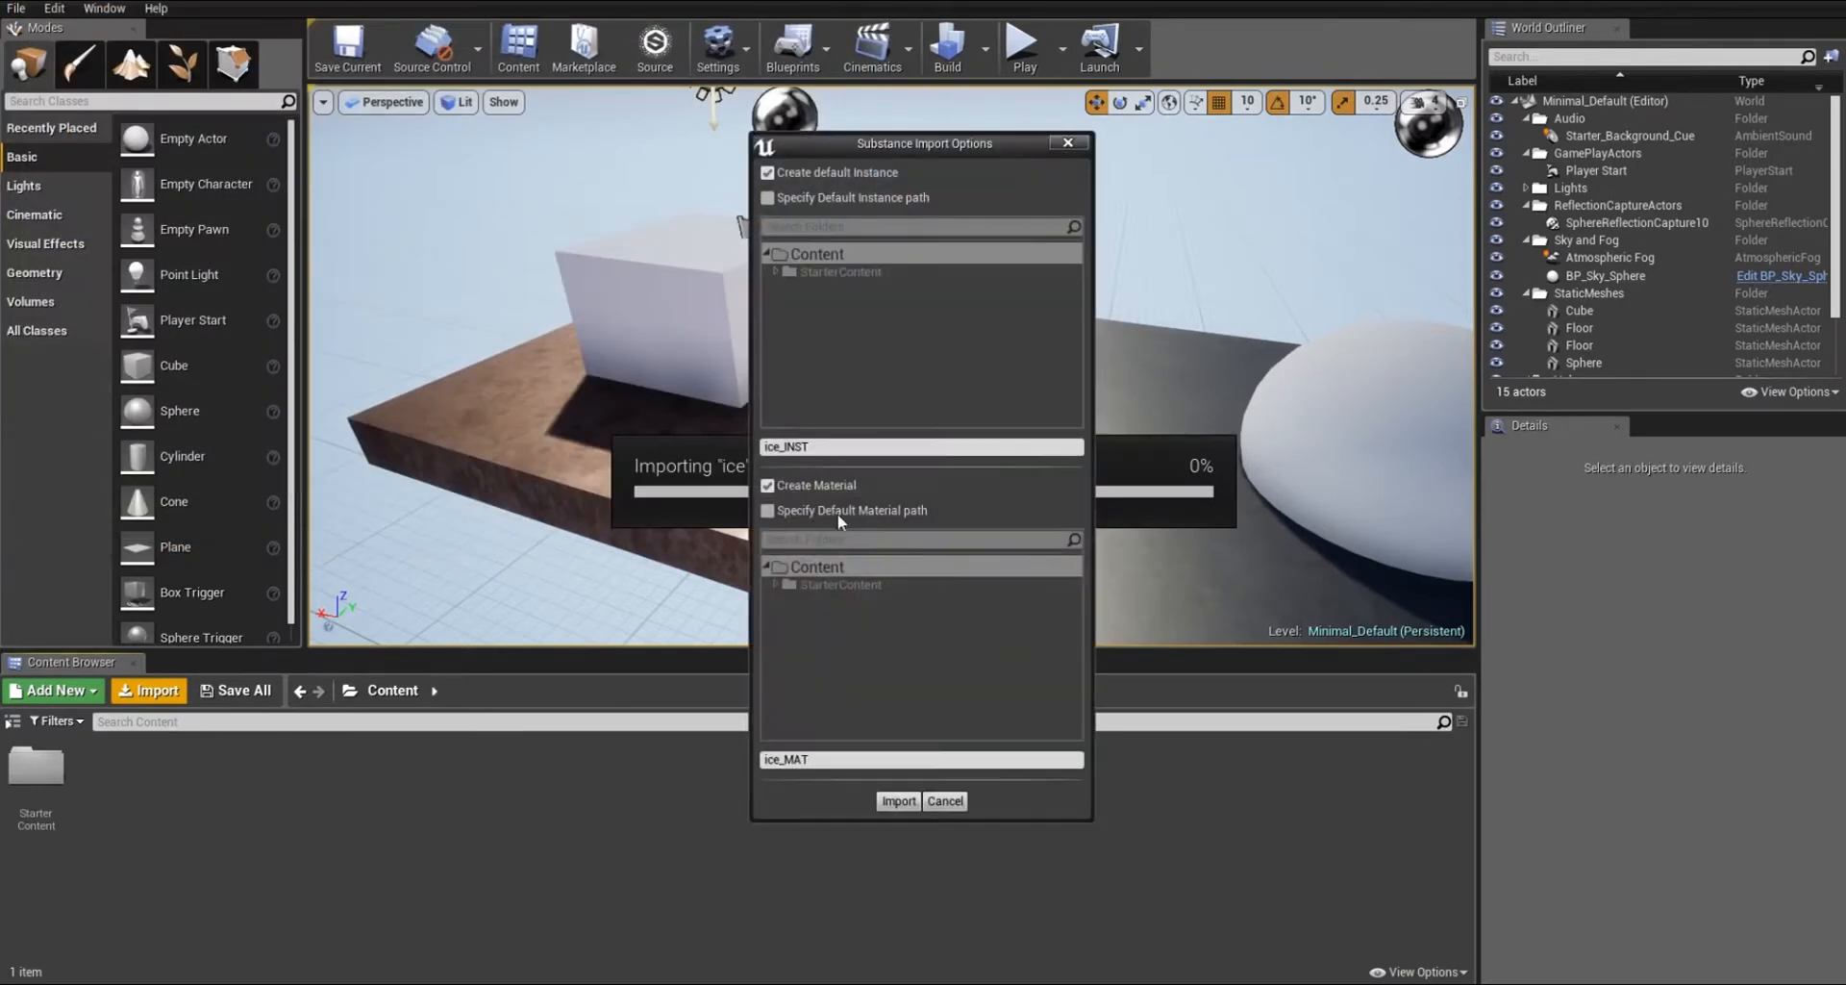
left_click(767, 485)
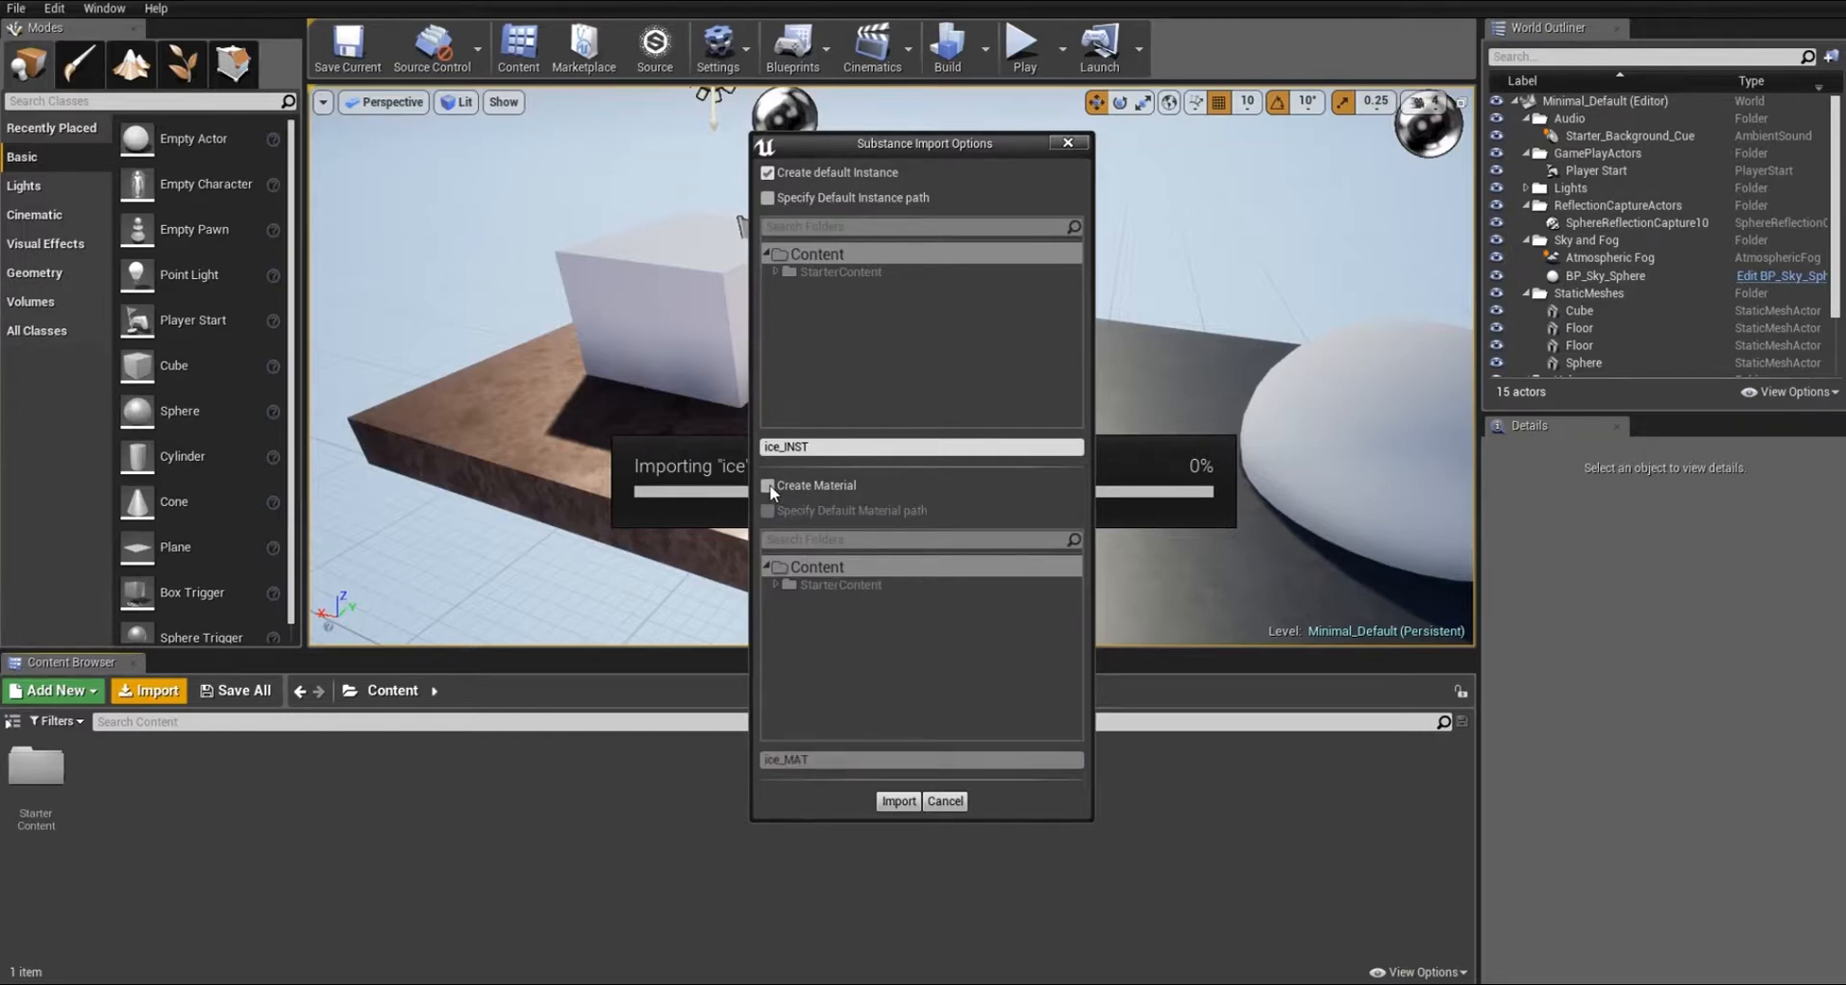
left_click(899, 802)
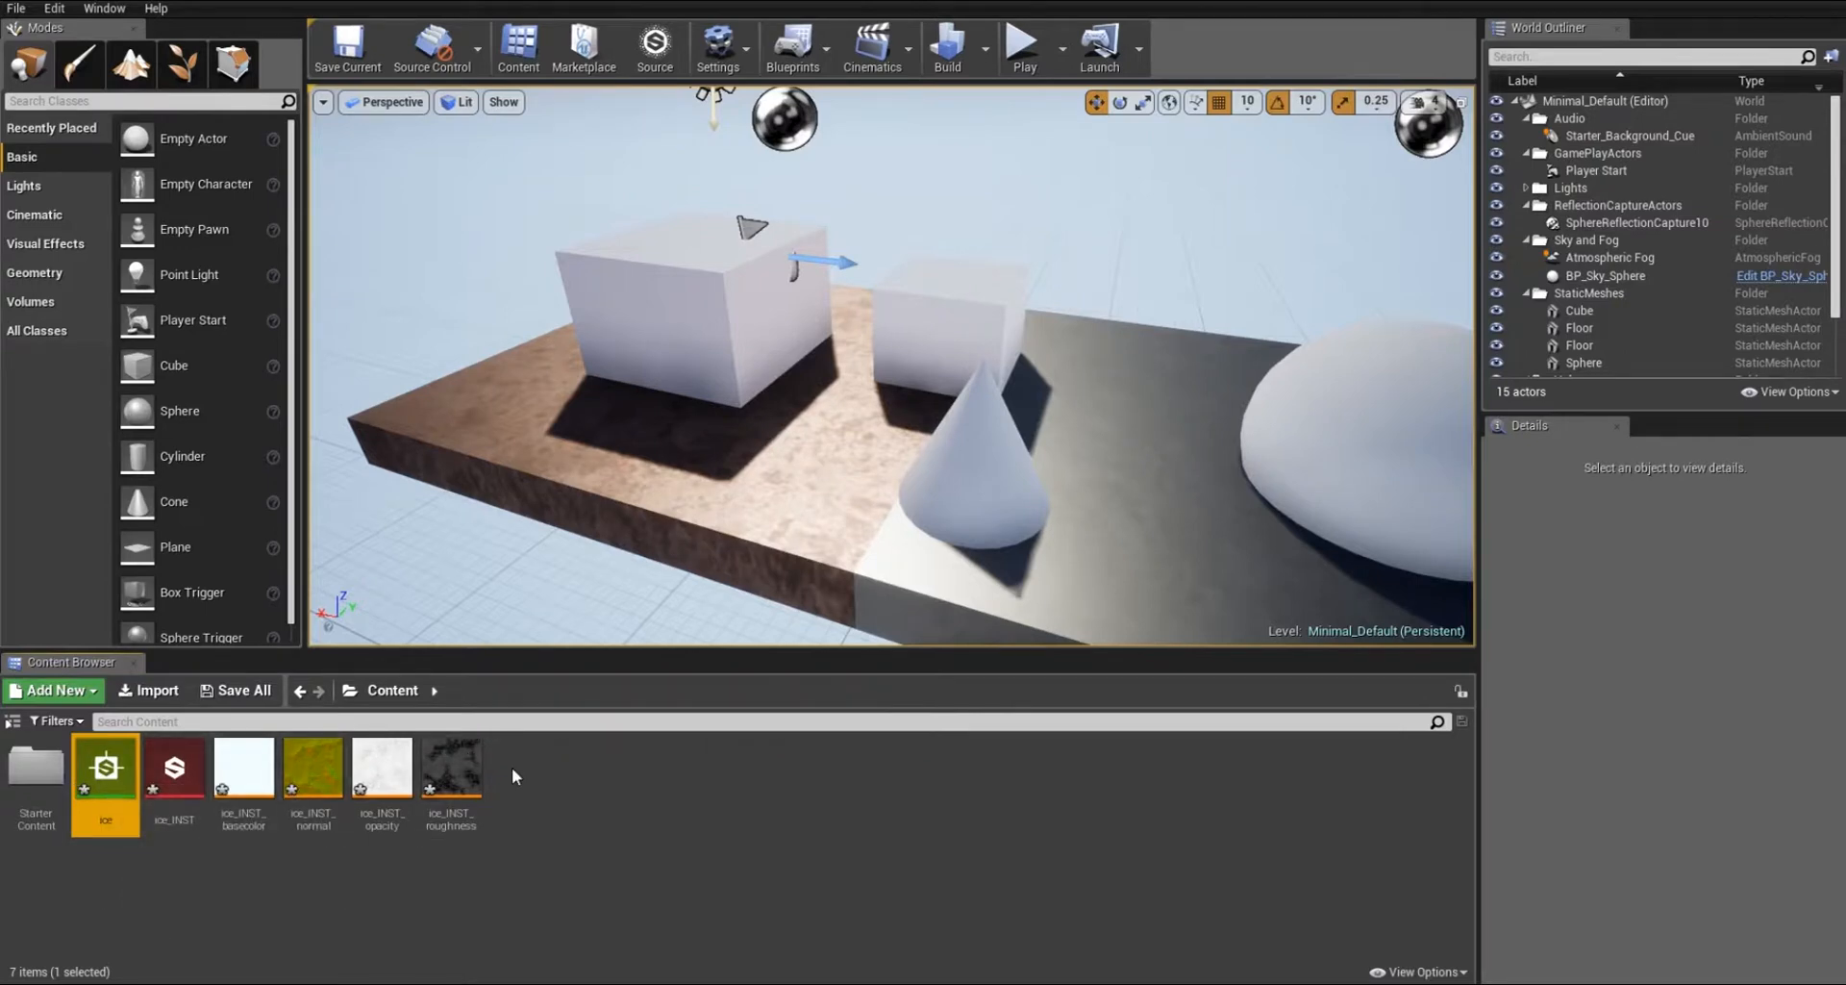
Create a new material named iceMat in the Content folder and open it for editing.
right_click(643, 785)
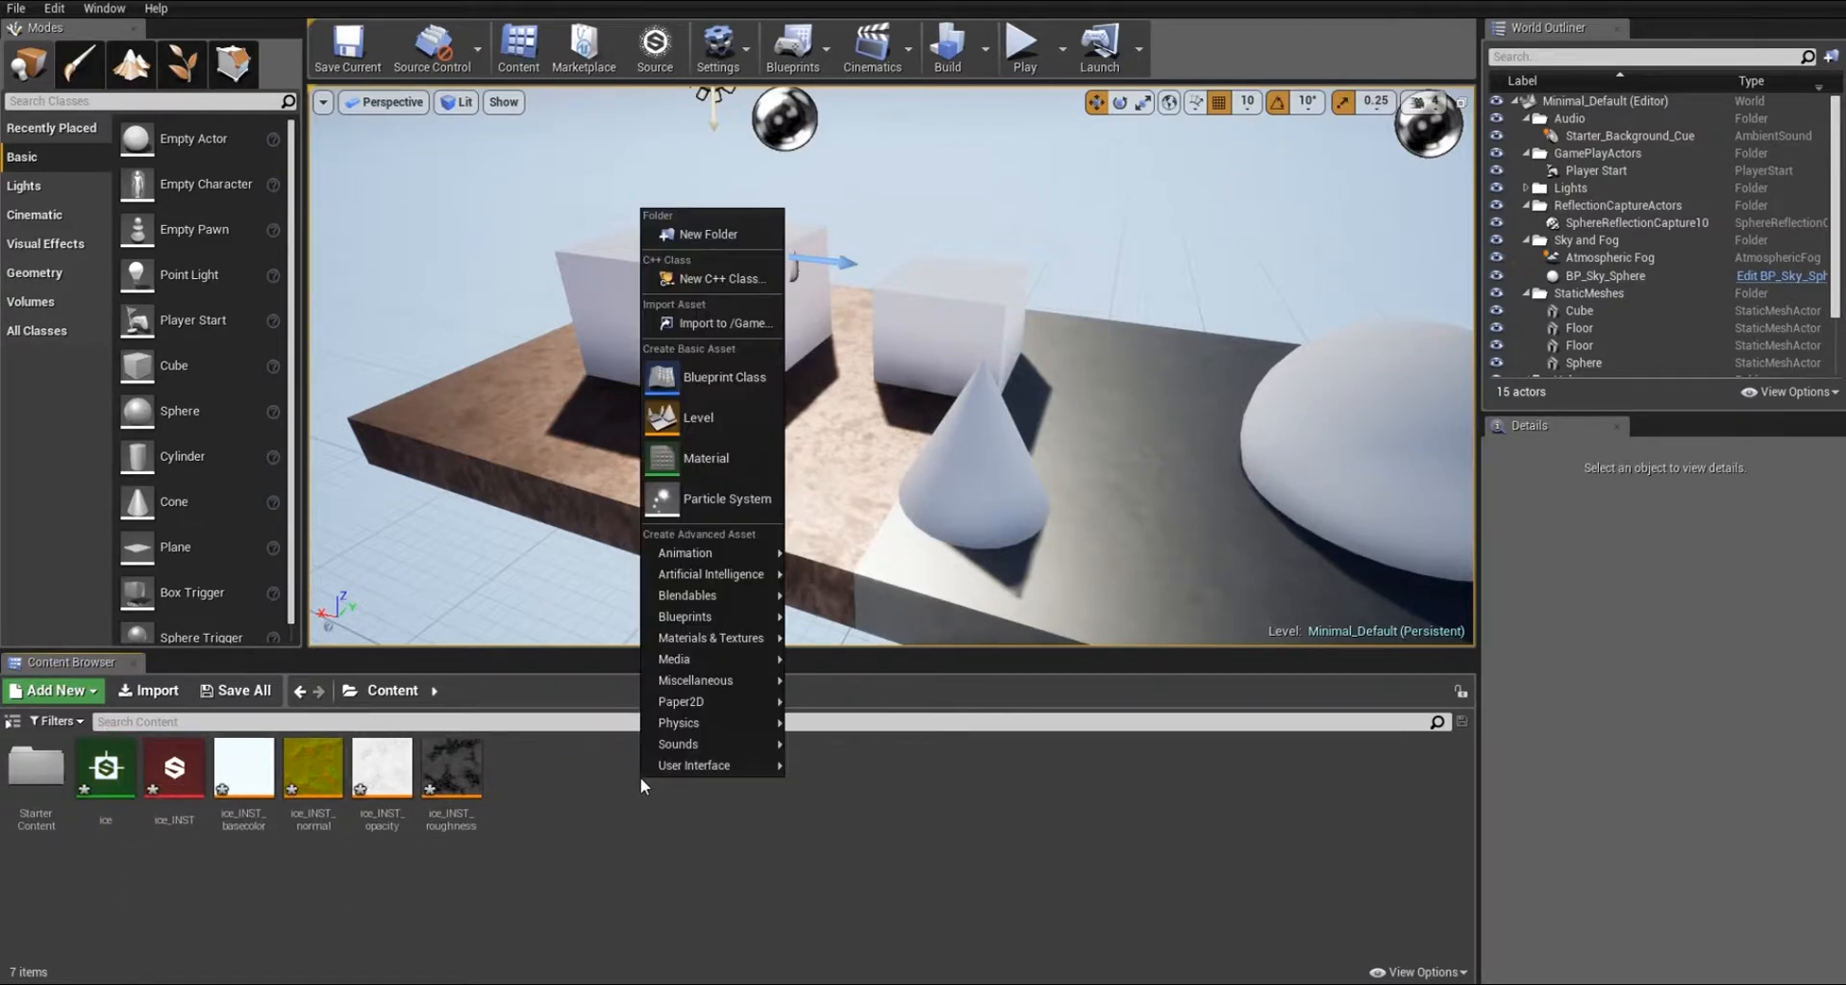
left_click(695, 457)
type("iceMat")
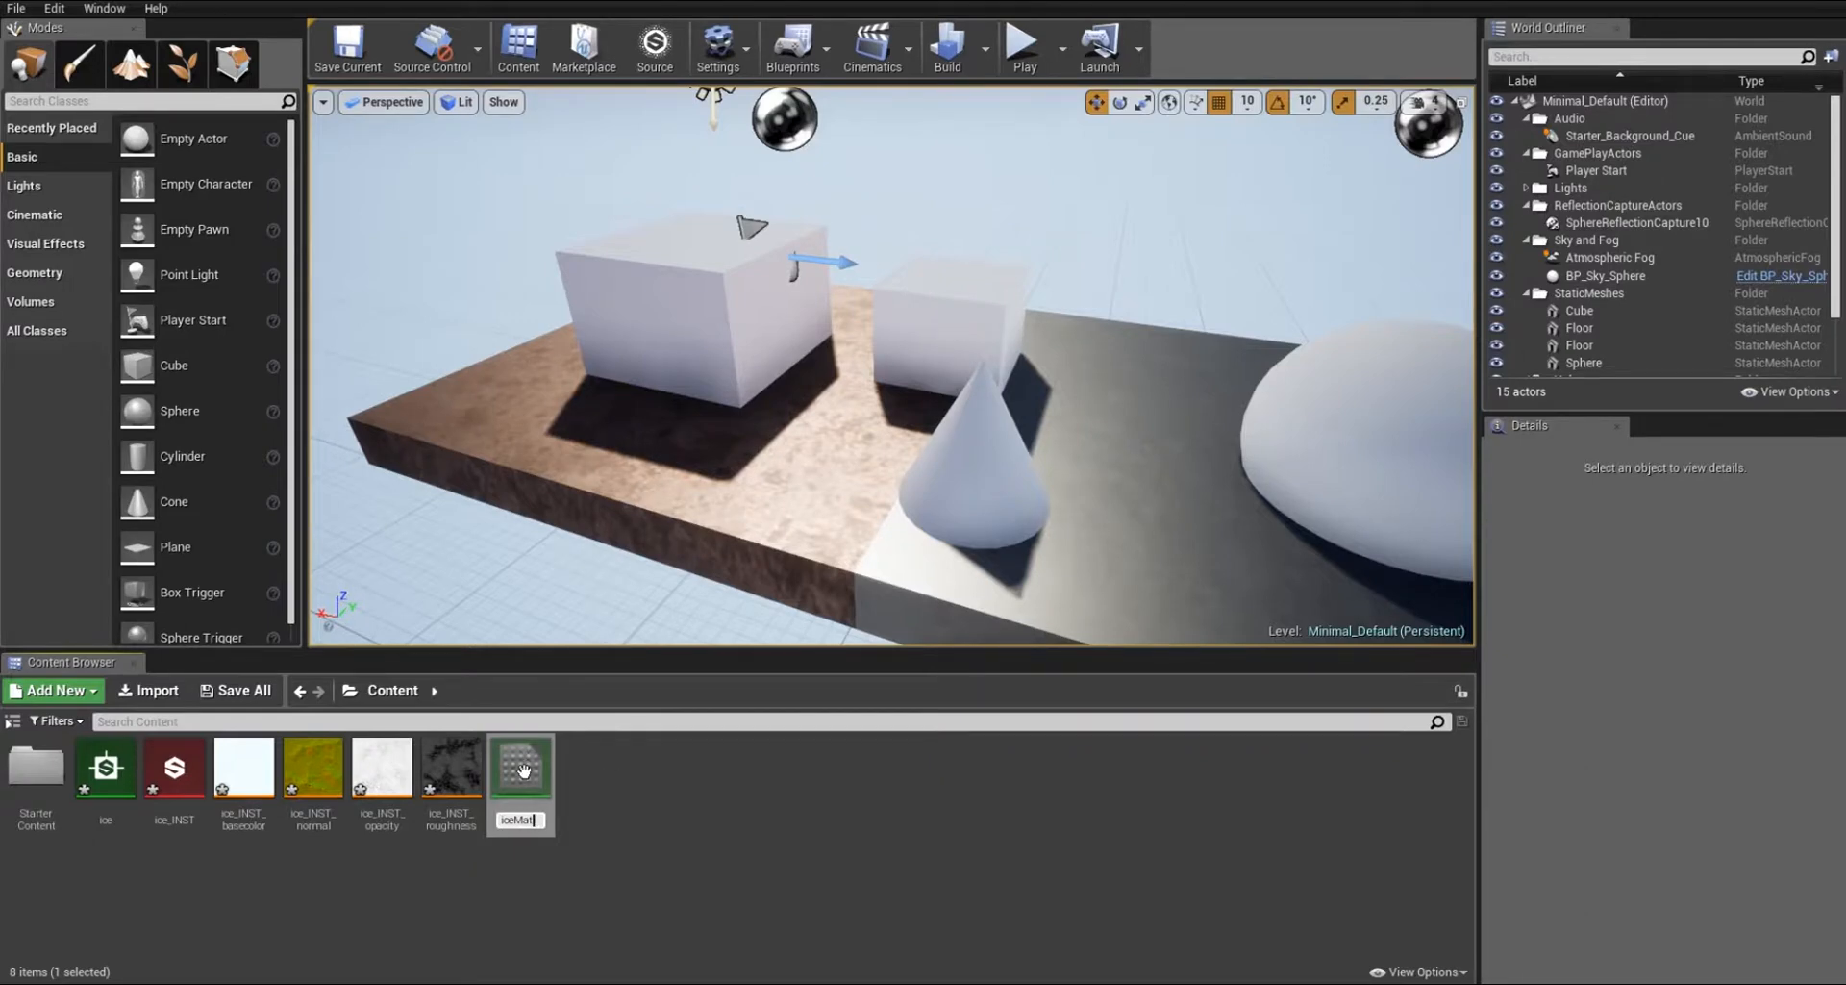
key("Return")
double_click(524, 770)
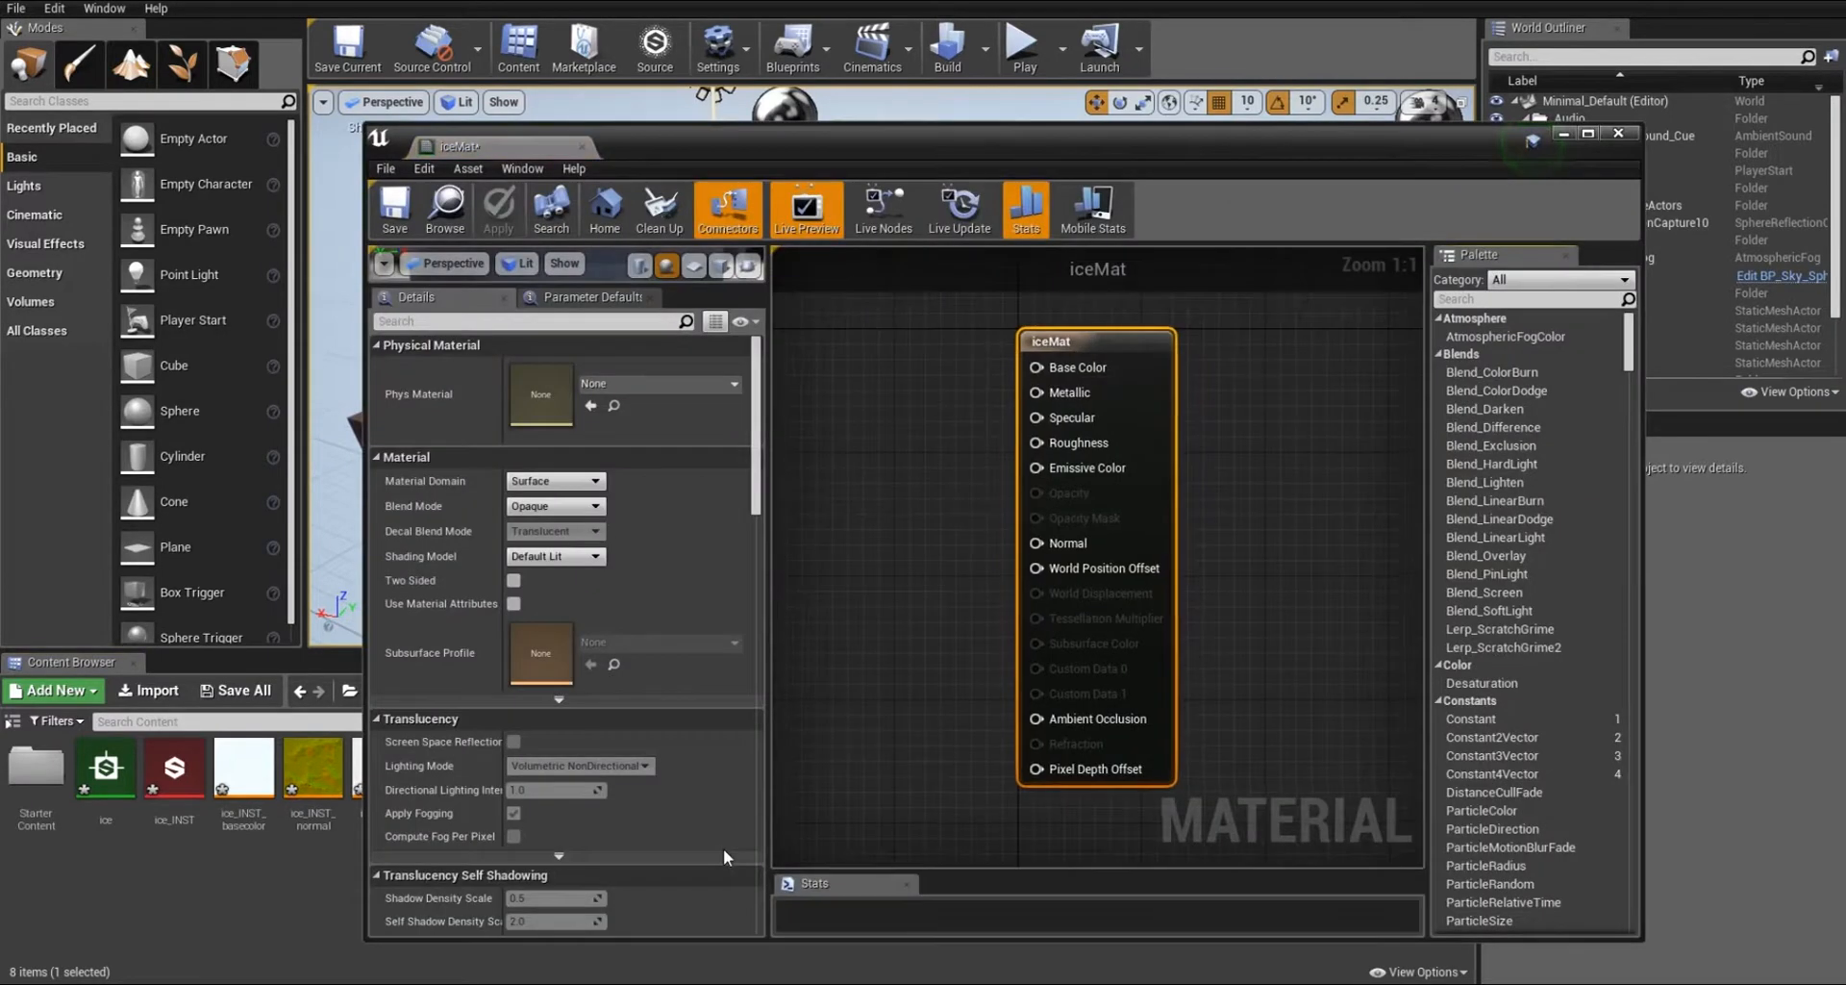
Set iceMat's blend mode to Translucent and its translucency lighting mode to Surface TranslucencyVolume.
right_click_drag(911, 469, 1171, 449)
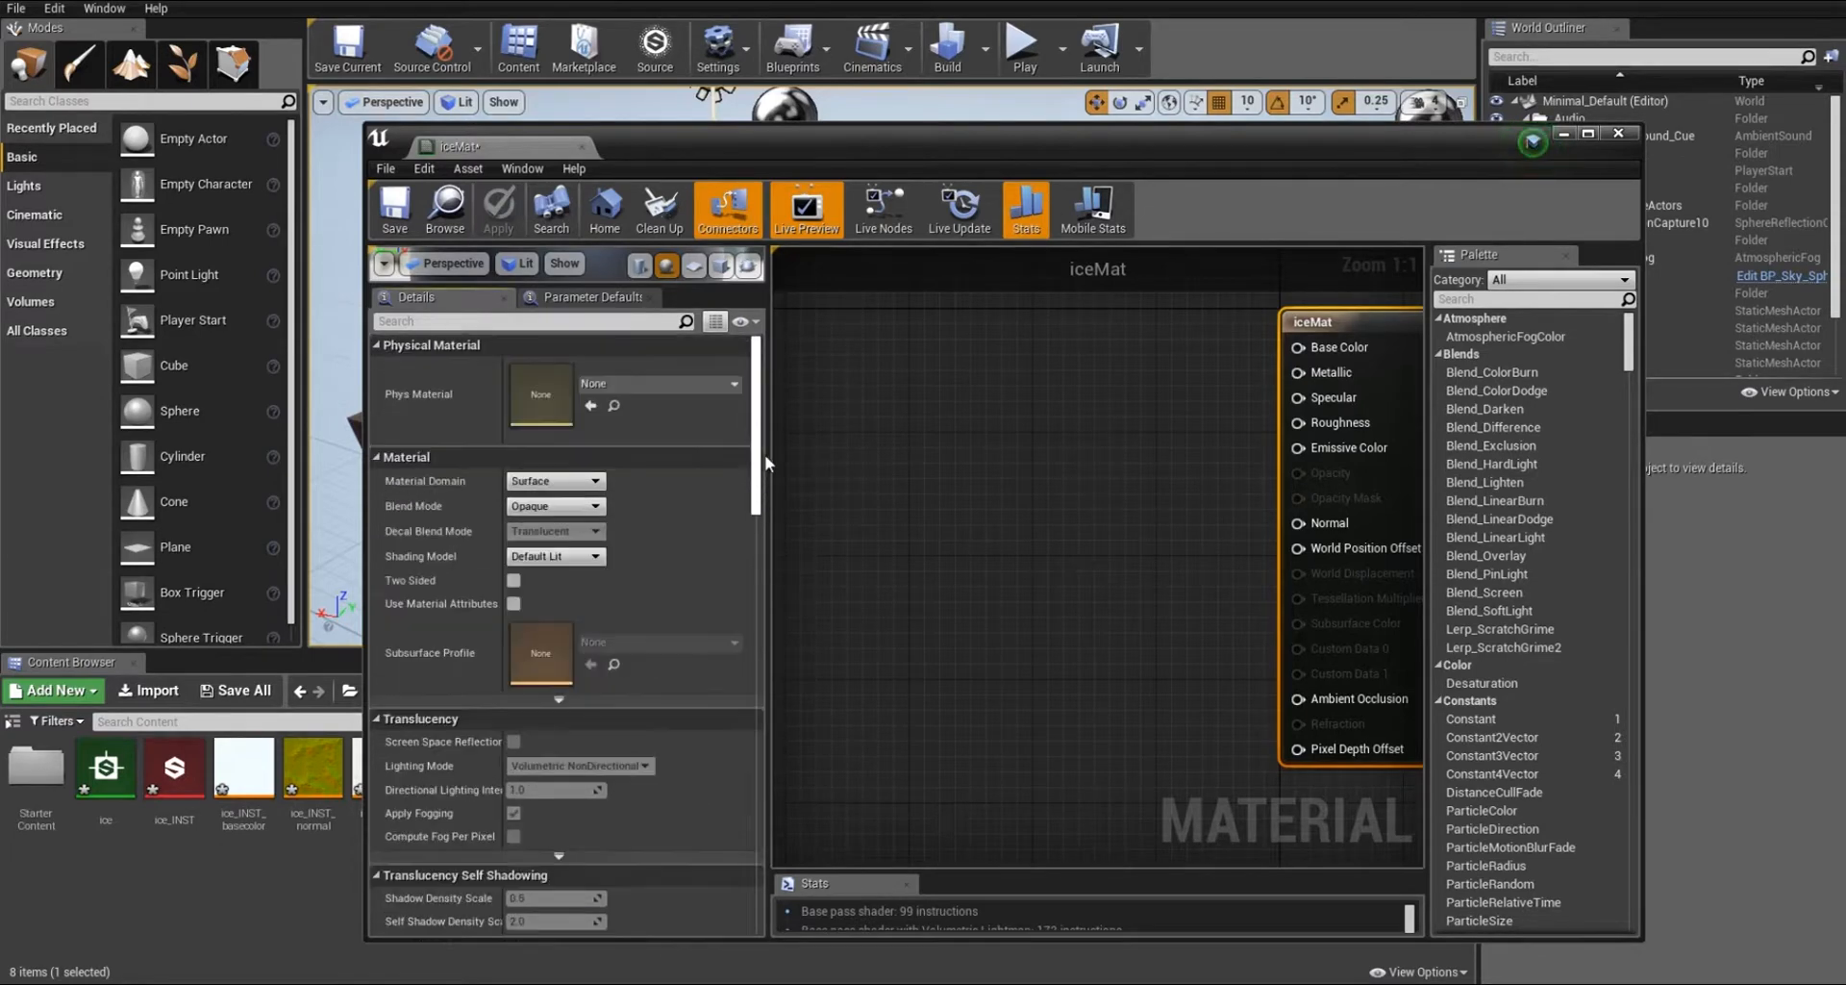
left_click(596, 508)
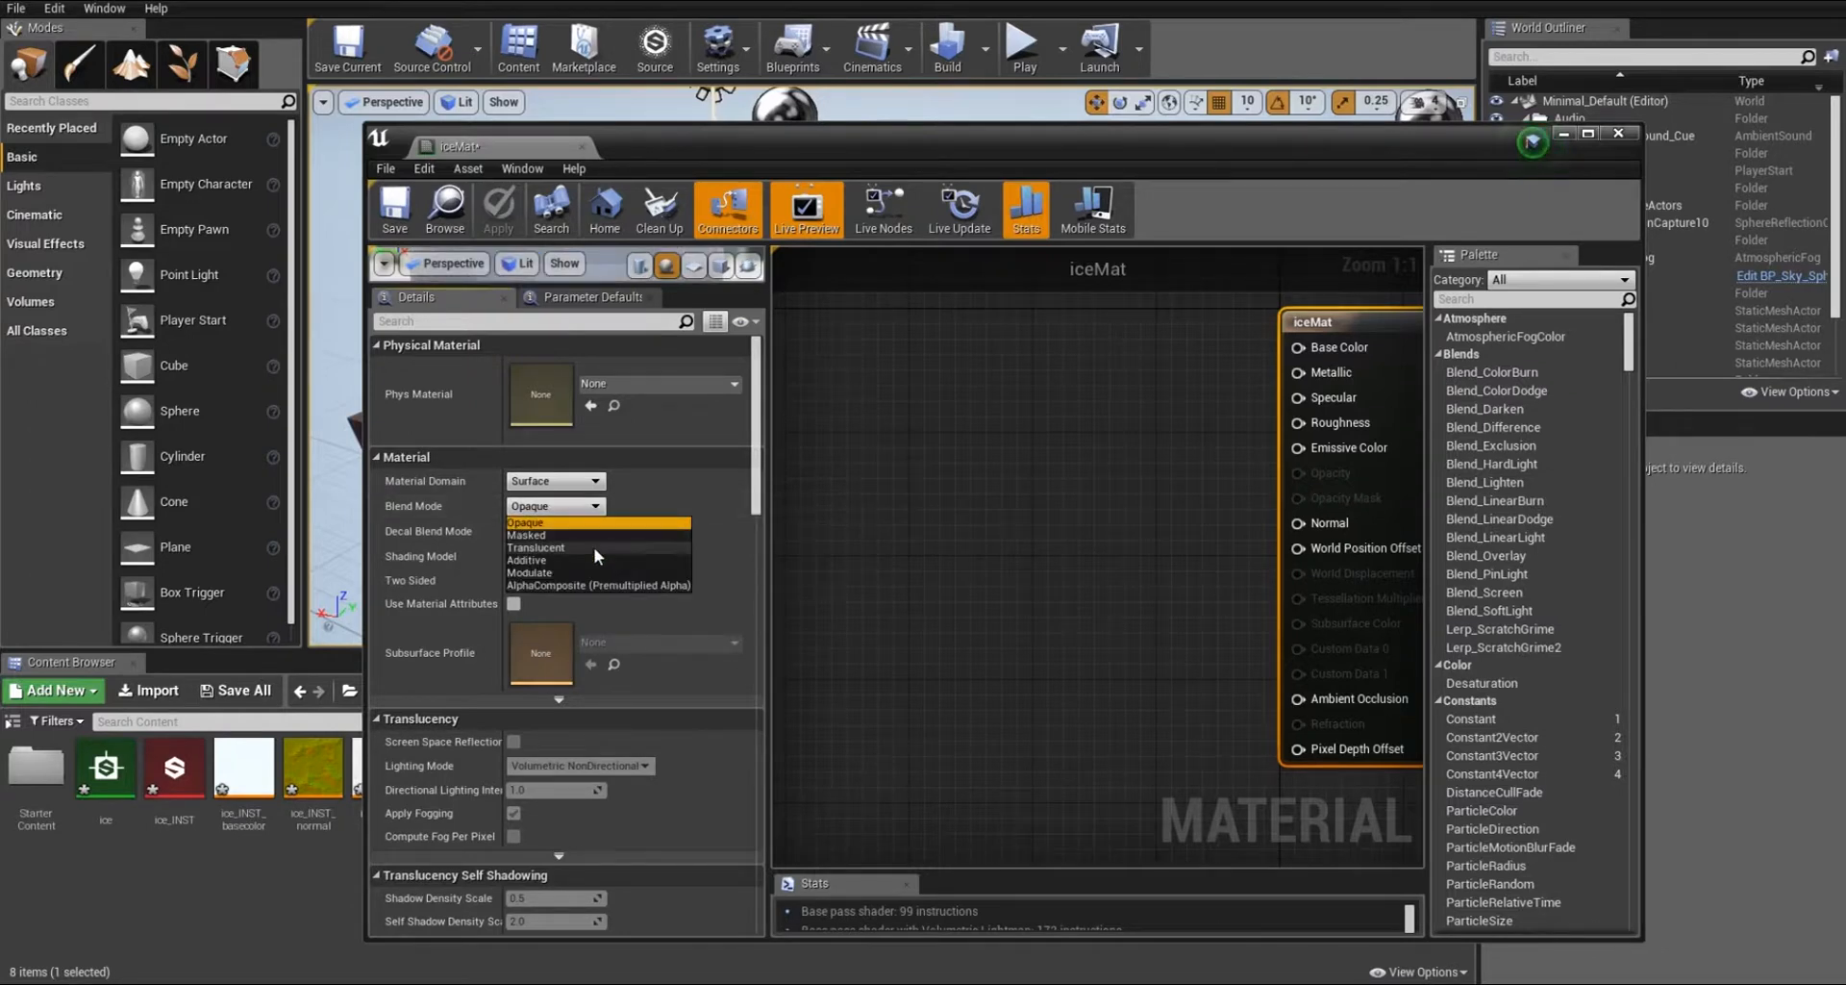
left_click(593, 546)
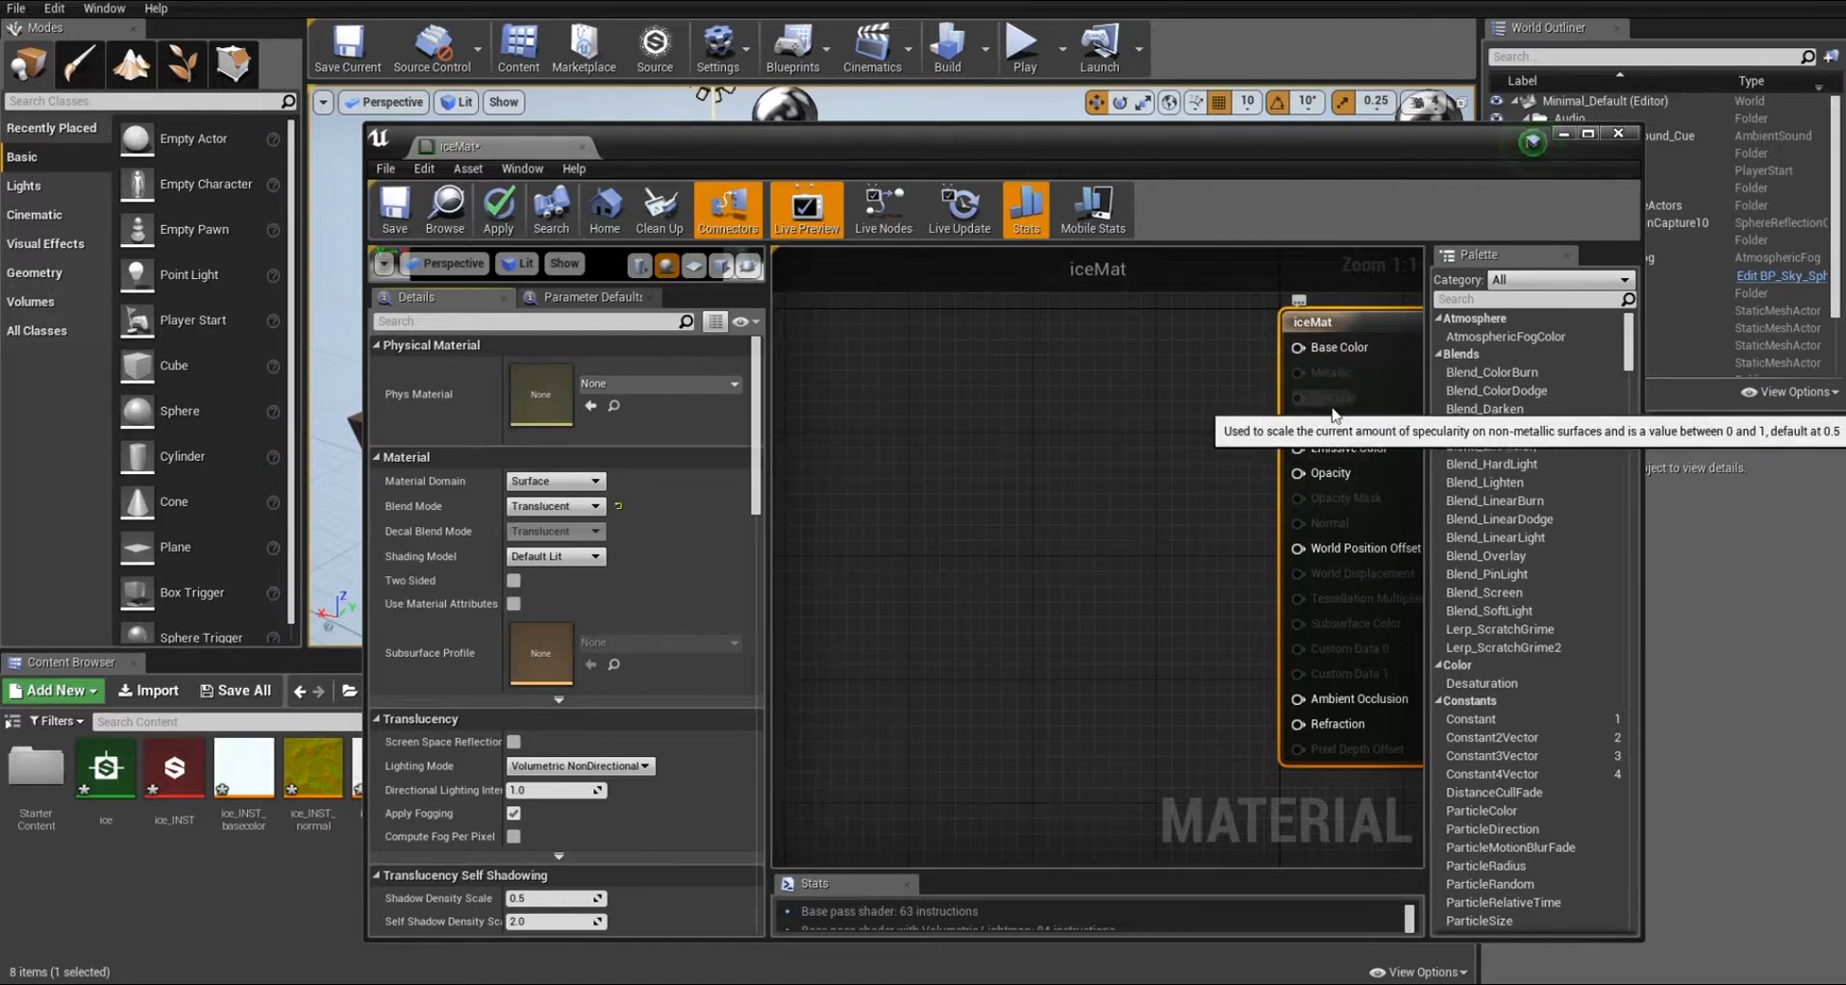
left_click(643, 766)
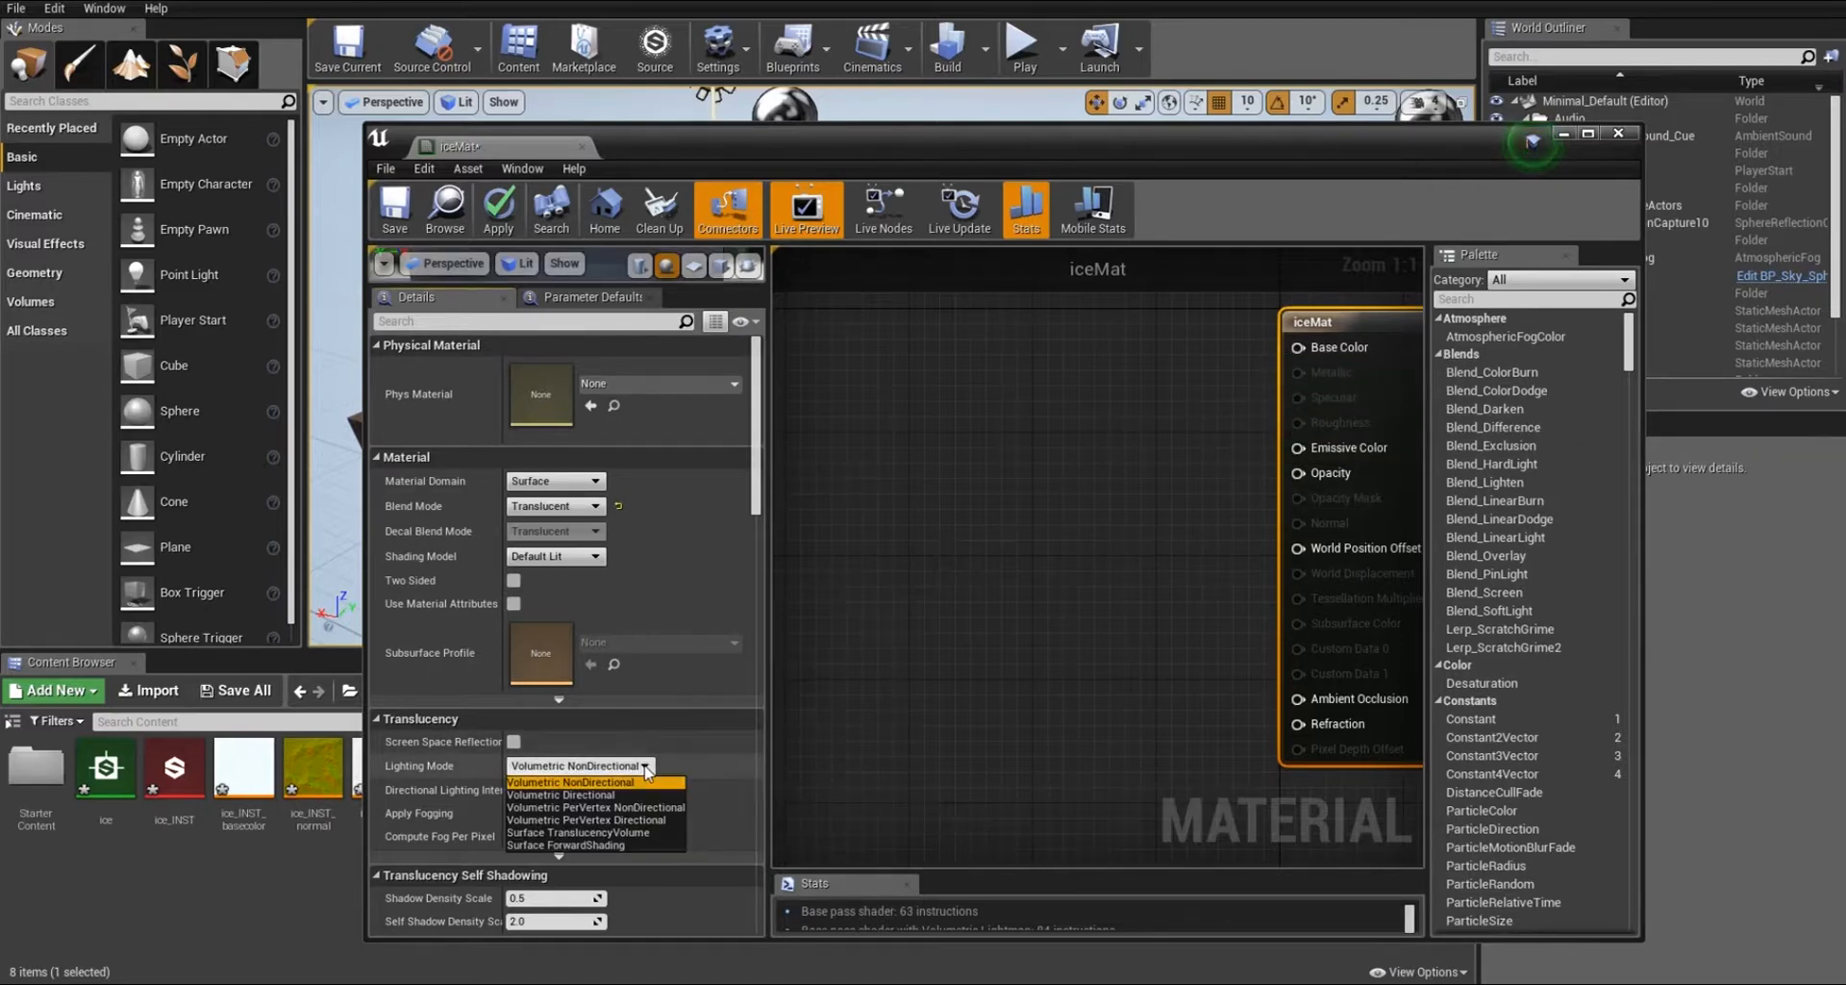
left_click(647, 831)
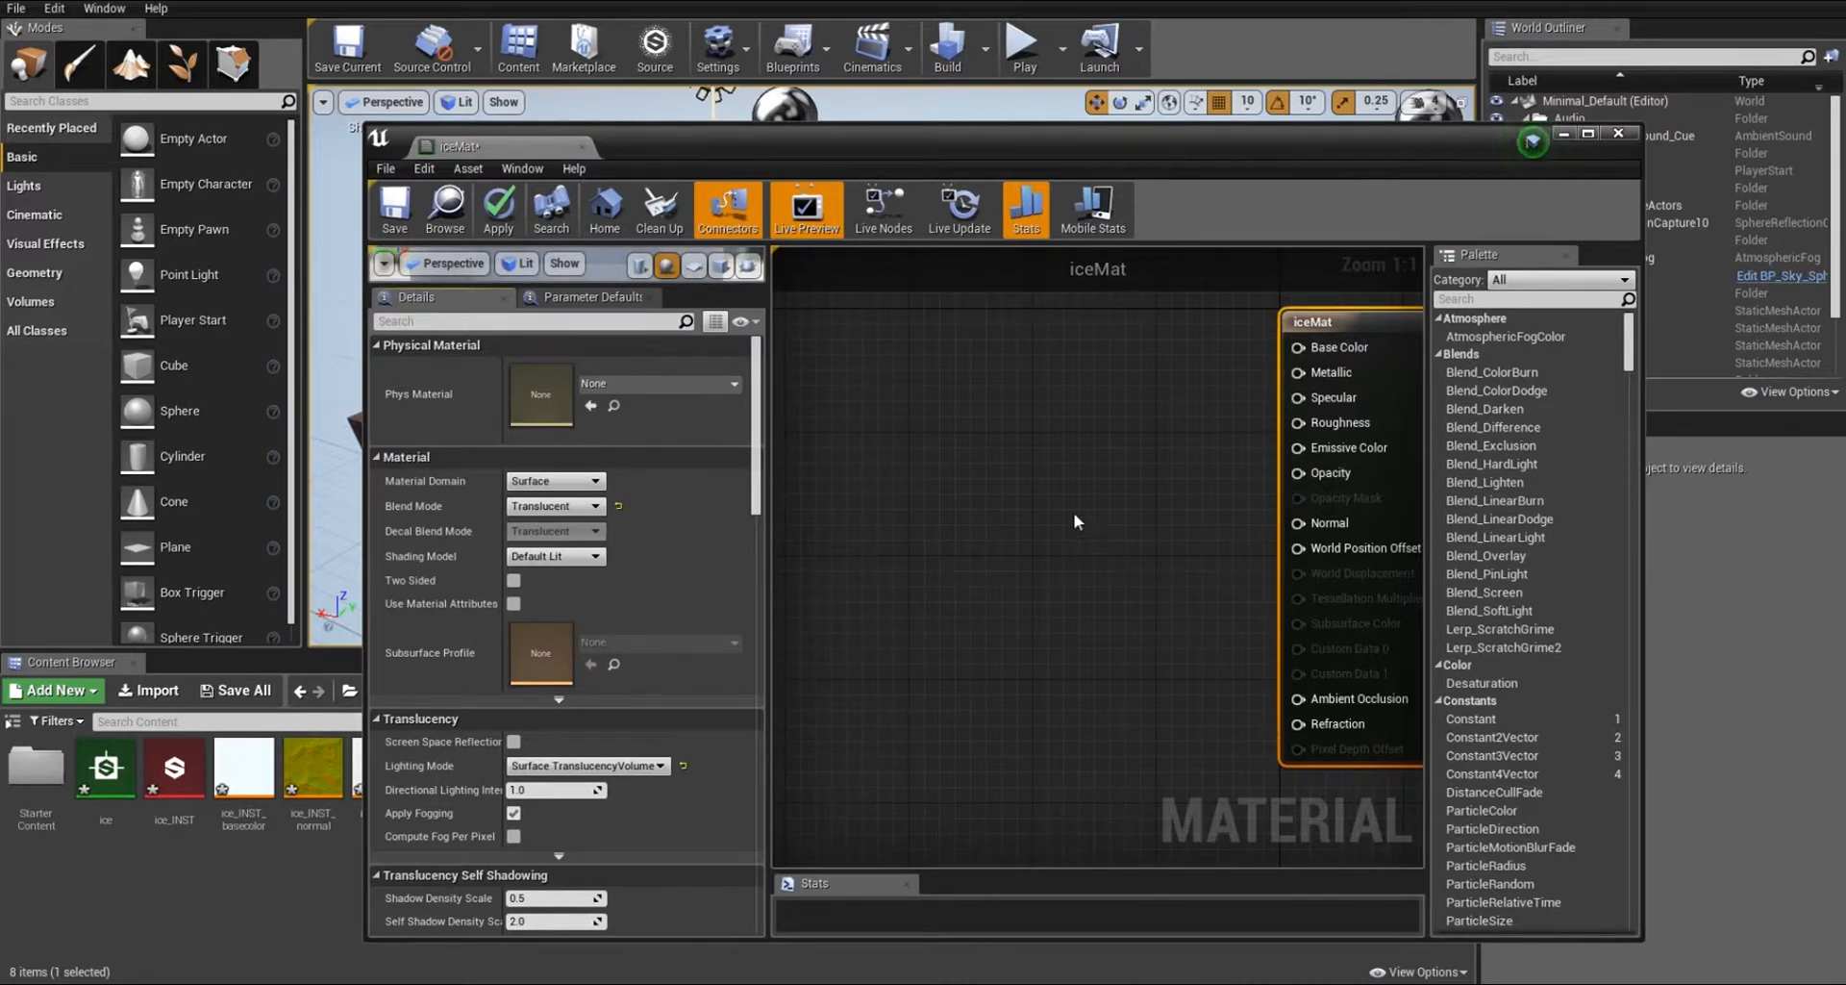
Add a 2D texture sample parameter node to the iceMat graph and paste four copies of it.
right_click(893, 410)
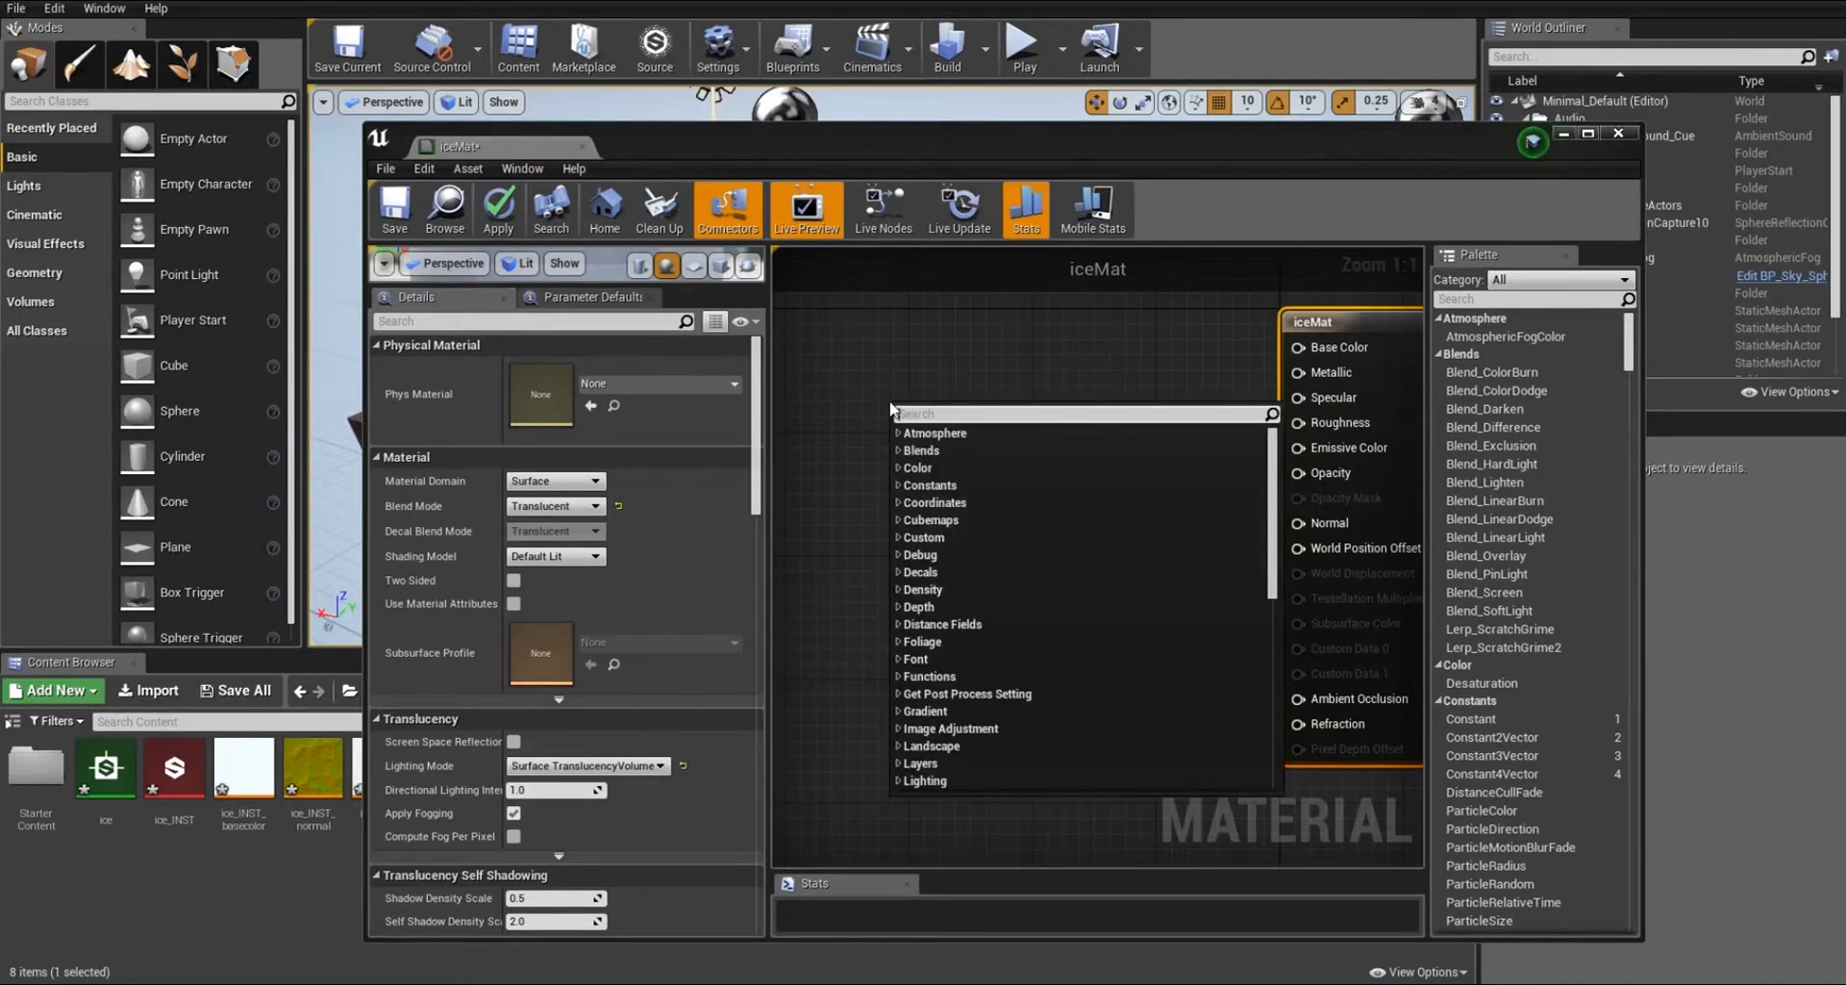
type("textures")
left_click(987, 521)
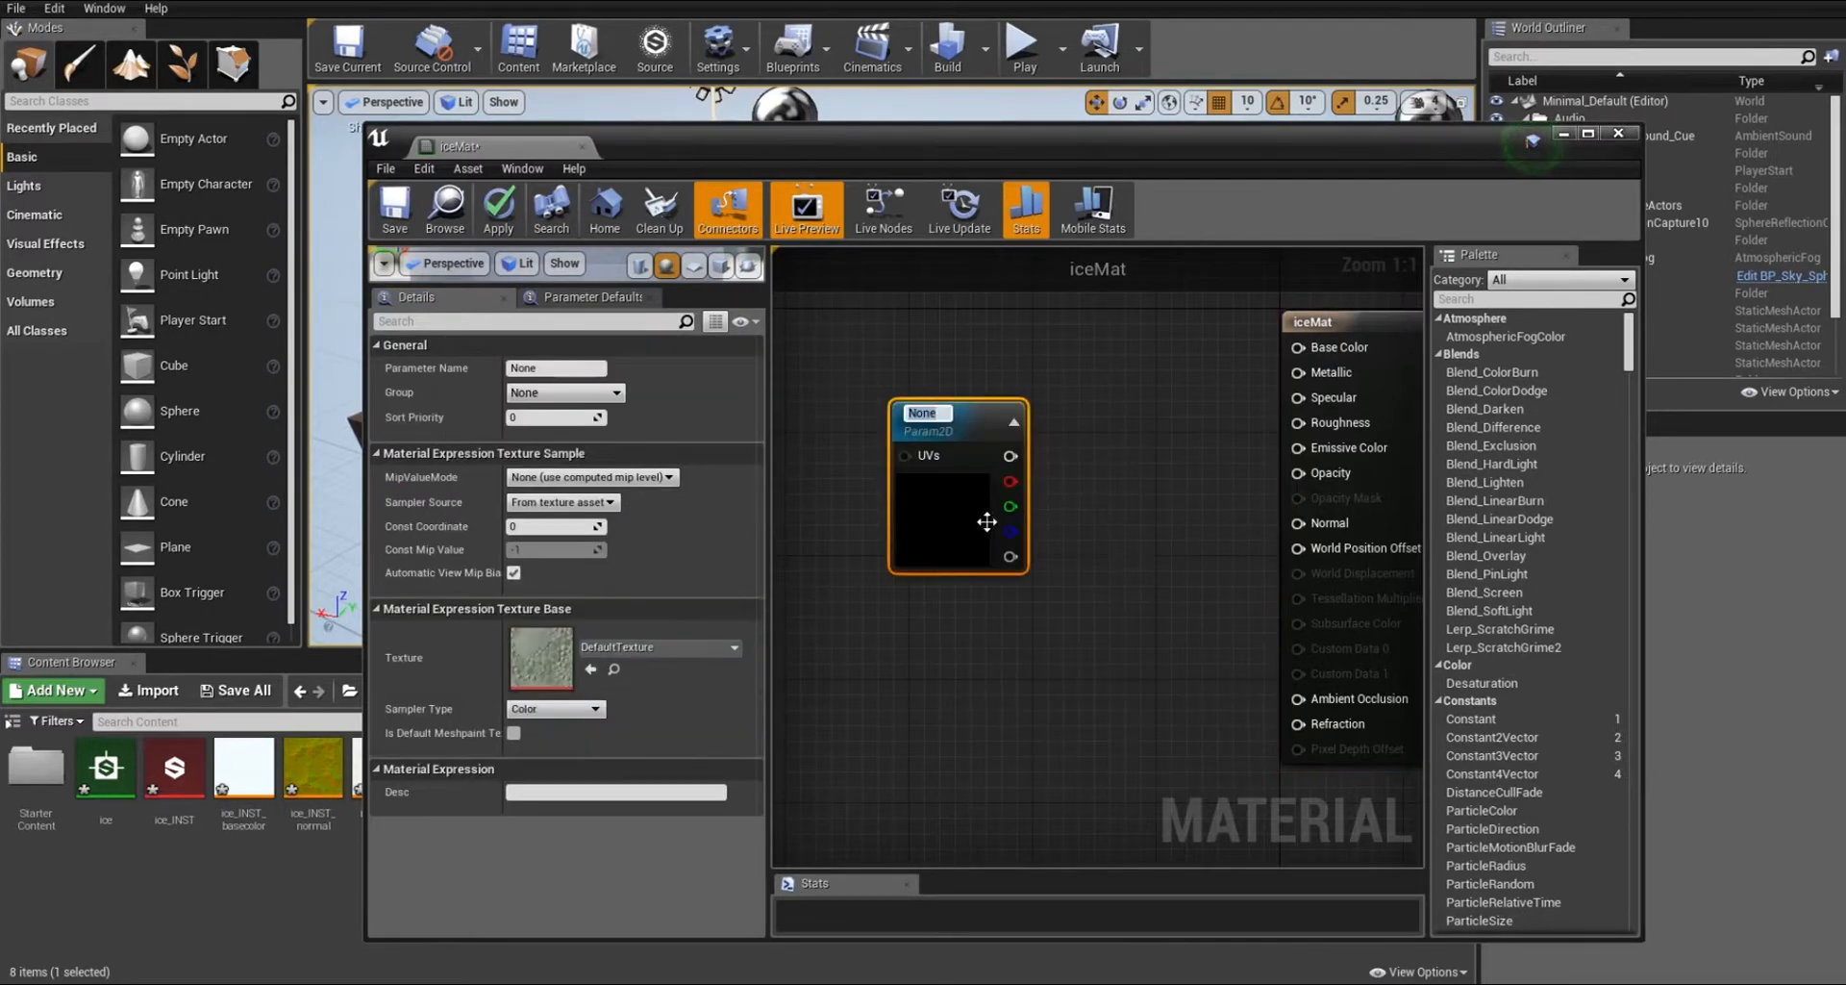
left_click(984, 426)
key("ctrl+c")
key("ctrl+v")
key("ctrl+v")
key("ctrl+v")
key("ctrl+v")
Spread the four pasted texture parameter nodes apart around the original so that none overlap.
left_click_drag(1215, 513, 1016, 671)
left_click_drag(1208, 514, 1100, 333)
left_click_drag(1221, 514, 1179, 715)
left_click_drag(1221, 509, 1181, 515)
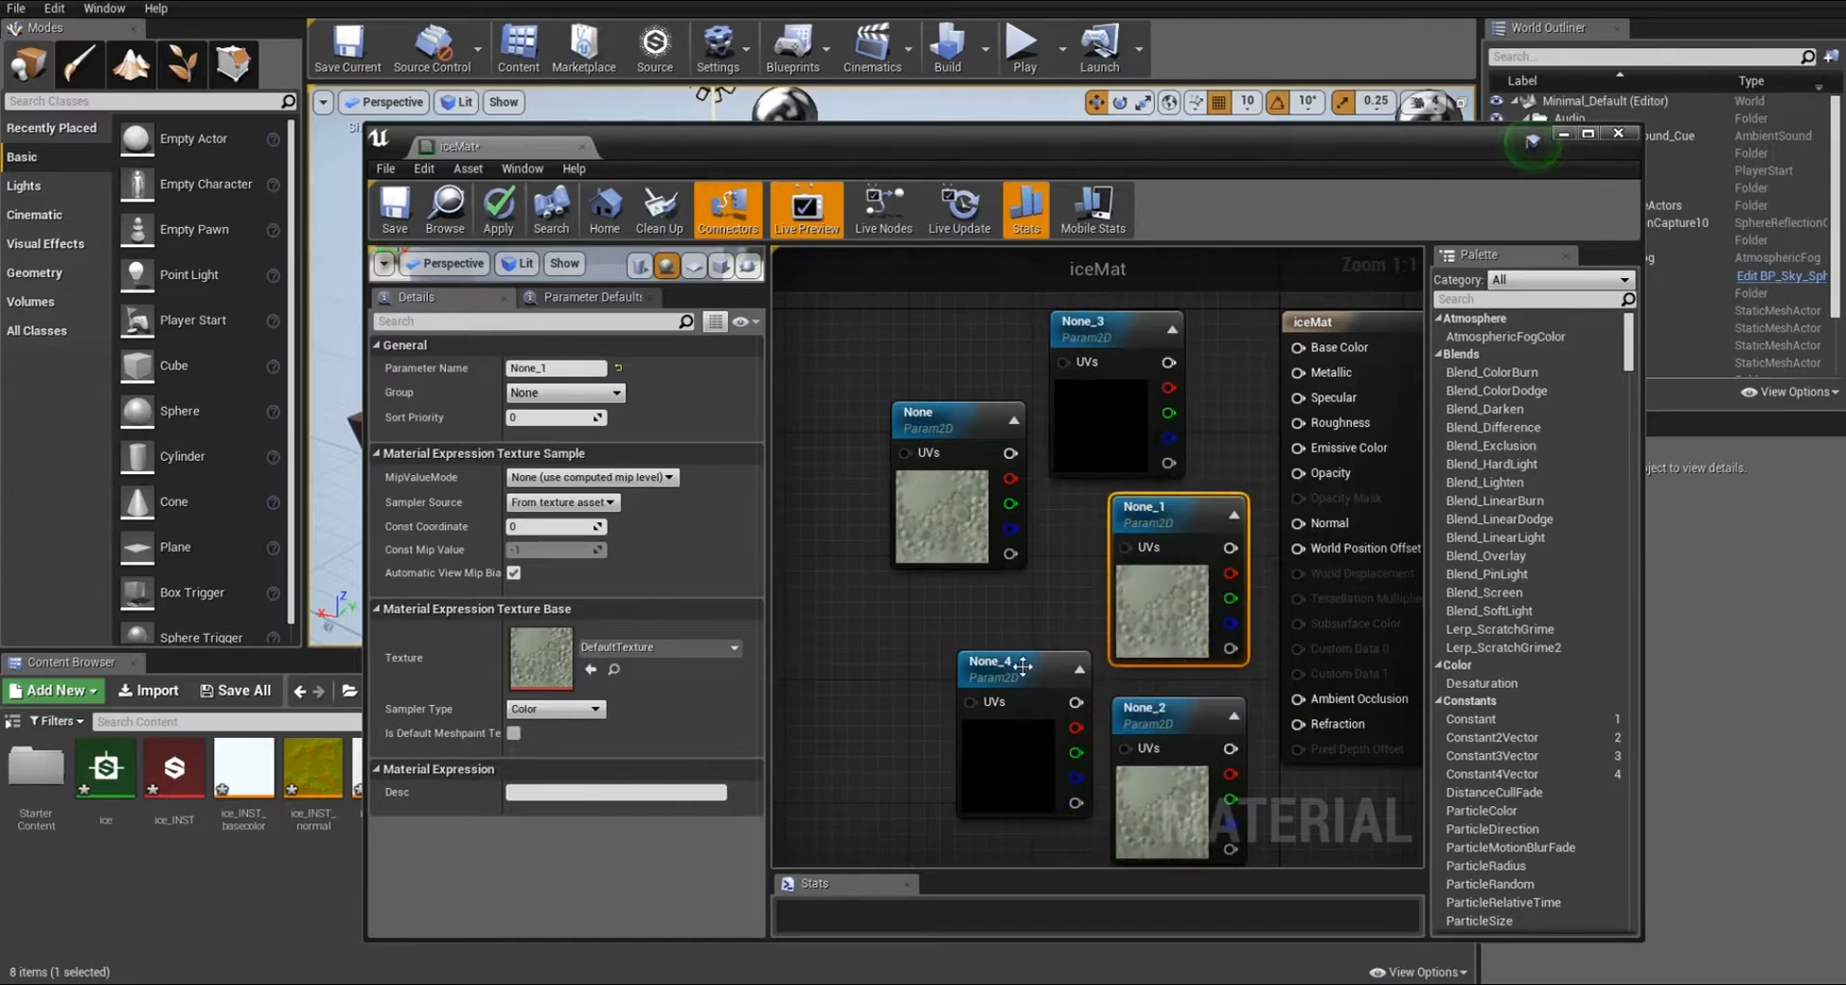
left_click_drag(991, 662, 945, 678)
Assign the ice_INST_basecolor texture to the original texture parameter and name the parameter color.
left_click(914, 414)
left_click(731, 646)
type("ic")
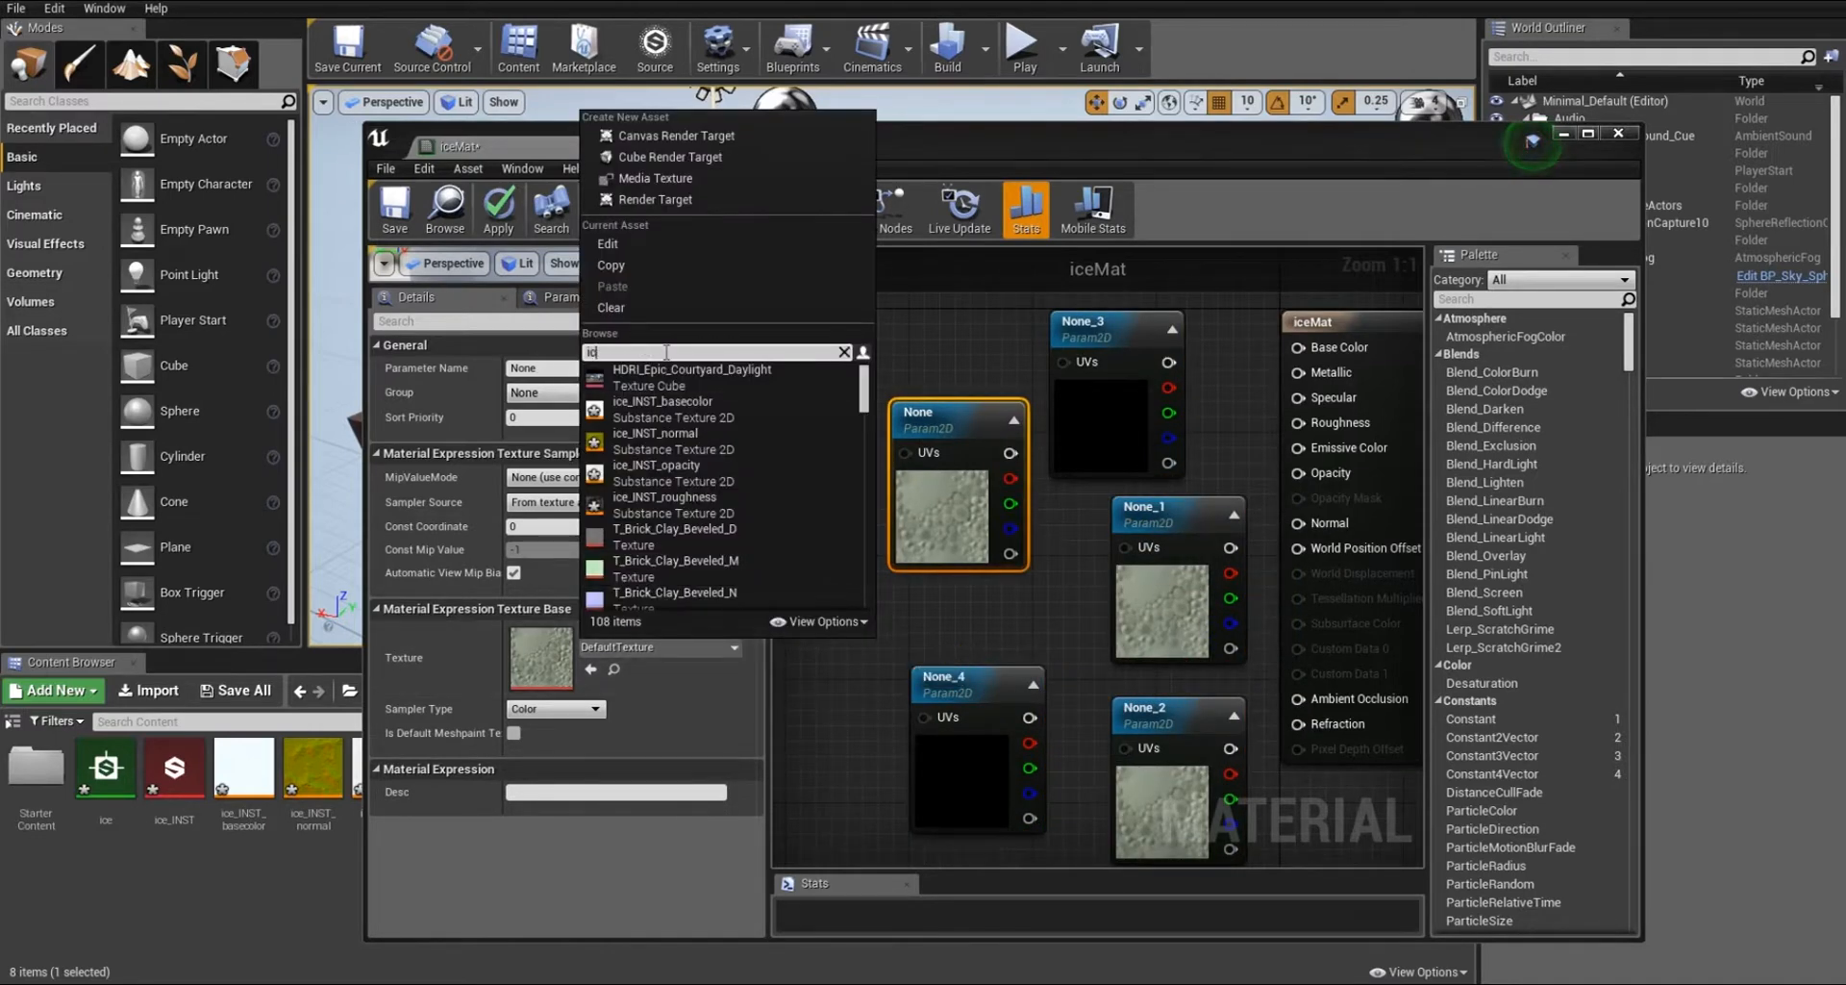
type("e")
left_click(655, 371)
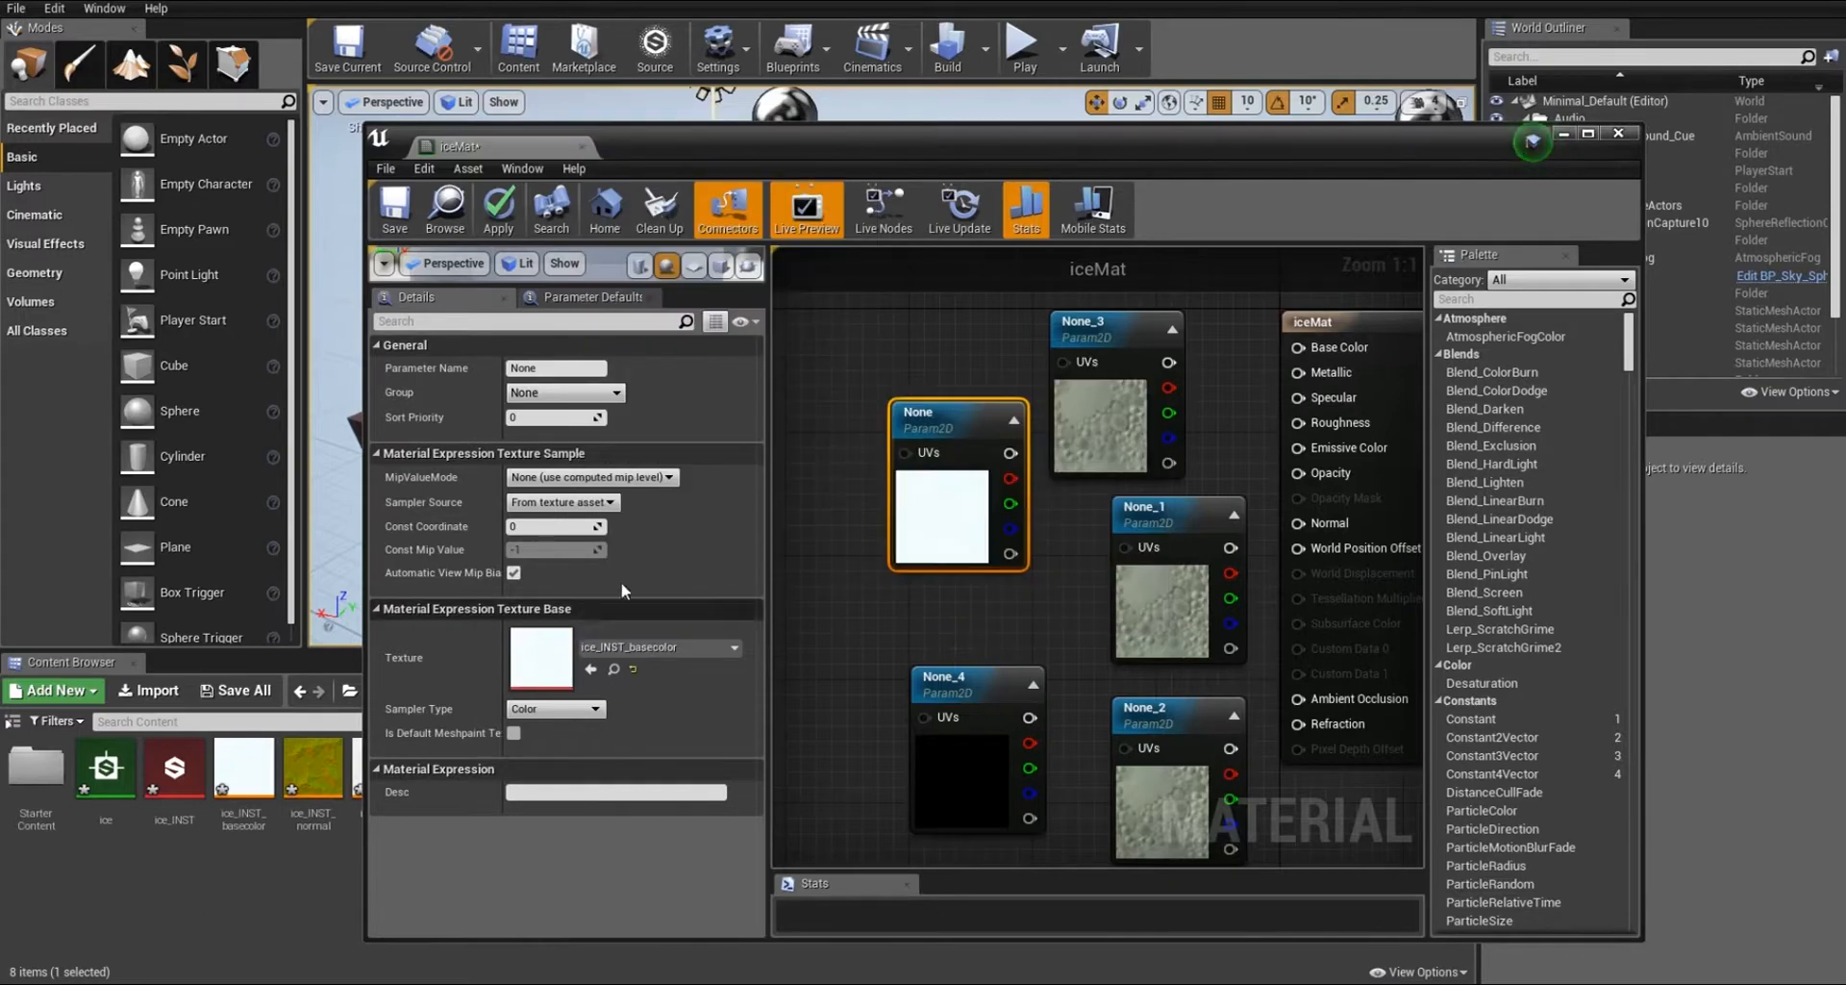
left_click(555, 368)
type("color")
Name the None_3 texture parameter normal and assign it the ice_INST_normal texture.
left_click(1116, 323)
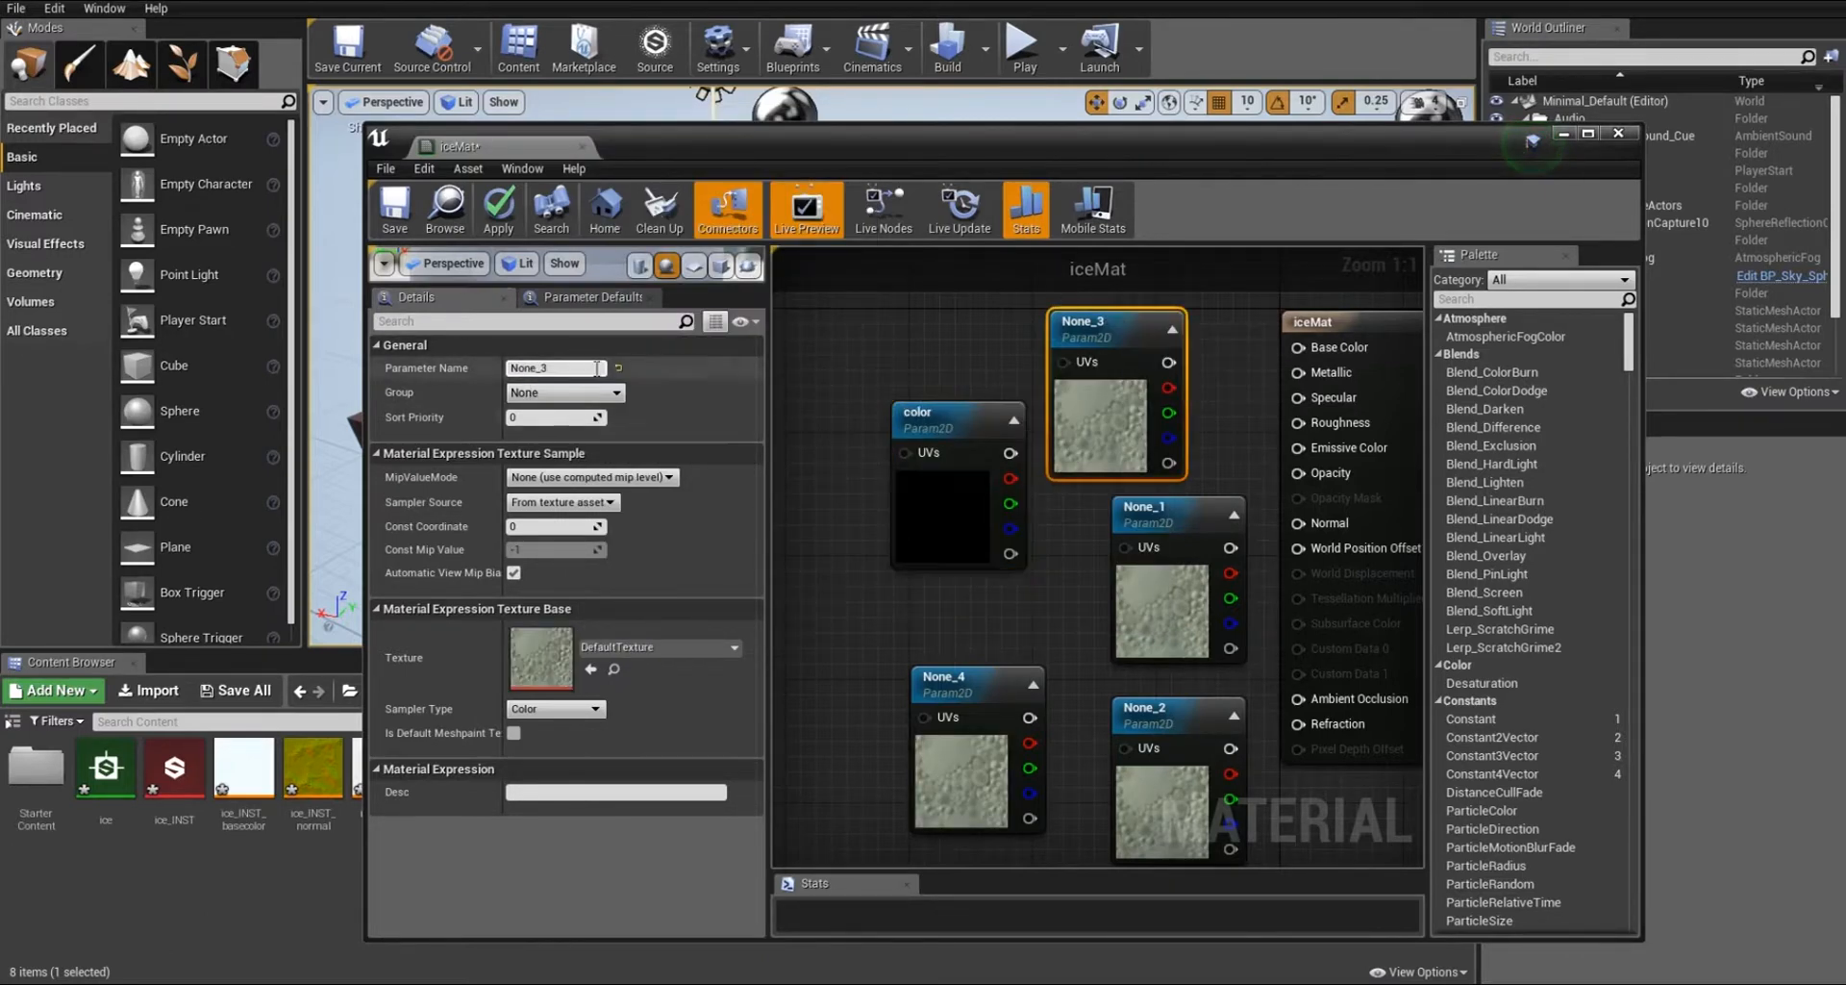
left_click(568, 367)
type("normal")
left_click(659, 646)
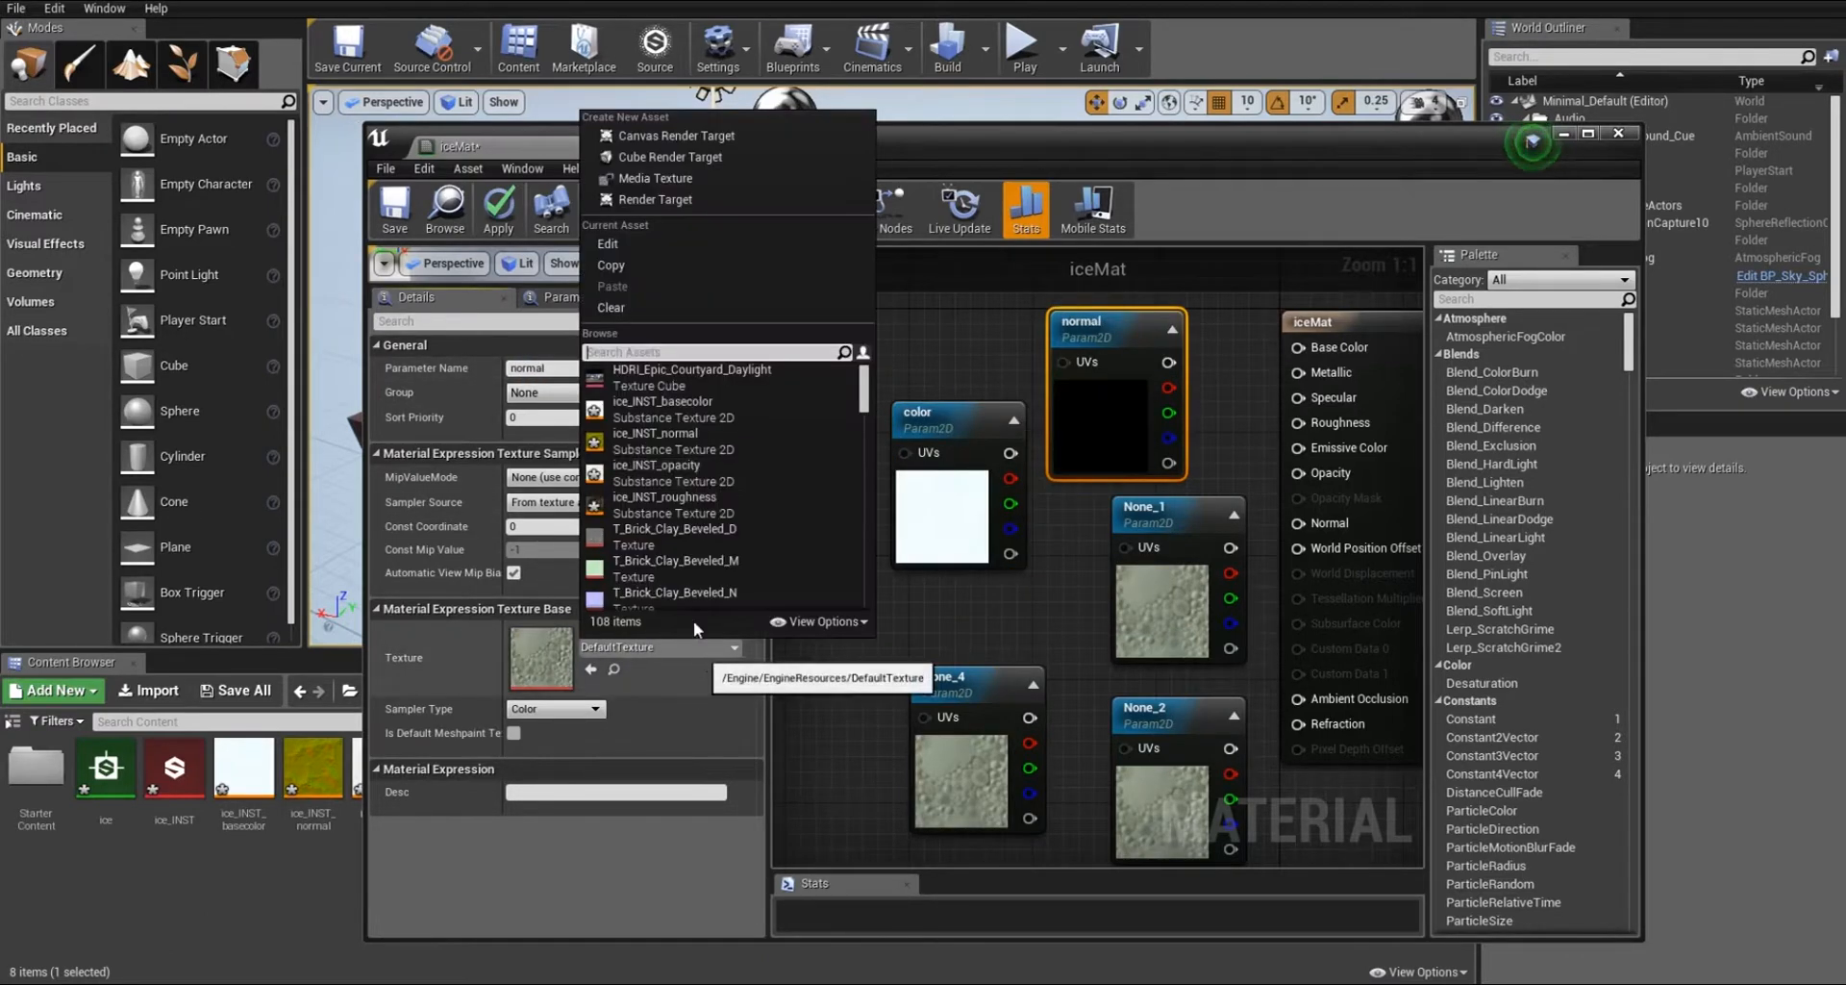
type("ice")
left_click(670, 409)
Assign the ice_INST_opacity texture to the None_1 parameter and name the parameter opacity.
left_click(1167, 517)
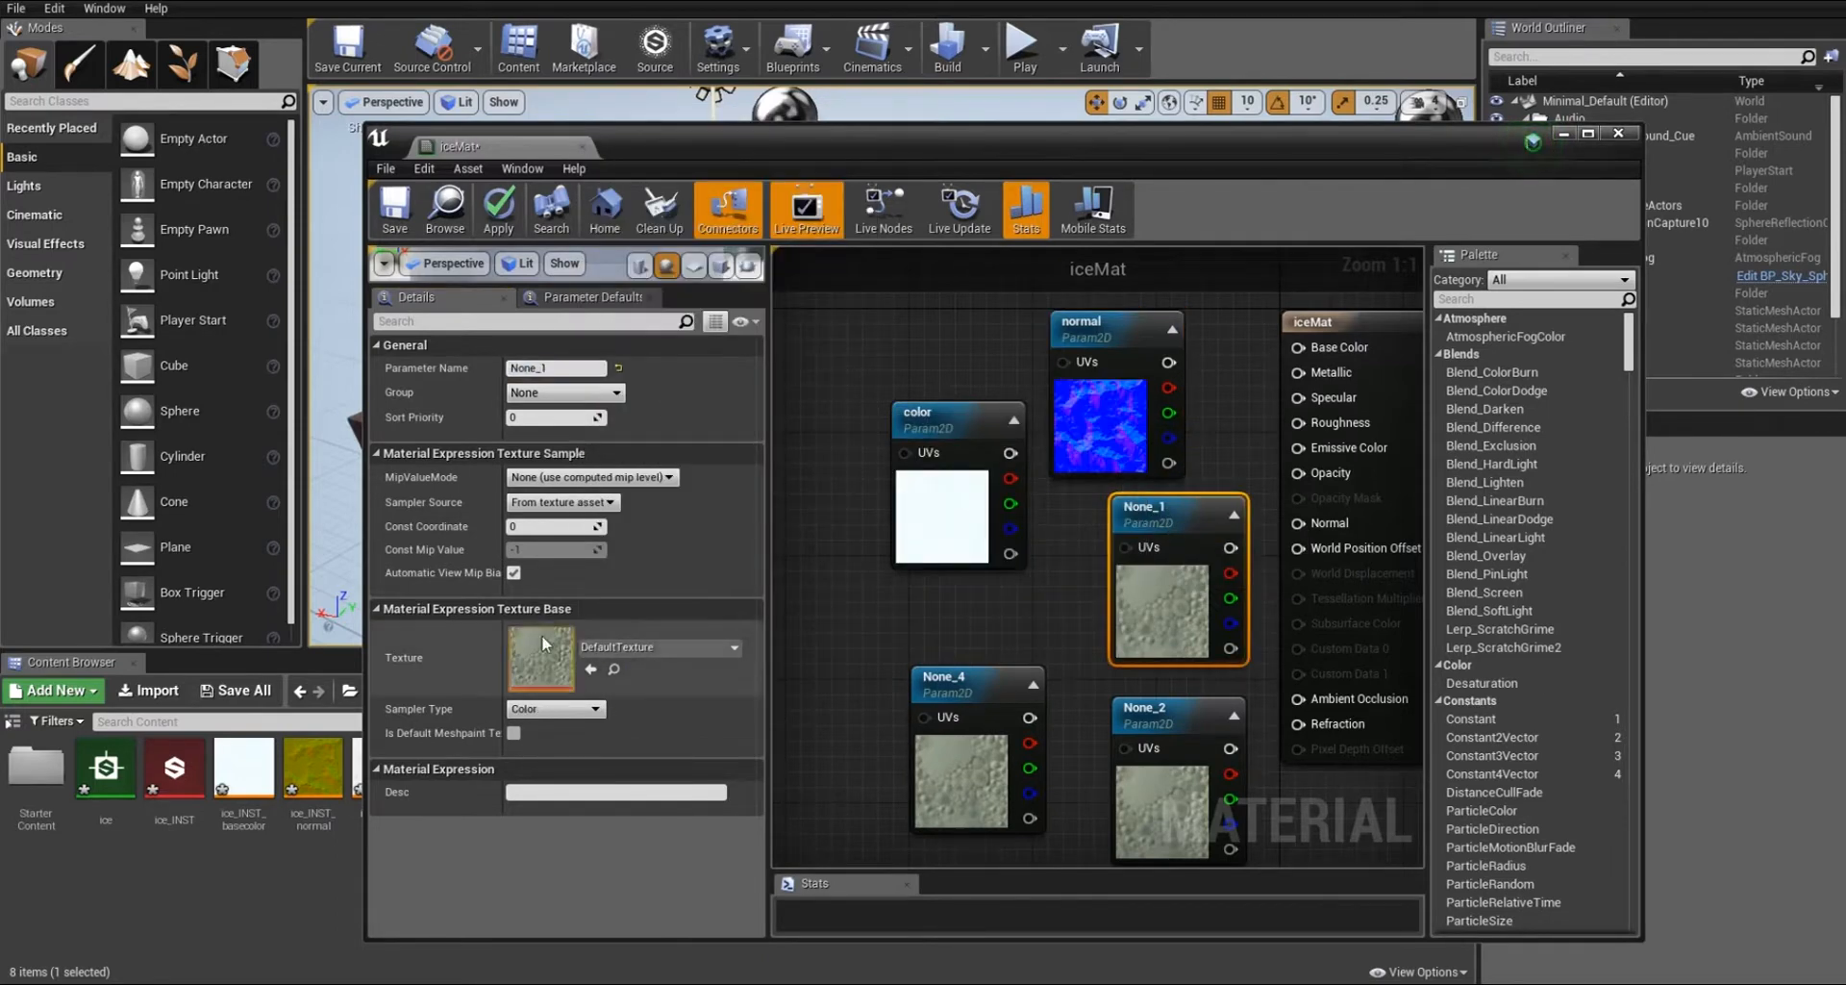
left_click(659, 647)
left_click(673, 441)
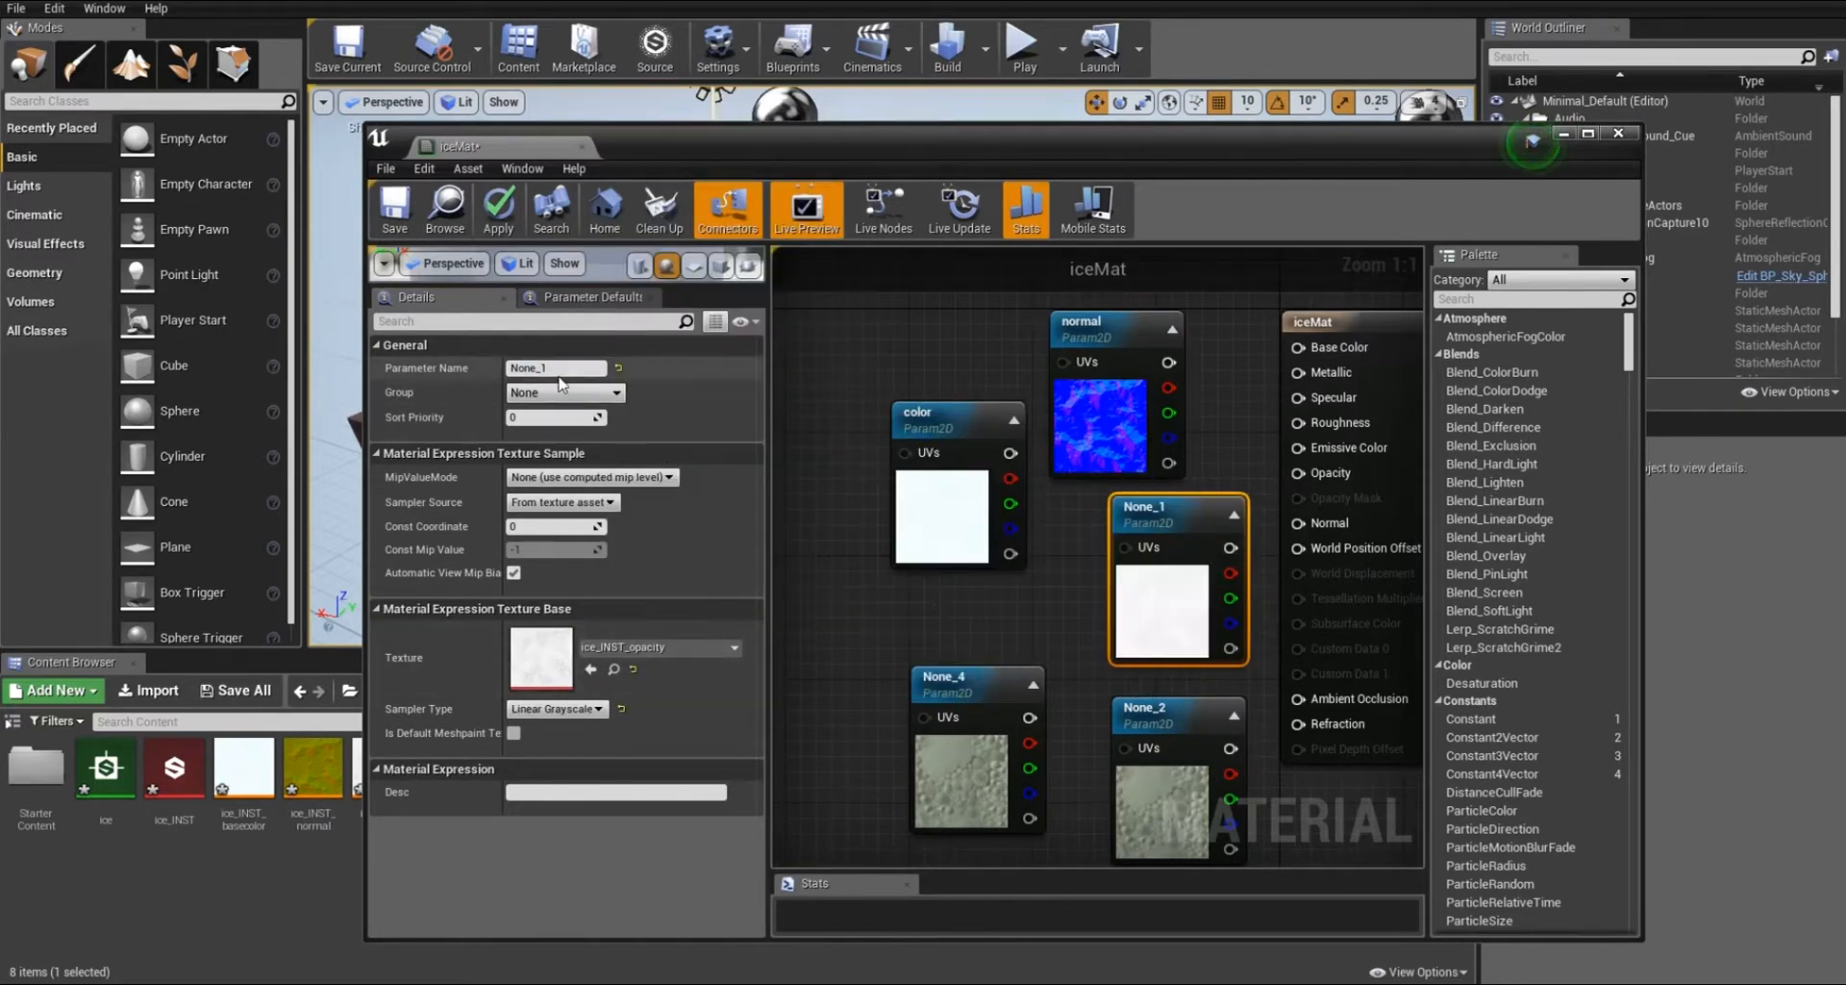
Assign the ice_INST_roughness texture to the None_2 parameter and name the parameter roughness.
left_click(1159, 717)
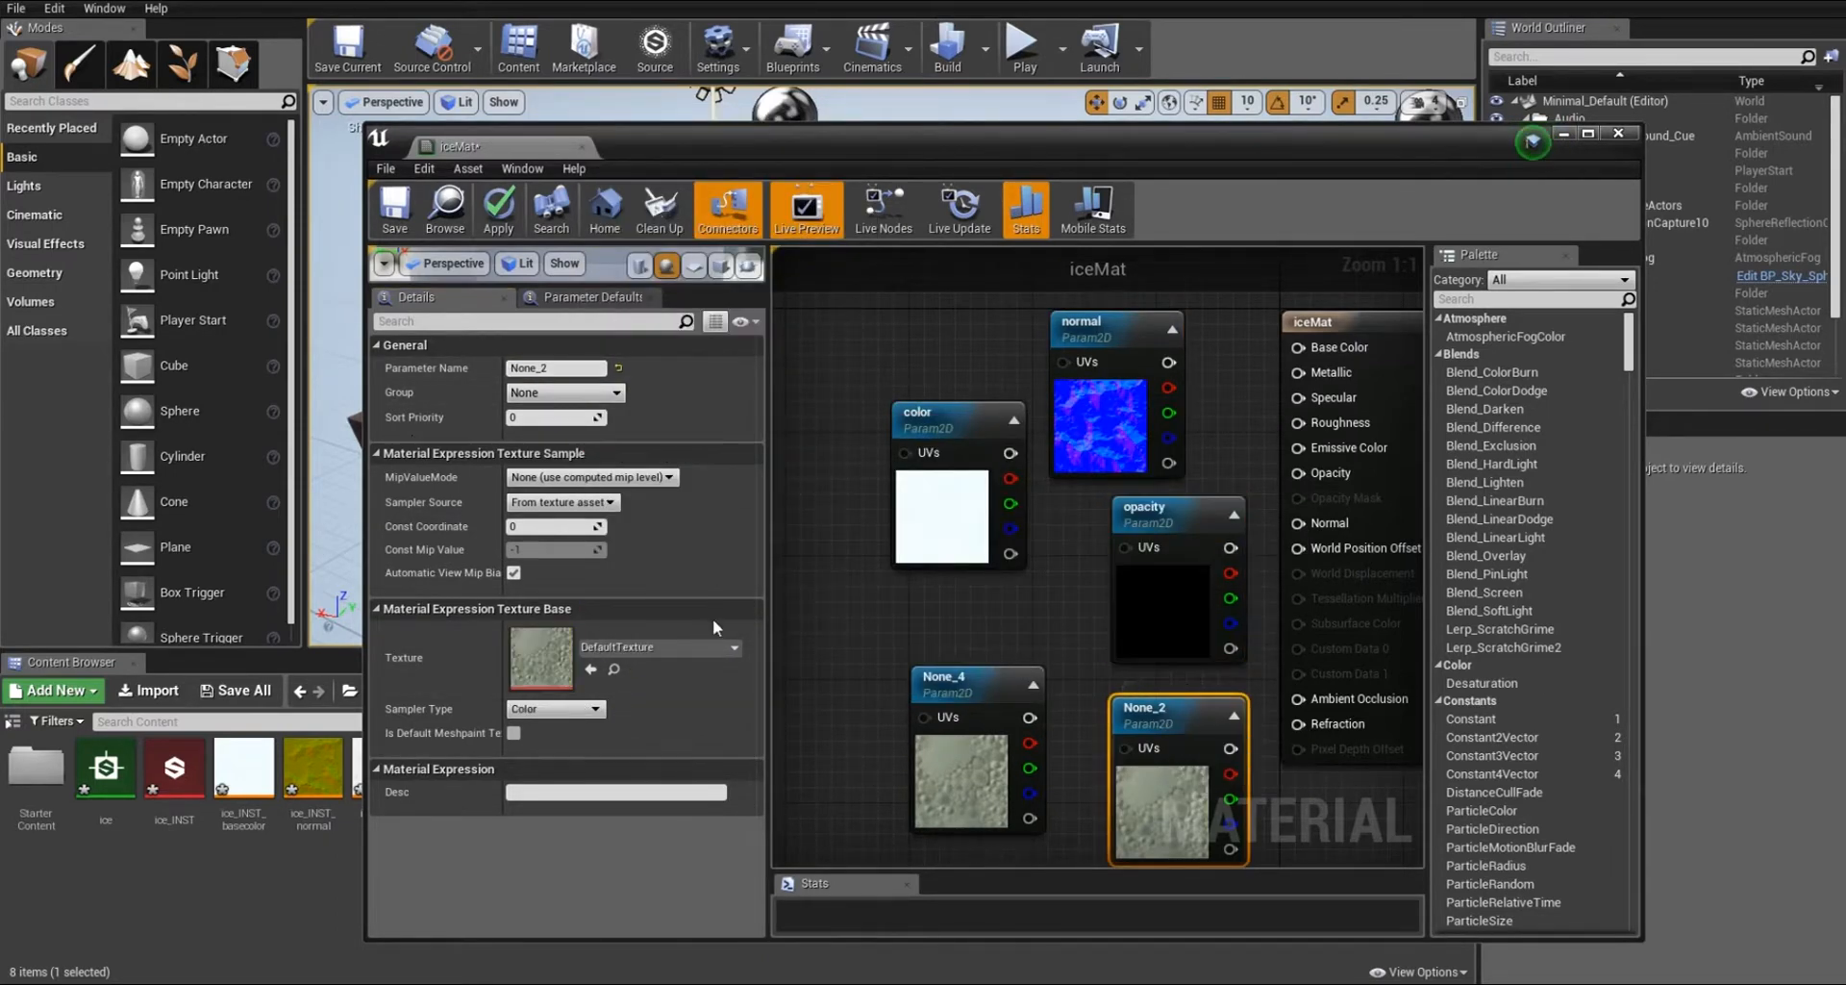
left_click(660, 646)
type("ice")
left_click(681, 470)
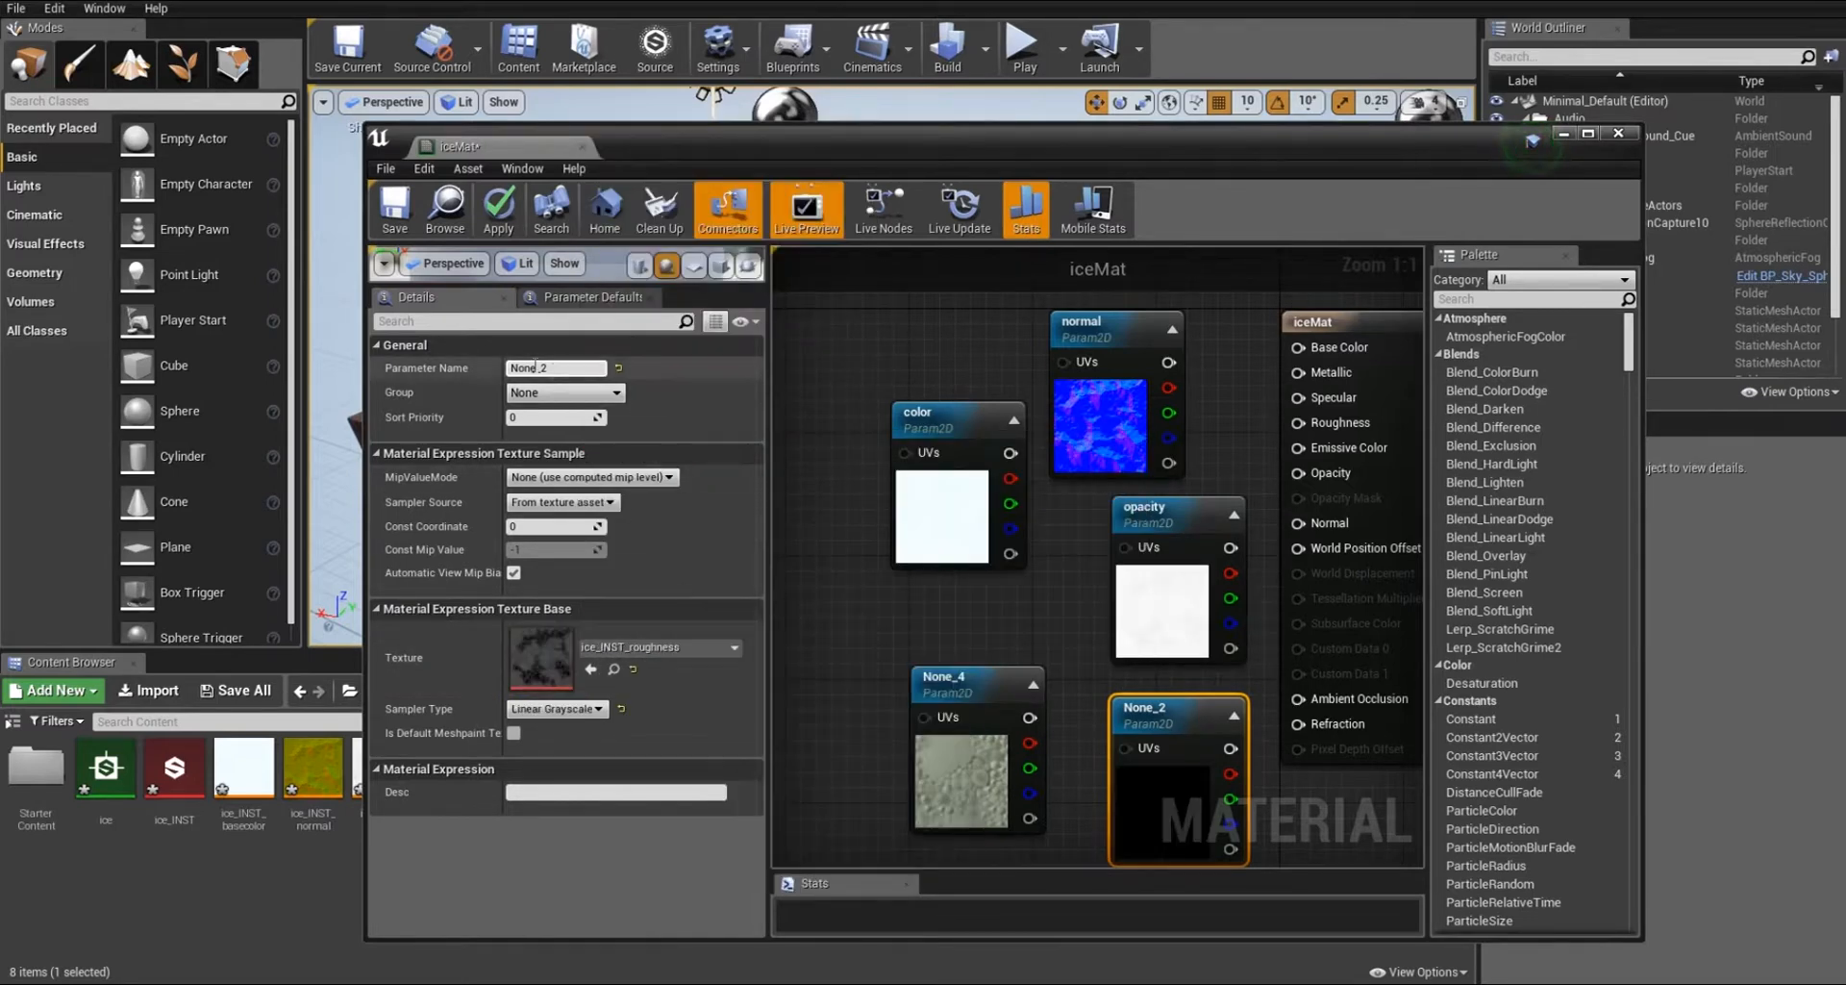
type("roughness")
key("Return")
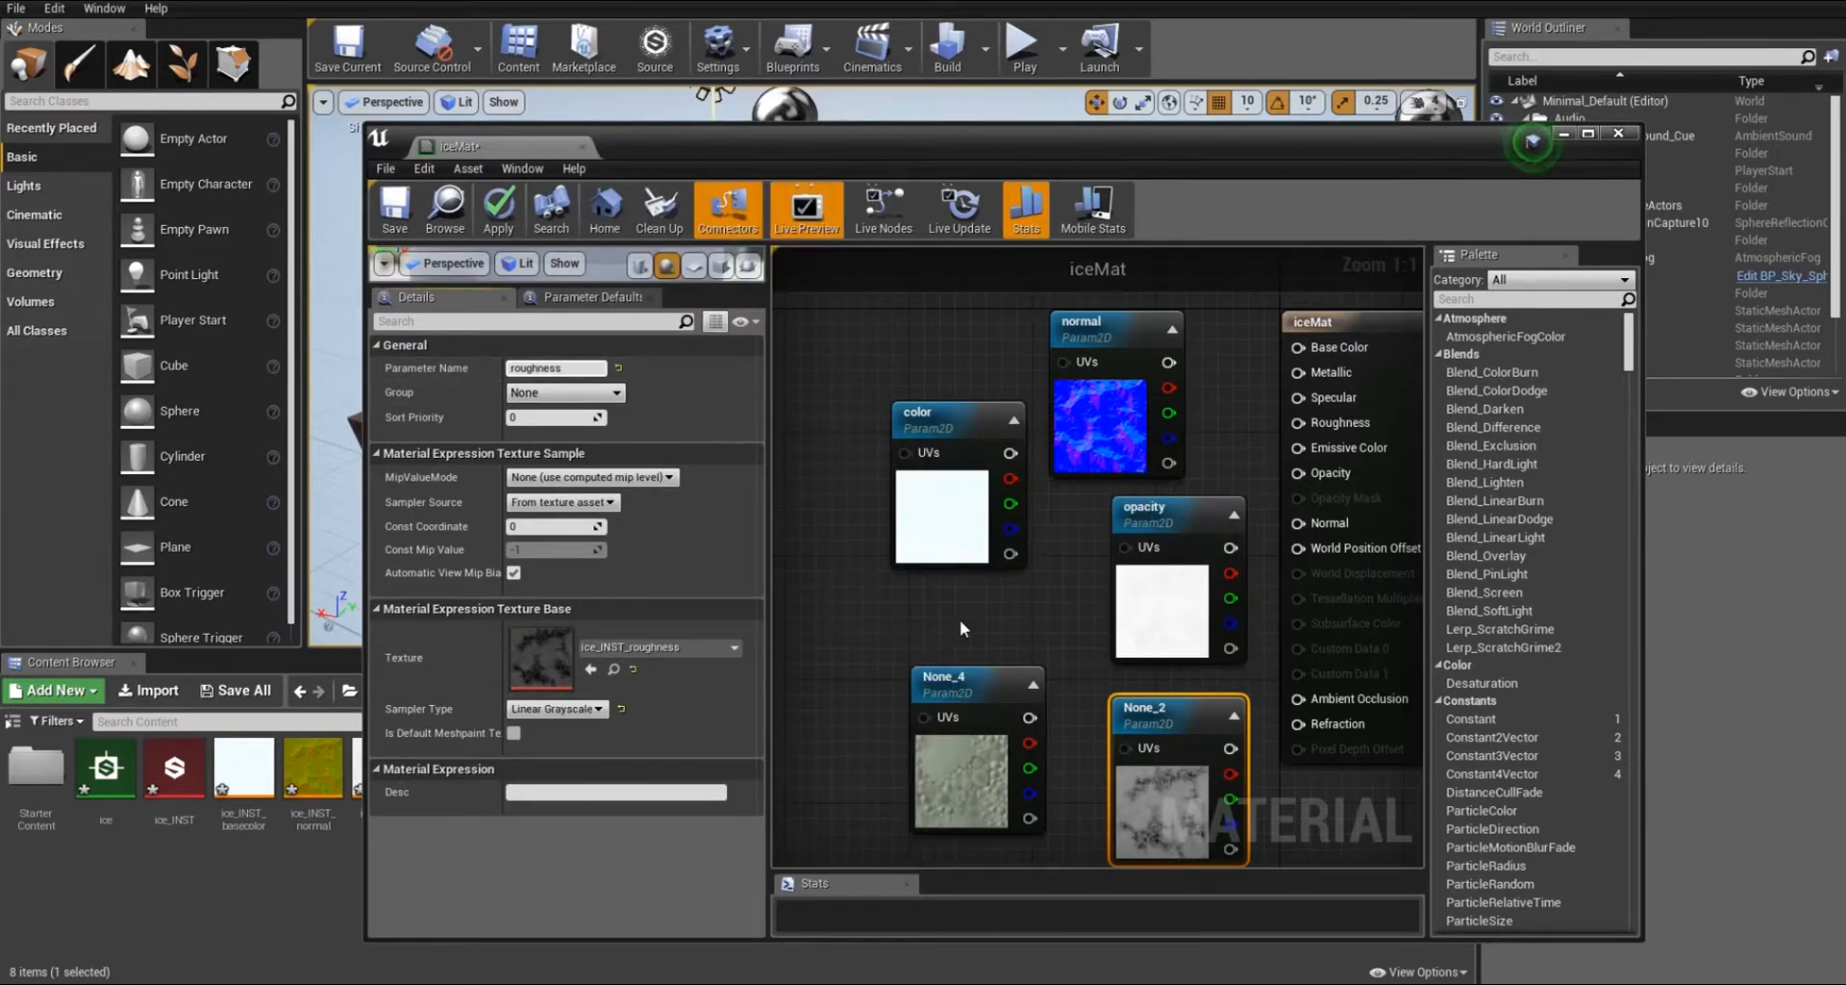
left_click(959, 619)
left_click(968, 694)
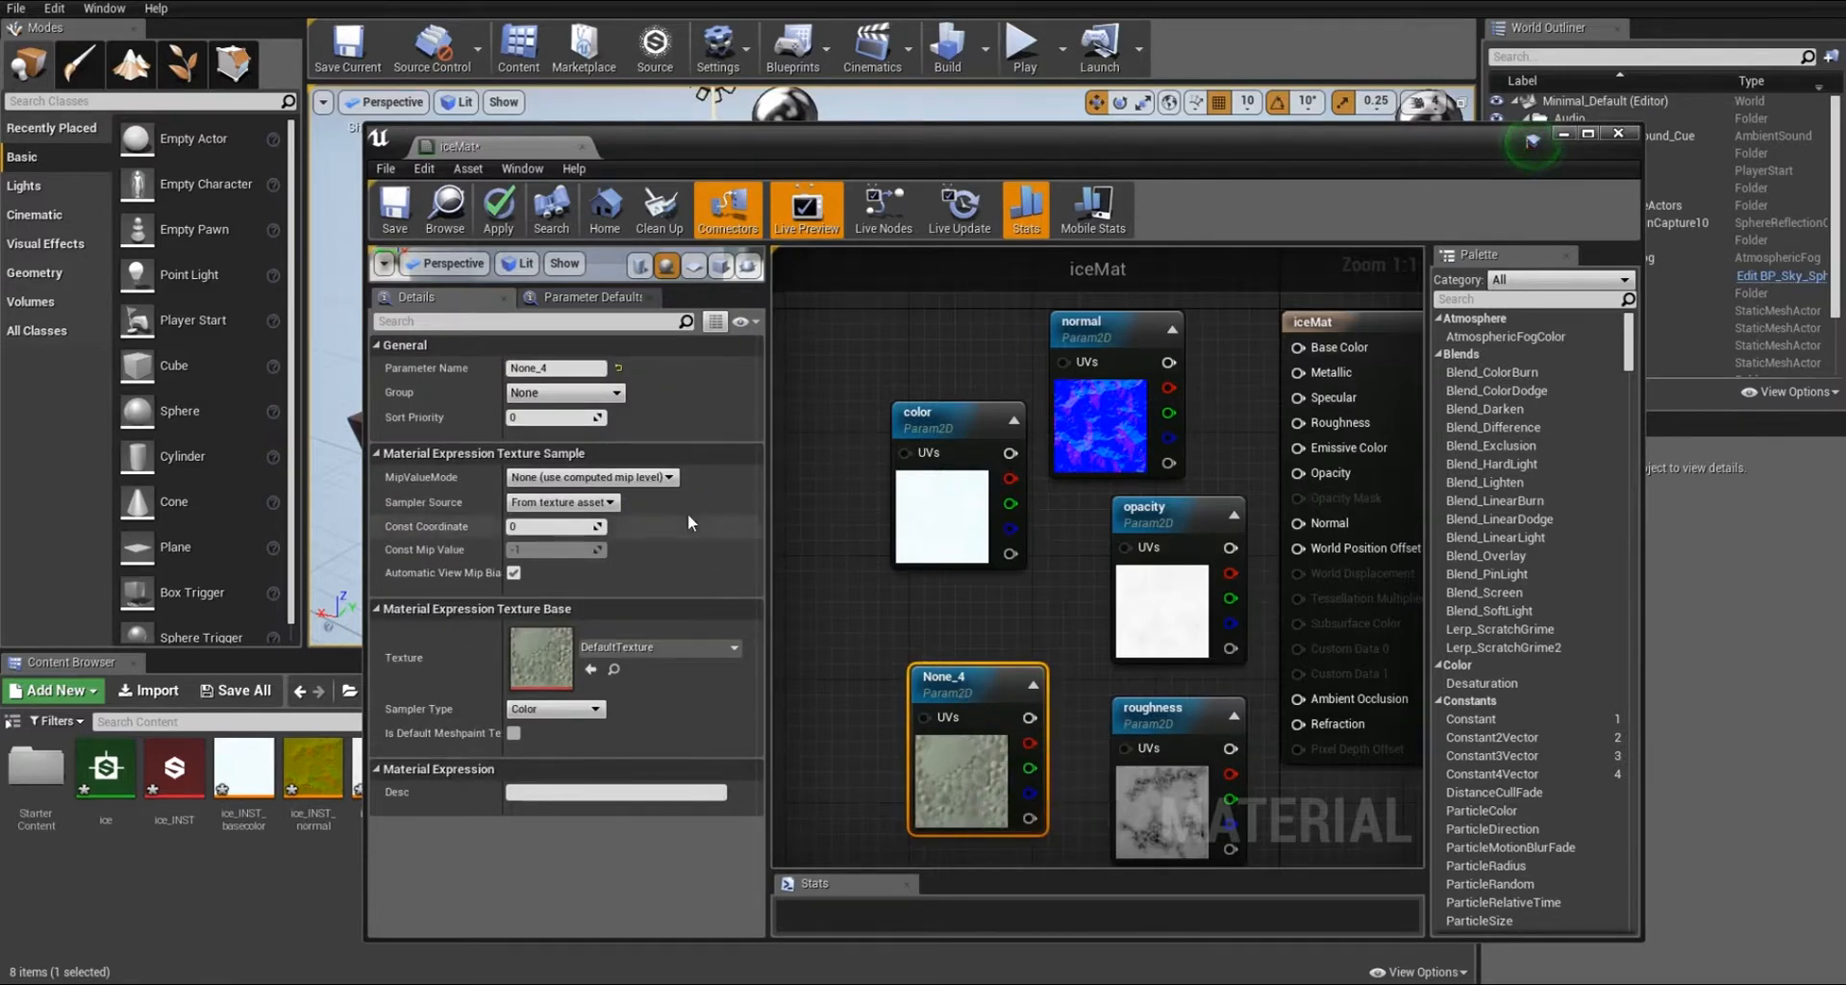
left_click(673, 647)
type("ice")
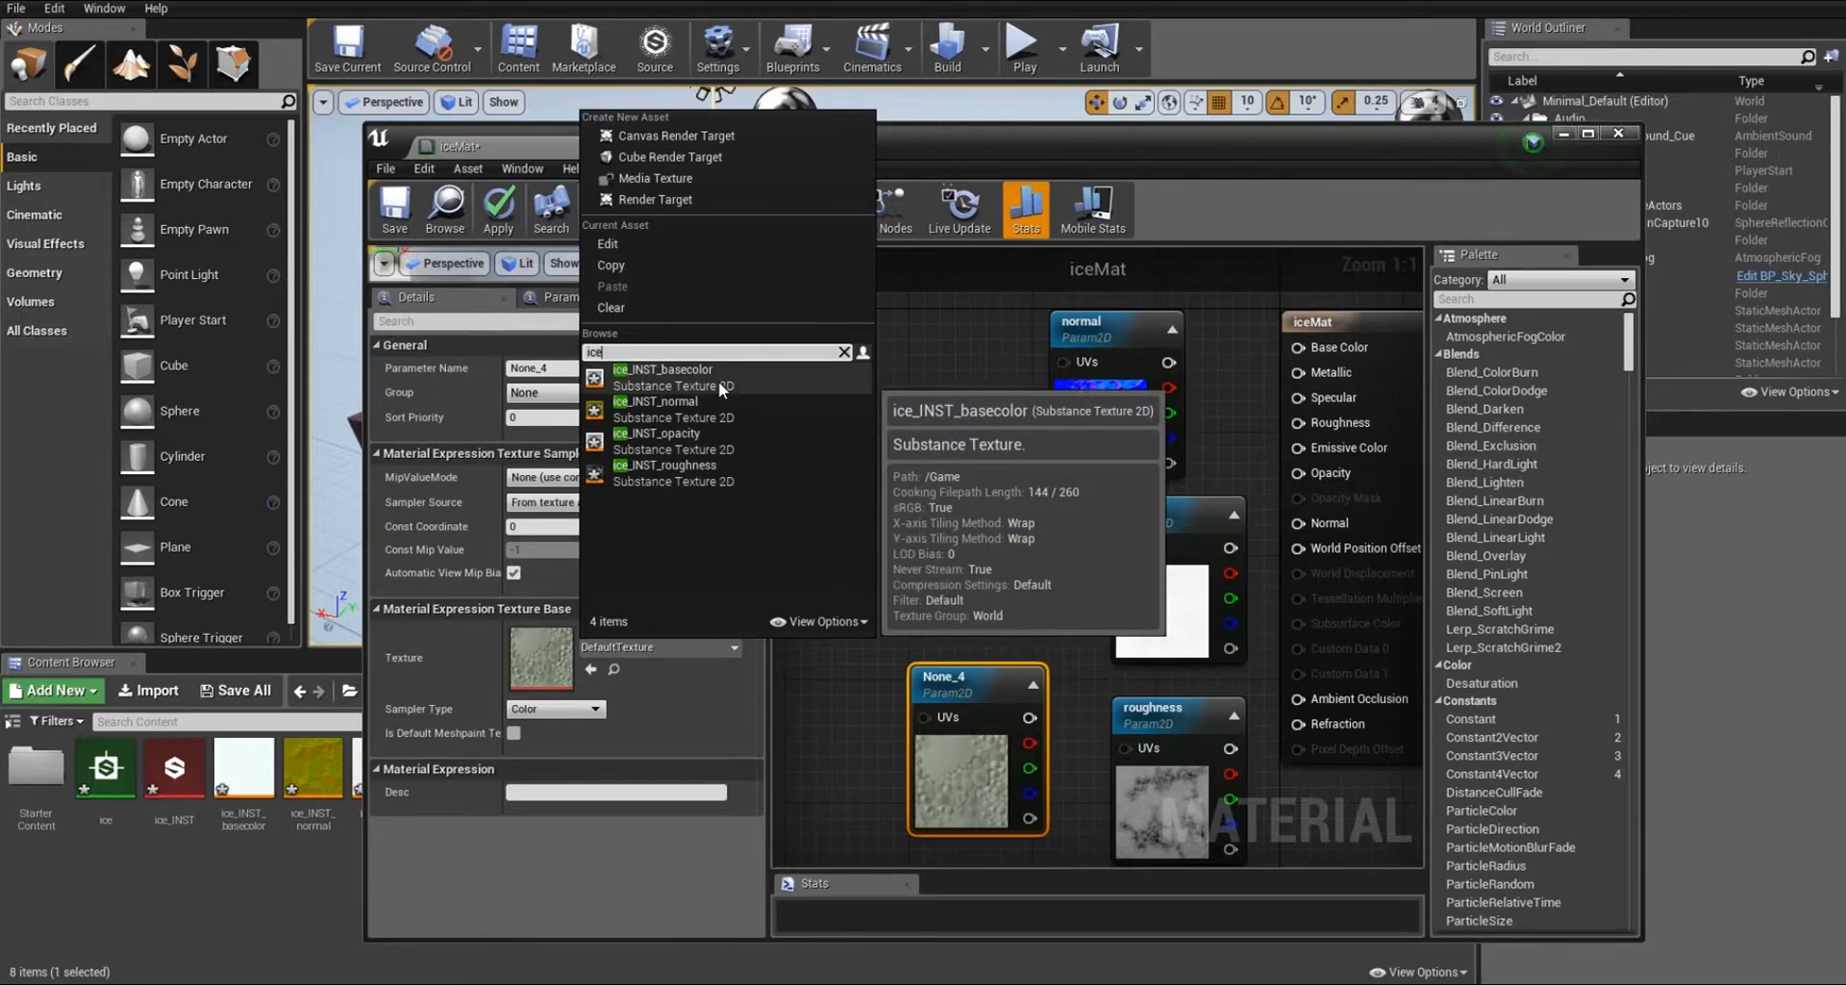
Enable the specular level output in the ice_INST substance instance and save the instance.
double_click(181, 787)
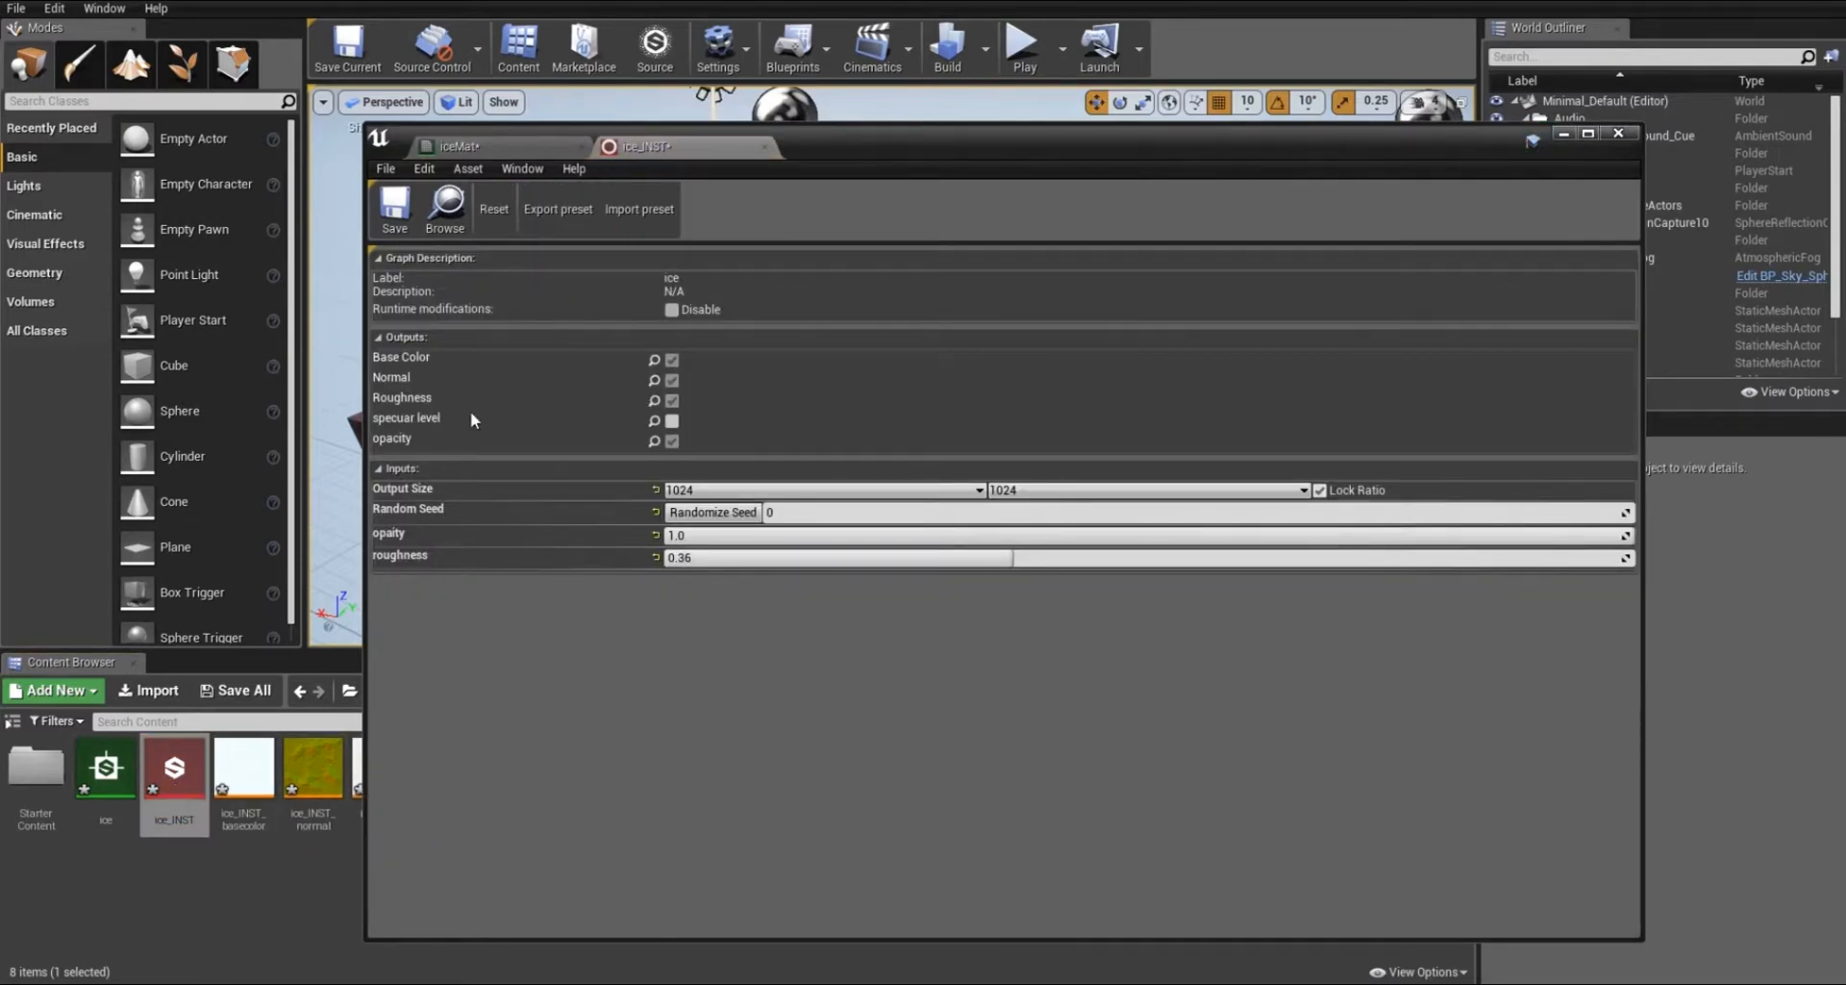
left_click(673, 421)
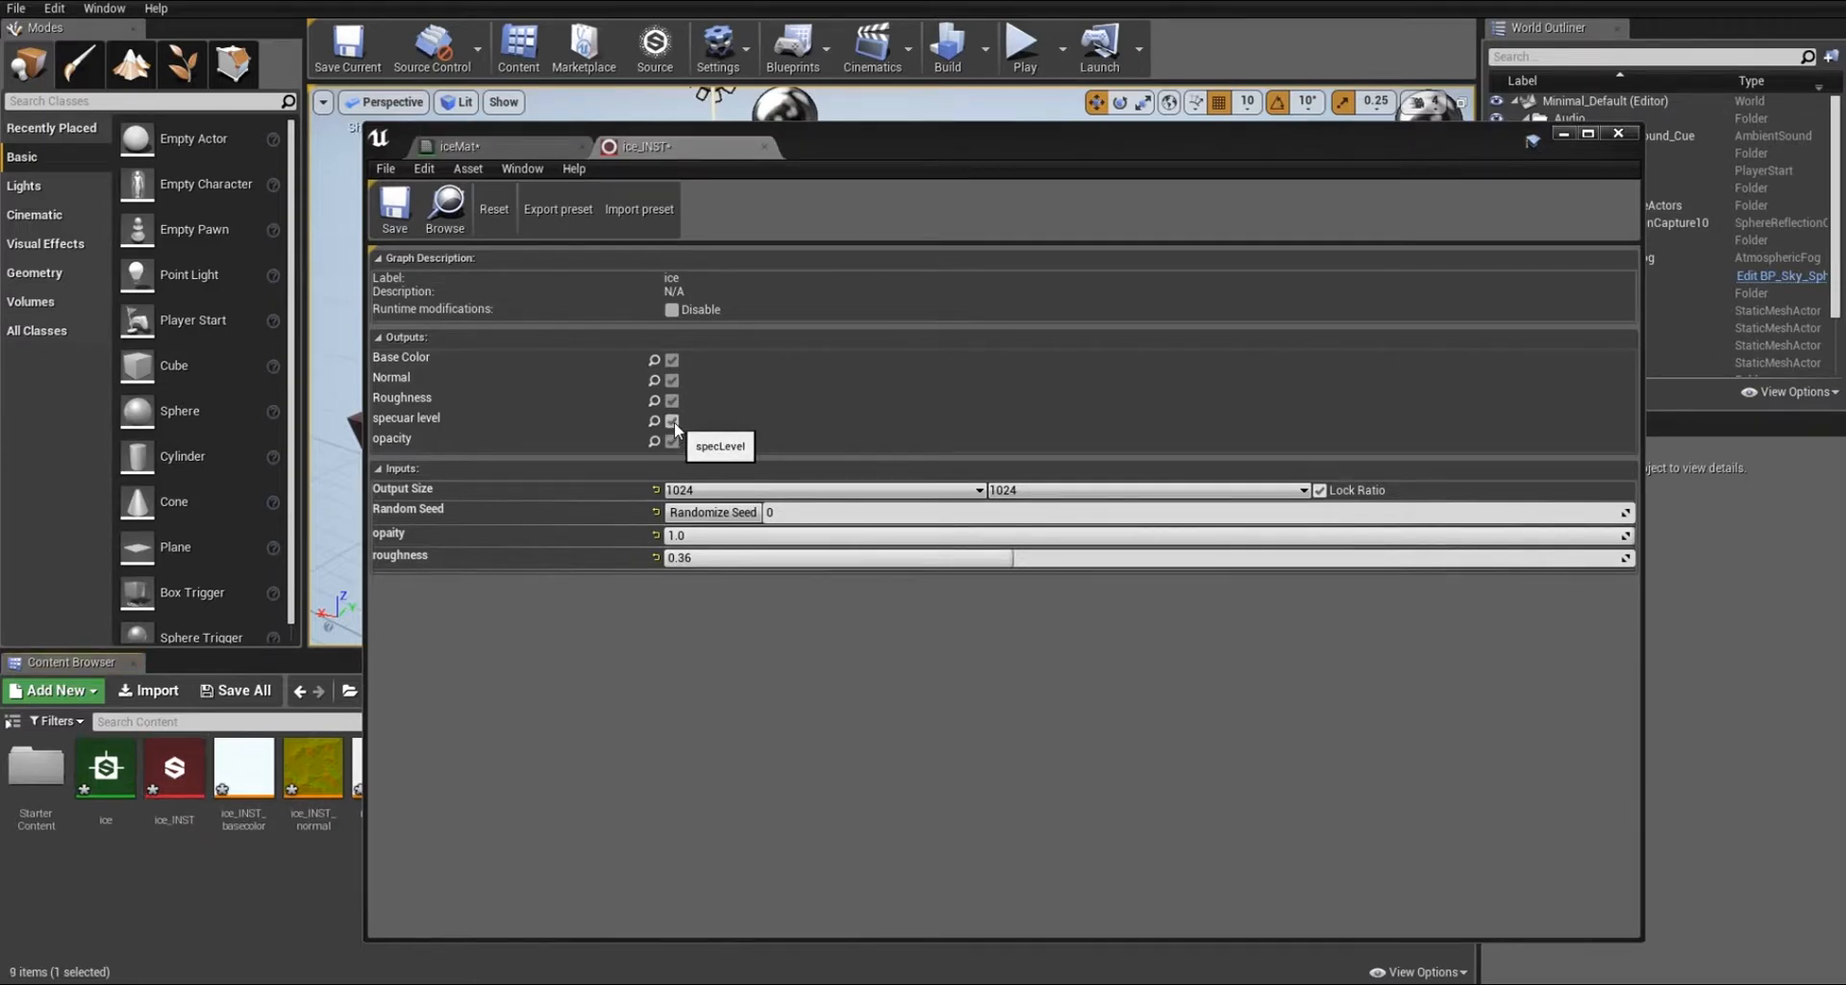
left_click(396, 222)
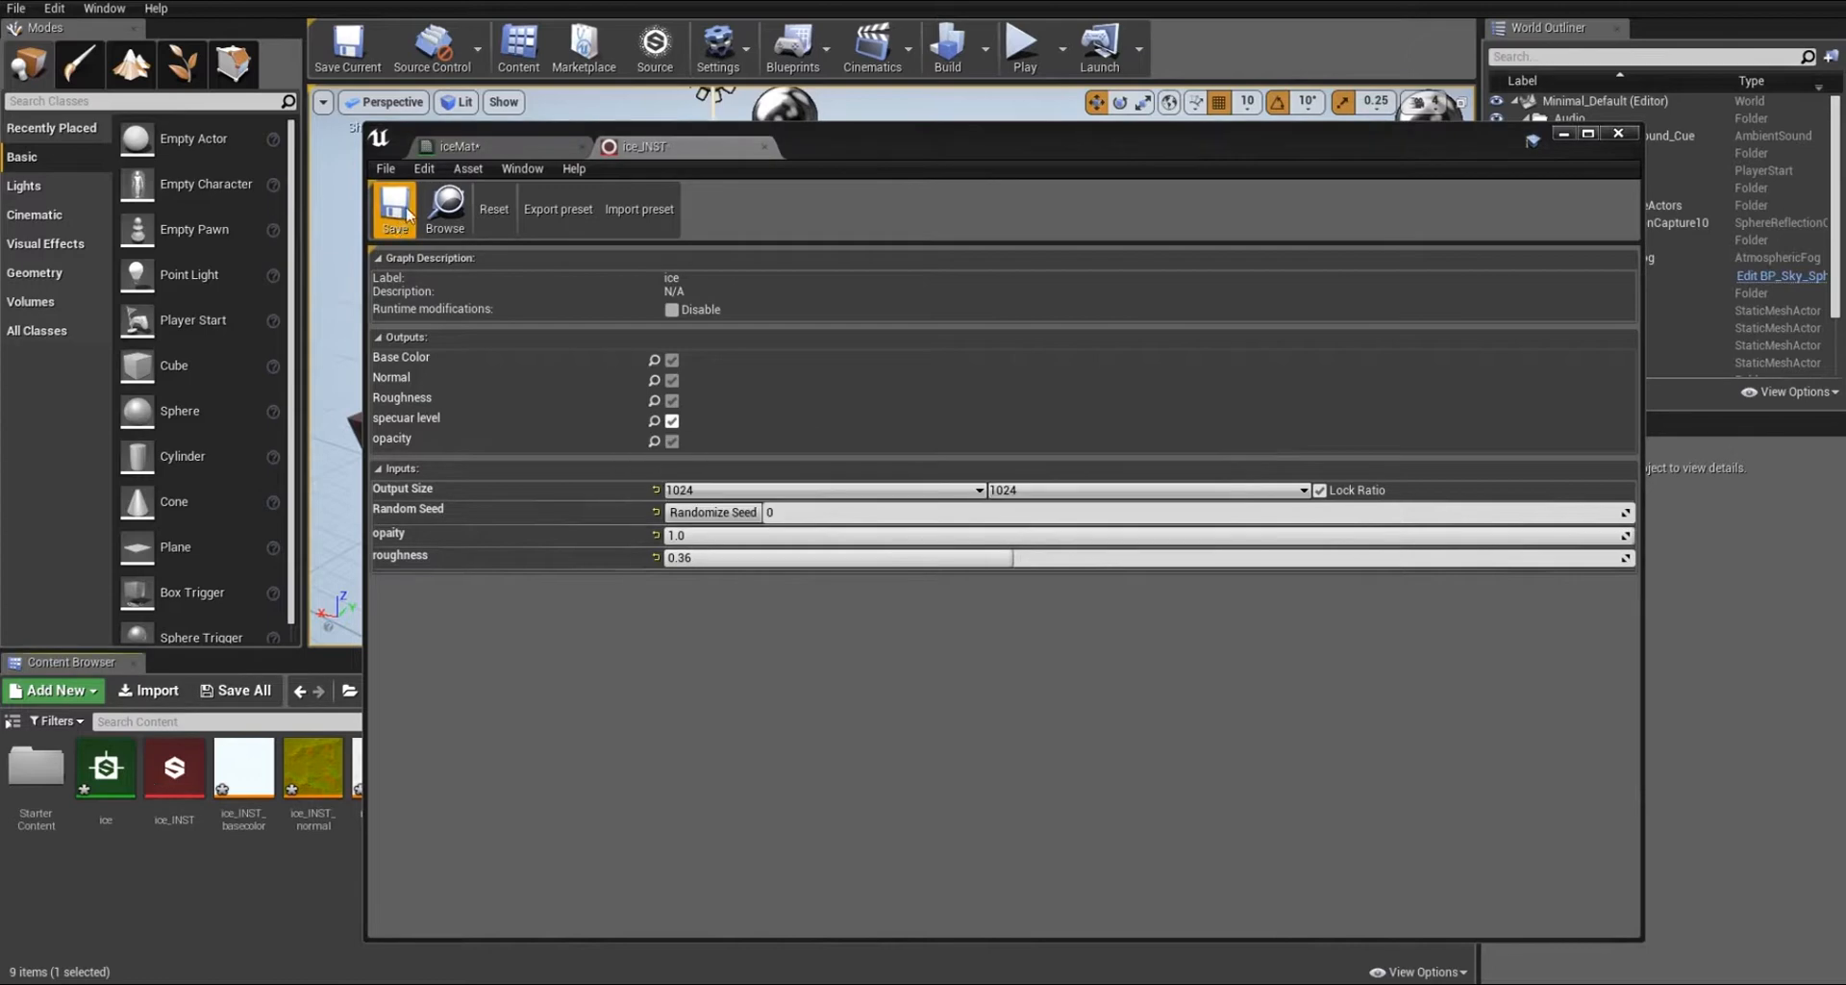
Back in iceMat, assign the ice_INST_specLevel texture to the None_4 parameter and name the parameter specLev.
left_click(512, 148)
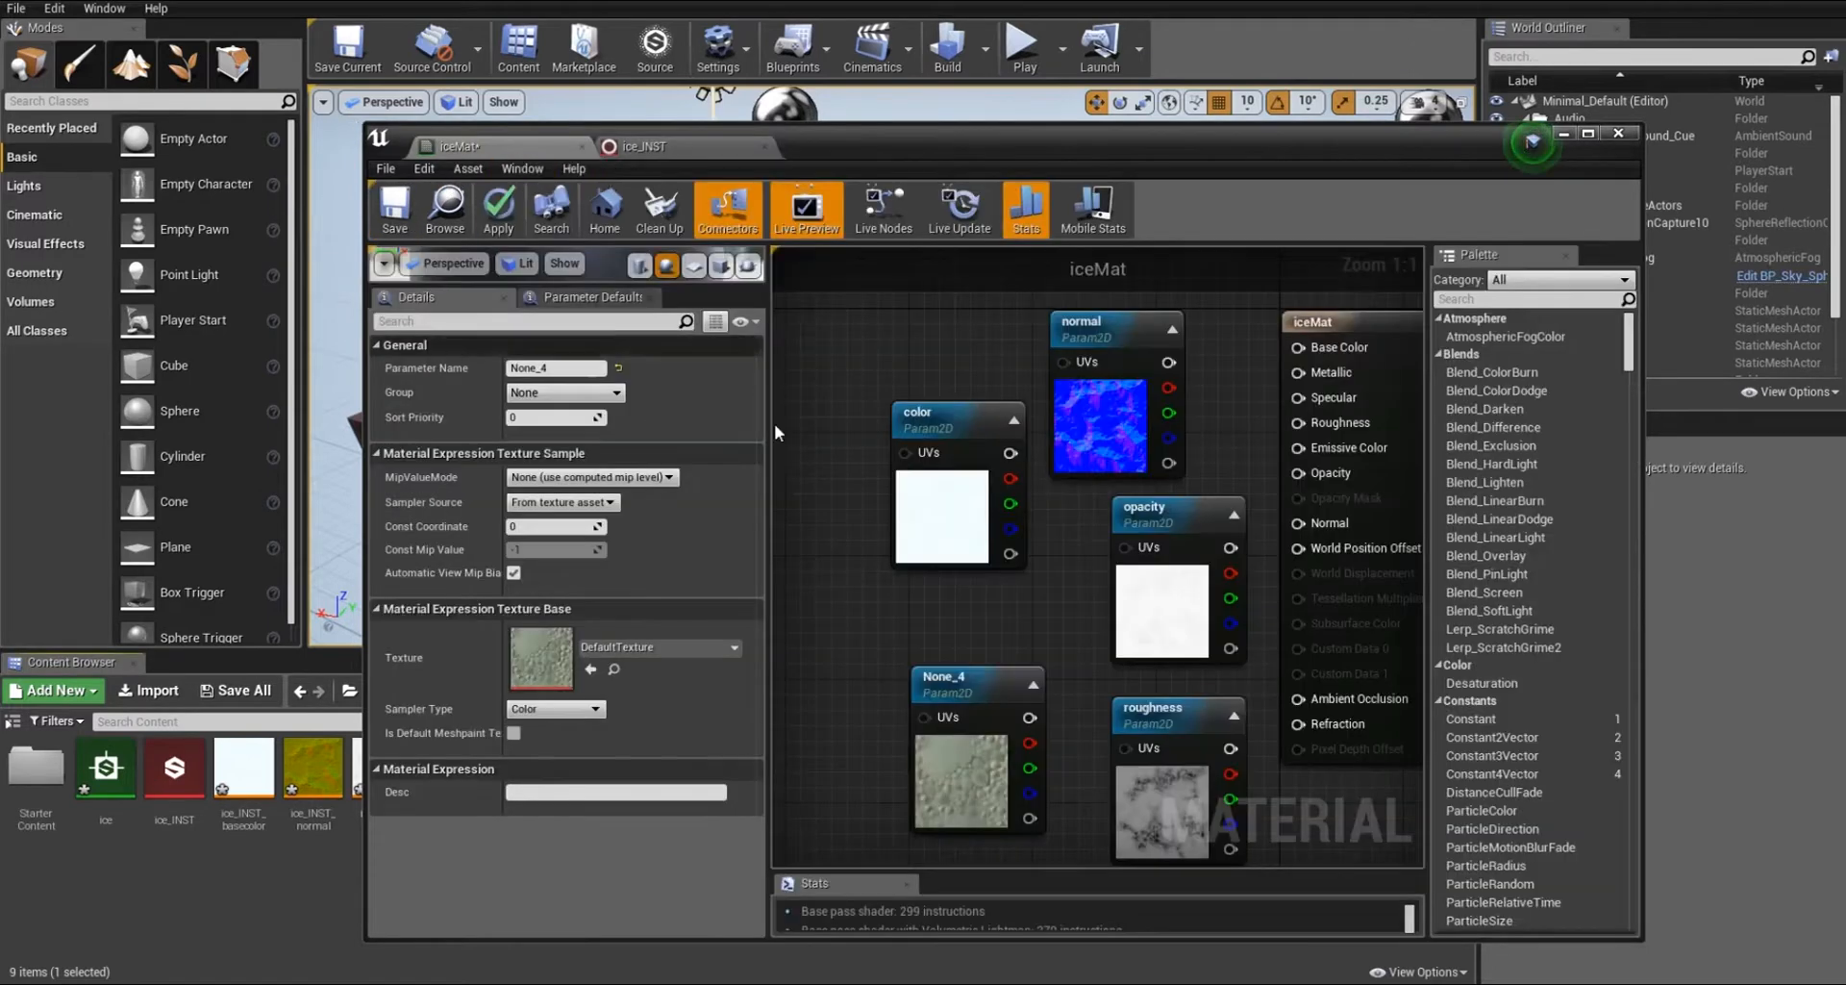
left_click(971, 686)
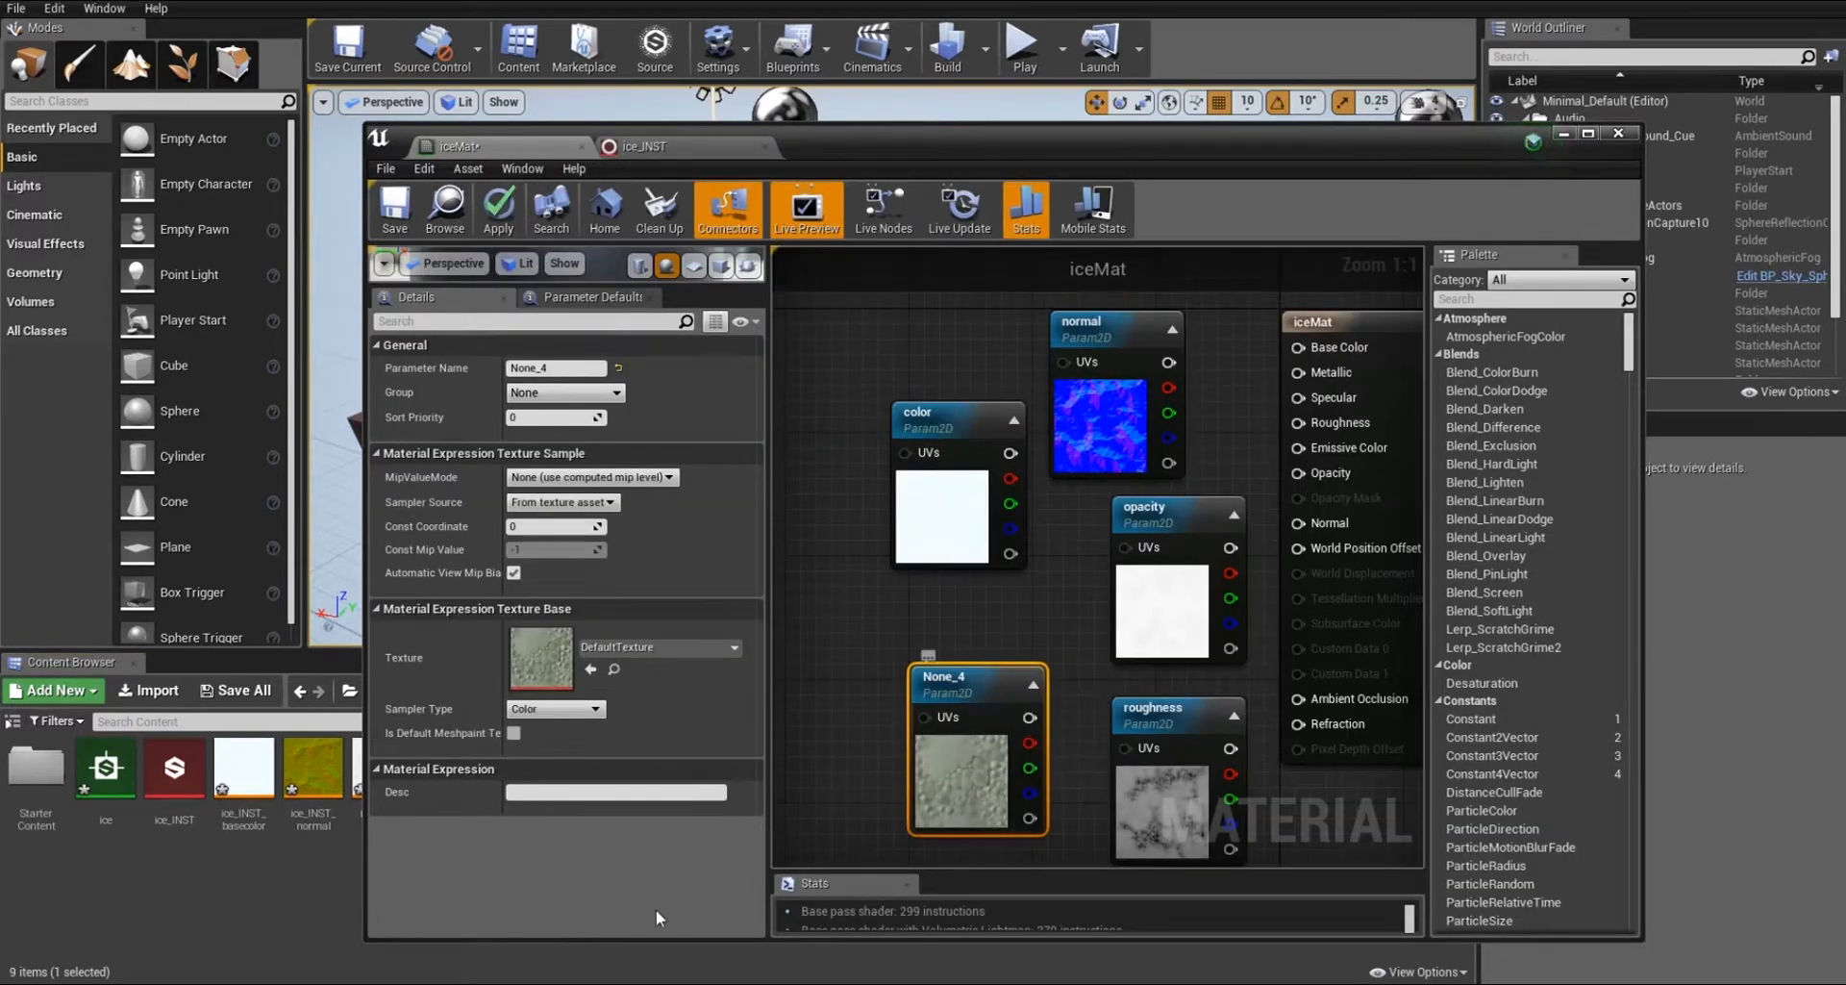
left_click(734, 648)
type("ice")
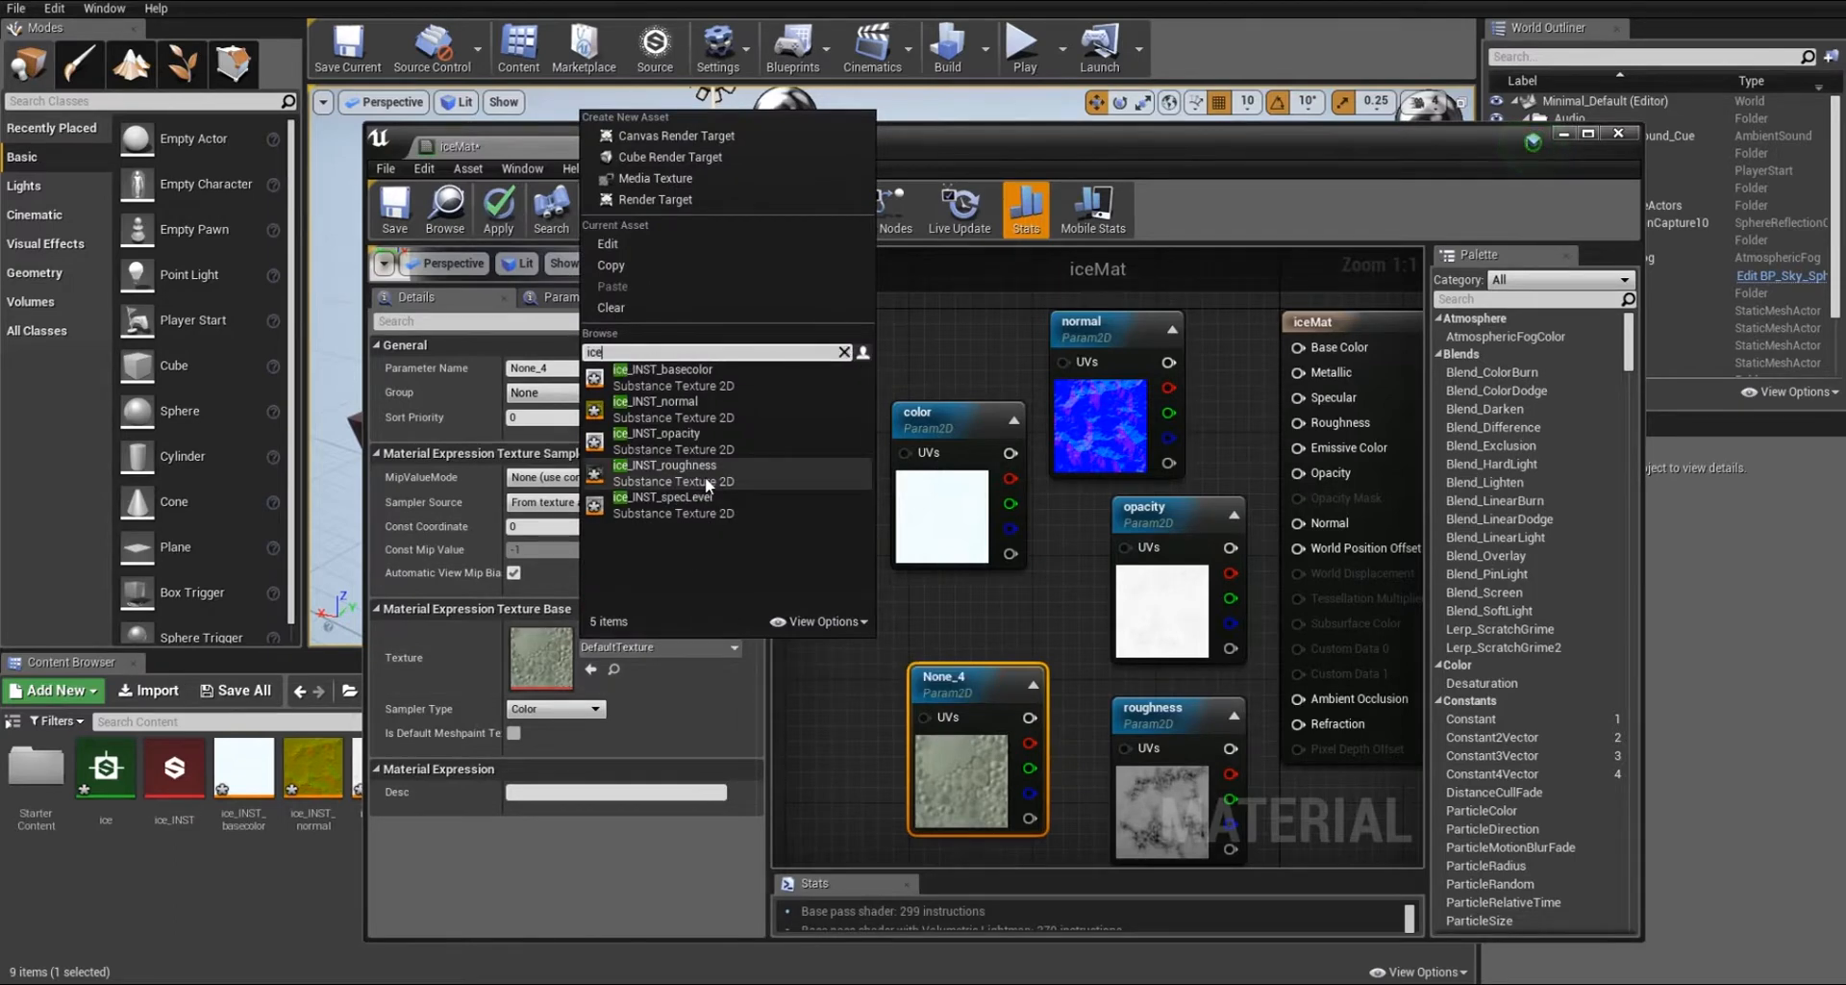
left_click(685, 497)
left_click(568, 366)
type("specLev")
left_click(1196, 470)
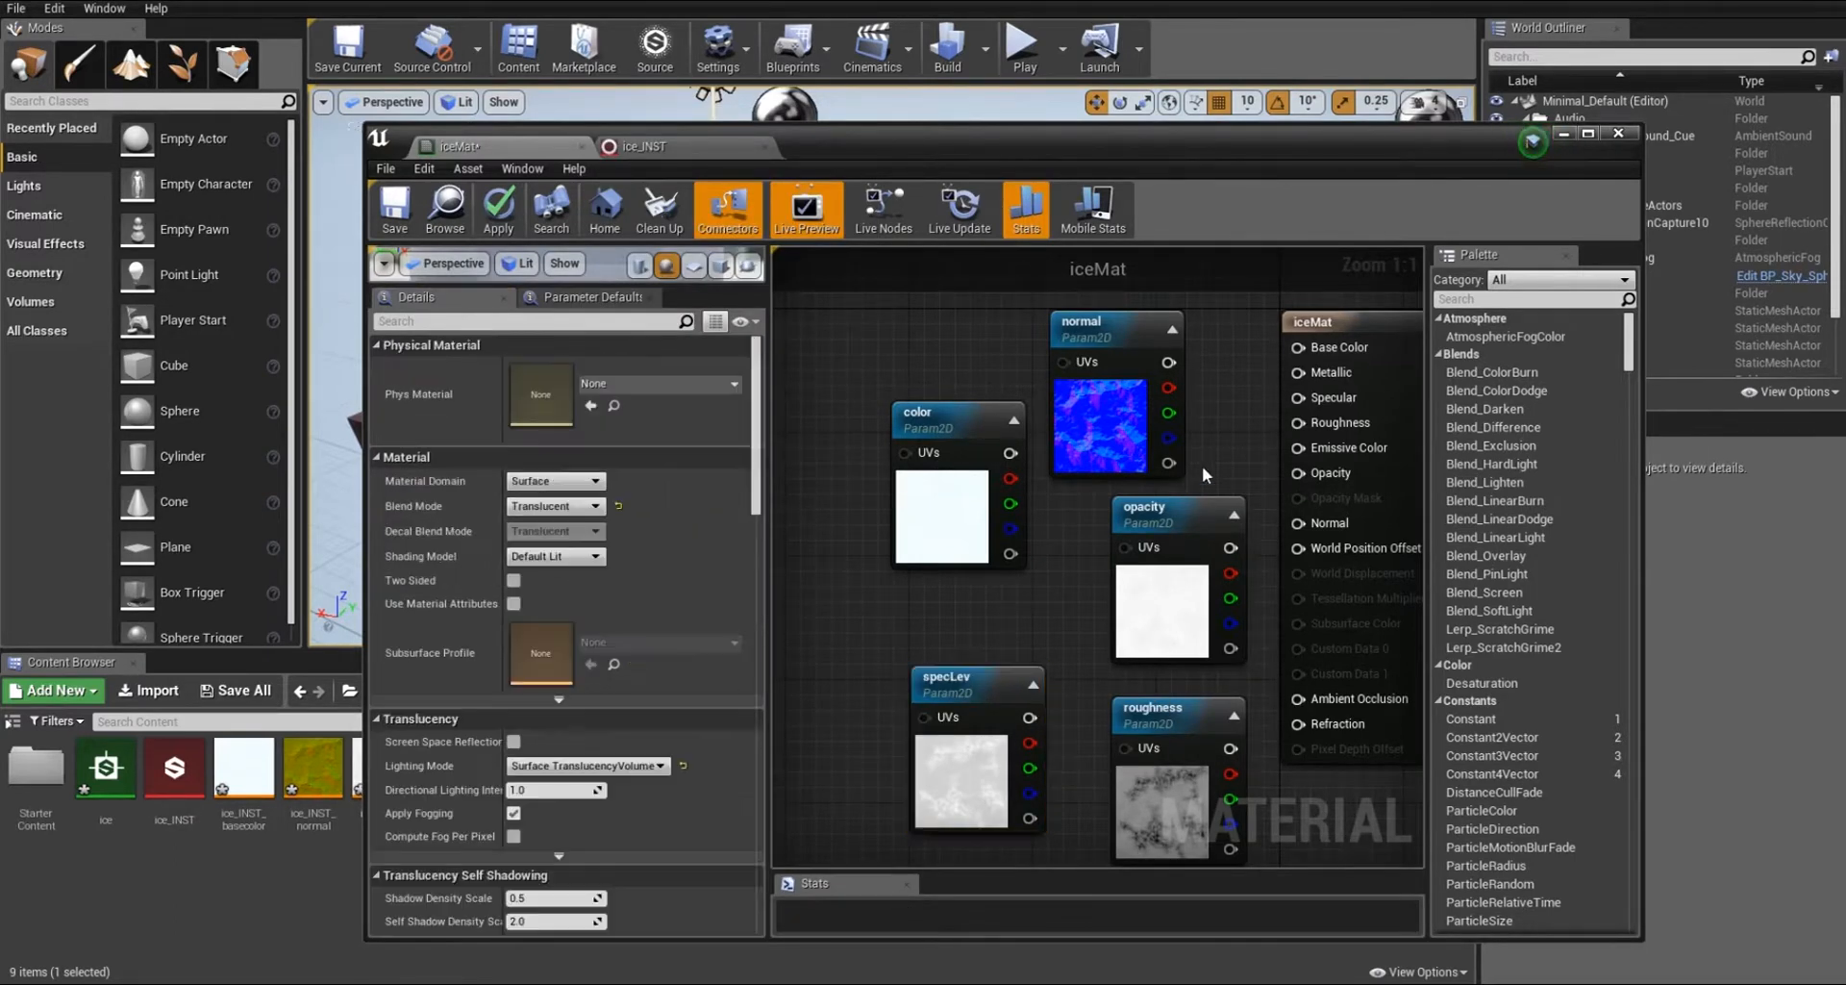
Connect the color, normal, specLev, roughness and opacity nodes to iceMat's Base Color, Normal, Specular, Roughness and Opacity inputs.
right_click_drag(1196, 471, 1103, 490)
left_click_drag(1057, 389, 1187, 500)
left_click_drag(898, 479, 1186, 374)
left_click_drag(919, 743, 1187, 424)
left_click_drag(1118, 775, 1187, 449)
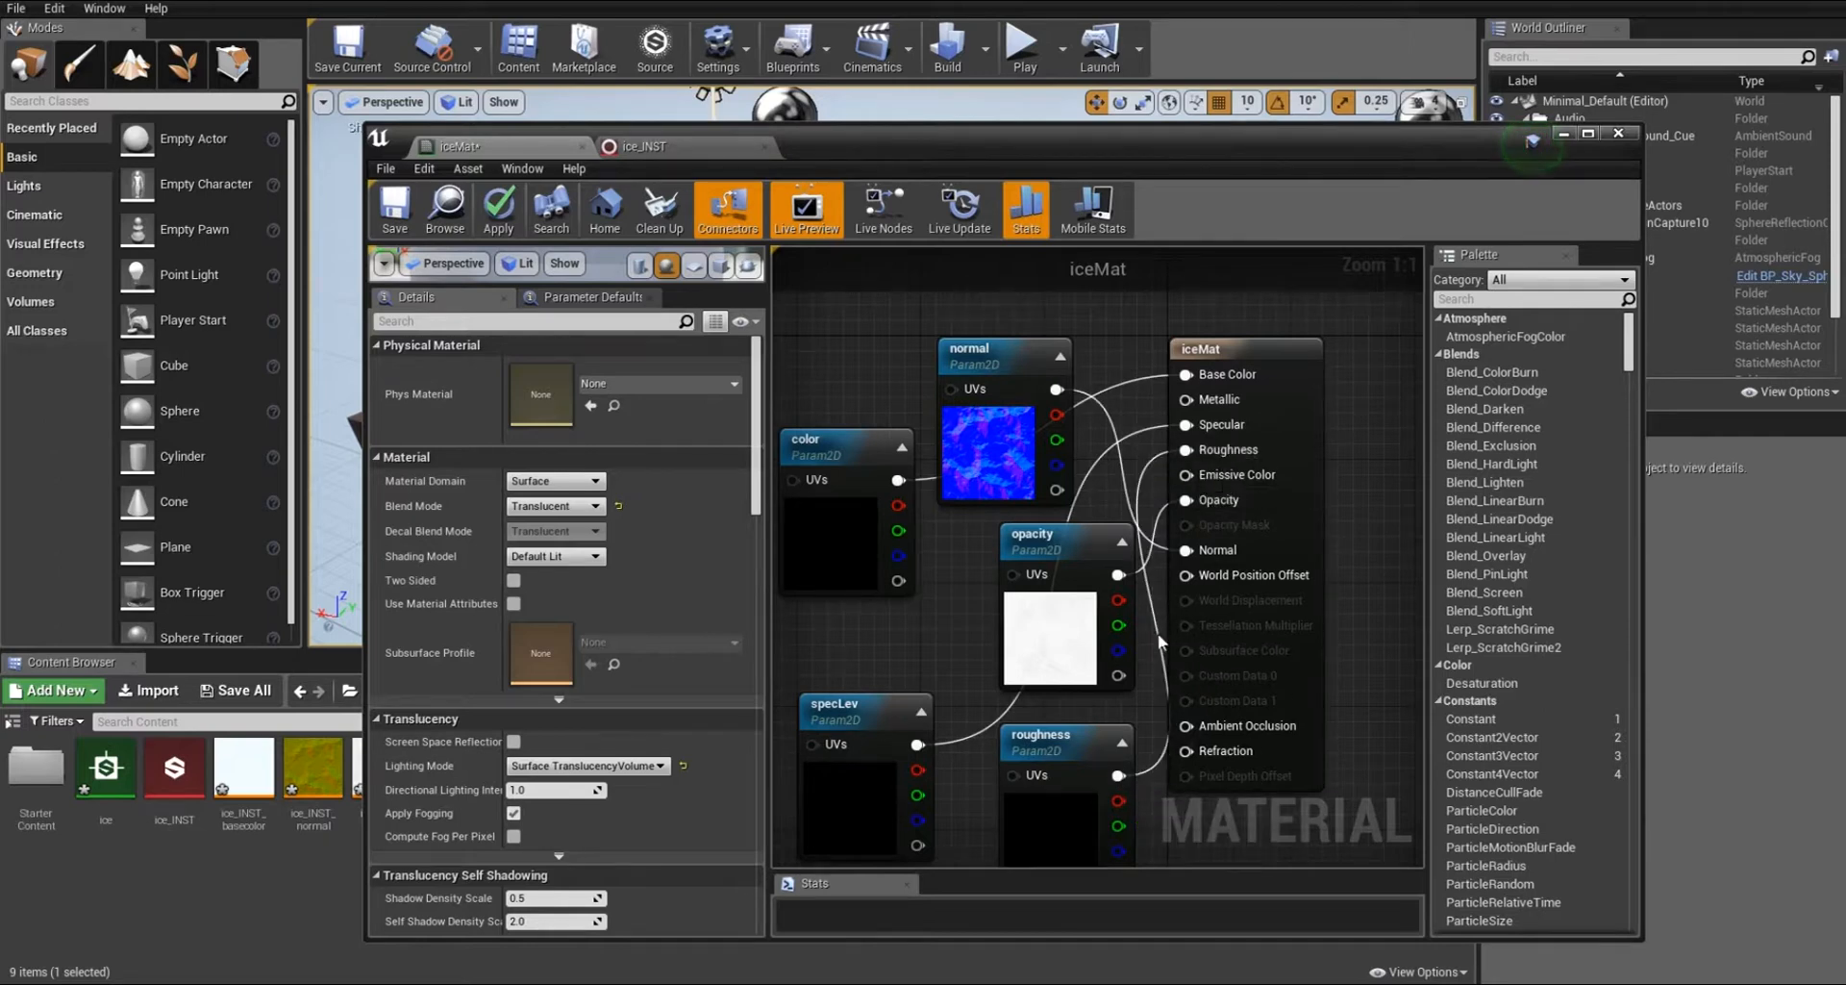
Rearrange the color, normal, opacity and roughness nodes so the connections to iceMat are easier to follow.
left_click_drag(985, 354, 925, 467)
left_click_drag(817, 453, 921, 305)
left_click_drag(938, 520, 798, 505)
left_click_drag(1075, 746, 1048, 731)
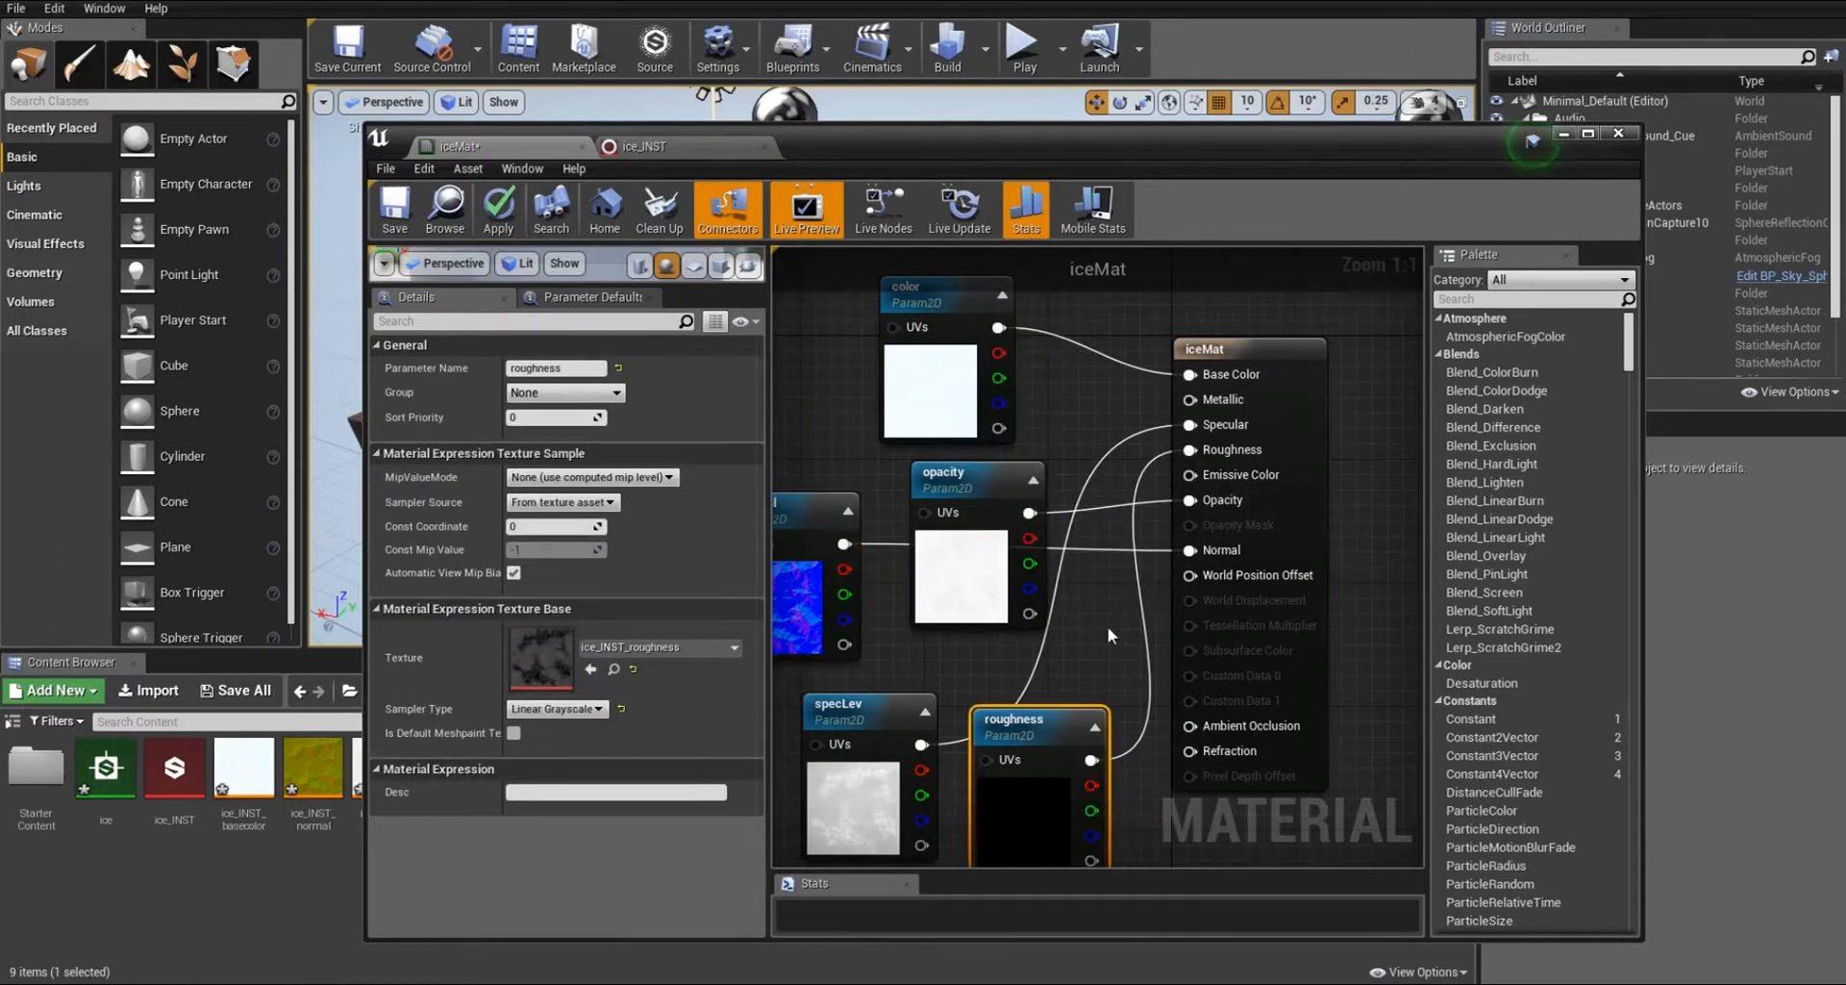
Apply the iceMat changes and open the ice_INST settings alongside a close view of the ice cube in the level.
scroll(1110, 626, "down", 10)
scroll(1126, 664, "up", 7)
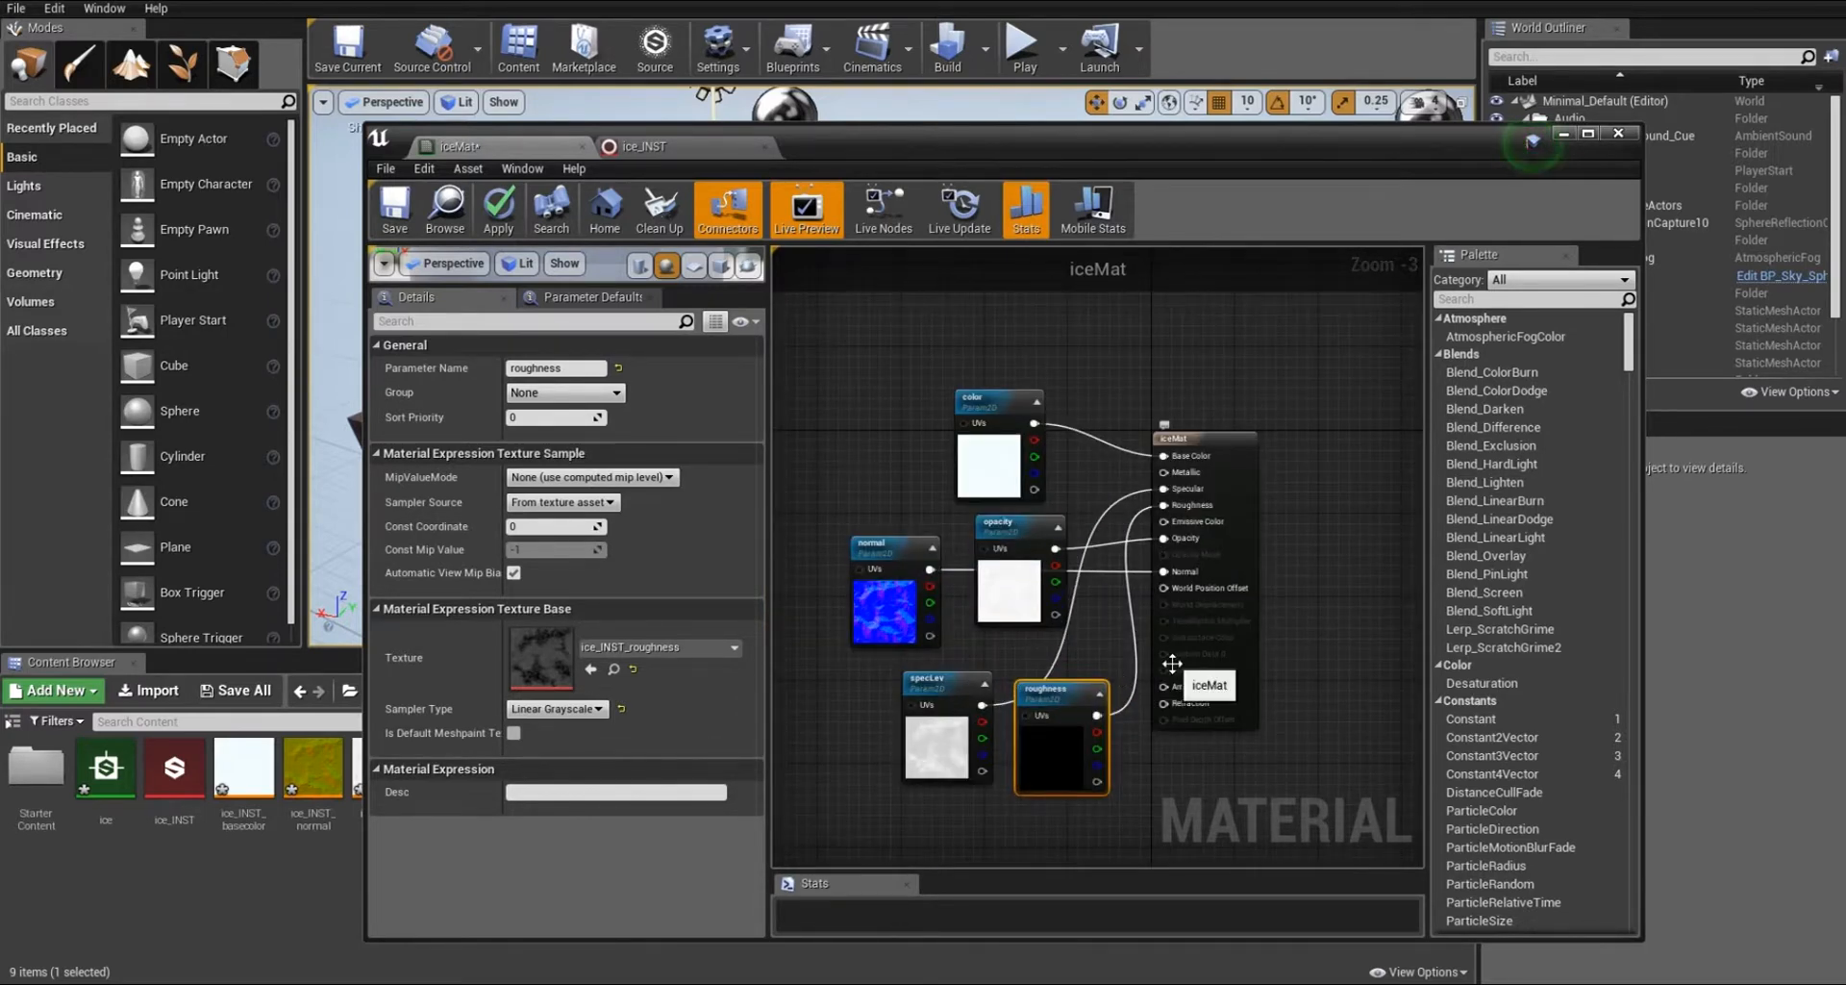
left_click(498, 207)
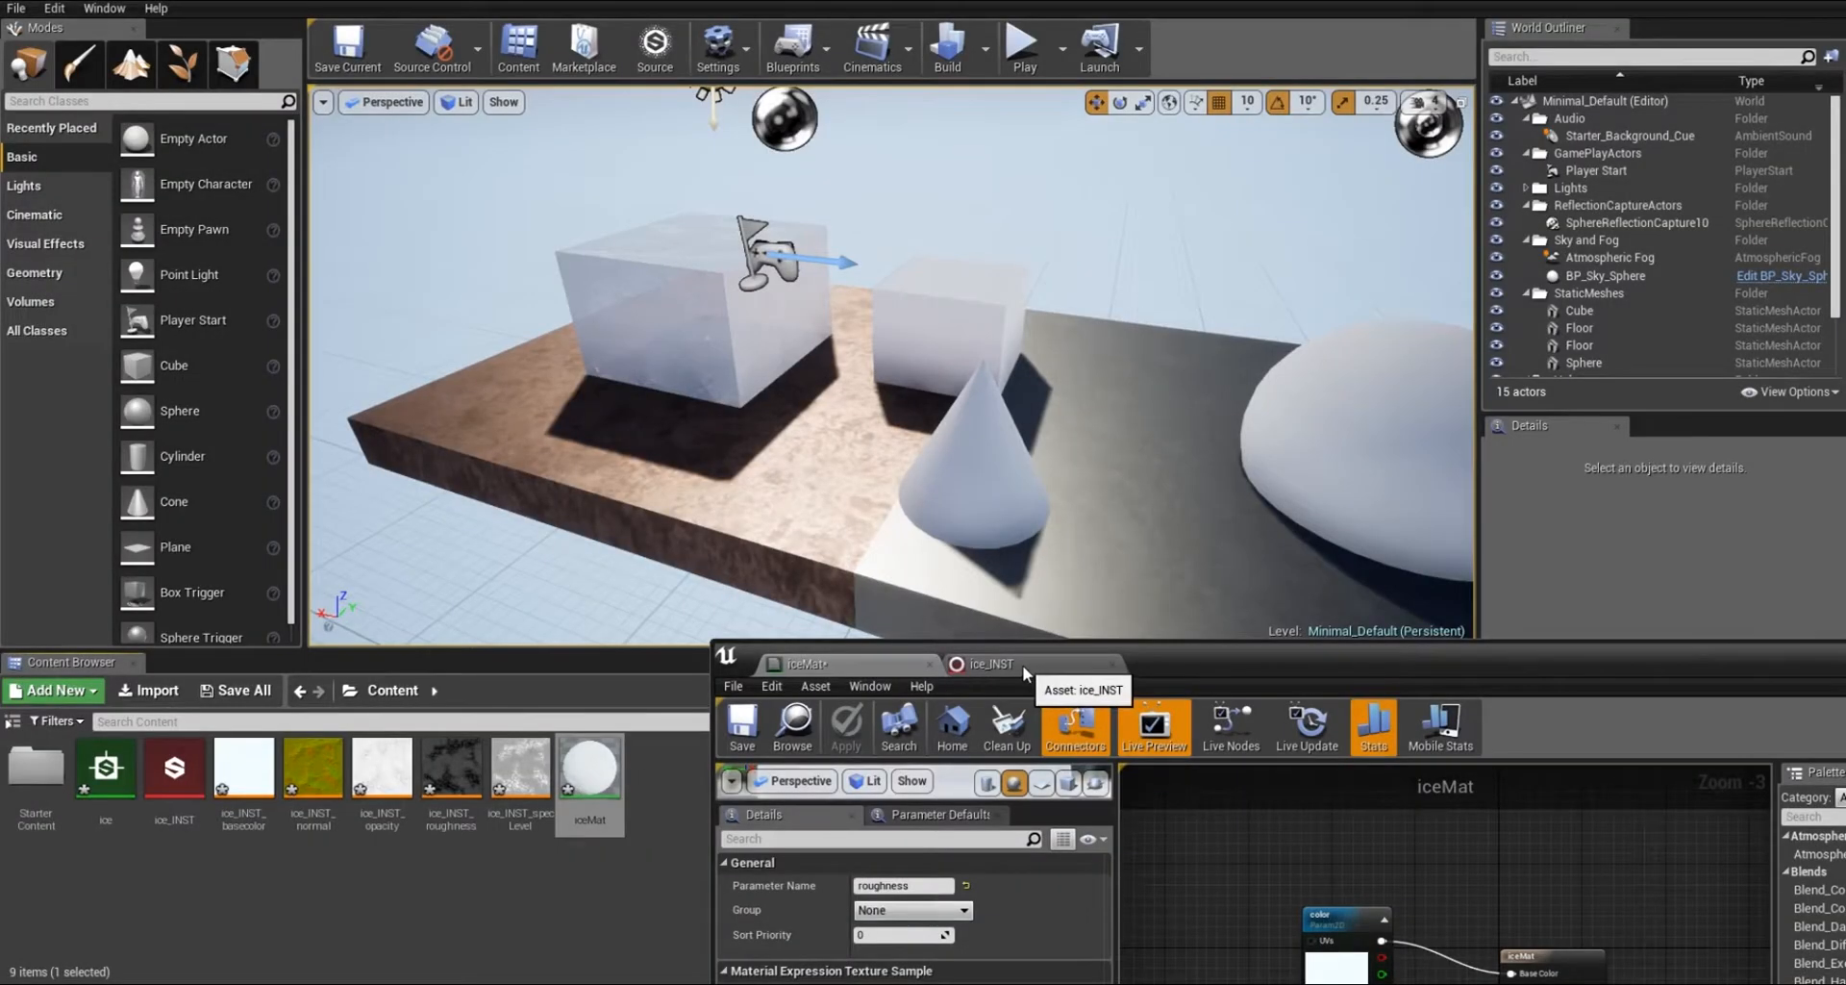
left_click(1023, 665)
left_click_drag(1256, 675, 1358, 218)
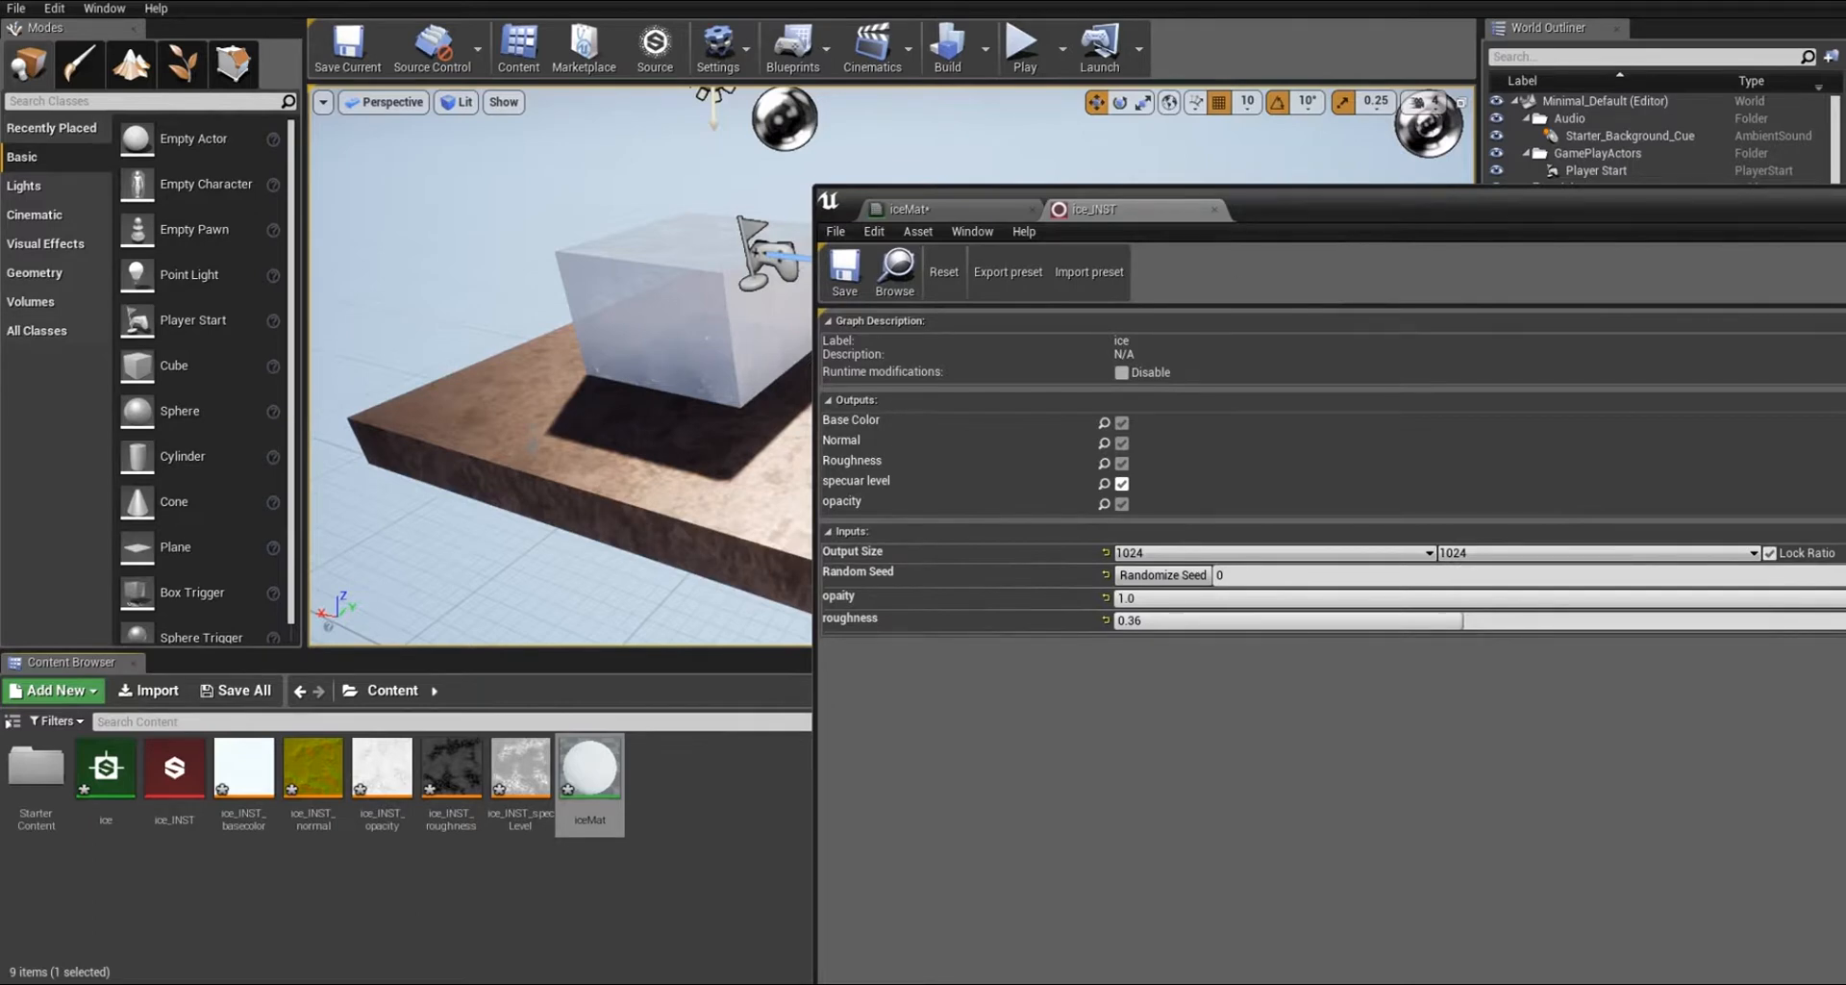
key("s")
right_click_drag(529, 463, 529, 464)
key("w")
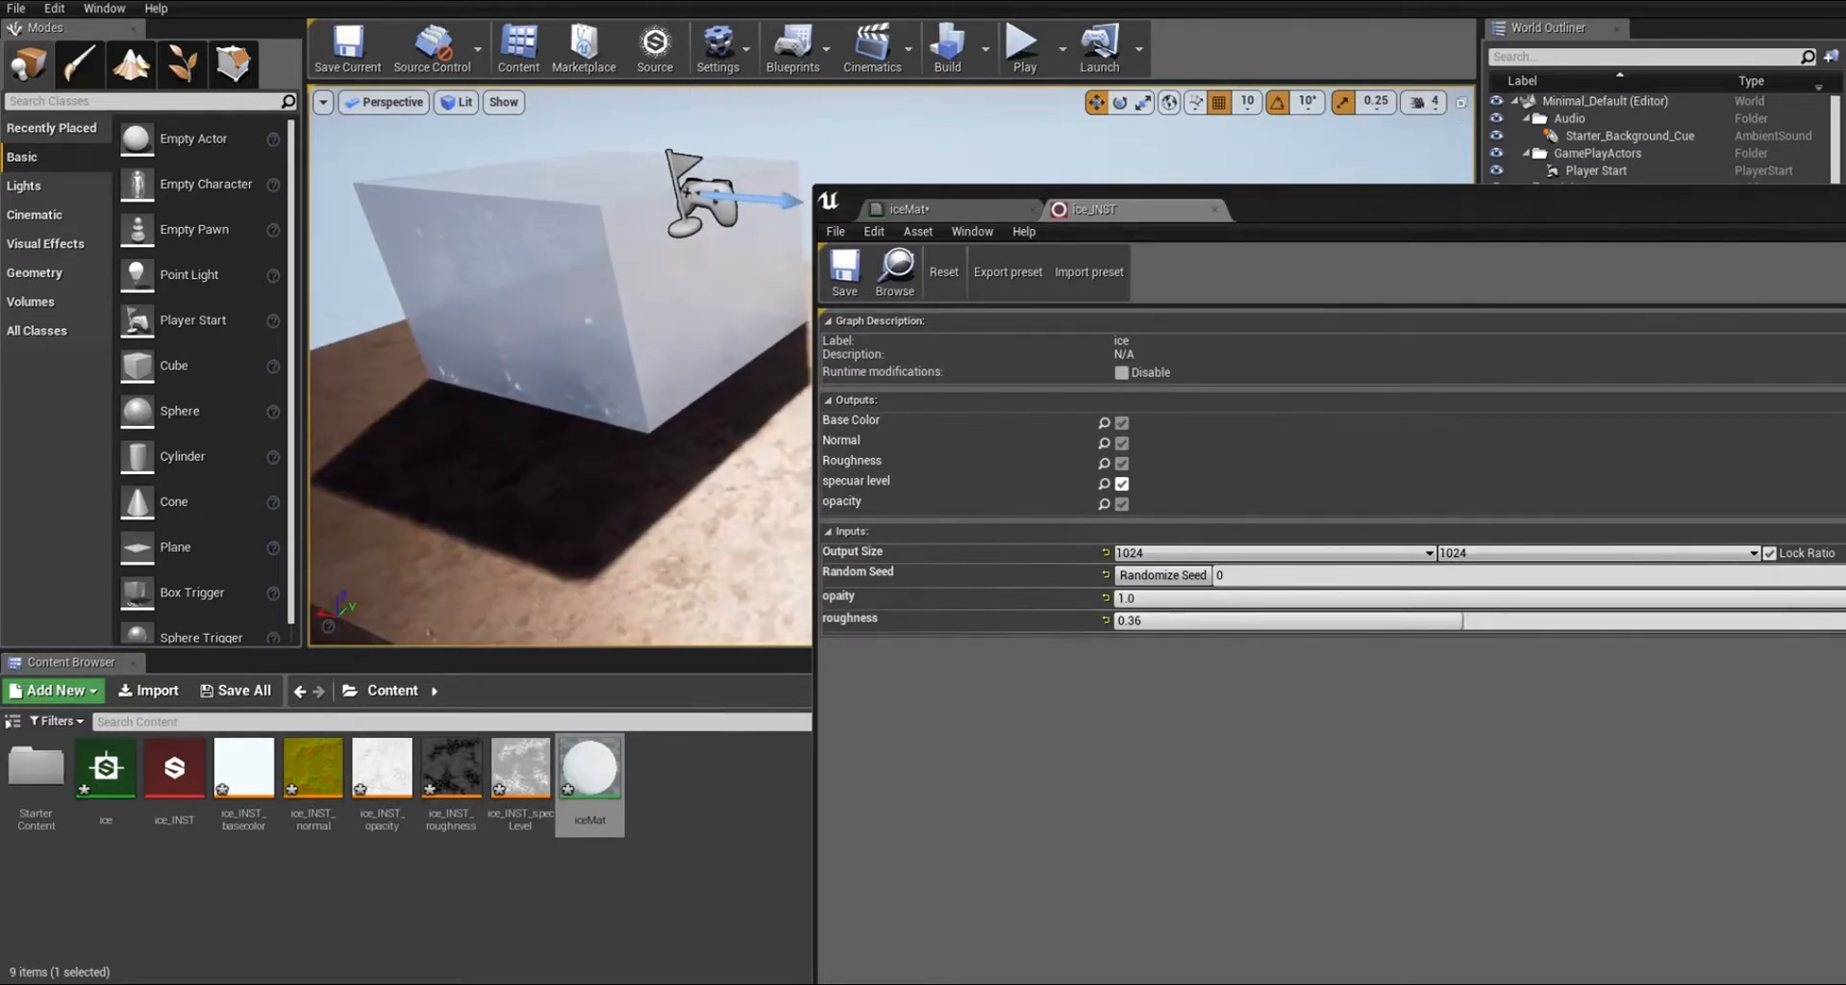
left_click_drag(1404, 218, 1104, 348)
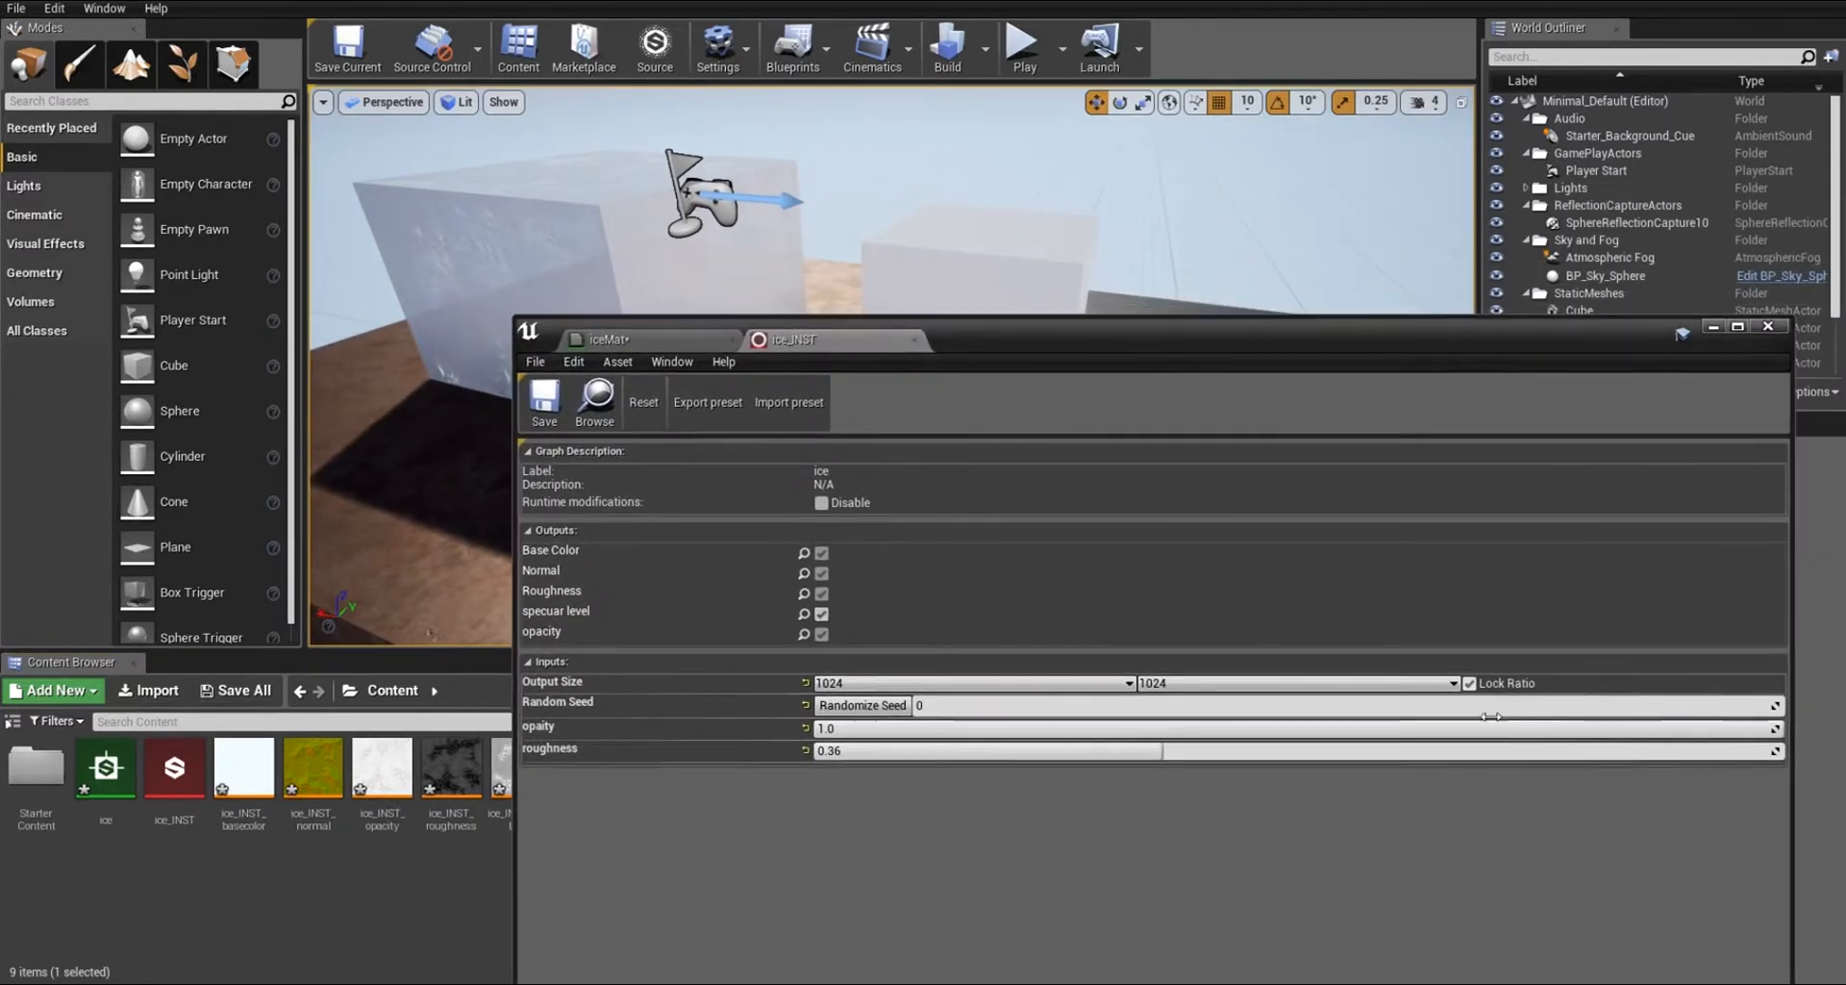
Test the ice_INST opacity at 0.115 and 1.0 and its roughness at 0.413 and 1.0 on the ice cube.
left_click_drag(1769, 728, 1446, 728)
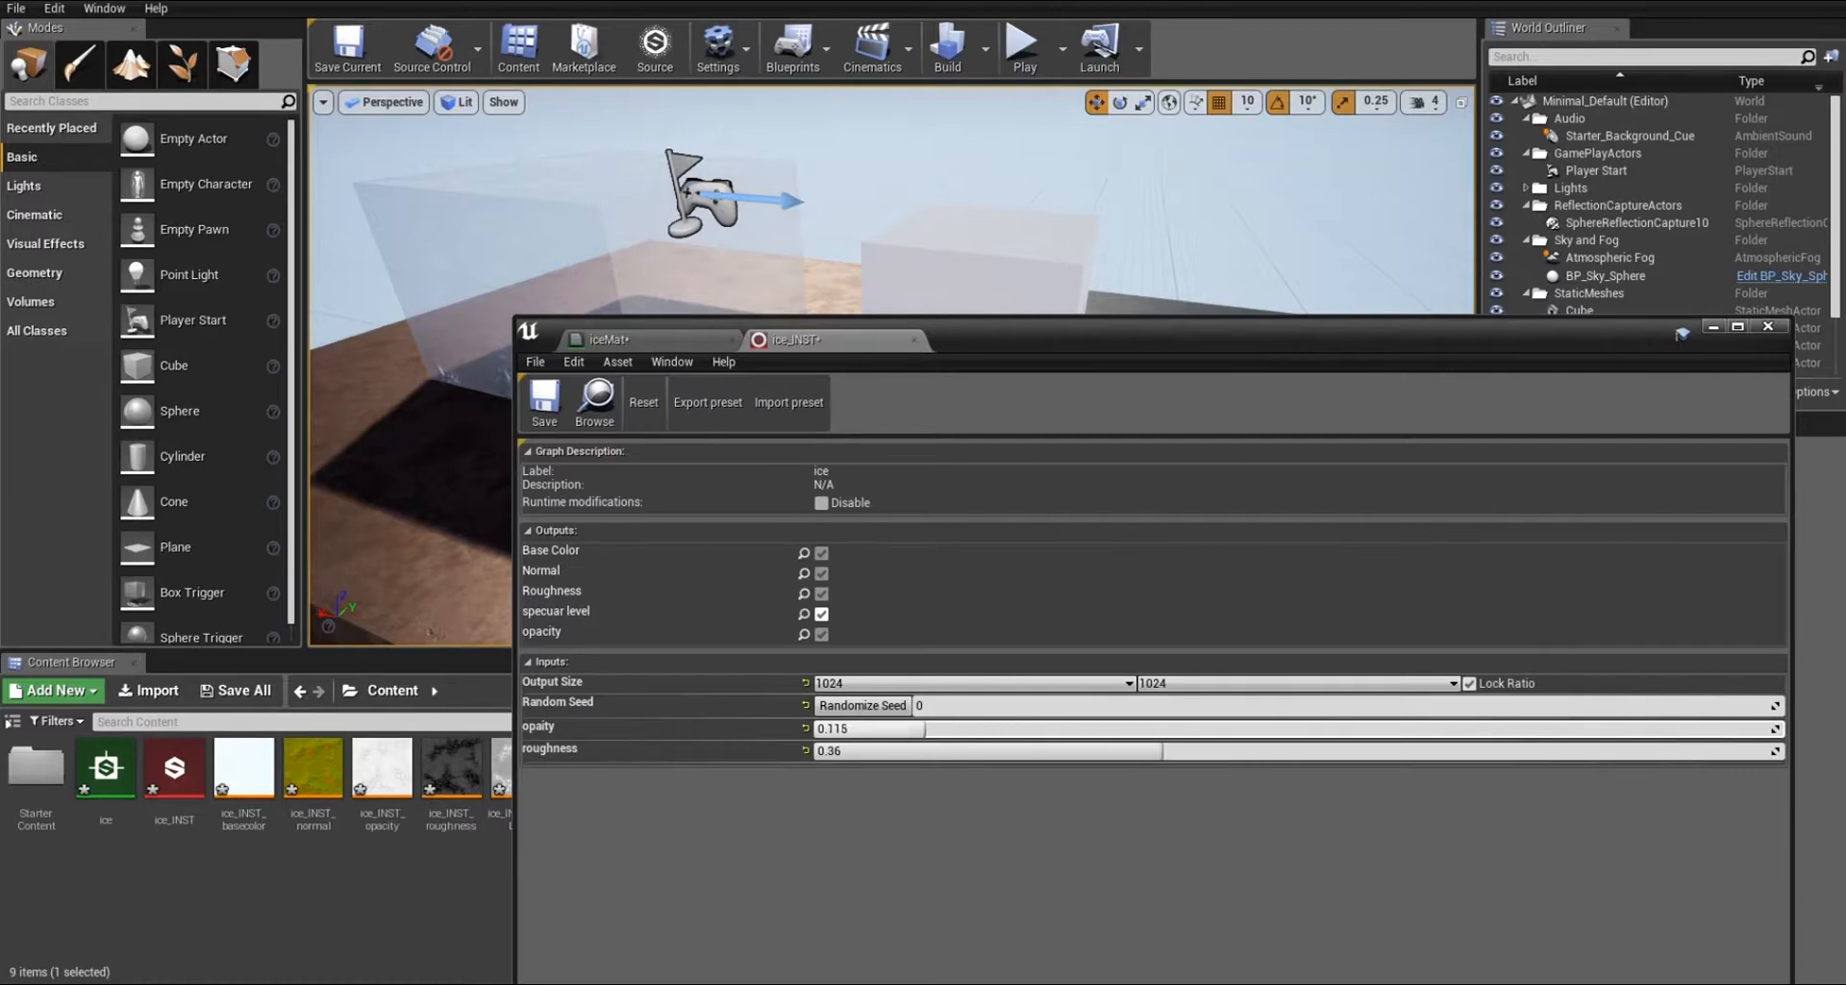
left_click_drag(1007, 728, 1780, 729)
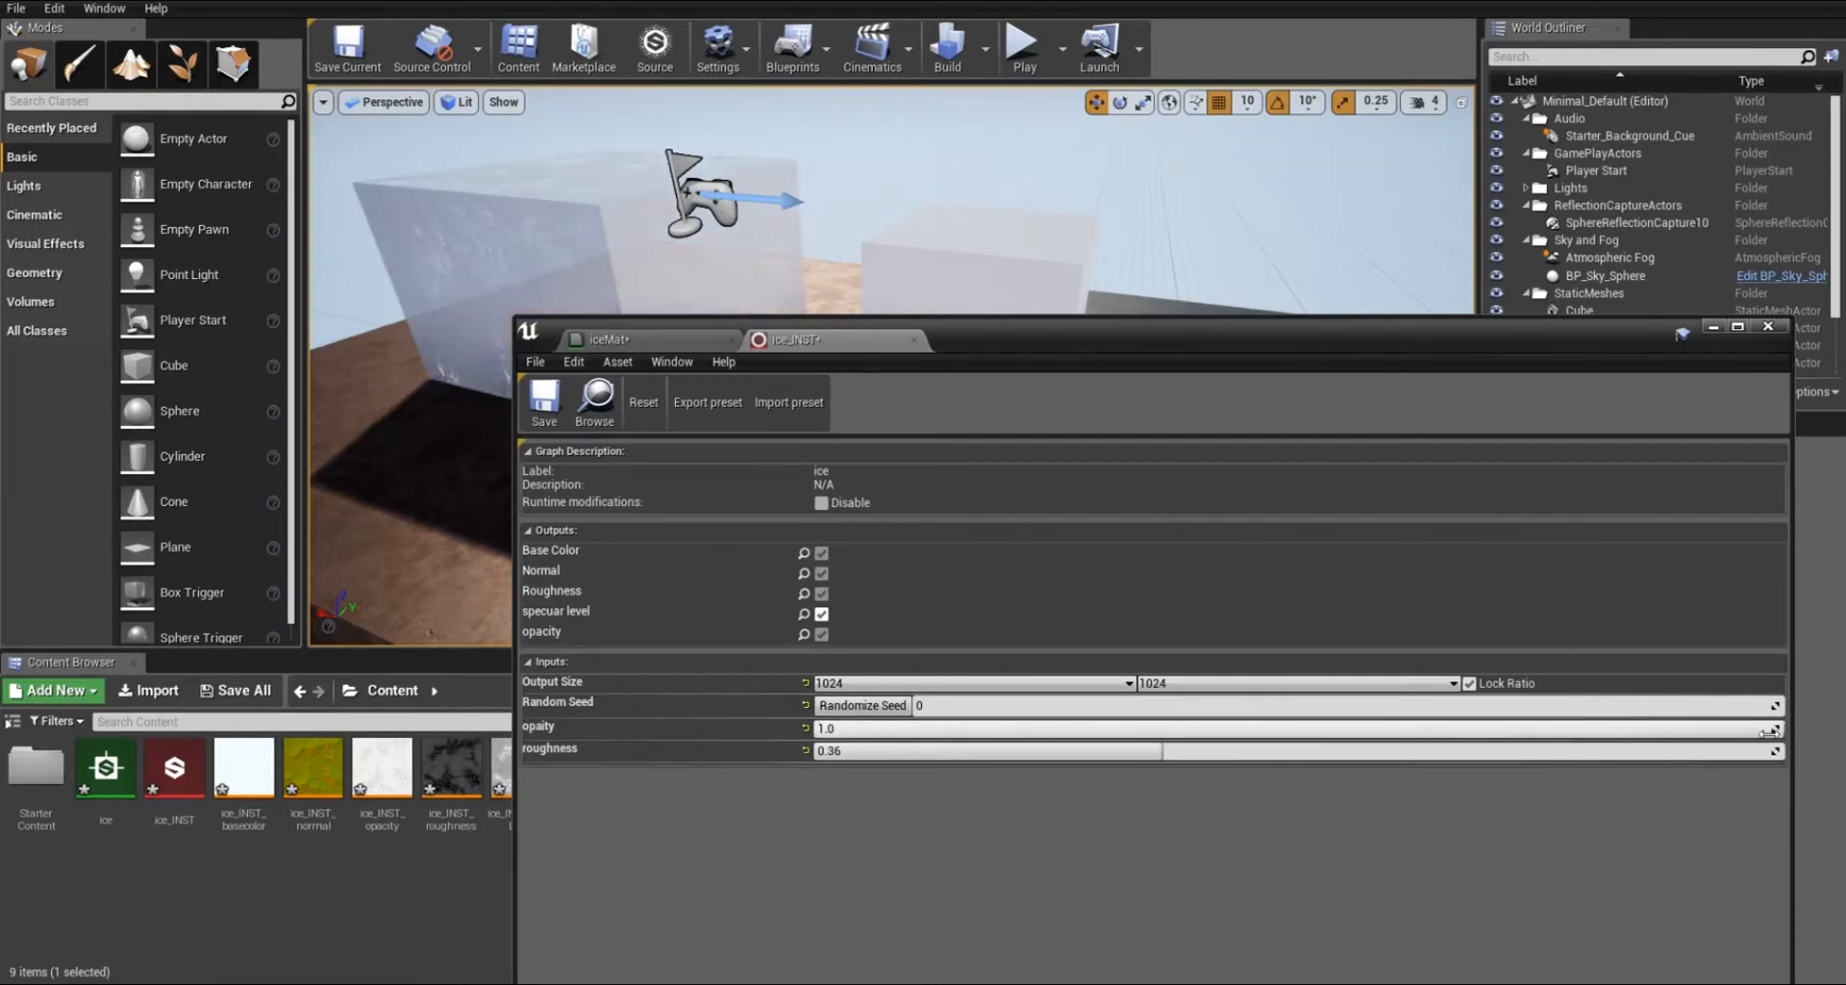
left_click_drag(1125, 751, 1177, 751)
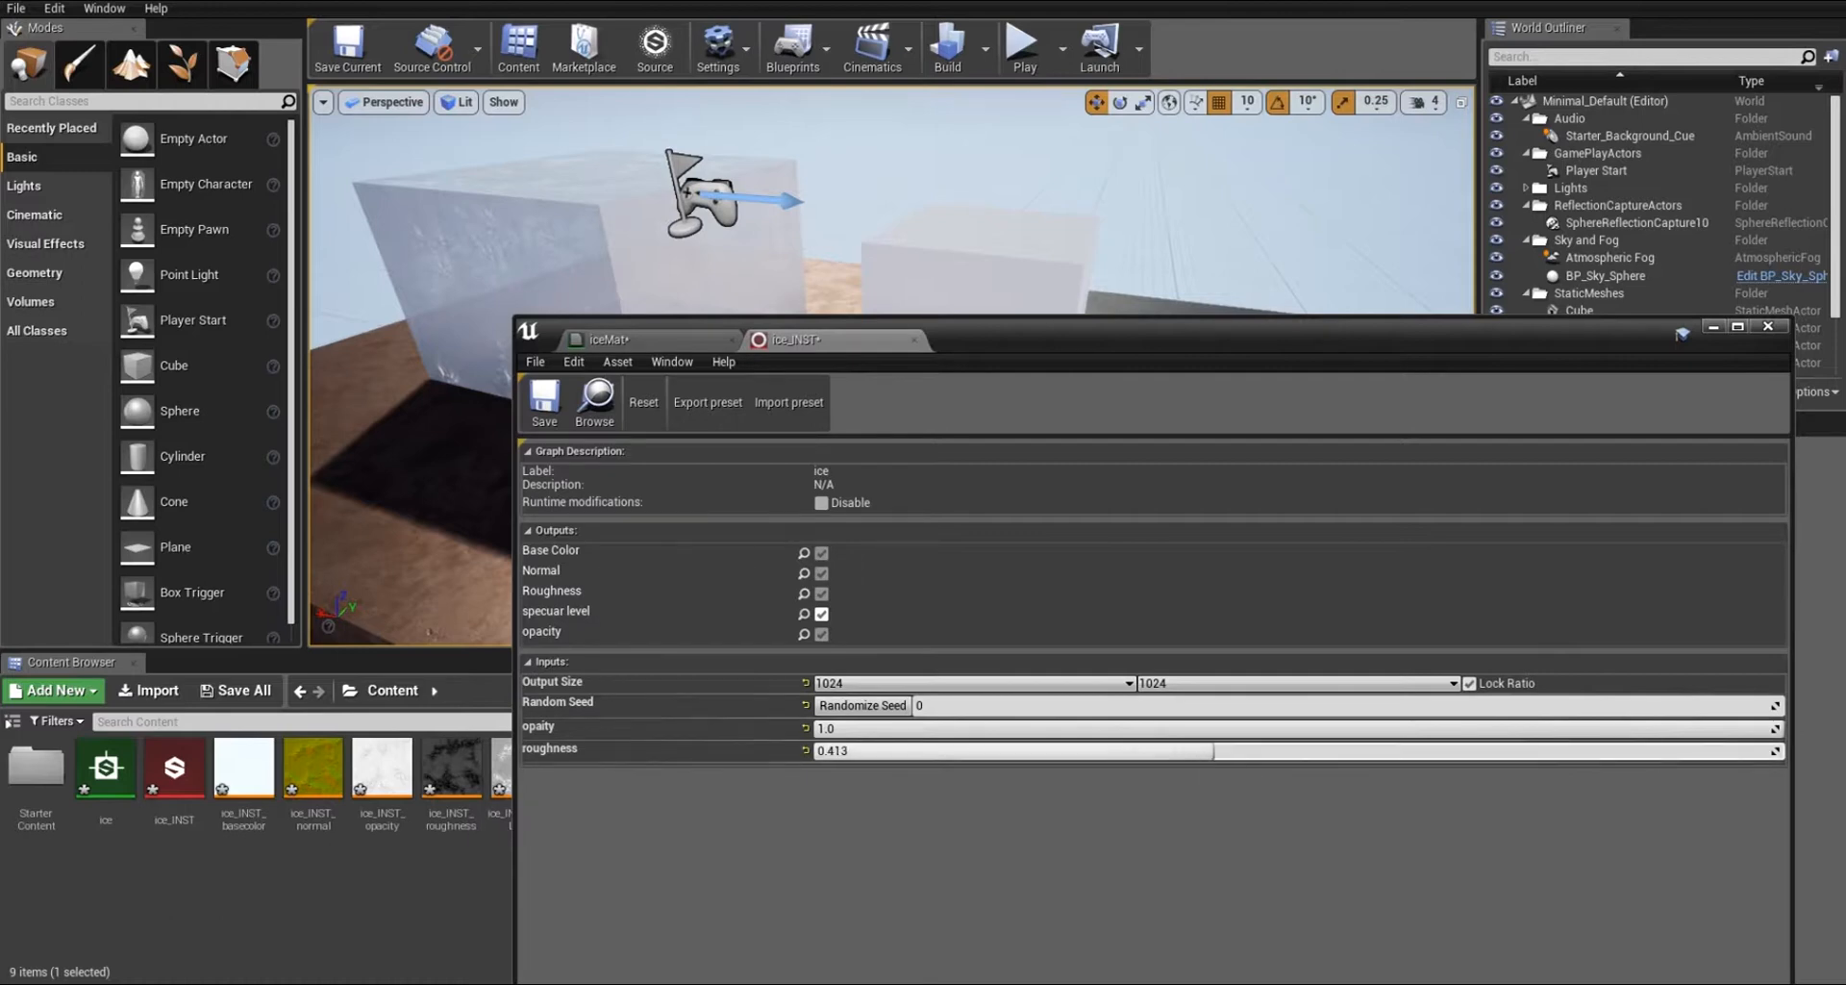
left_click_drag(1402, 751, 1780, 751)
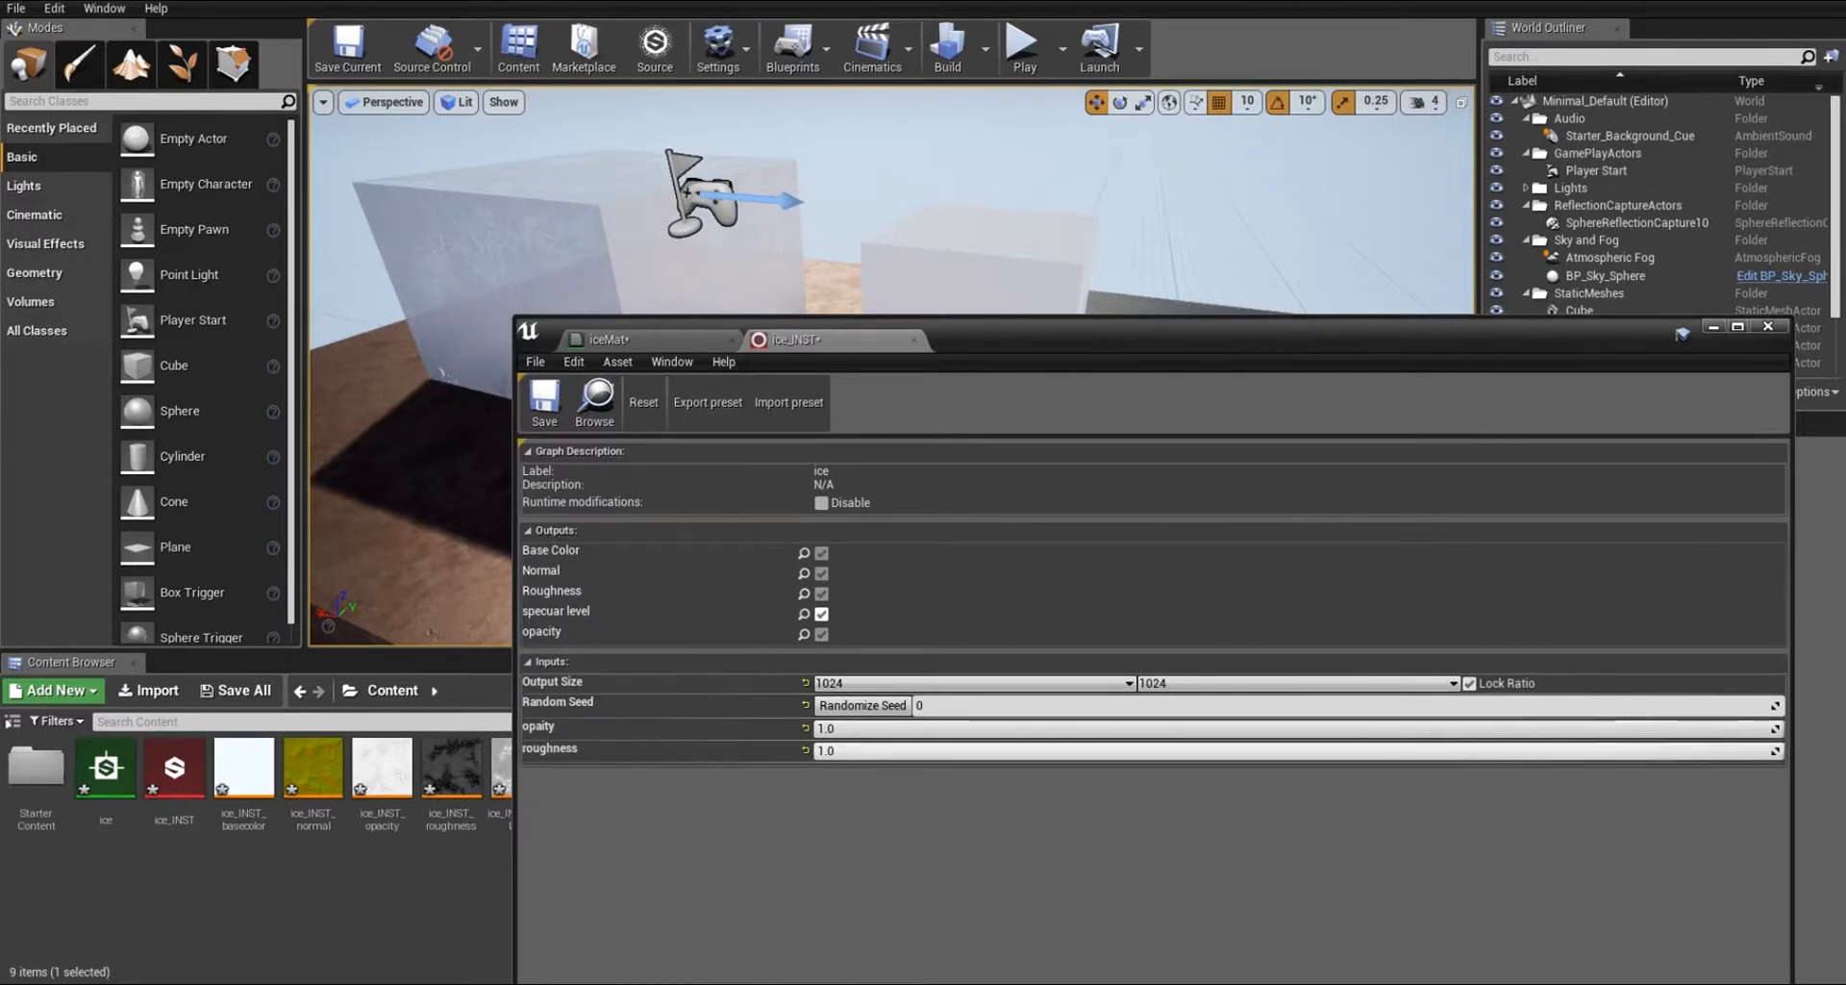
right_click_drag(484, 468, 524, 468)
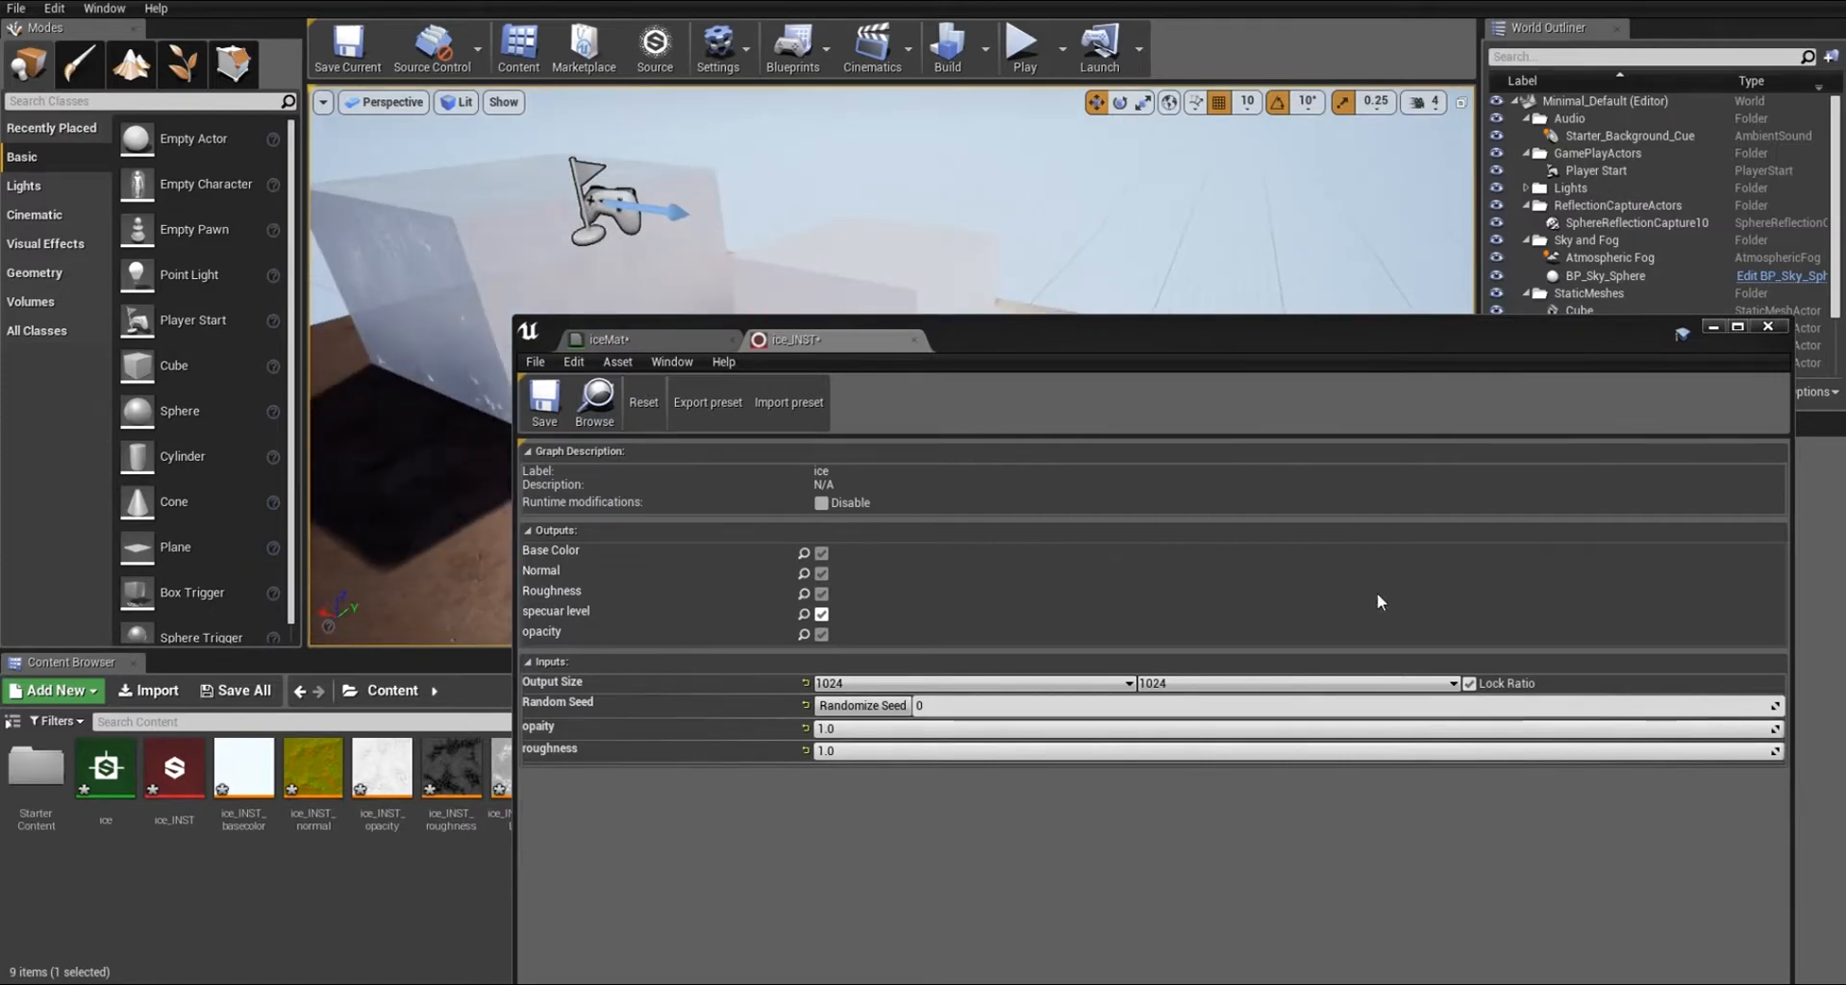
Set the ice_INST roughness to 0.004 and its opacity to 0.719, checking the ice cube from several angles.
left_click_drag(1779, 751, 819, 750)
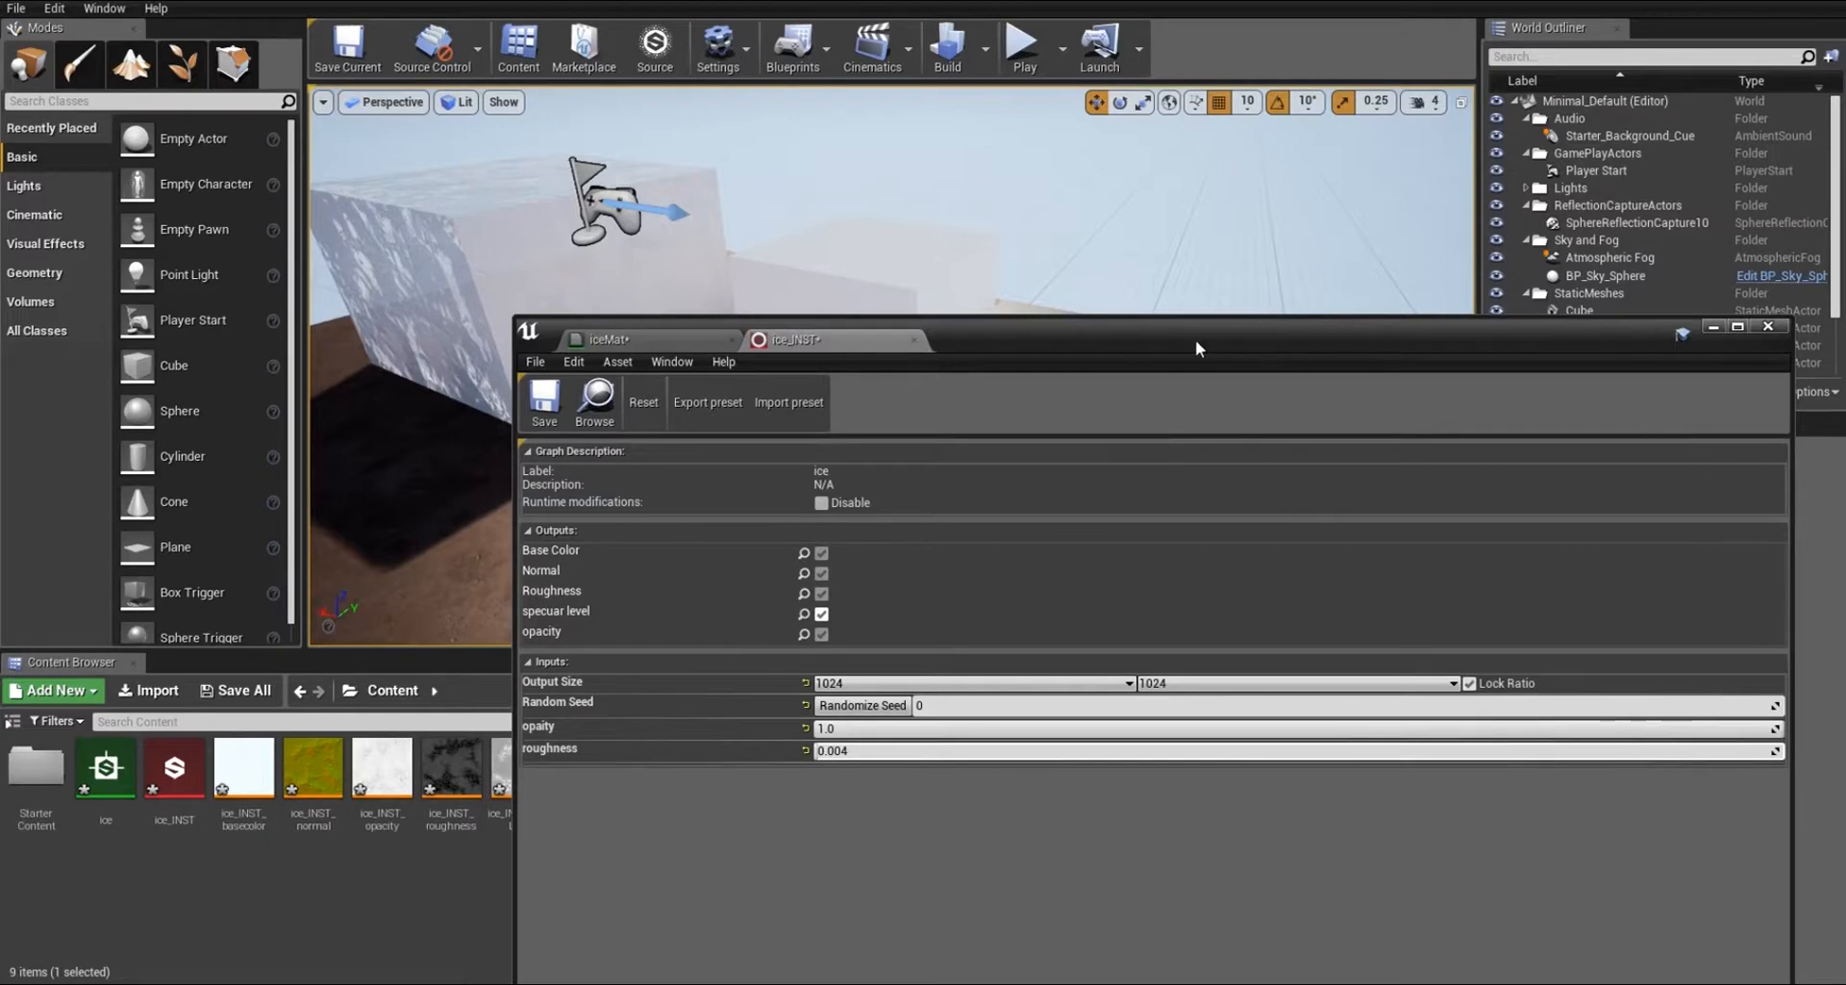
left_click_drag(1081, 334, 1301, 354)
left_click_drag(538, 447, 577, 447, "alt")
left_click_drag(432, 449, 596, 431)
left_click_drag(1513, 350, 1036, 416)
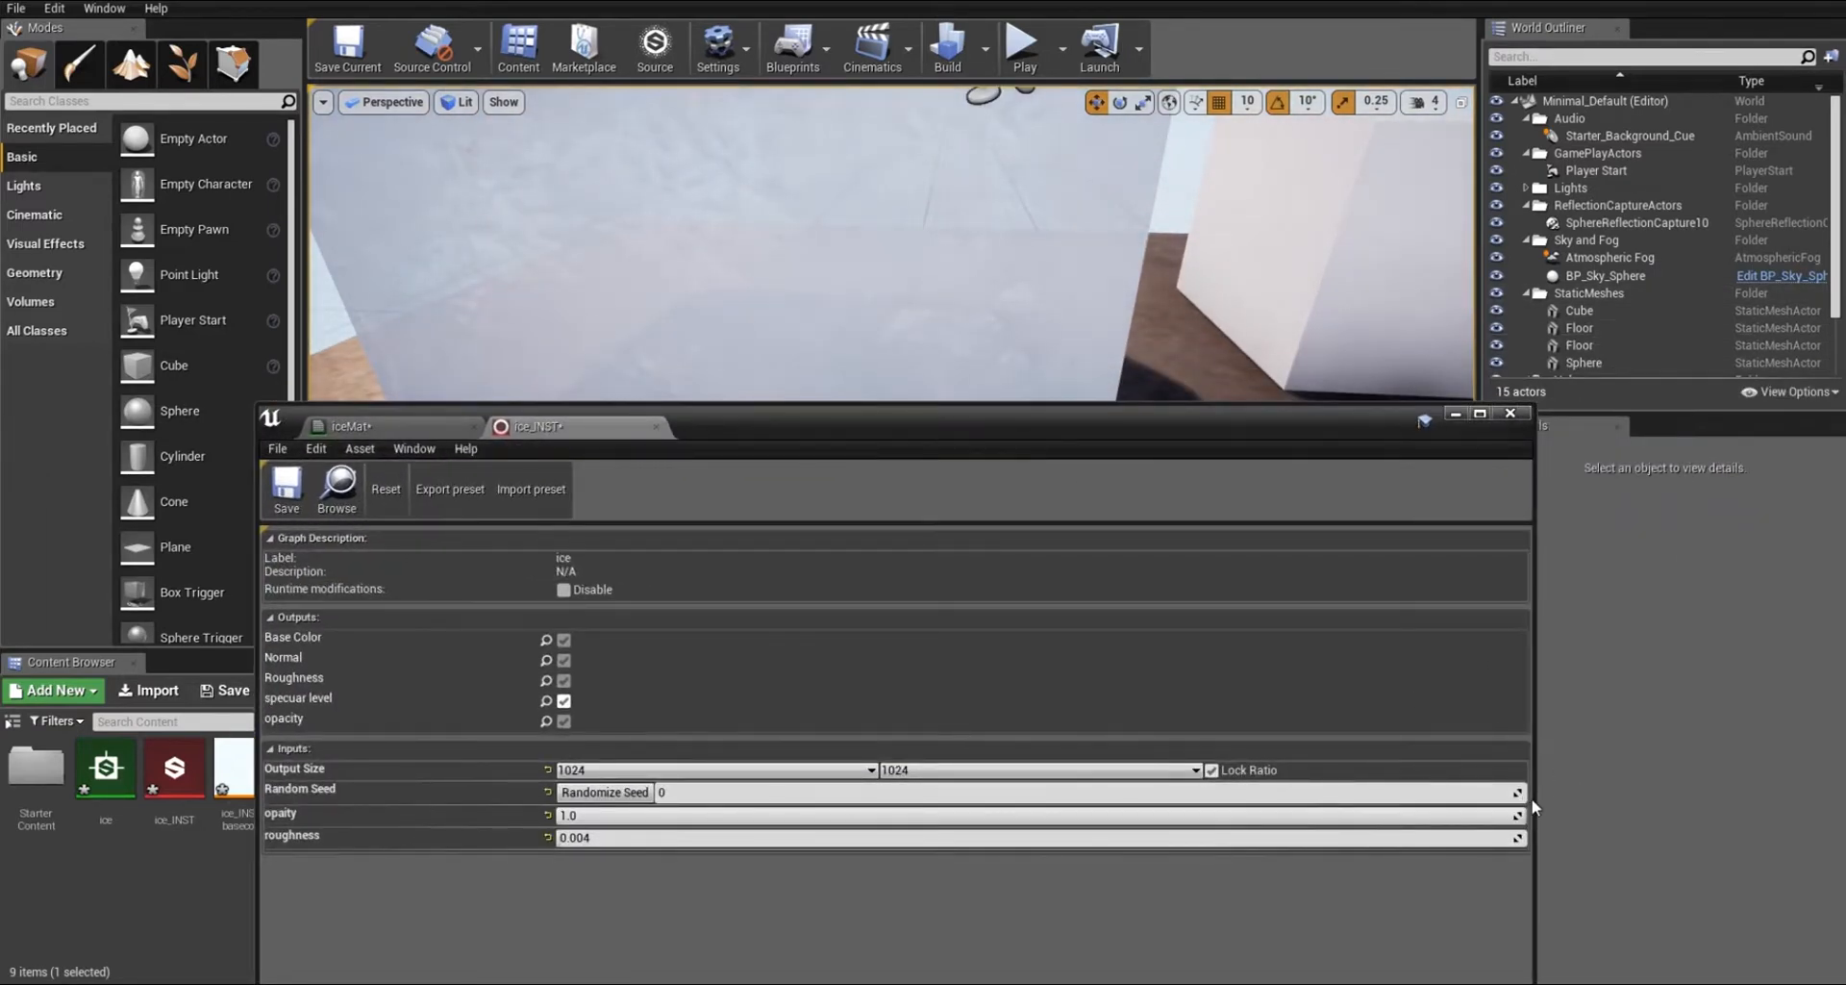
left_click_drag(1500, 815, 1292, 815)
mouse_move(1287, 816)
left_mouse_down()
mouse_move(1239, 815)
mouse_move(1282, 816)
left_mouse_up()
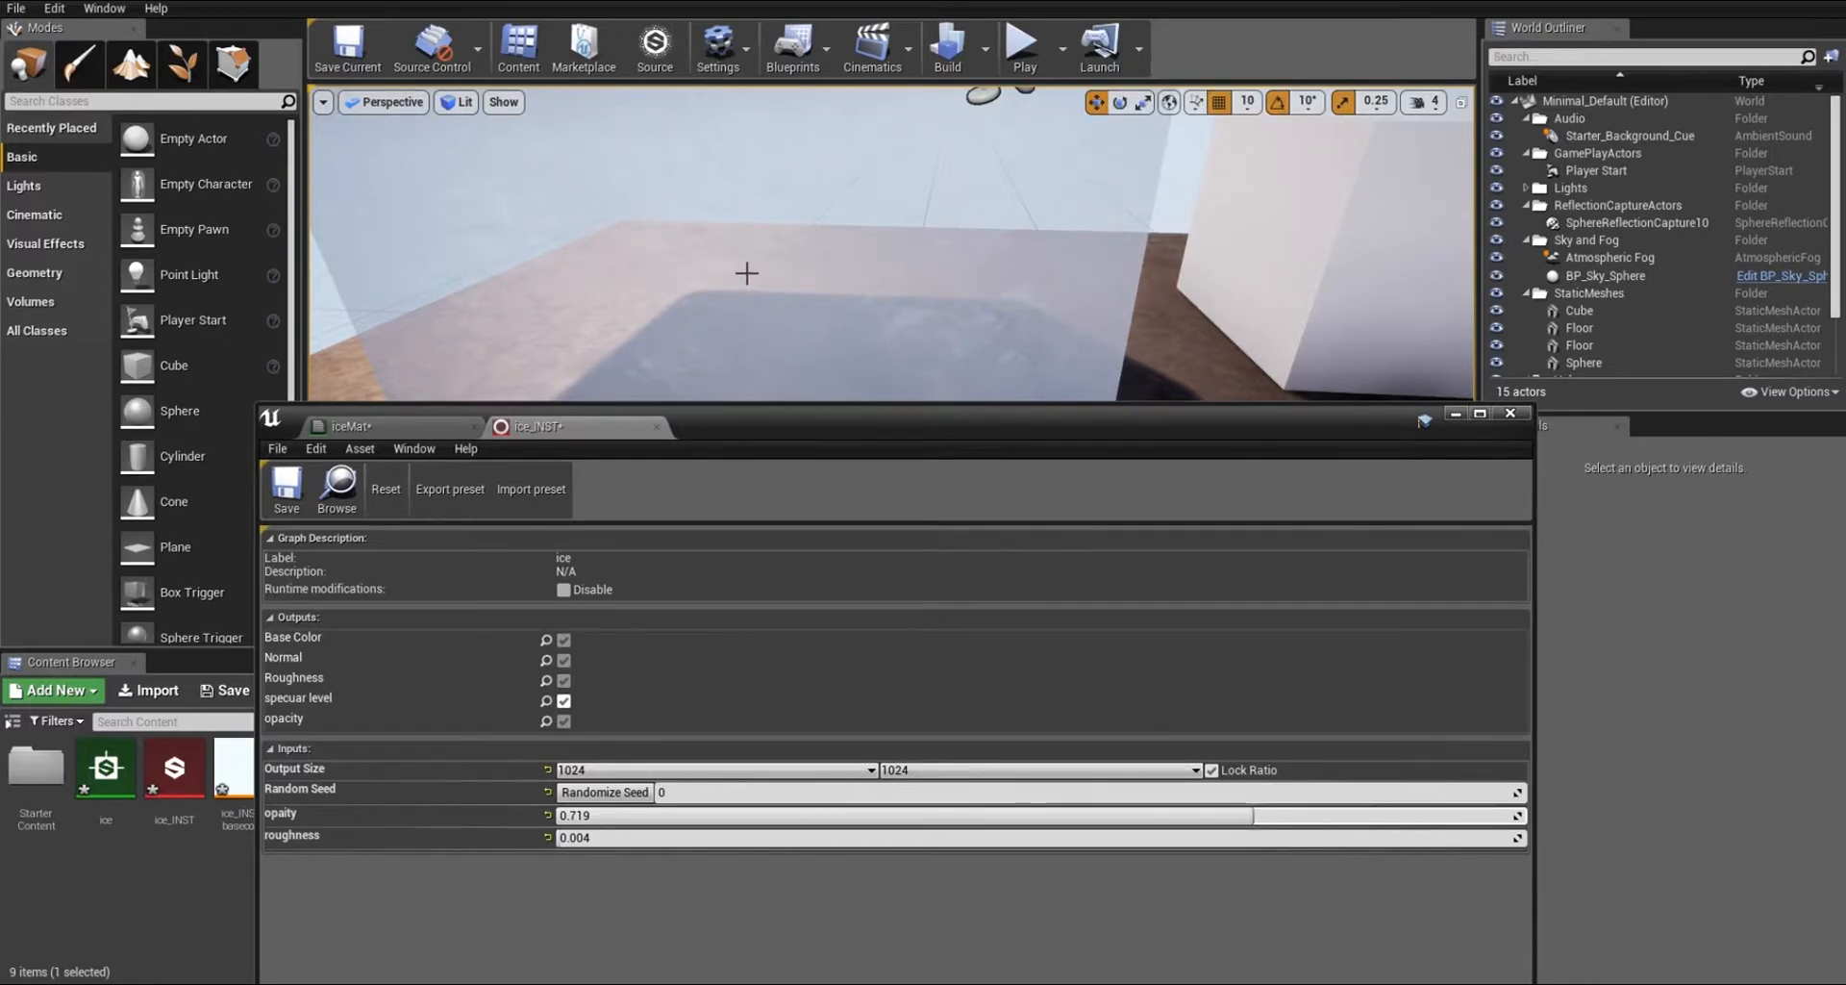
right_click_drag(775, 263, 869, 247)
key("s")
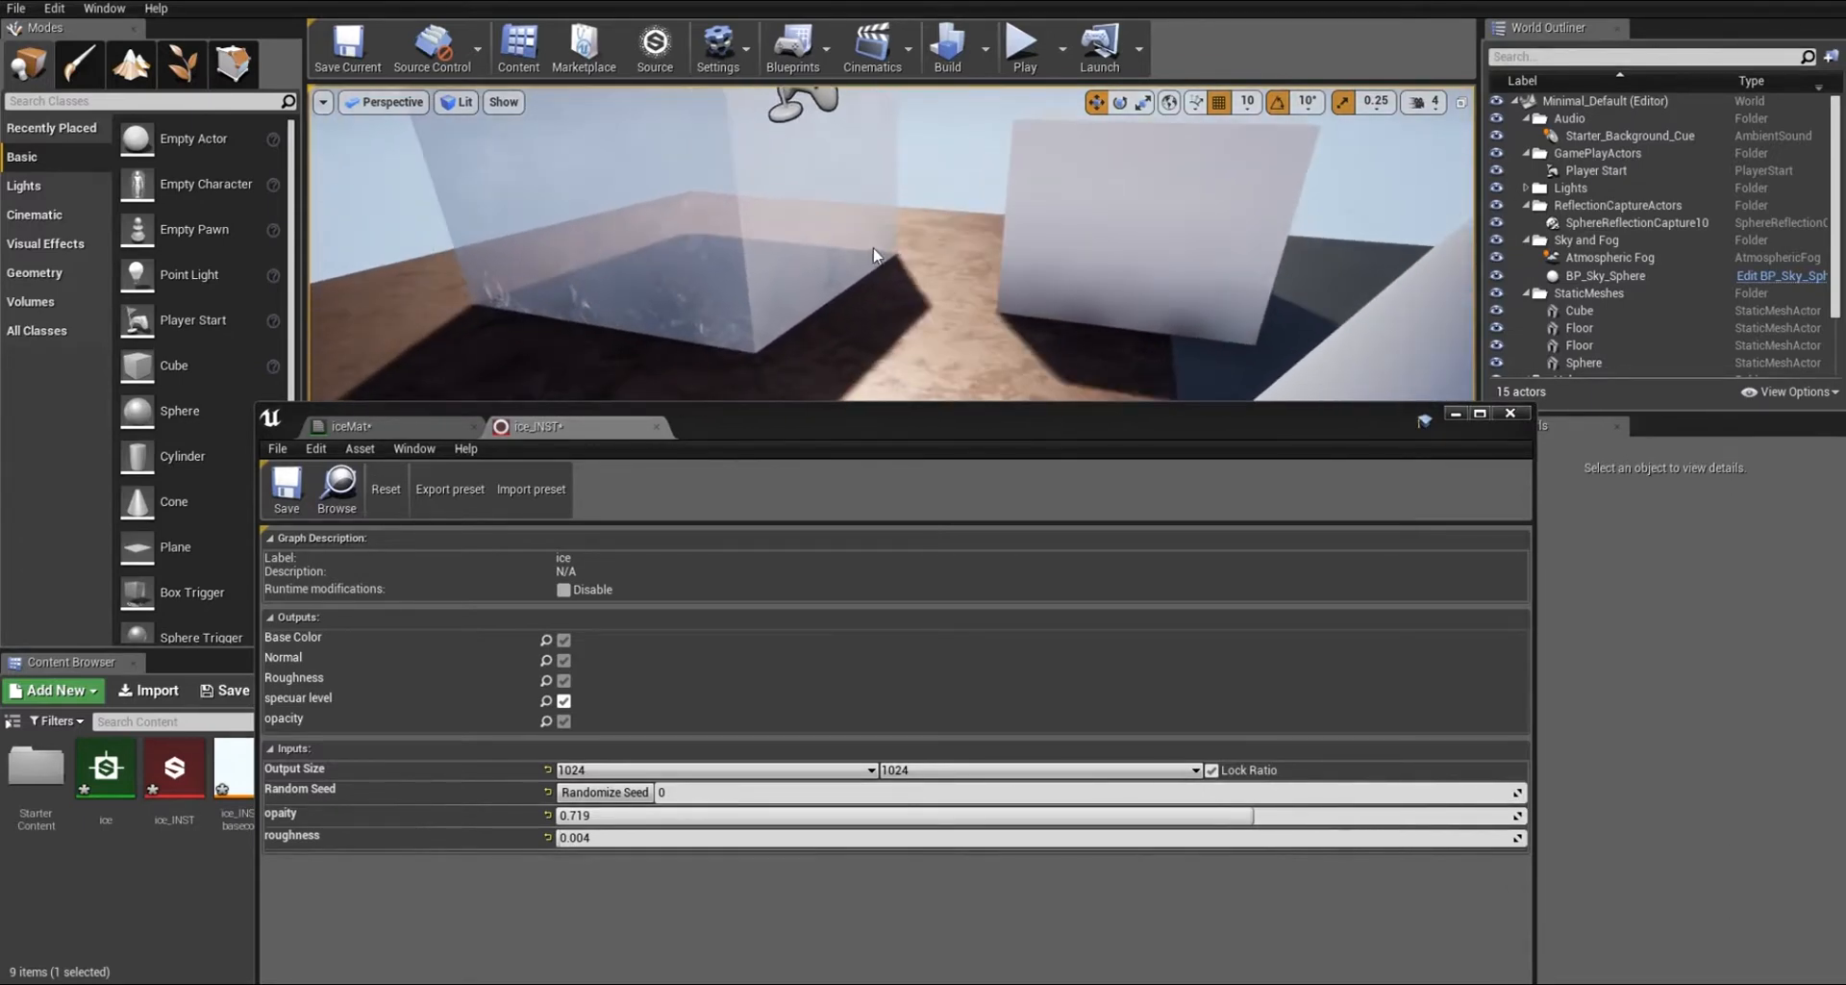
scroll(901, 253, "down", 4)
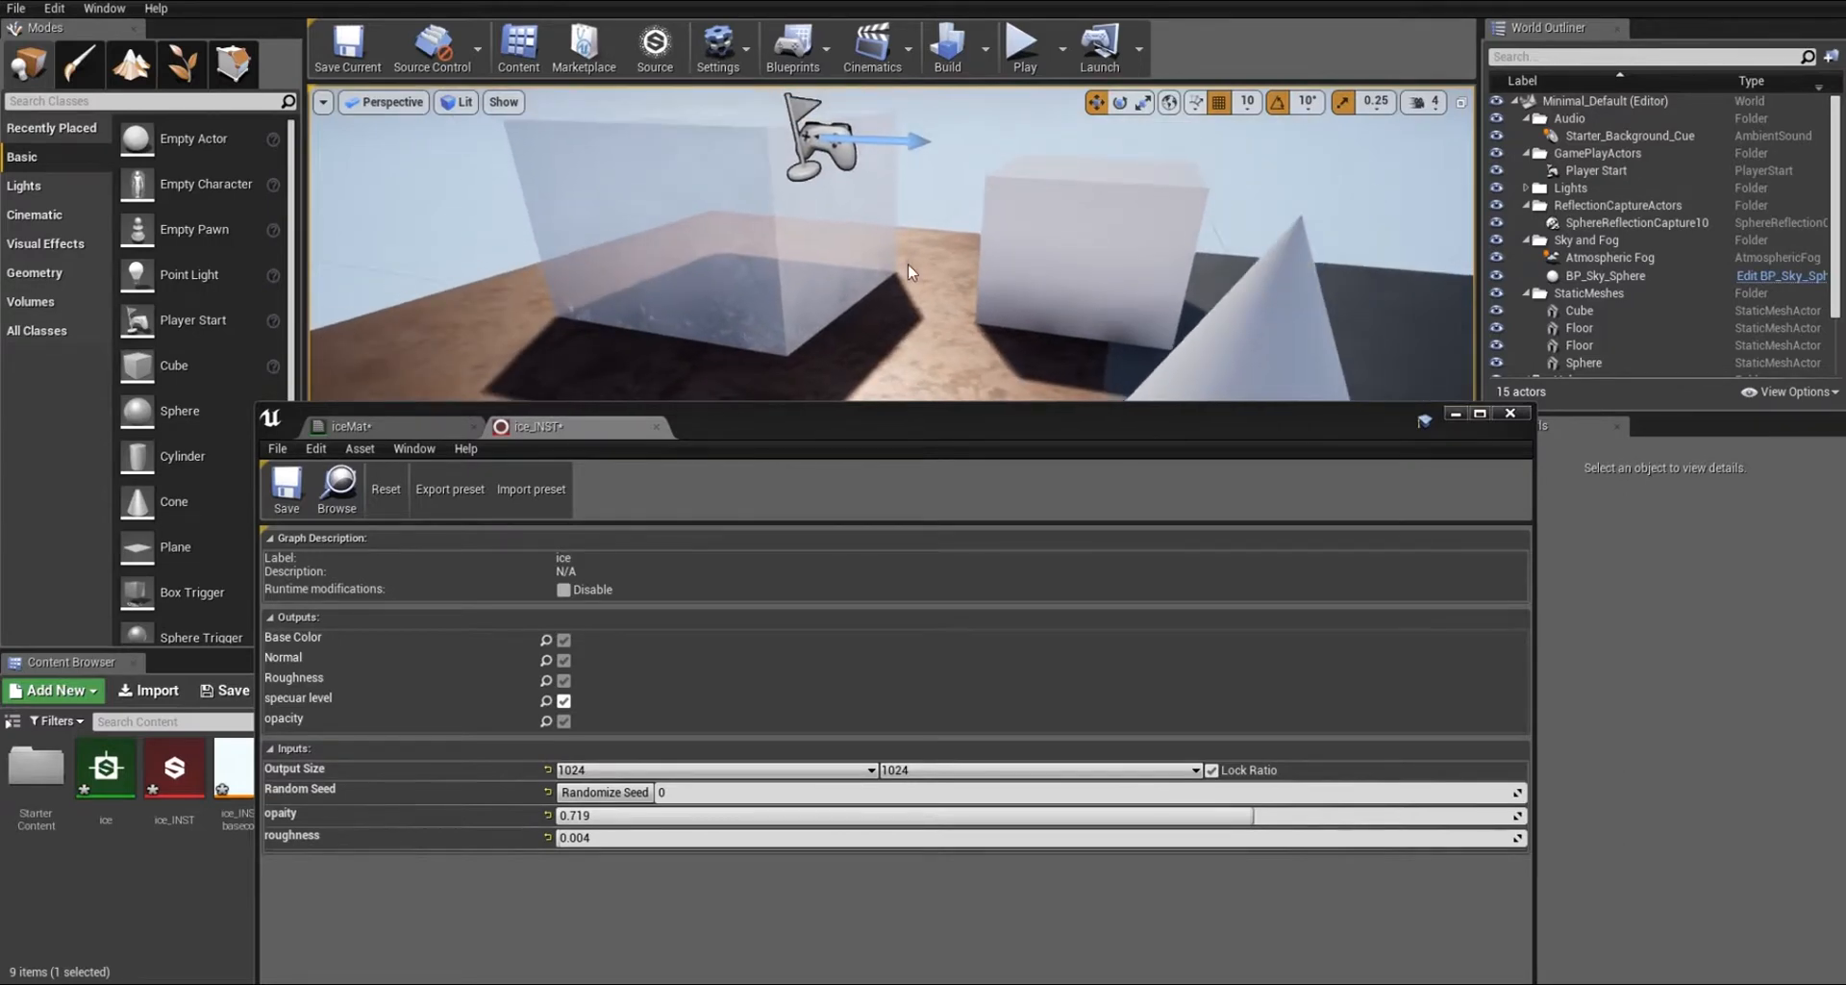
middle_click_drag(913, 265, 914, 266)
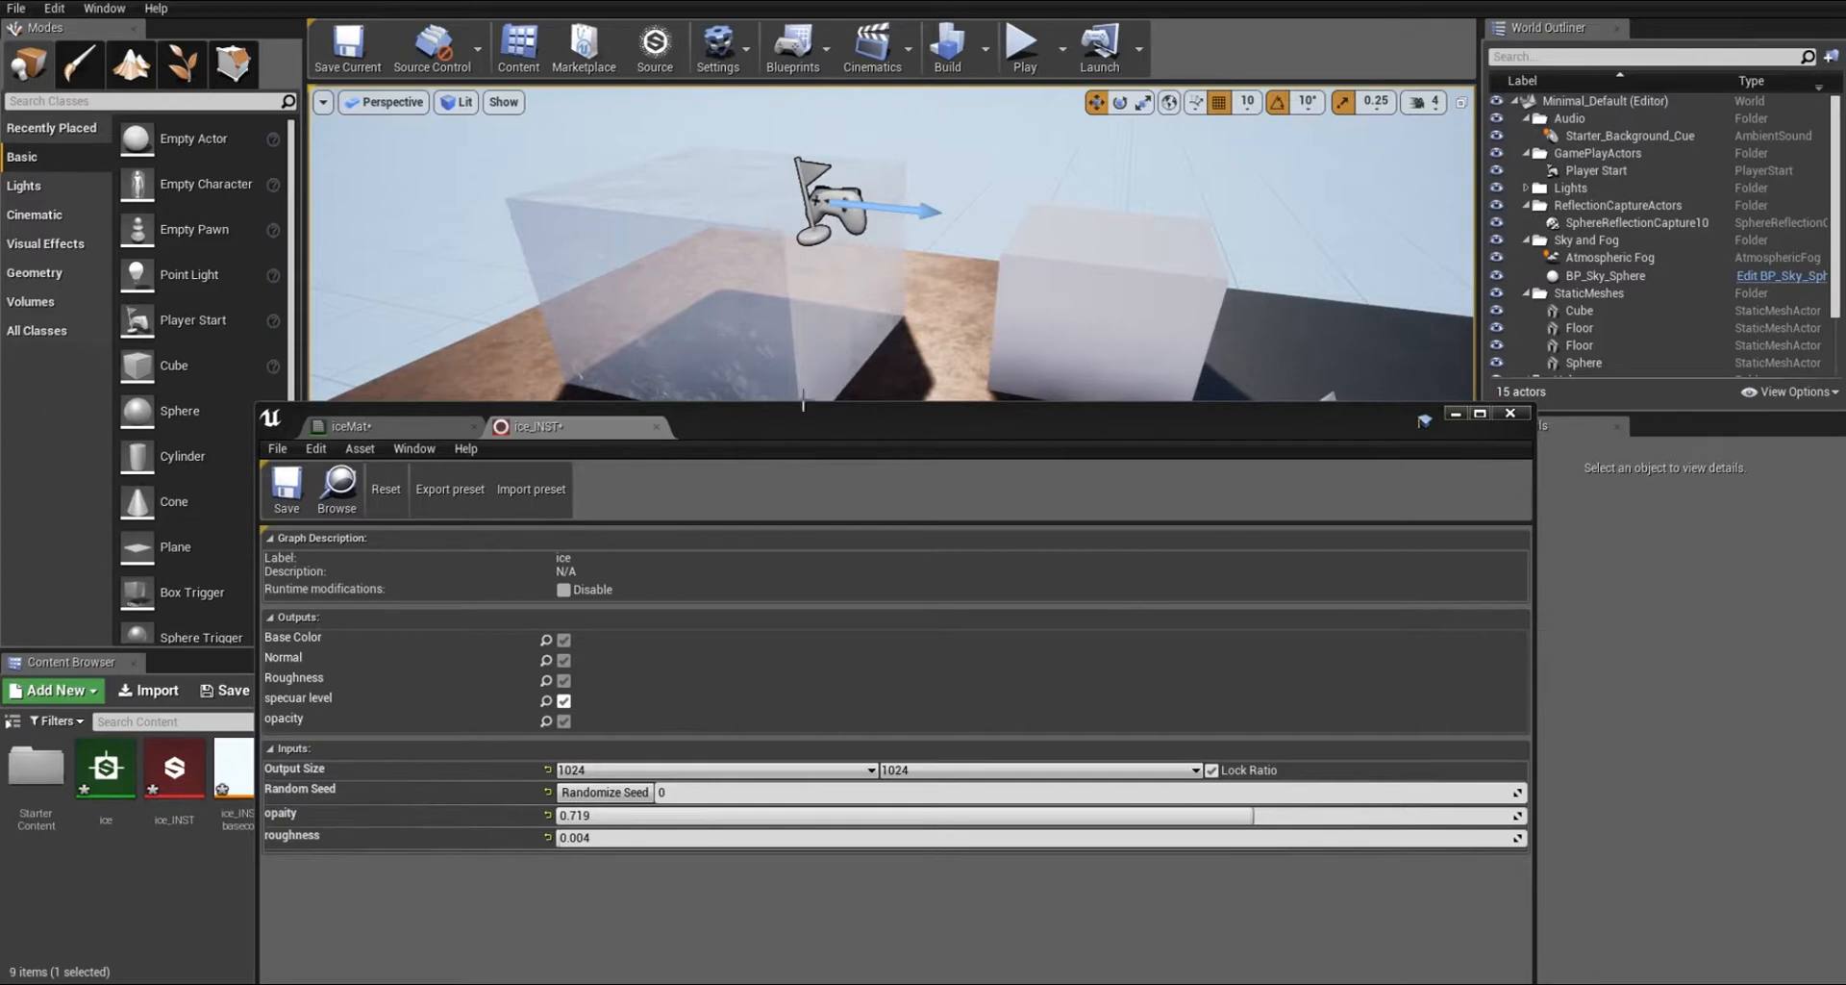
Return to iceMat and add a ScalarParameter node in the empty graph area well before the normal node.
left_click(410, 428)
left_click_drag(779, 418, 1088, 135)
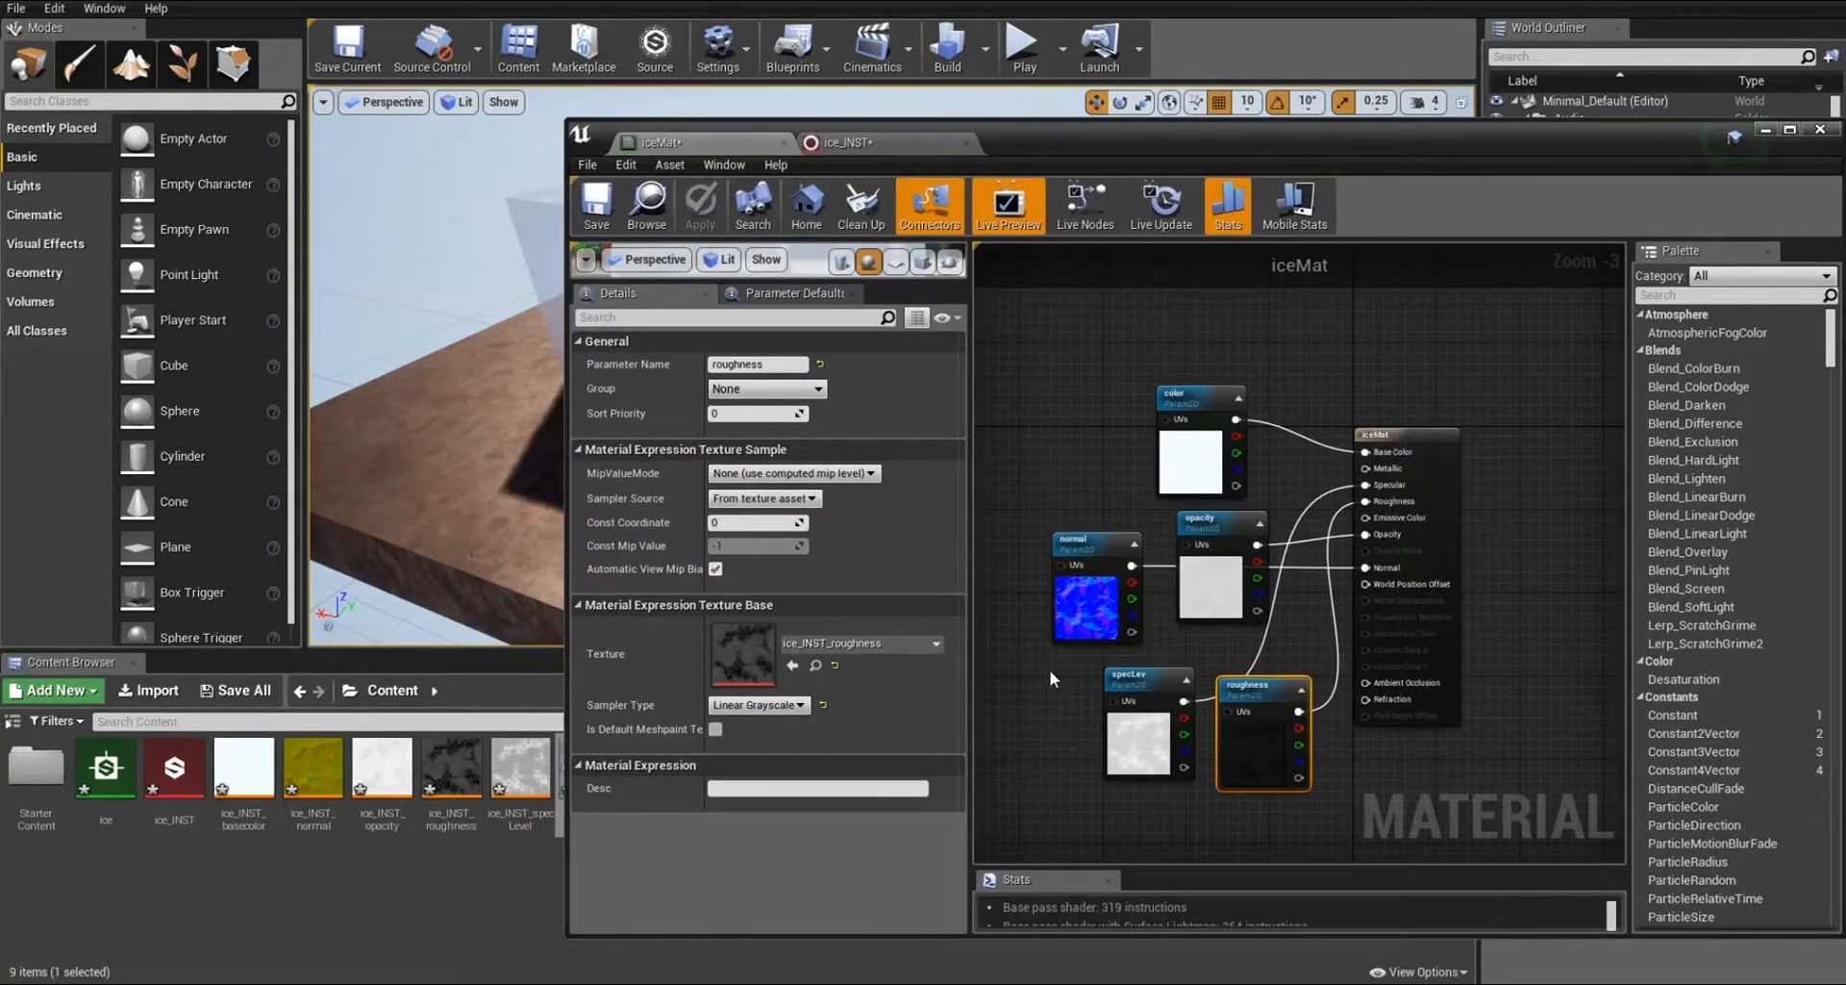
right_click_drag(1034, 690, 1375, 449)
right_click_drag(1196, 586, 938, 663)
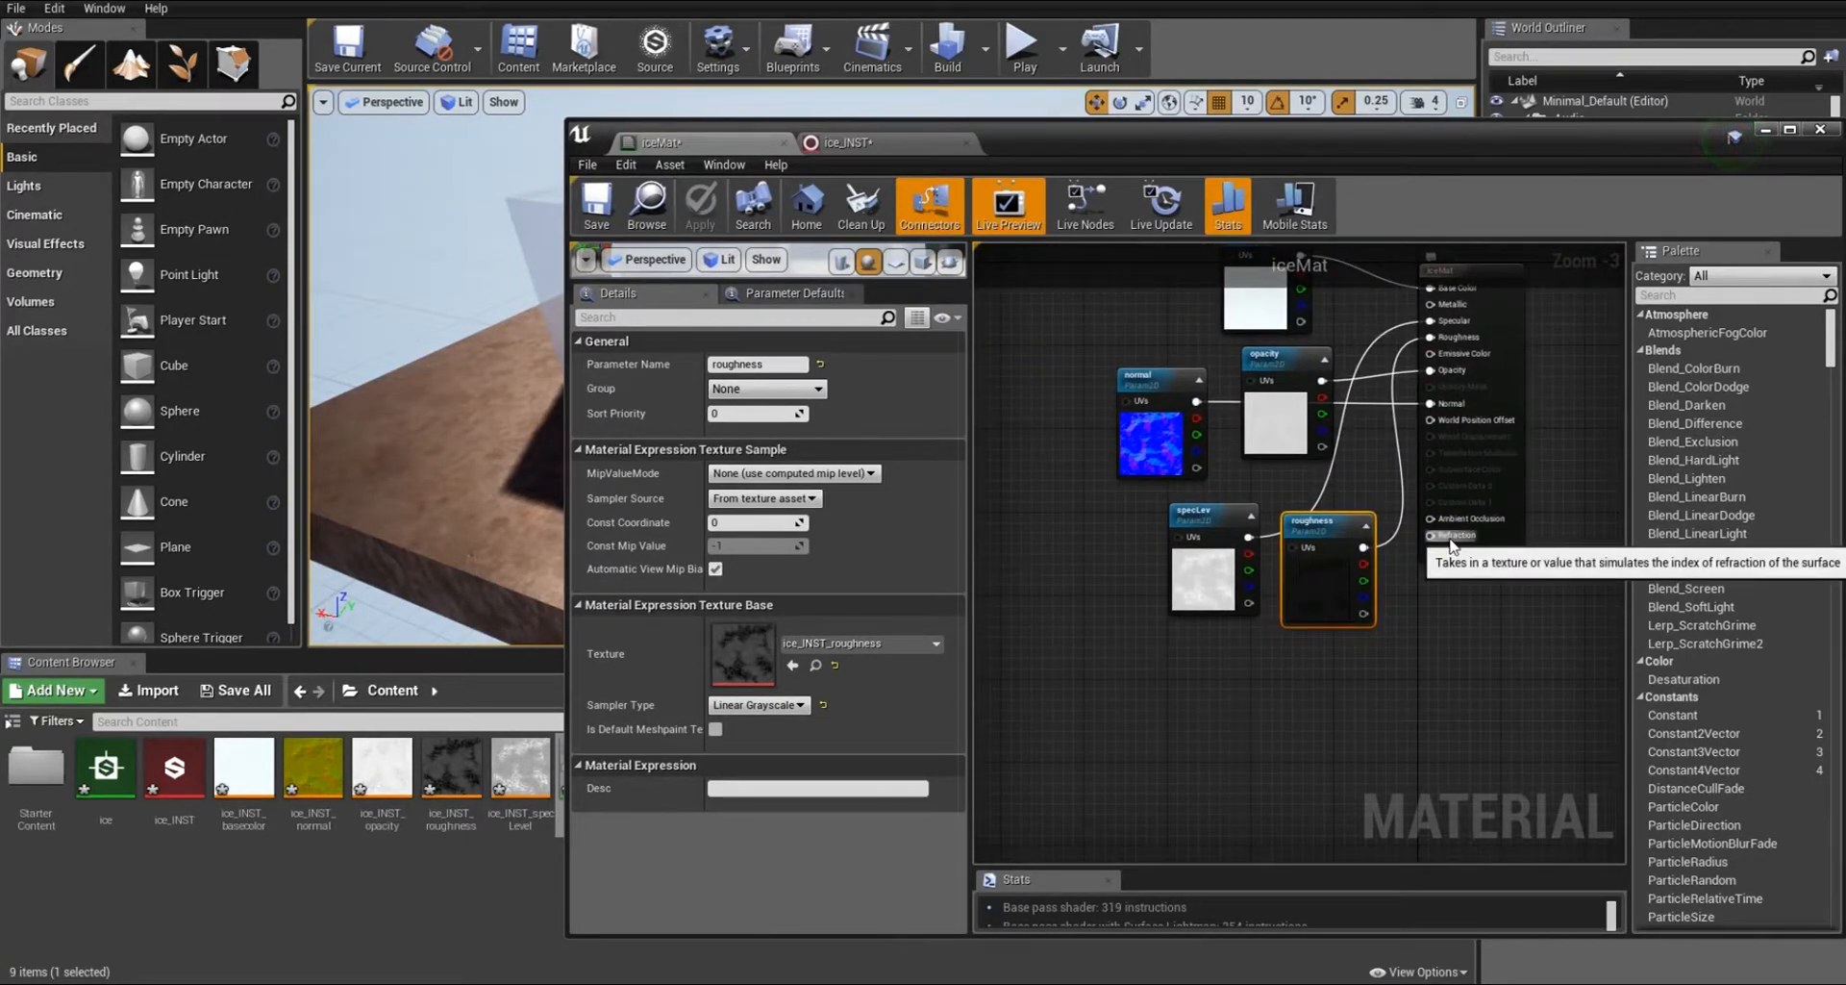
right_click_drag(1083, 729, 1554, 725)
left_click(1218, 437)
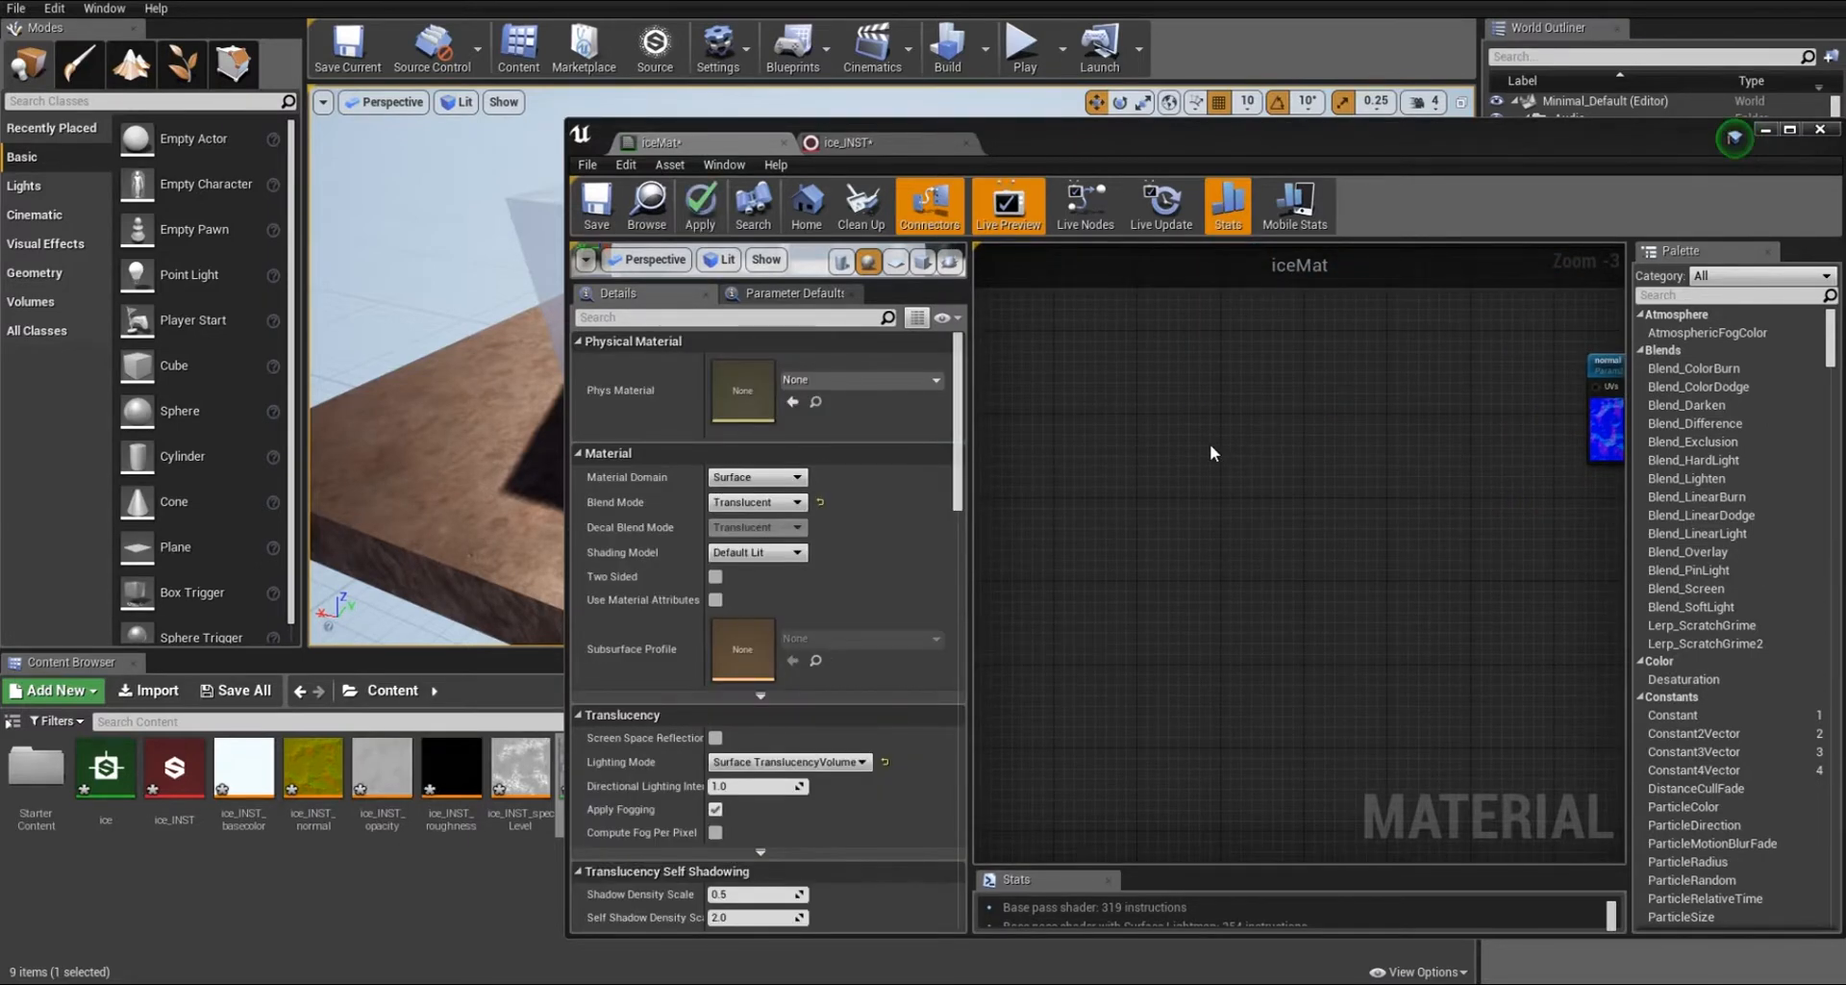
right_click(1200, 430)
type("paramet")
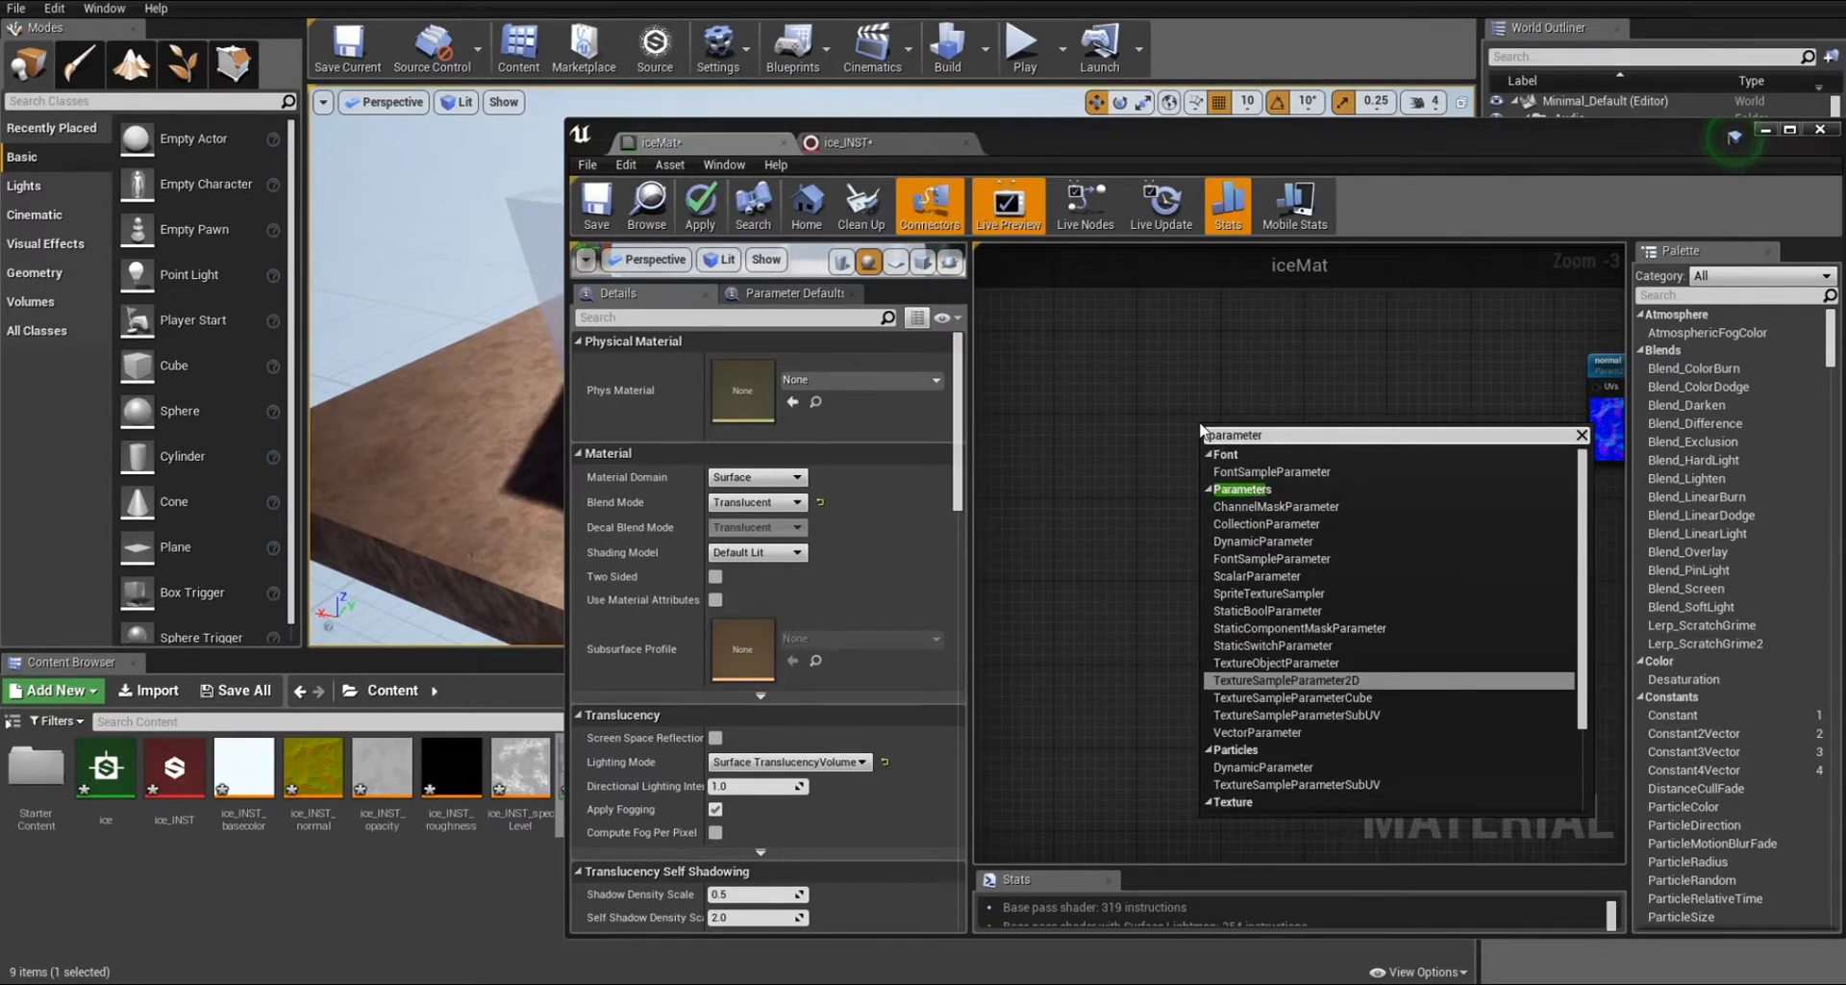
type("er")
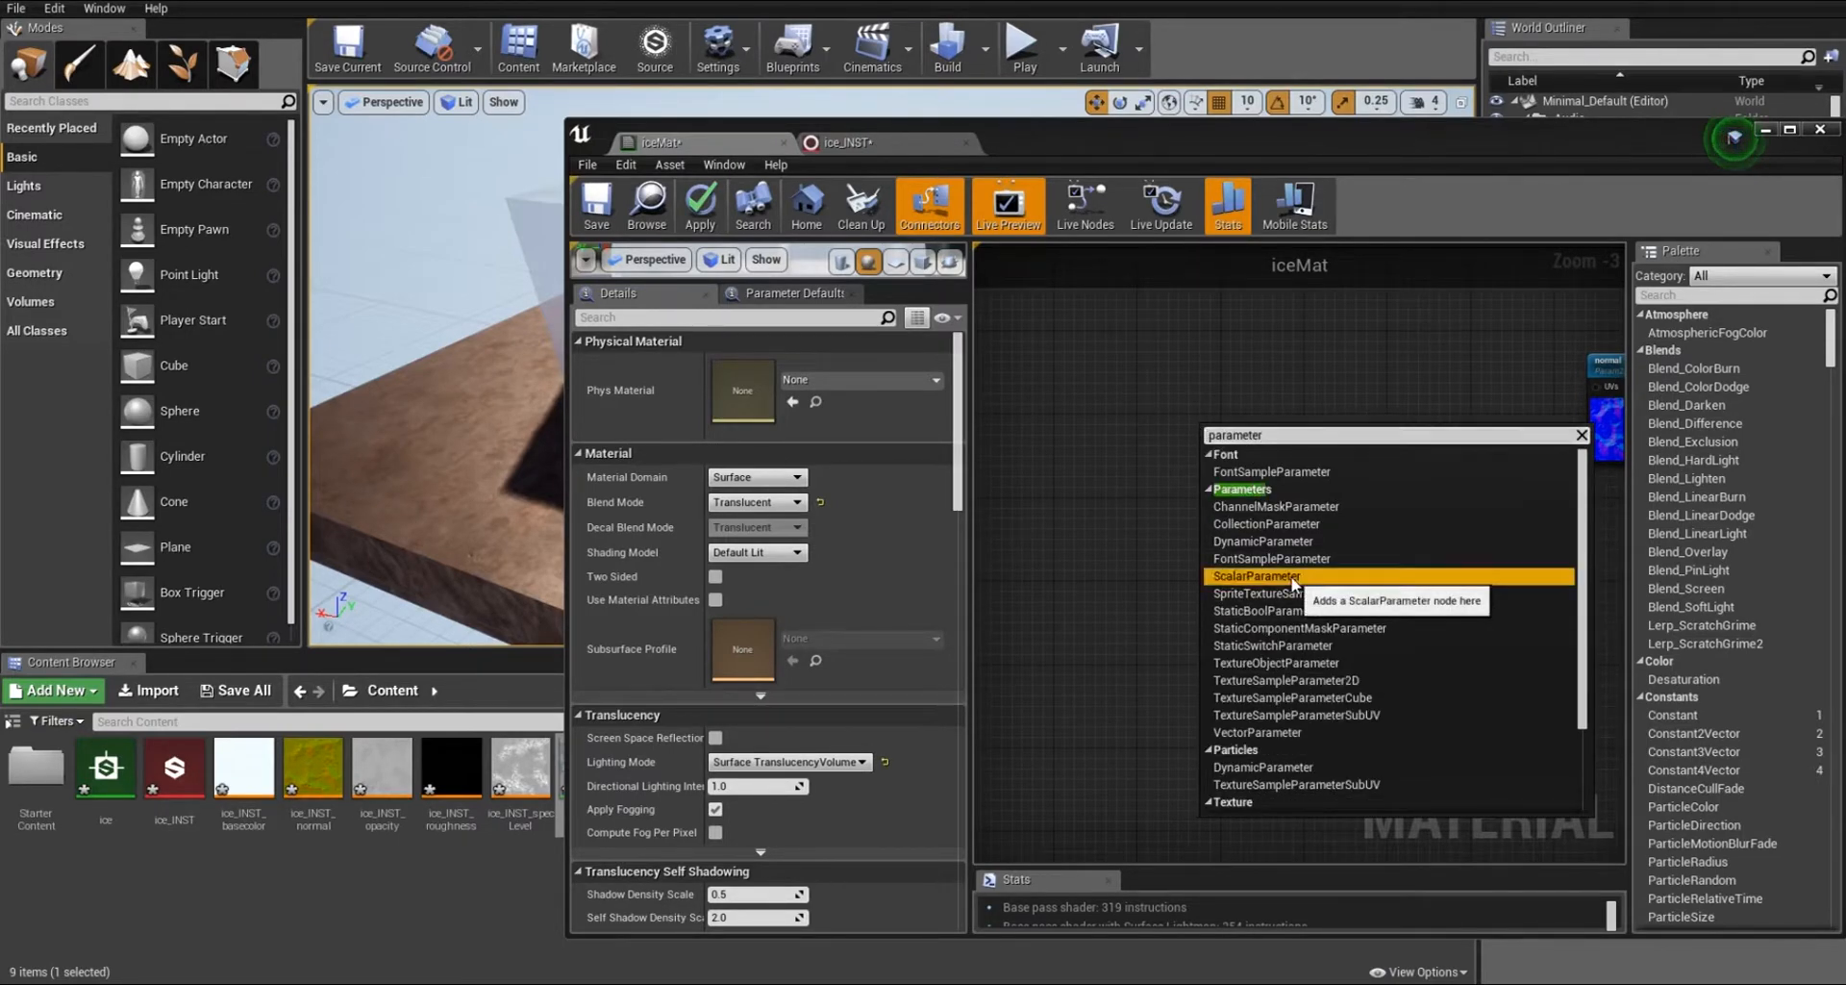
left_click(1241, 576)
Duplicate the scalar parameter twice and stack the two copies above the original.
left_click(1228, 458)
key("ctrl+c")
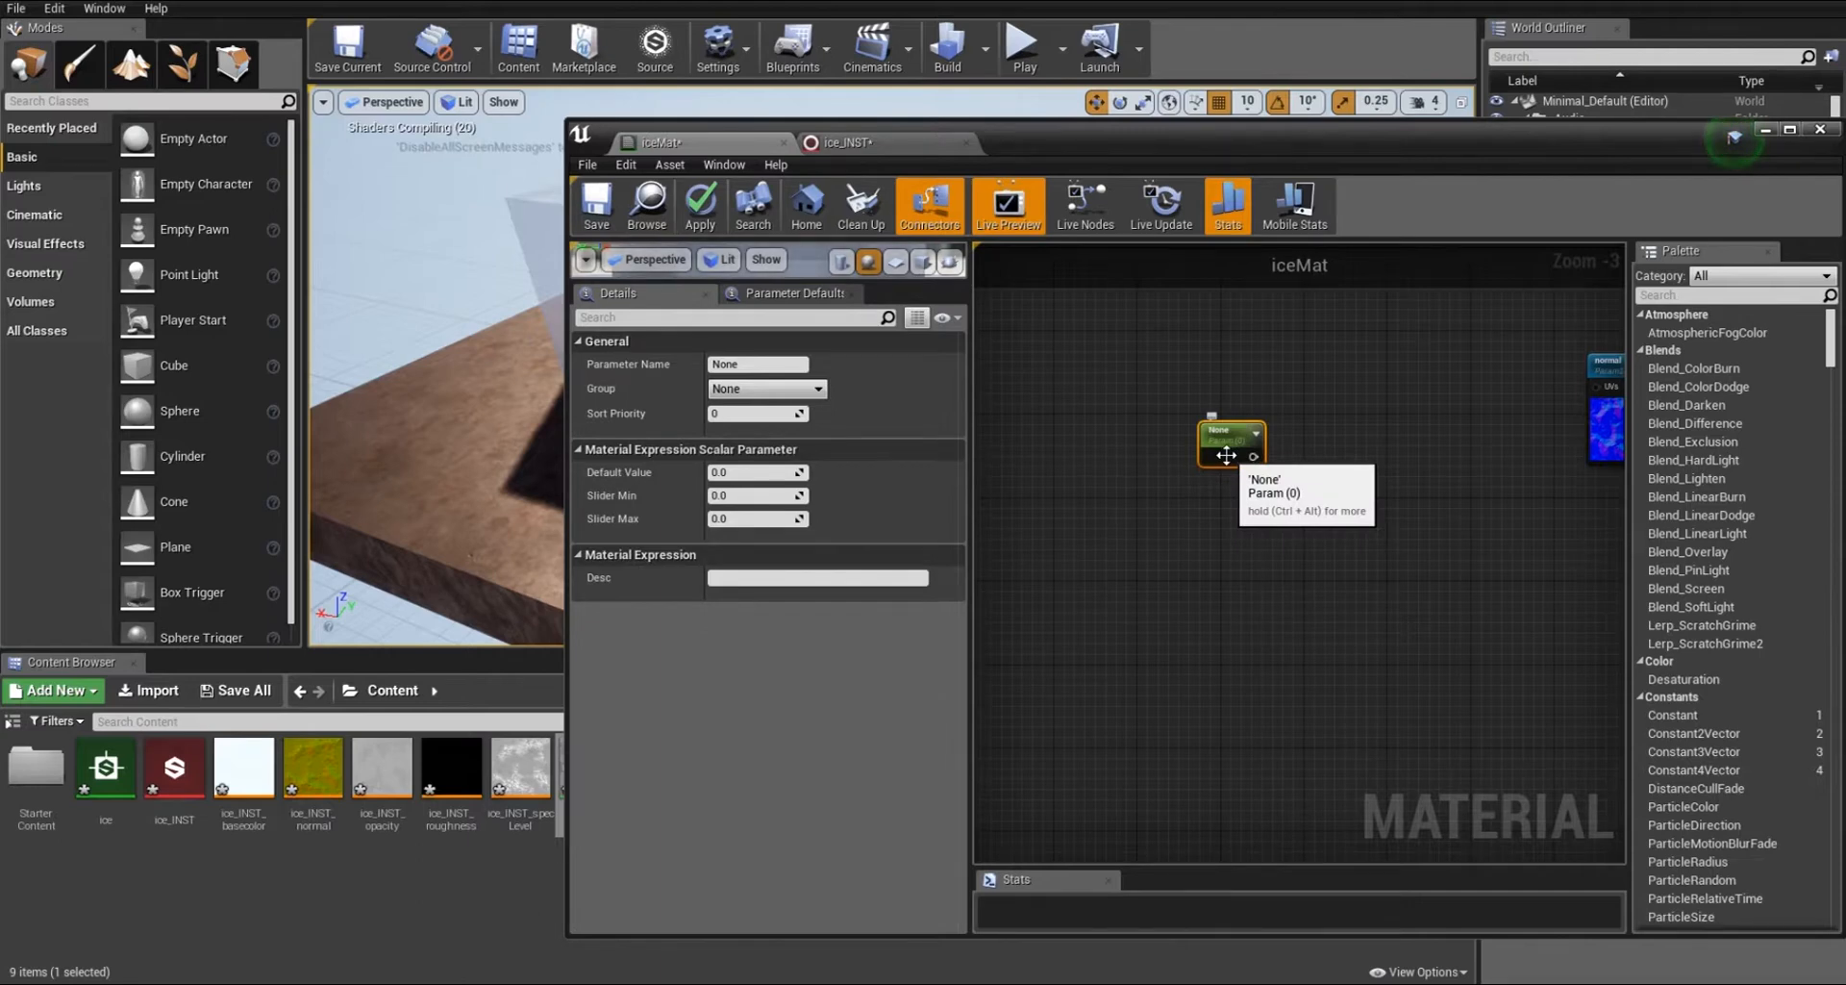
key("ctrl+v")
key("ctrl+v")
left_click_drag(1271, 488, 1241, 386)
left_click_drag(1336, 519, 1252, 310)
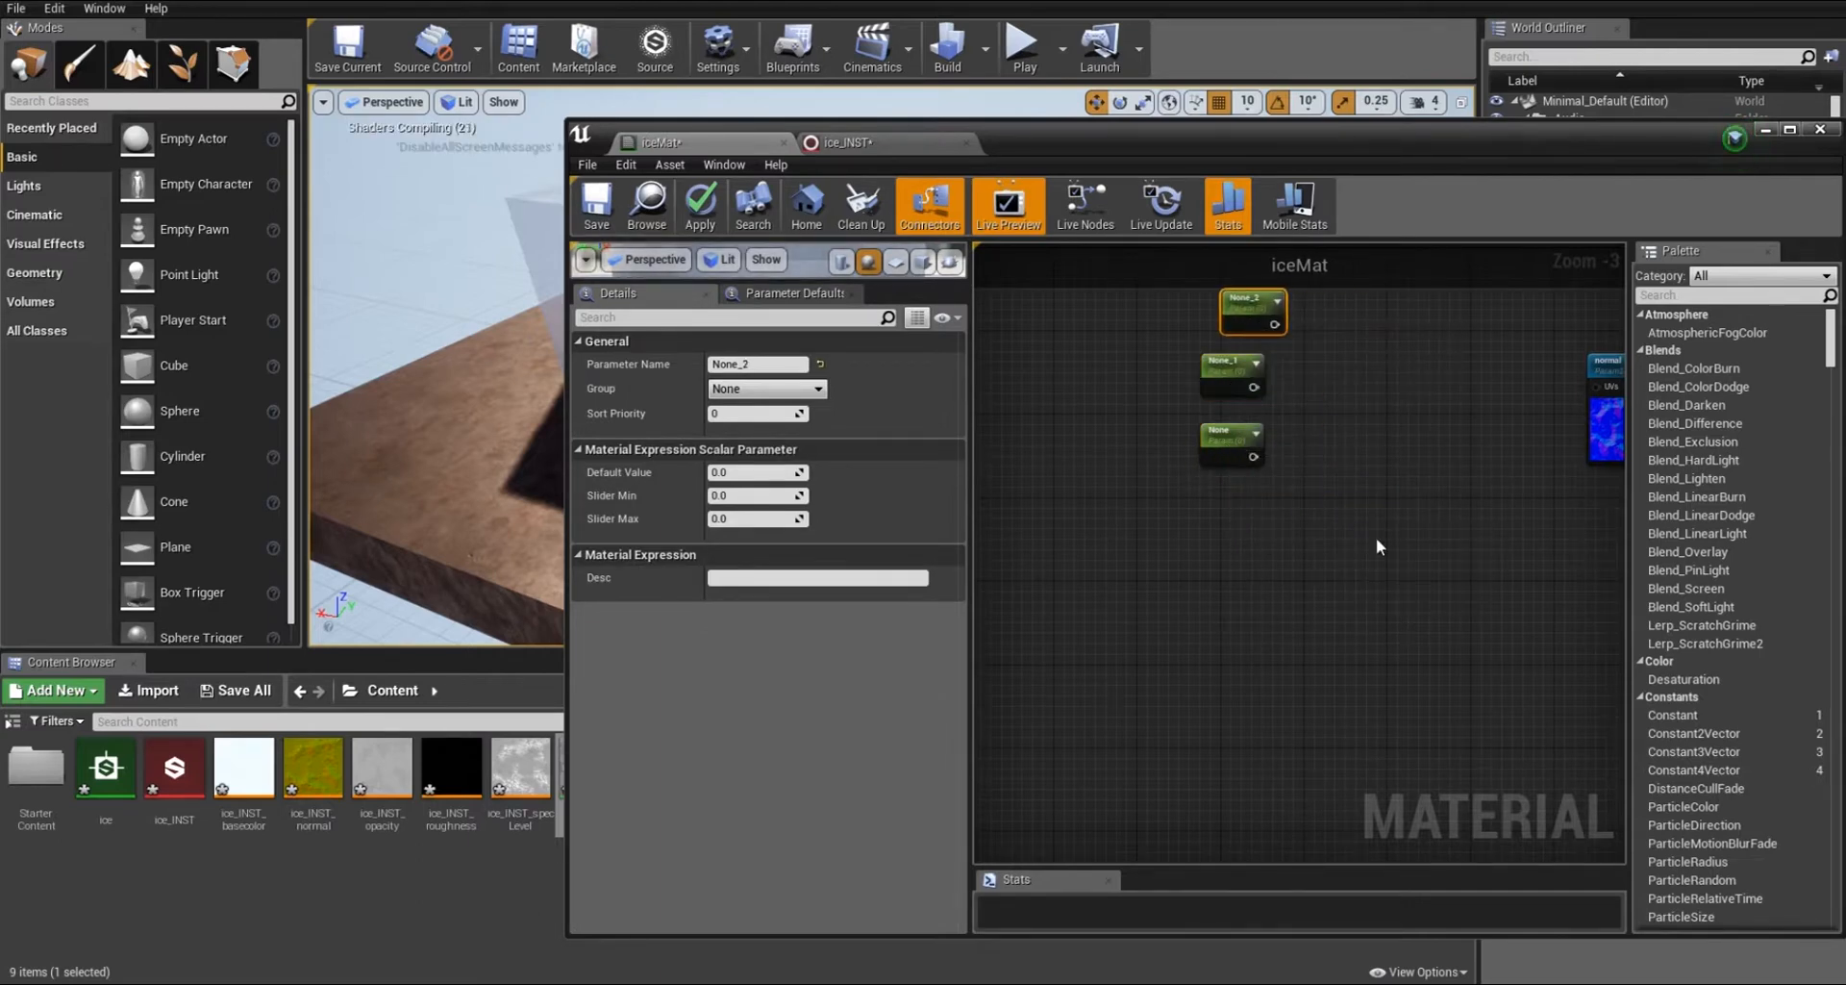
Add a Noise node beside the scalar parameters and a Constant node below it.
right_click(1302, 572)
type("noise")
left_click(1351, 623)
left_click_drag(1358, 618, 1405, 482)
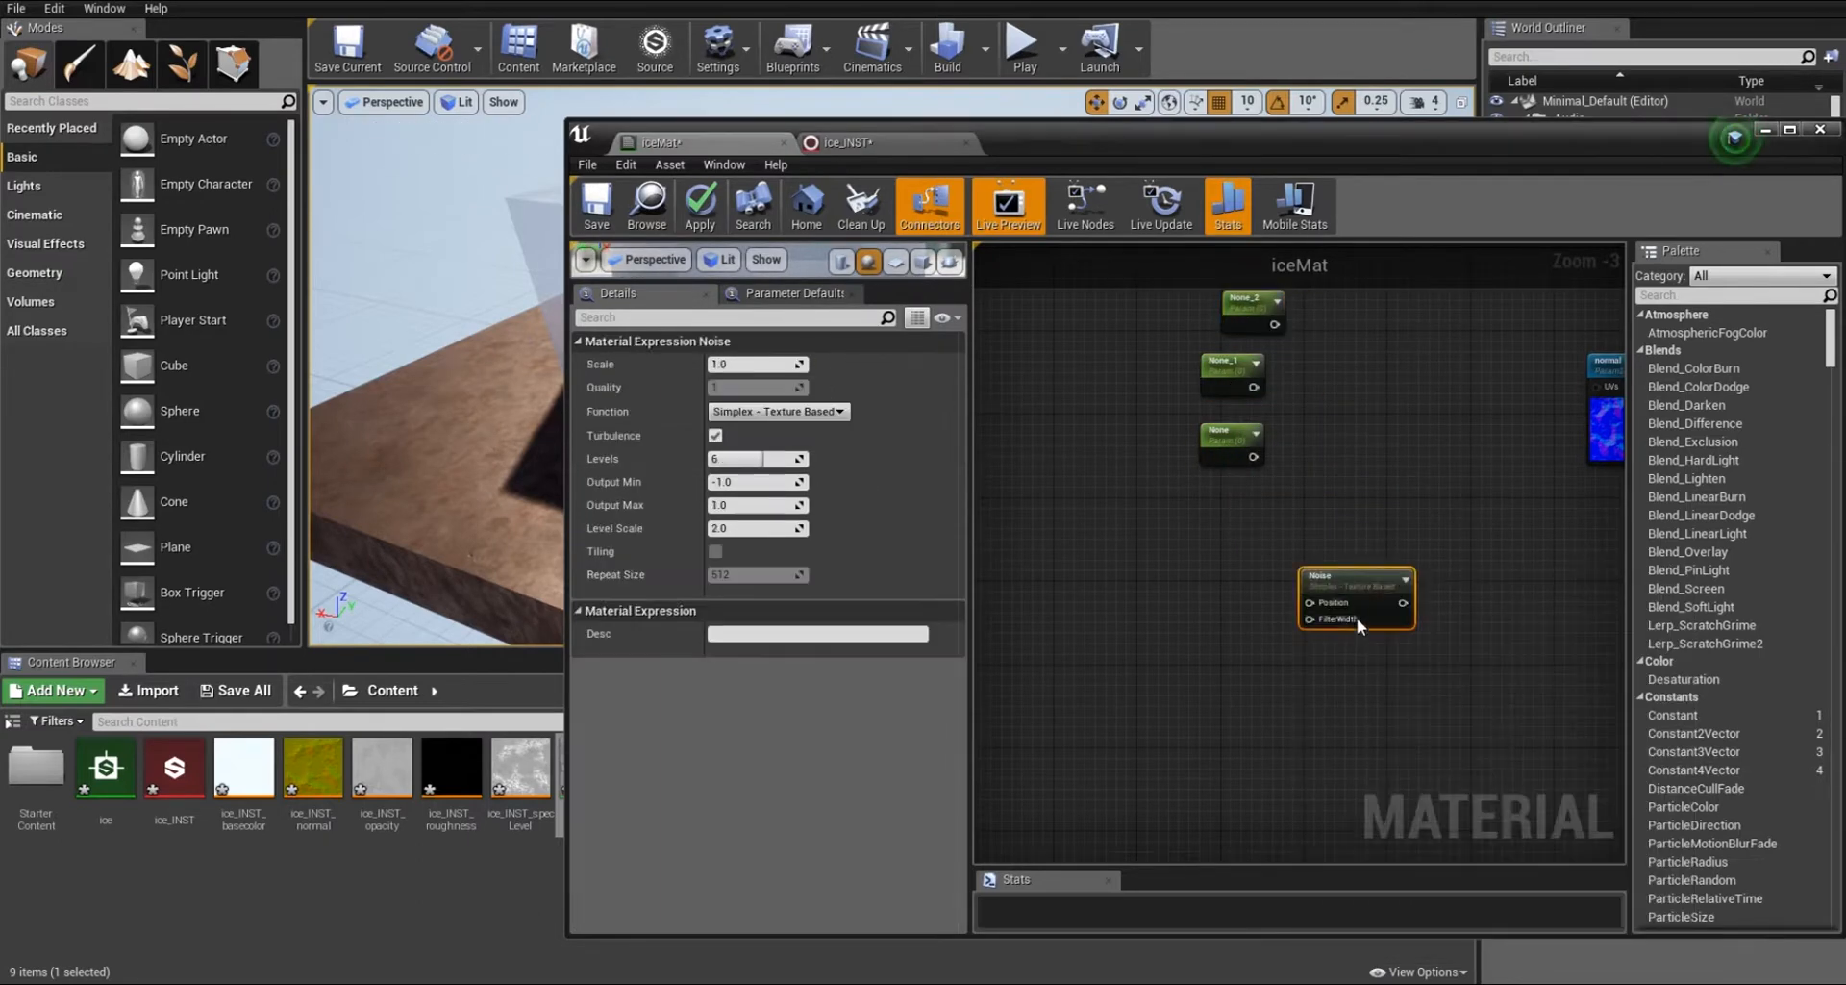
right_click(1289, 584)
type("constant")
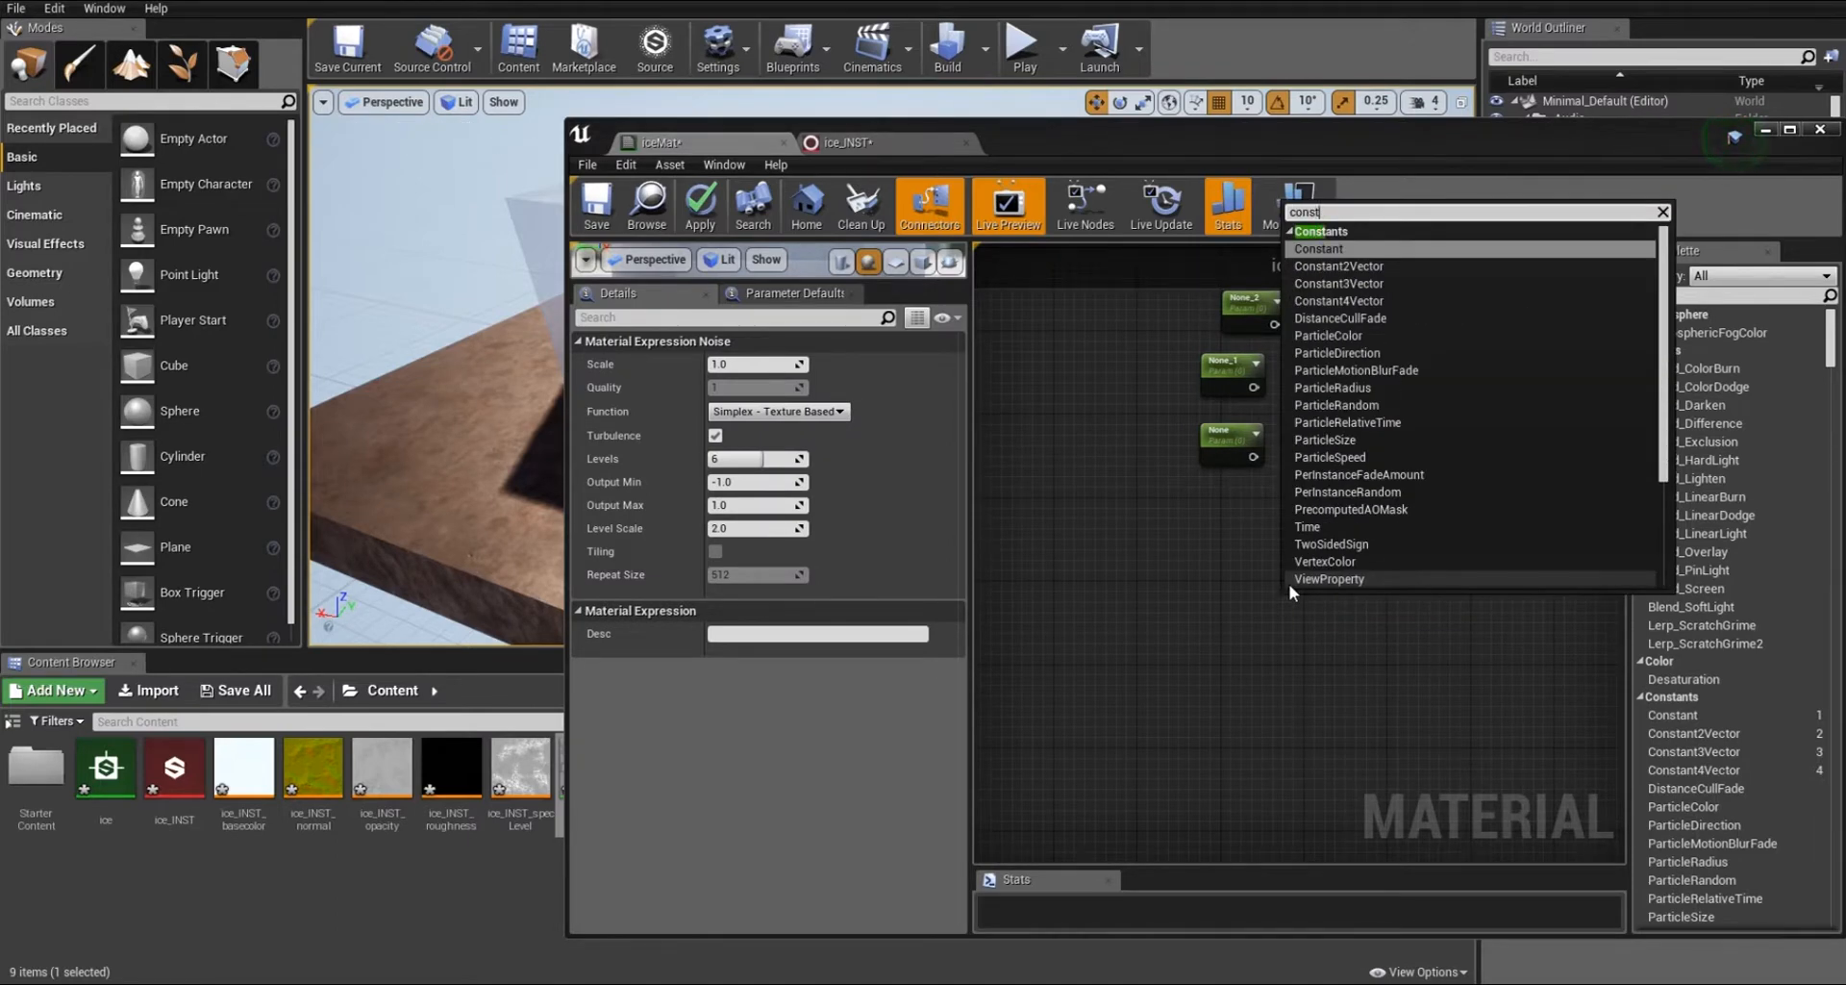
left_click(1314, 250)
Add a Fresnel node and place it beside the Constant node, below Noise.
right_click(1091, 638)
type("fresnel")
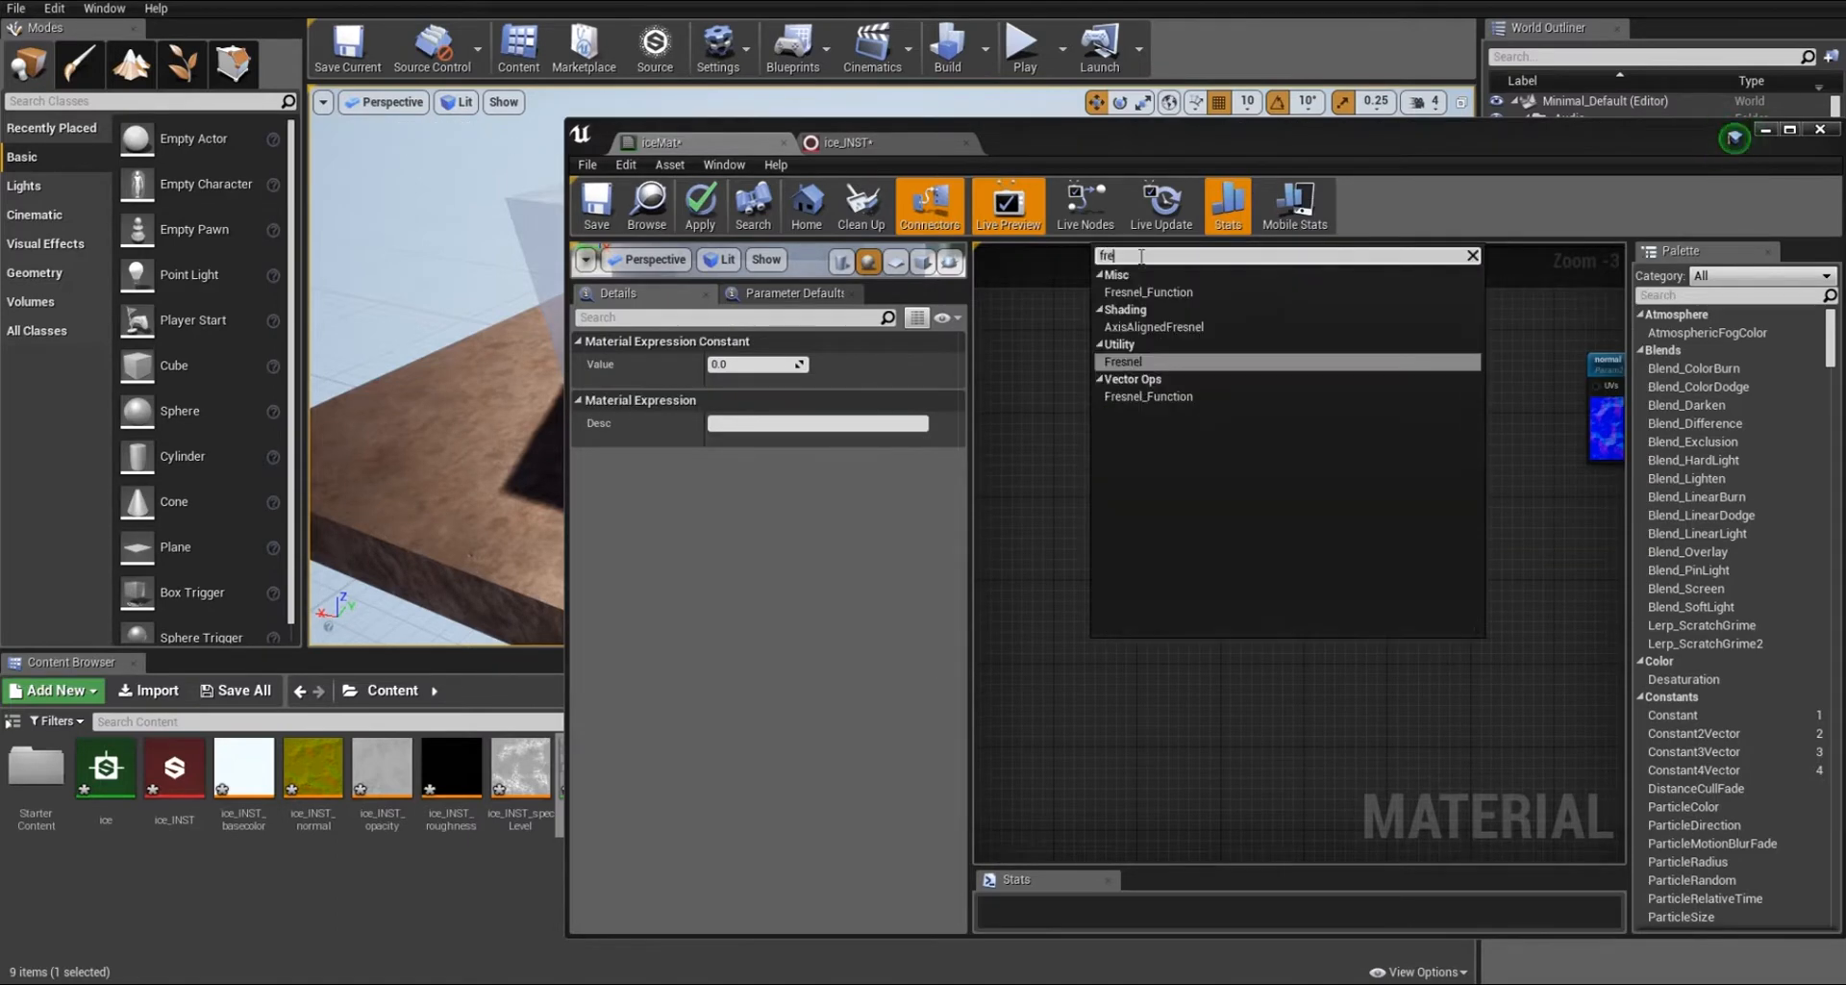
key("Return")
left_click_drag(1149, 651, 1467, 574)
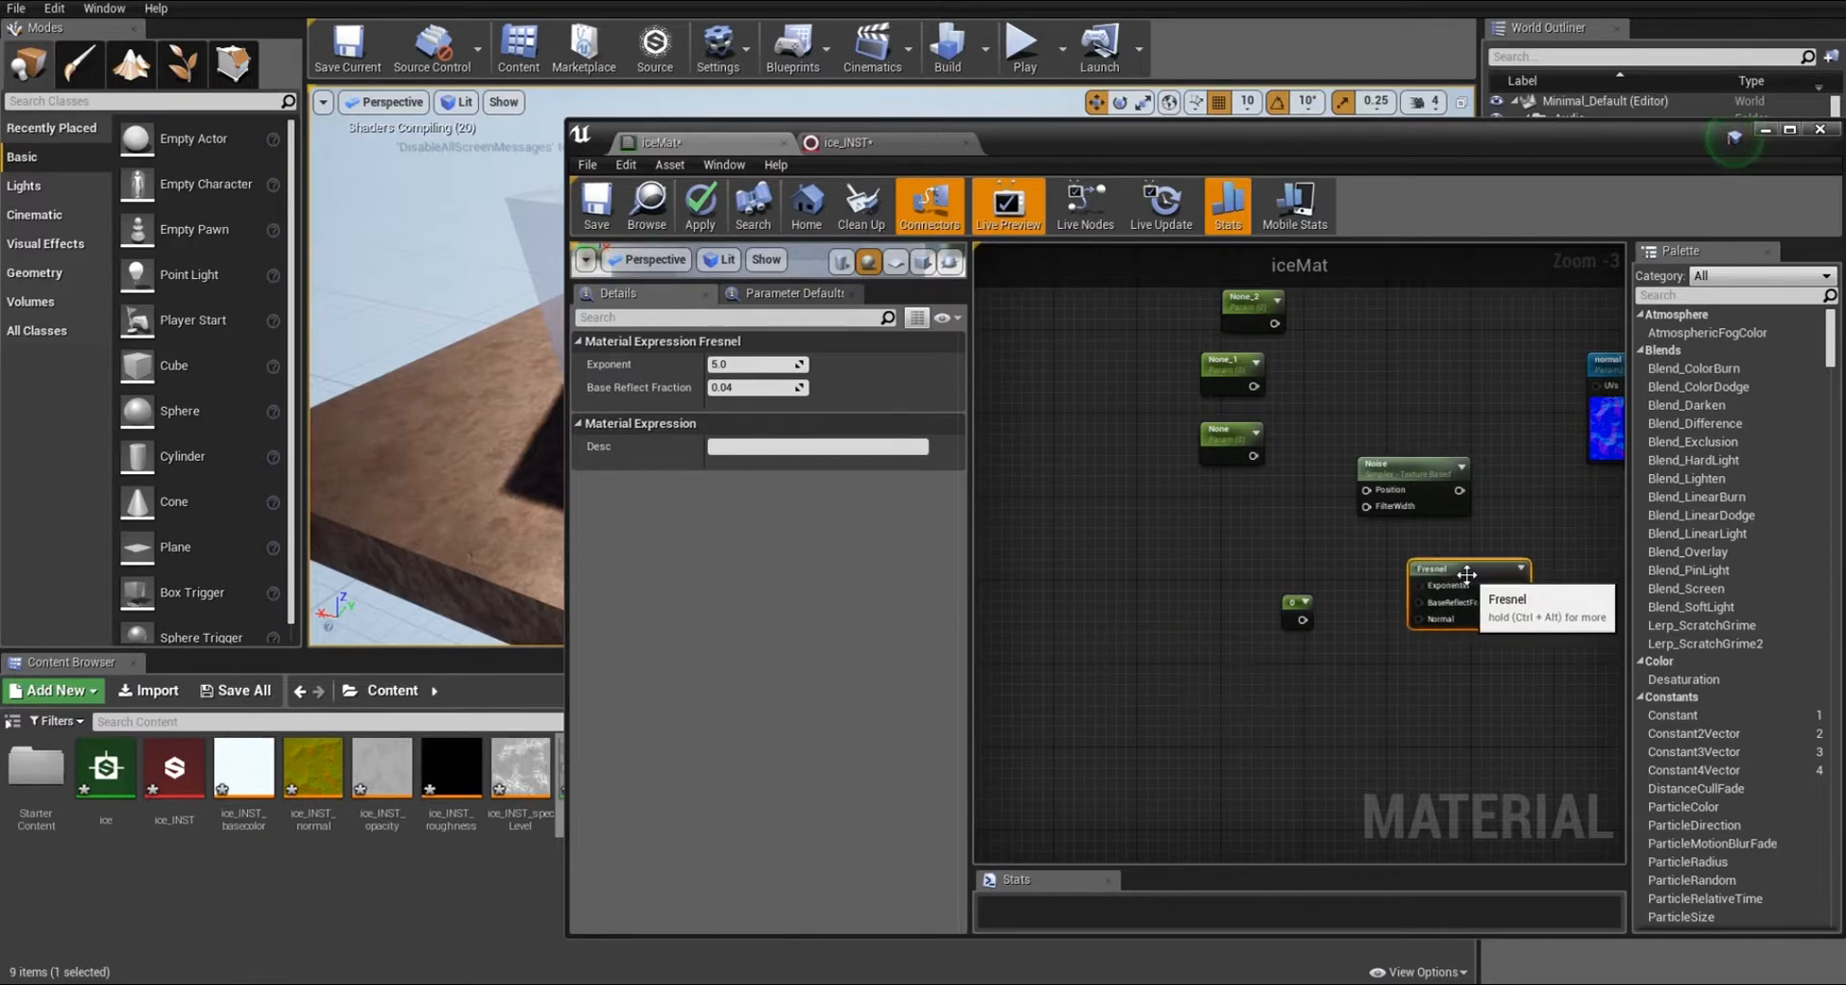
Add a Lerp node below the scalar parameters and a Multiply node placed under Fresnel.
right_click(1118, 631)
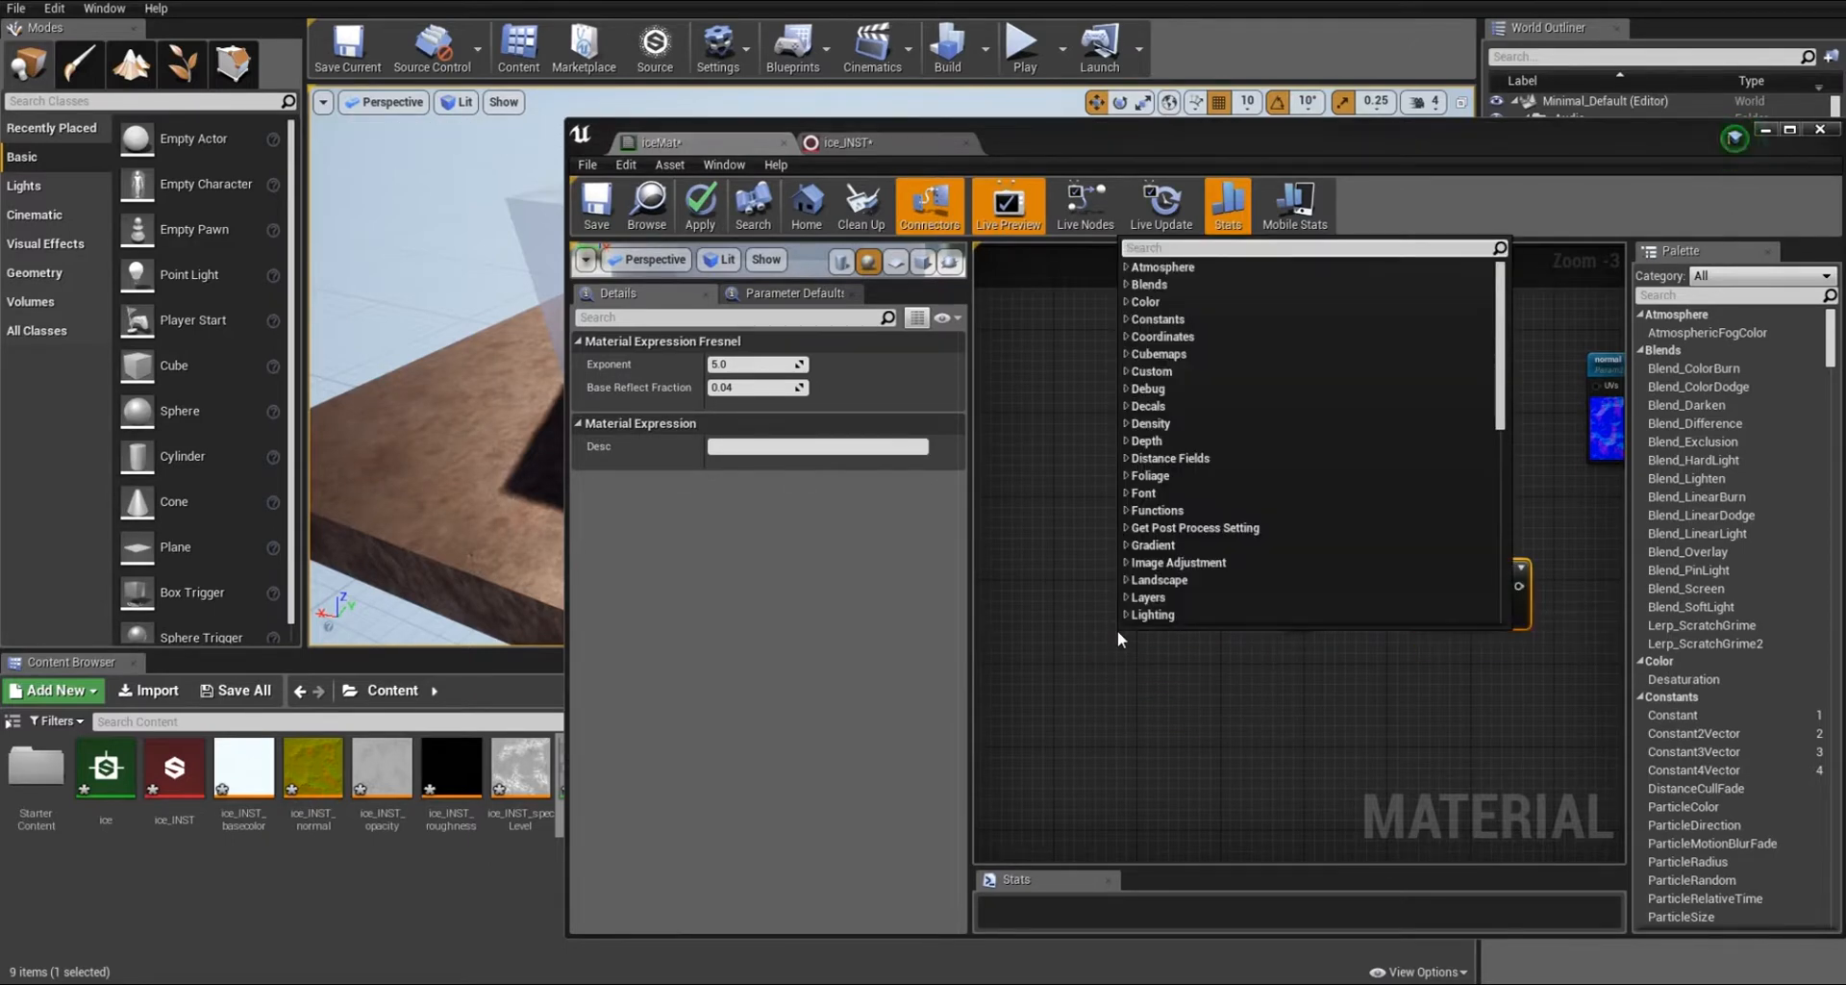
type("lerp")
left_click(1175, 336)
right_click(1046, 544)
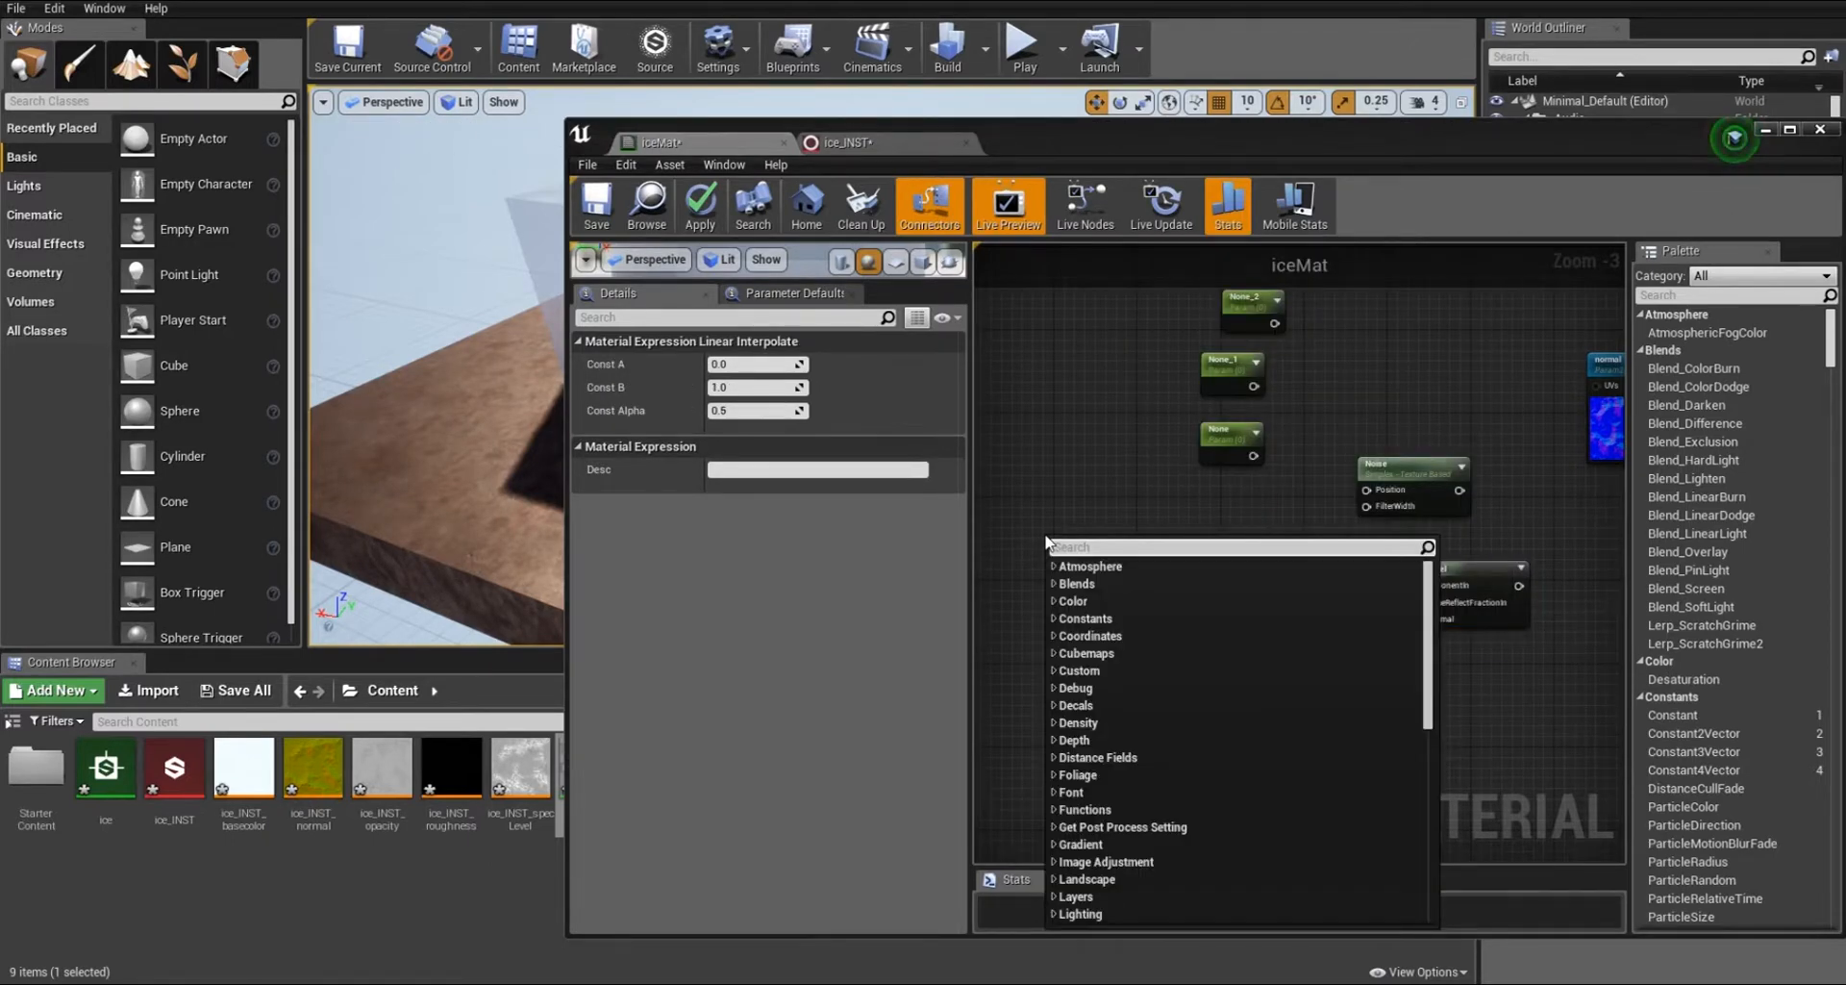
type("mult")
left_click(1181, 672)
left_click_drag(1083, 554, 1426, 686)
Move the Noise node up and the None and None_1 parameters down to just above Lerp.
left_click_drag(1383, 477, 1371, 392)
left_click_drag(1146, 346, 1169, 483)
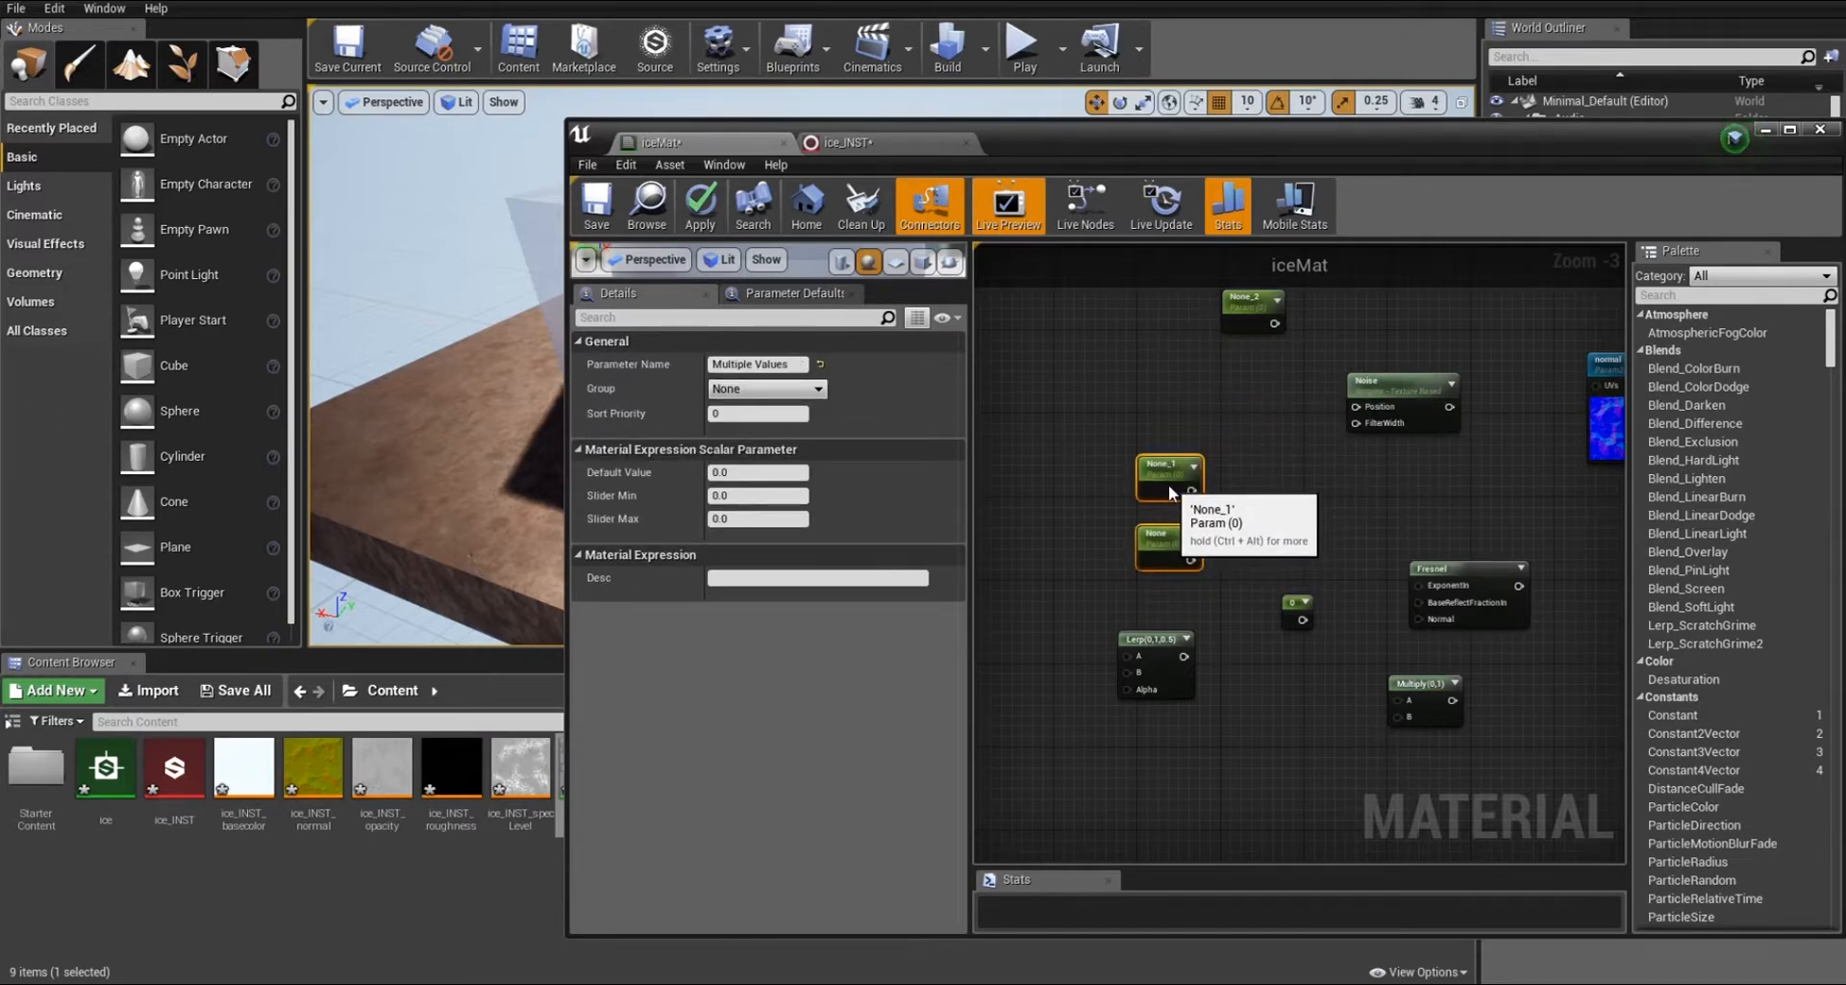
left_click_drag(1168, 482, 1147, 514)
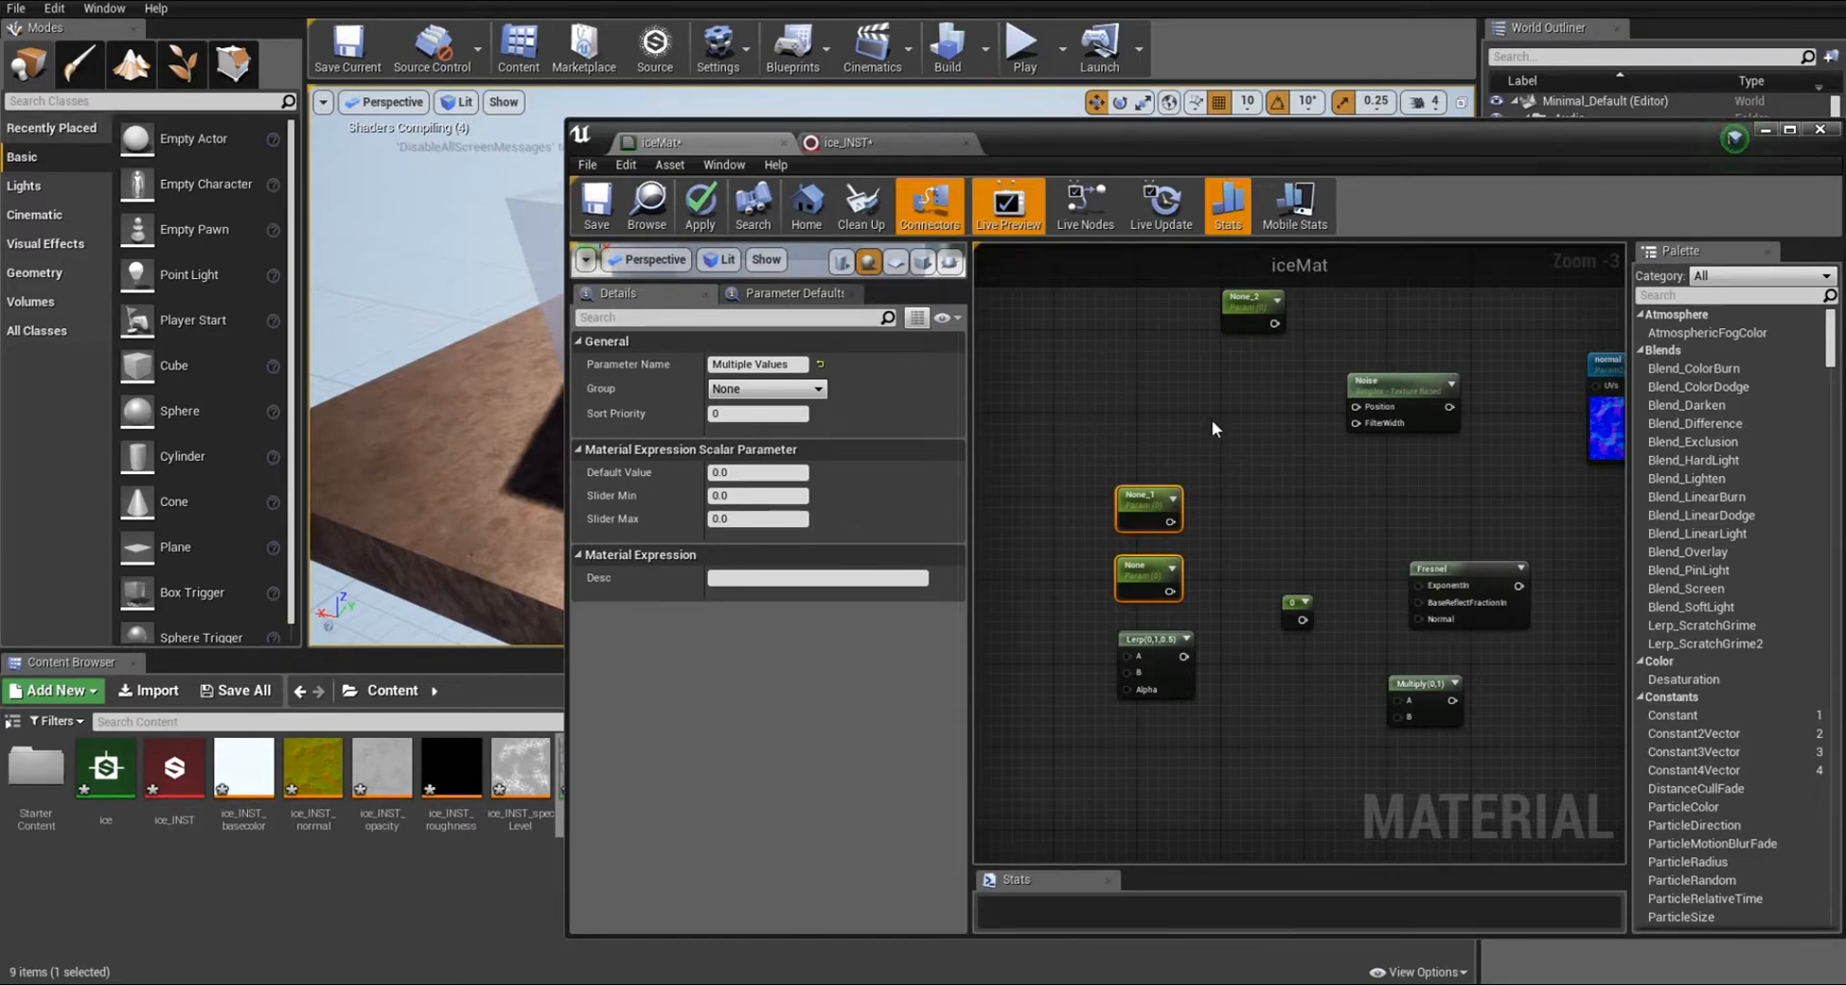
Name the None_2 parameter blur and connect it to the Noise node's FilterWidth input.
left_click_drag(1250, 300, 1165, 352)
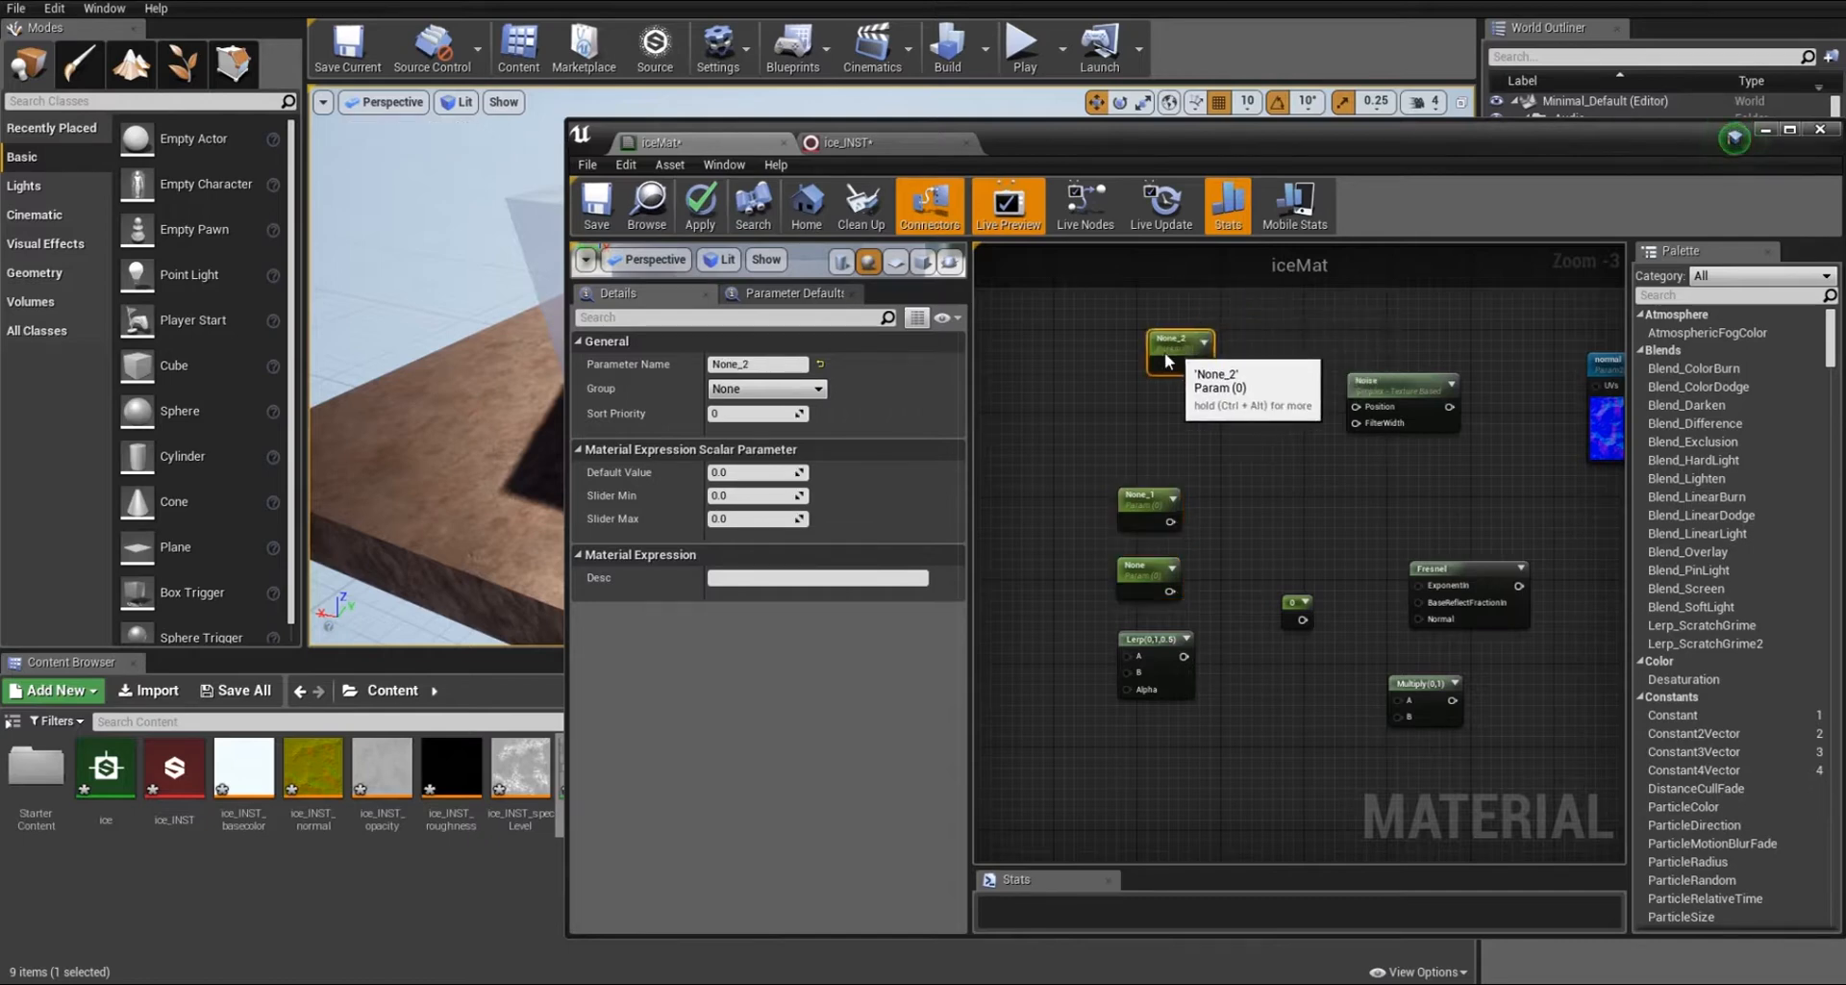
left_click(758, 363)
type("blur")
key("Return")
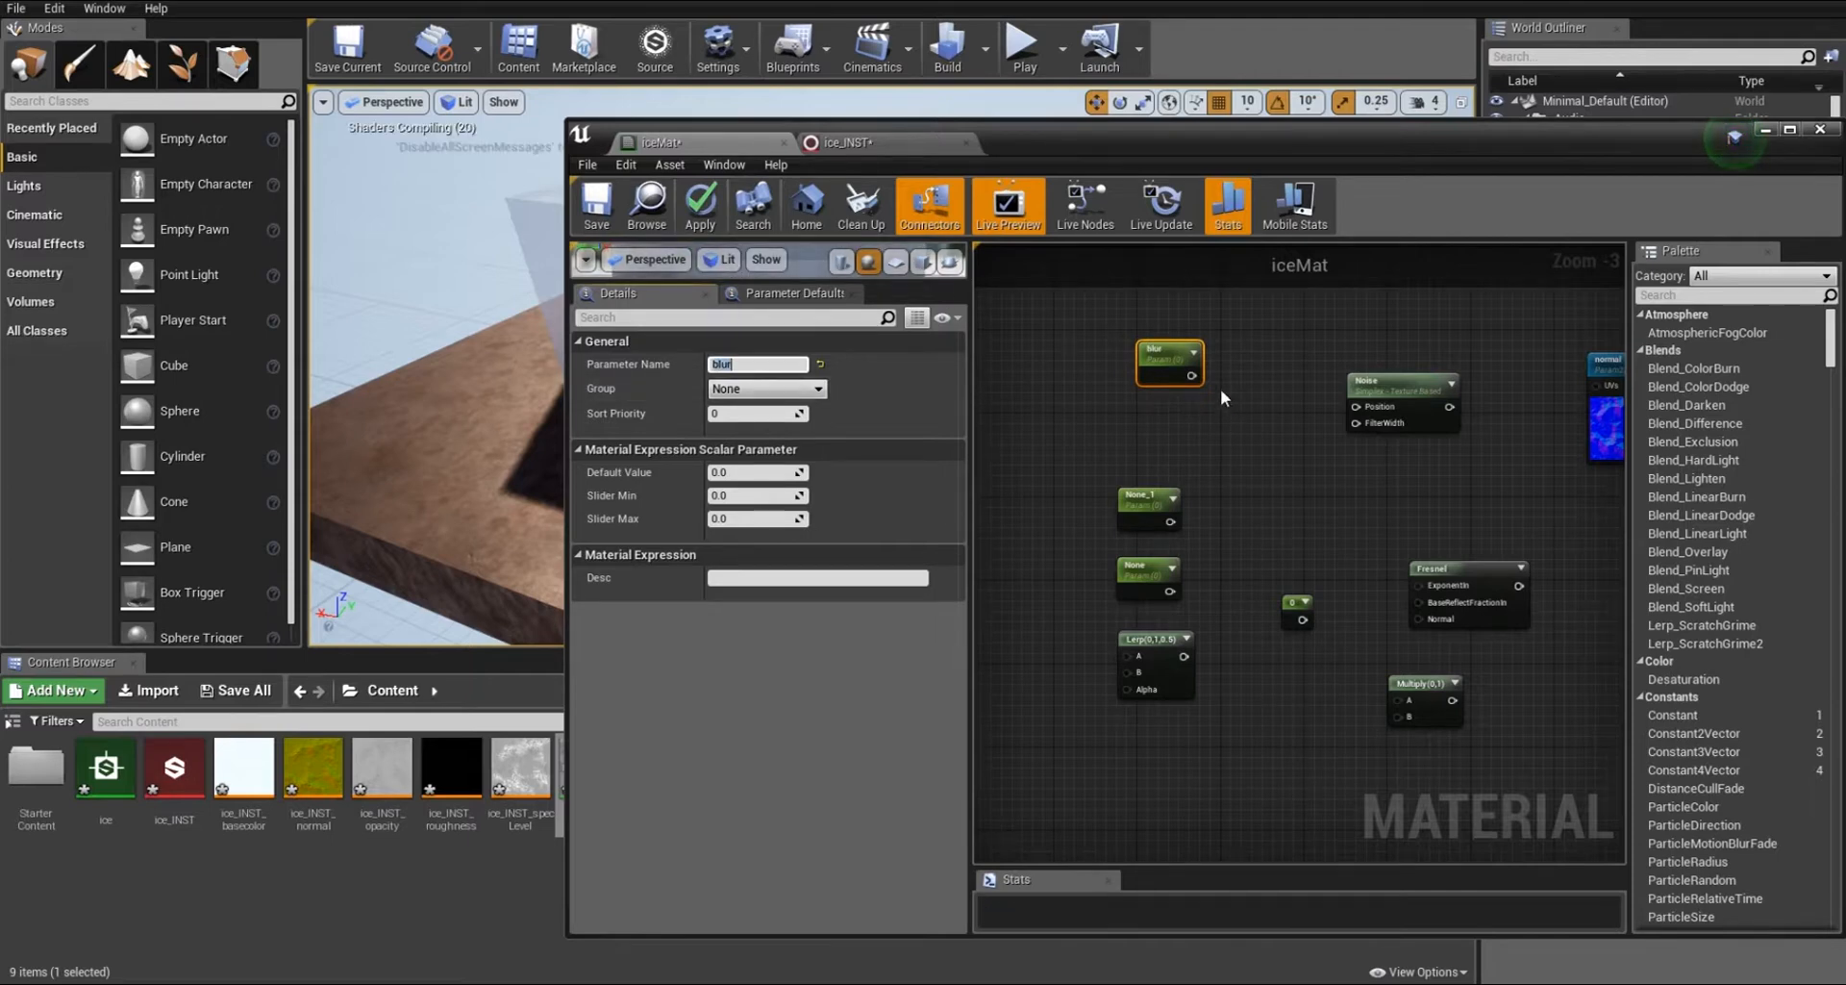
left_click_drag(1192, 375, 1356, 423)
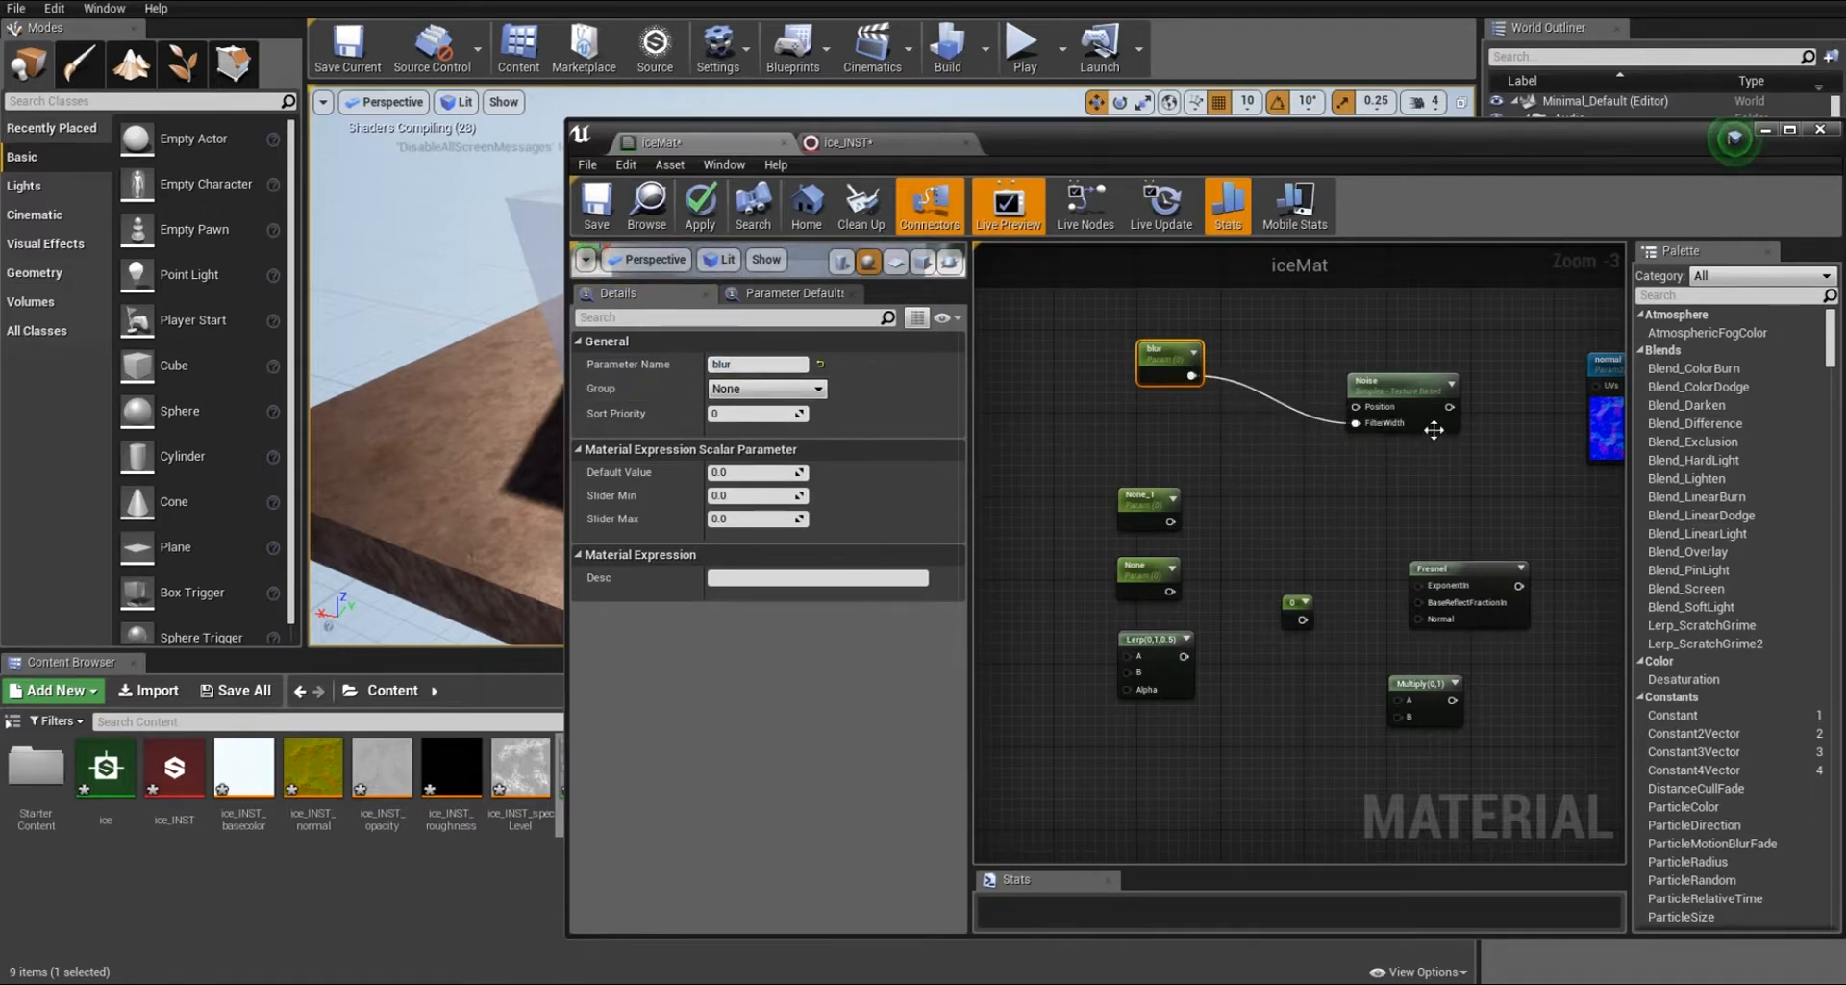
Set the Noise node's Scale to 0.5 and turn off its Turbulence option.
left_click(1403, 386)
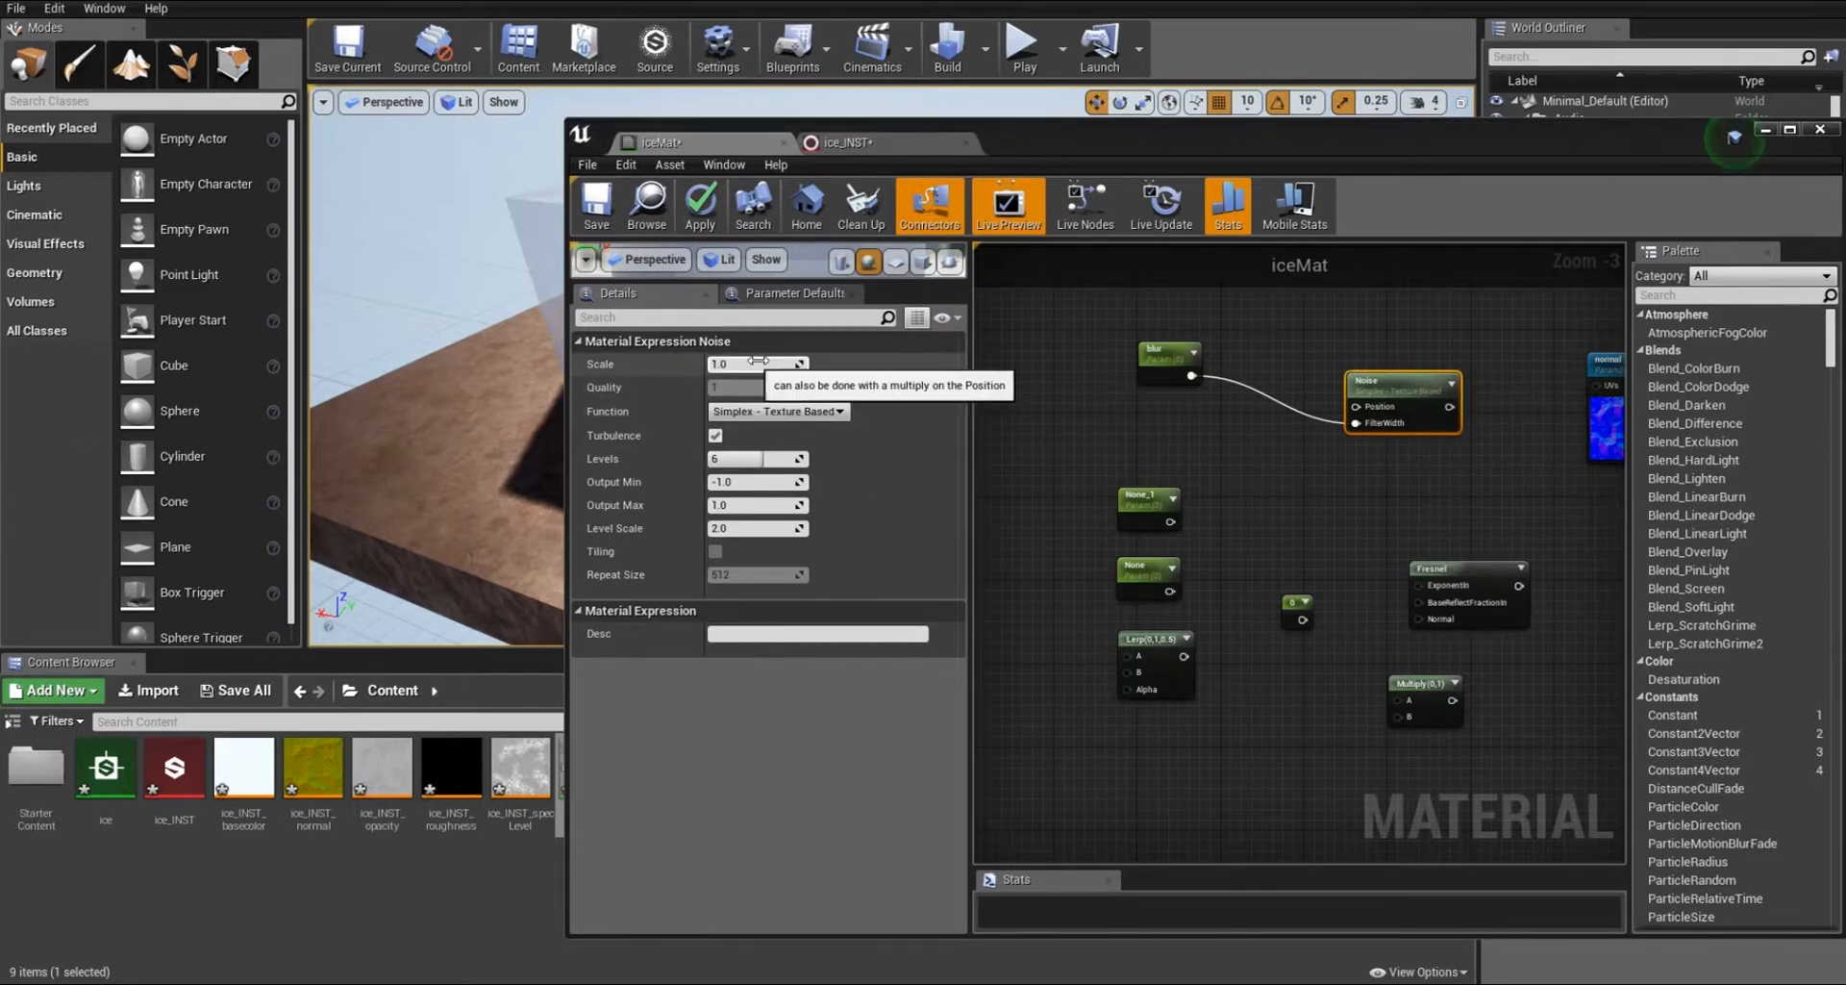
left_click(788, 362)
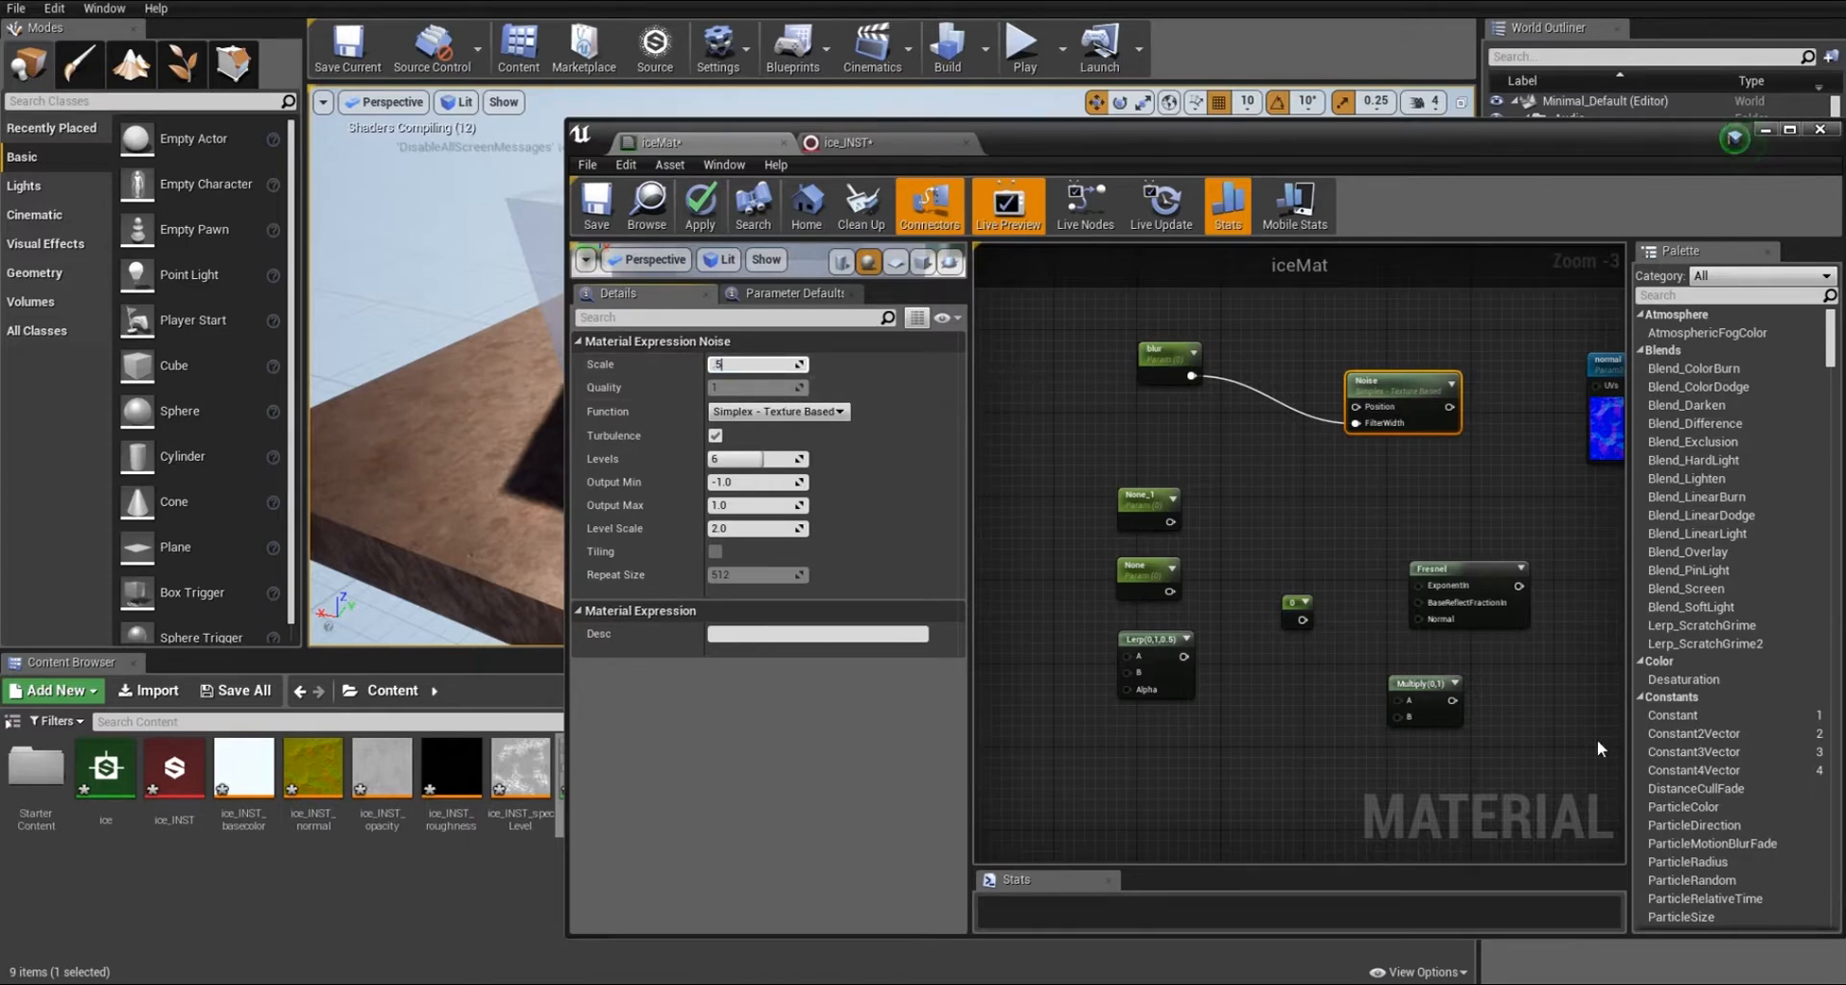
type(".5")
key("Return")
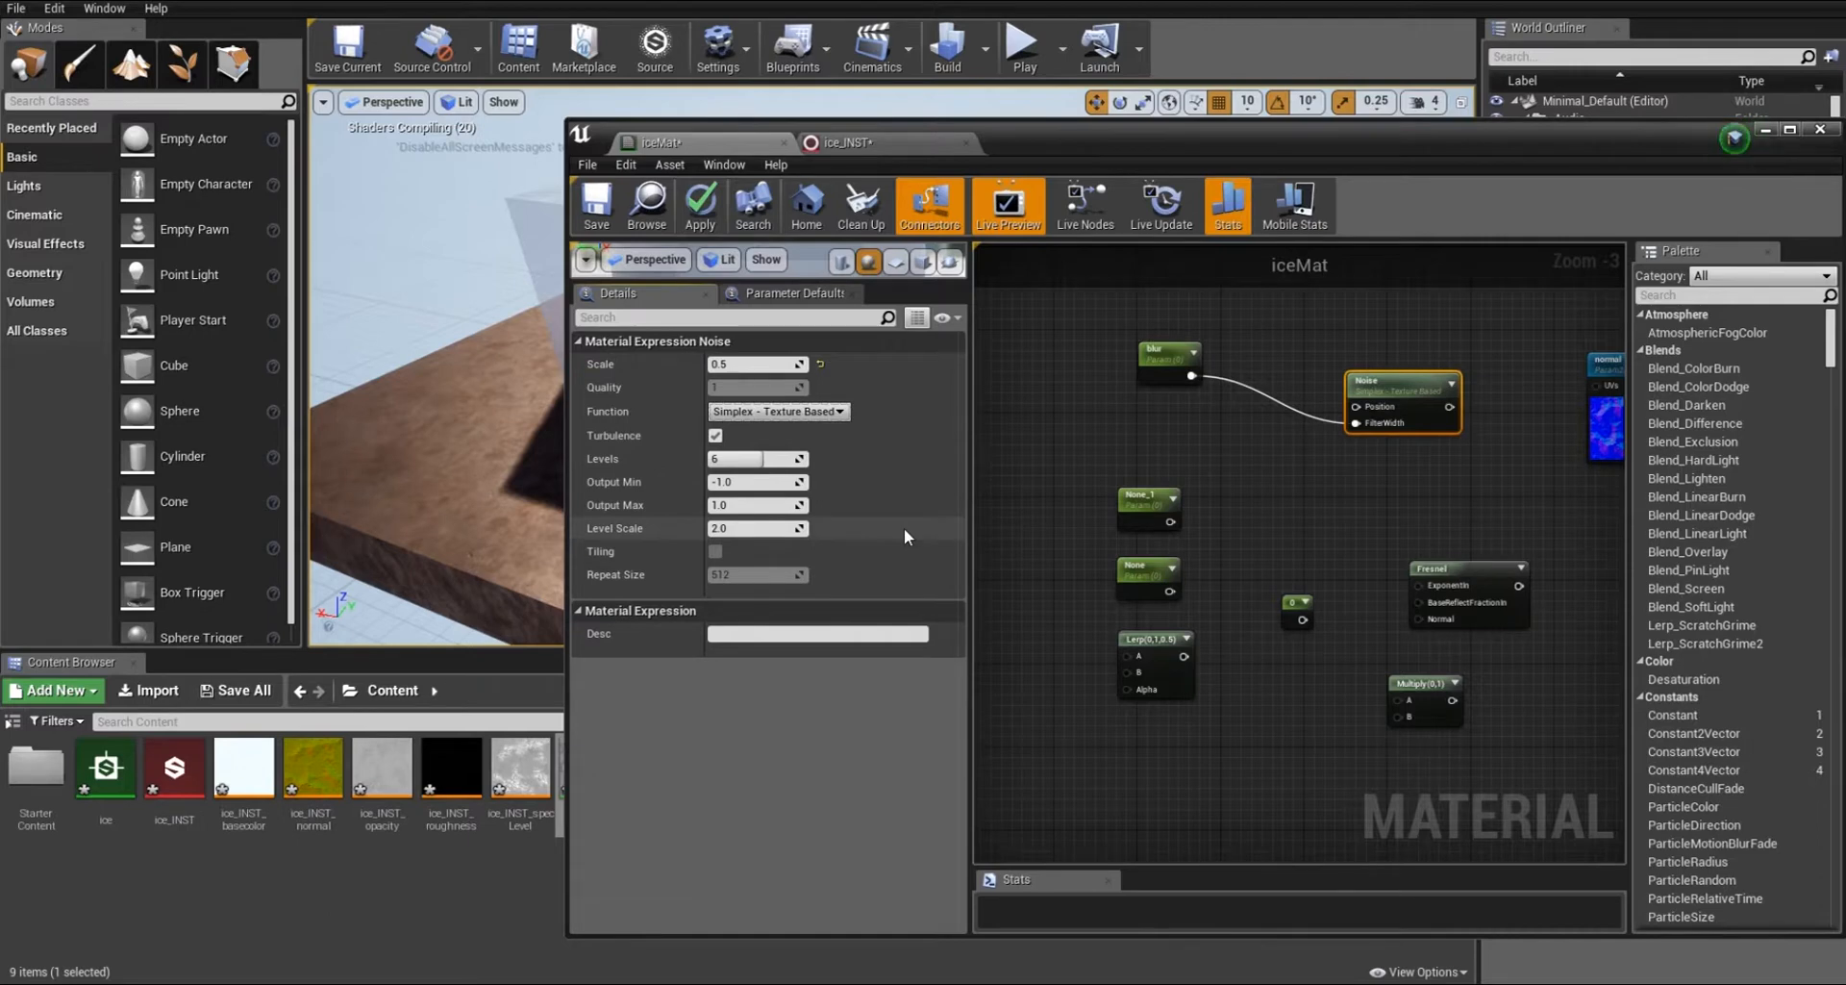
left_click(716, 435)
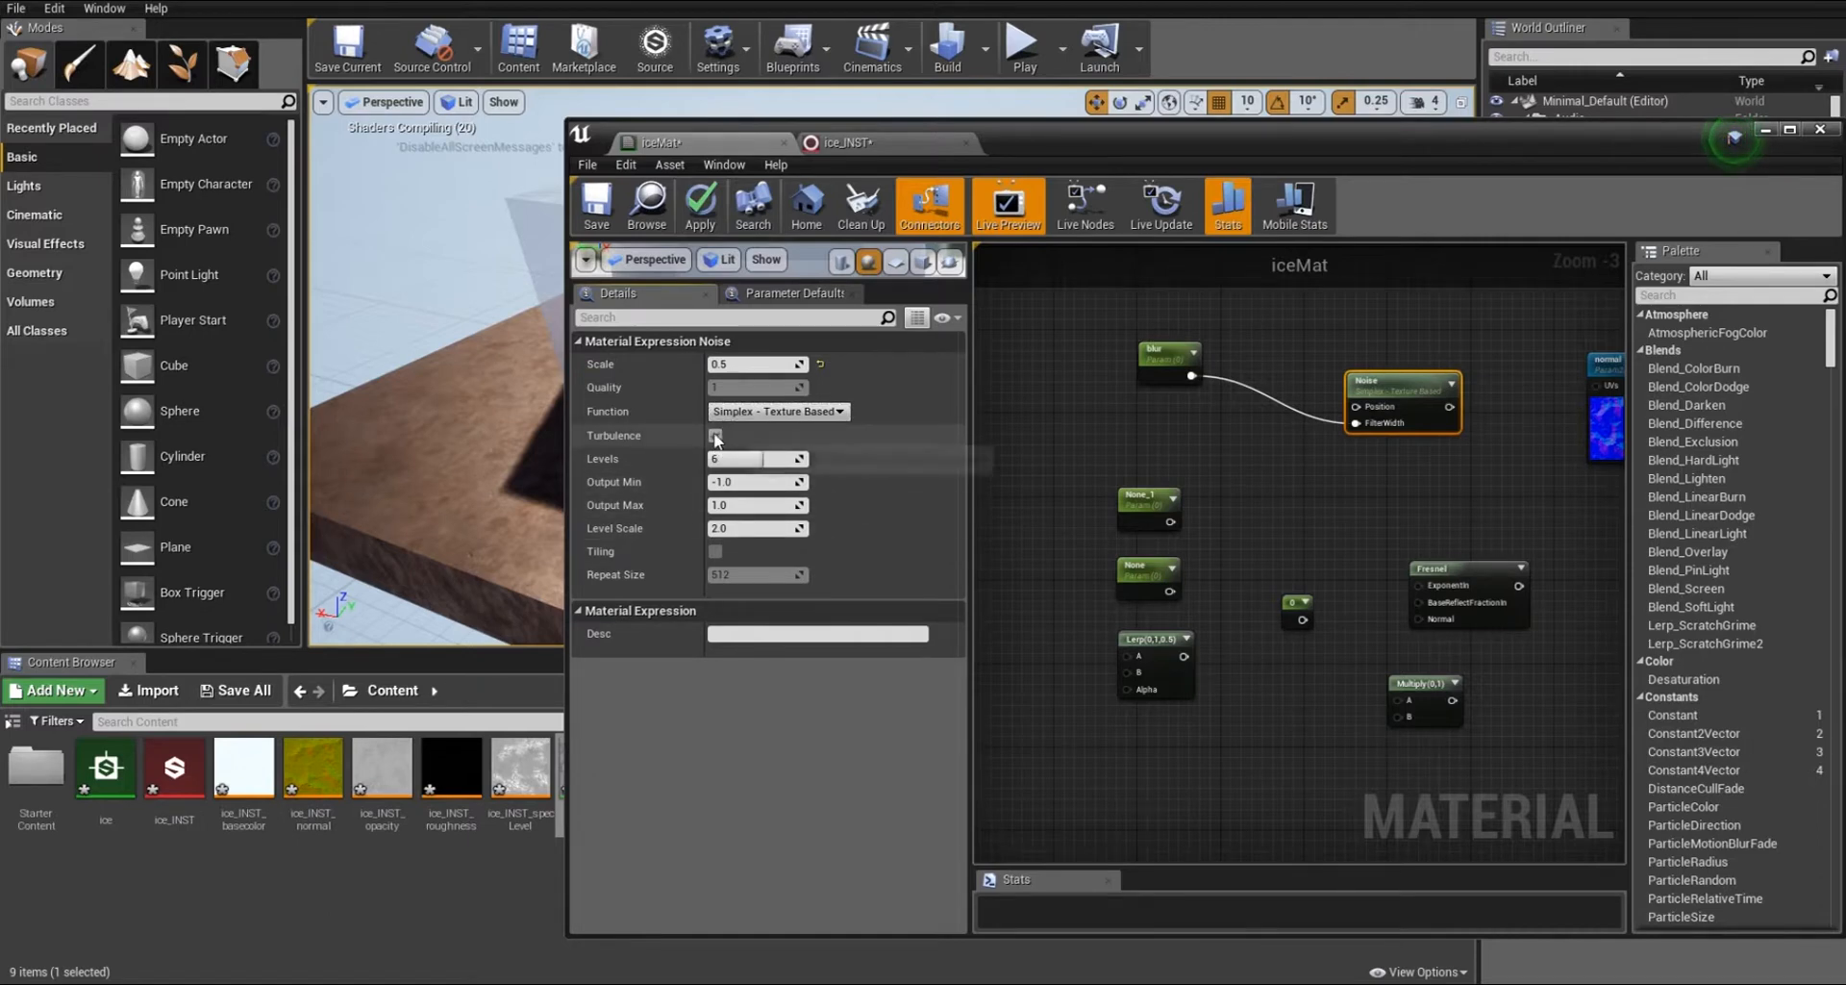
Set the Noise node's Levels to 3, Output Min to 0.5, Output Max to 0.6 and Level Scale to 1.
key("Tab")
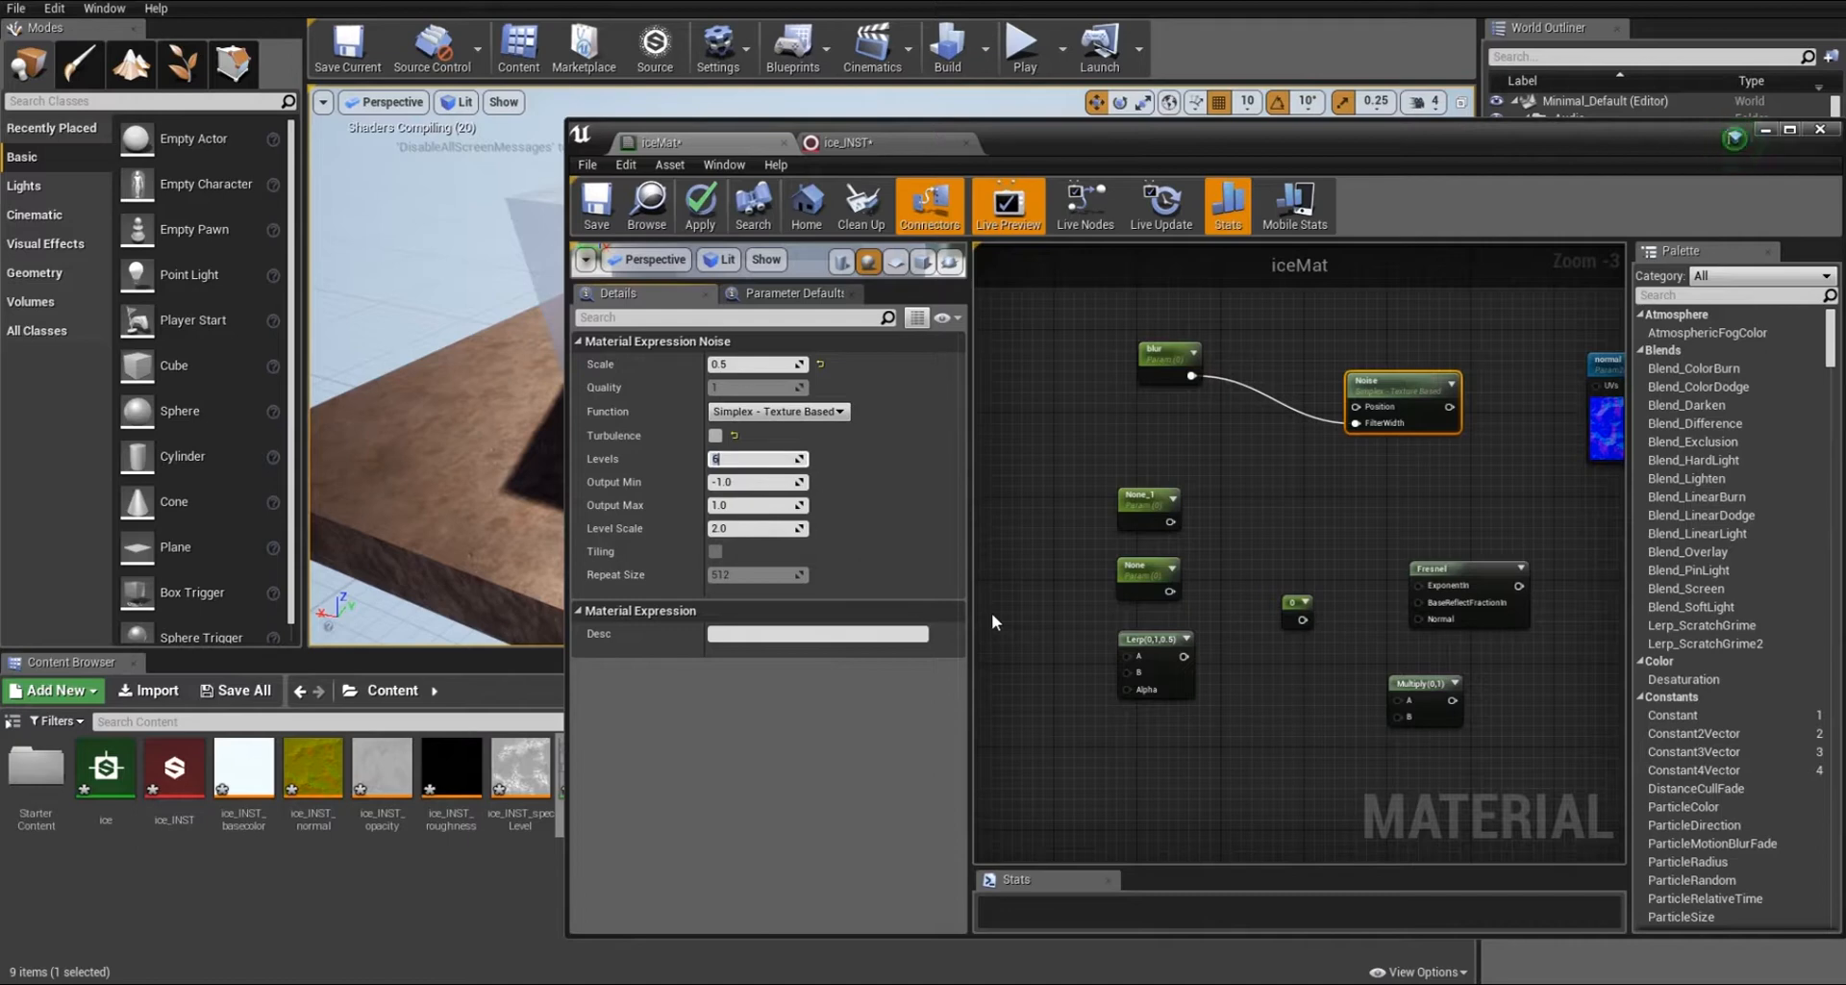
type("3")
key("Tab")
type(".5")
key("Tab")
type(".6")
key("Tab")
type("1")
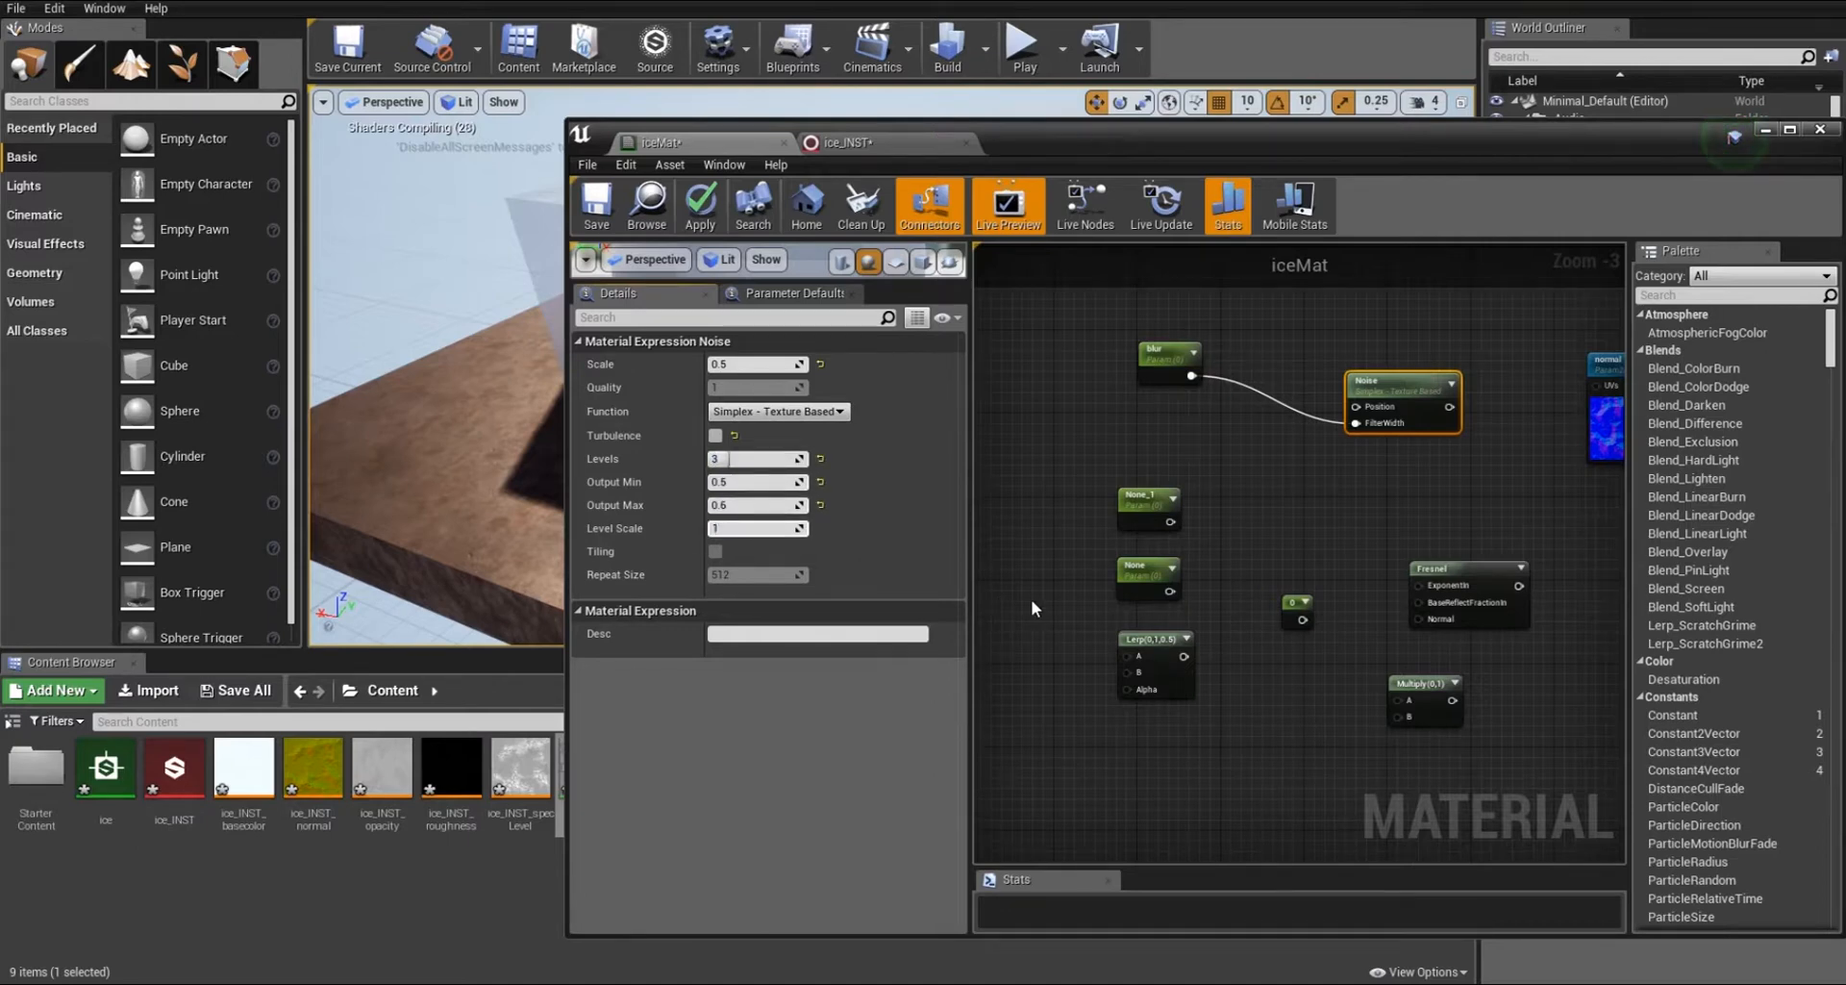
left_click(1031, 598)
Expand the Noise node's preview, nudge Fresnel, and move the Constant and Lerp nodes down level with Multiply.
left_click(1418, 398)
left_click_drag(1335, 142, 1131, 273)
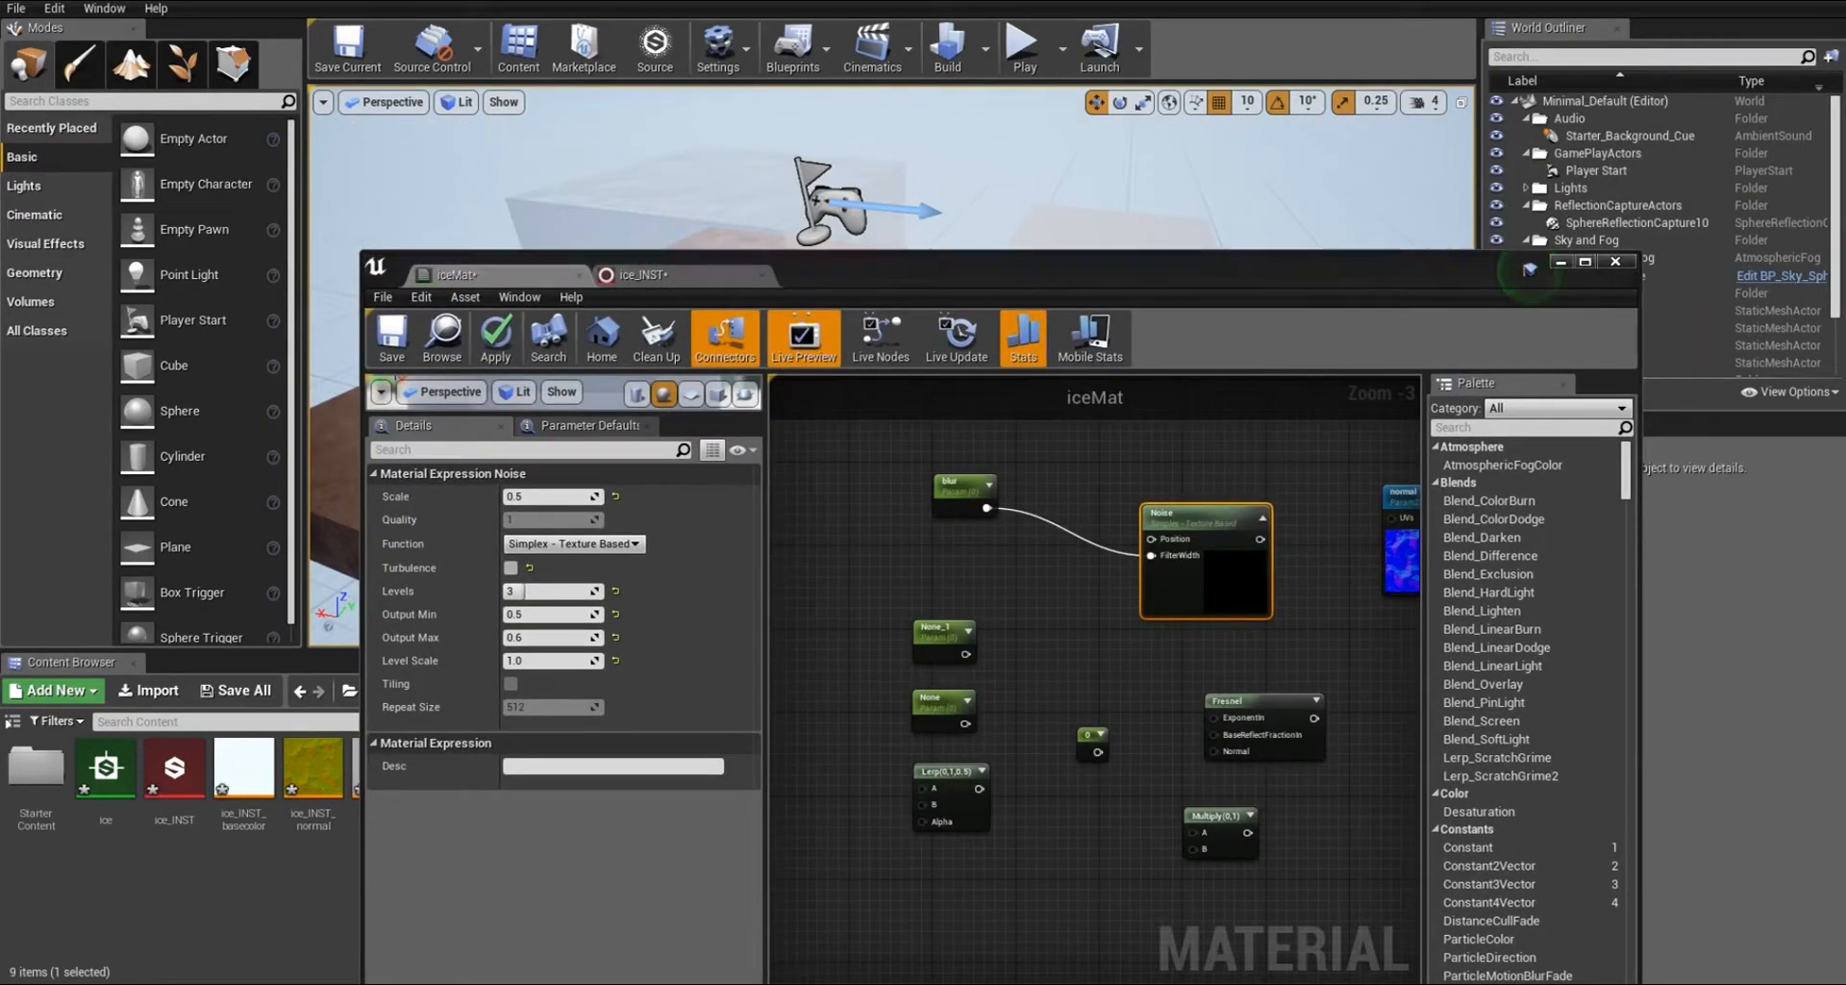
left_click_drag(1257, 699, 1236, 690)
left_click_drag(1082, 737, 1065, 849)
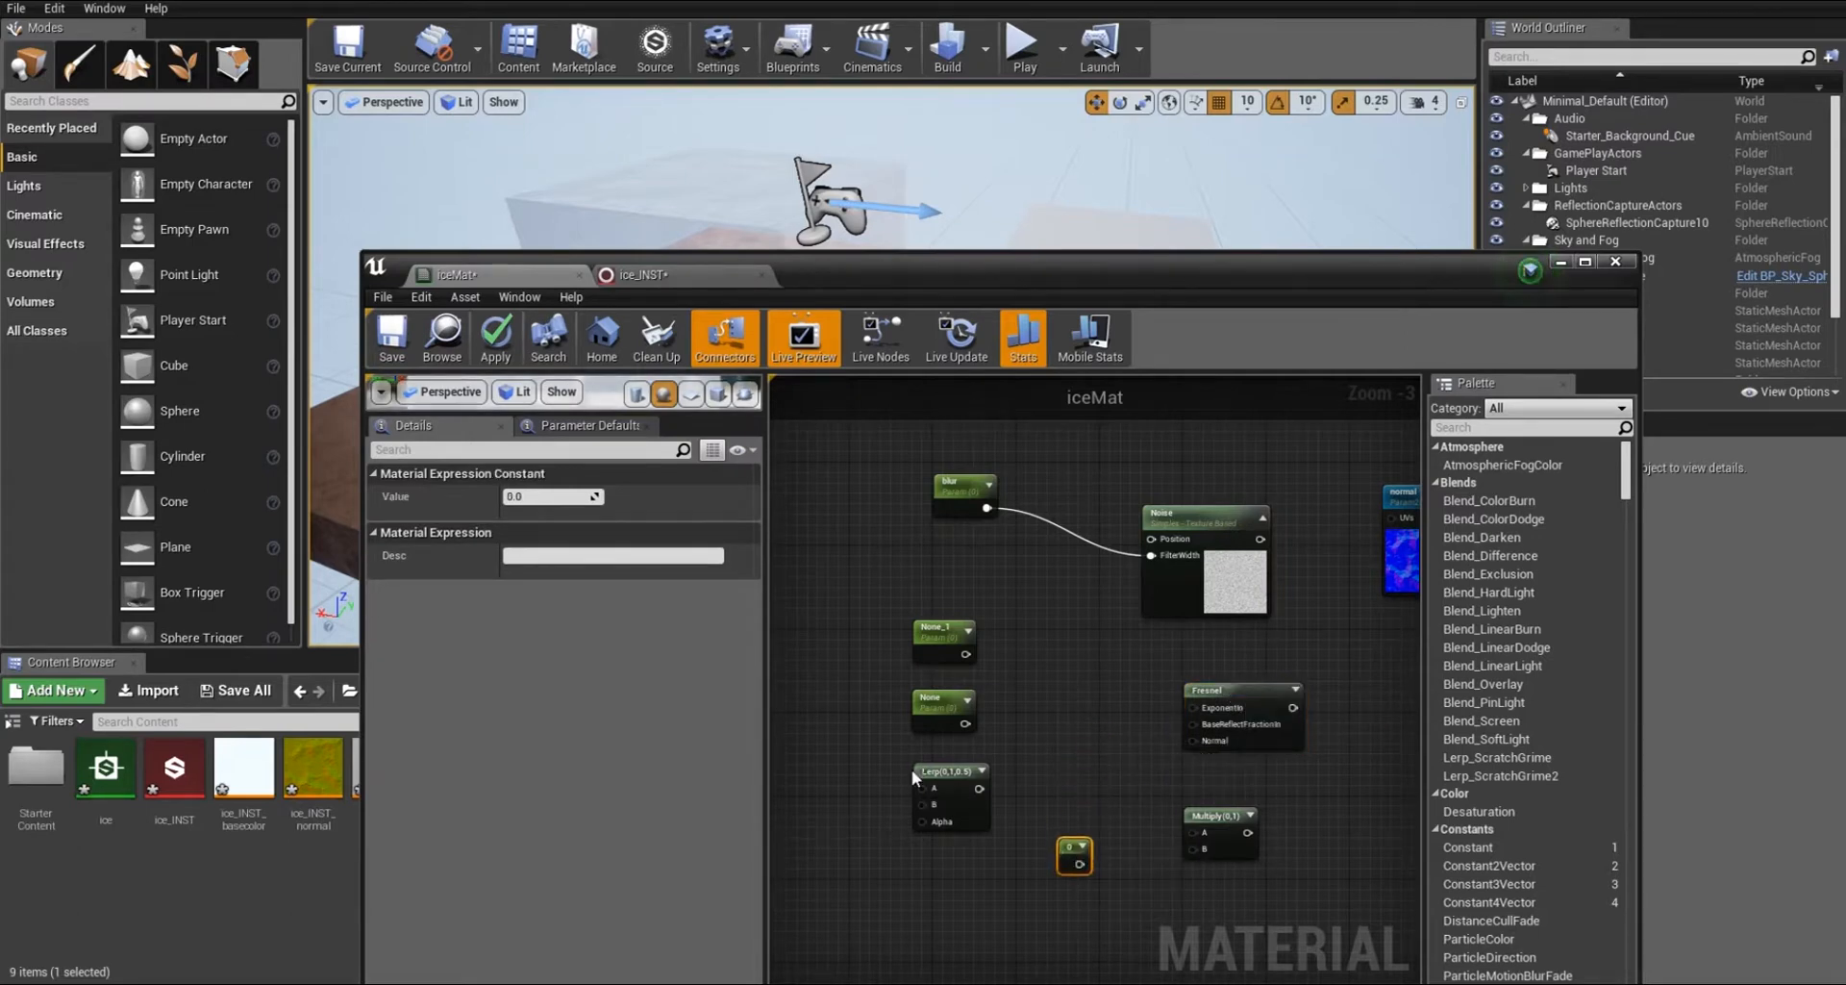
left_click_drag(947, 771, 947, 836)
Connect the None parameter to Fresnel's ExponentIn input and give it a default value of 10 and a Slider Max of 20.
left_click_drag(937, 699, 1193, 708)
left_click(532, 605)
type("10")
key("Tab")
key("Tab")
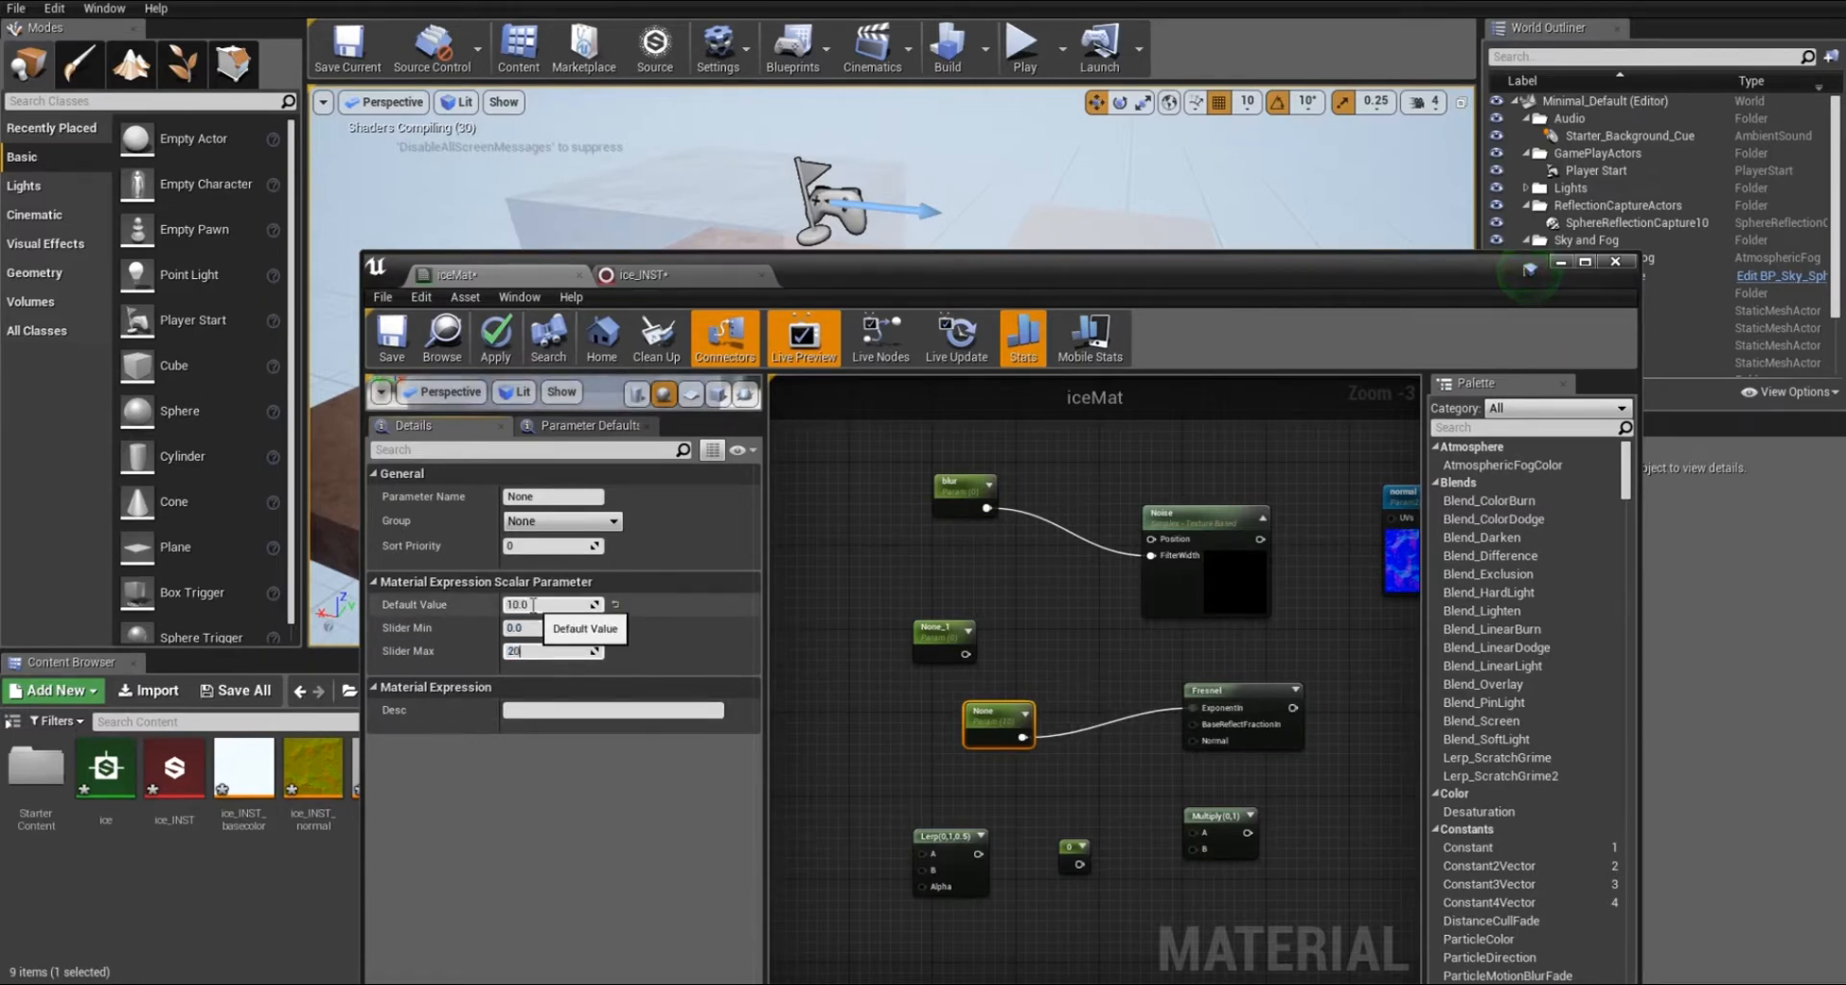
left_click(868, 746)
left_click_drag(996, 723, 944, 702)
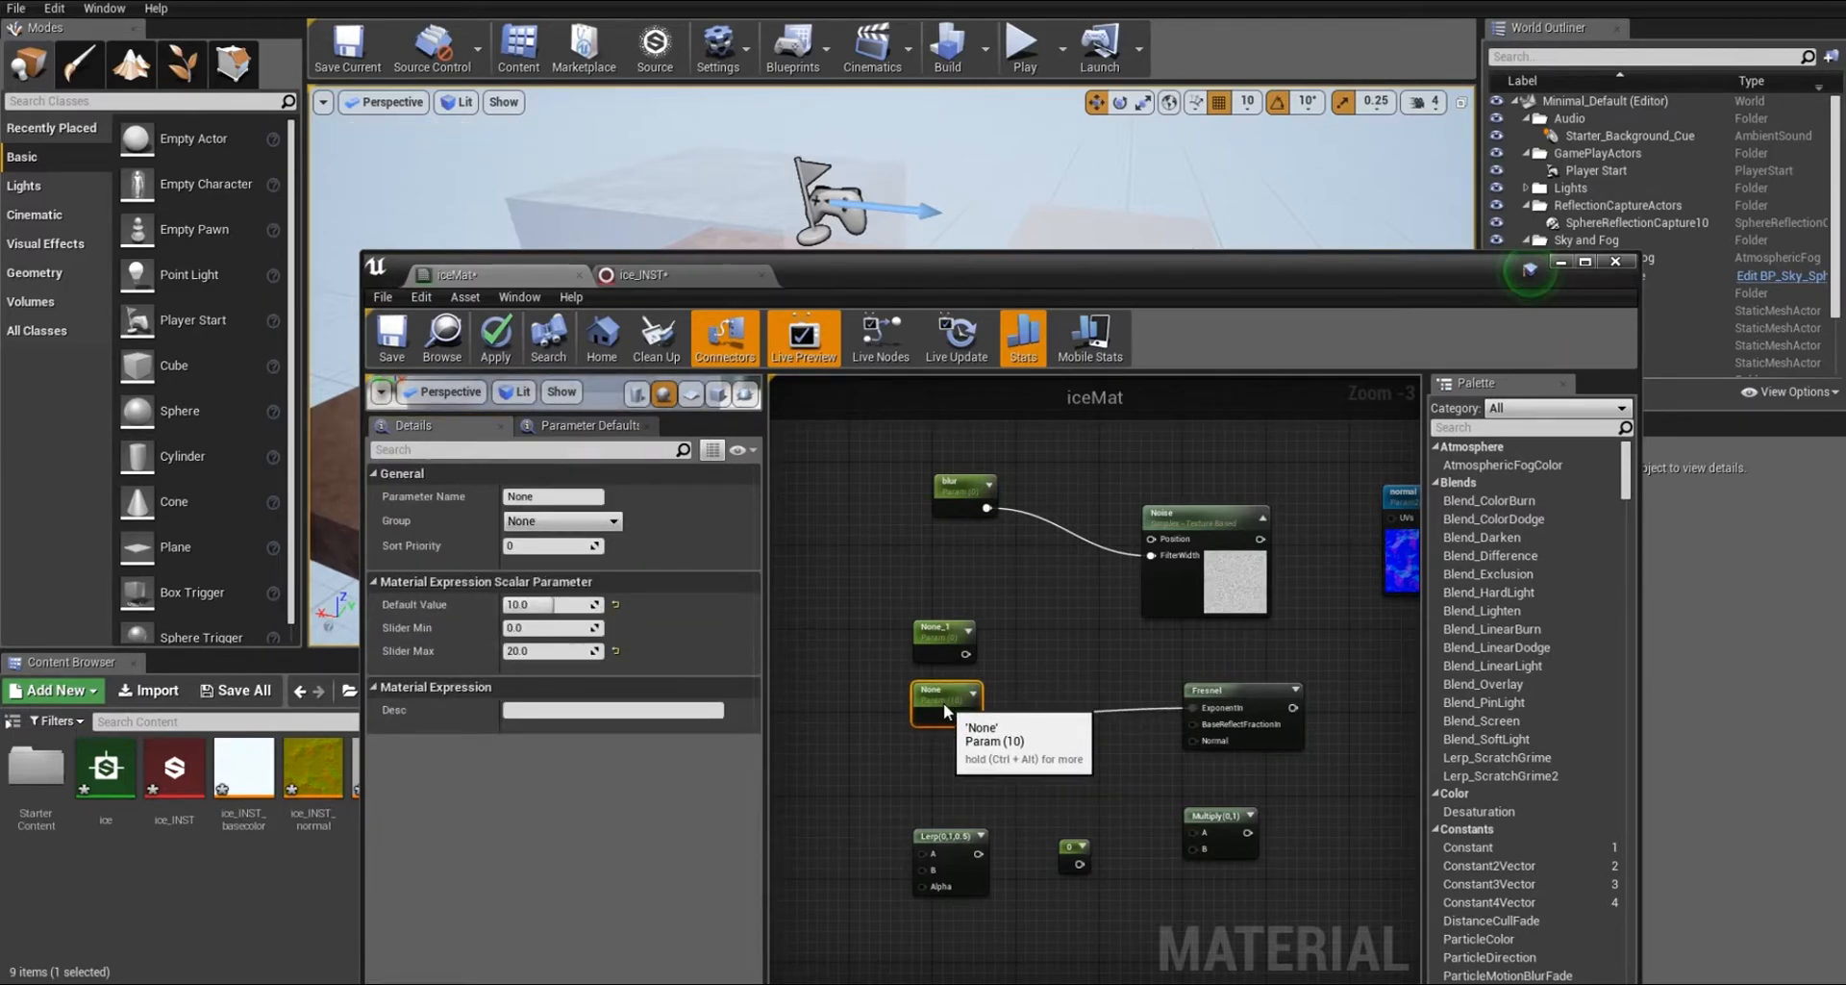
Move None_1 up below blur and rename the None parameter as fresnel falloff.
left_click_drag(943, 633, 952, 581)
left_click(947, 693)
left_click(513, 497)
type("fresnel falloff")
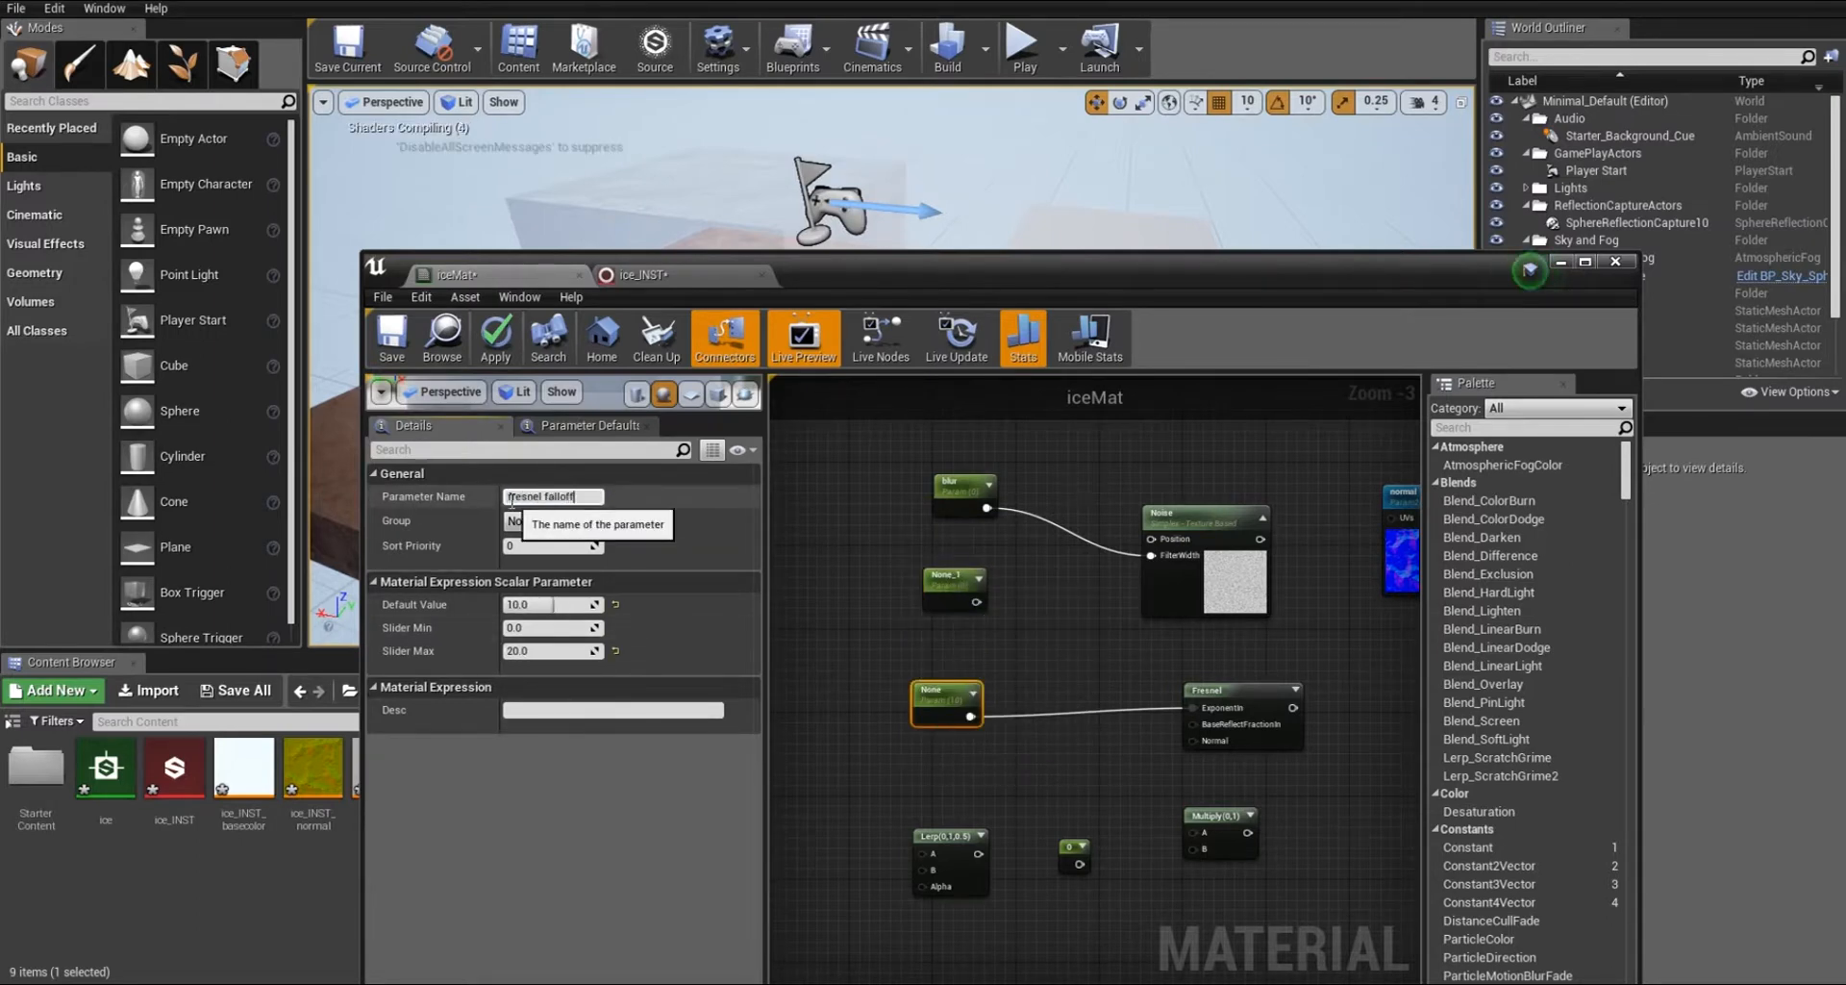
Rename the None_1 parameter as IOR and set its default value to 1.309.
left_click(955, 582)
left_click(567, 494)
type("IOR")
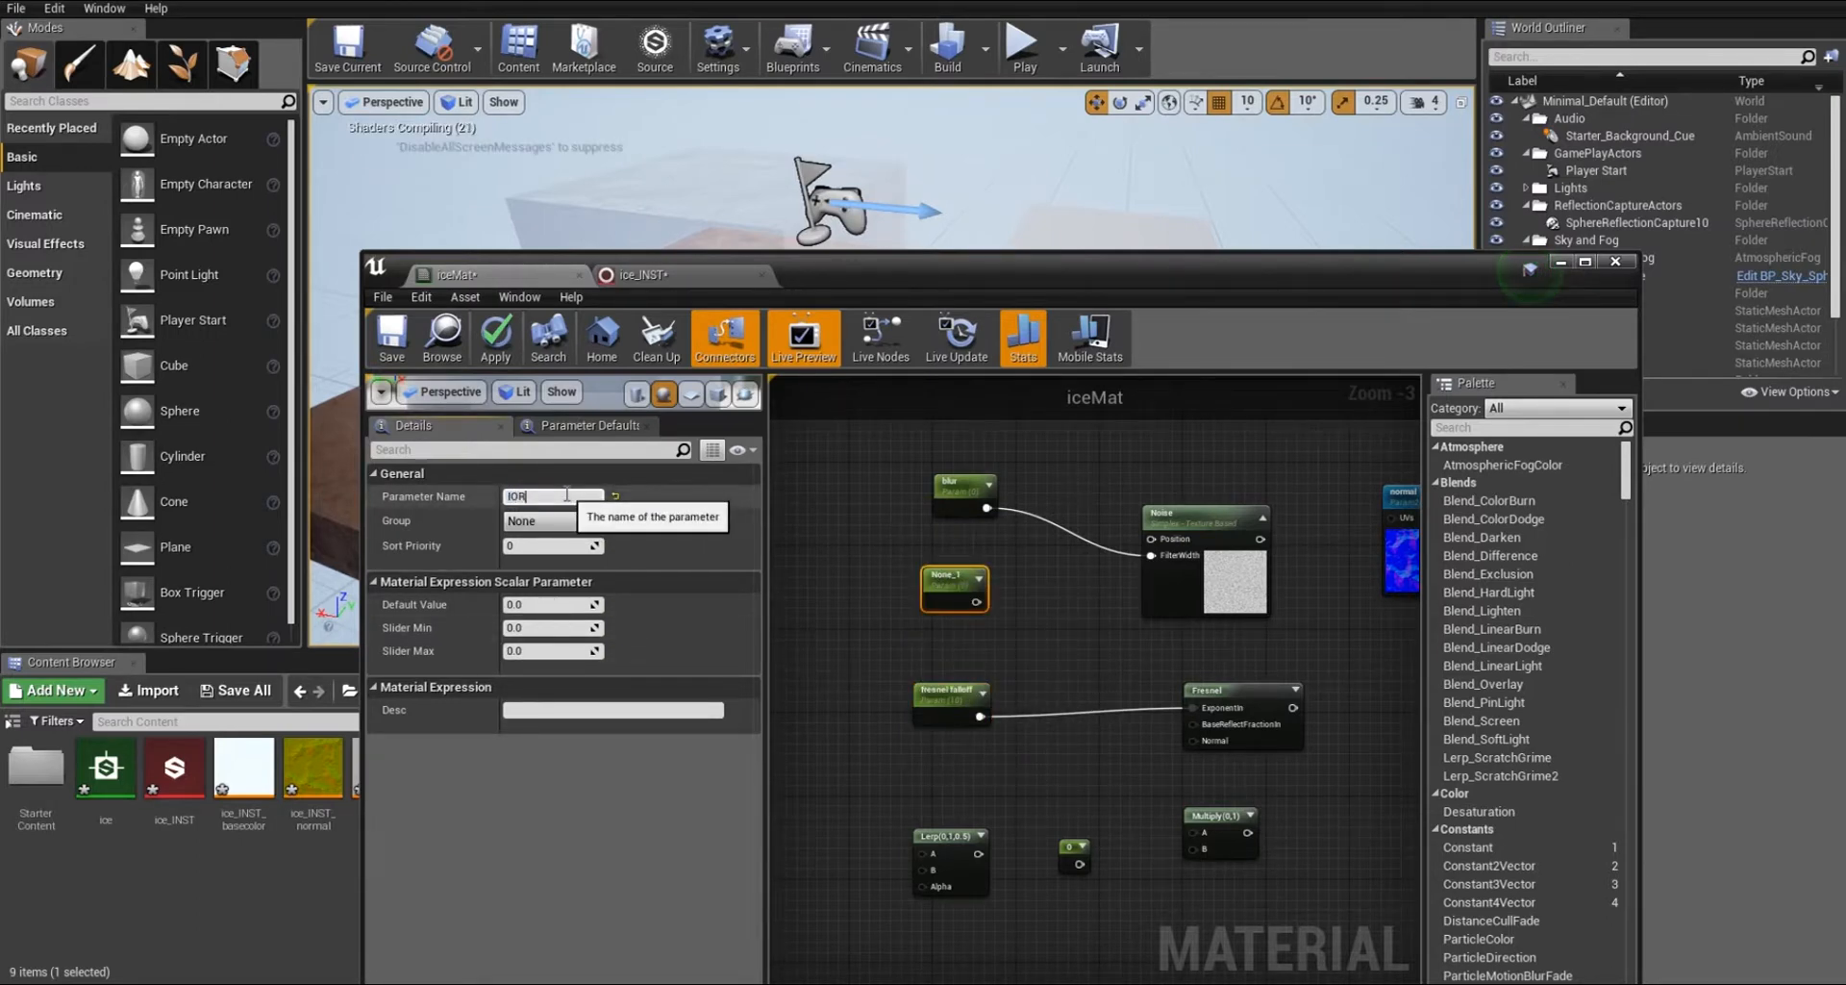
key("Return")
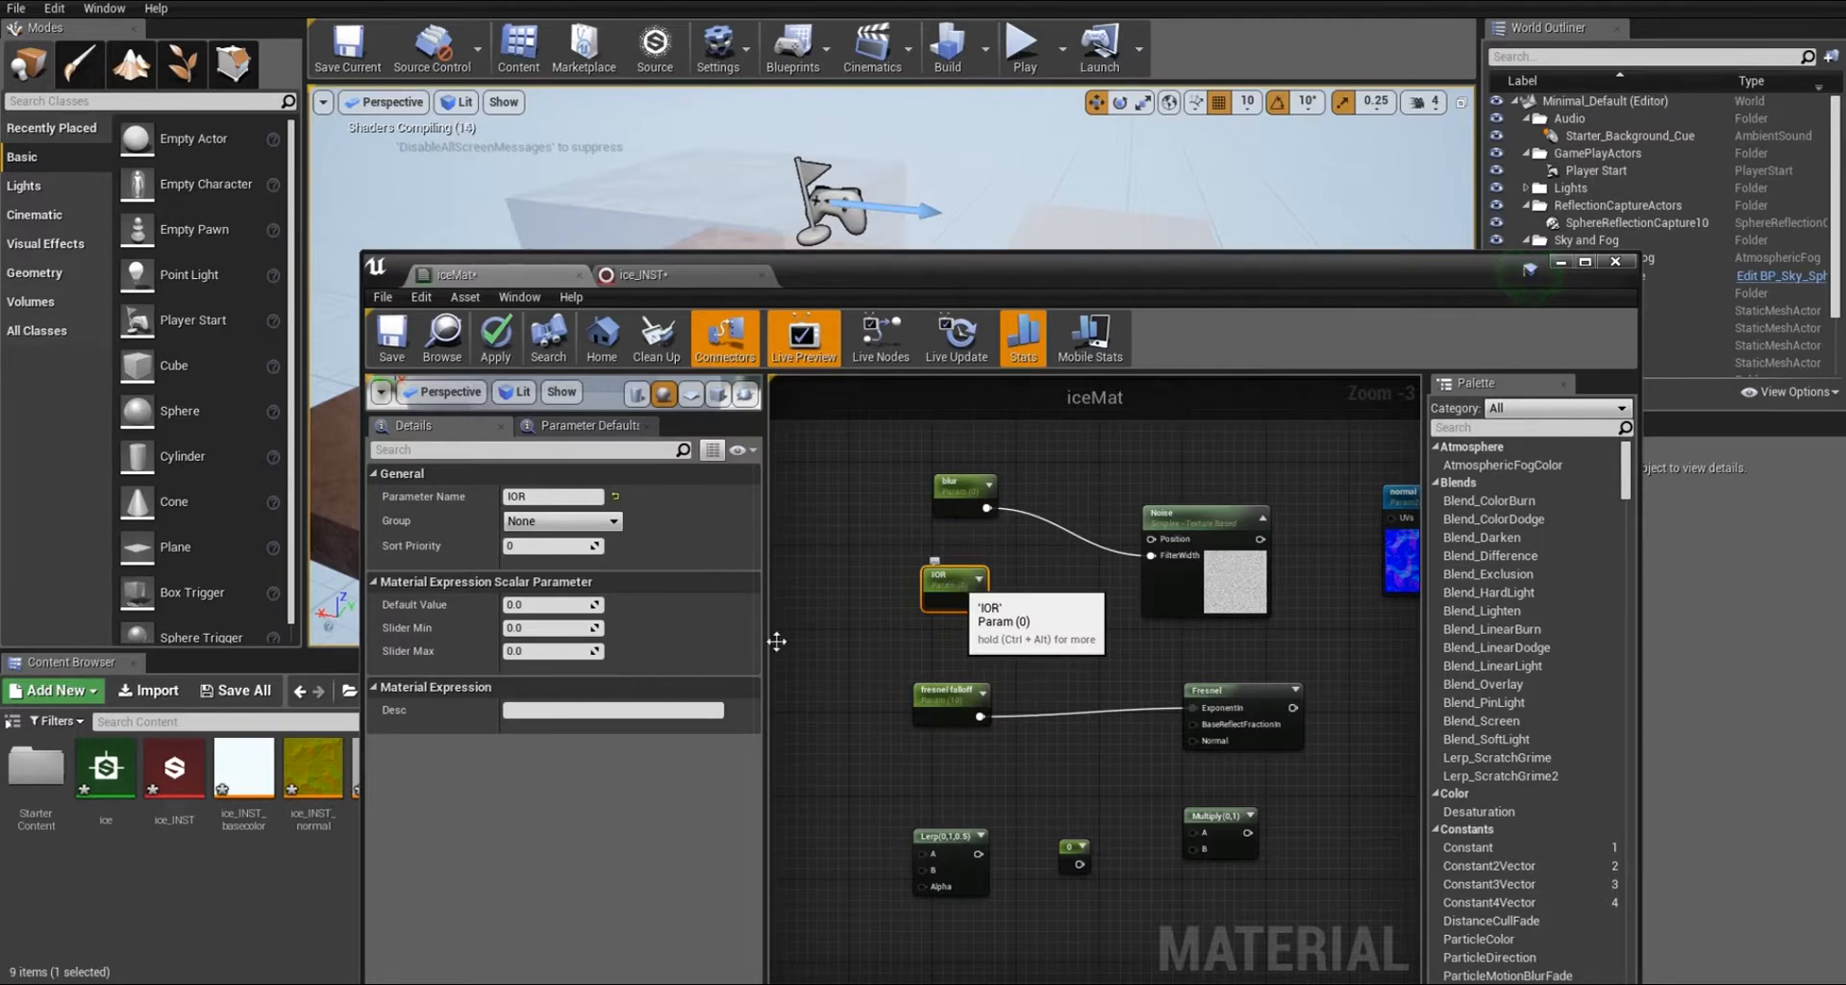
left_click(543, 604)
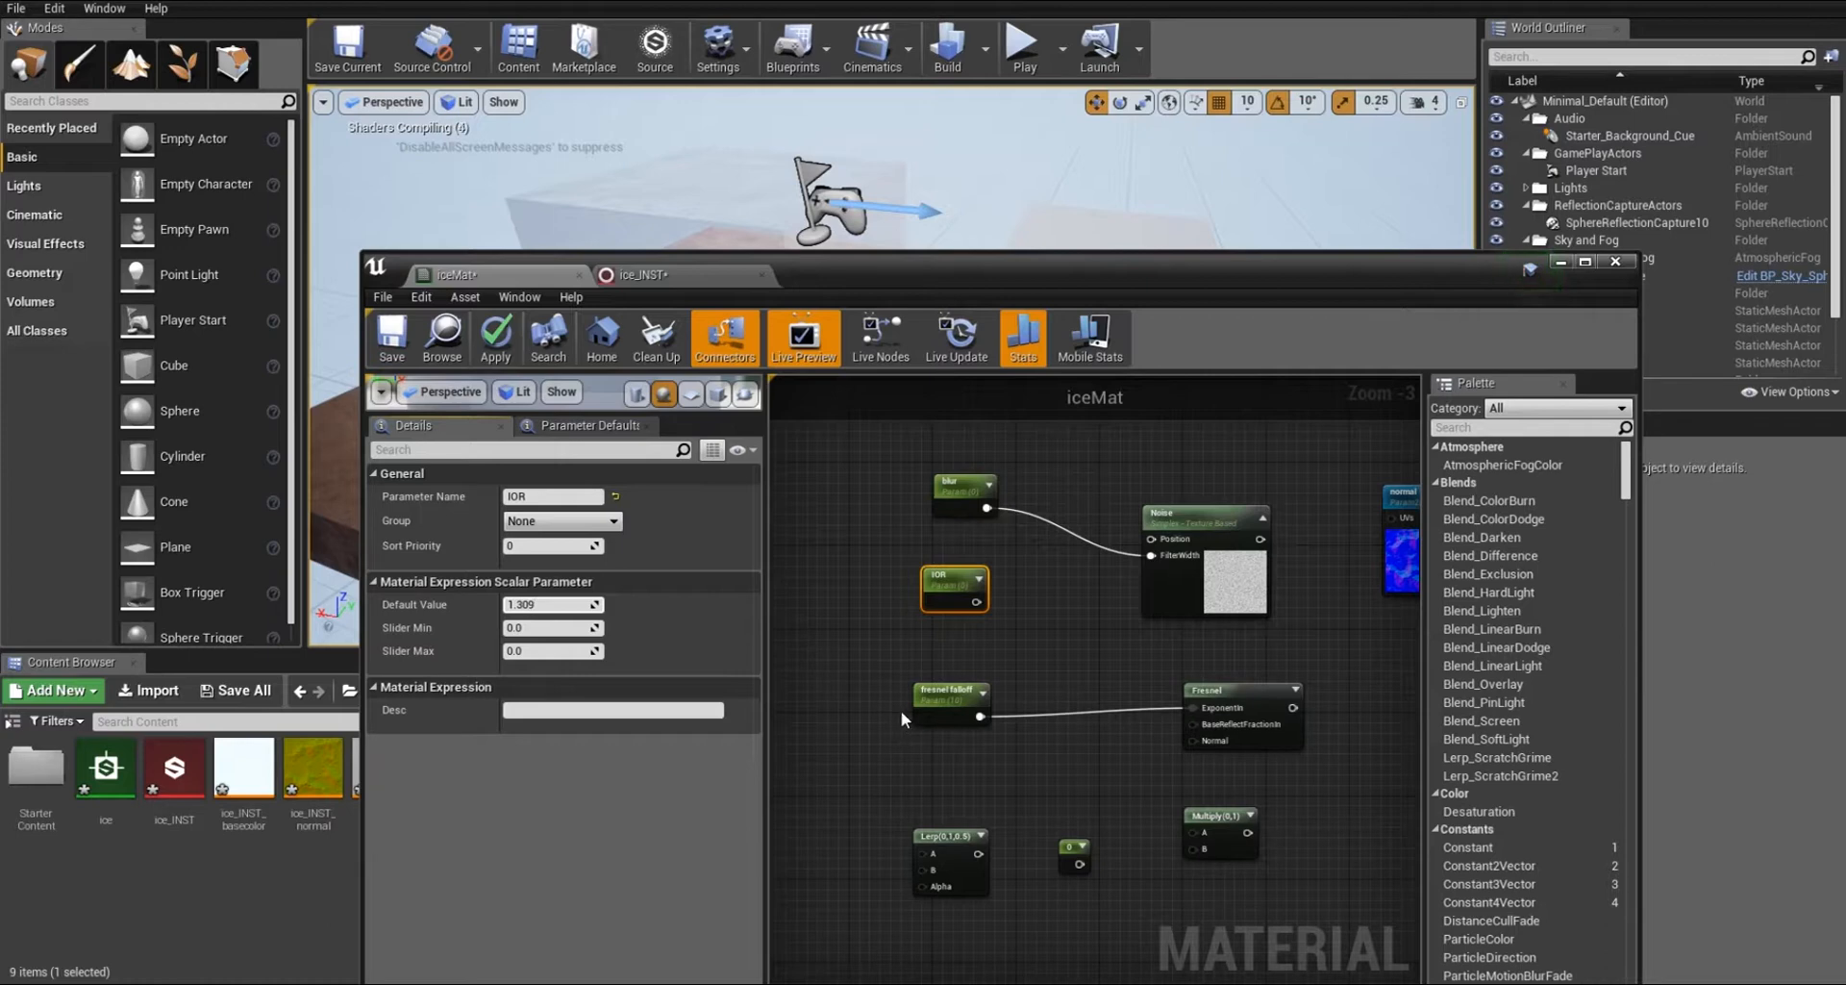
left_click(873, 631)
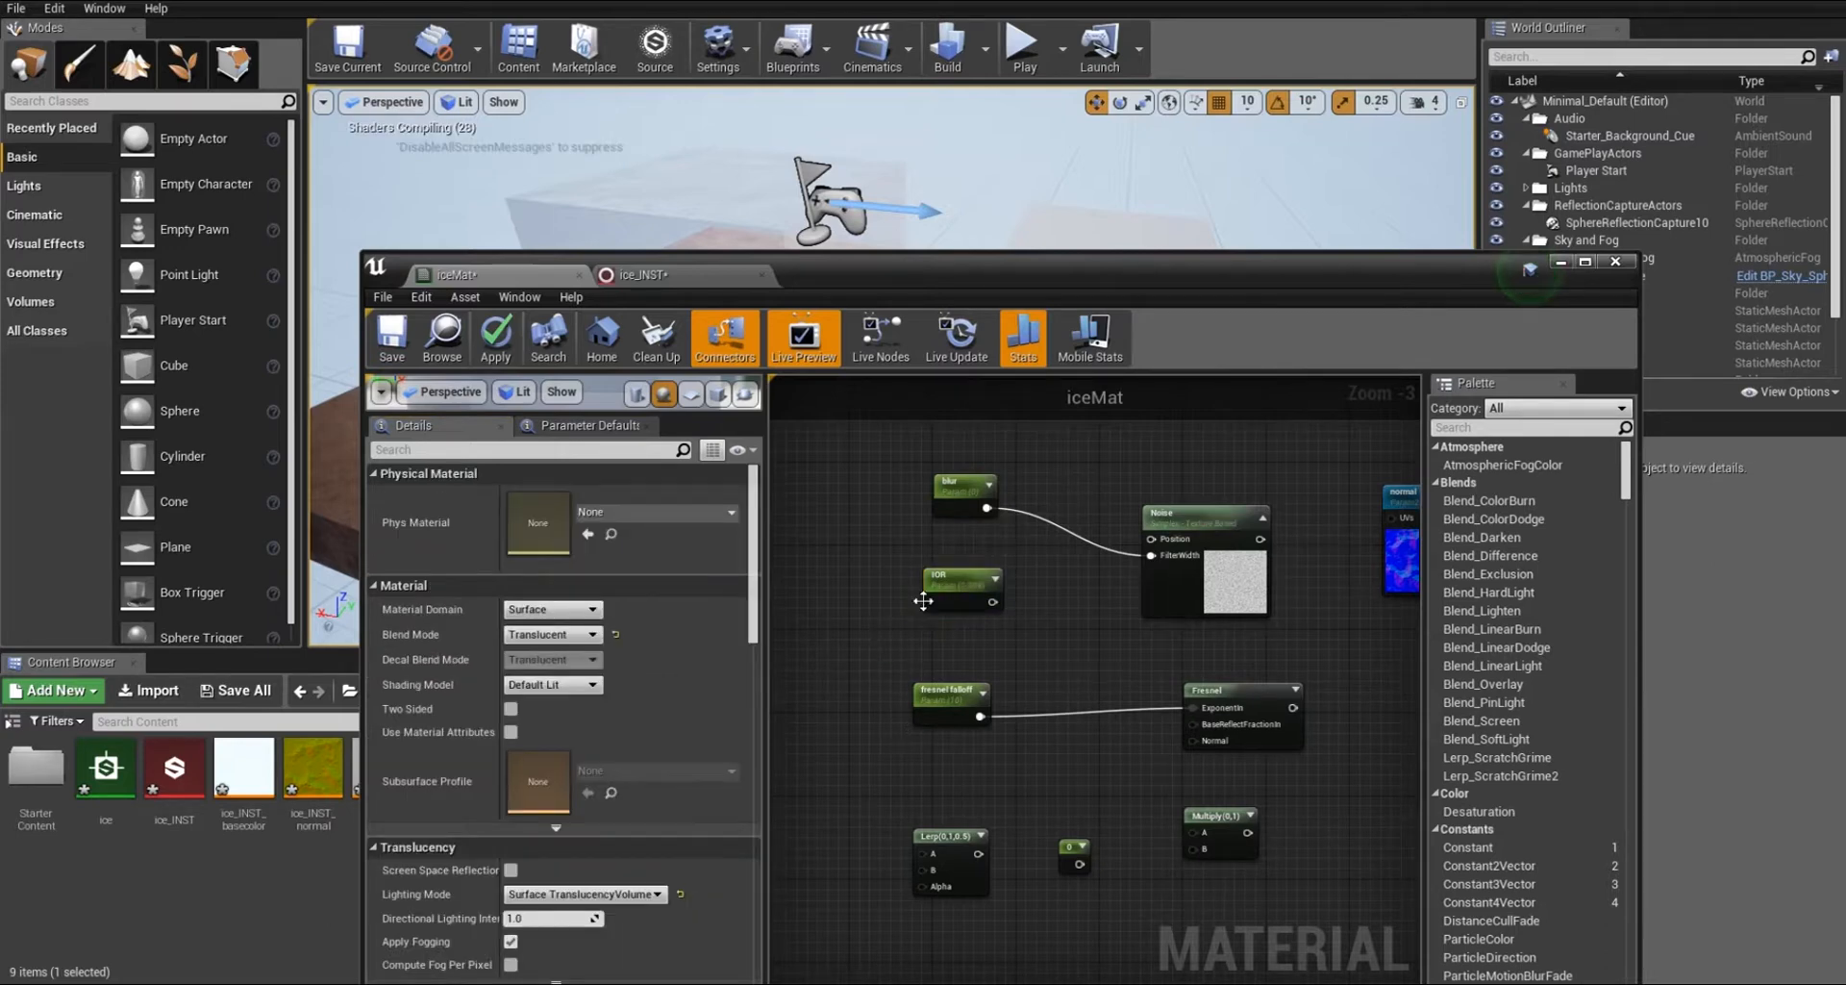
Move Fresnel close to the fresnel falloff parameter and place the IOR parameter just above them.
left_click(947, 597)
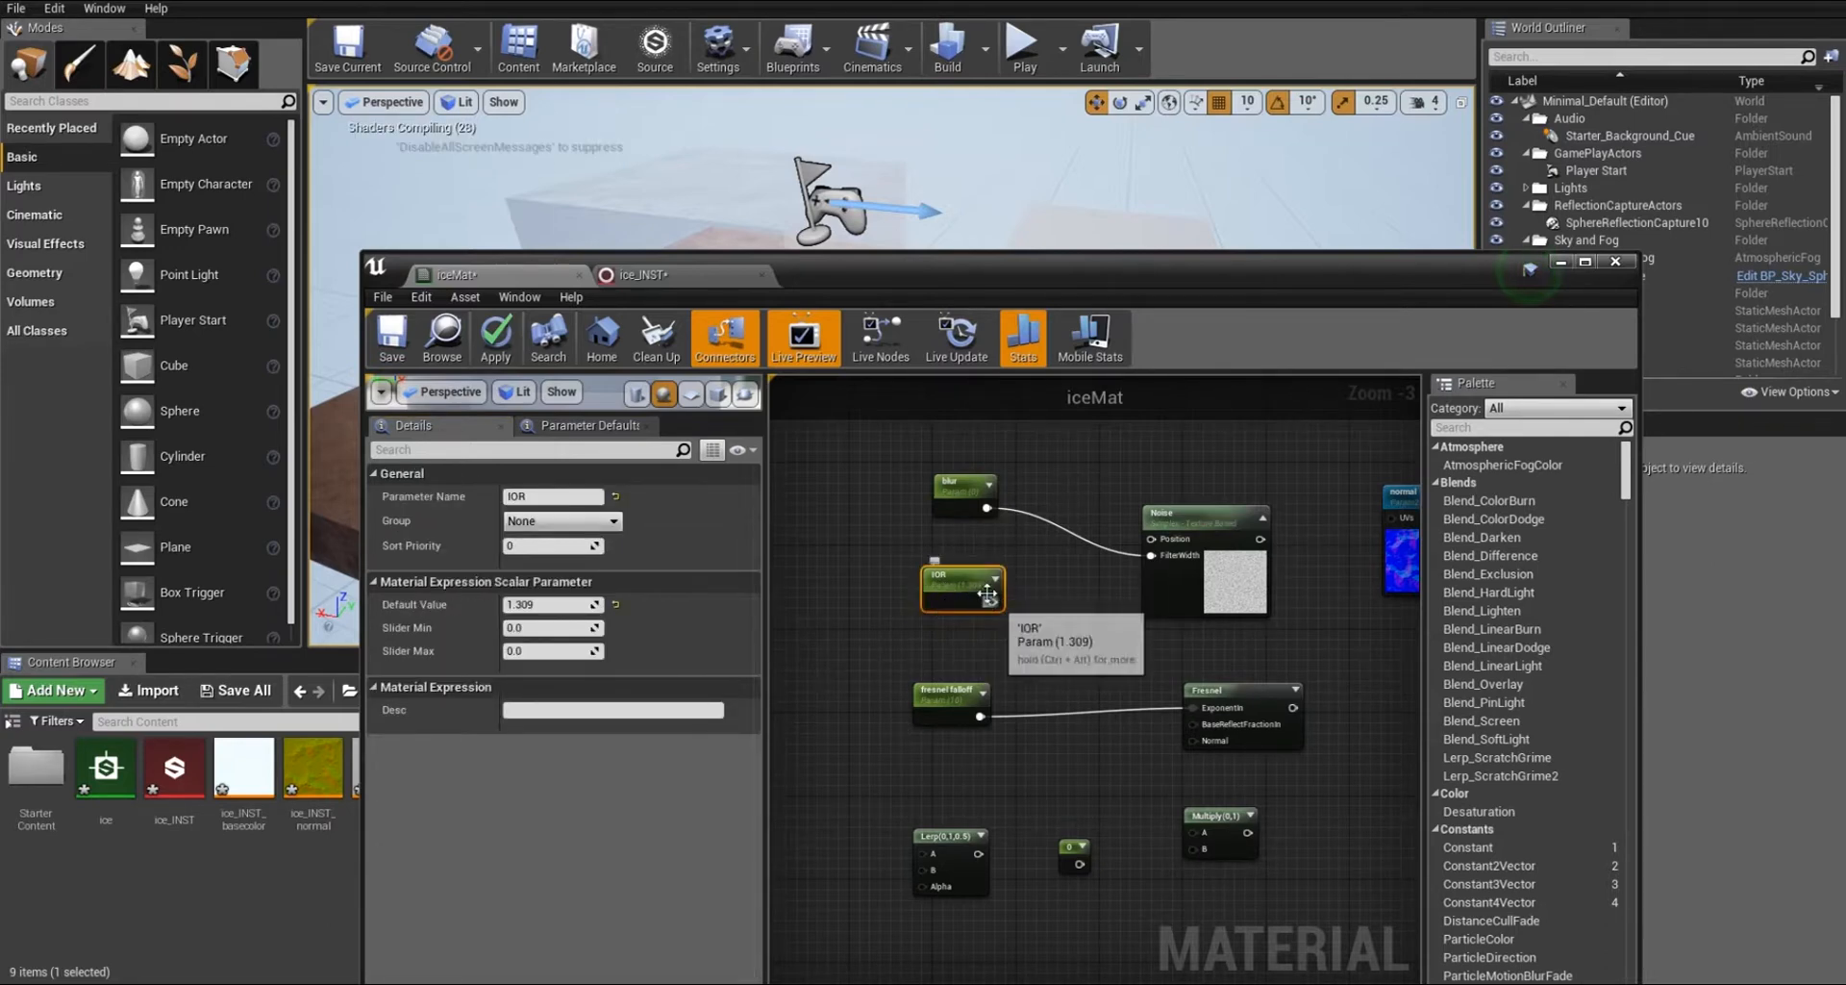
left_click_drag(969, 584, 936, 591)
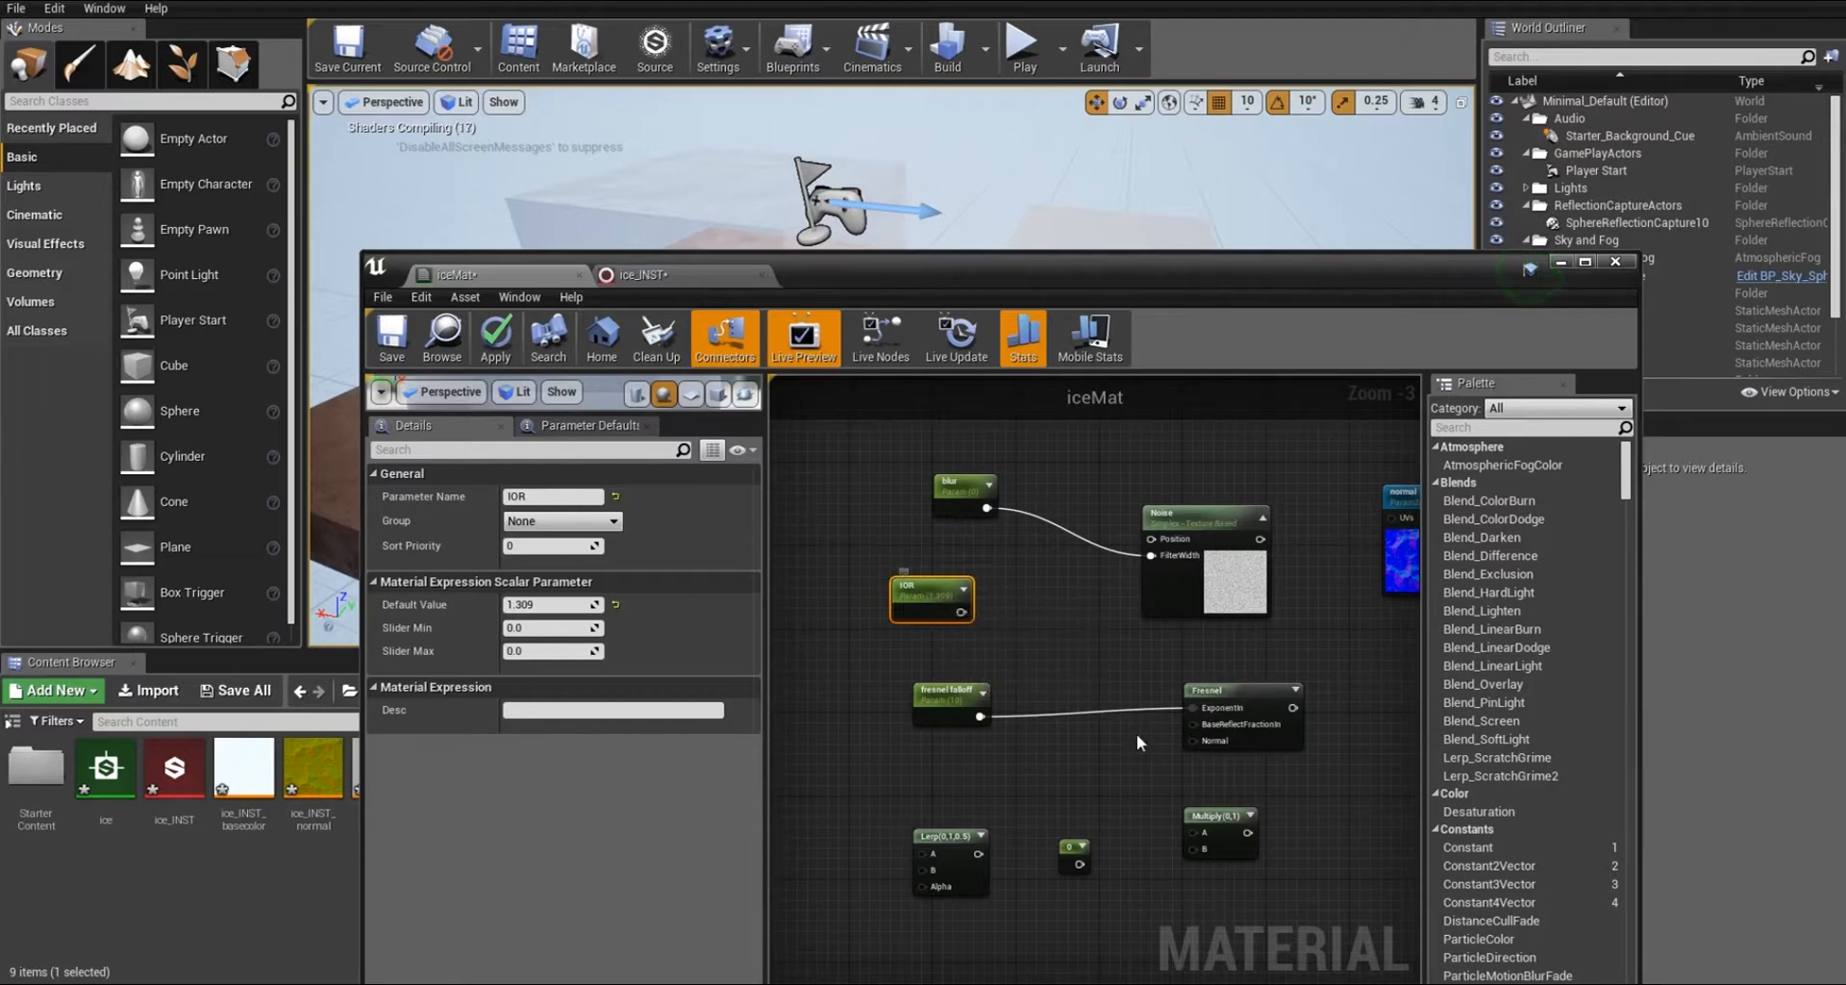
left_click_drag(1276, 700, 1117, 700)
left_click_drag(936, 693, 939, 714)
left_click_drag(939, 591, 938, 633)
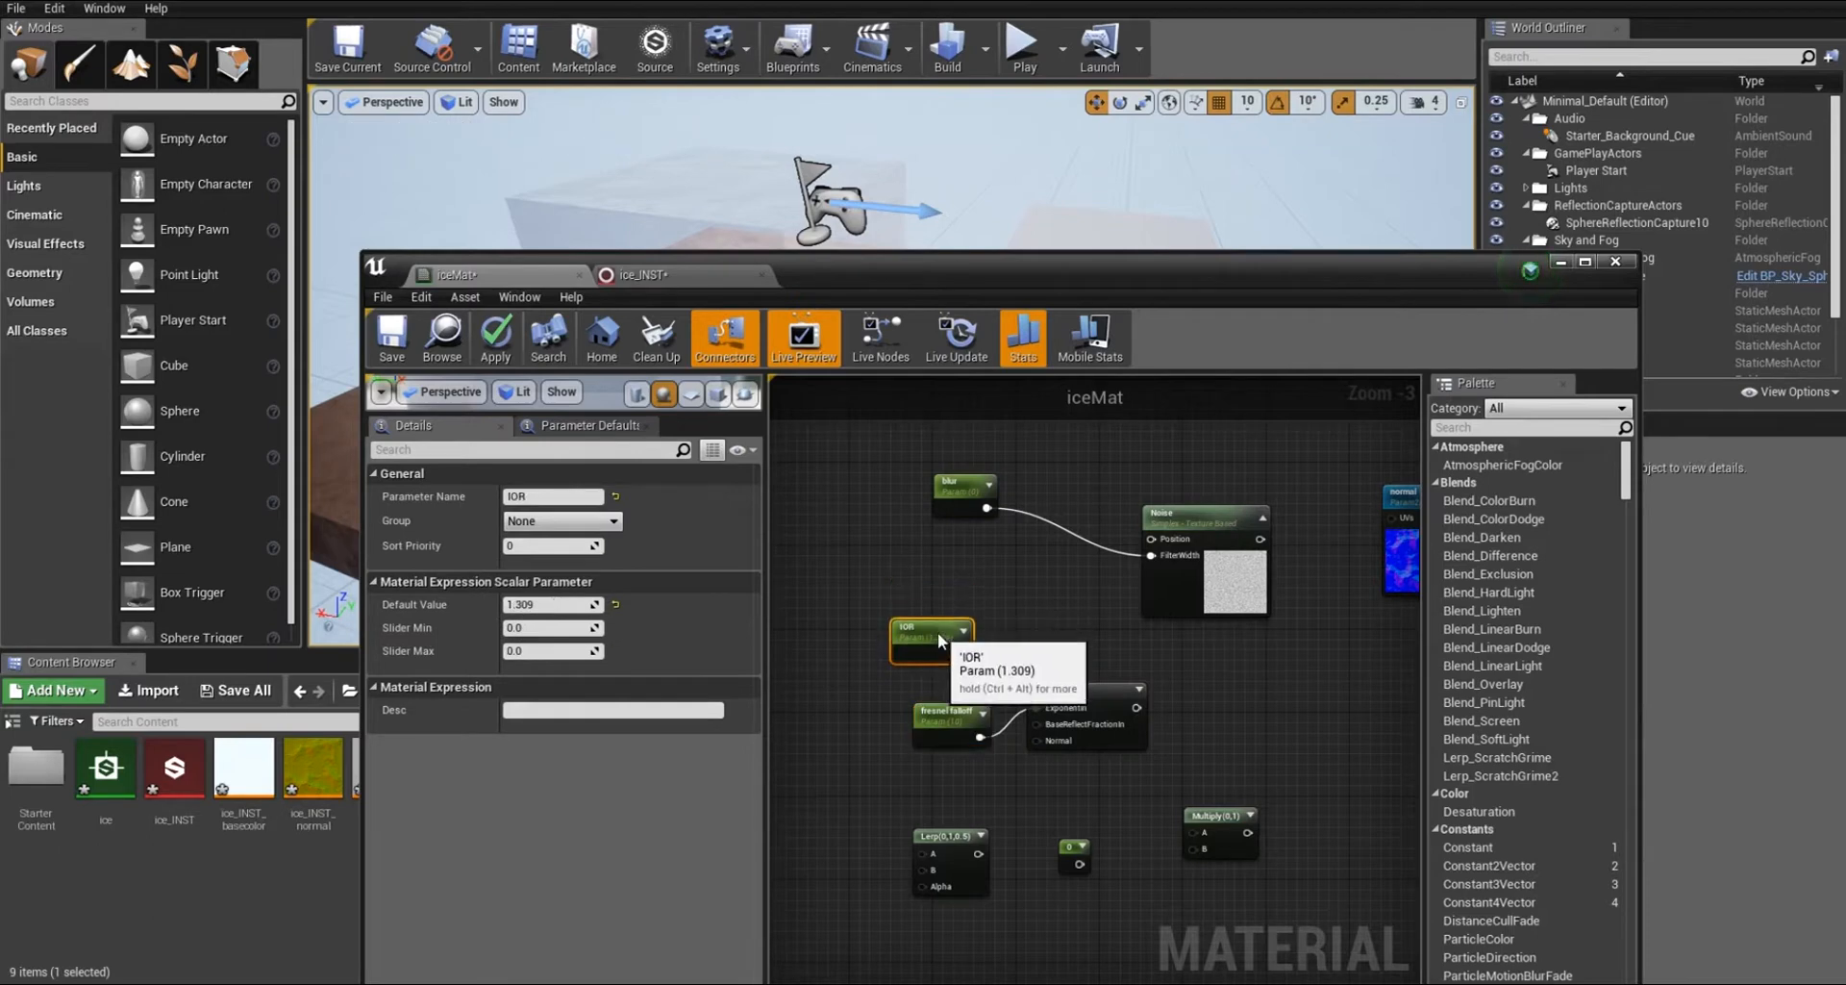
Place the Constant node above IOR and set its value to 1.
left_click_drag(1065, 847, 950, 566)
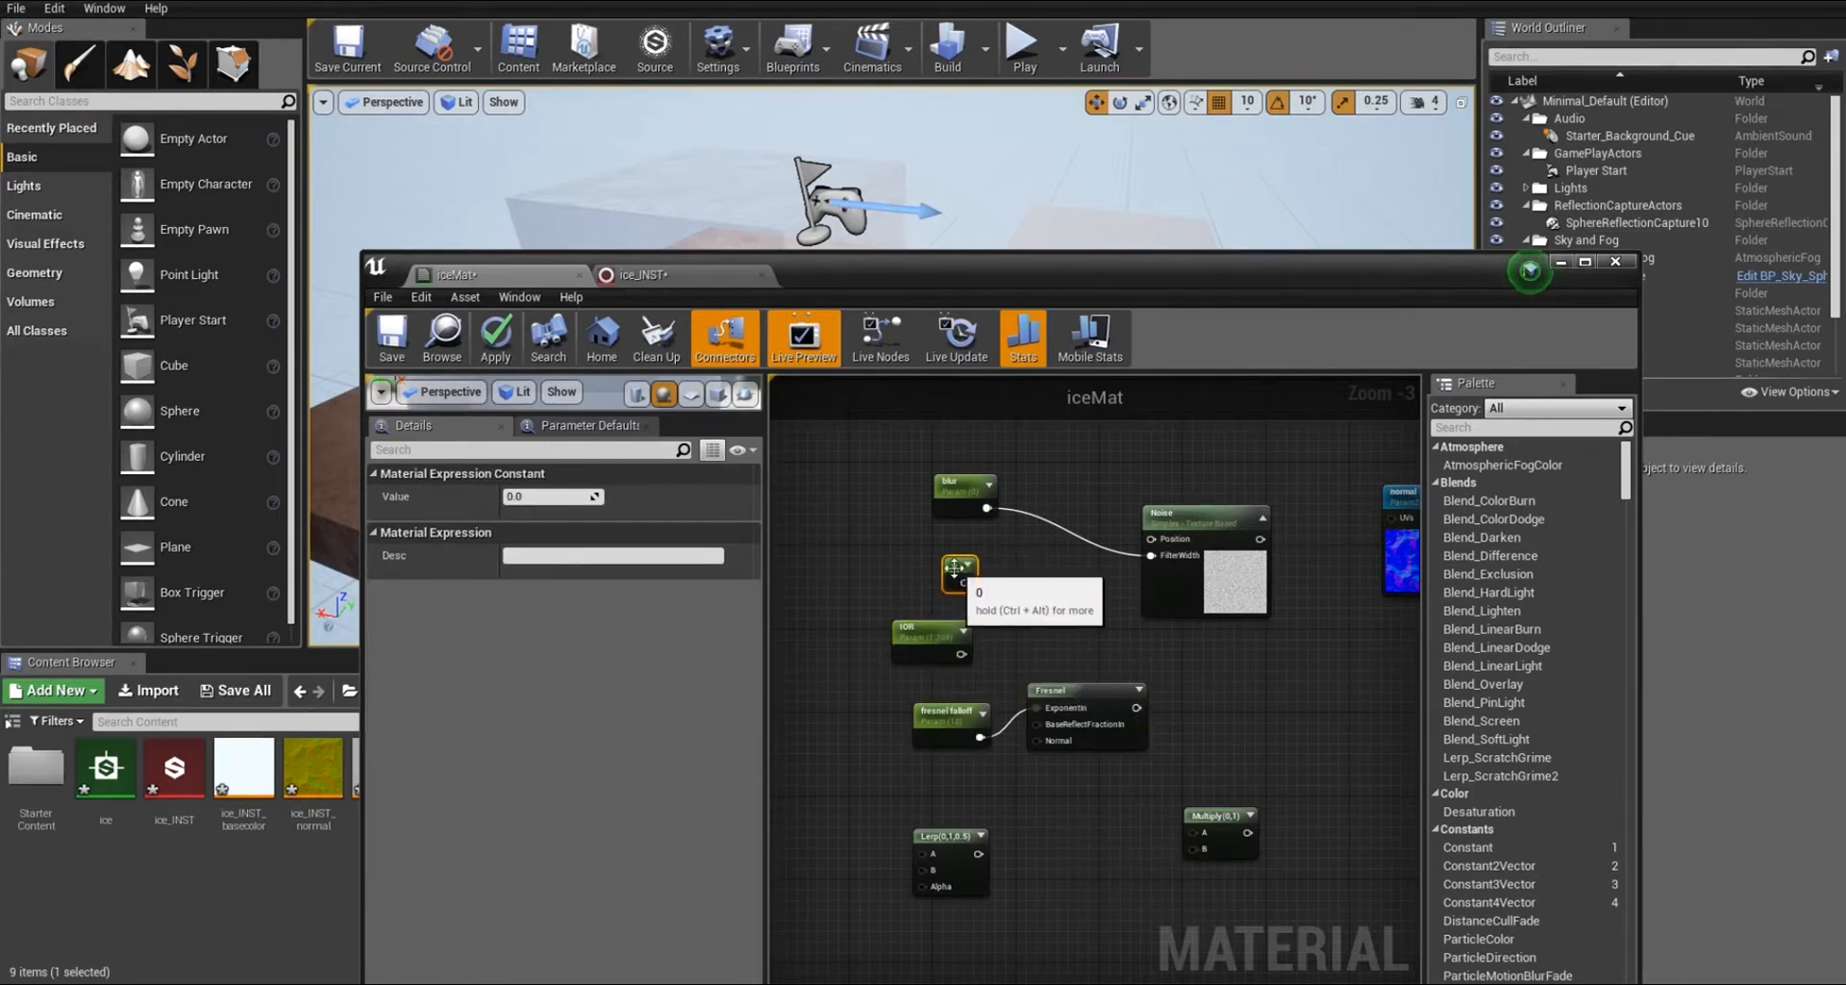
left_click(538, 495)
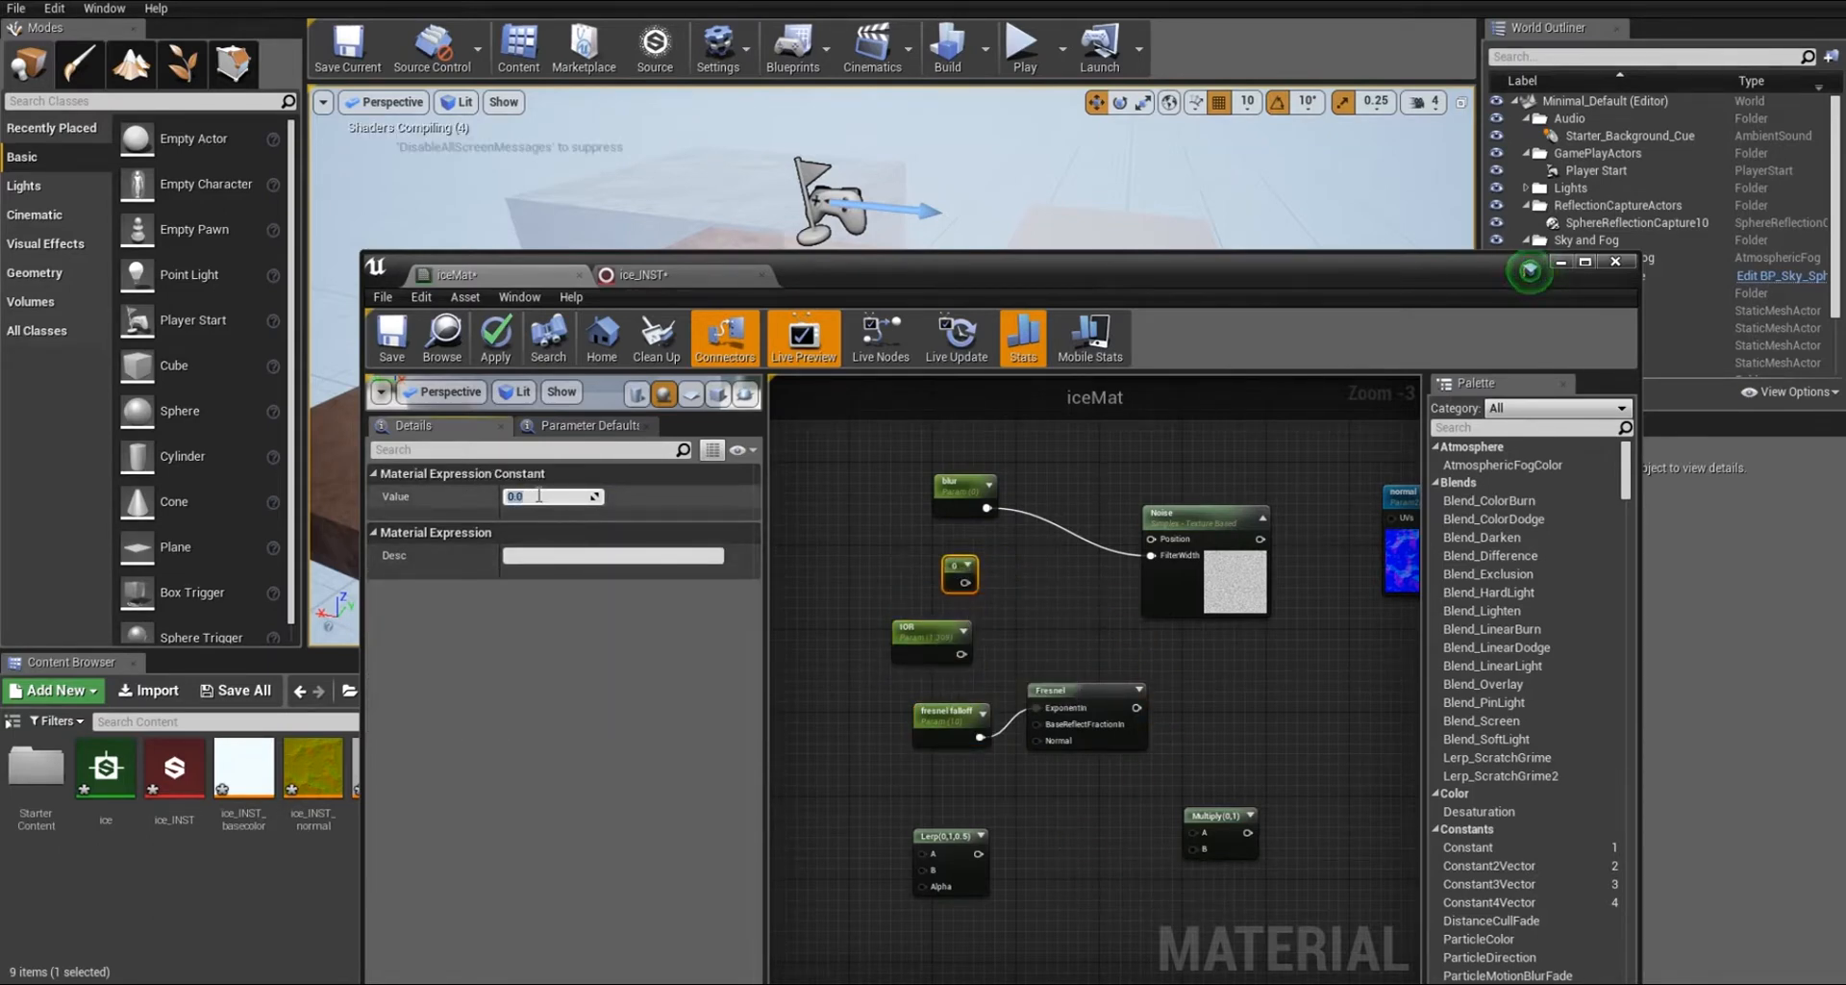
type("1")
left_click(1248, 694)
Move Lerp directly above Multiply and shift the Constant, IOR, fresnel falloff and Fresnel nodes down together.
left_click_drag(947, 836, 1295, 711)
left_click_drag(935, 548, 1008, 797)
left_click_drag(1299, 713, 1226, 698)
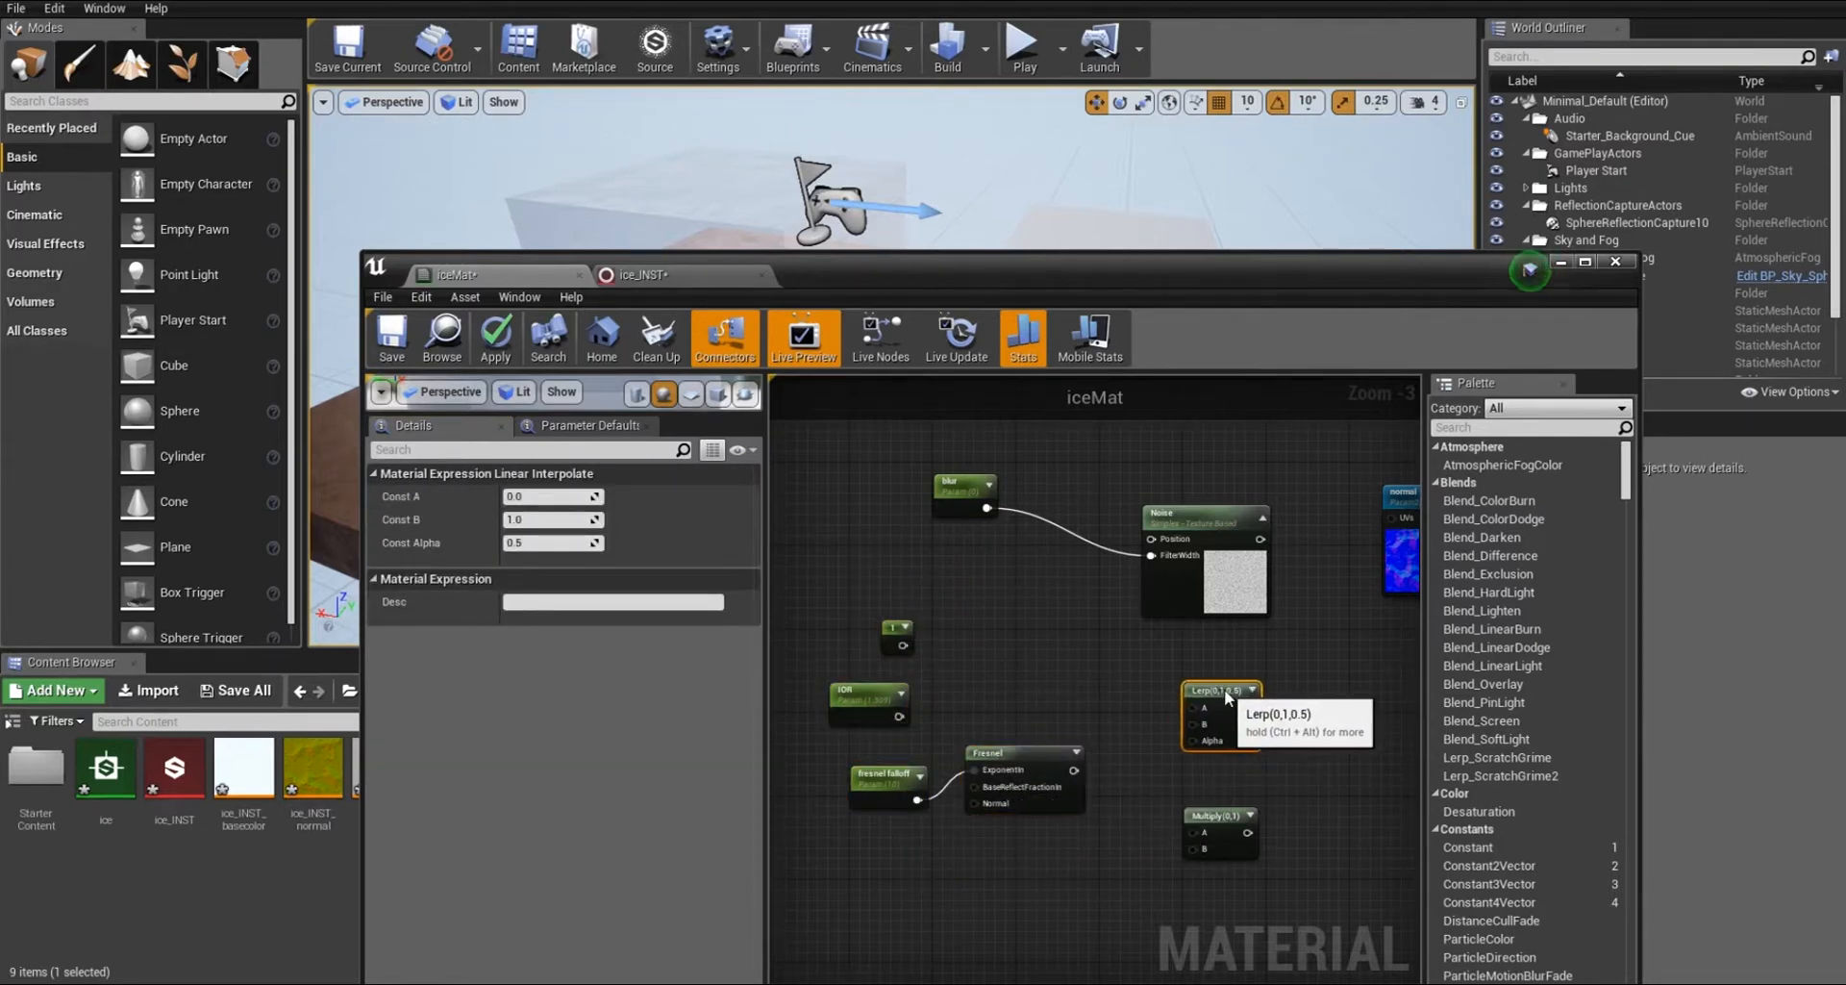
Wire the Constant to Lerp's A, IOR to B and Fresnel to Alpha, moving the Constant and IOR closer to Lerp.
left_click_drag(1074, 769, 1194, 740)
left_click_drag(899, 716, 1190, 723)
left_click_drag(902, 645, 1040, 642)
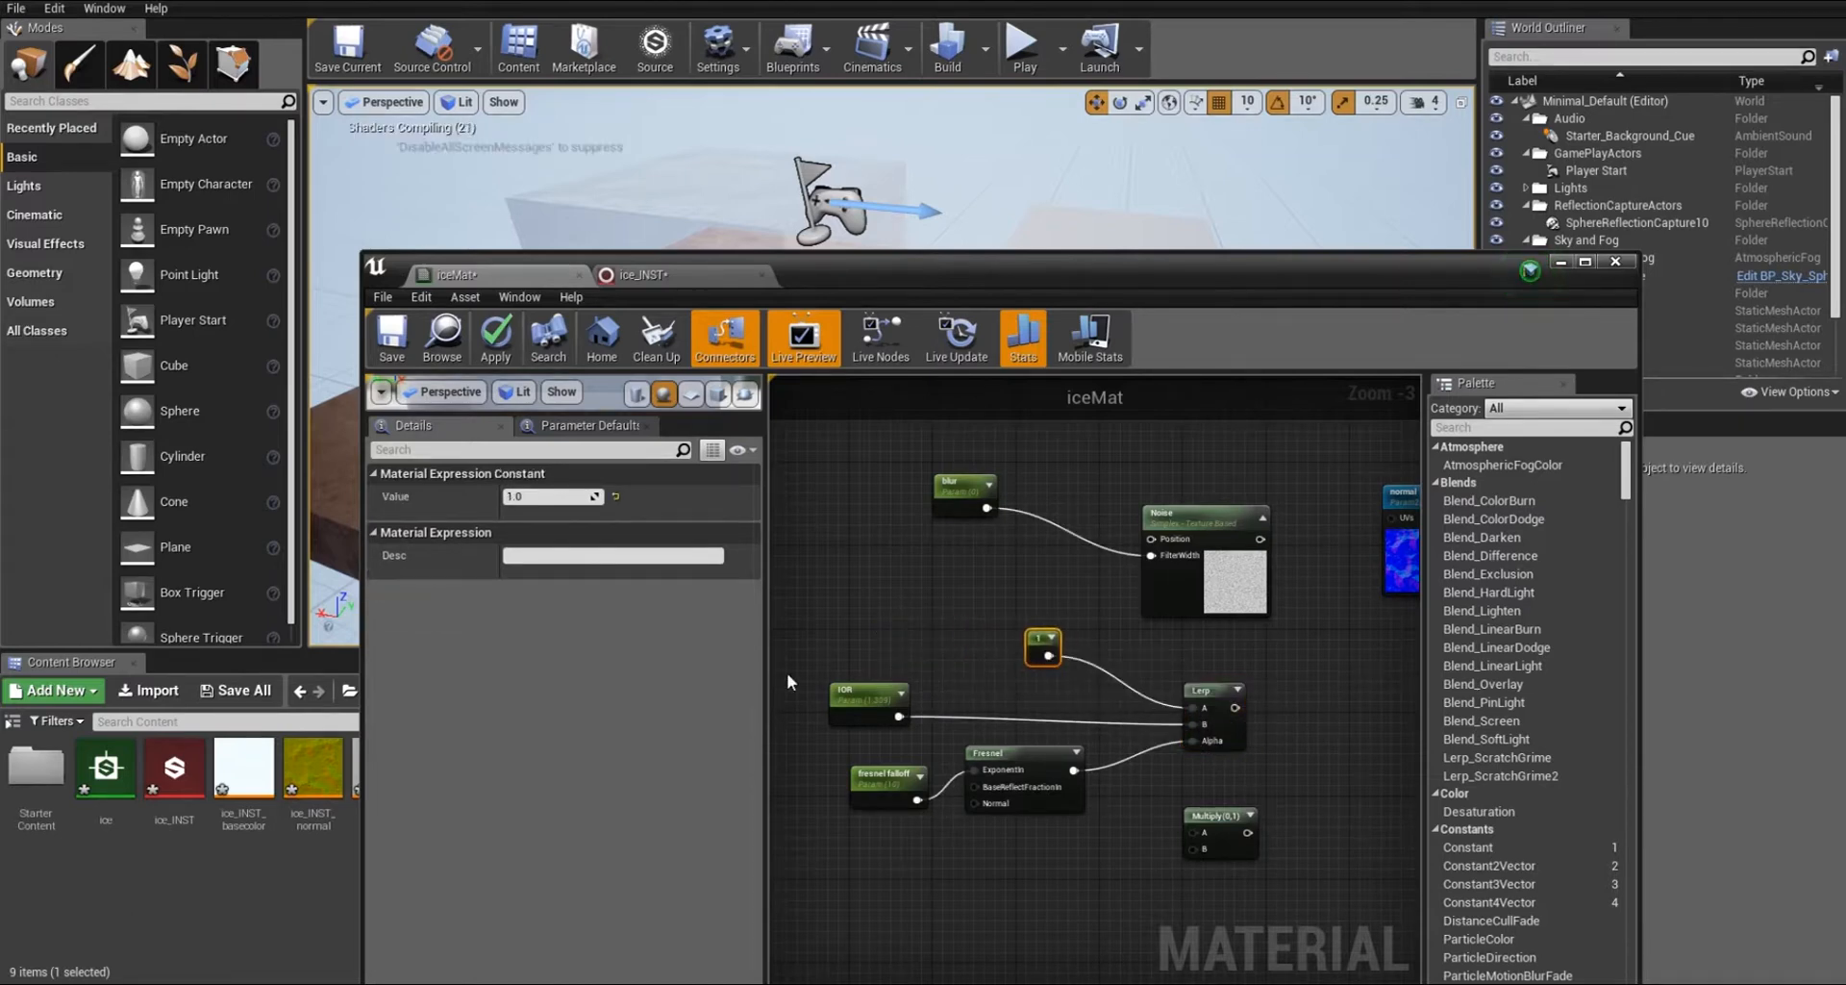
left_click_drag(848, 699, 972, 689)
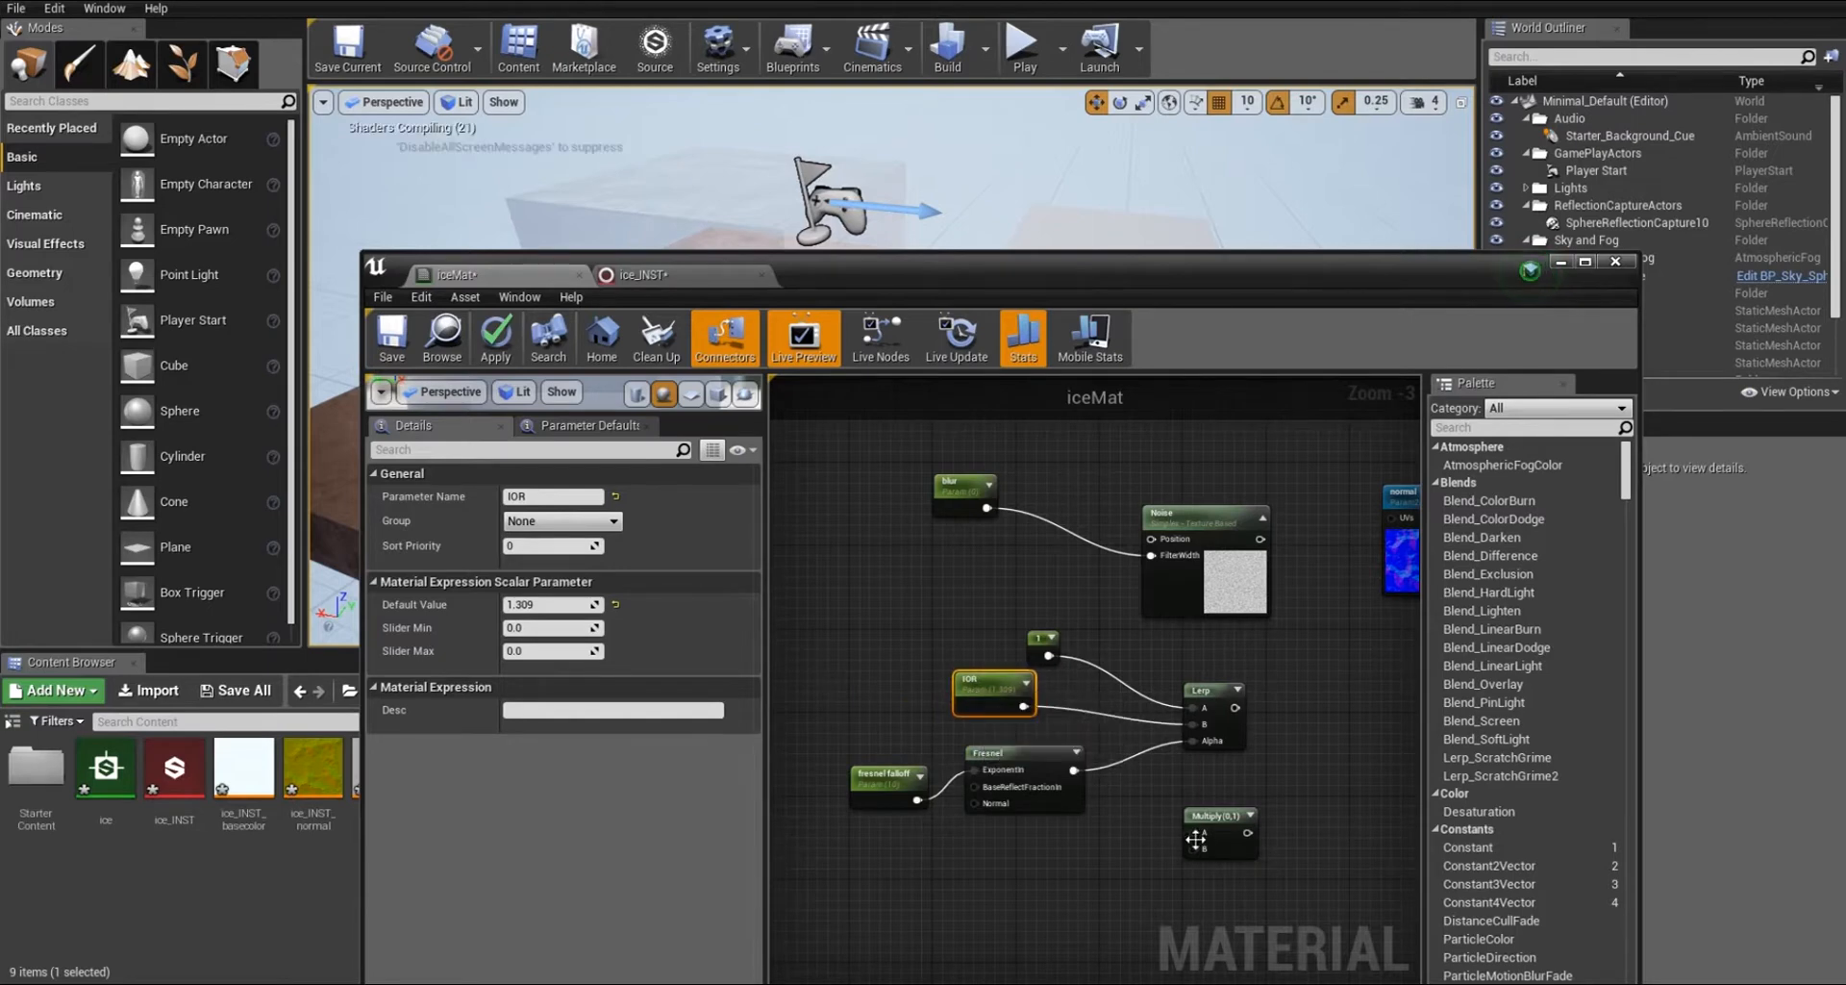
Place Multiply beyond Noise and Lerp, connect Noise to A and Lerp to B, and wire the product to the material's Refraction input.
left_click_drag(1198, 522, 1179, 532)
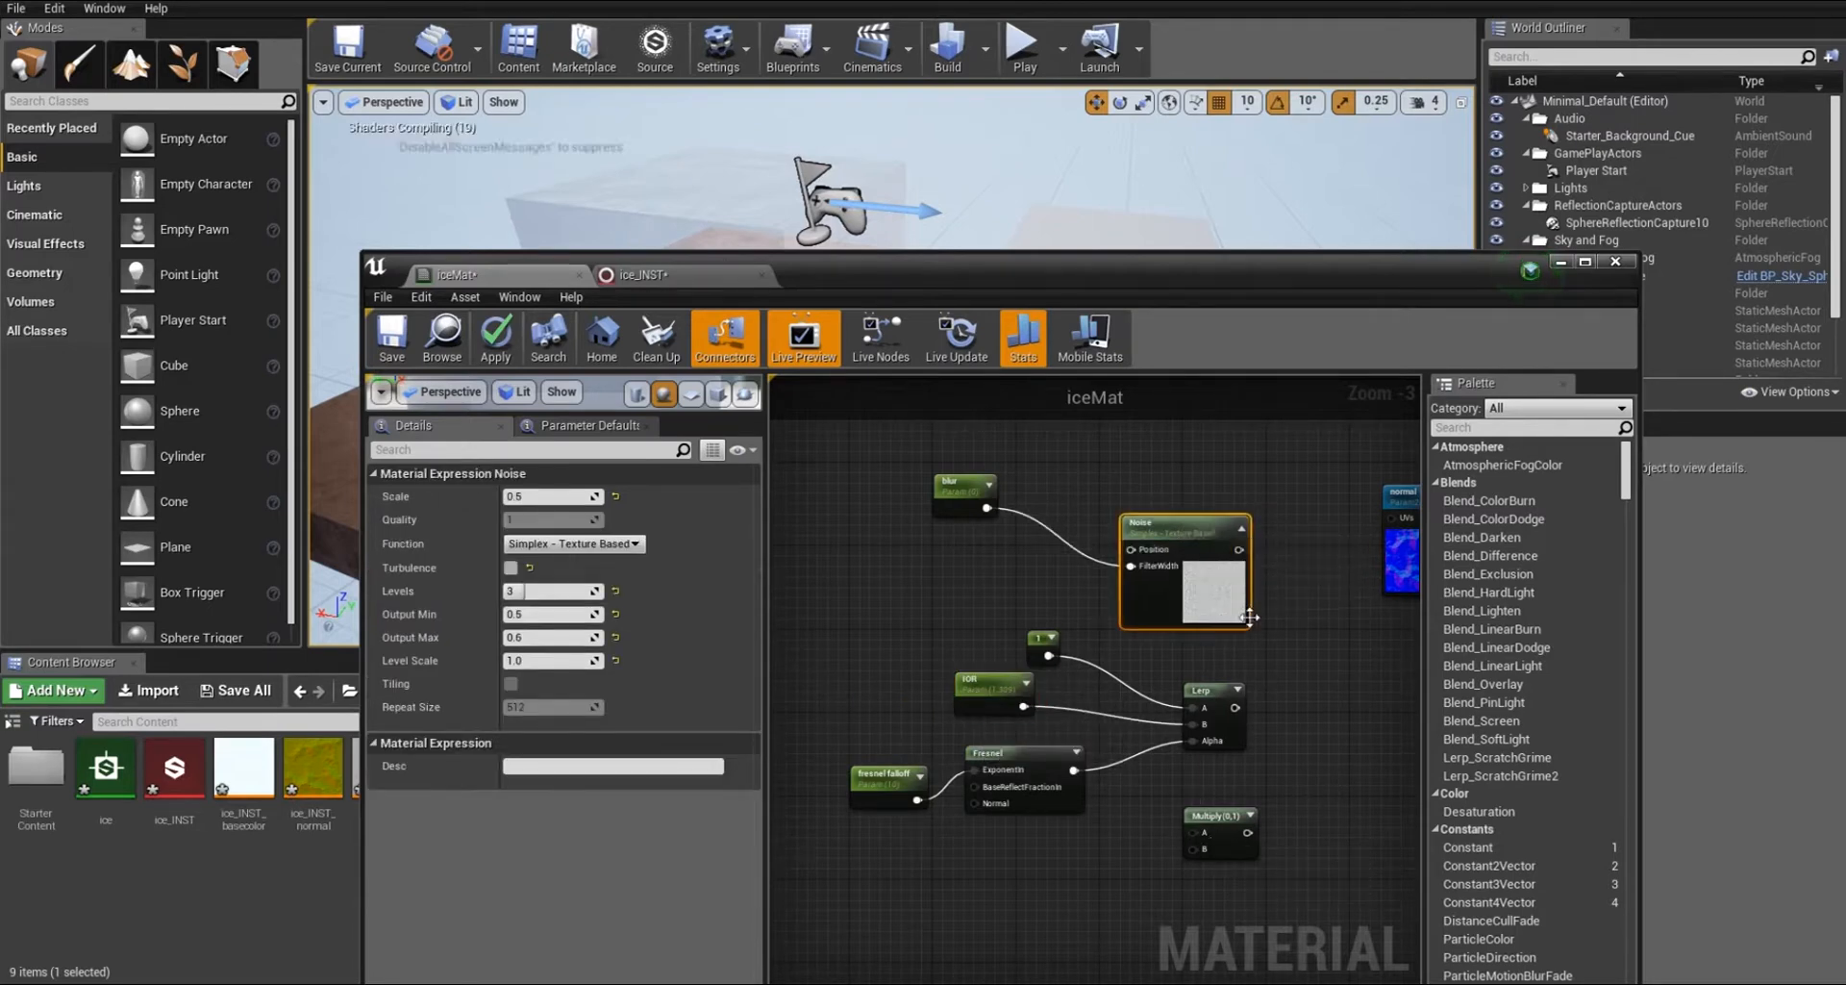
left_click_drag(1225, 825, 1369, 669)
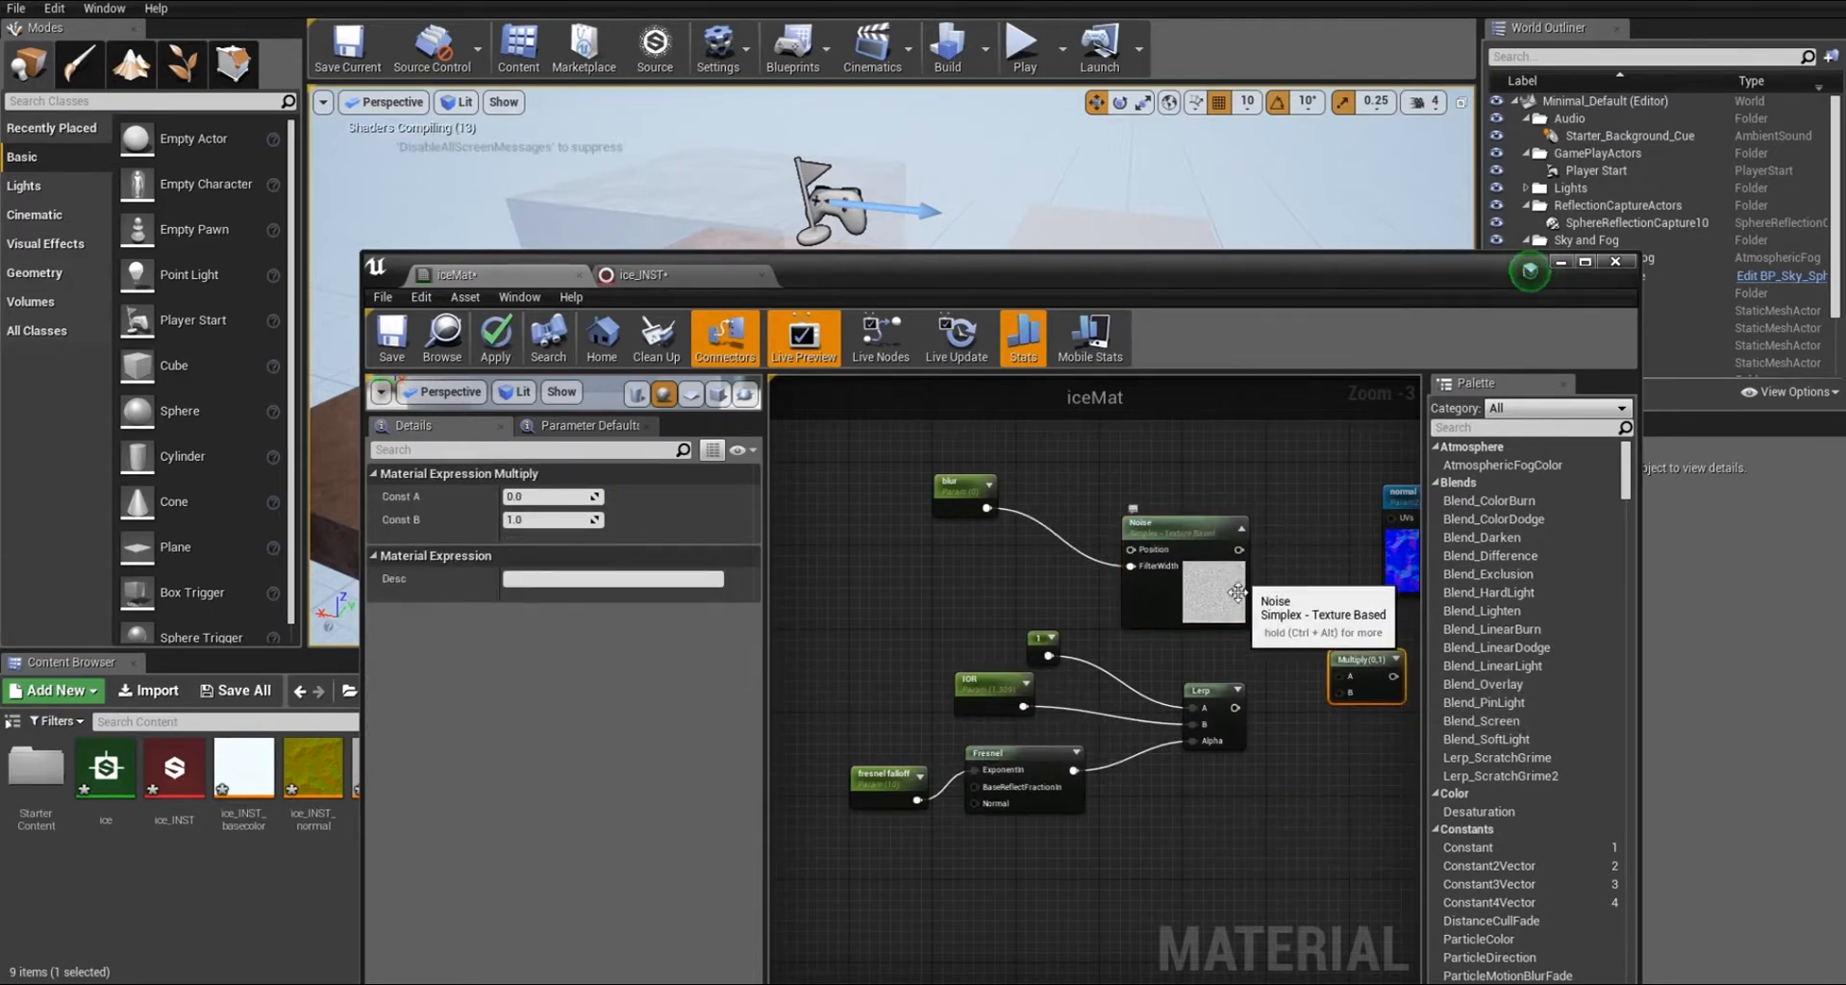
left_click_drag(1239, 549, 1343, 676)
left_click_drag(1235, 708, 1350, 693)
right_click_drag(1340, 844, 874, 842)
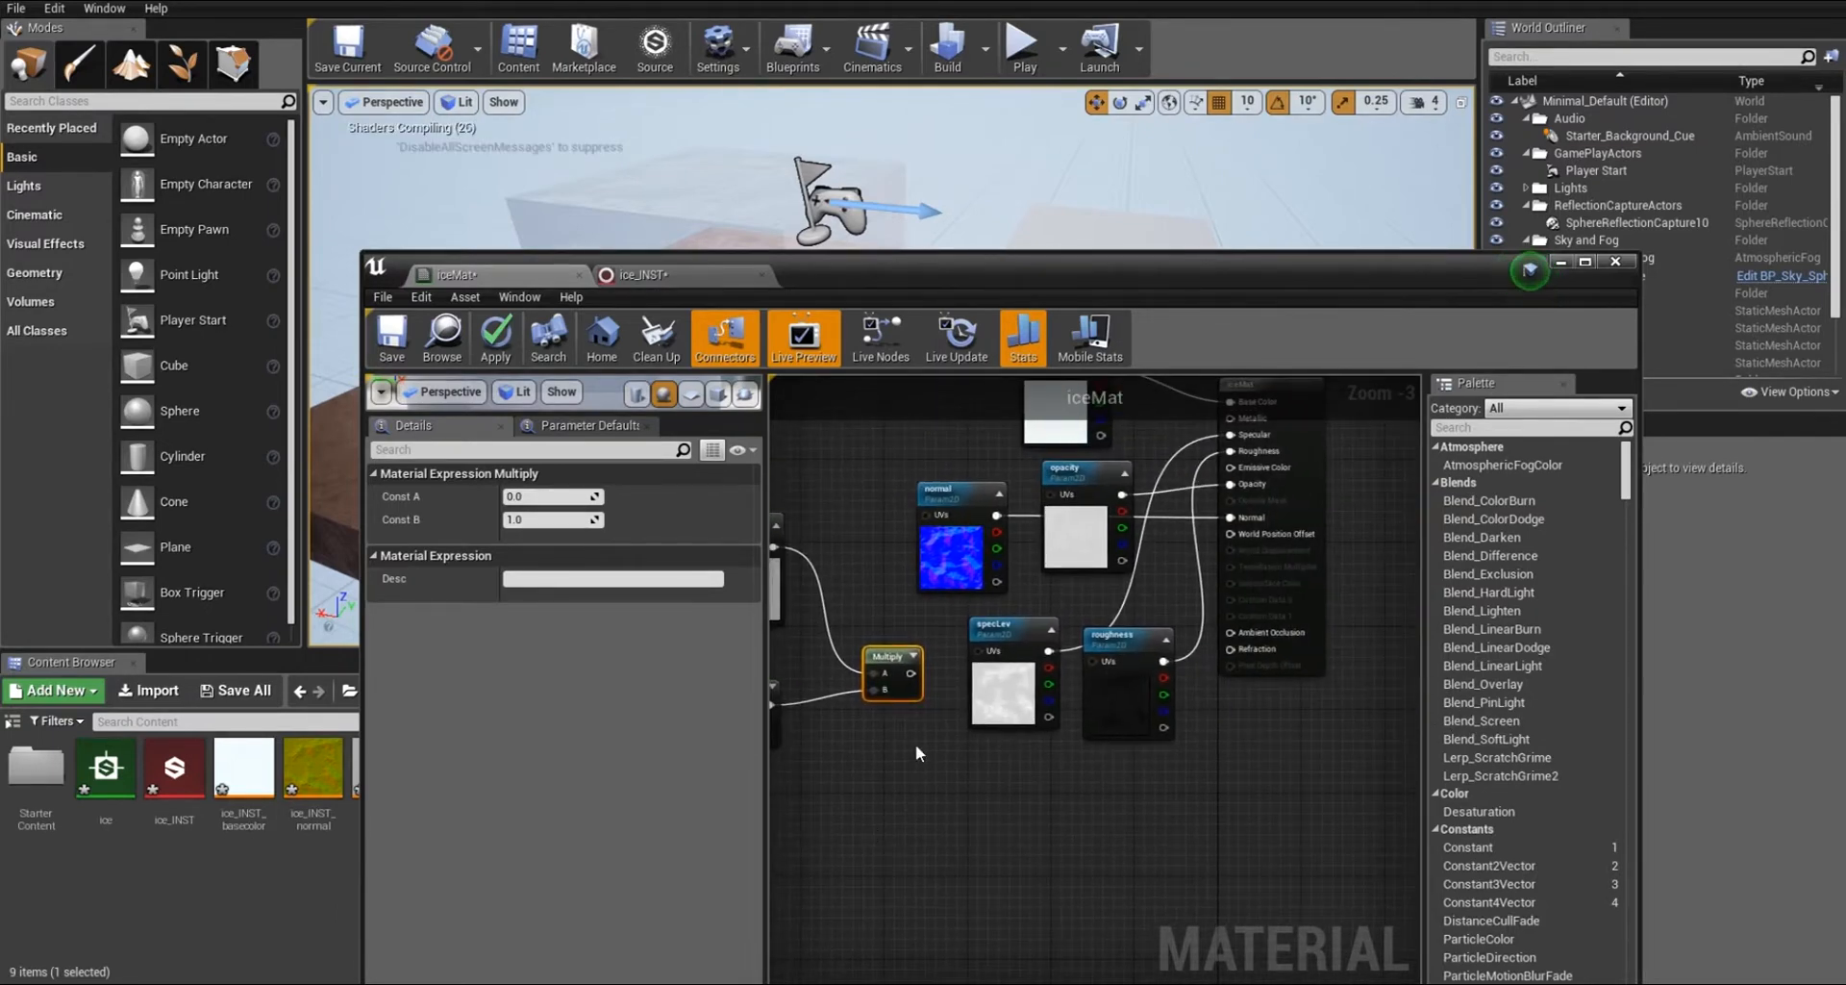
left_click_drag(910, 673, 1241, 652)
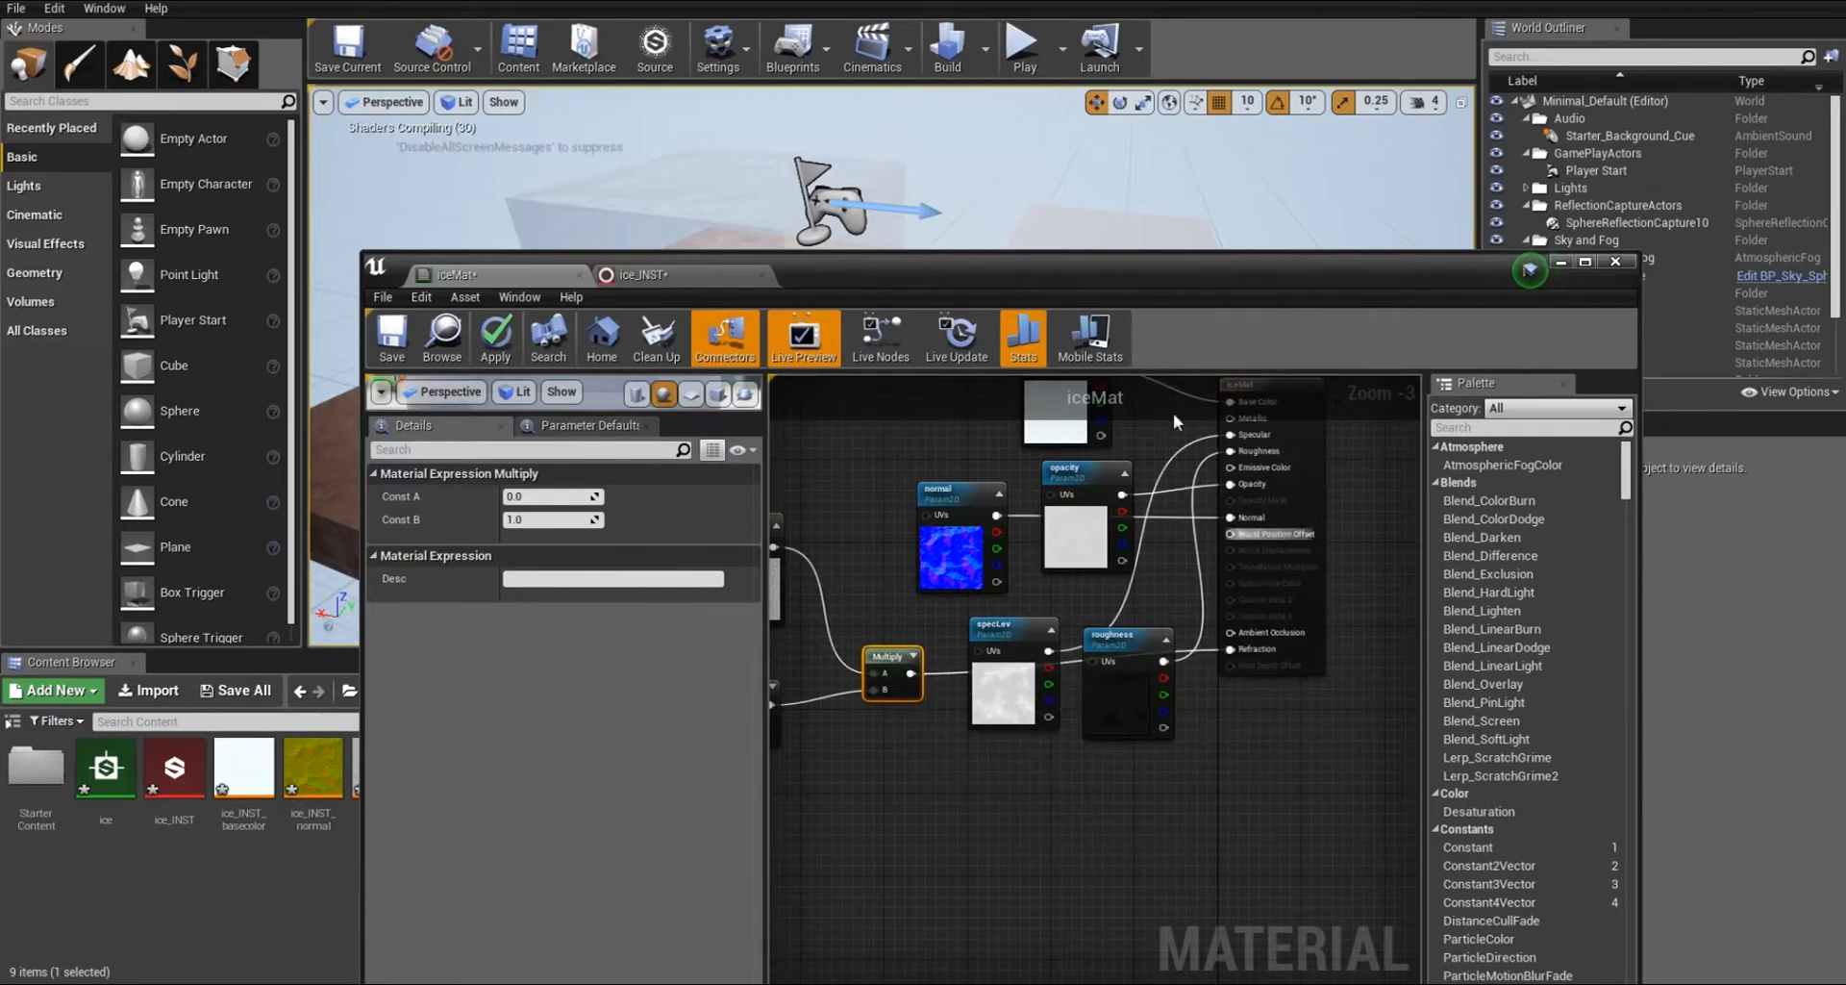
Enlarge the material preview, apply the iceMat changes and inspect the ice cube up close in the level viewport.
left_click_drag(633, 414, 948, 764)
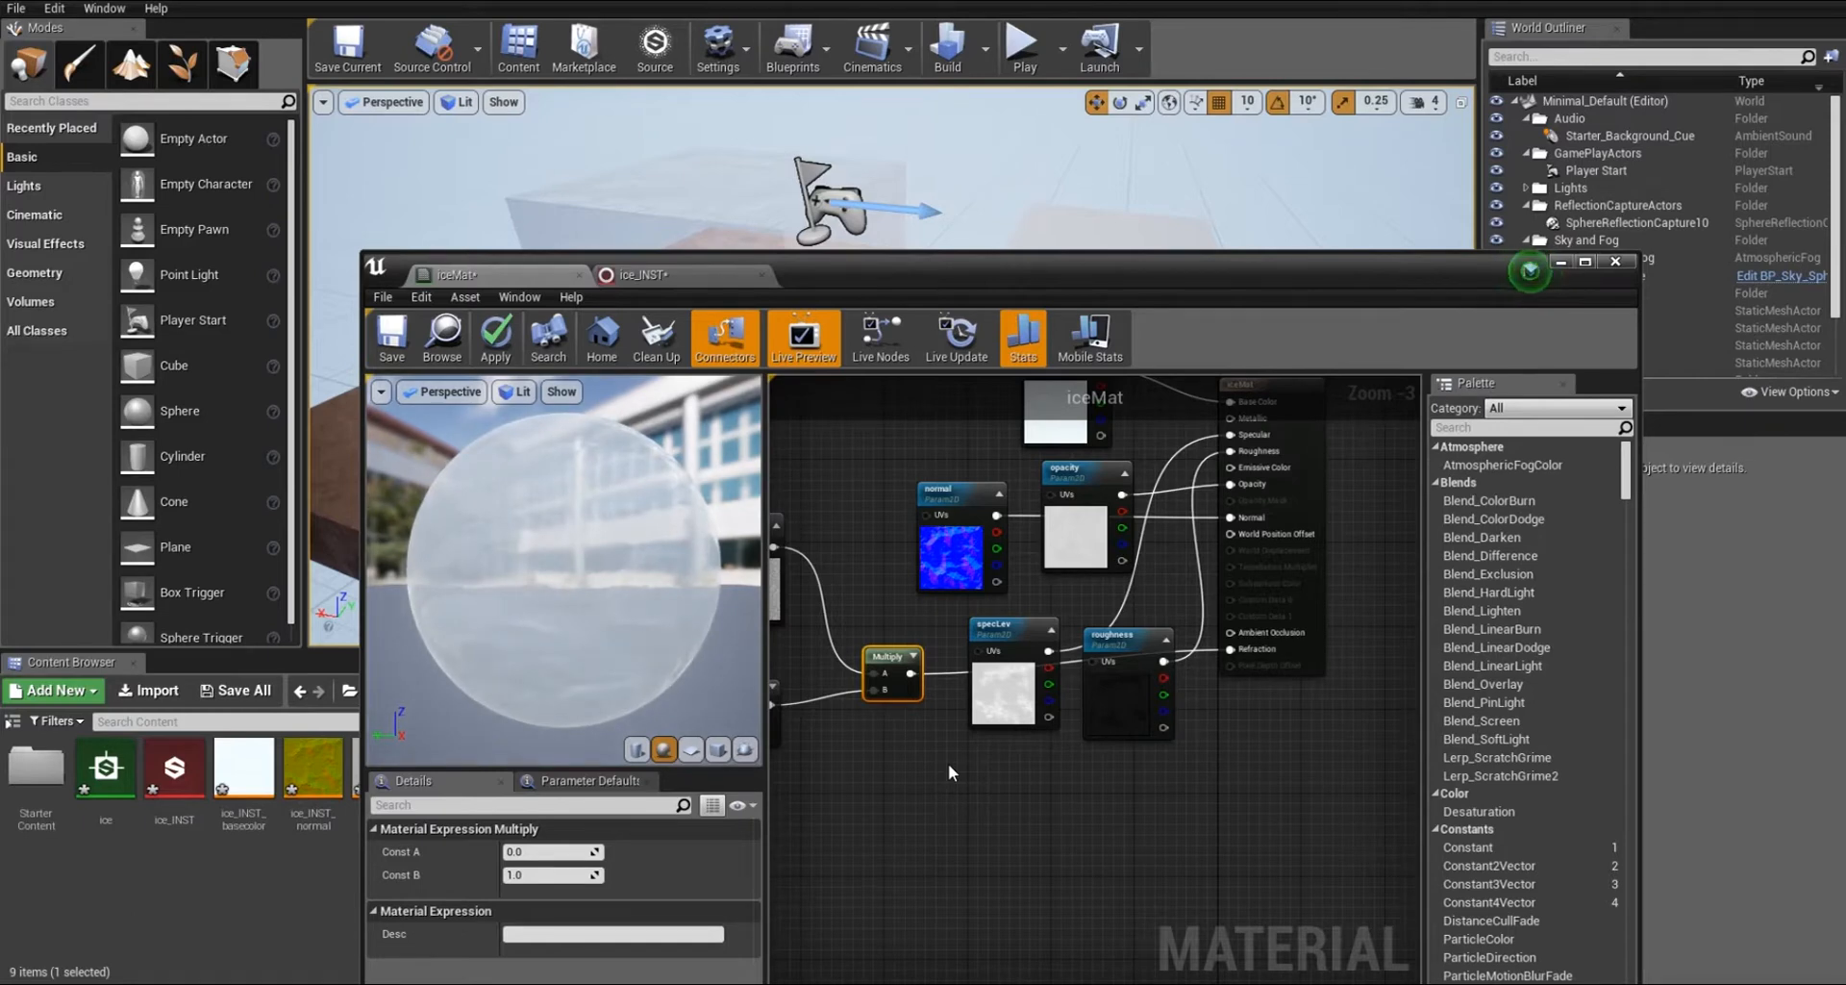
left_click_drag(652, 618, 538, 564)
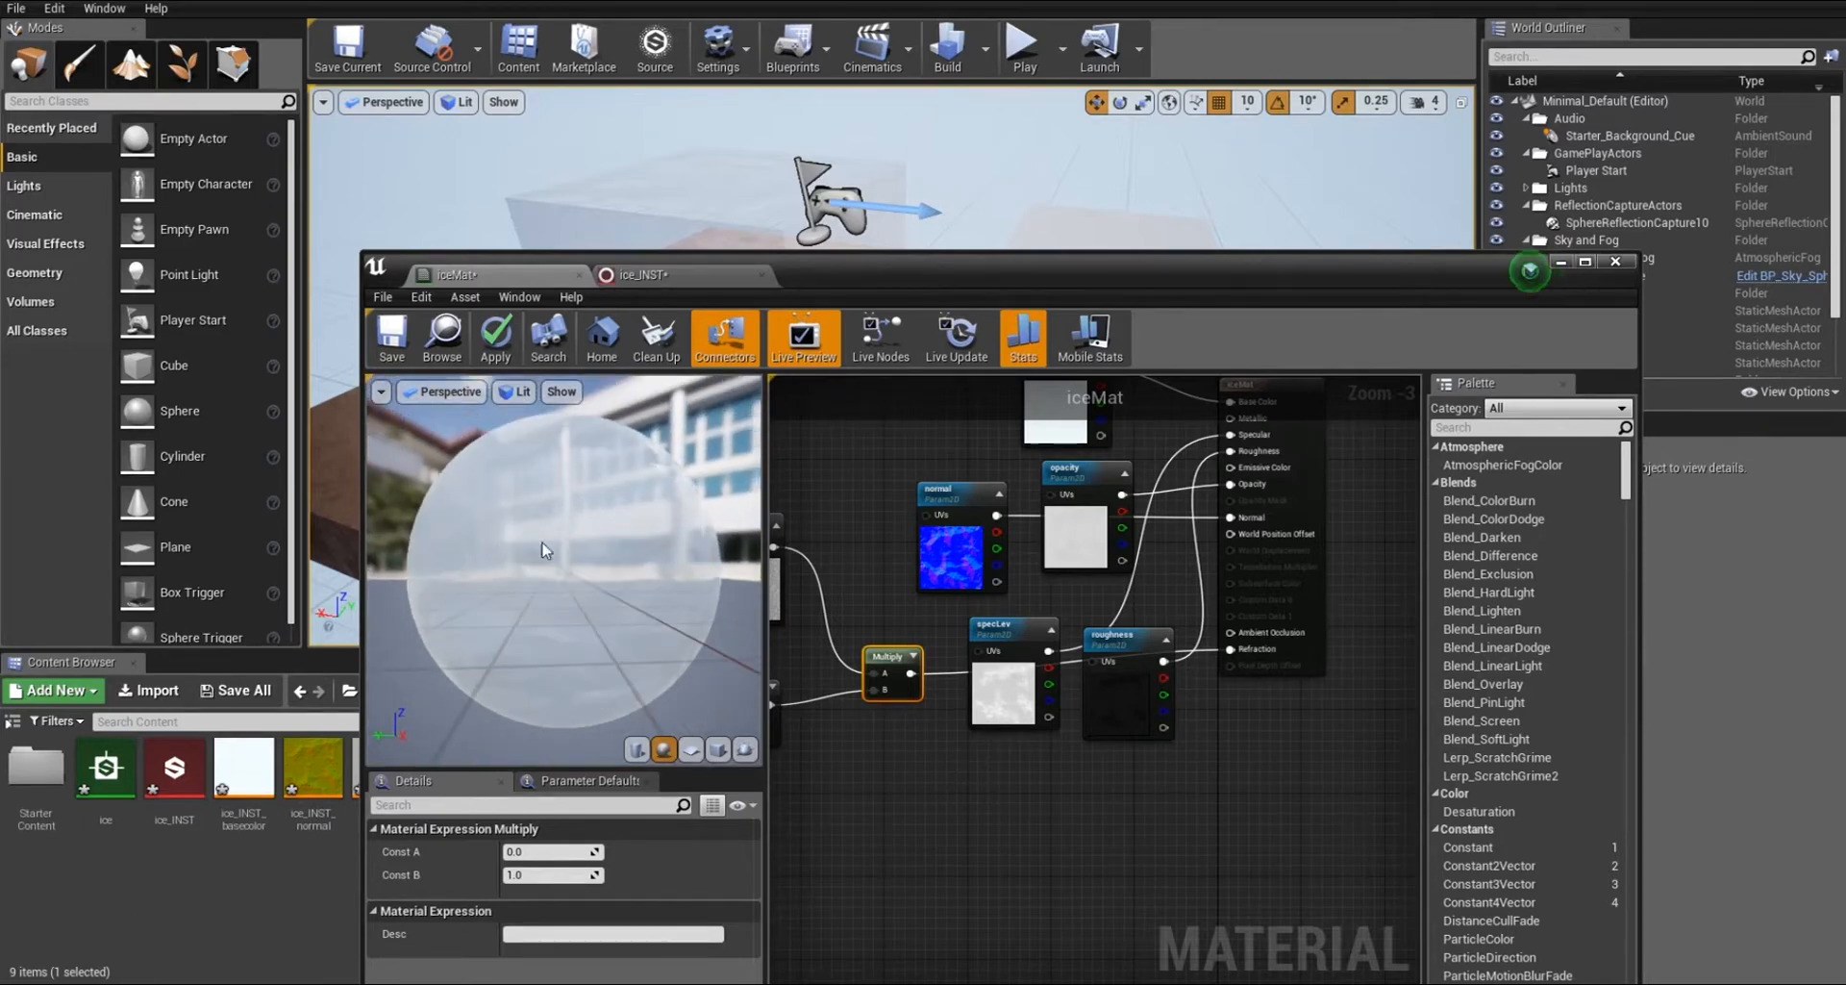
left_click(495, 356)
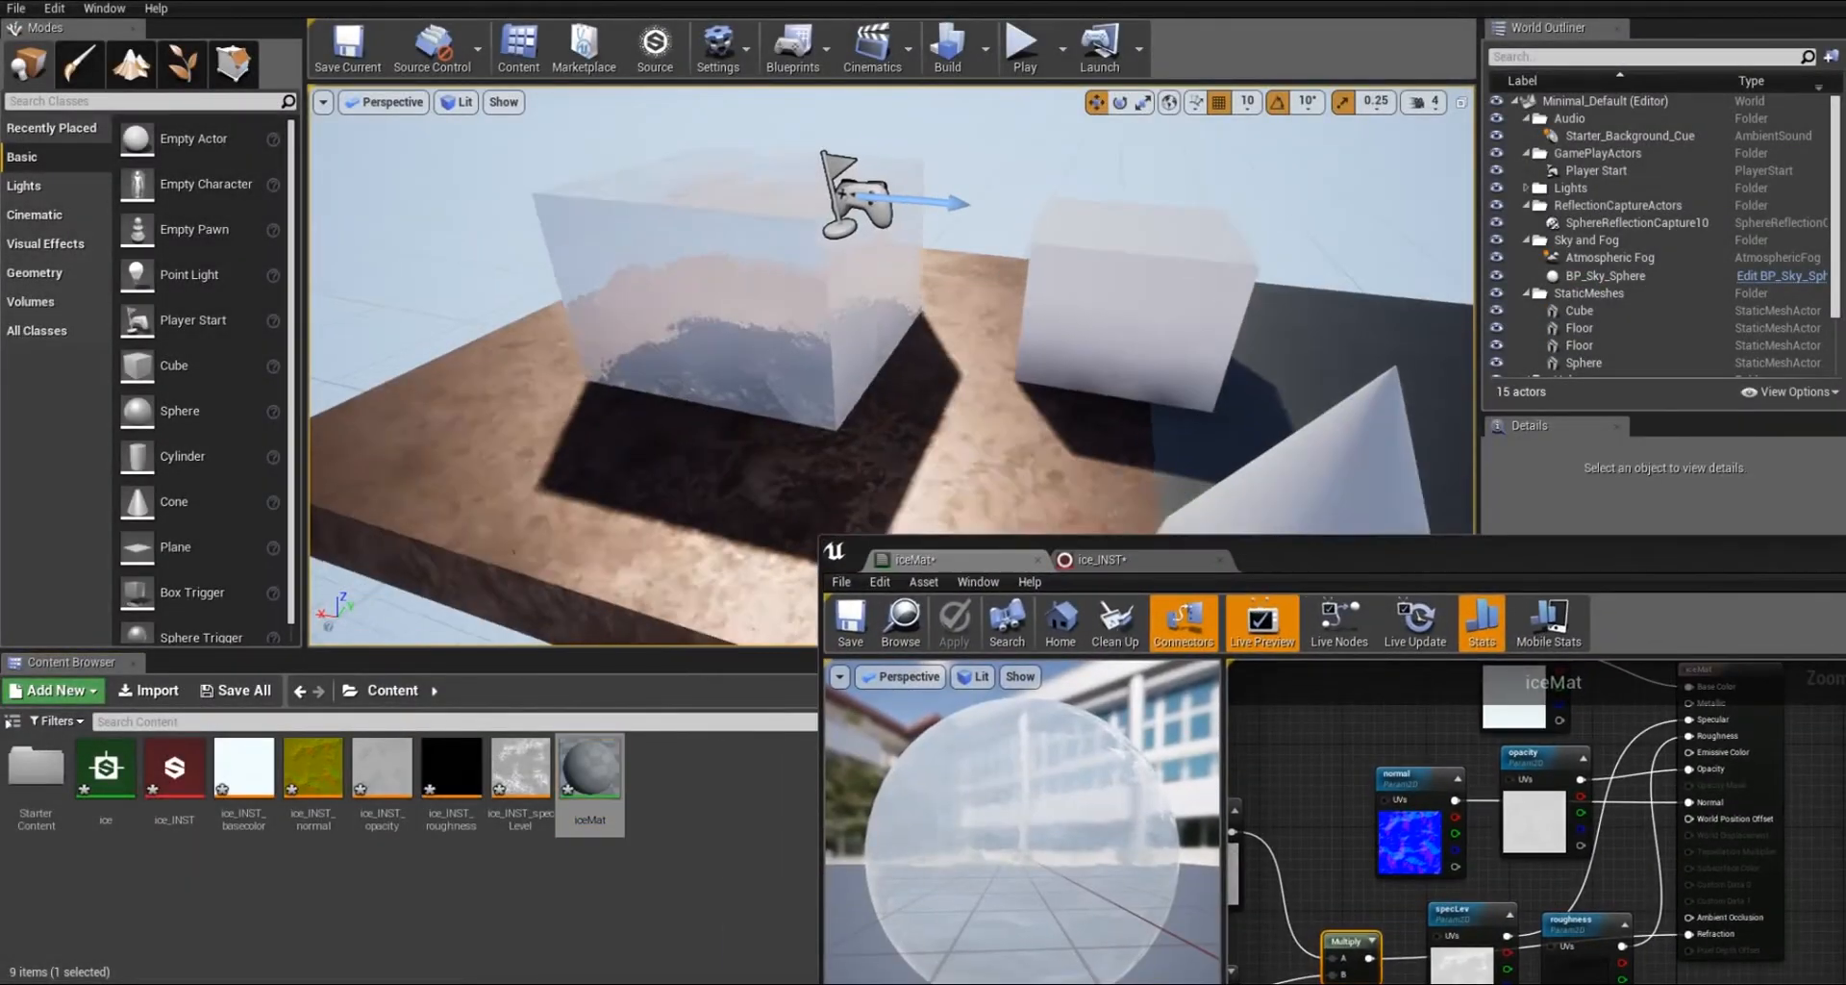
right_click_drag(642, 390, 703, 473)
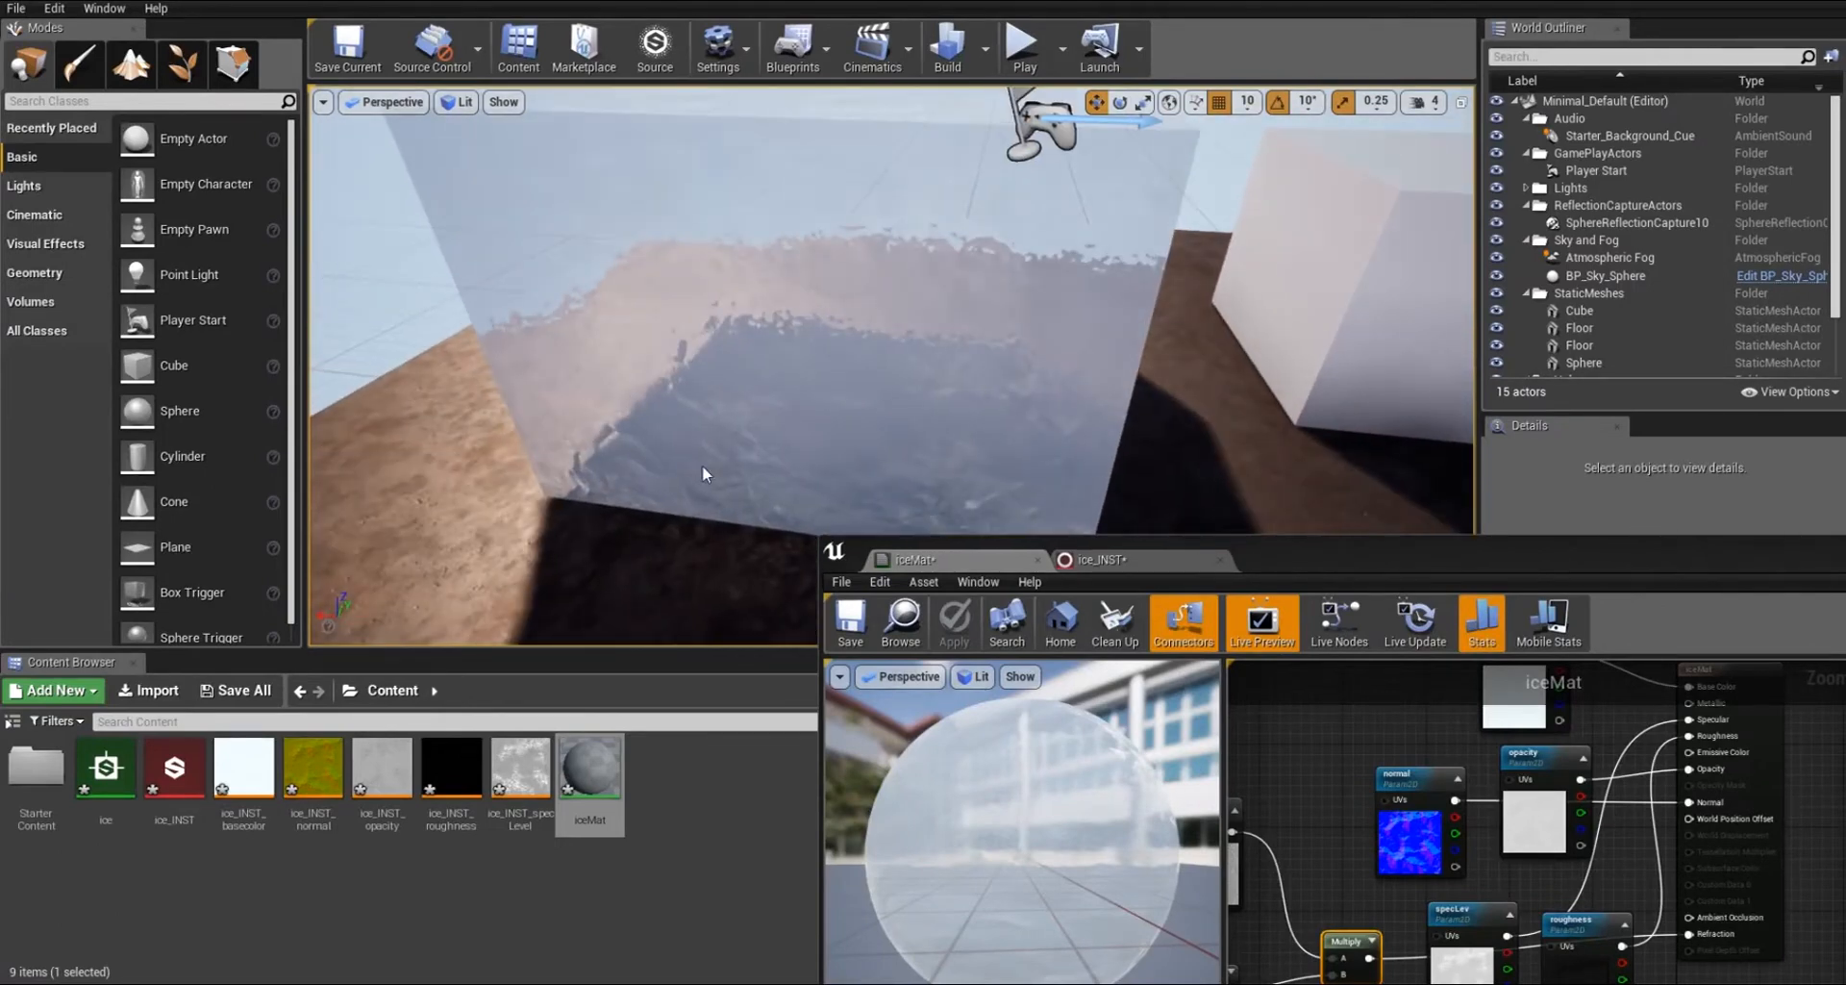
Lower the ice_INST Substance's opaity input to 0.239 and check the cube in the level viewport.
left_click(1073, 558)
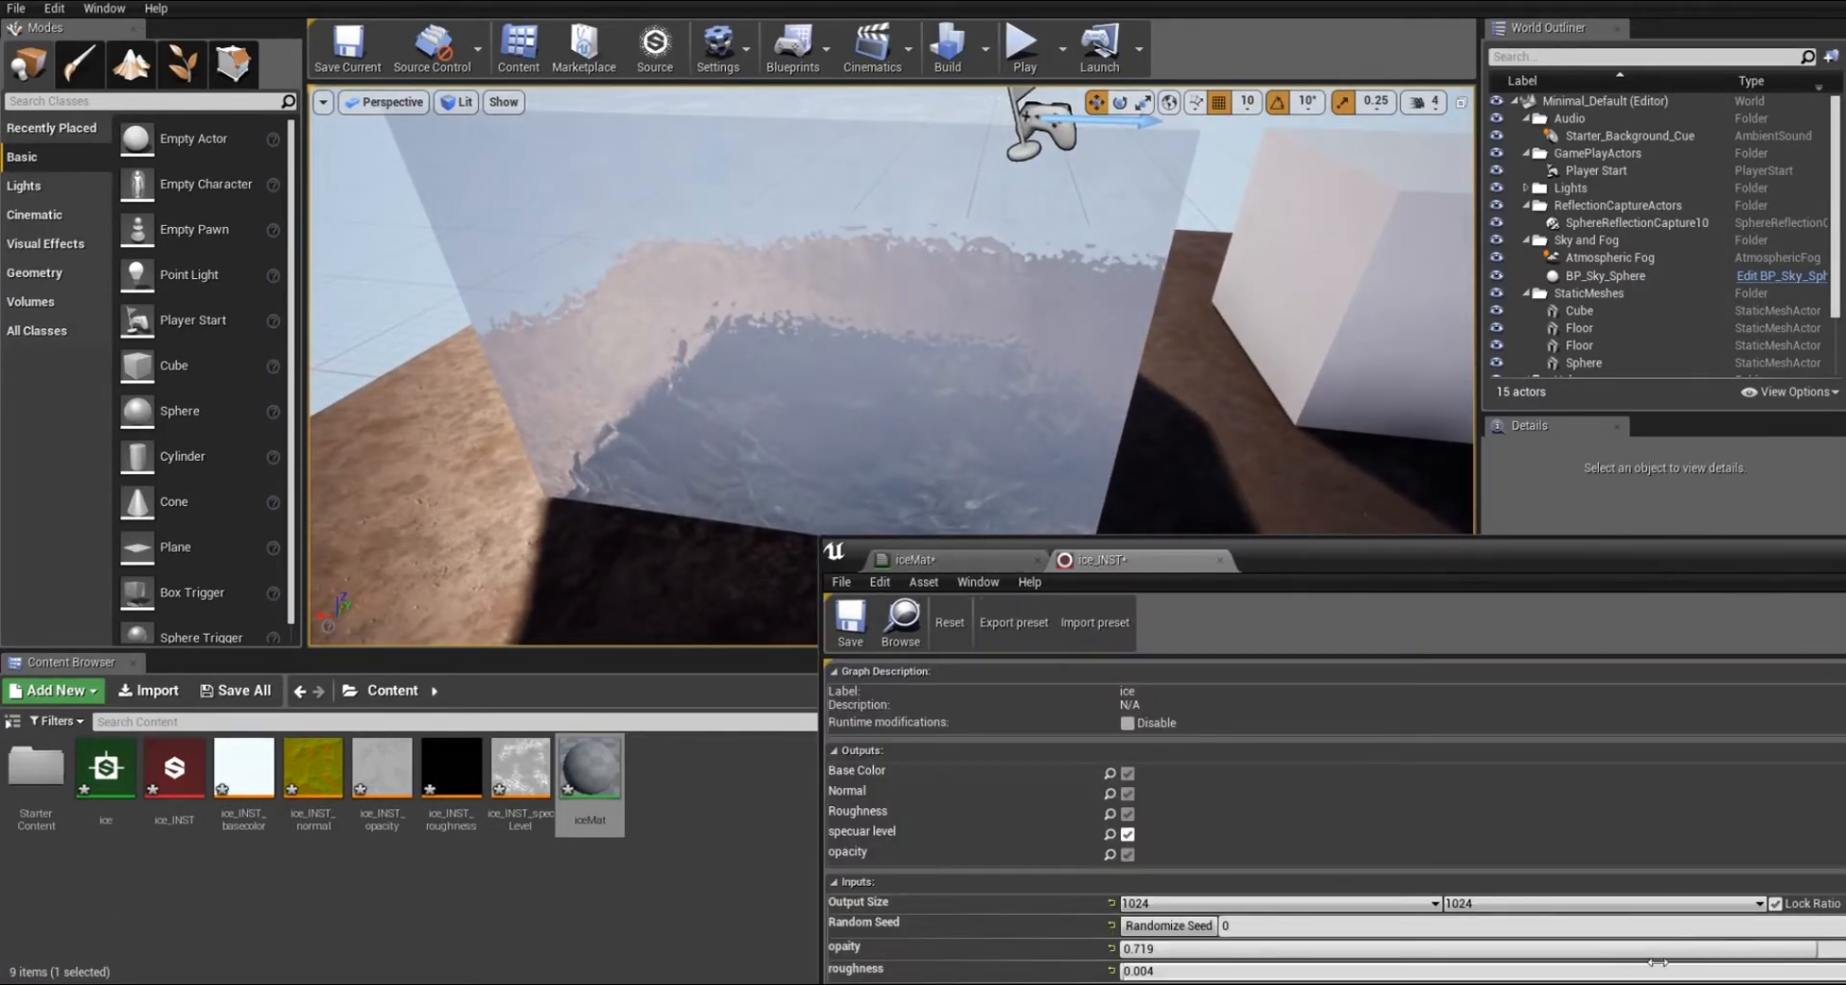
left_click_drag(1813, 952, 1351, 948)
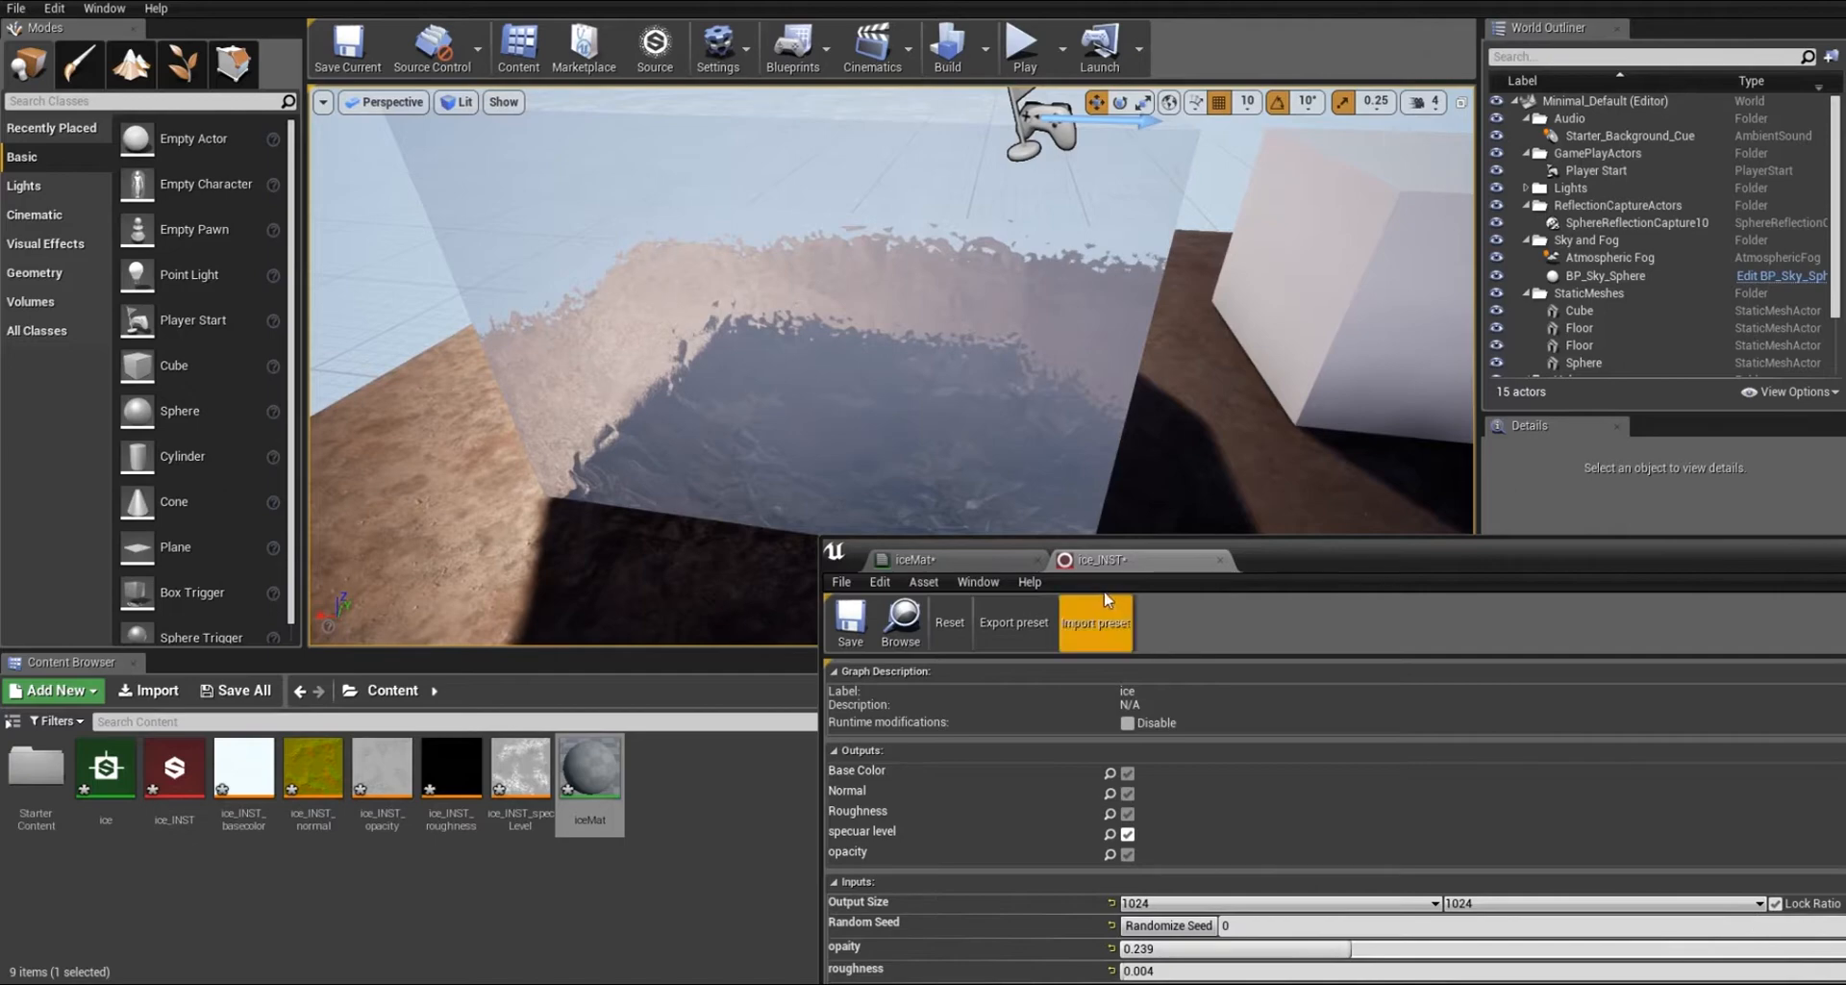
right_click_drag(801, 445, 827, 476)
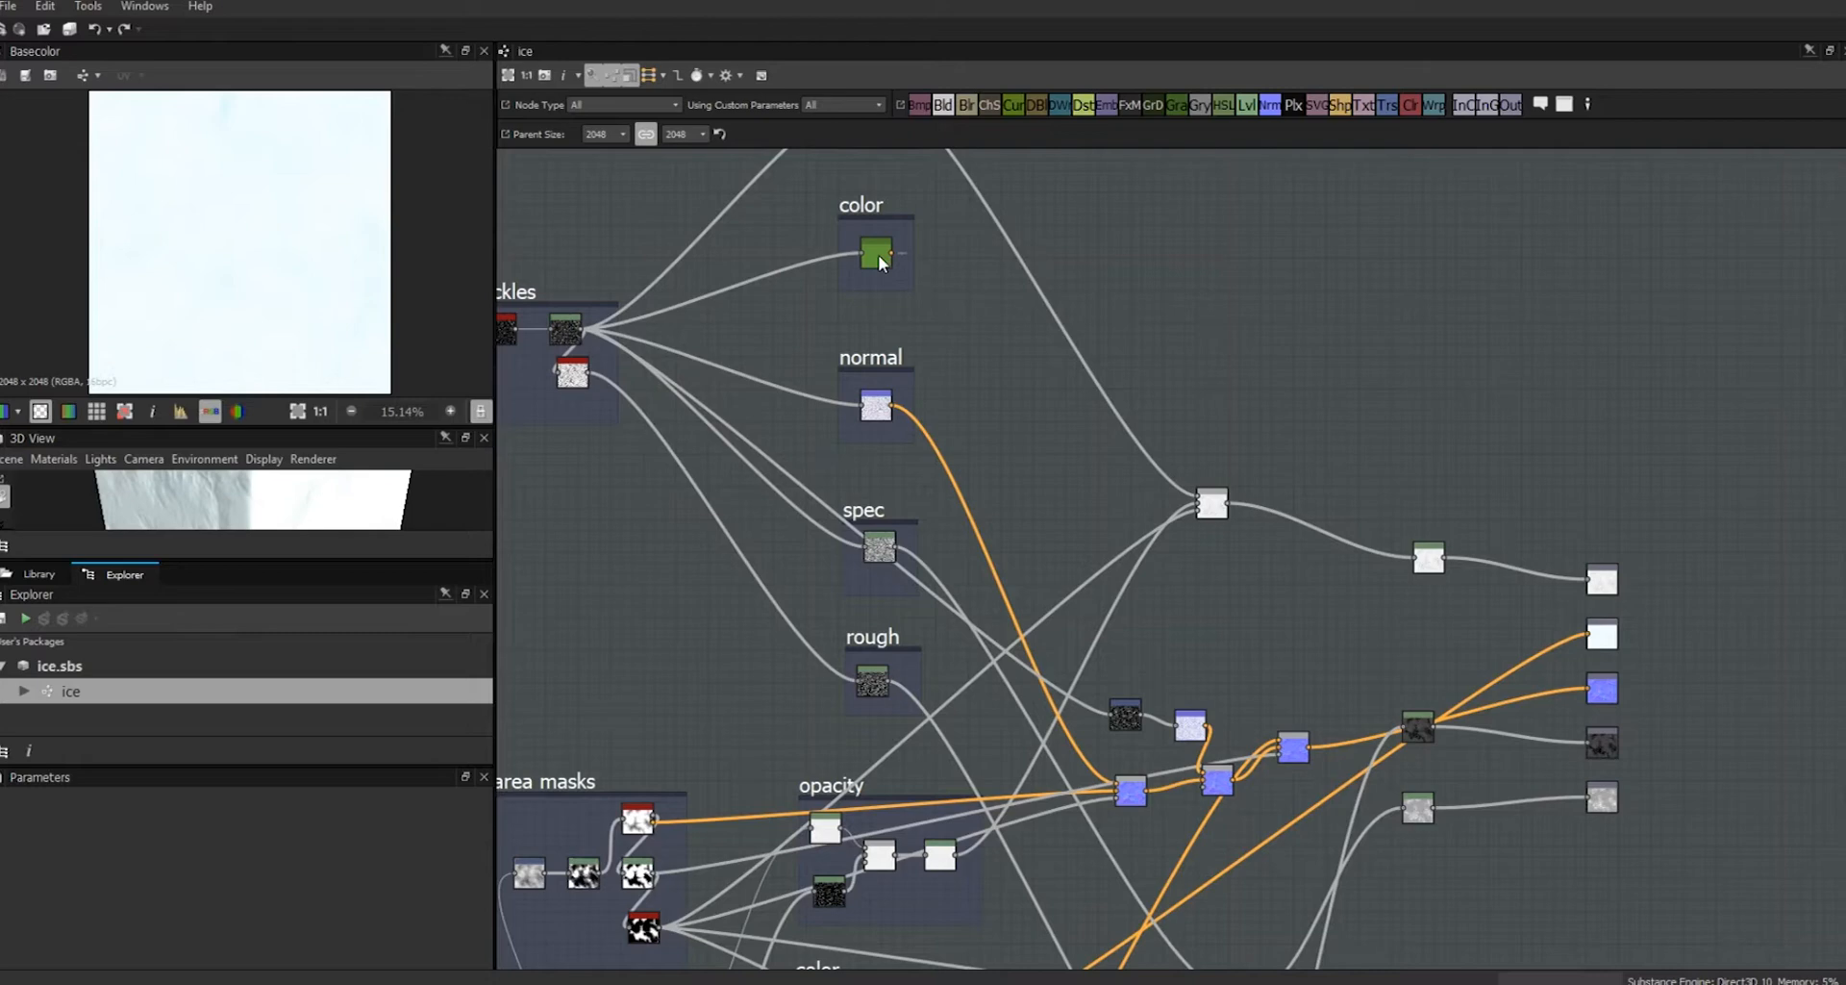
Add a Blend node beside the crackles color node, connecting that color to its foreground and the lowest area mask to its opacity.
left_click(942, 105)
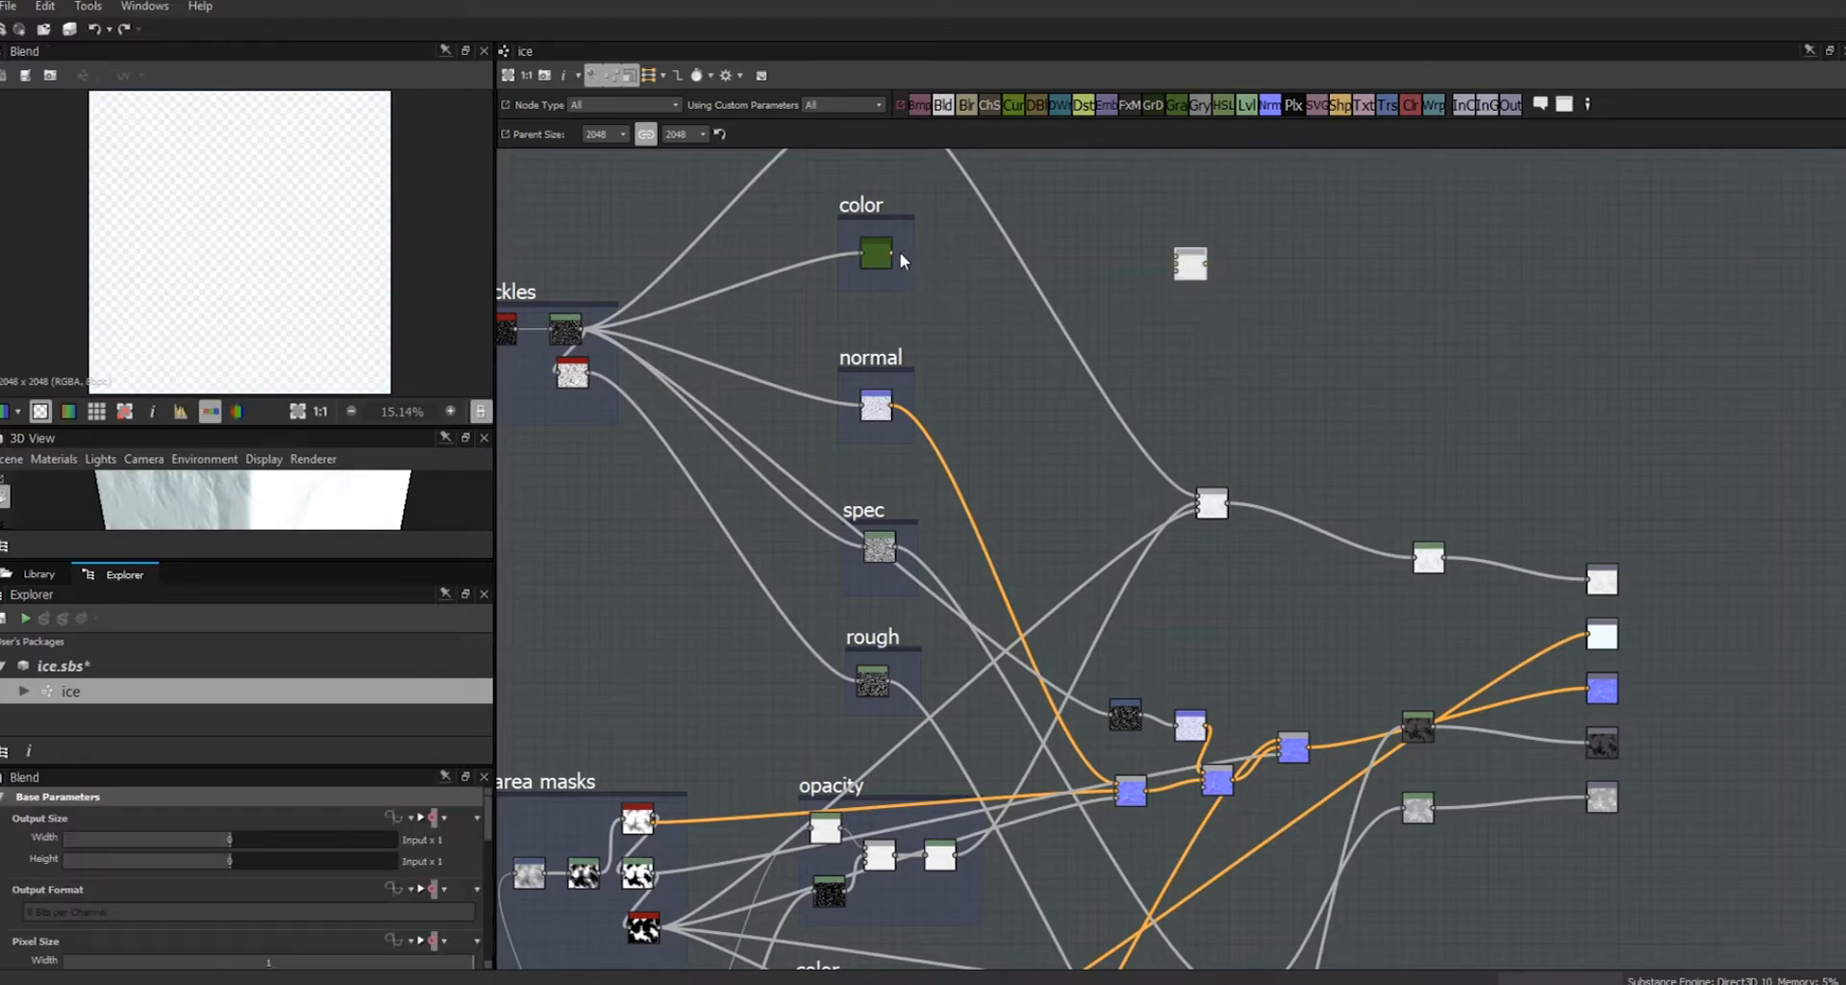
left_click_drag(893, 253, 1179, 259)
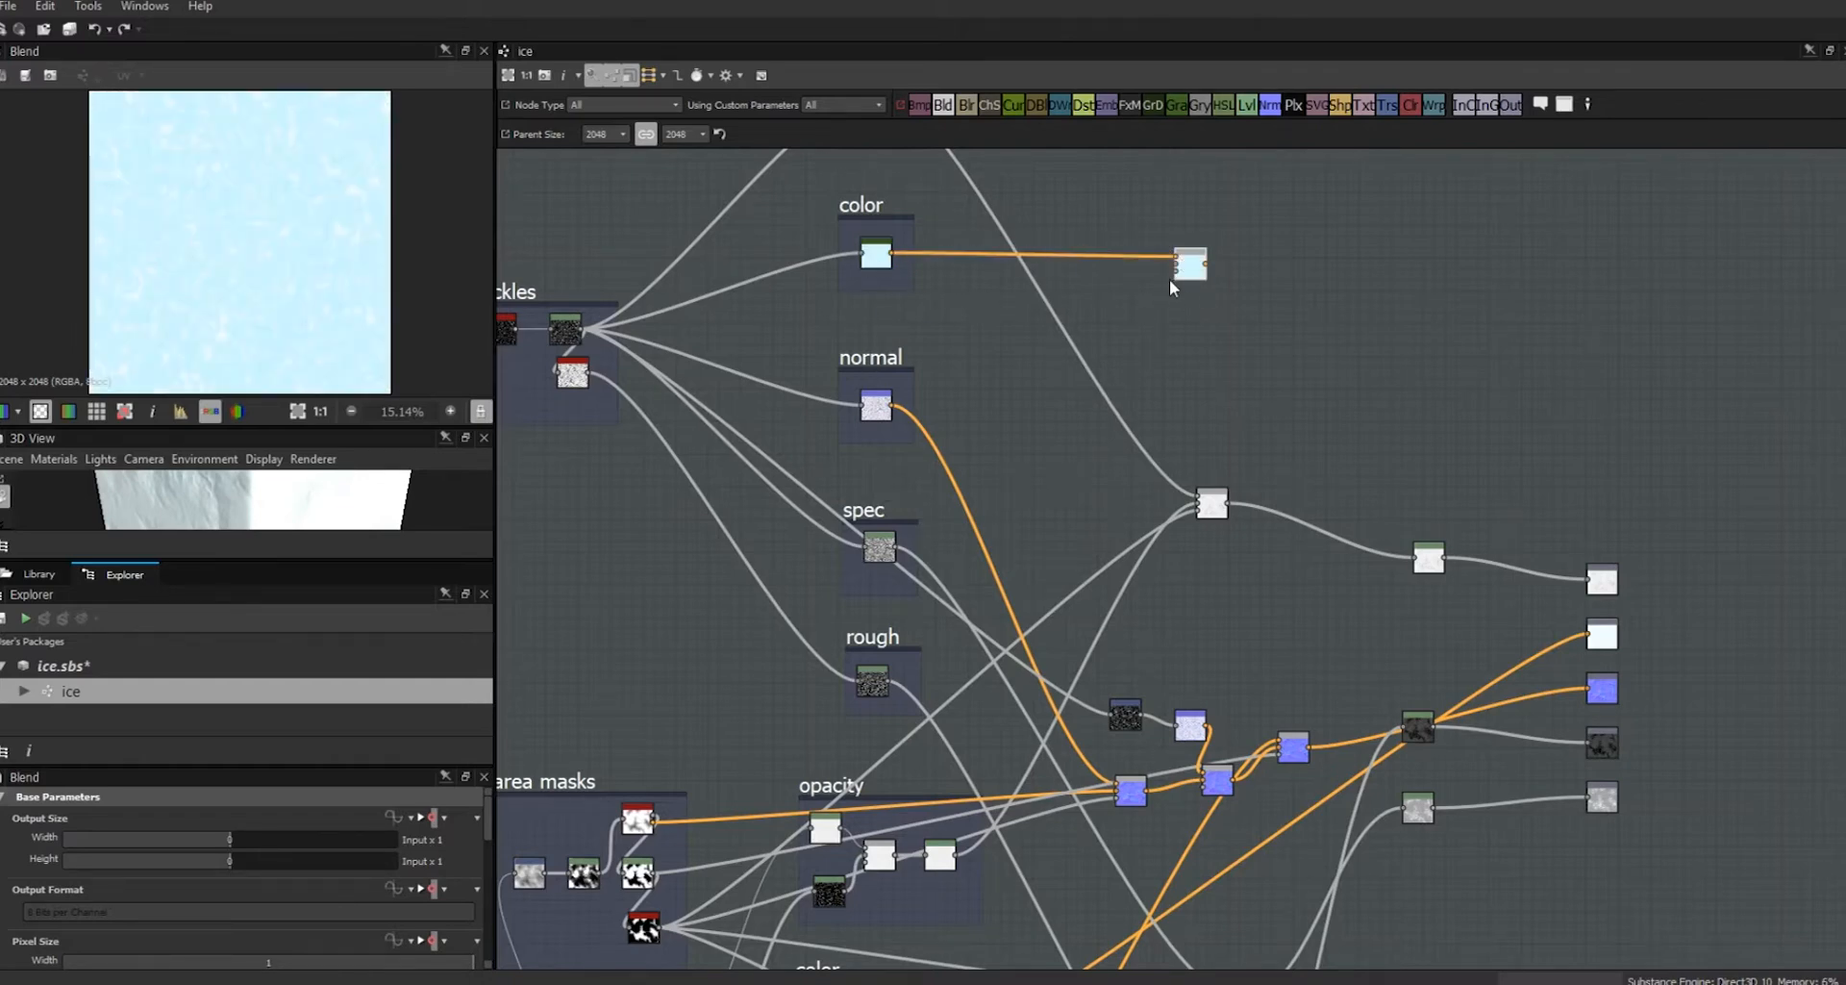
mouse_move(1176, 272)
left_mouse_down()
mouse_move(747, 858)
mouse_move(660, 928)
left_mouse_up()
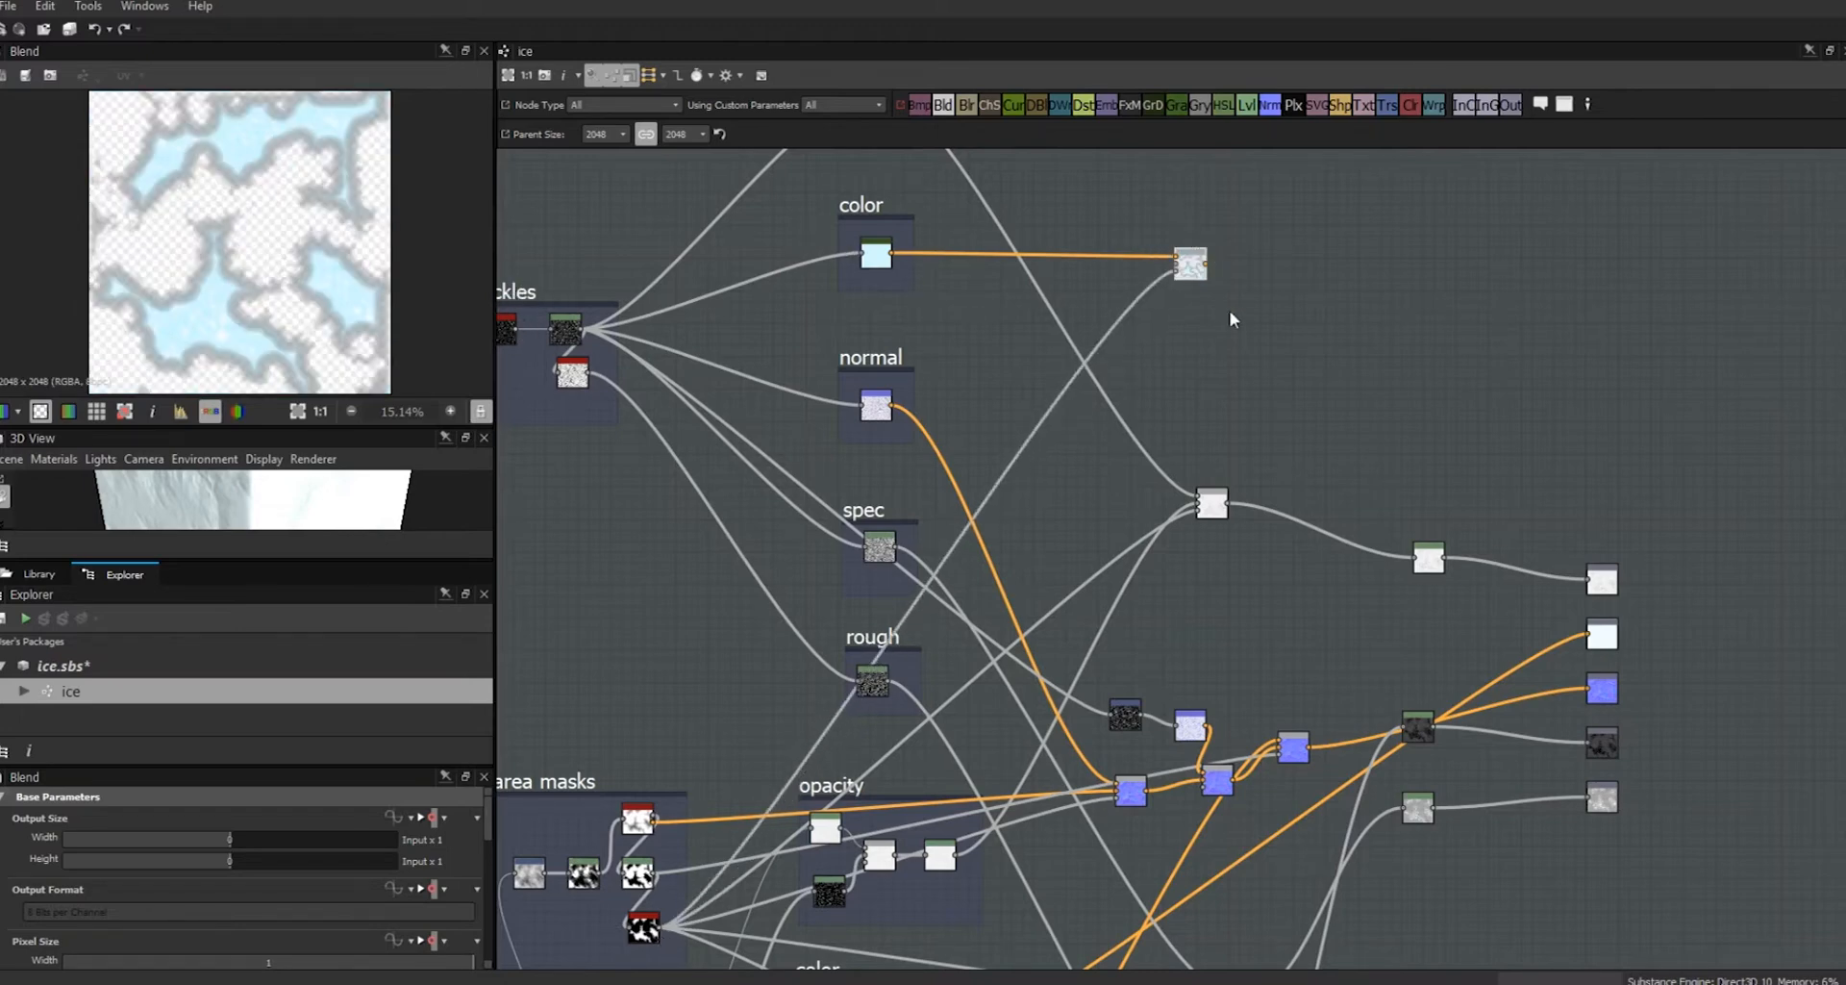
Connect the lower color group's final node to the new Blend's background and wire the Blend into the Basecolor output.
middle_click_drag(1470, 866, 1471, 523)
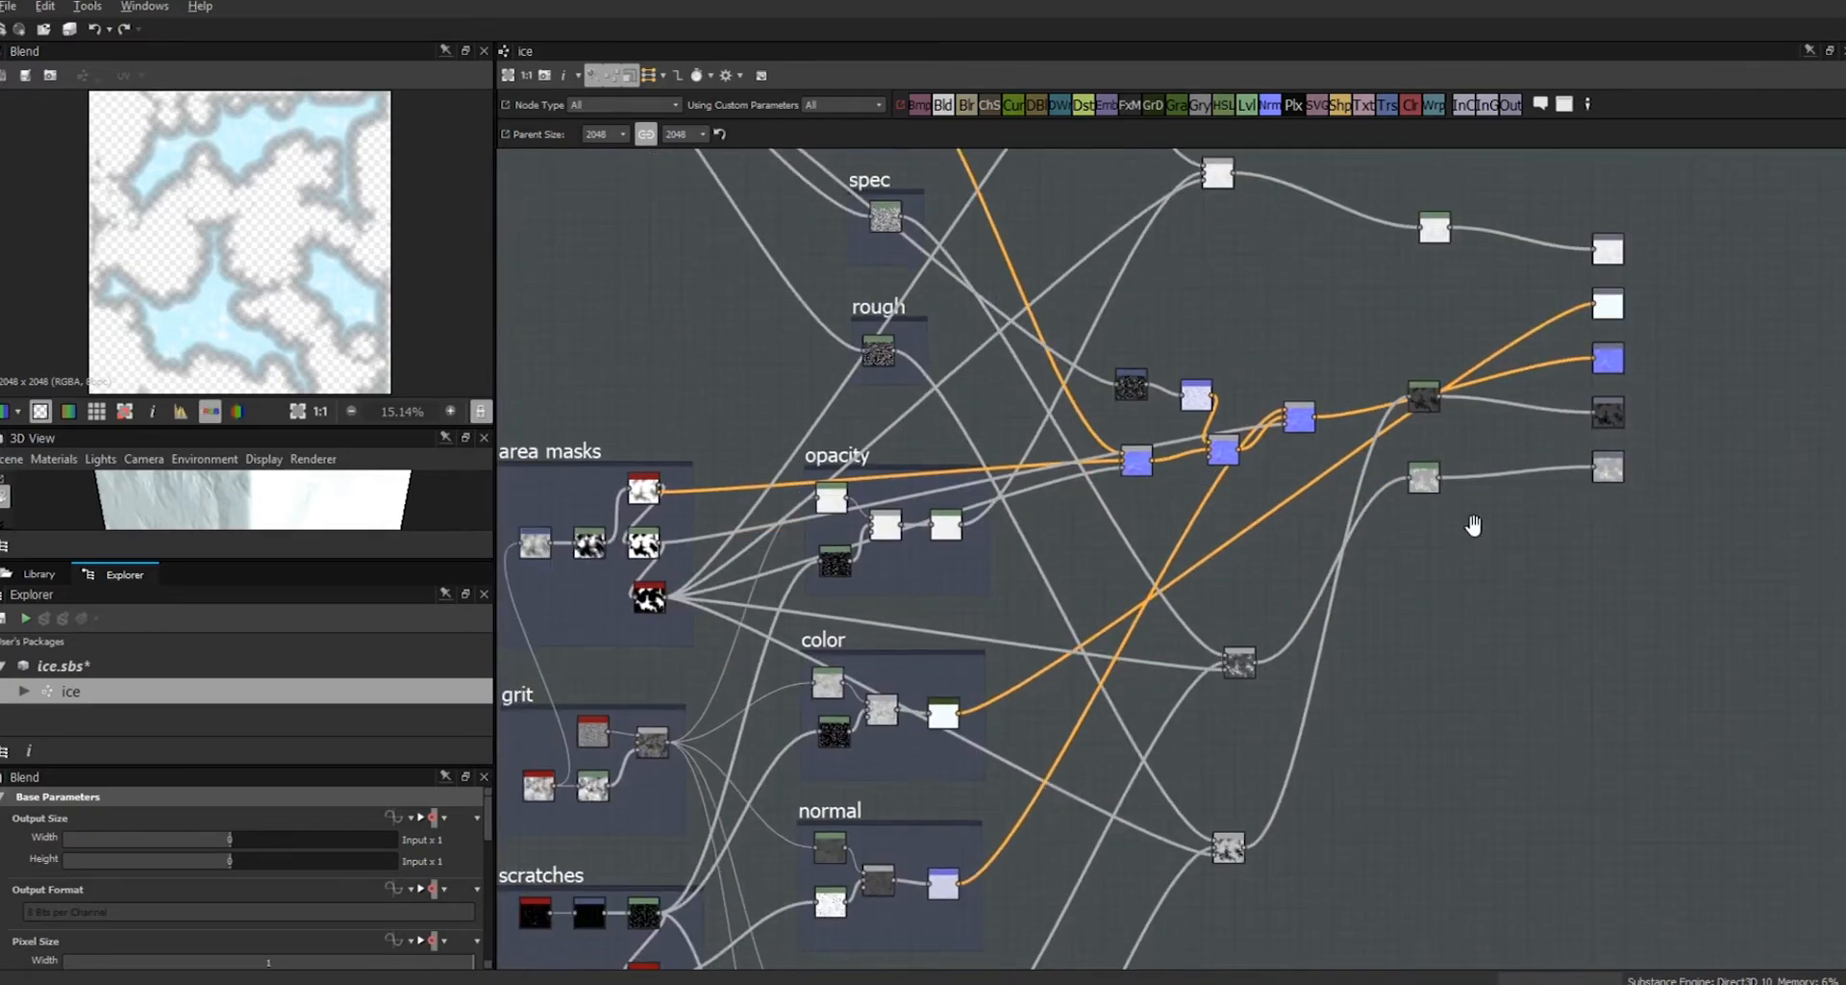
left_click_drag(960, 714, 1051, 284)
middle_click_drag(1052, 278, 987, 629)
left_click(1117, 284)
left_click_drag(1151, 284, 1533, 655)
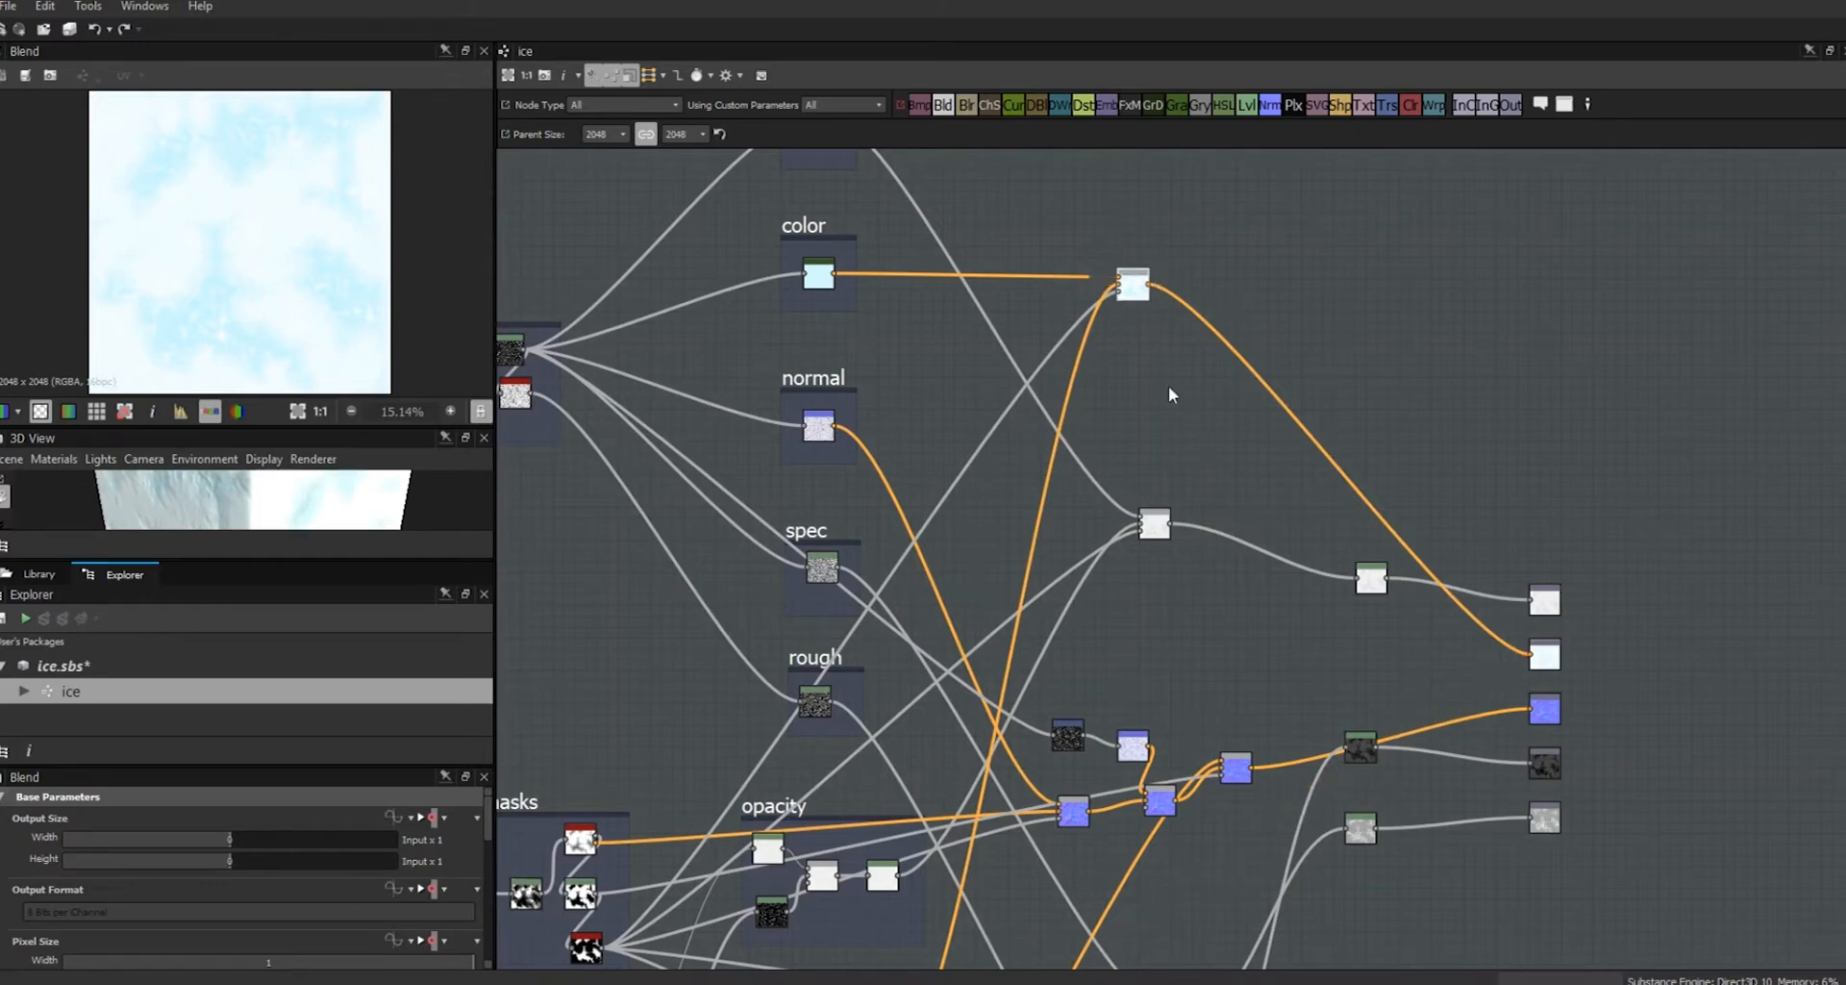
Enlarge the 3D view, inspect the ice surface up close, and set the environment's Is Visible option to True.
left_click_drag(303, 426, 424, 322)
scroll(299, 319, "up", 4)
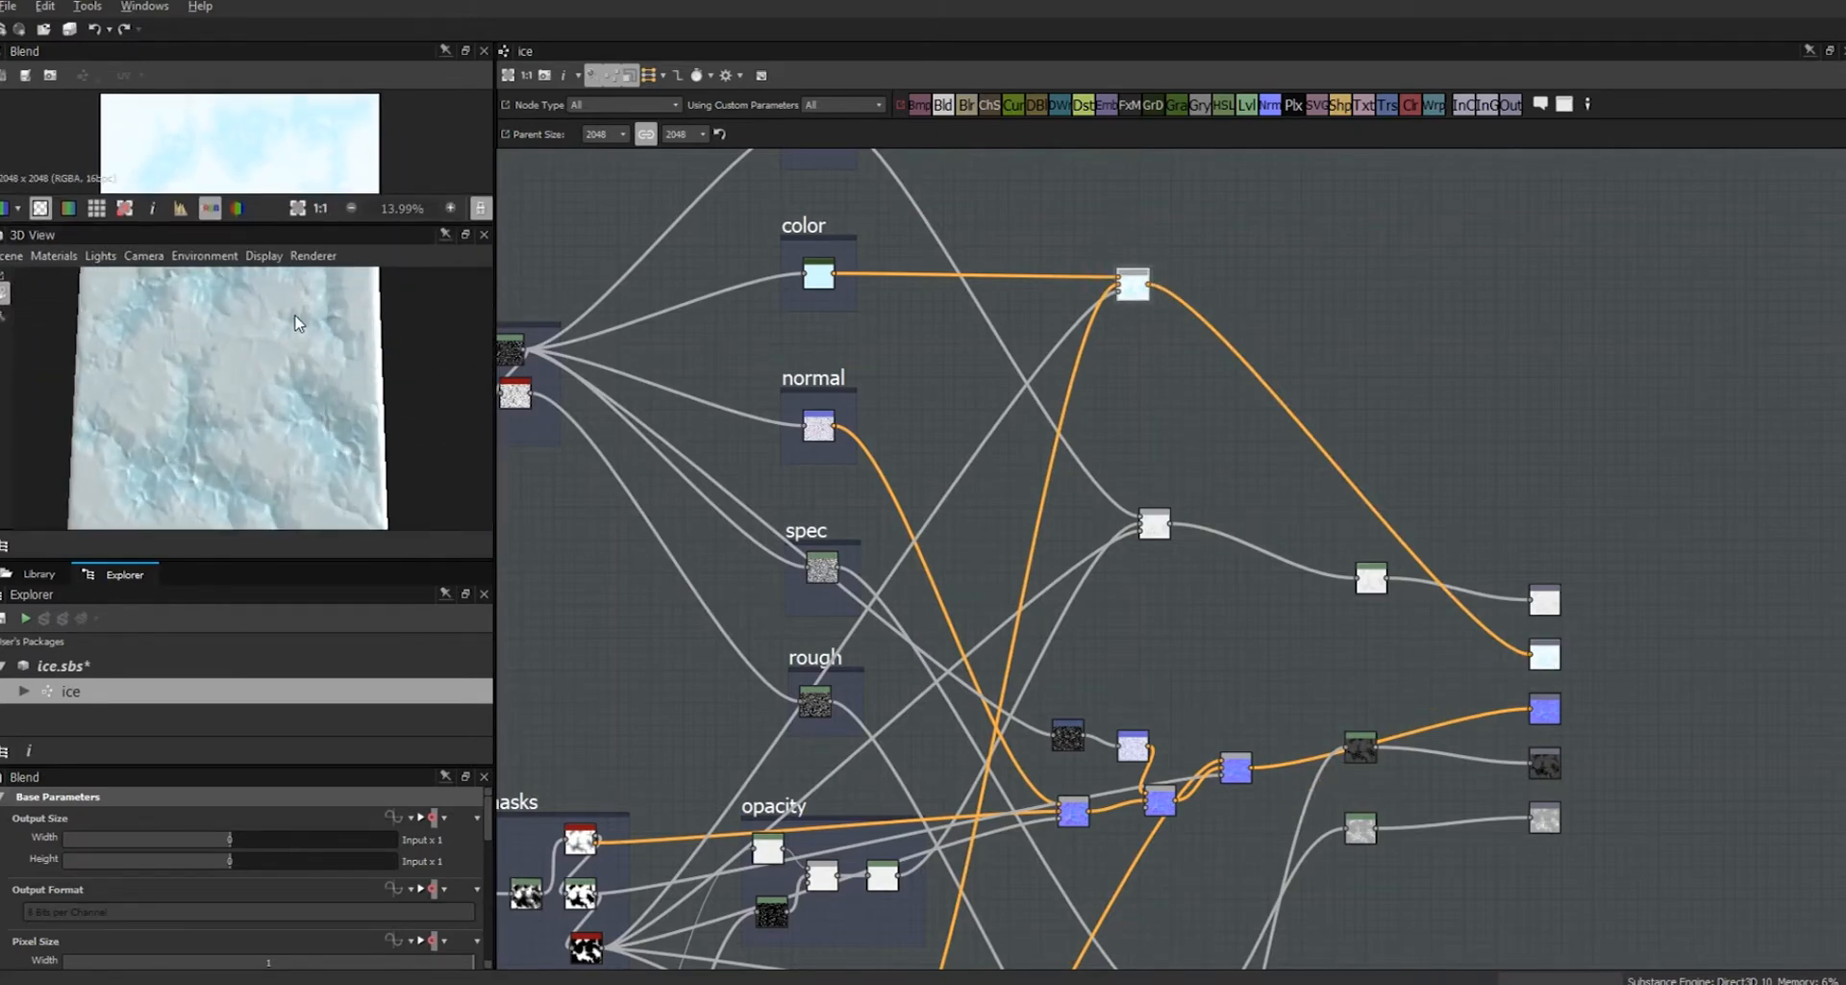
left_click_drag(352, 463, 223, 286)
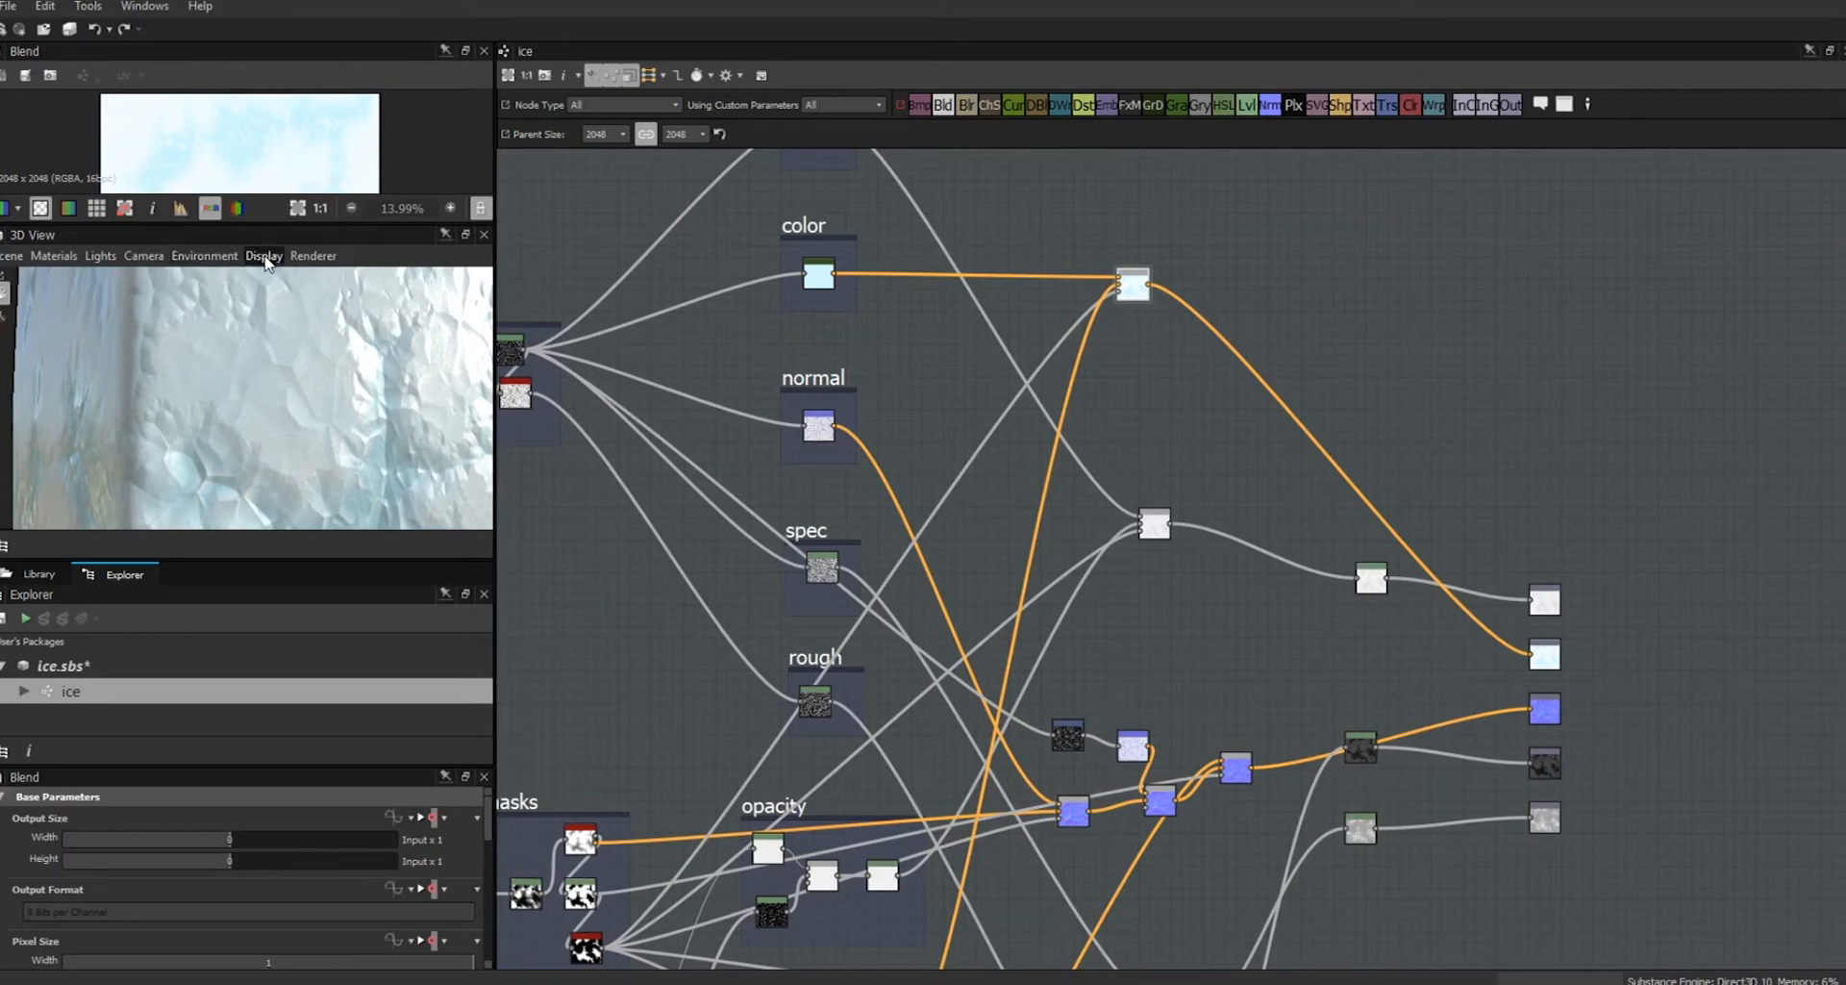
left_click(264, 257)
mouse_move(202, 258)
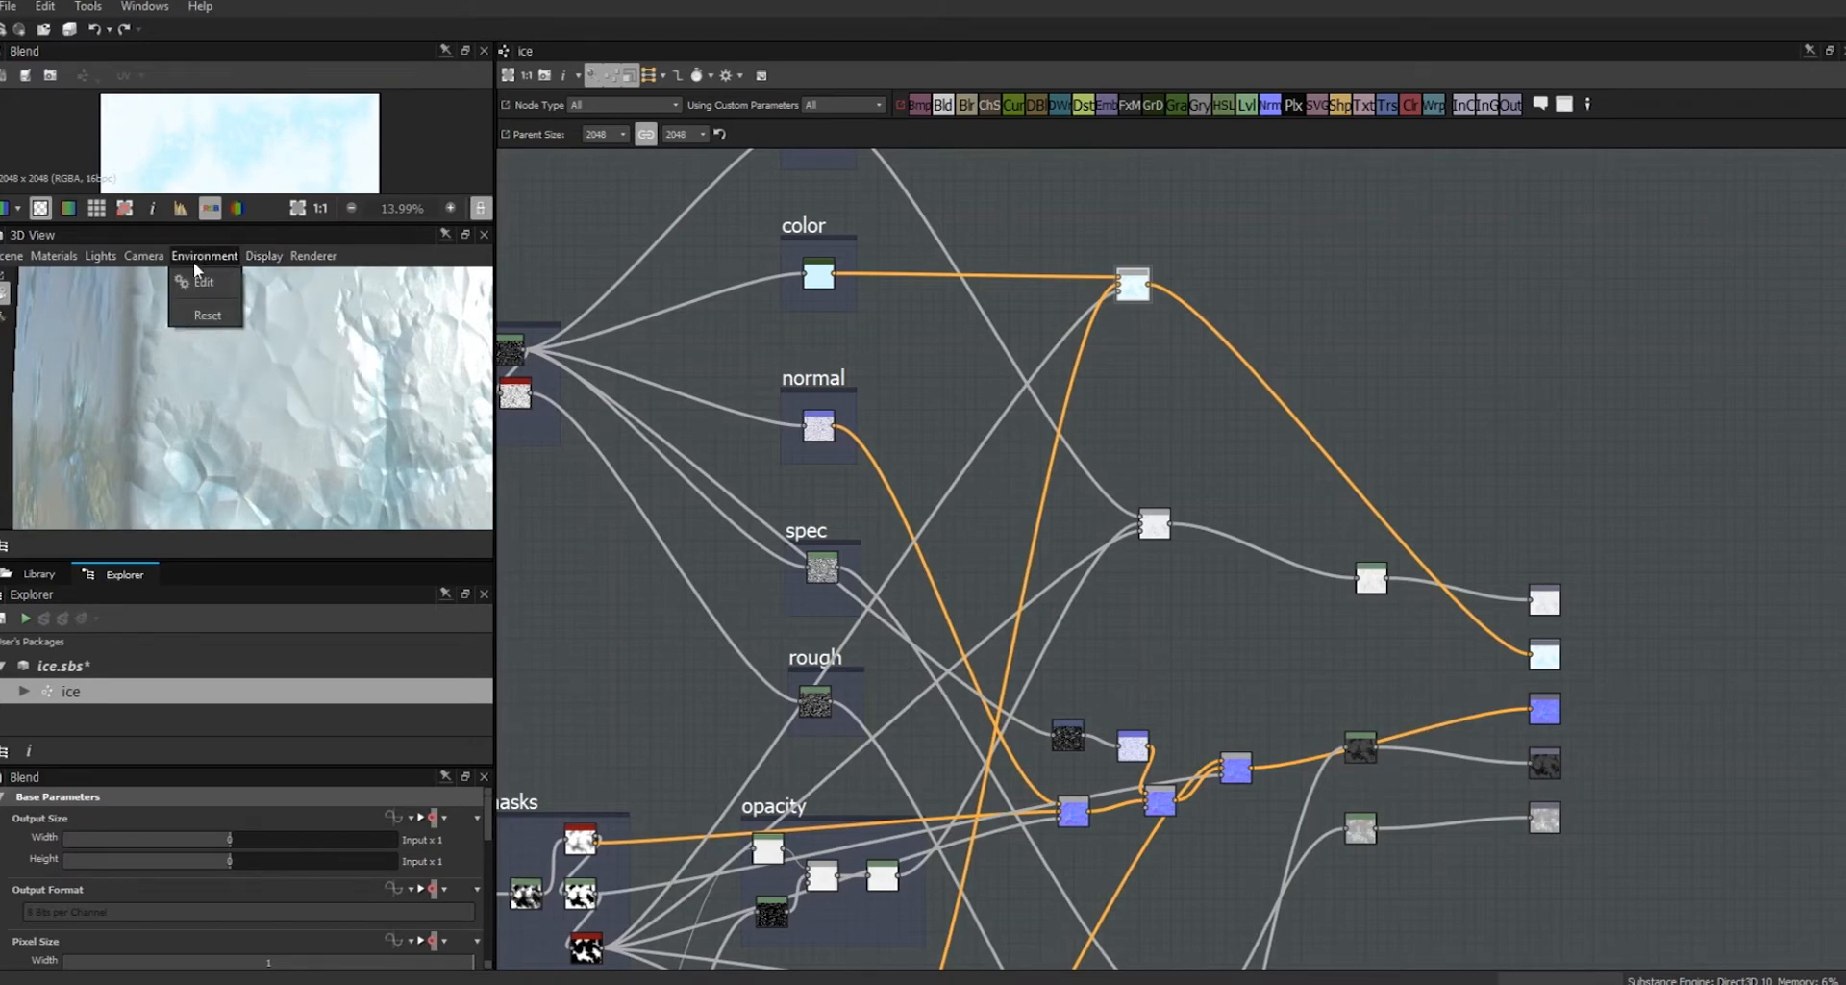
left_click(197, 284)
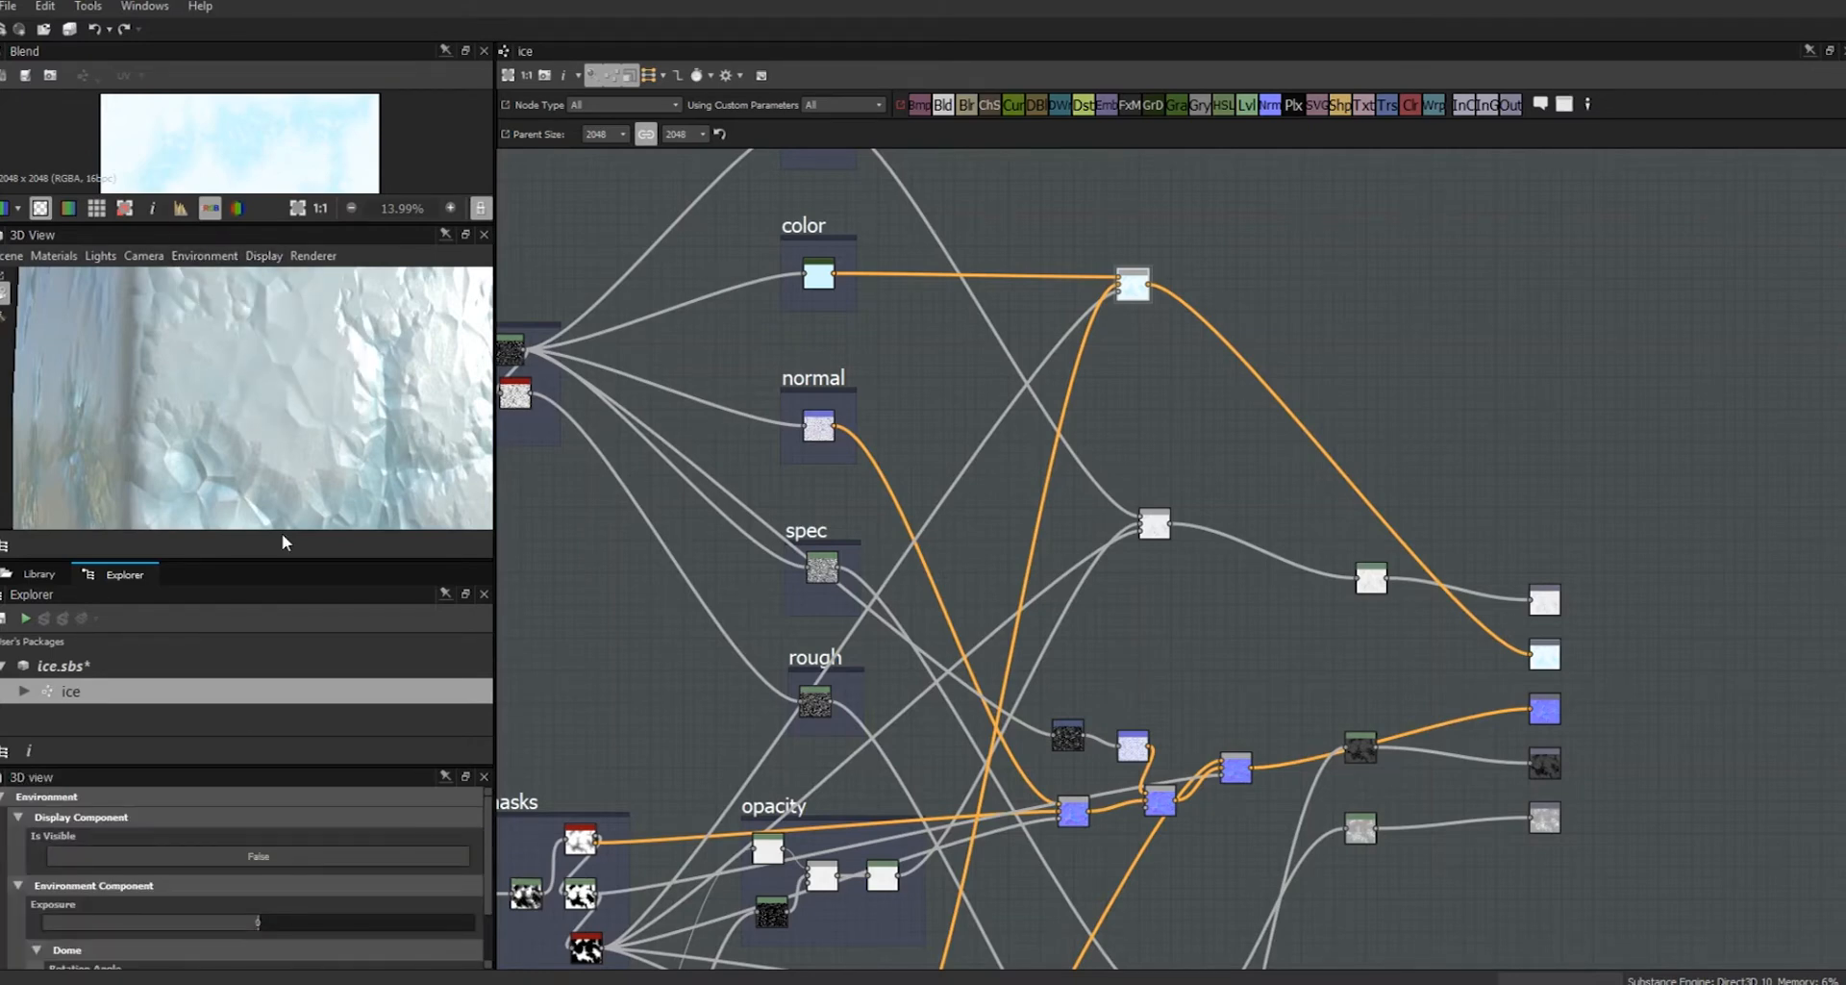
mouse_move(489, 864)
left_mouse_down()
mouse_move(487, 915)
mouse_move(486, 883)
left_mouse_up()
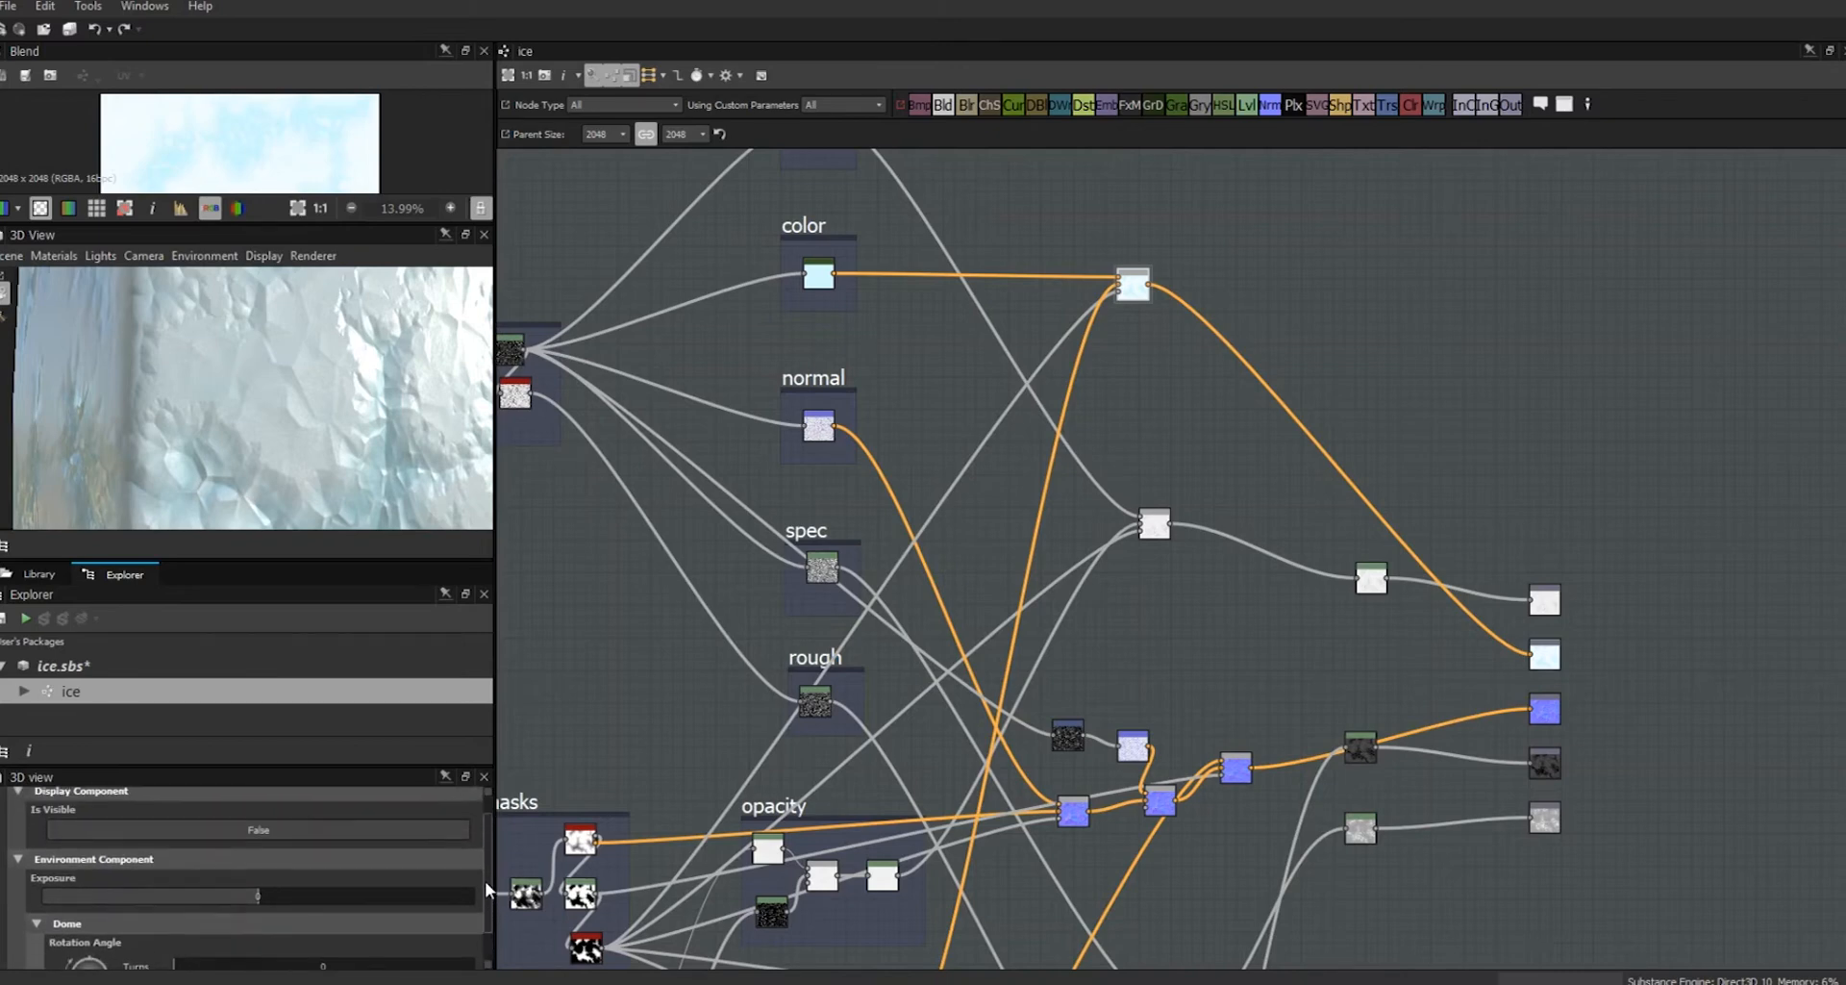
left_click(273, 837)
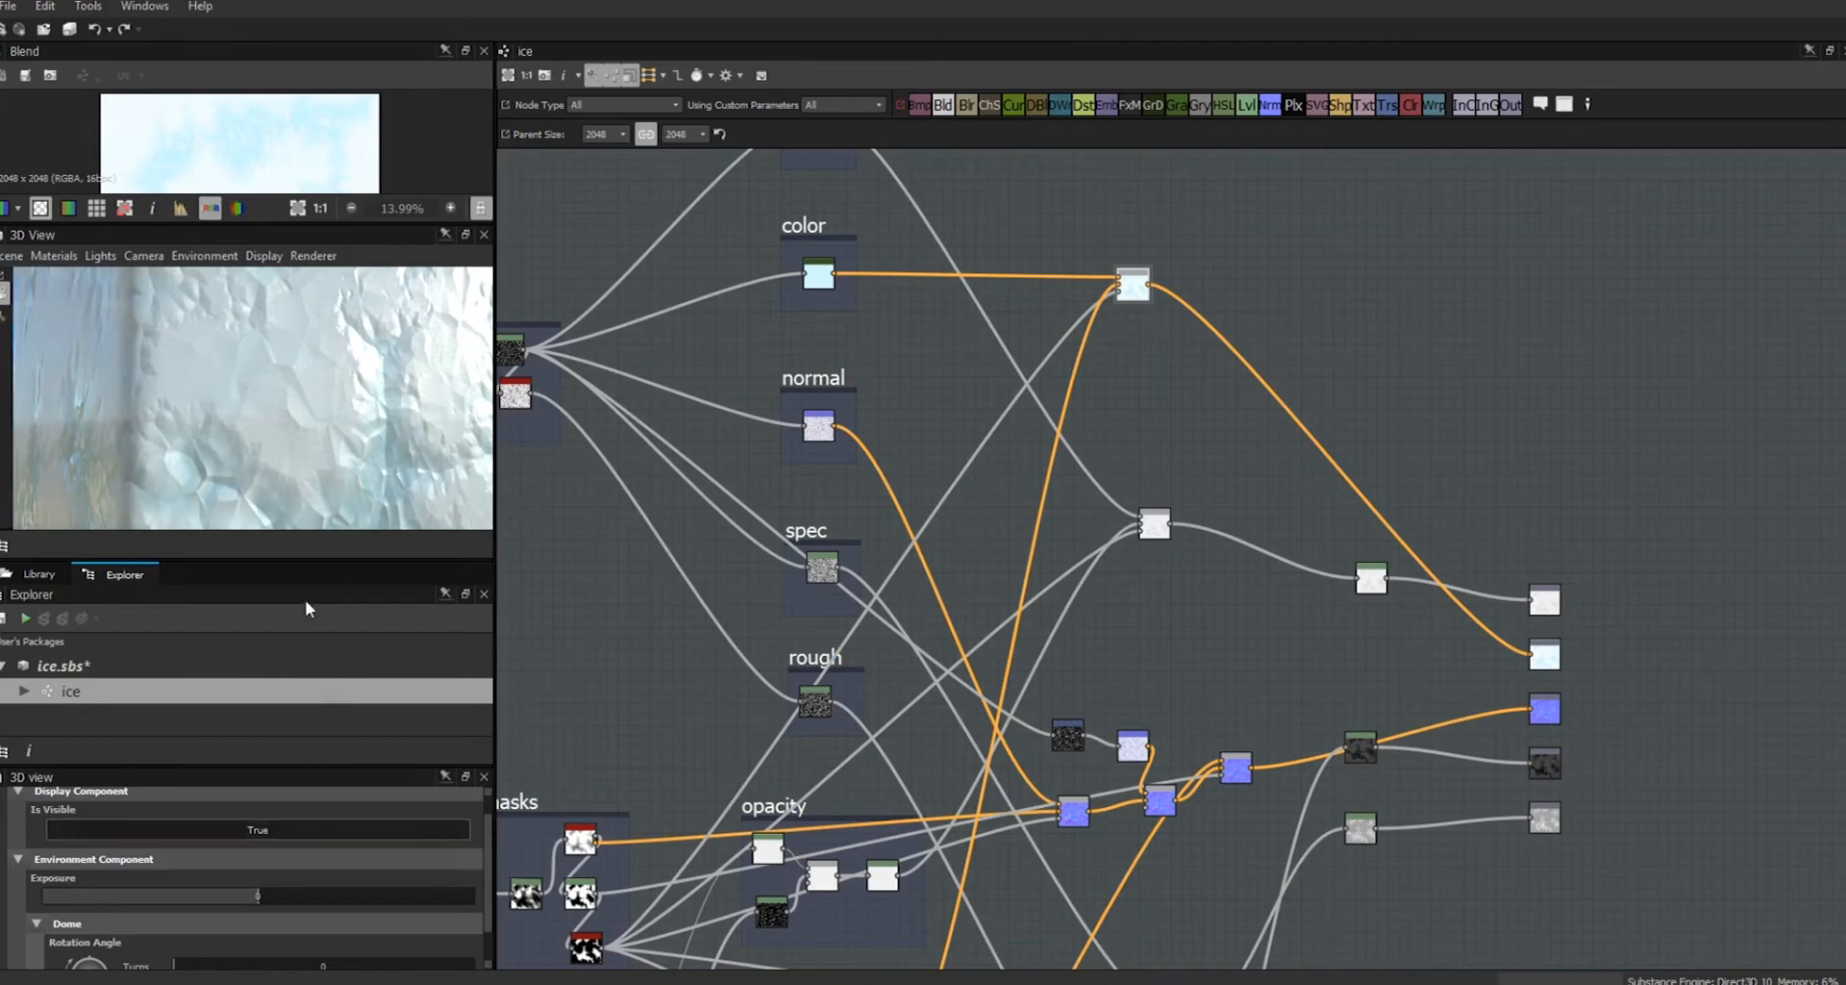
Enlarge the 3D view further and examine the translucent ice cube against the environment from several distances and angles.
left_click_drag(298, 563, 308, 695)
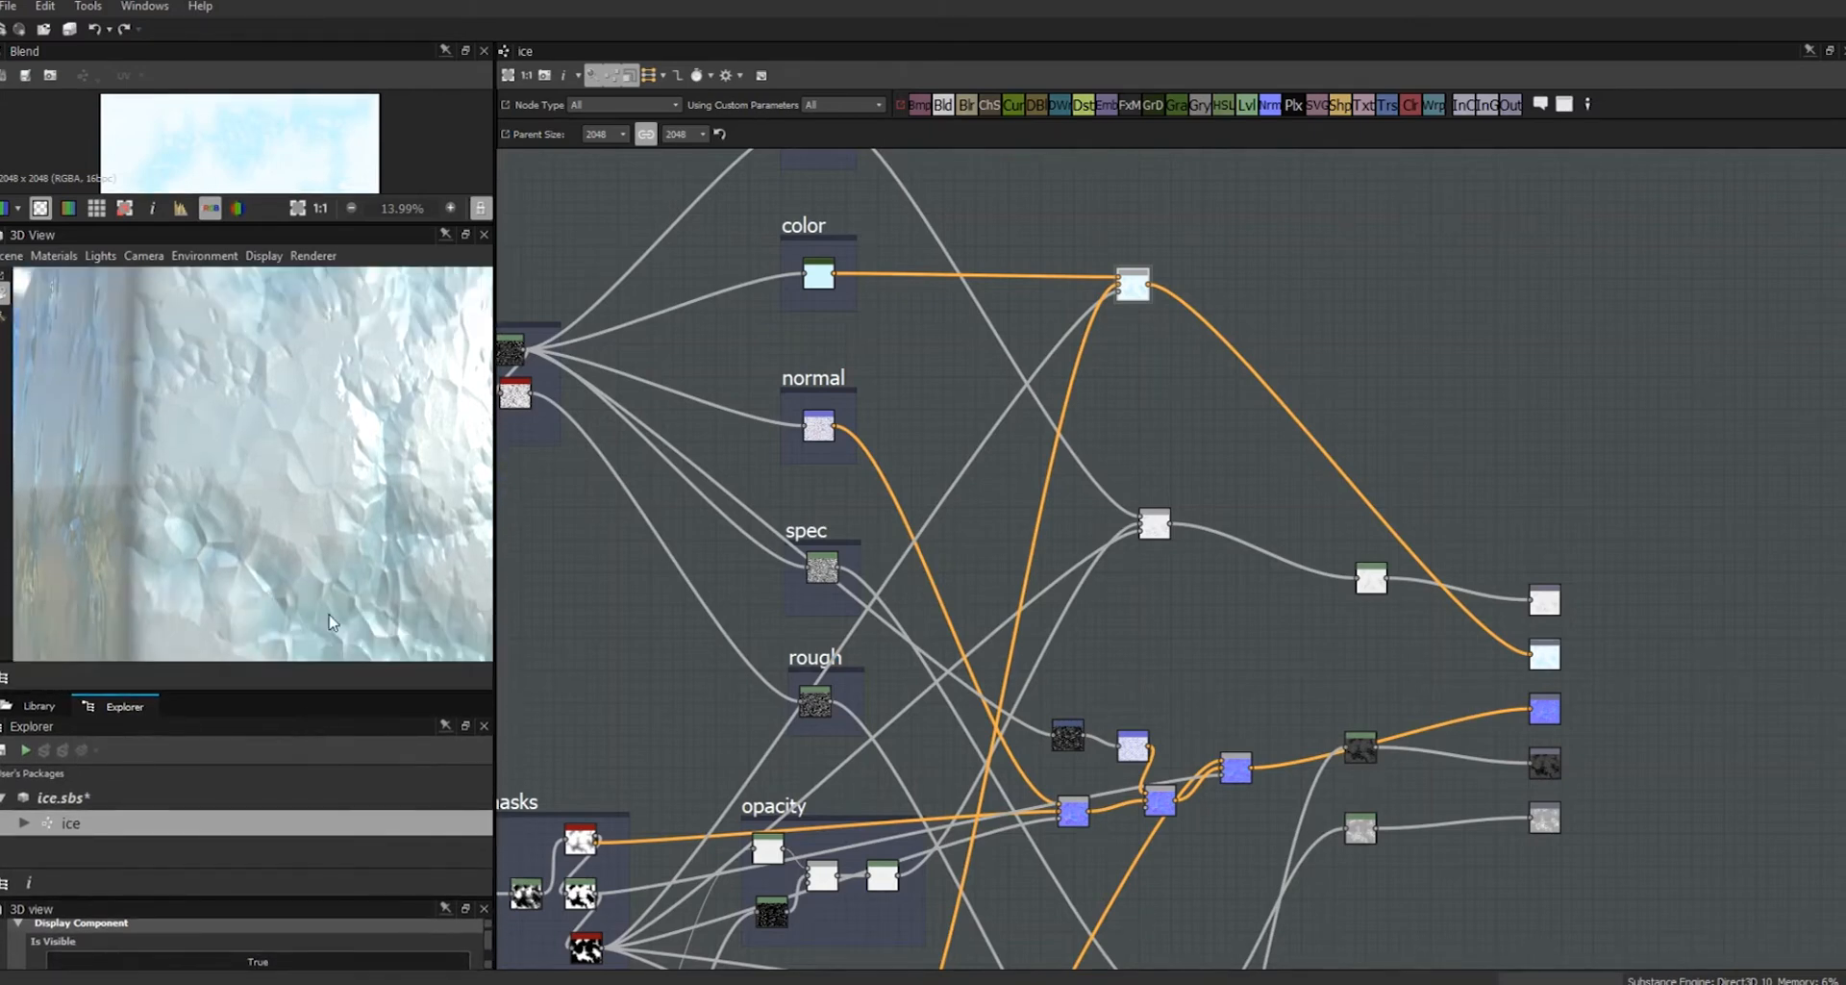
right_click_drag(310, 515, 562, 771)
left_click_drag(337, 550, 441, 553)
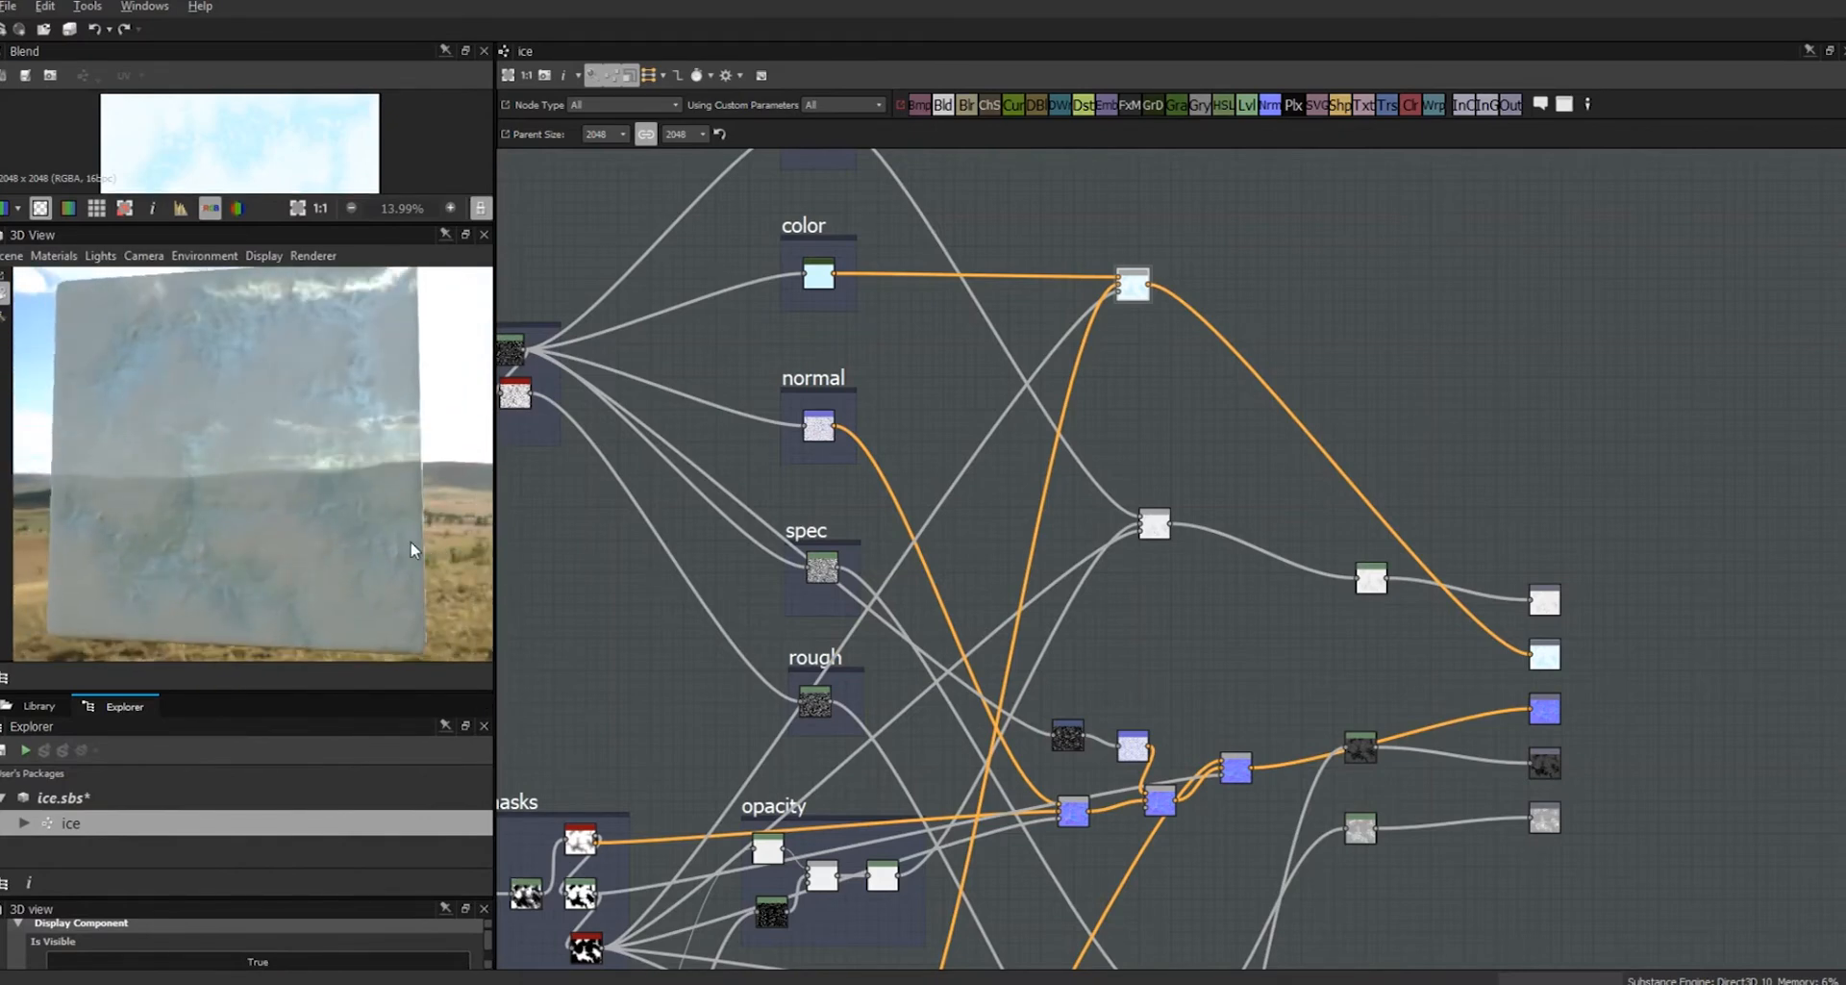
right_click_drag(368, 534, 278, 444)
left_click_drag(310, 456, 302, 494)
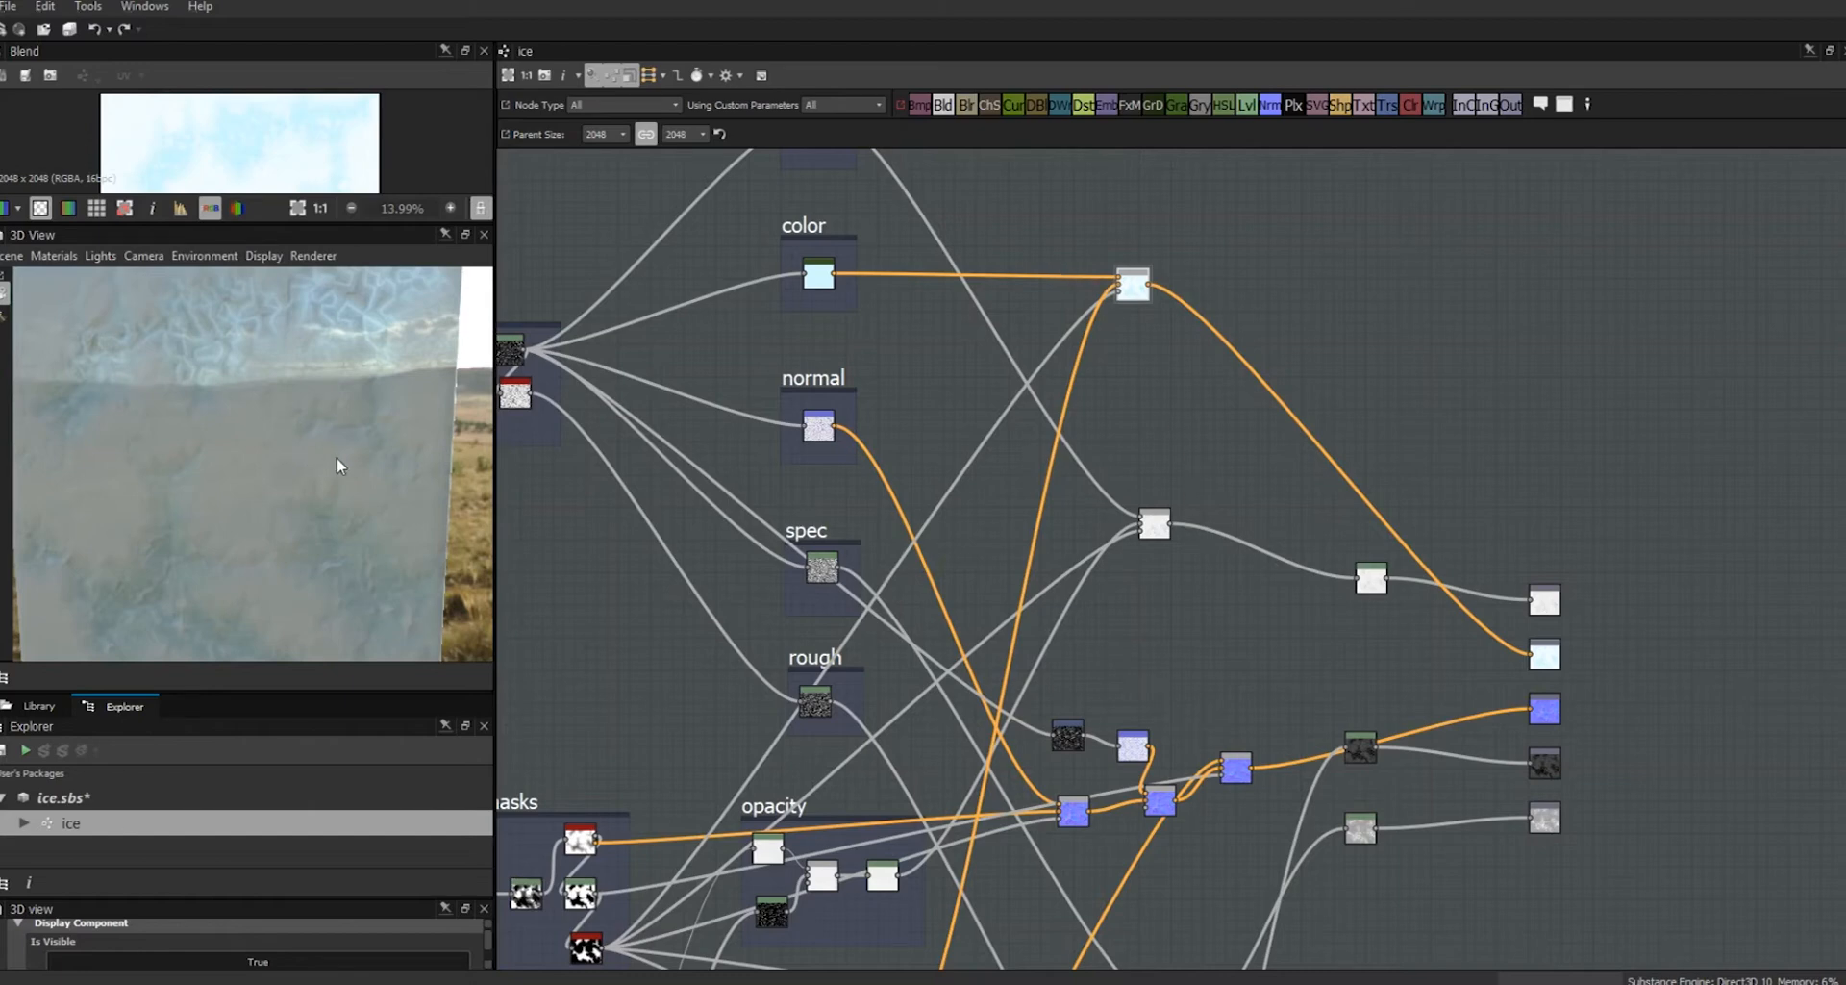
left_click_drag(279, 426, 323, 466)
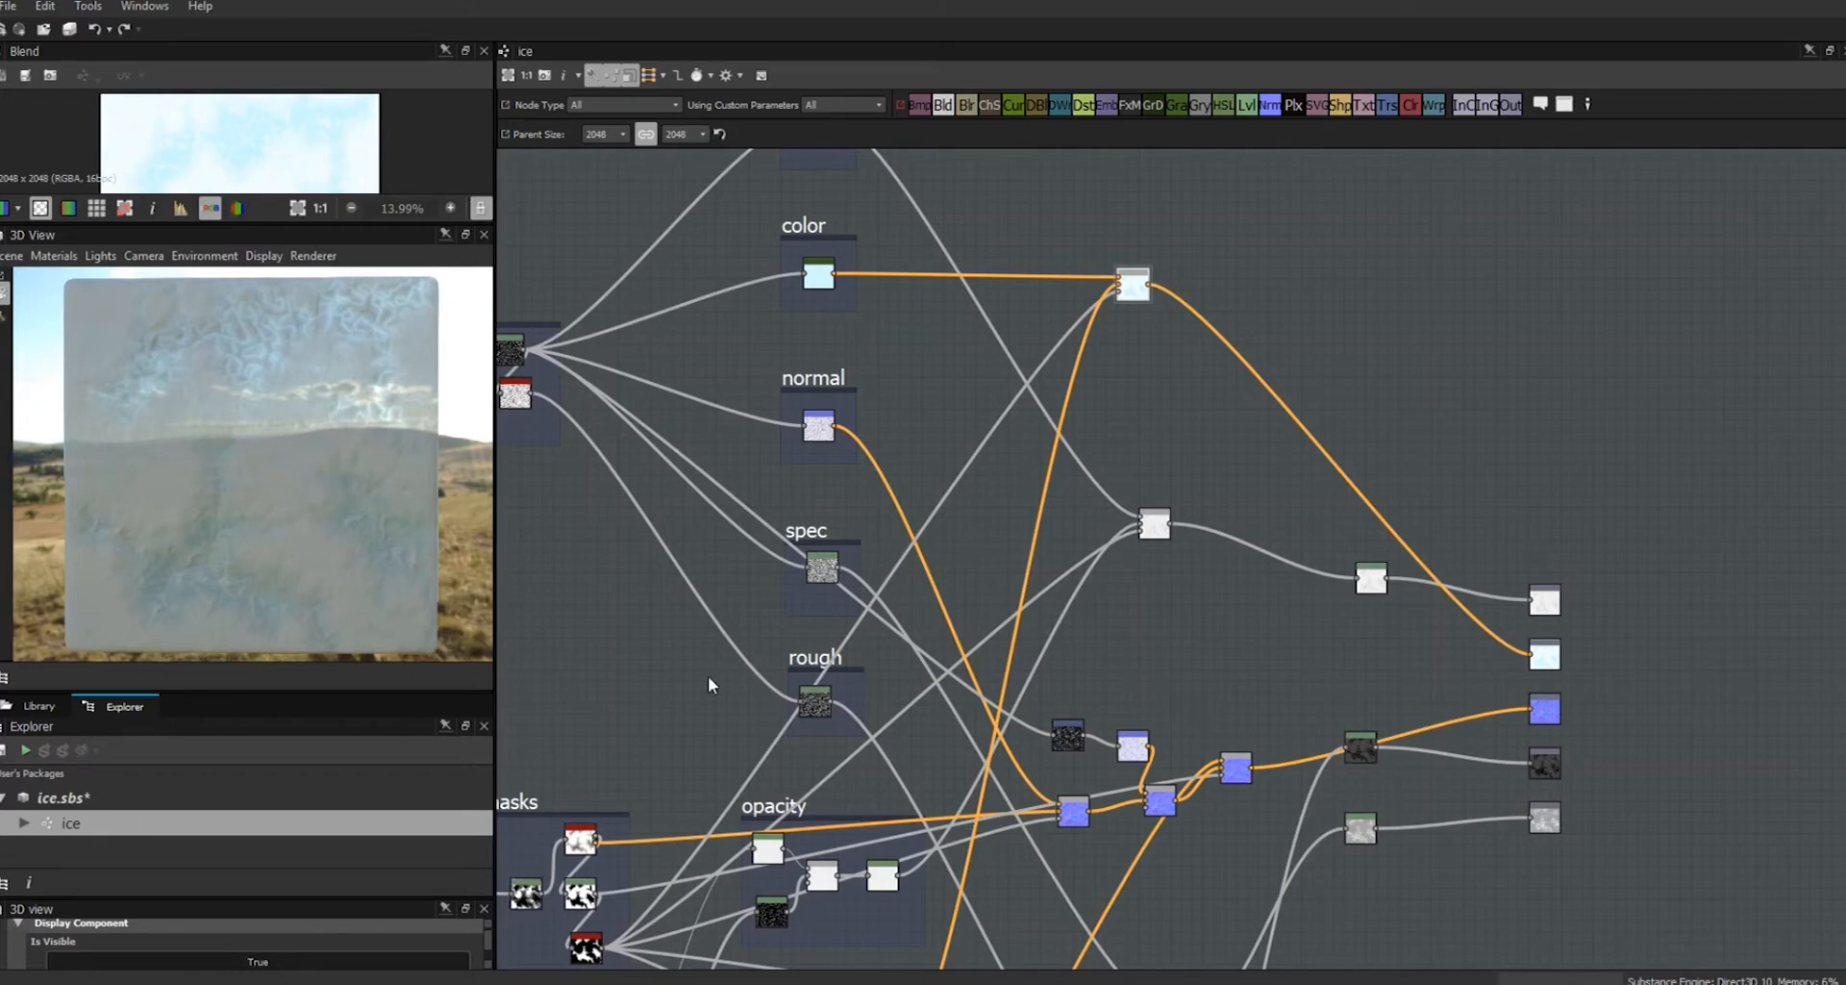
Preview the graph's opacity output in the 2D view.
left_click(1375, 581)
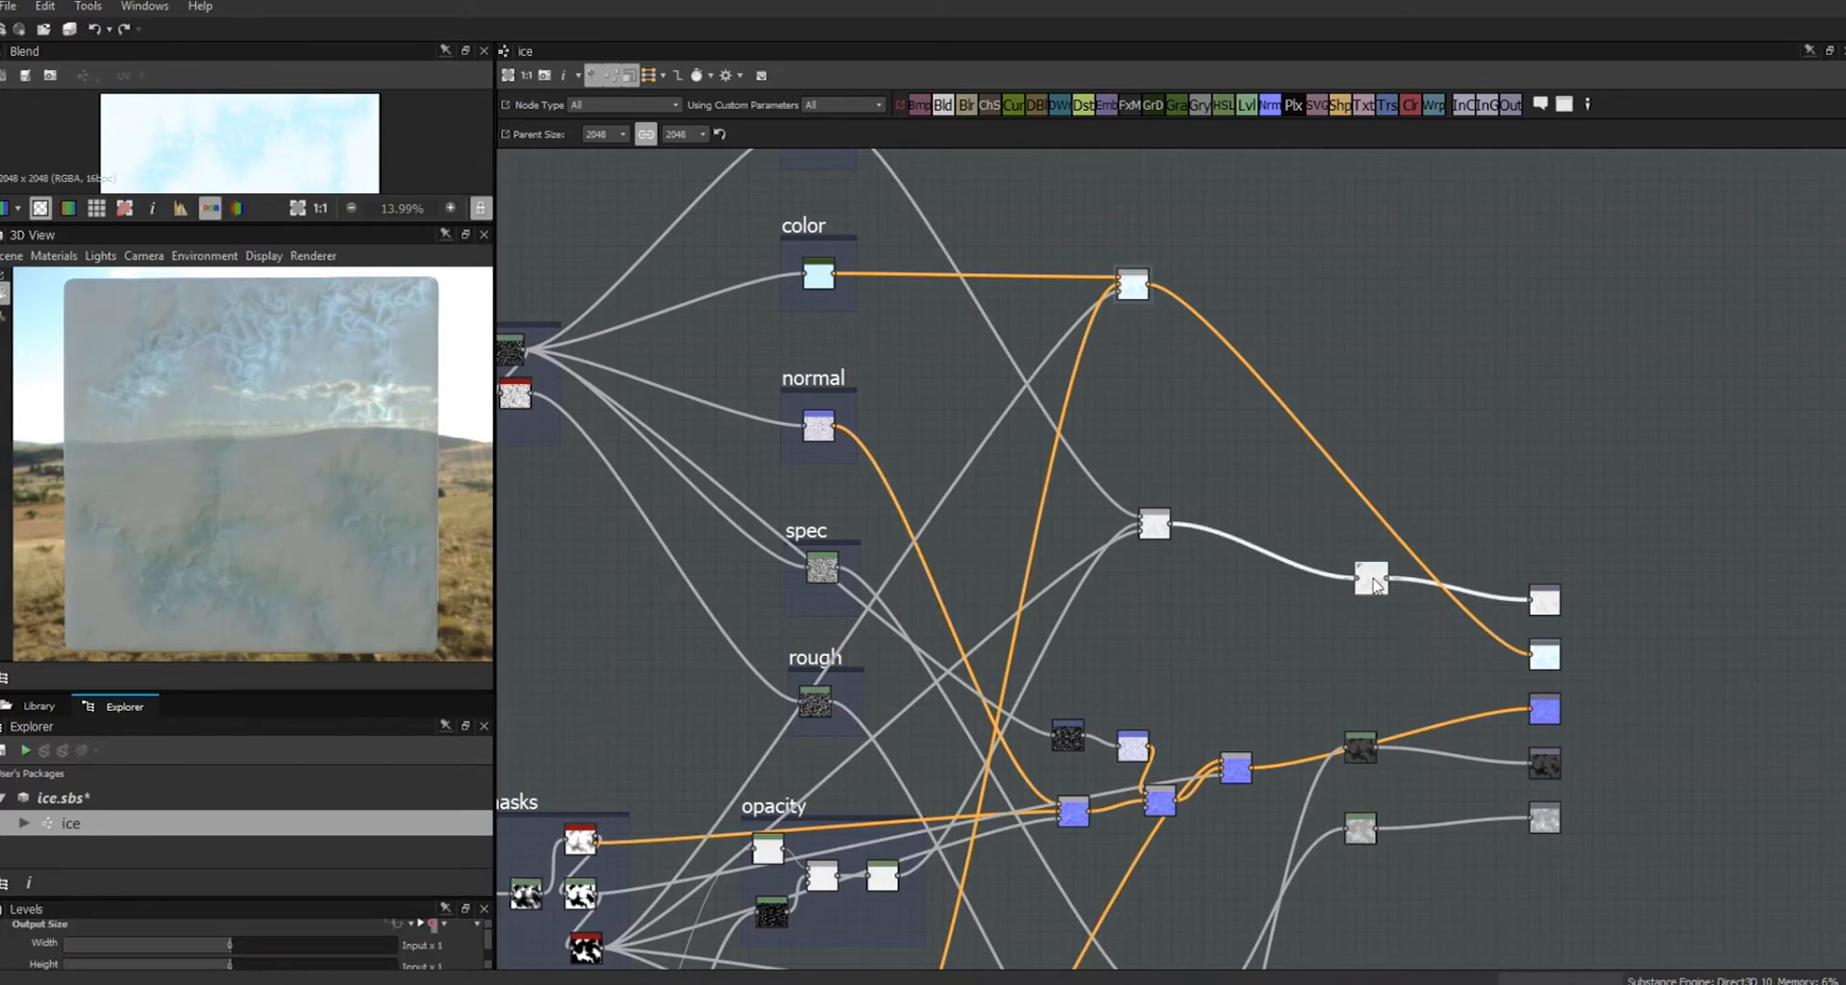
left_click(1540, 604)
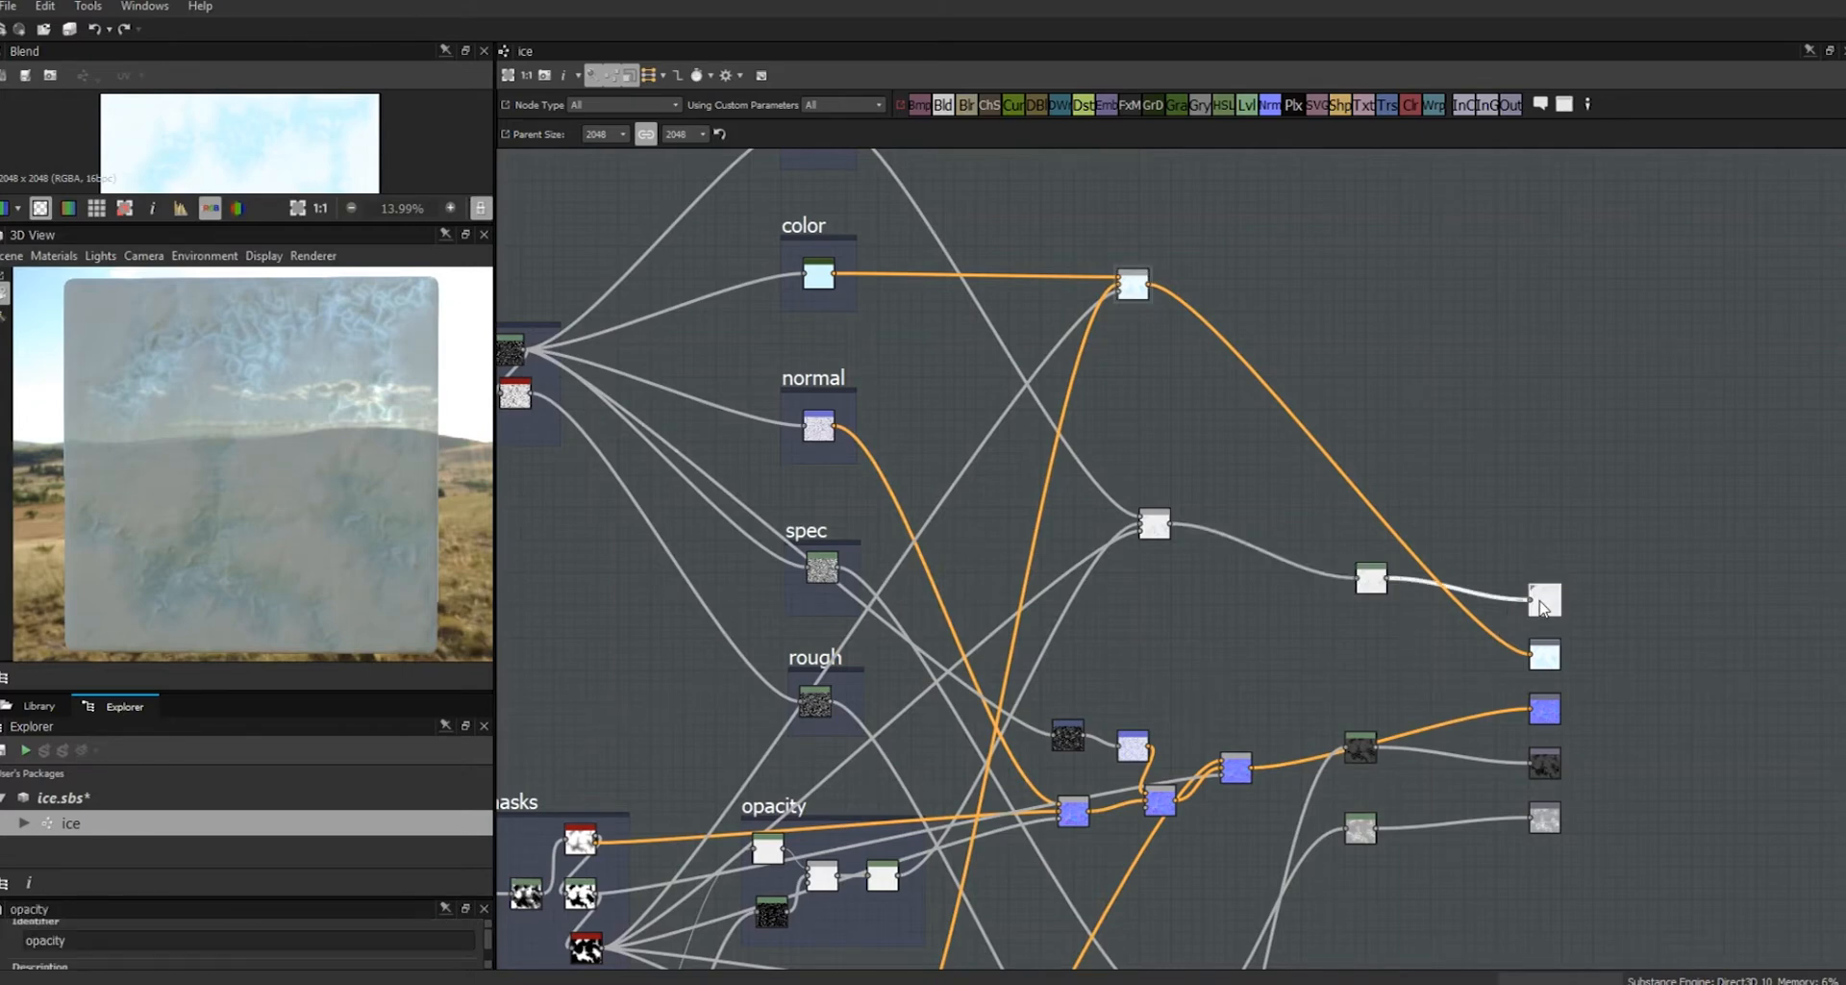
double_click(1547, 602)
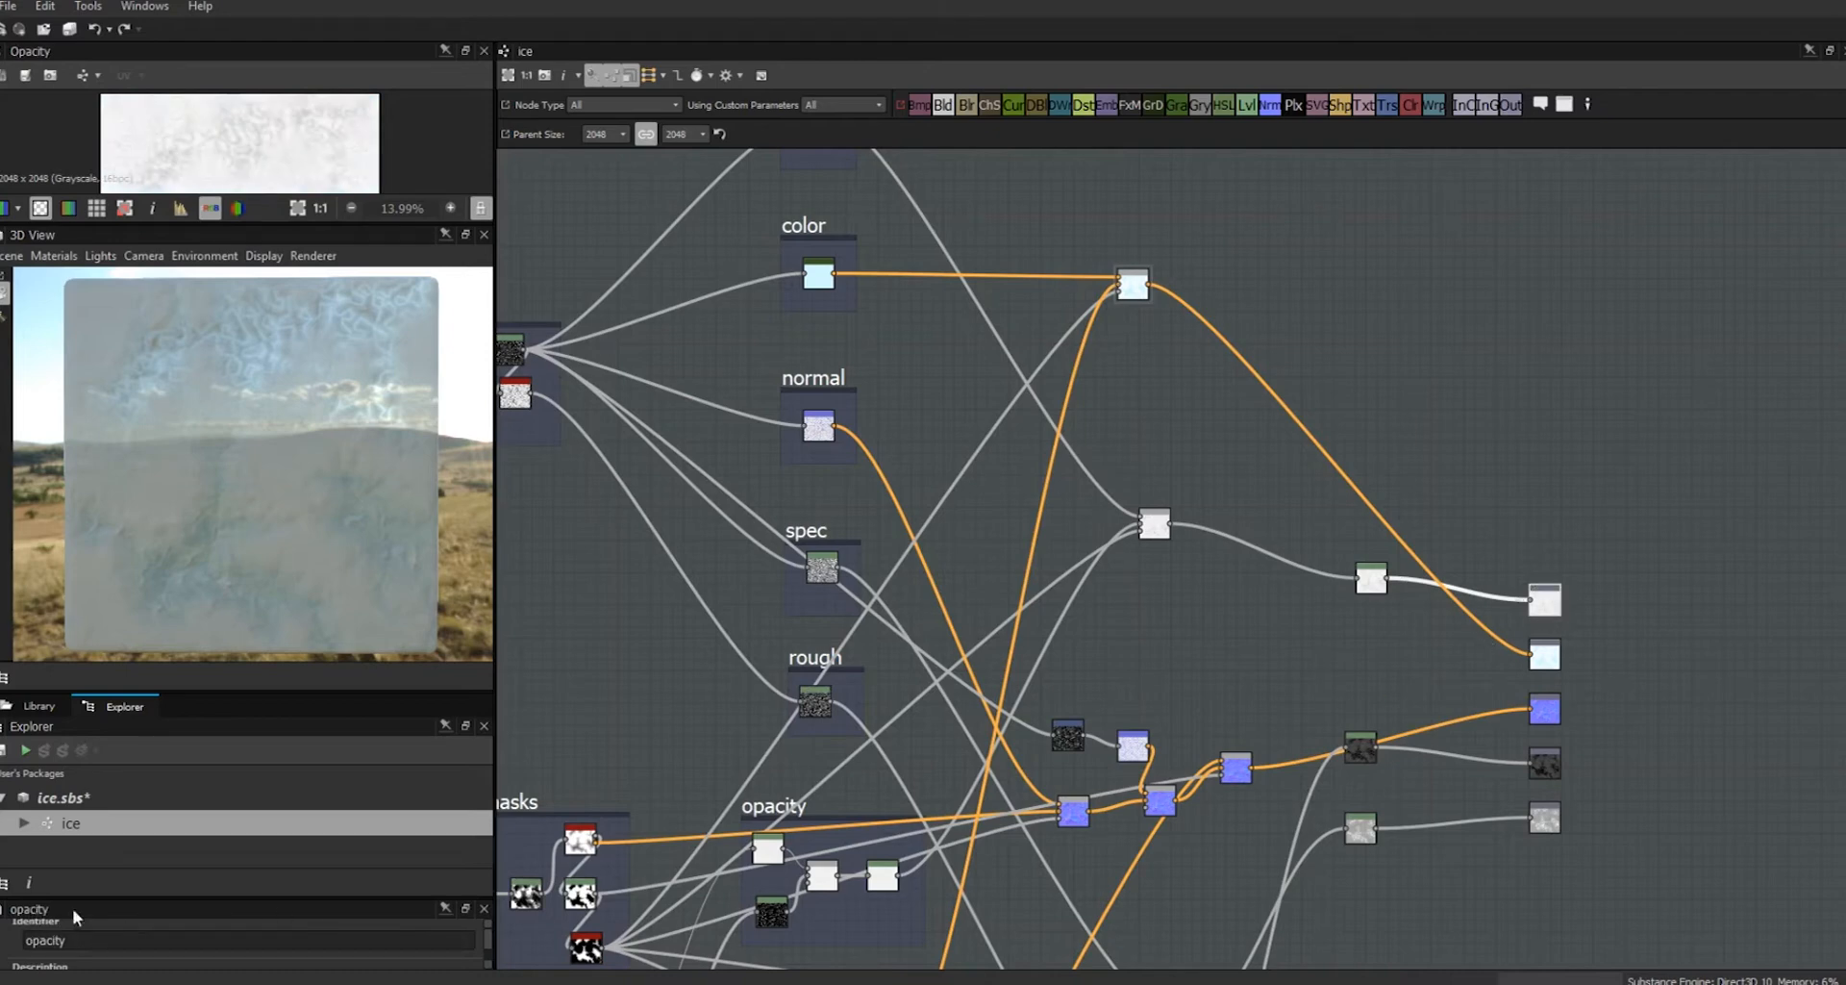
In the Level Out High function of the Levels before the opacity output, set the Float constant to 0.3 and return to the ice graph.
left_click(1370, 582)
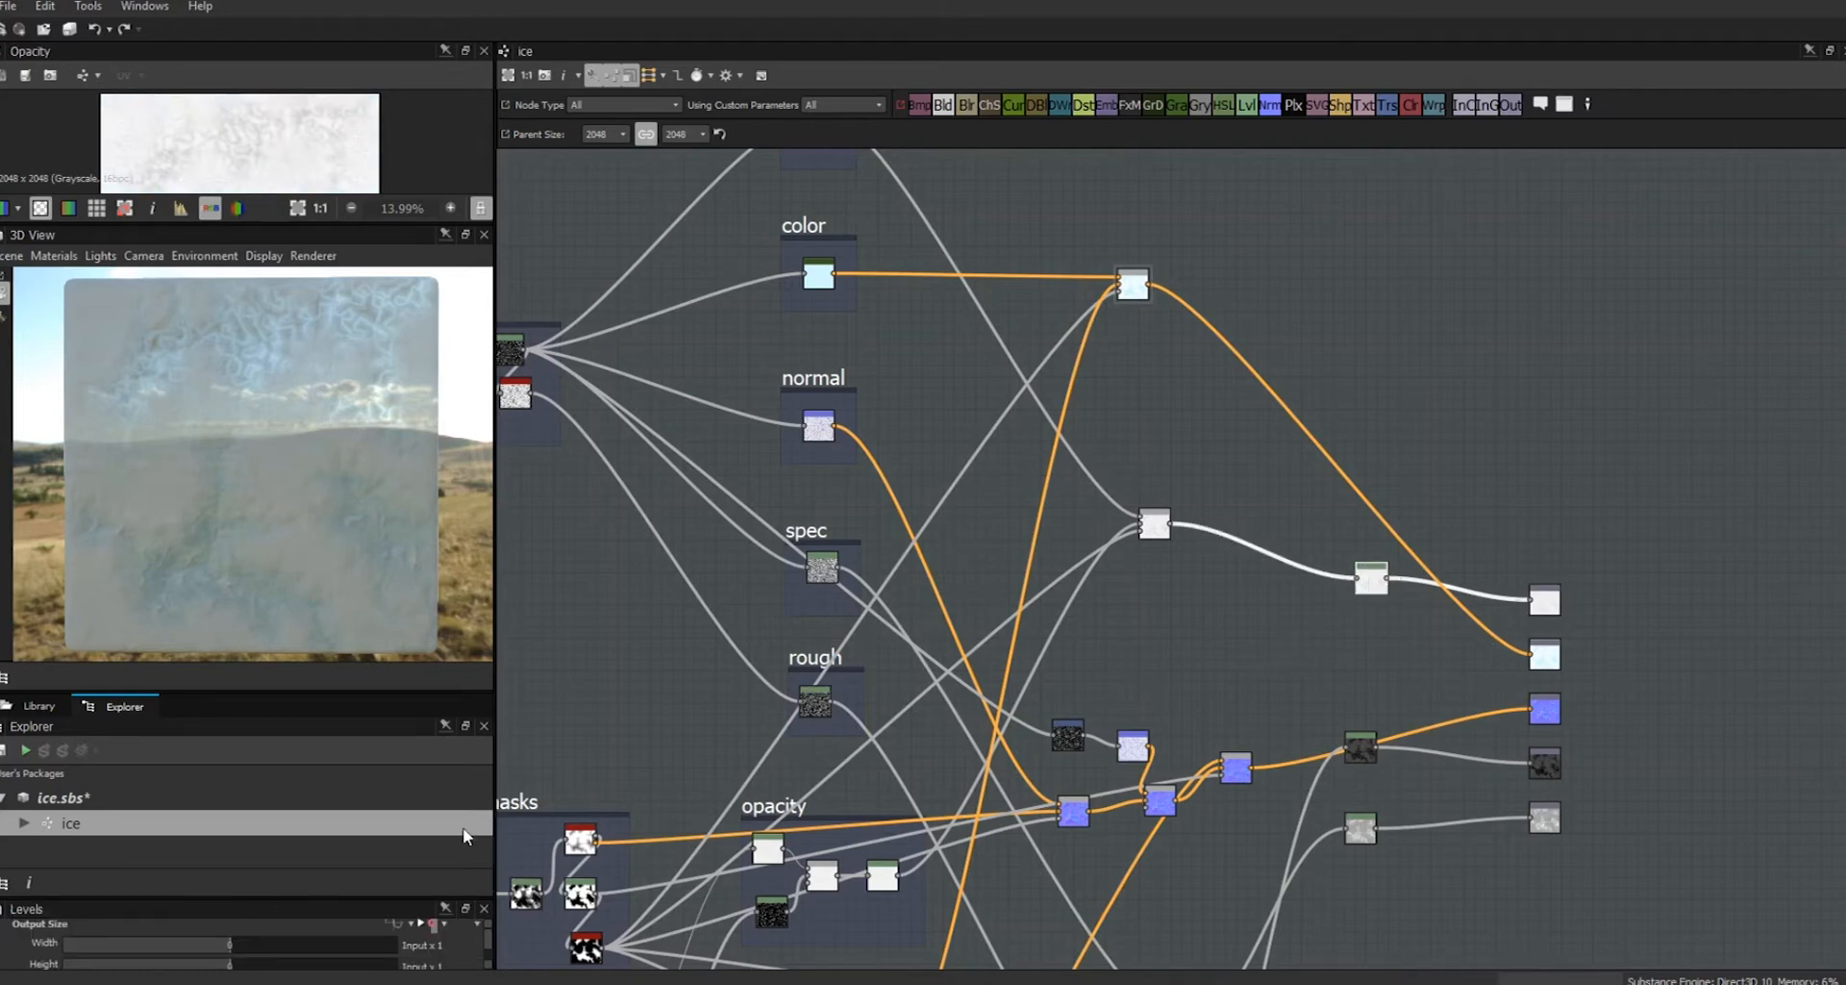
left_click_drag(392, 898, 411, 614)
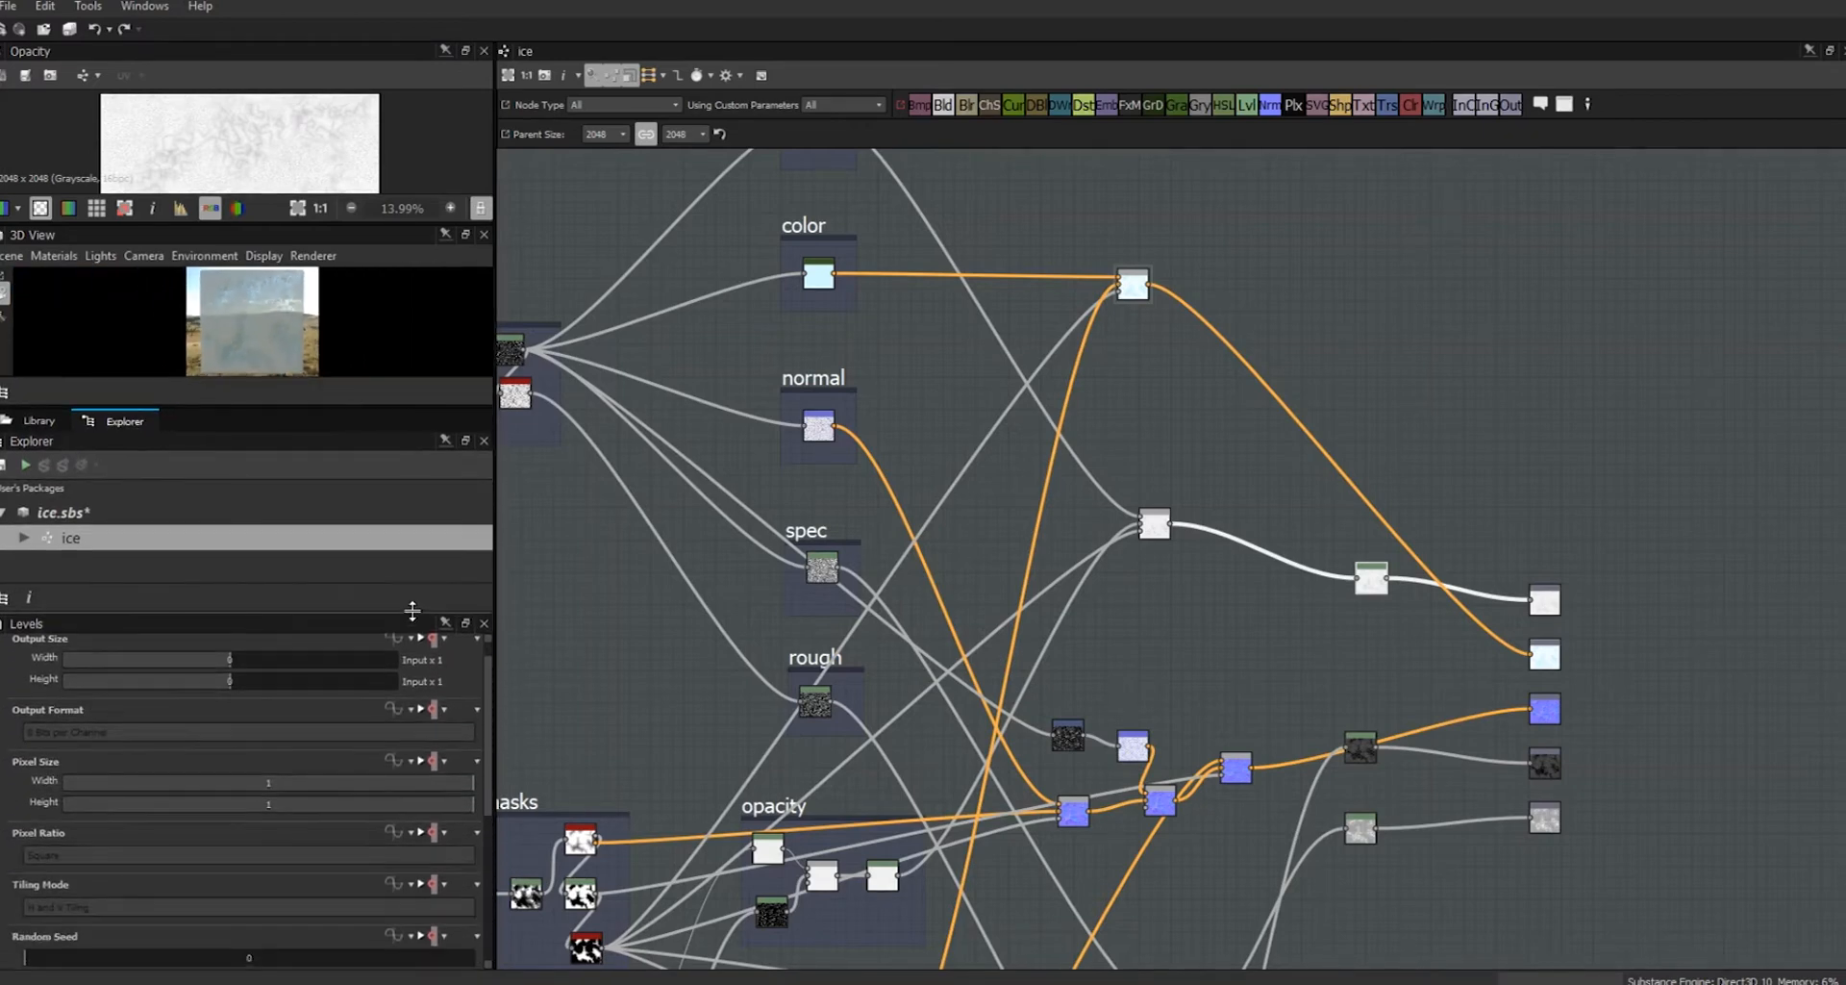
left_click_drag(487, 723, 491, 926)
left_click(413, 888)
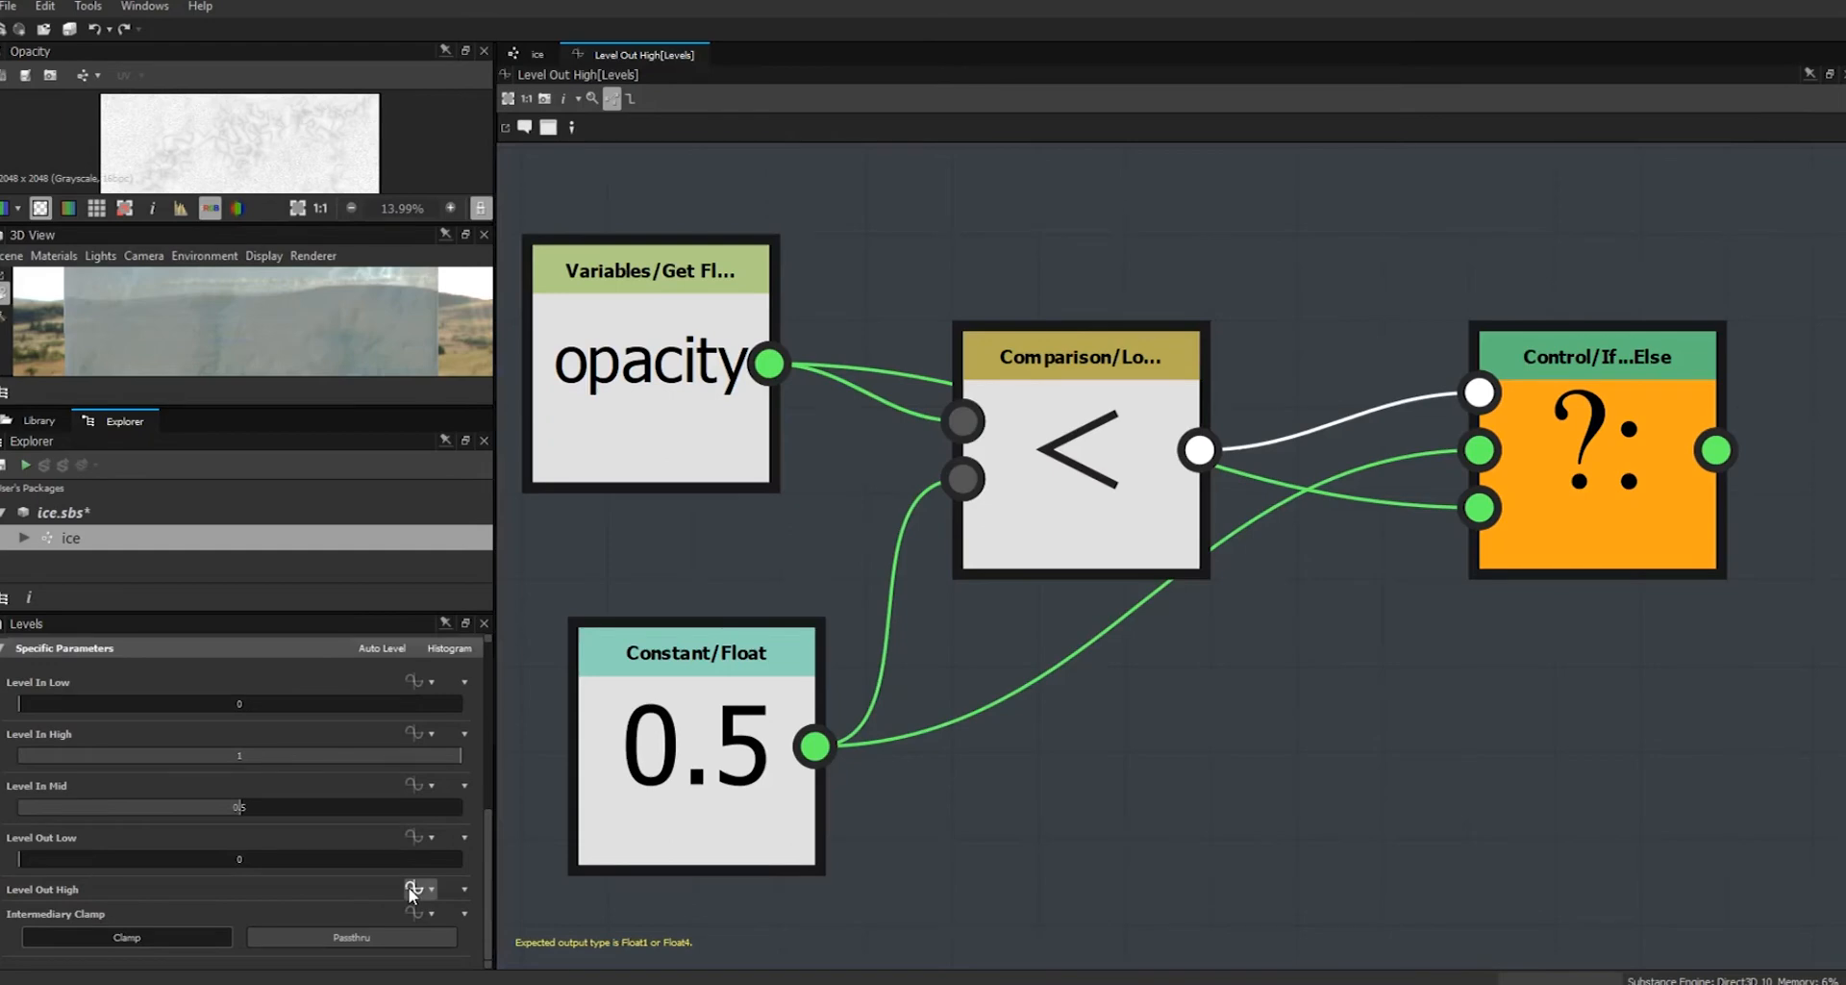
left_click(731, 800)
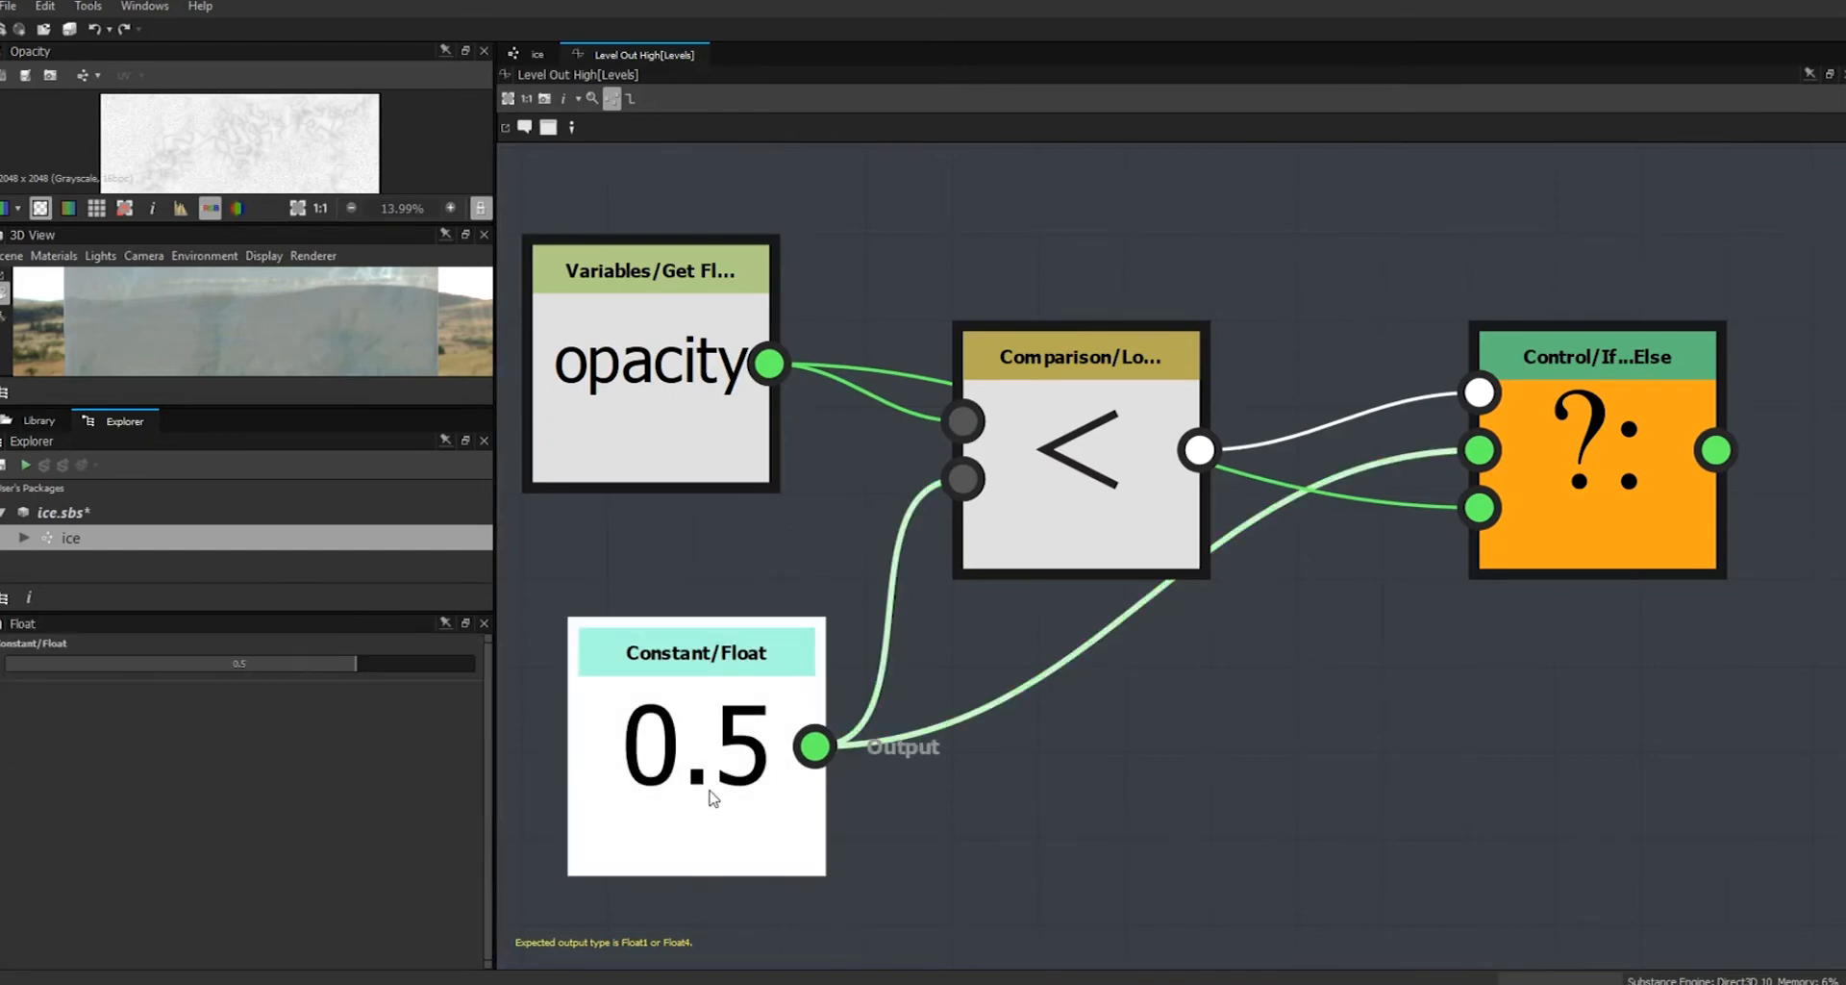
left_click_drag(354, 673, 281, 671)
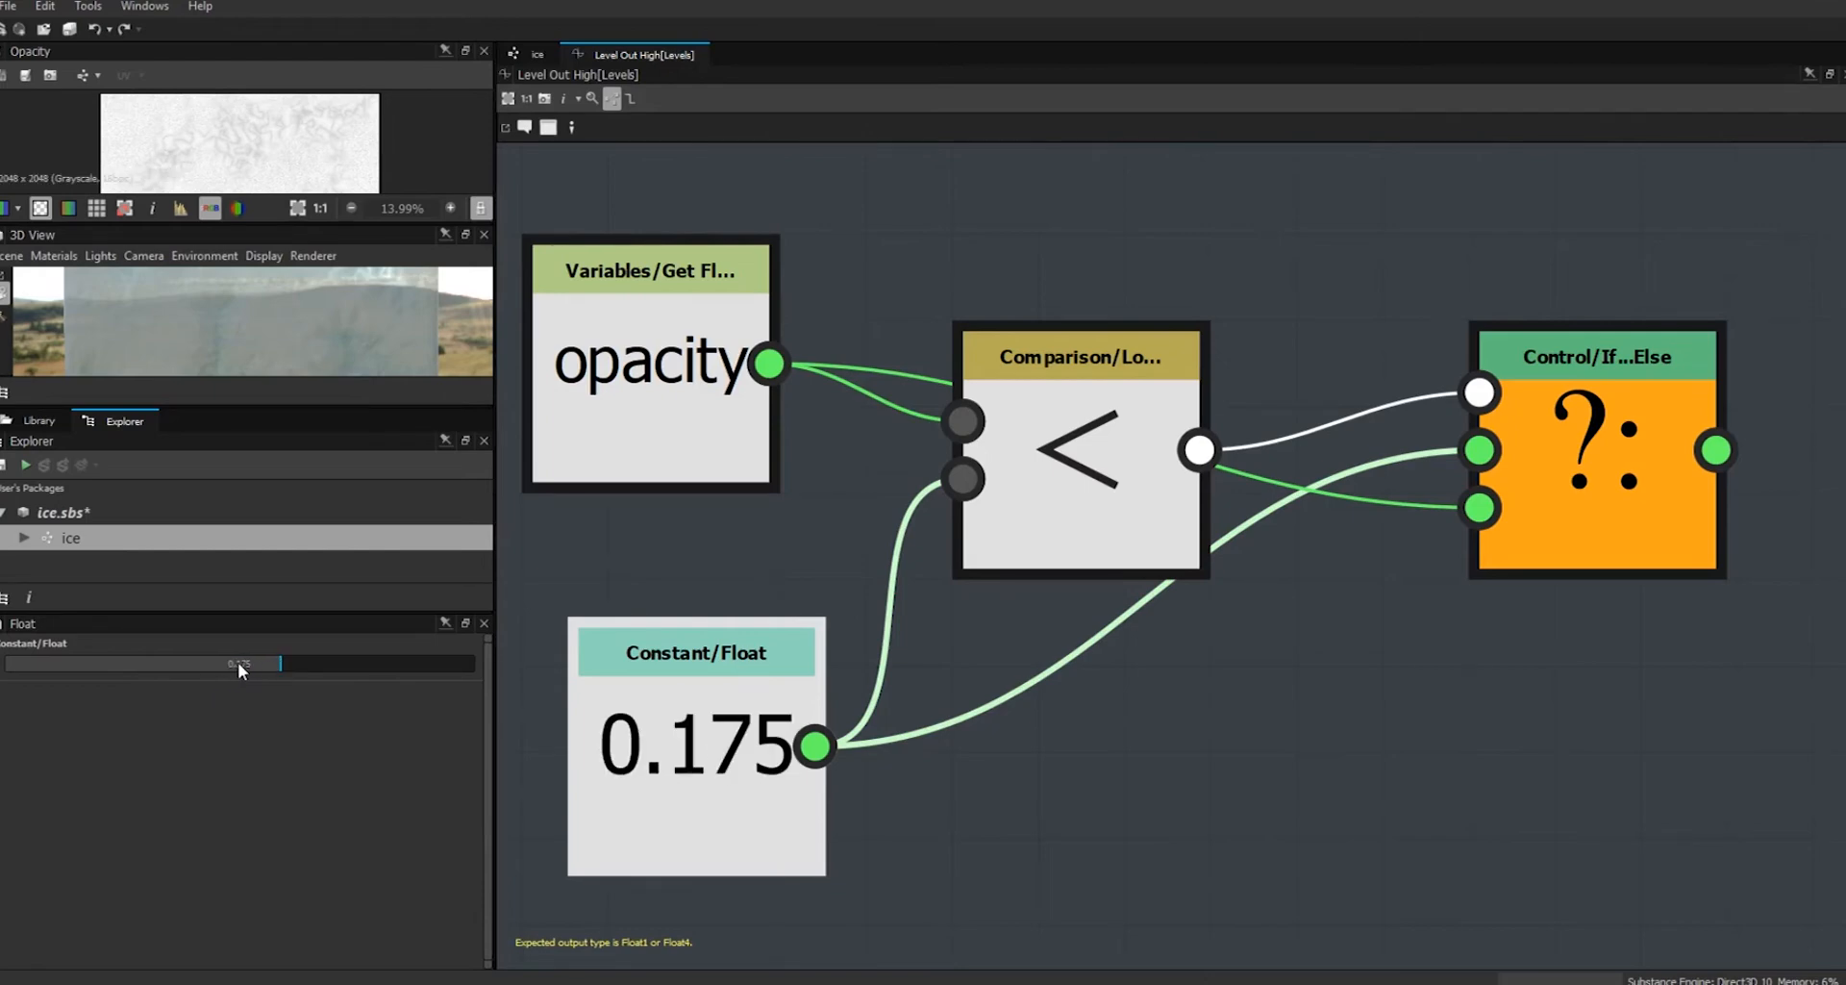
double_click(241, 670)
type("0.3")
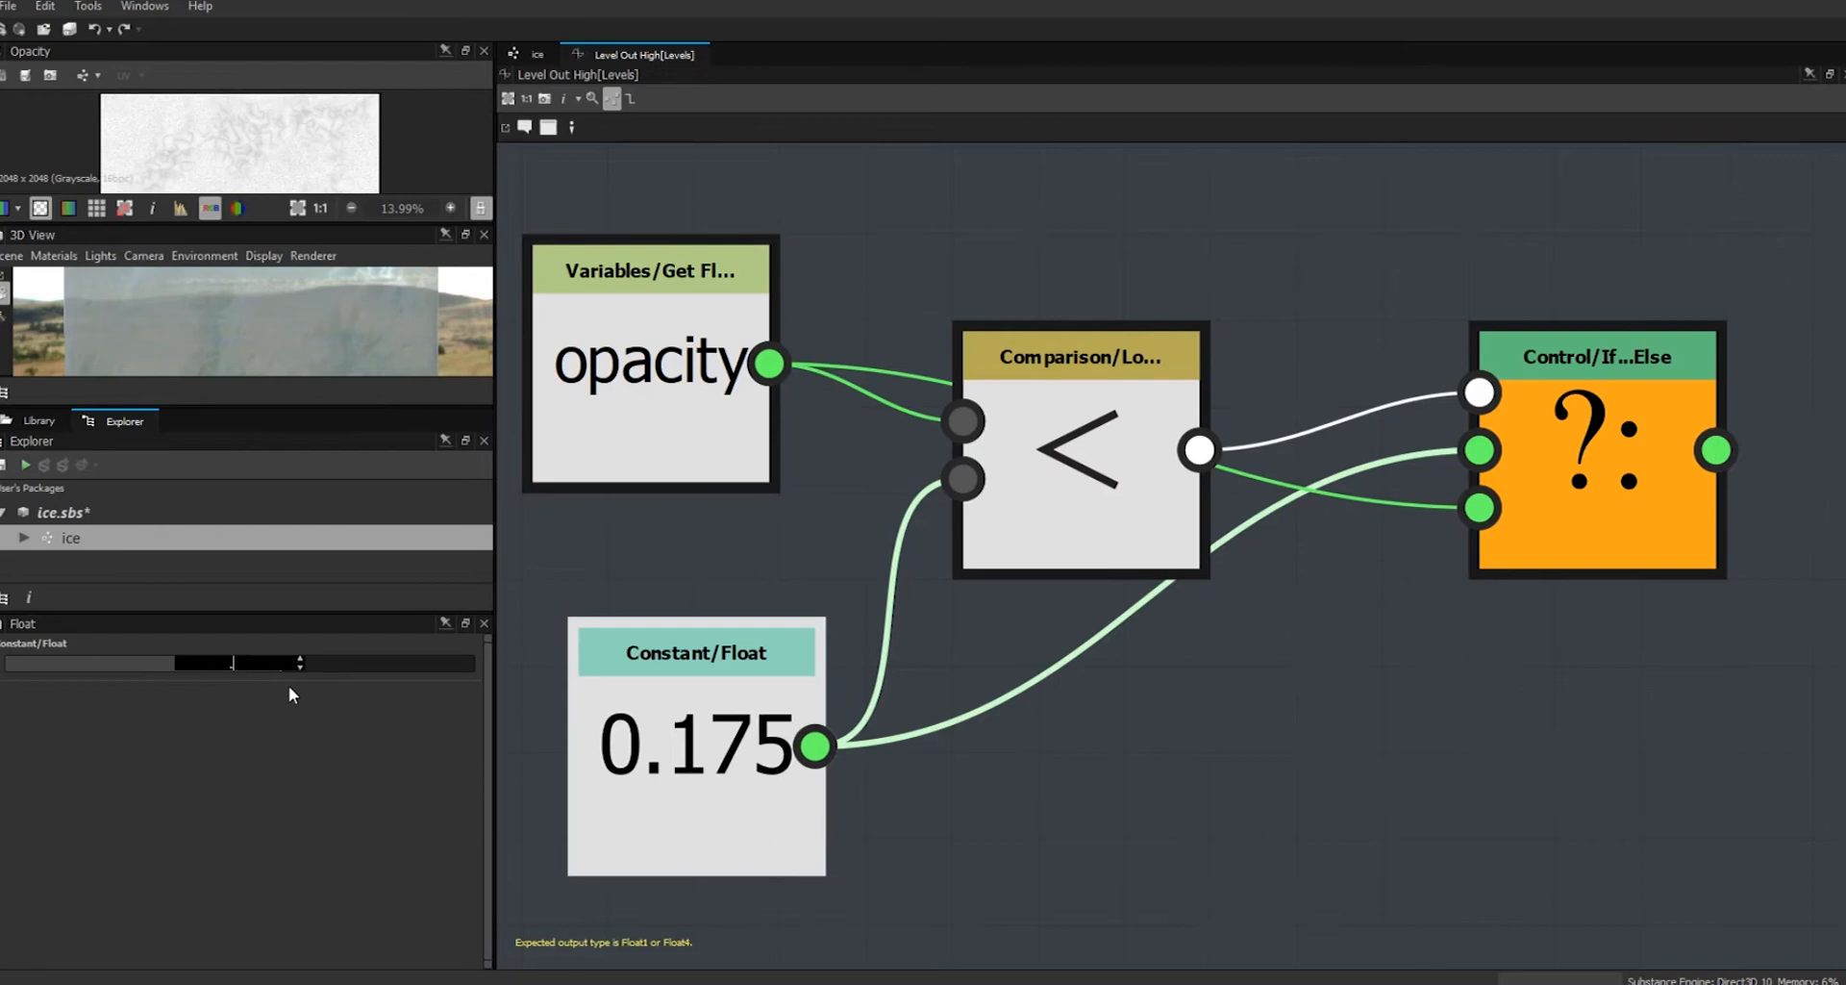
left_click(948, 783)
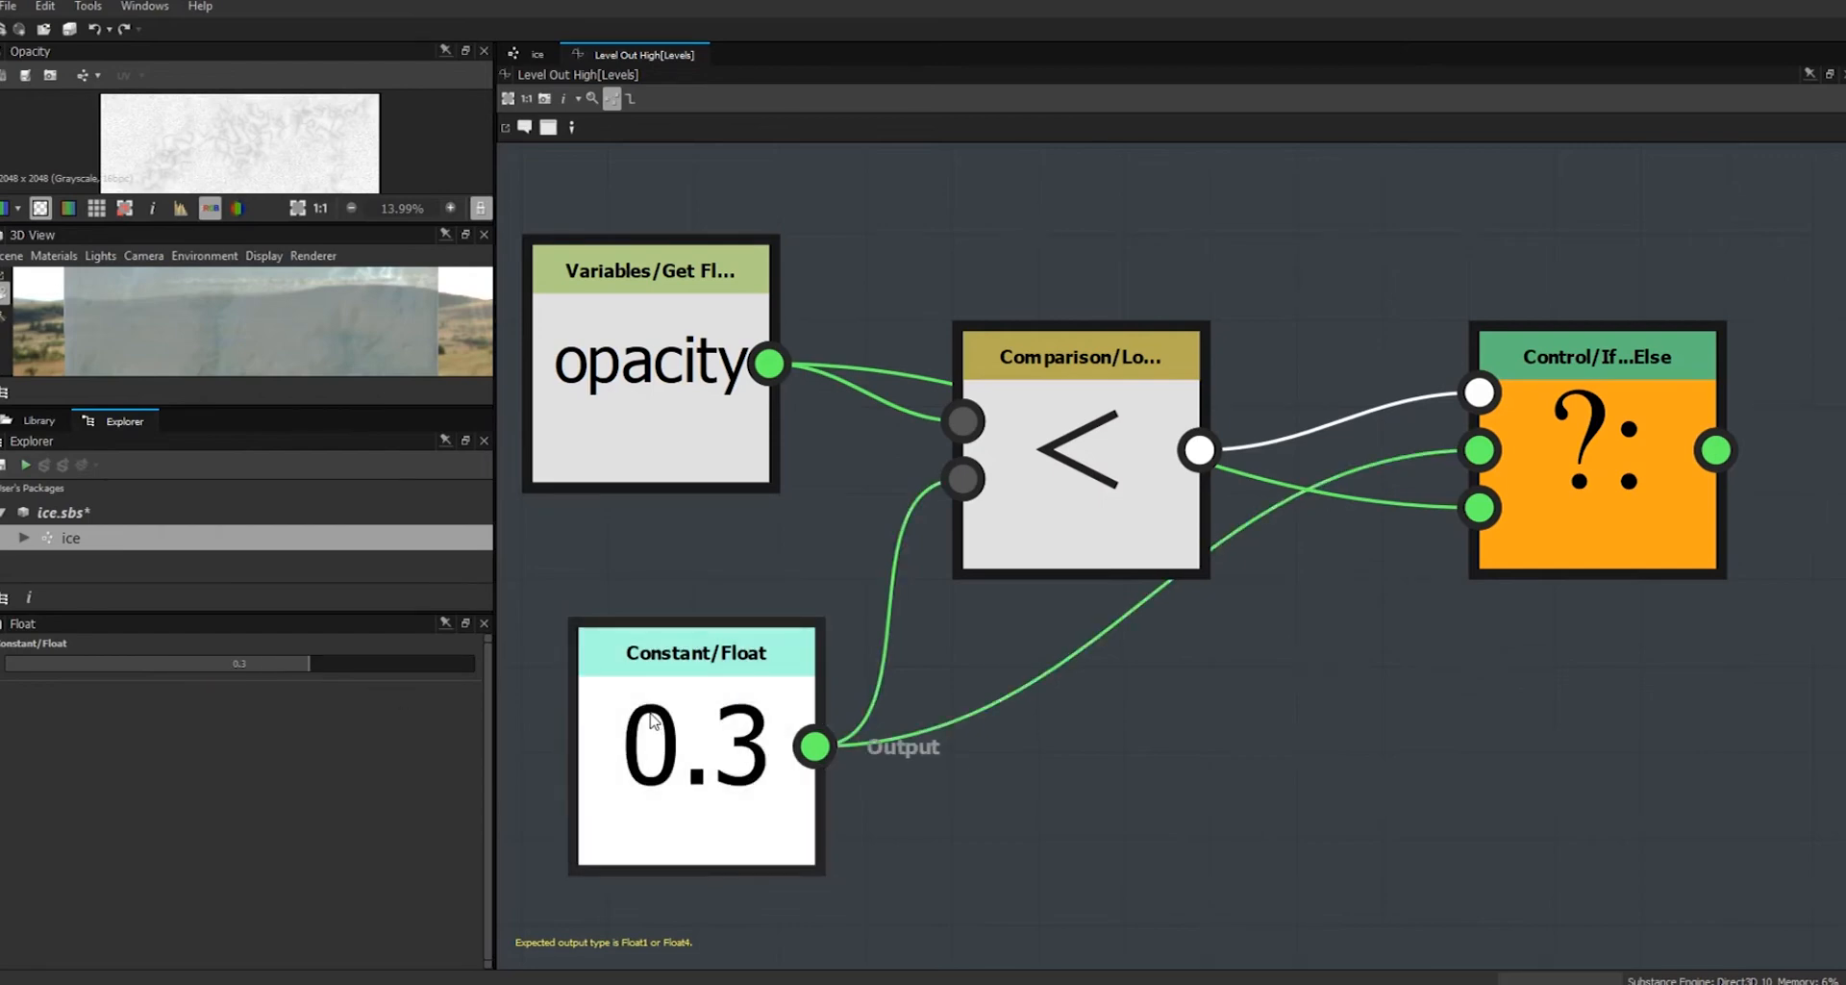
left_click(537, 53)
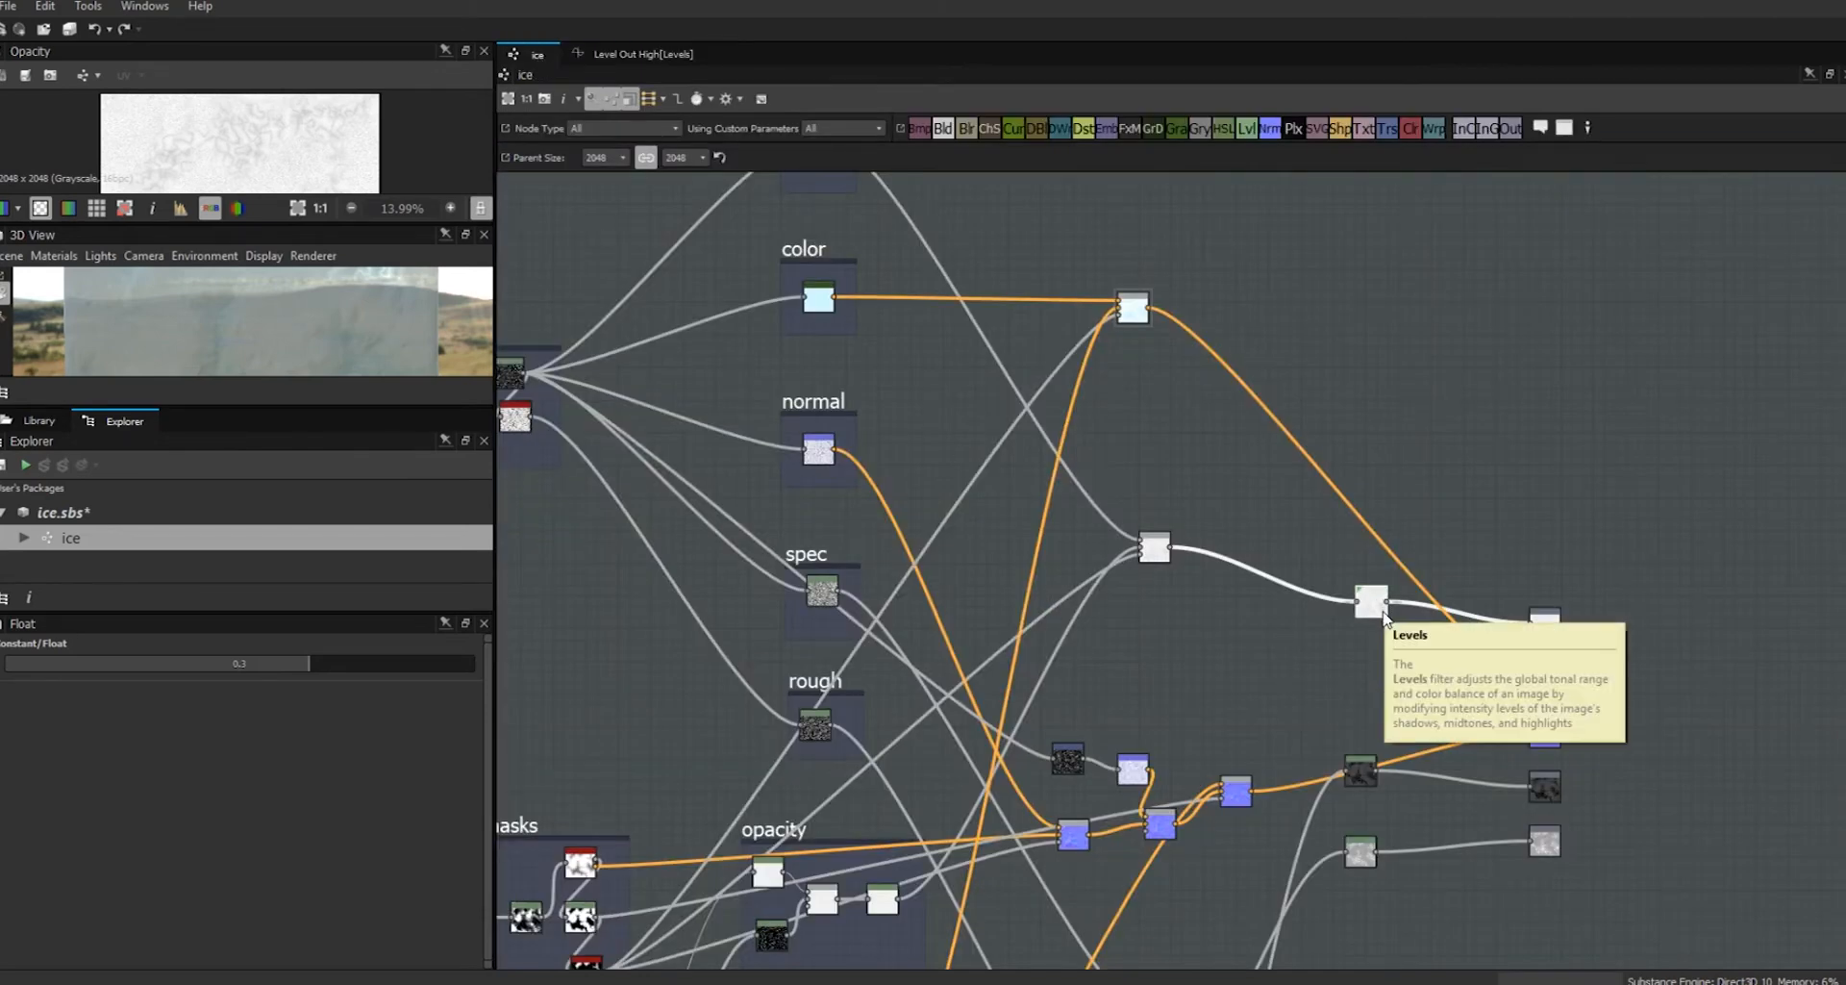
Enlarge the 3D view and check the ice cube's transparency up close.
right_click_drag(1280, 671, 1250, 642, "alt")
middle_click_drag(1243, 618, 1506, 479)
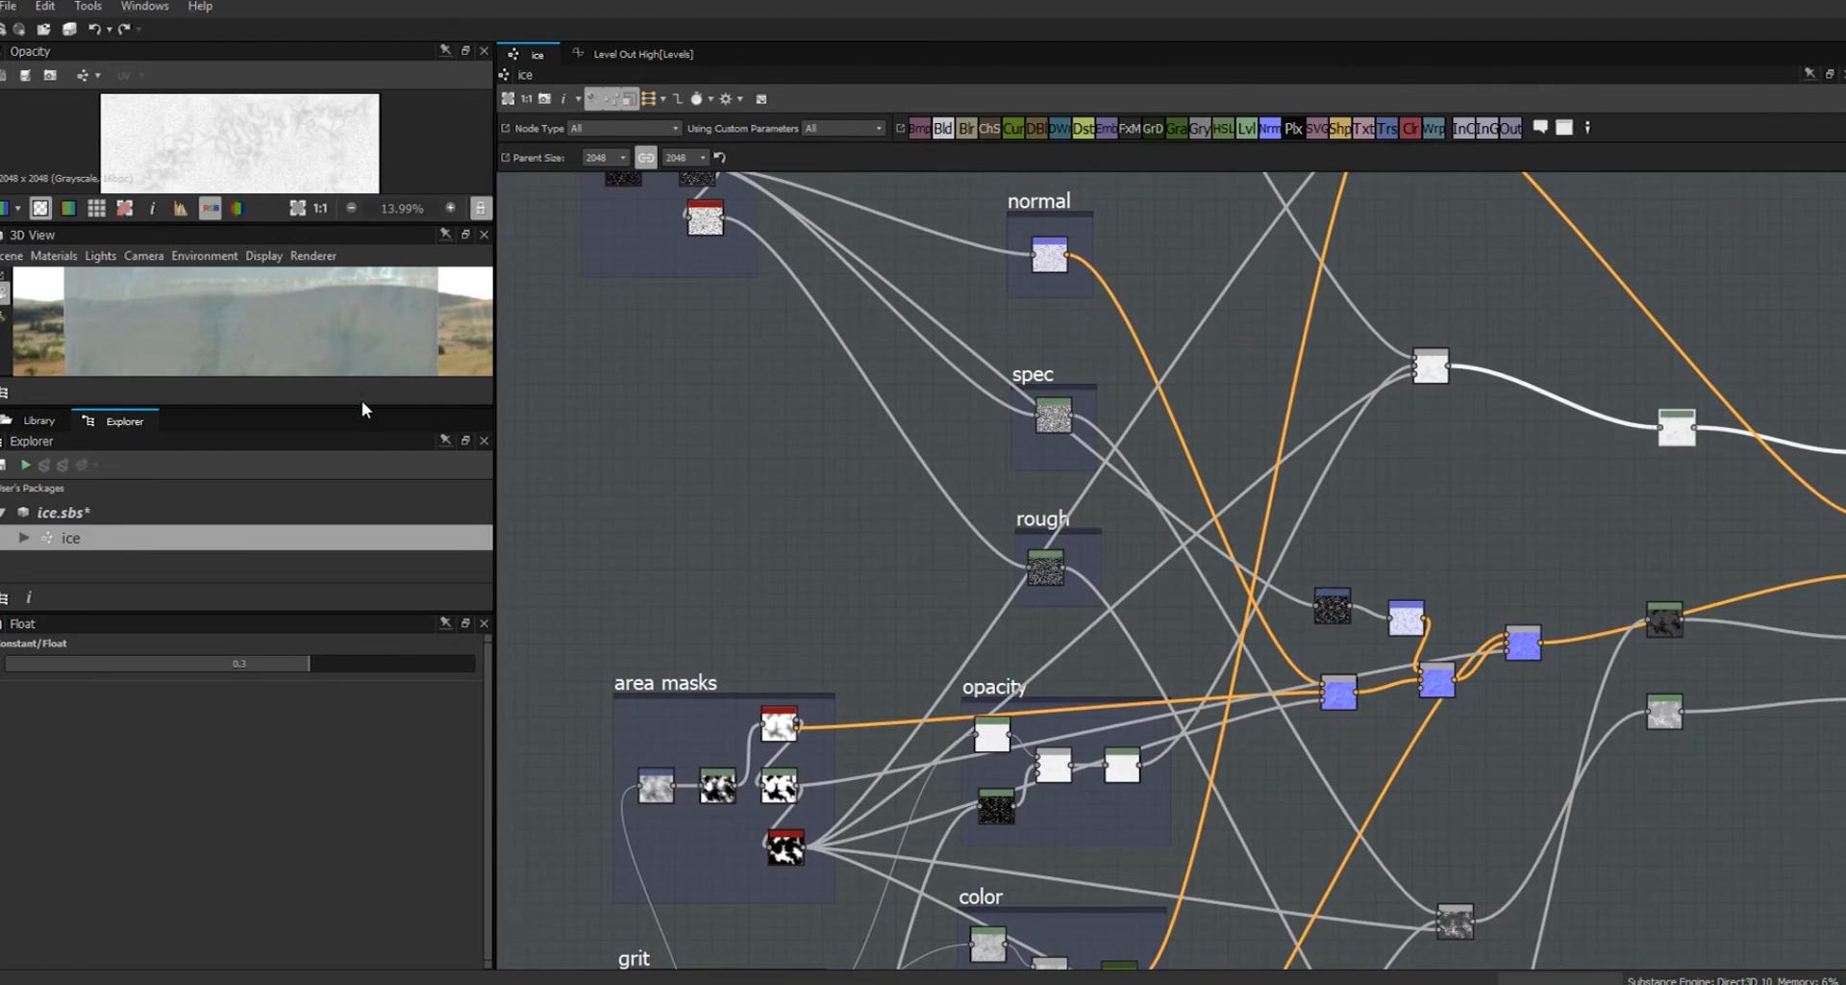
left_click_drag(364, 409, 360, 609)
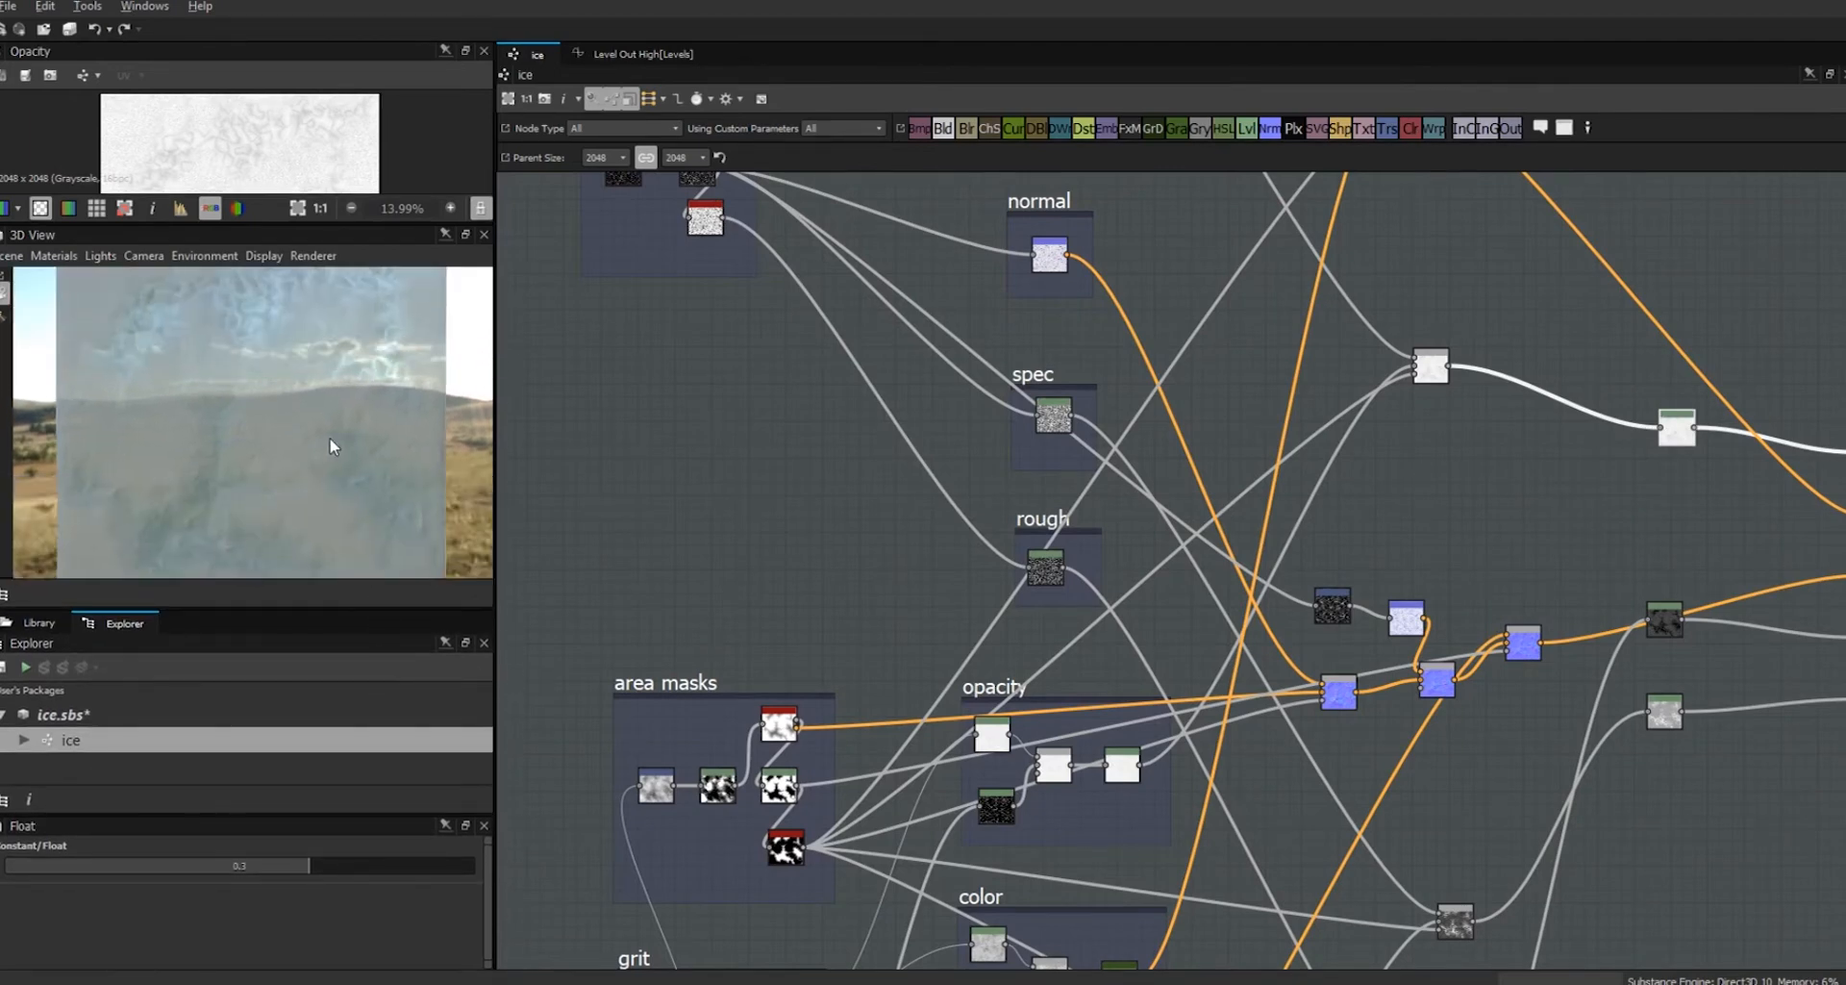
right_click_drag(330, 440, 285, 289)
left_click_drag(308, 430, 375, 414)
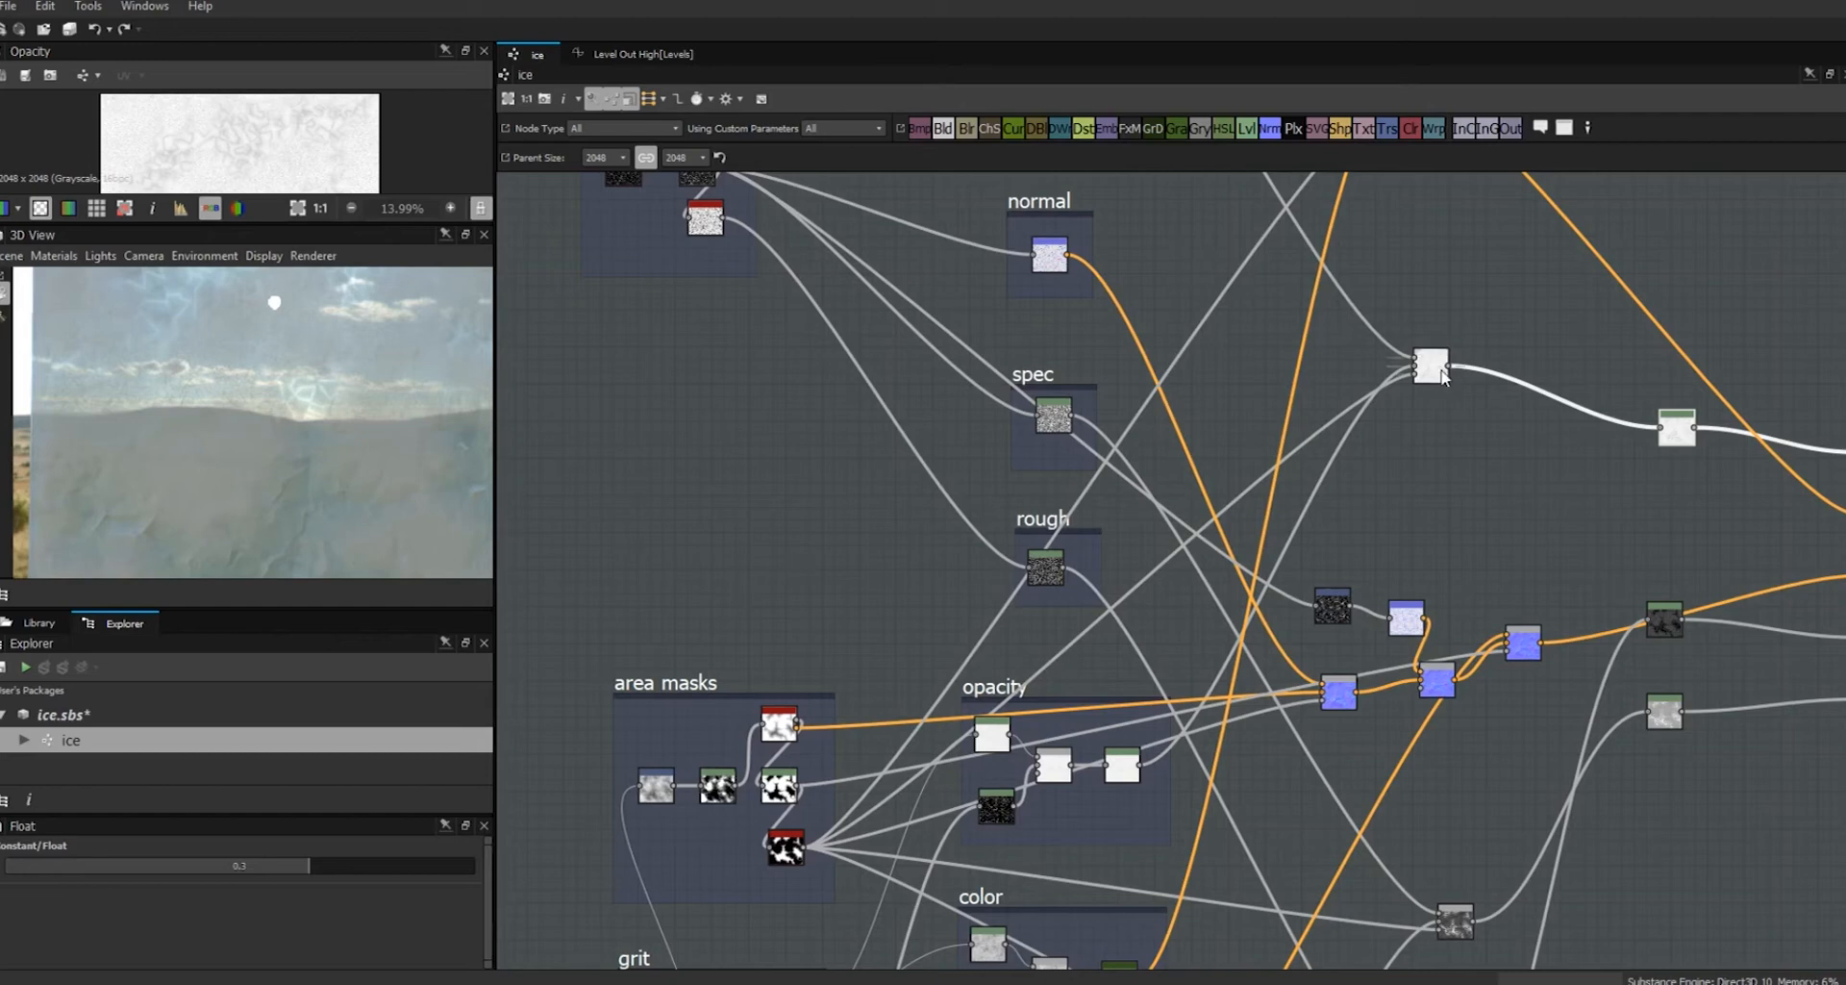
Preview the opacity Blend in an enlarged 2D view and insert a Levels node between the crackles opacity node and that Blend.
left_click(1431, 366)
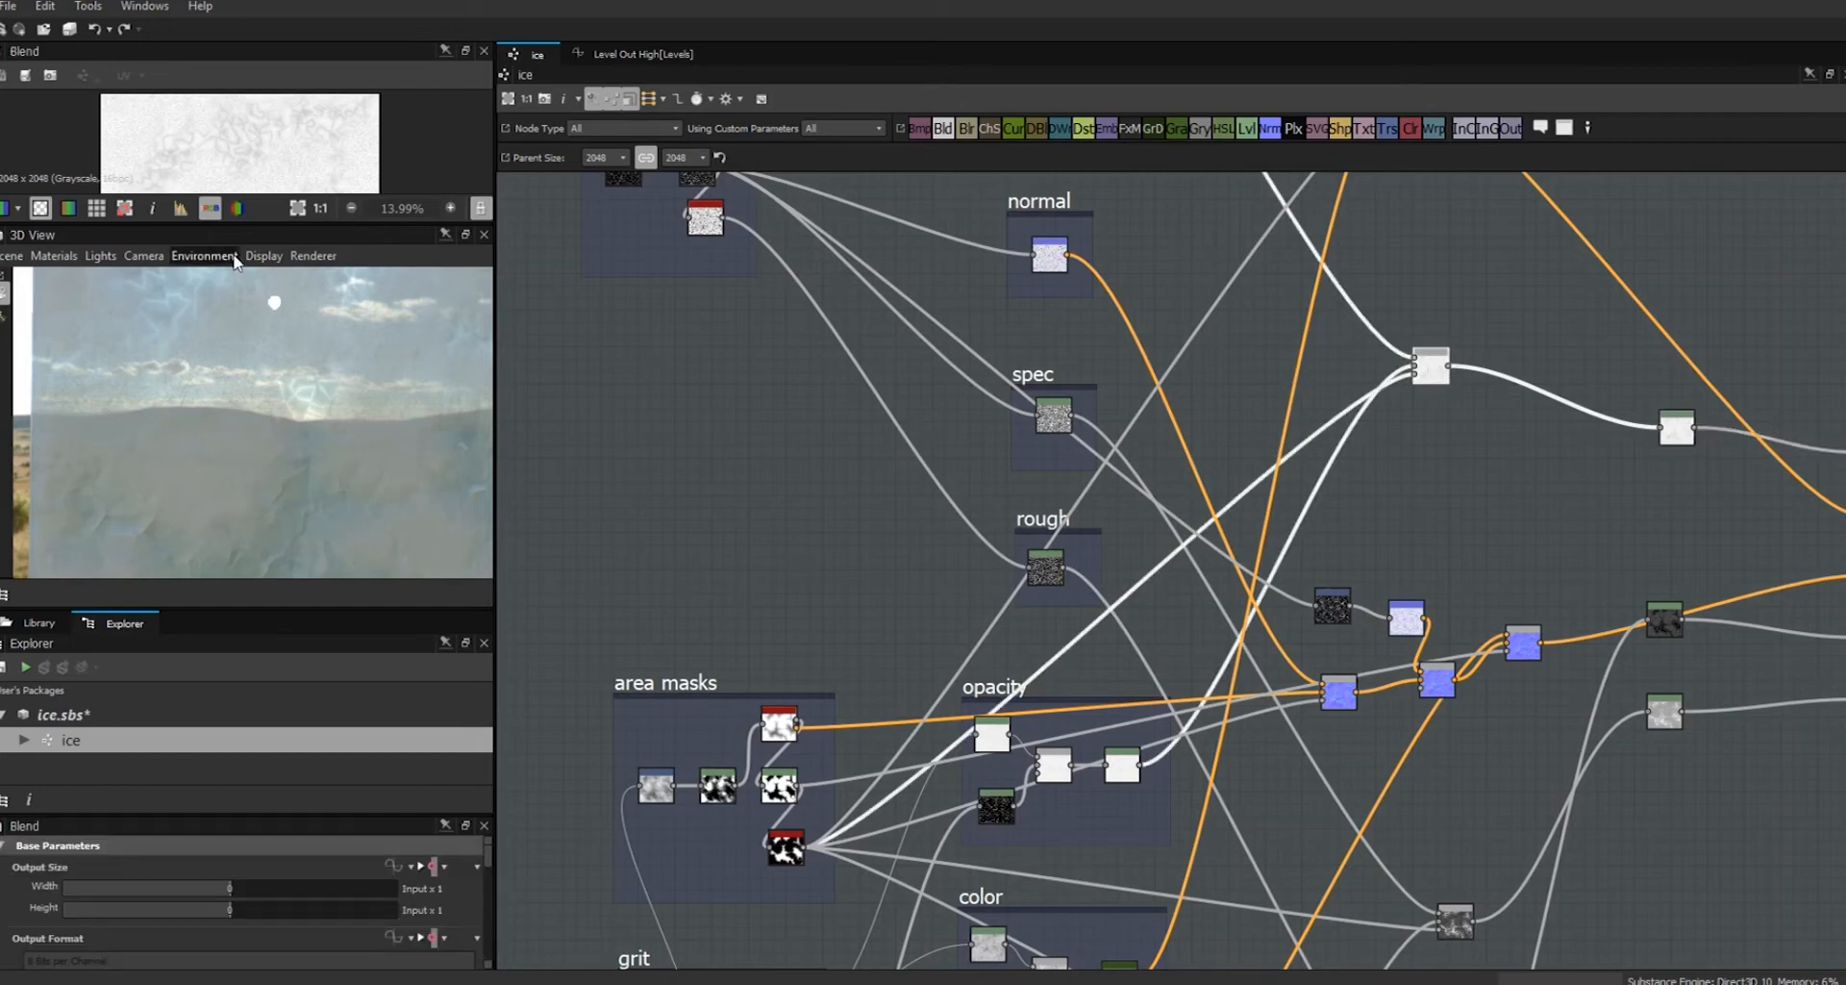
left_click_drag(270, 228, 265, 297)
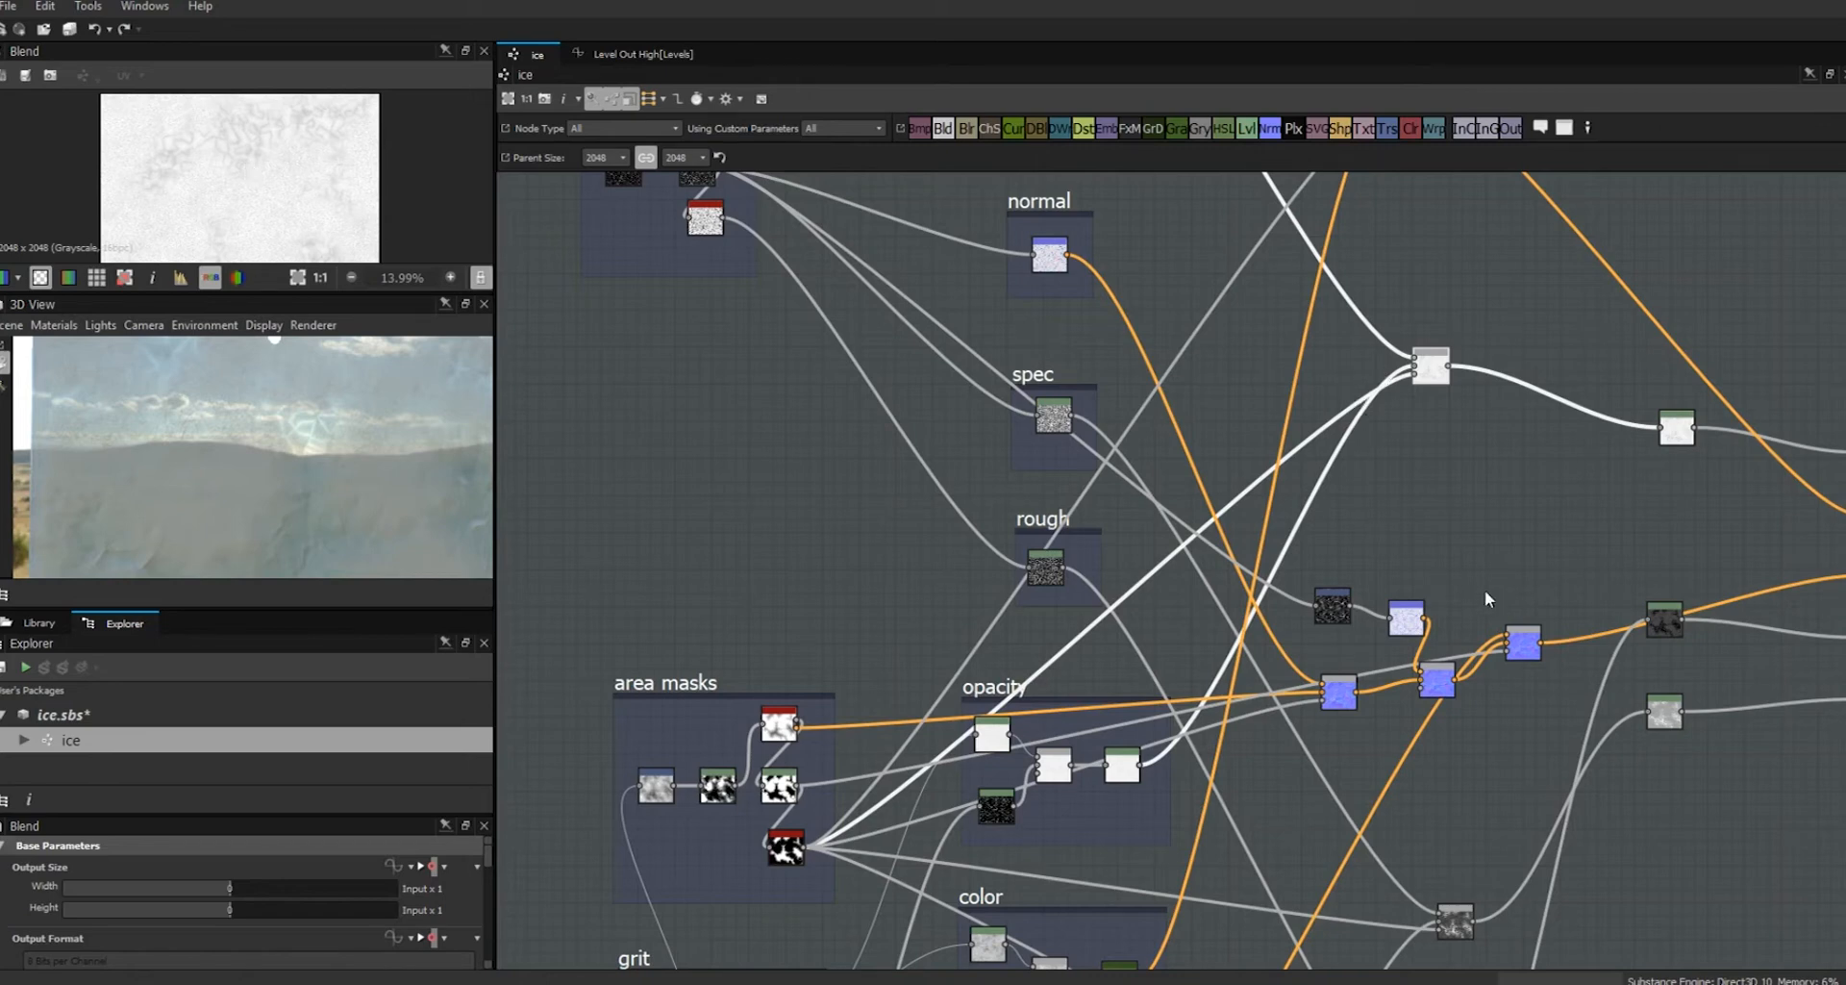
middle_click_drag(1448, 518, 1521, 815)
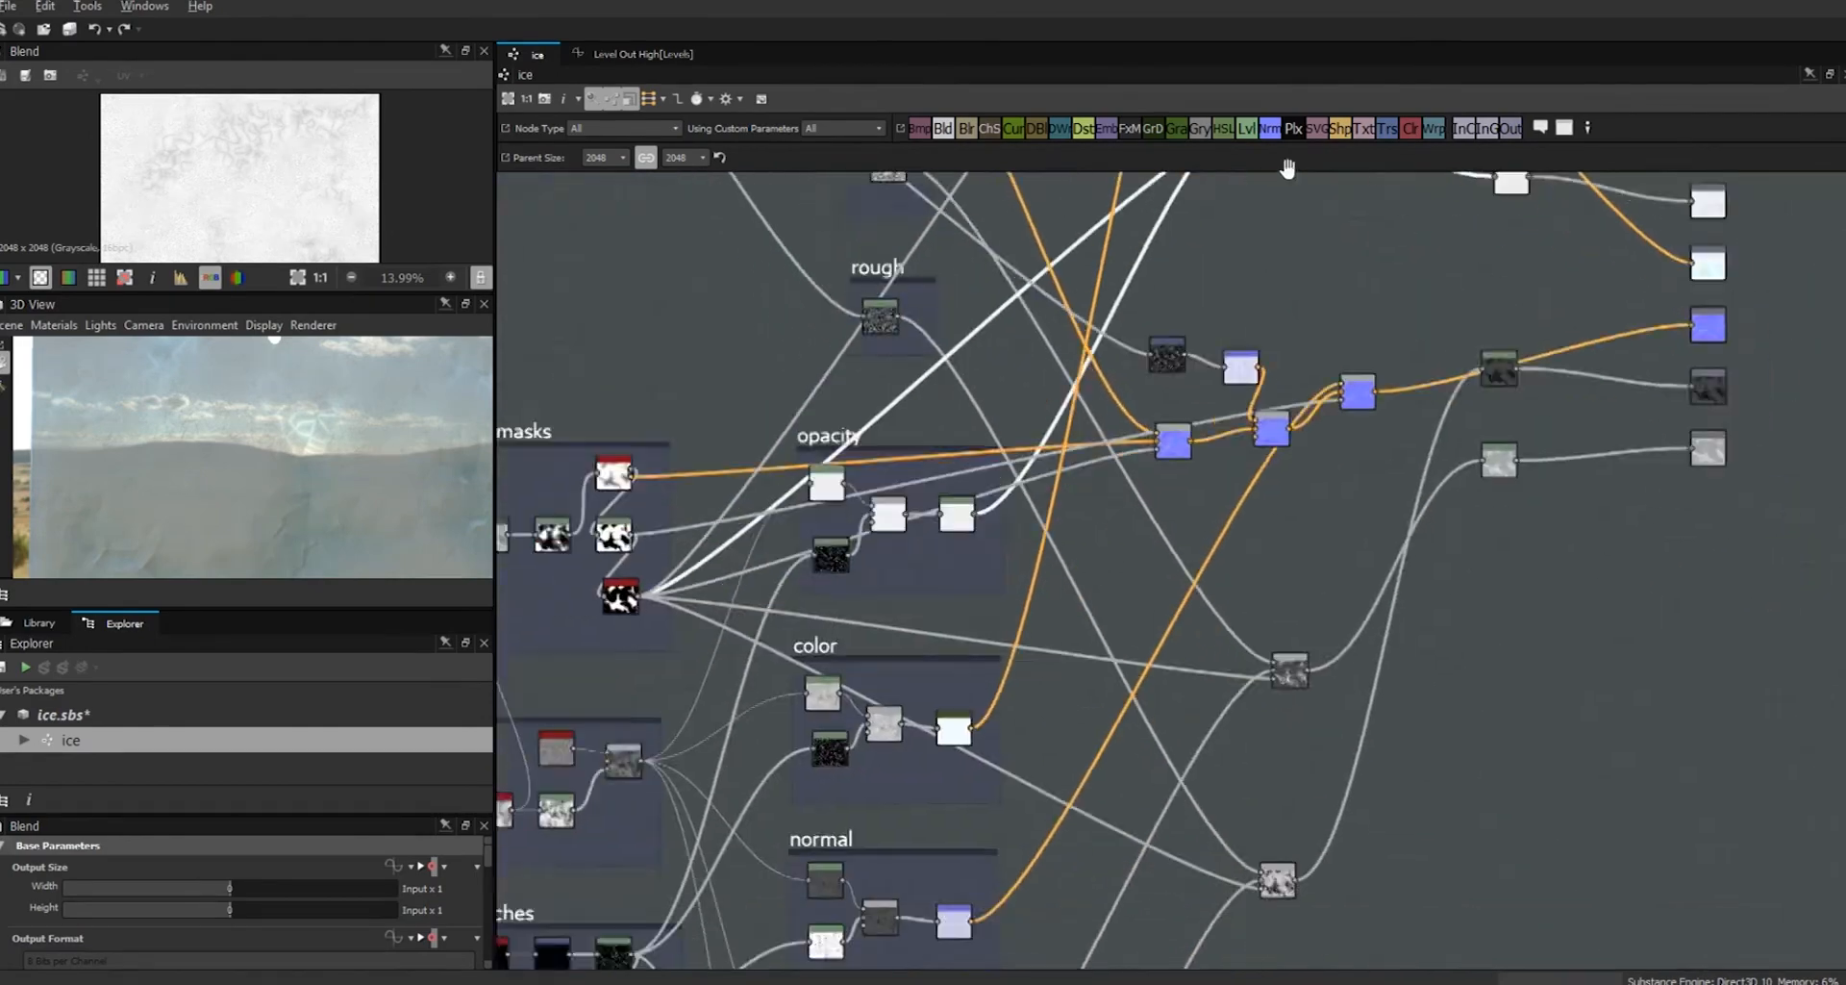
middle_click_drag(810, 707, 811, 524)
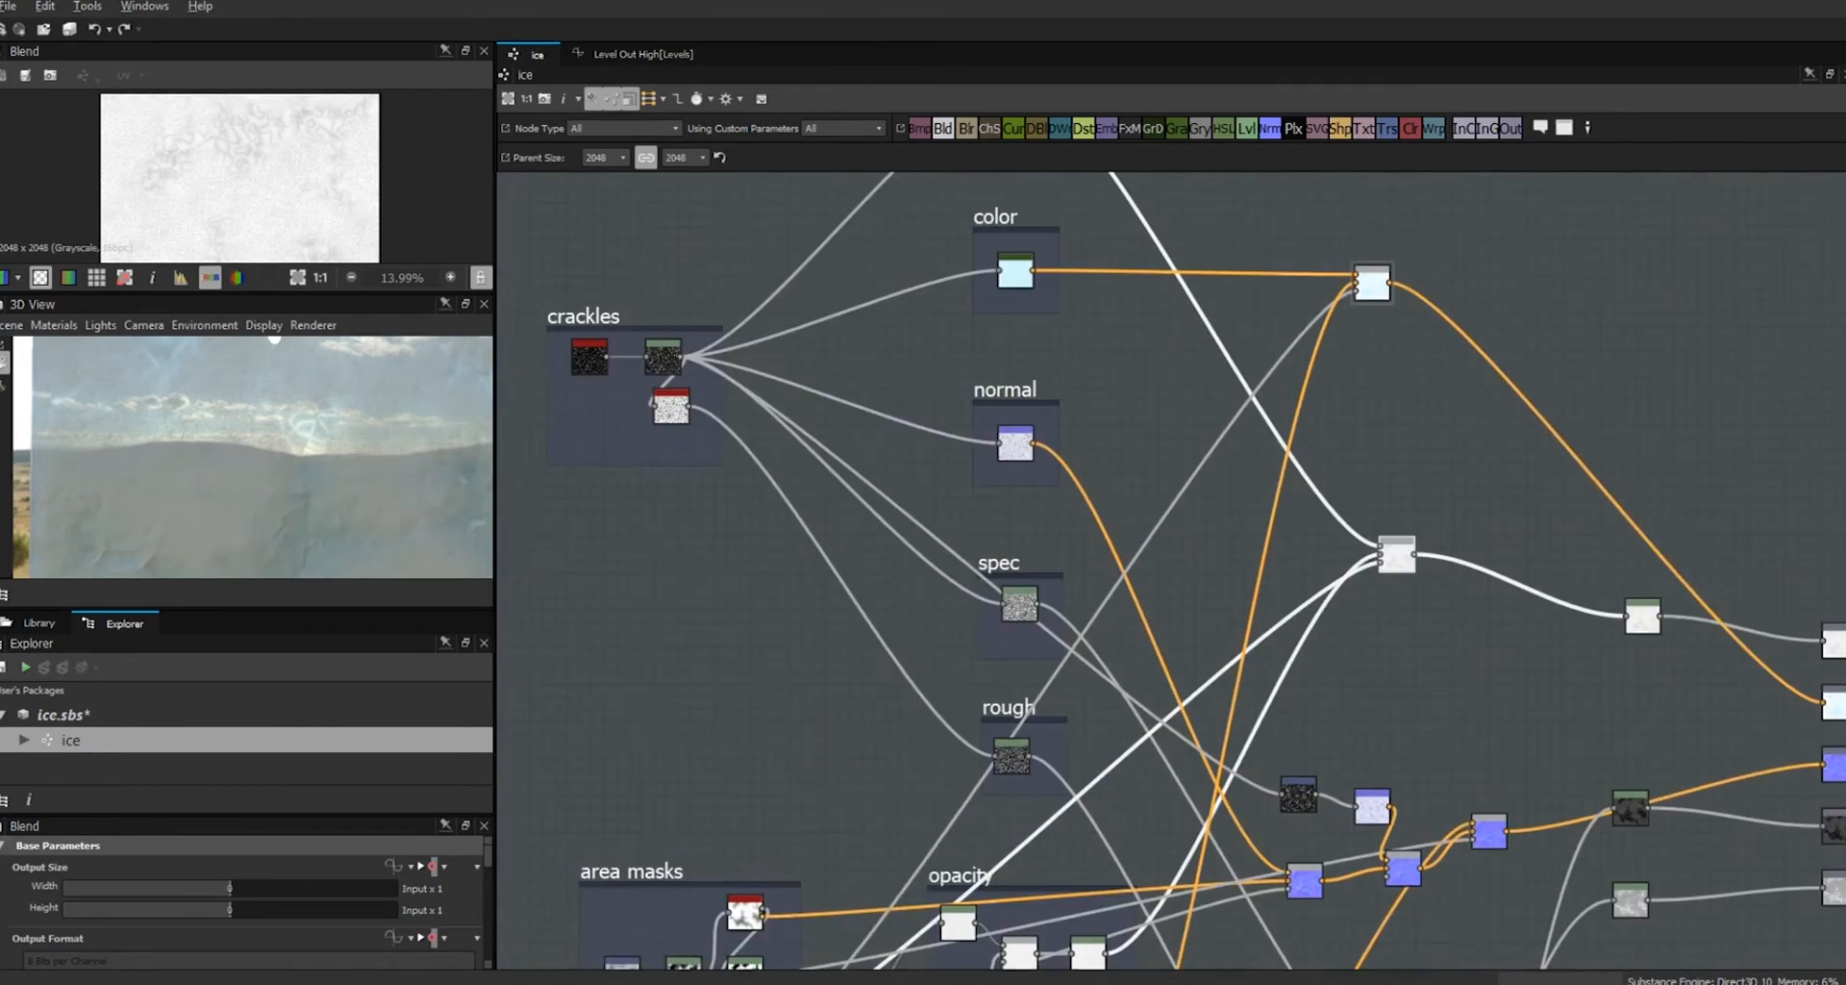
middle_click_drag(1265, 658, 1306, 892)
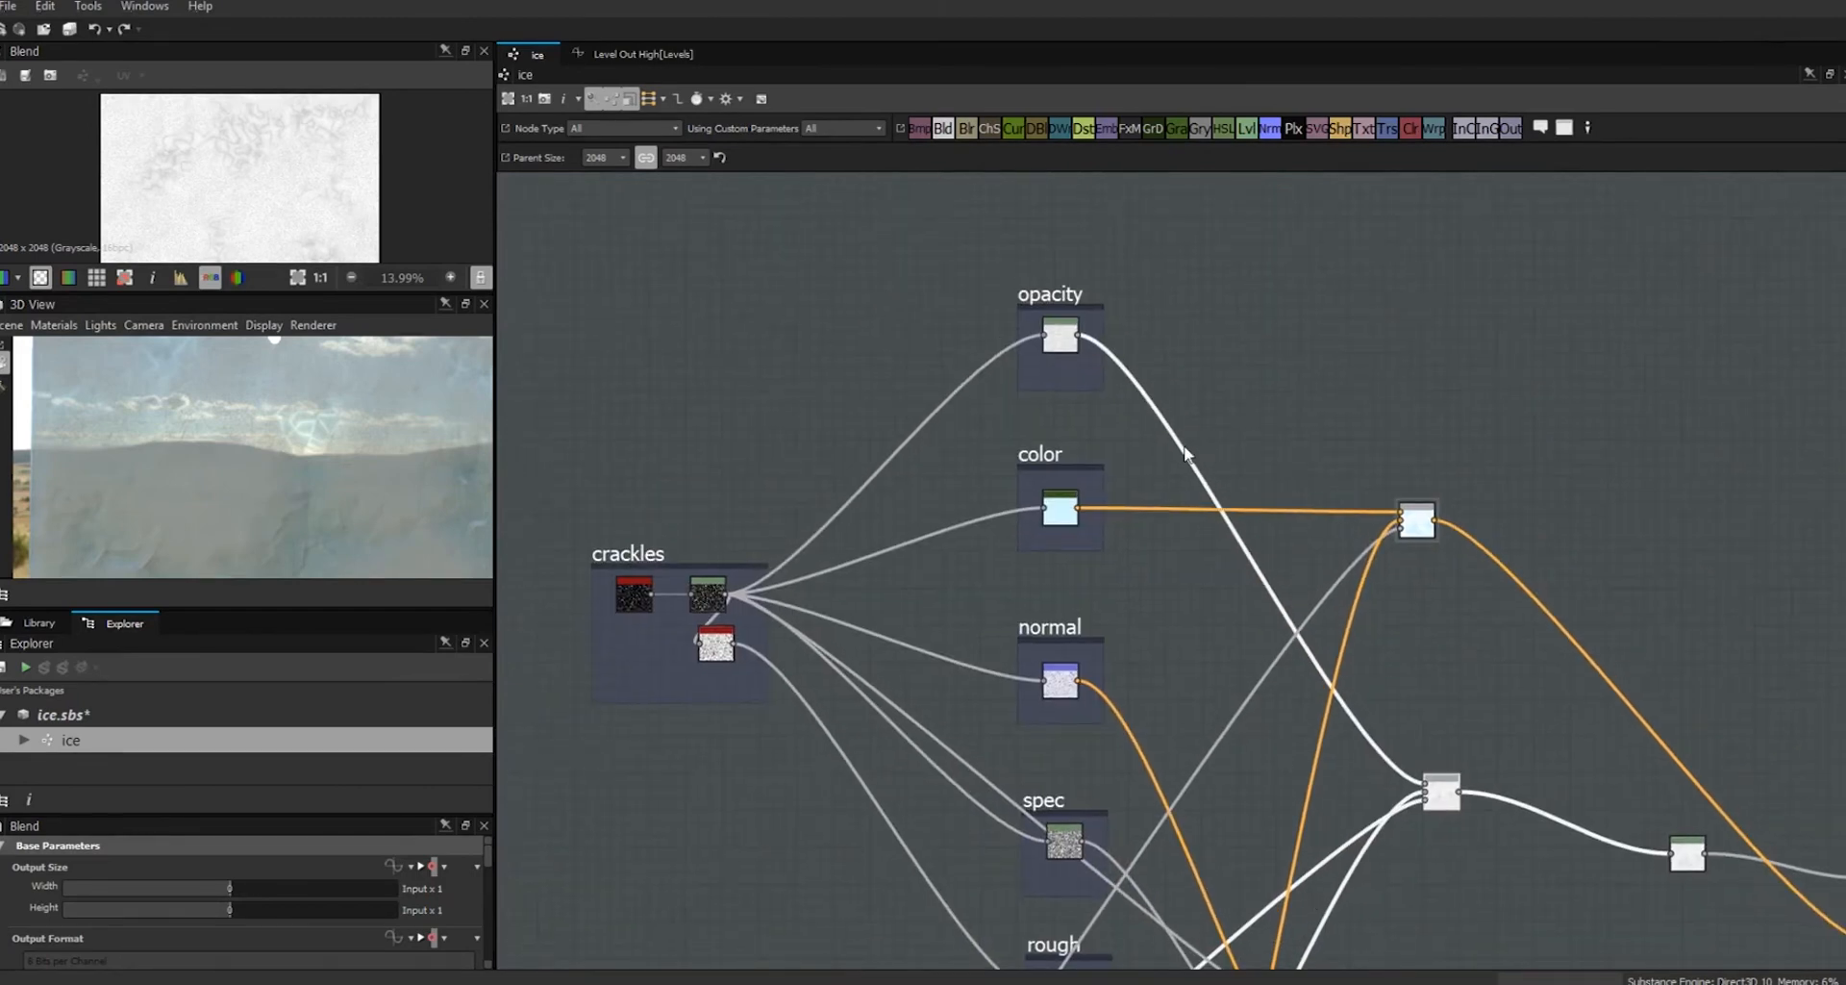
left_click(1185, 449)
left_click(1190, 457)
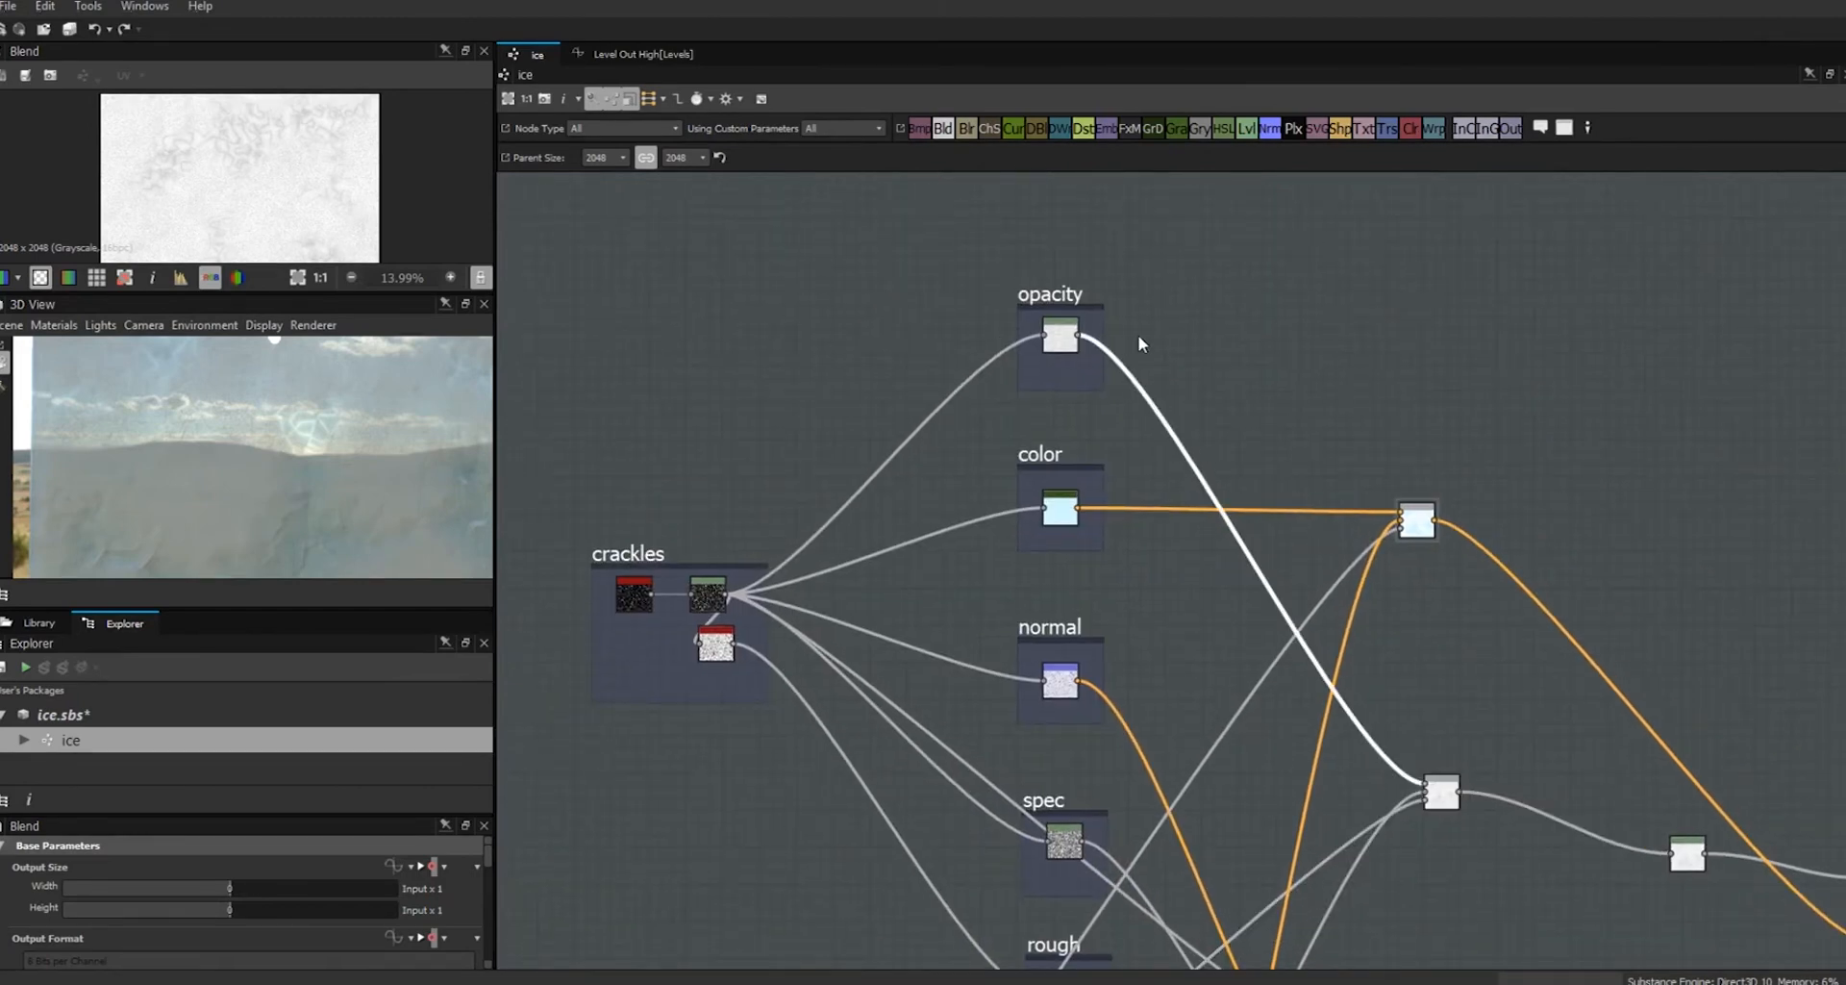
left_click(1248, 129)
left_click_drag(1250, 566, 1269, 550)
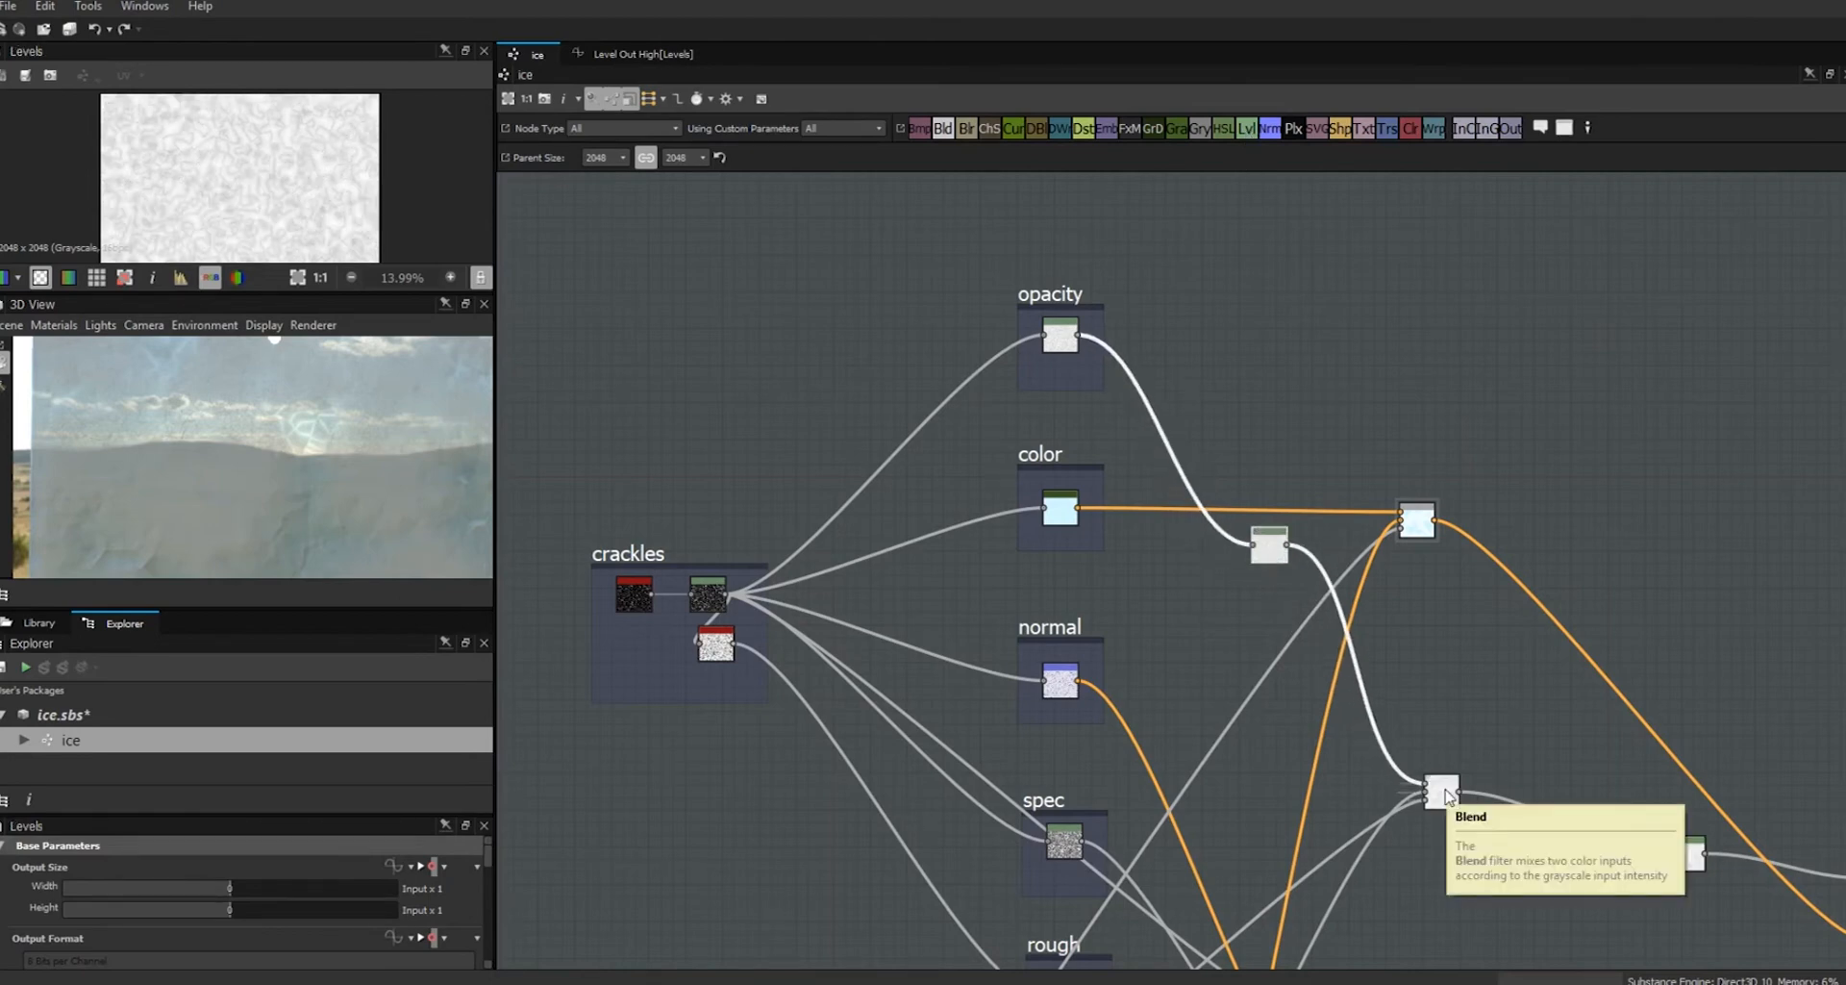
Lower the new crackles opacity Levels' output white point to about four fifths of its range while previewing the opacity Blend.
left_click(1447, 795)
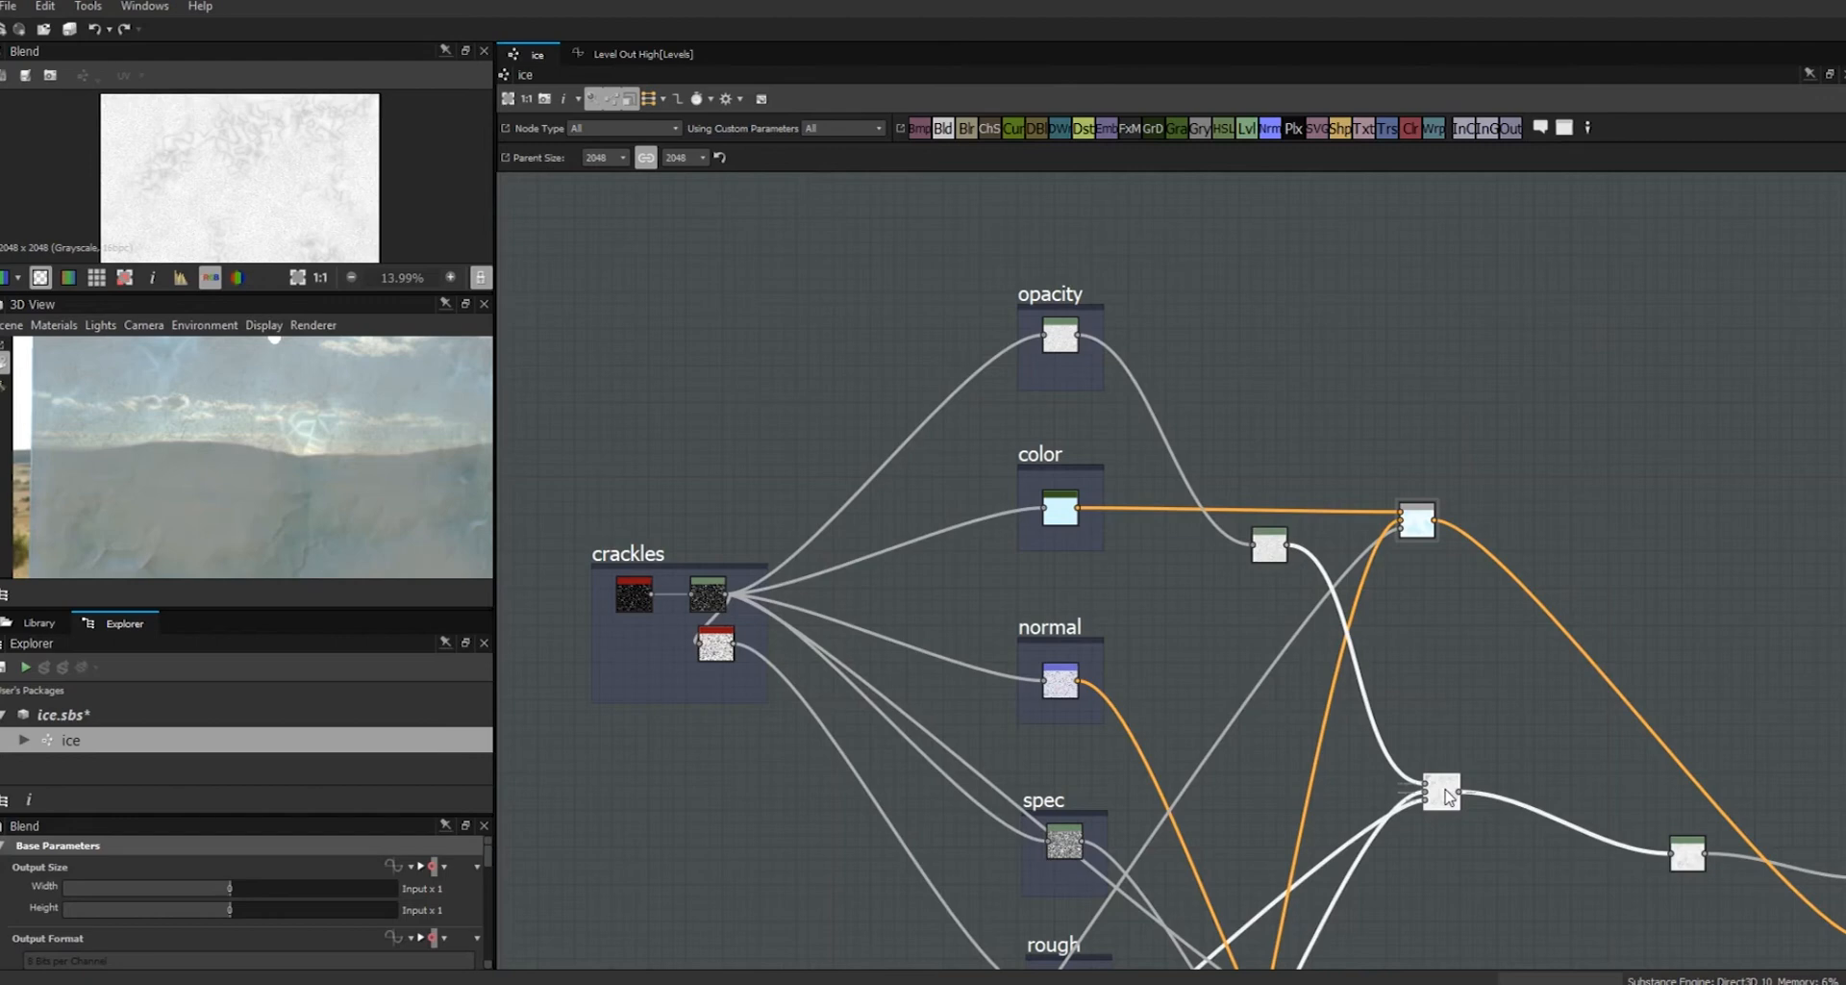
left_click(1269, 546)
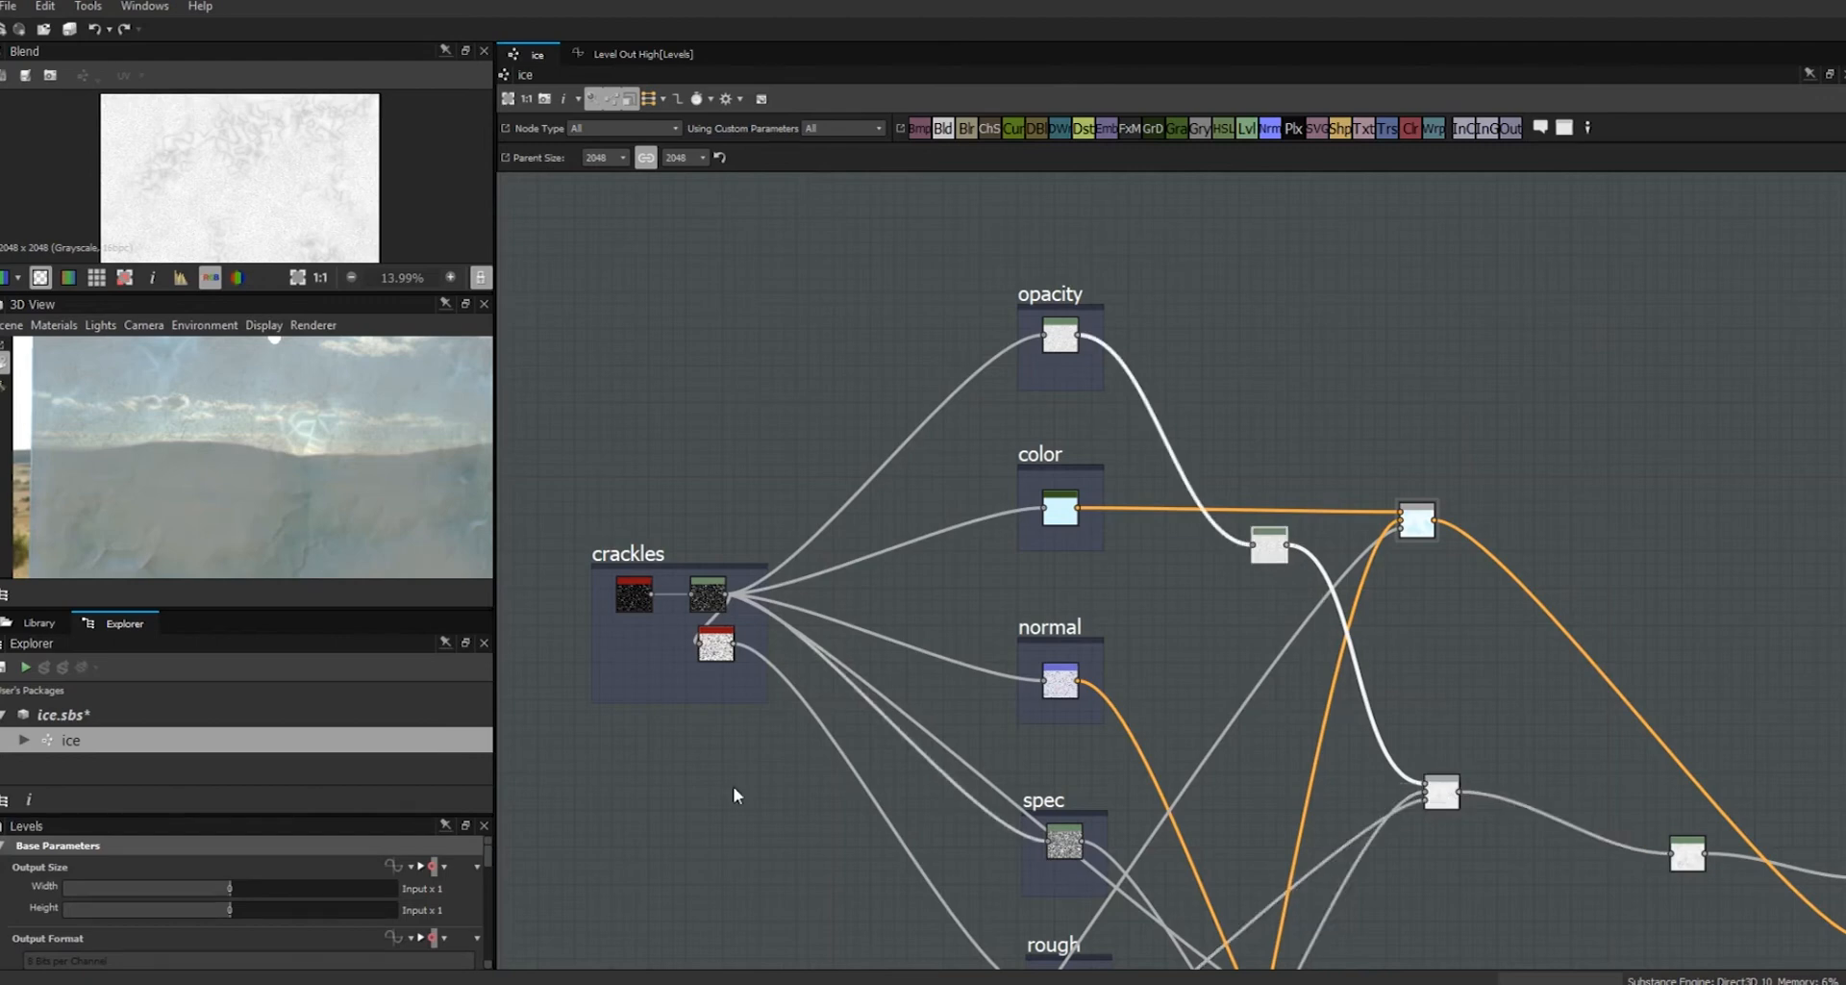
left_click_drag(367, 803, 352, 670)
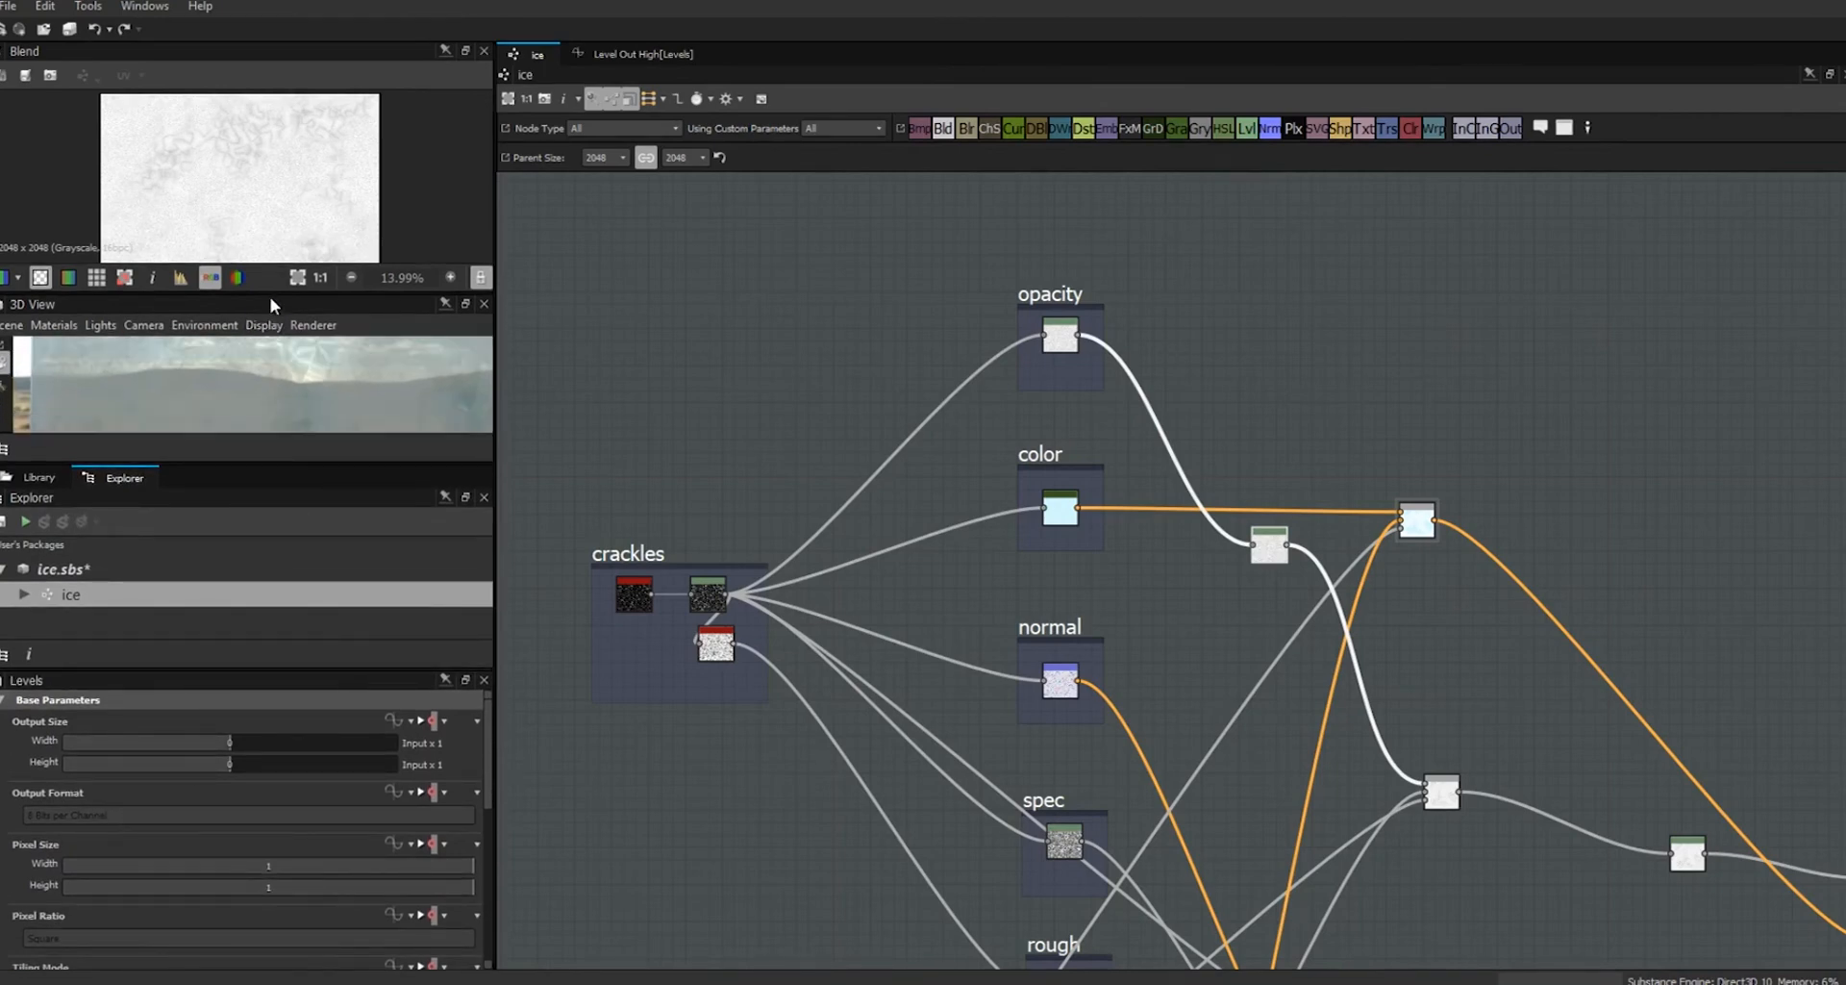
left_click_drag(270, 300, 270, 332)
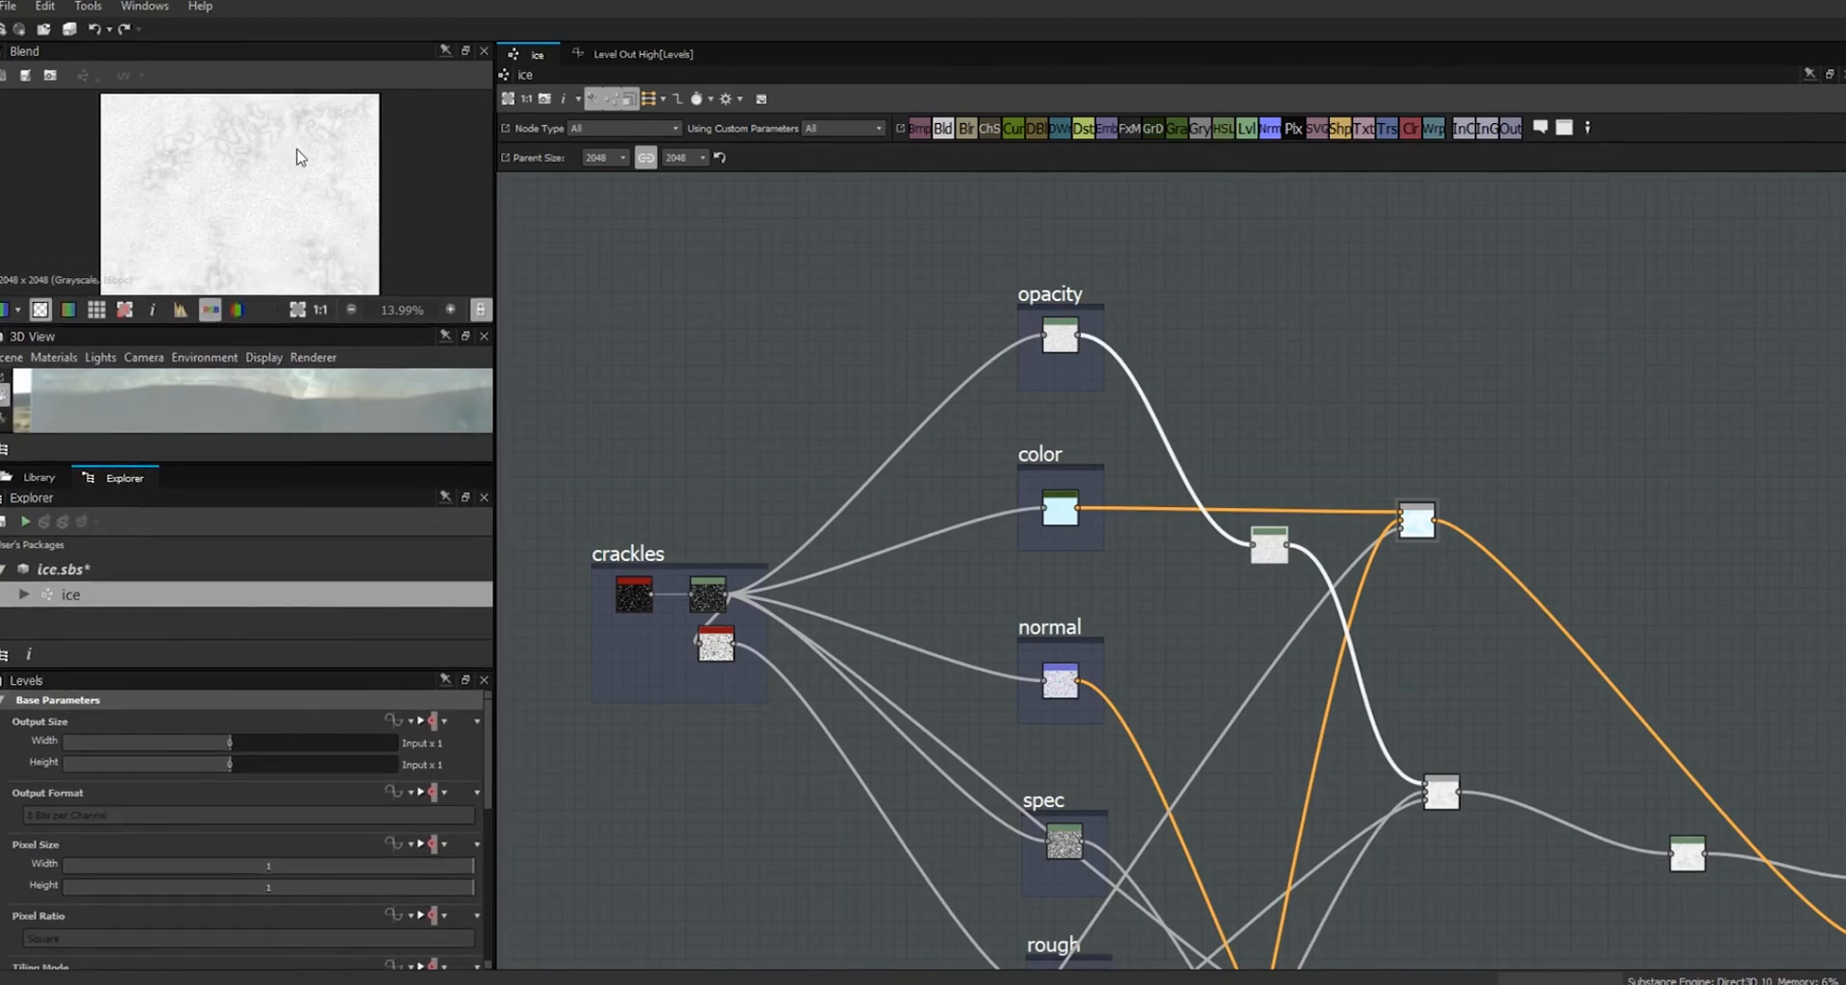
left_click_drag(491, 803, 391, 944)
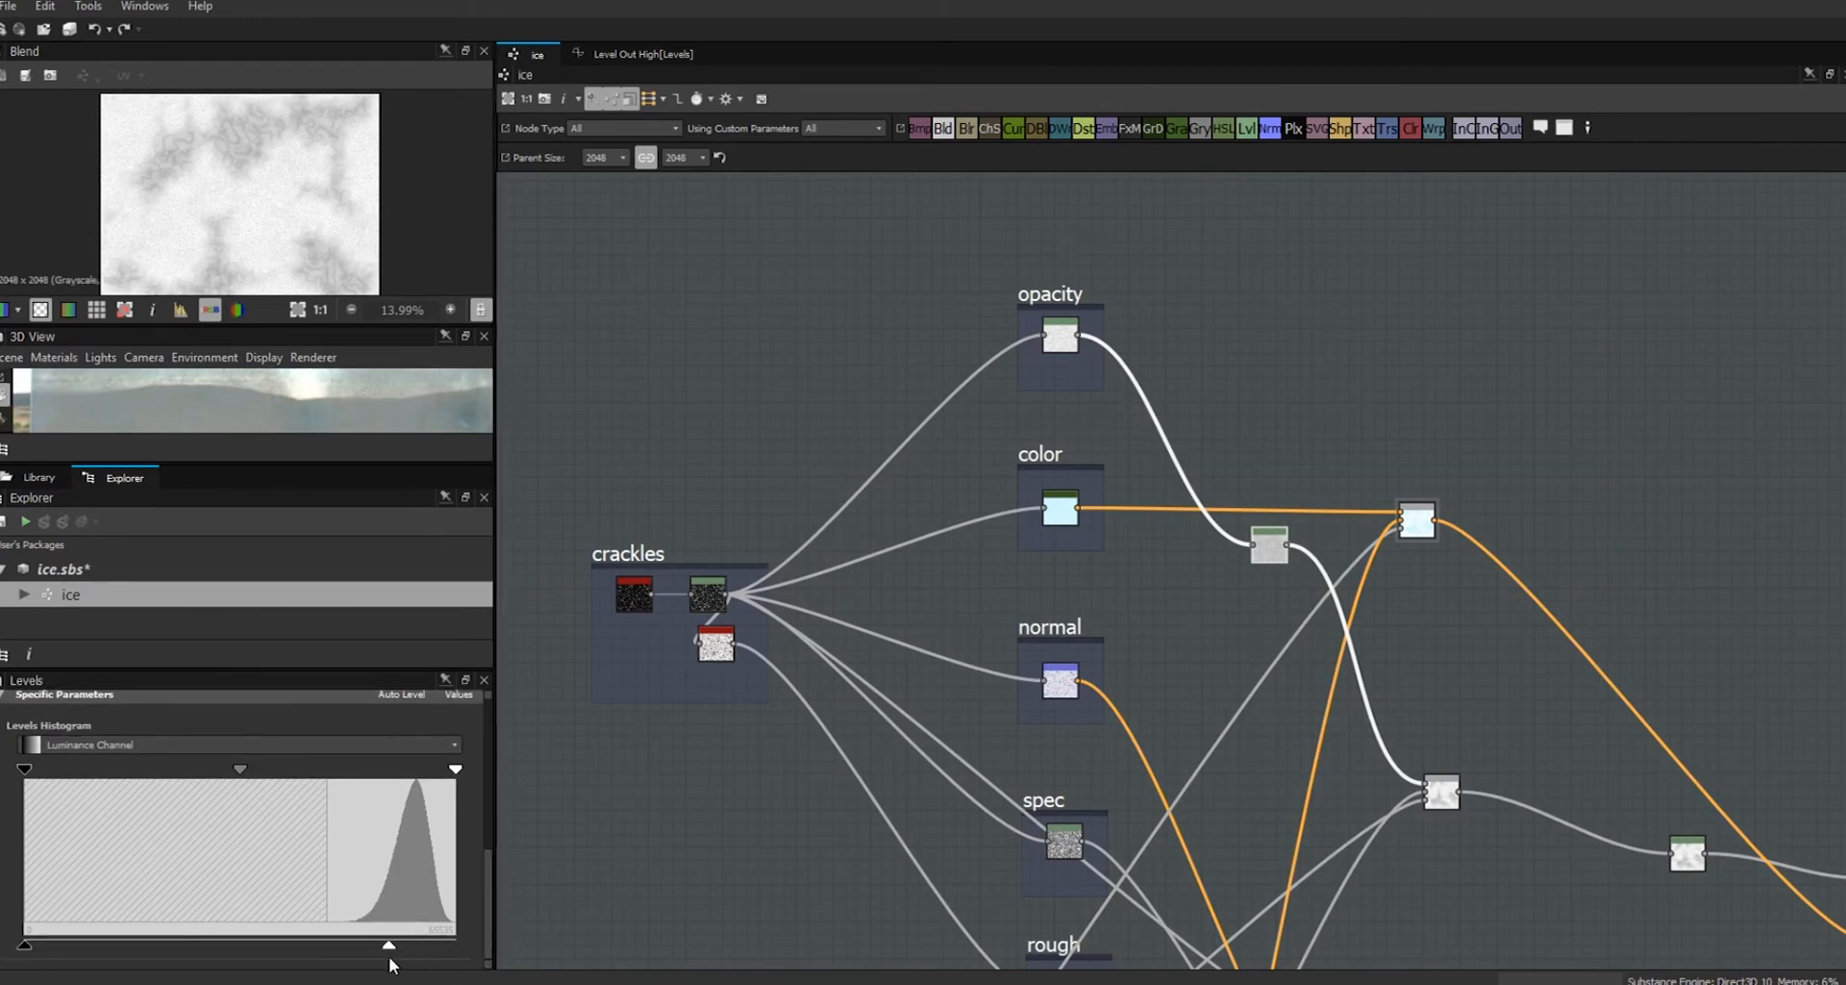
left_click_drag(386, 960, 381, 962)
Insert a Levels node on the link from the crackles spec node and place it just before the Blend it feeds.
middle_click_drag(1495, 871, 1420, 688)
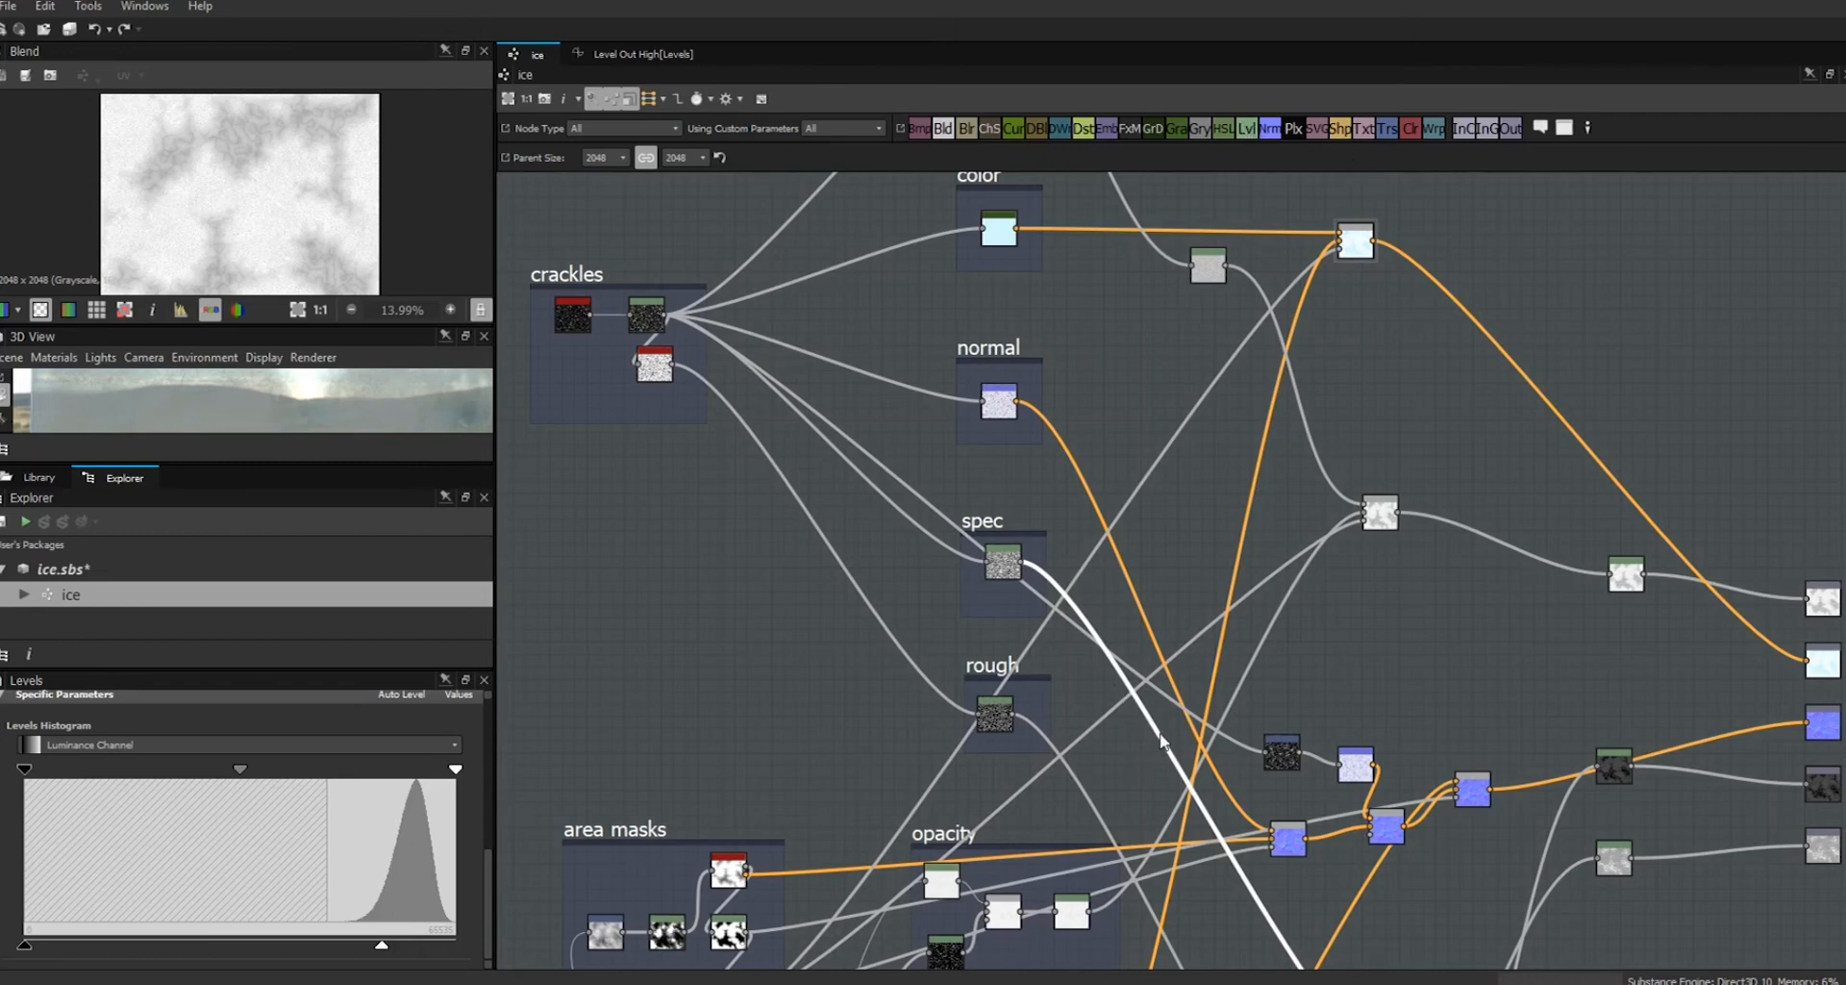
left_click(1247, 130)
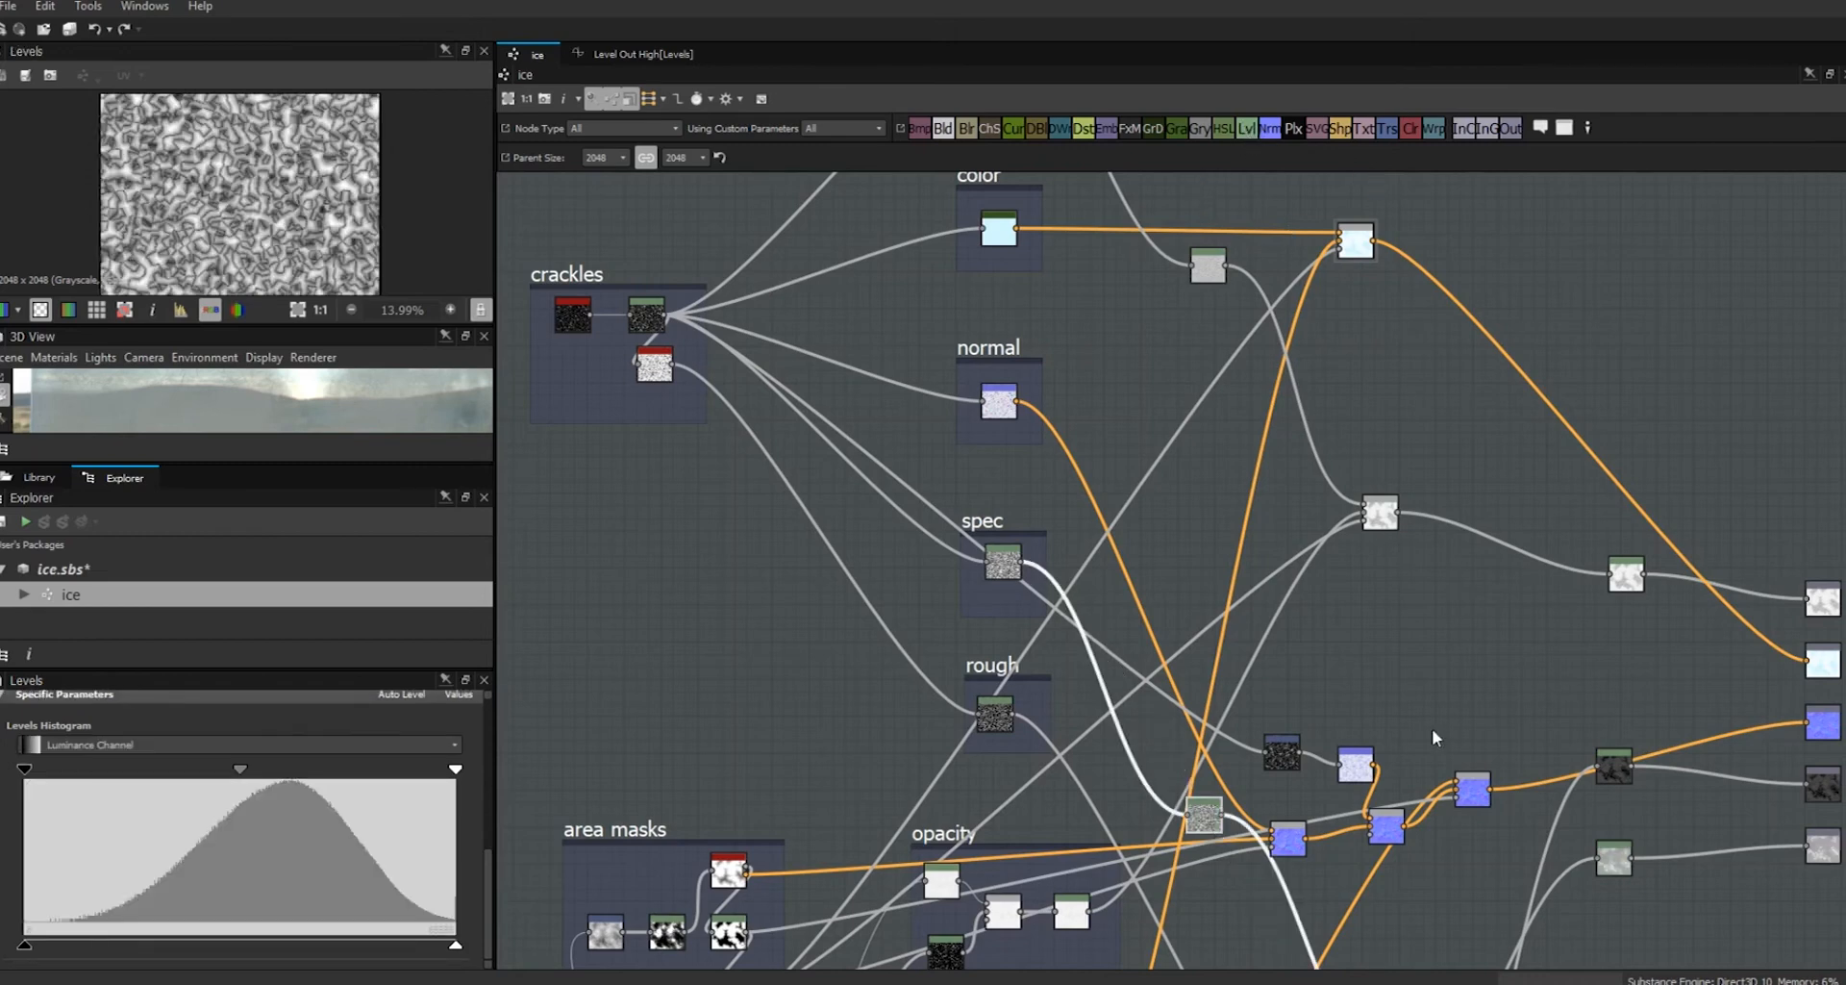
middle_click_drag(1306, 652, 941, 297)
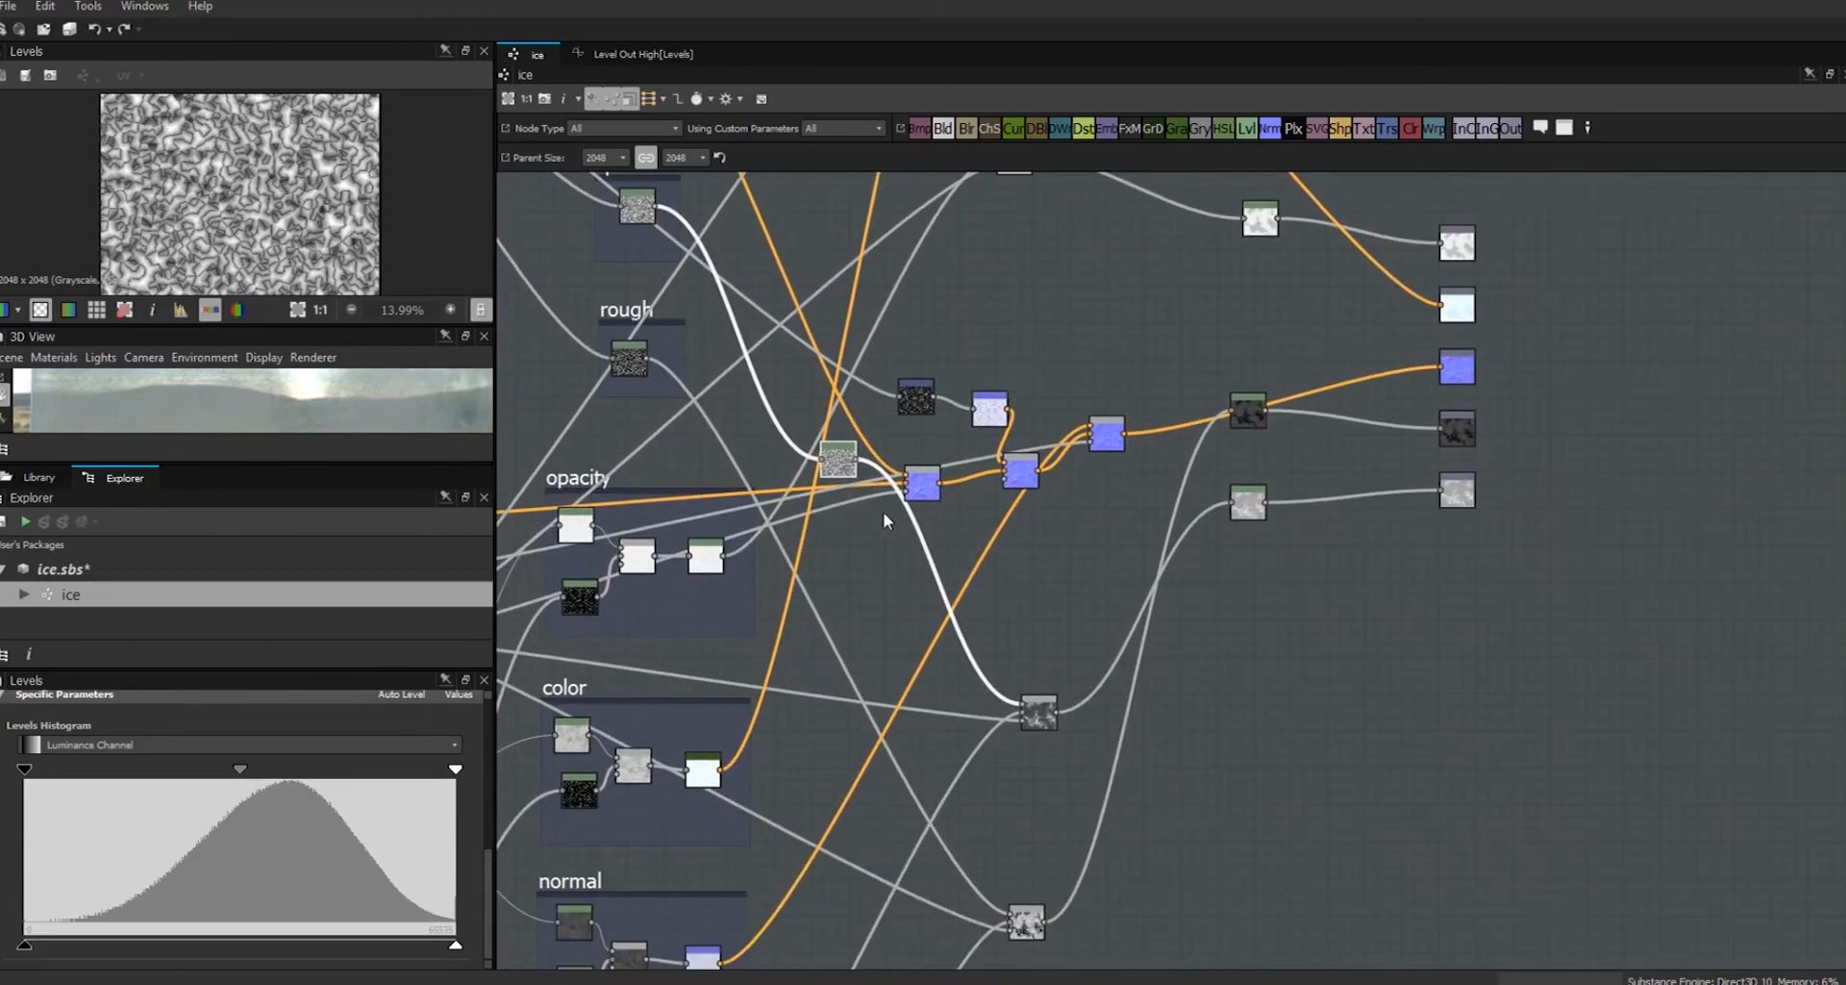
left_click_drag(839, 468, 967, 660)
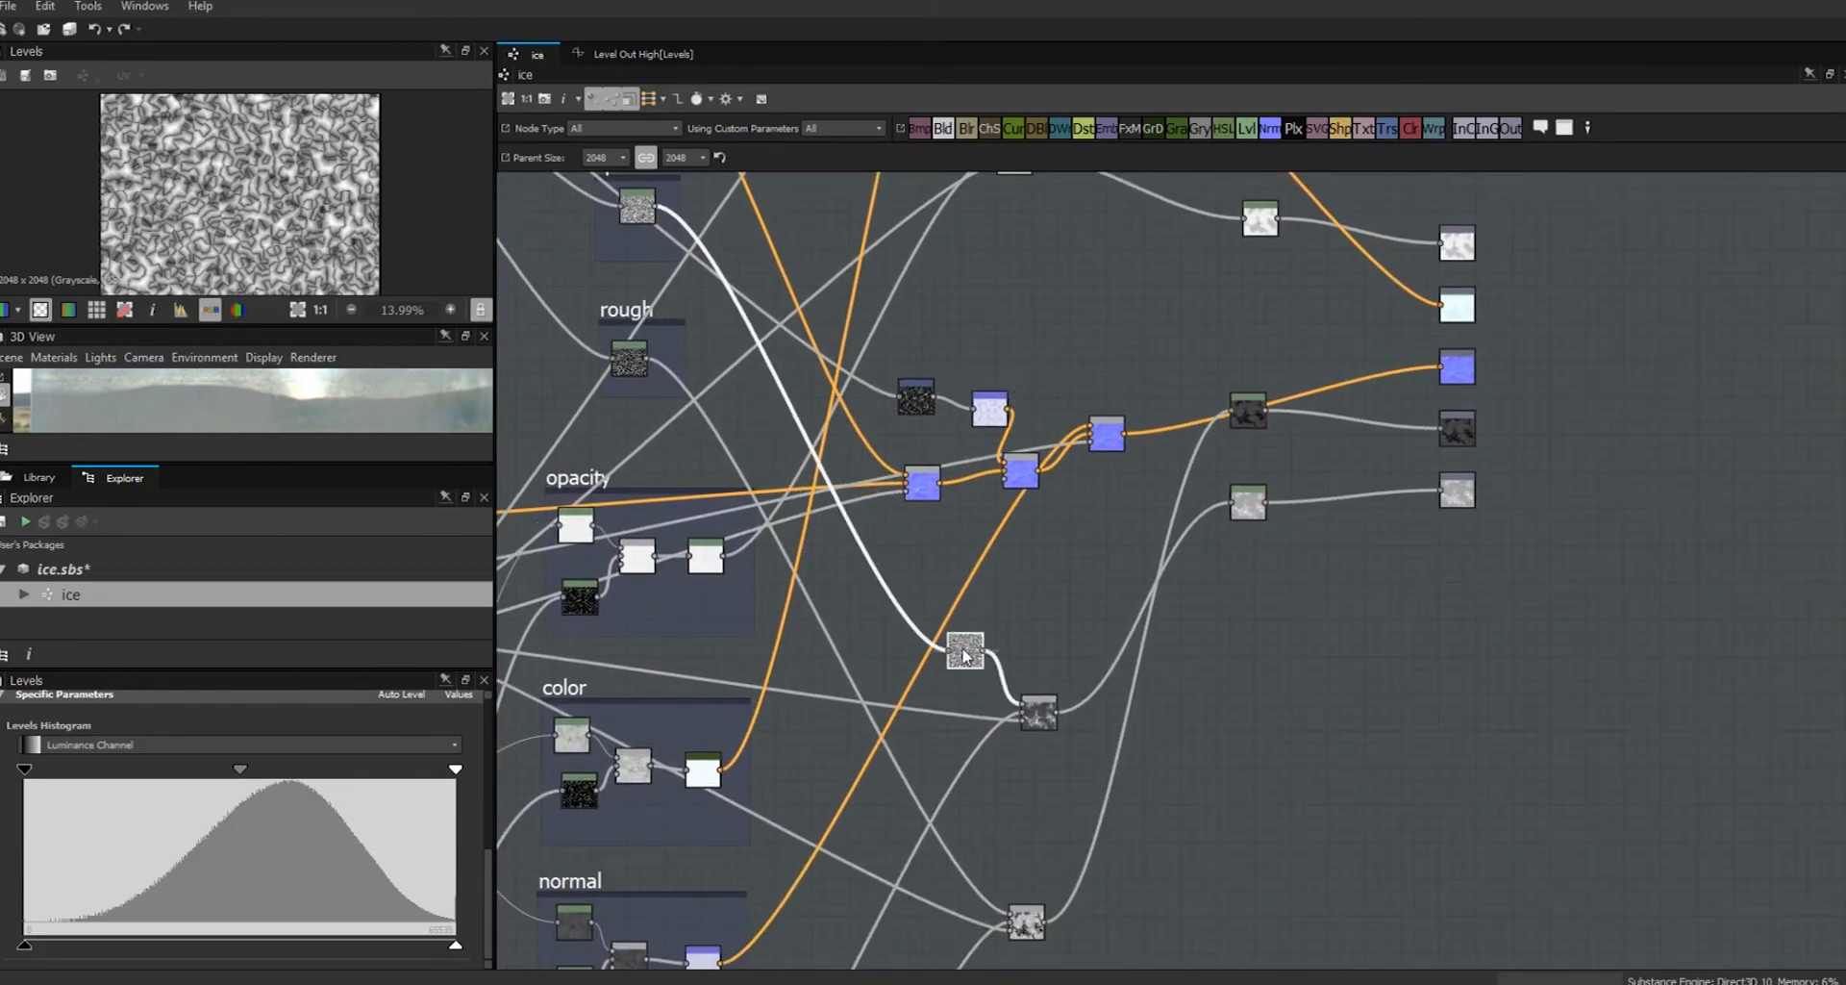
Preview the Blend after the crackles spec Levels and lower that Levels' output white point to about three quarters of its range.
left_click(1047, 723)
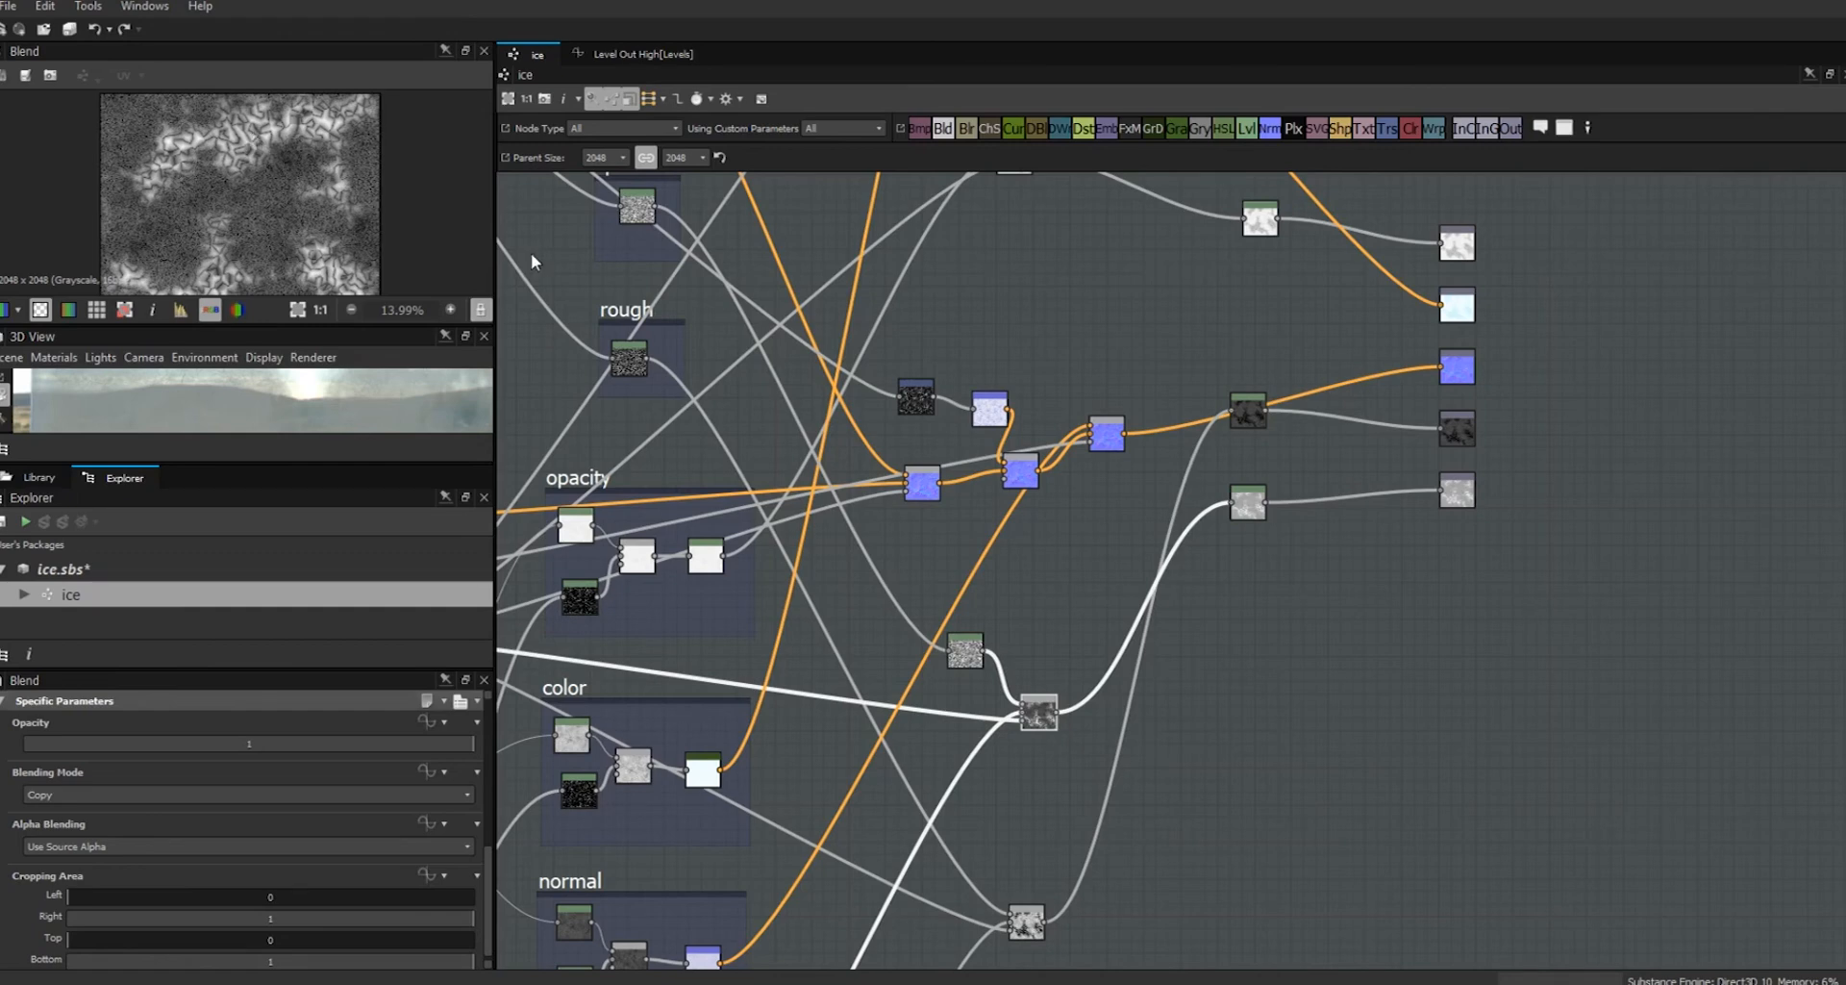
left_click(966, 644)
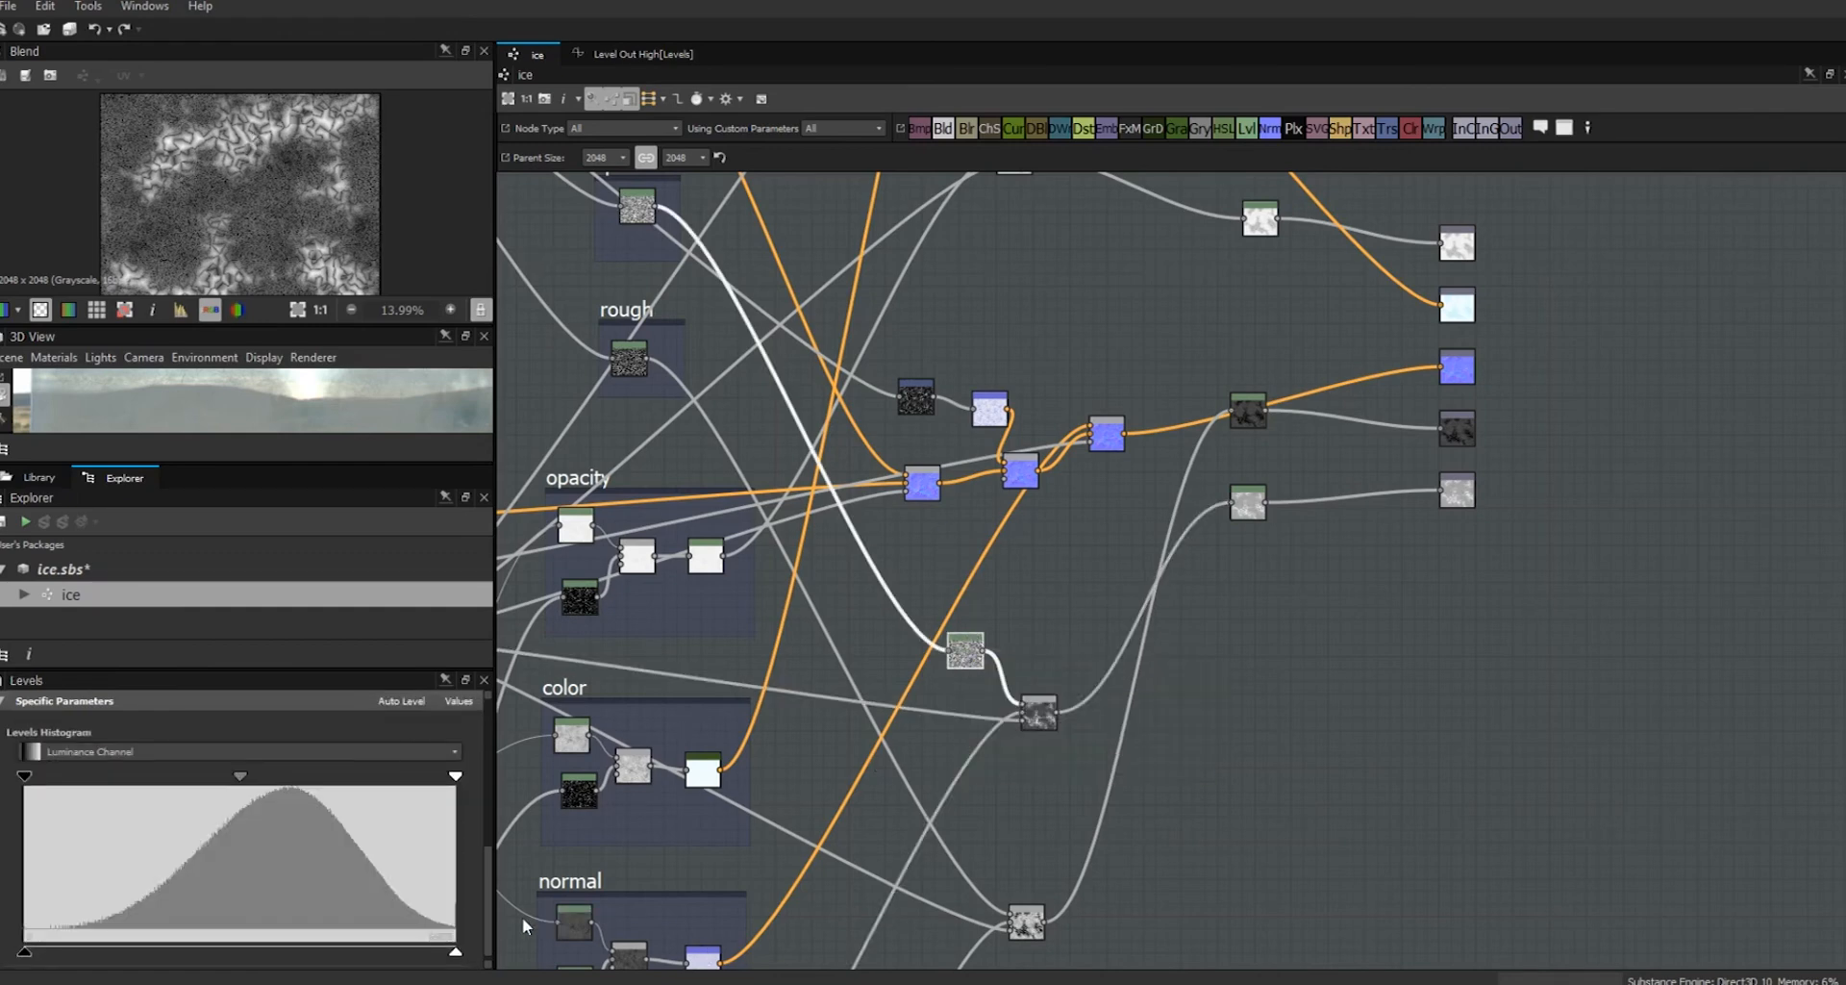
left_click_drag(456, 953, 343, 966)
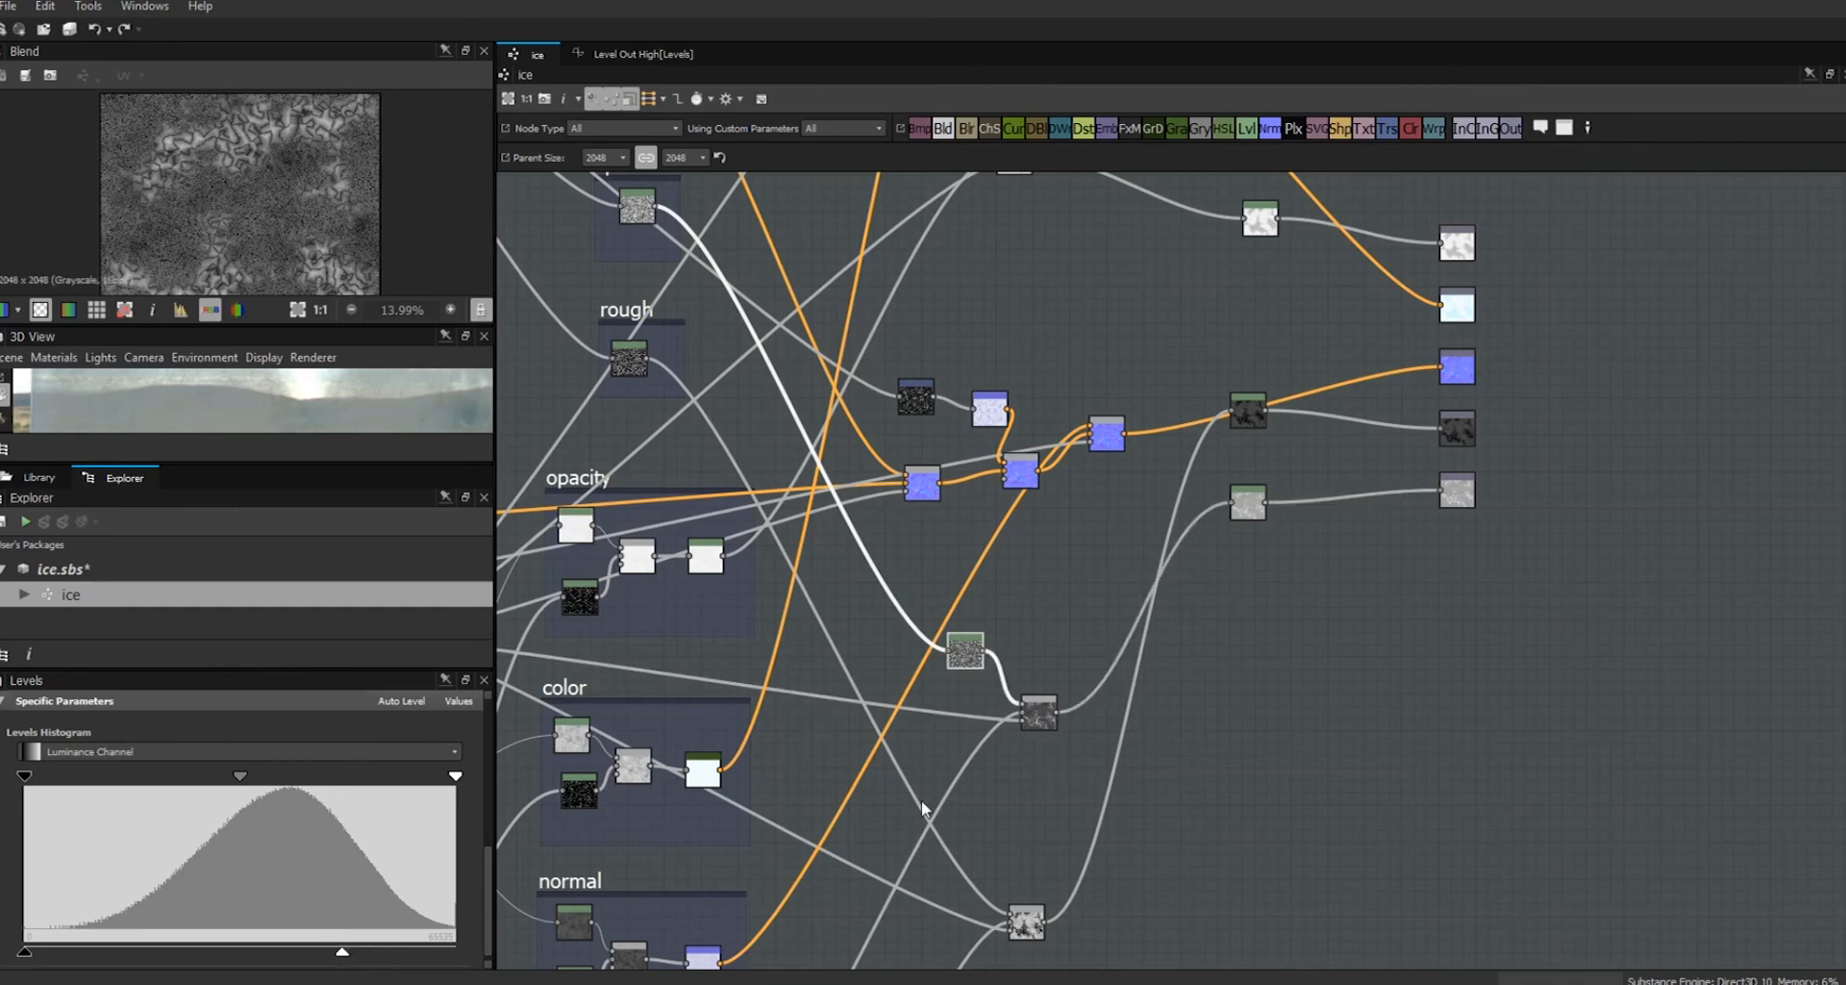
Publish the ice.sbs package and return to the Unreal Engine level.
middle_click_drag(1031, 607, 1203, 870)
scroll(1167, 639, "down", 4)
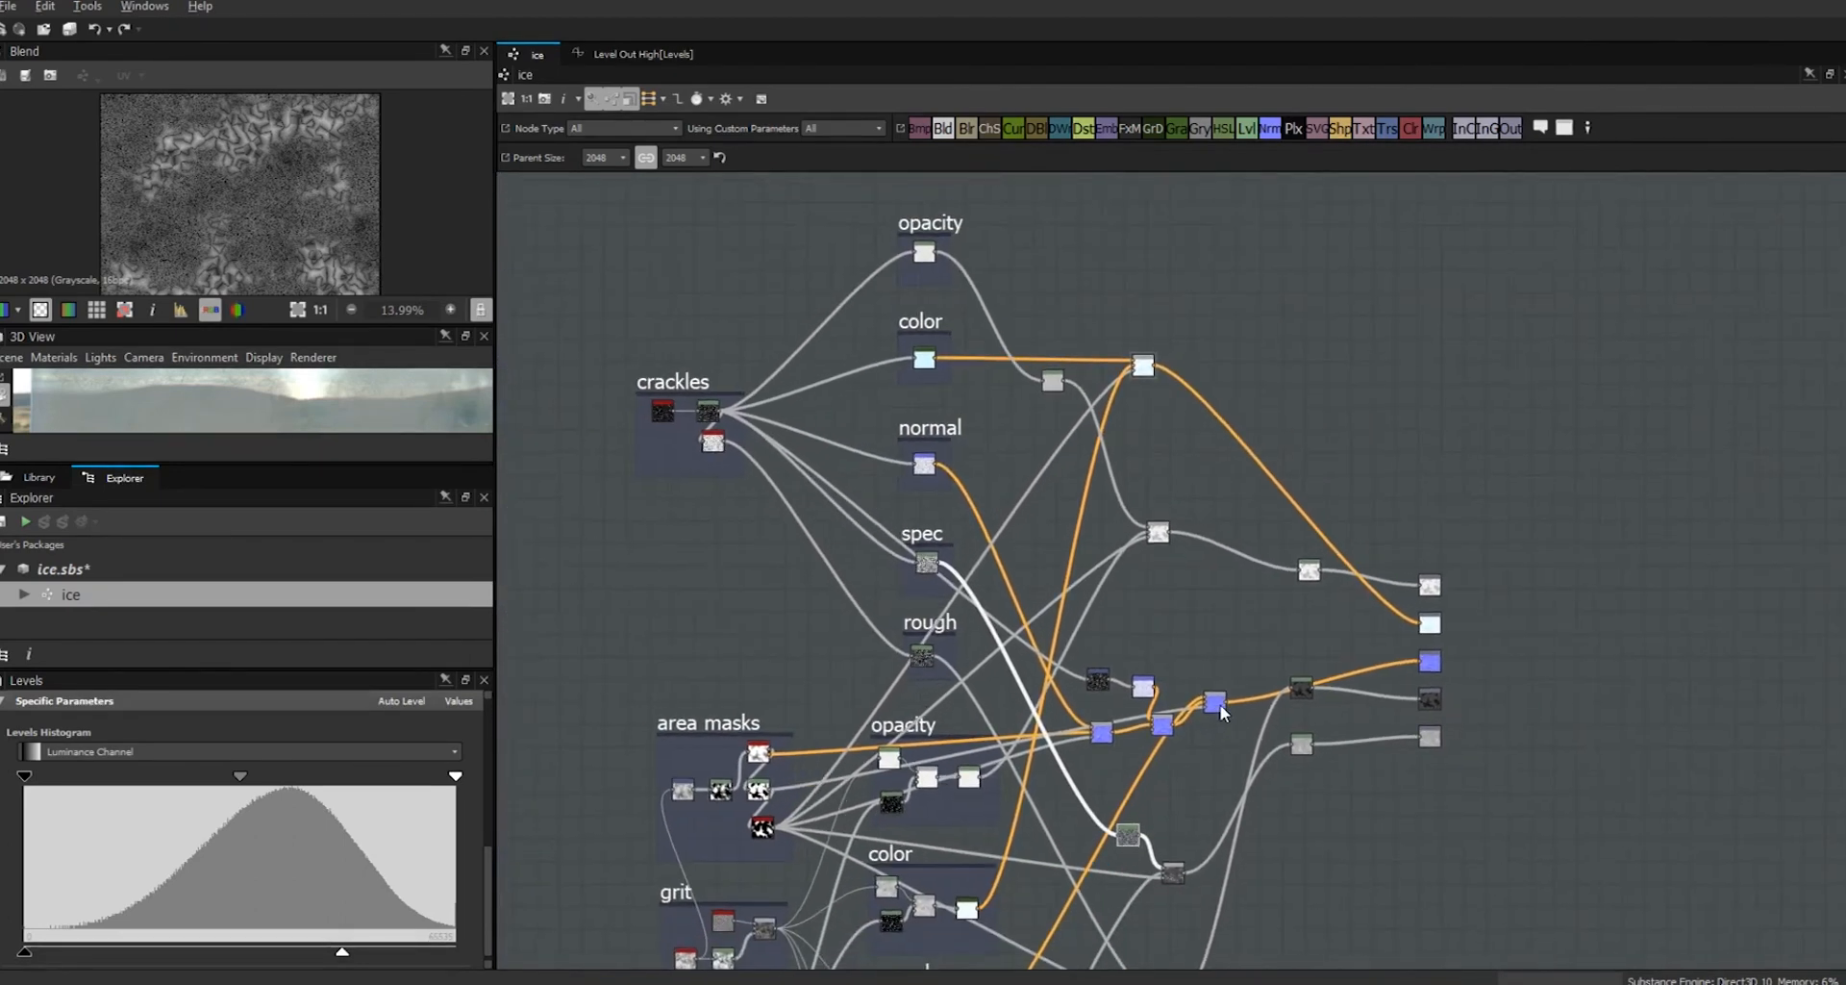
middle_click_drag(1200, 658, 1375, 455)
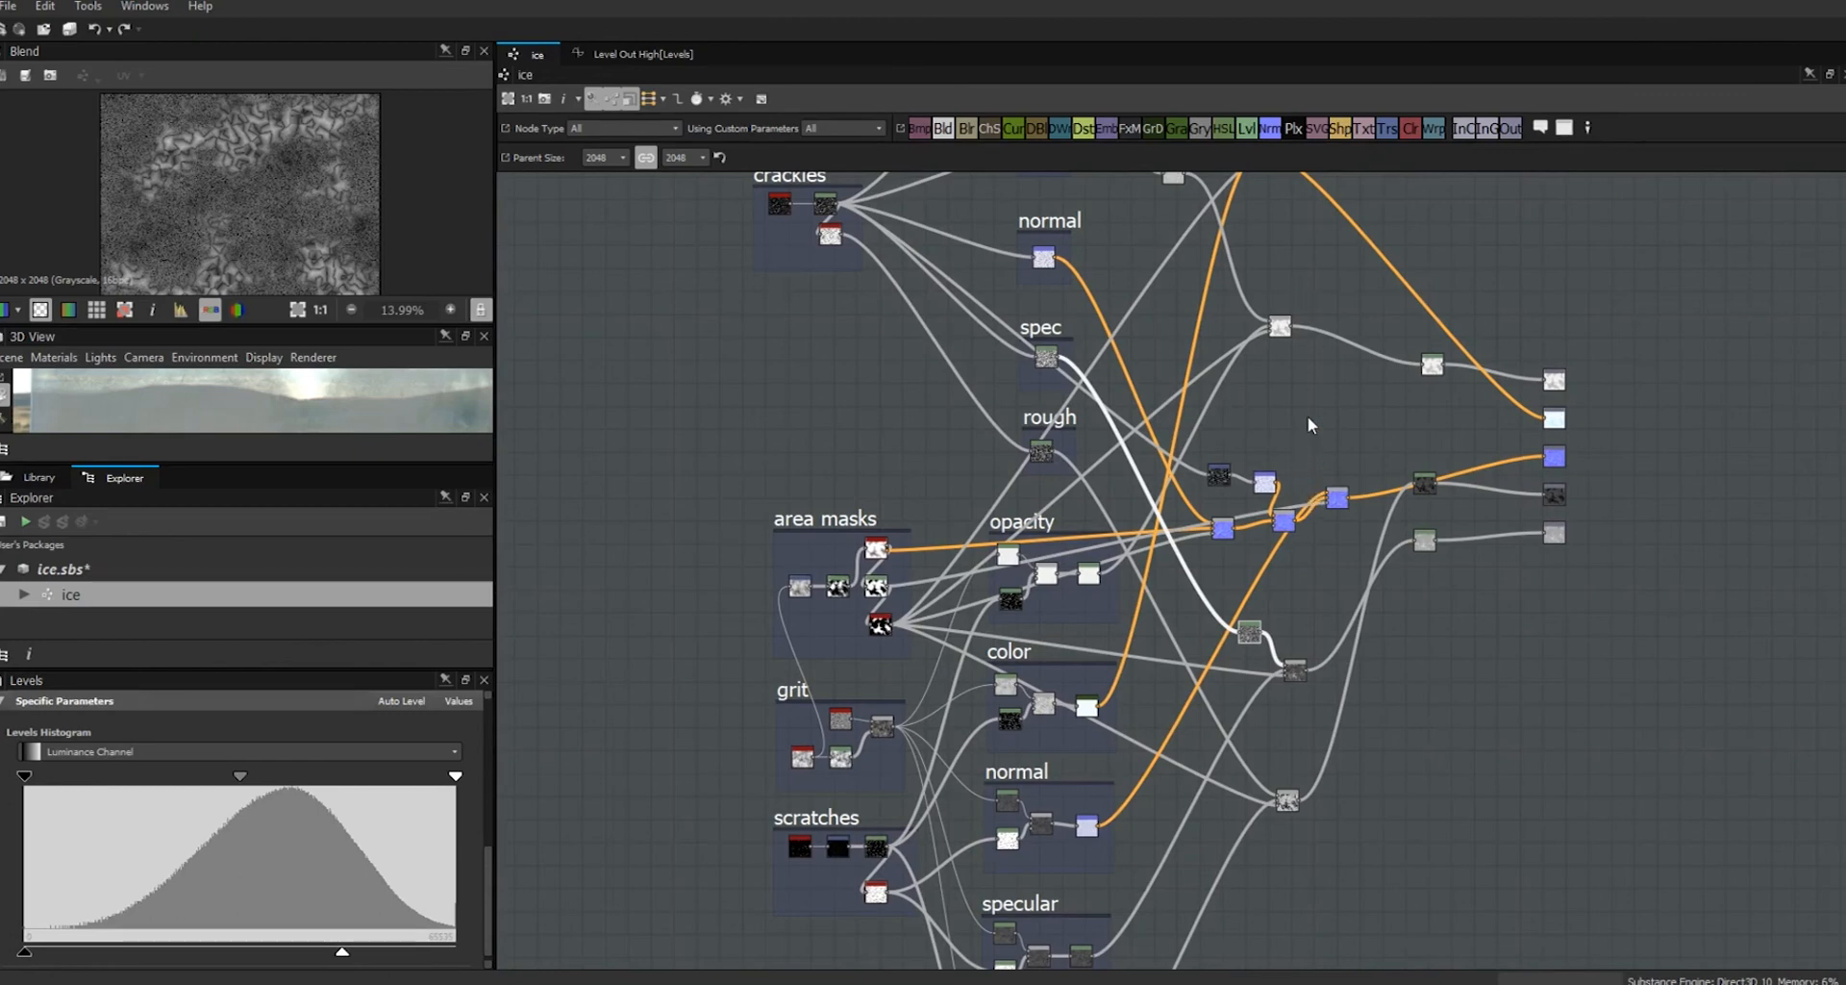
middle_click_drag(1323, 430, 1346, 597)
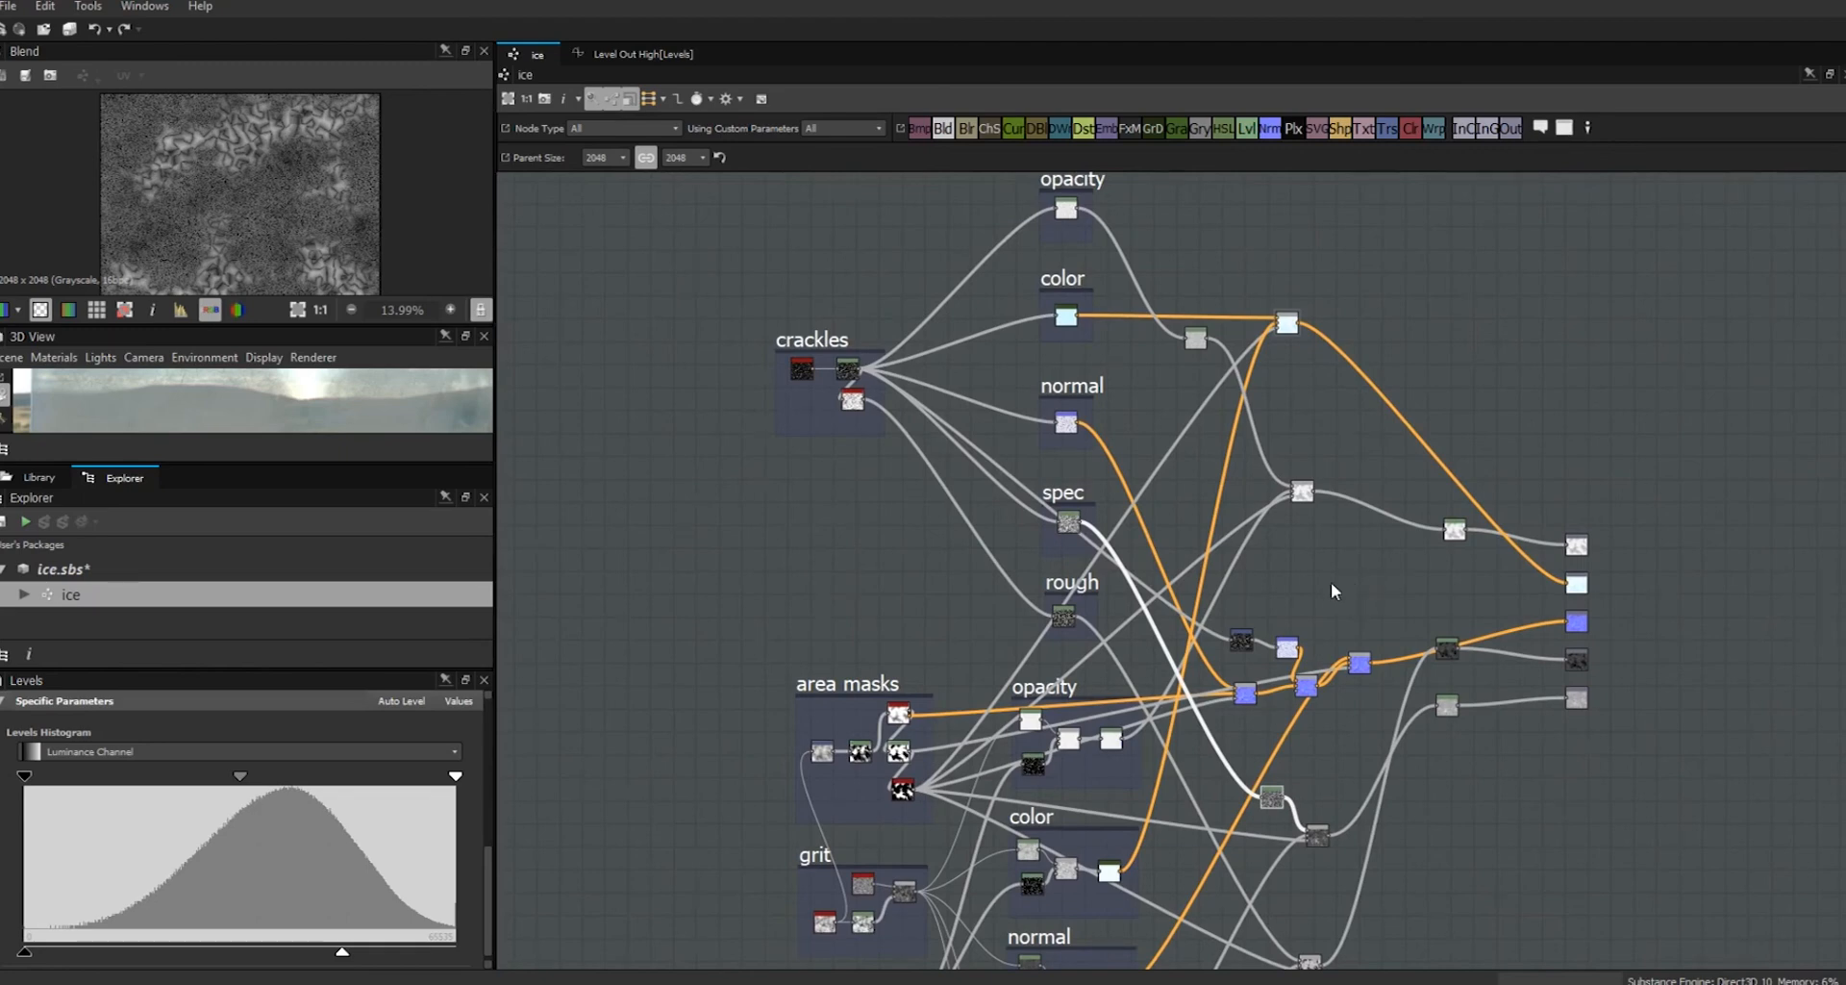
left_click(62, 569)
left_click(44, 521)
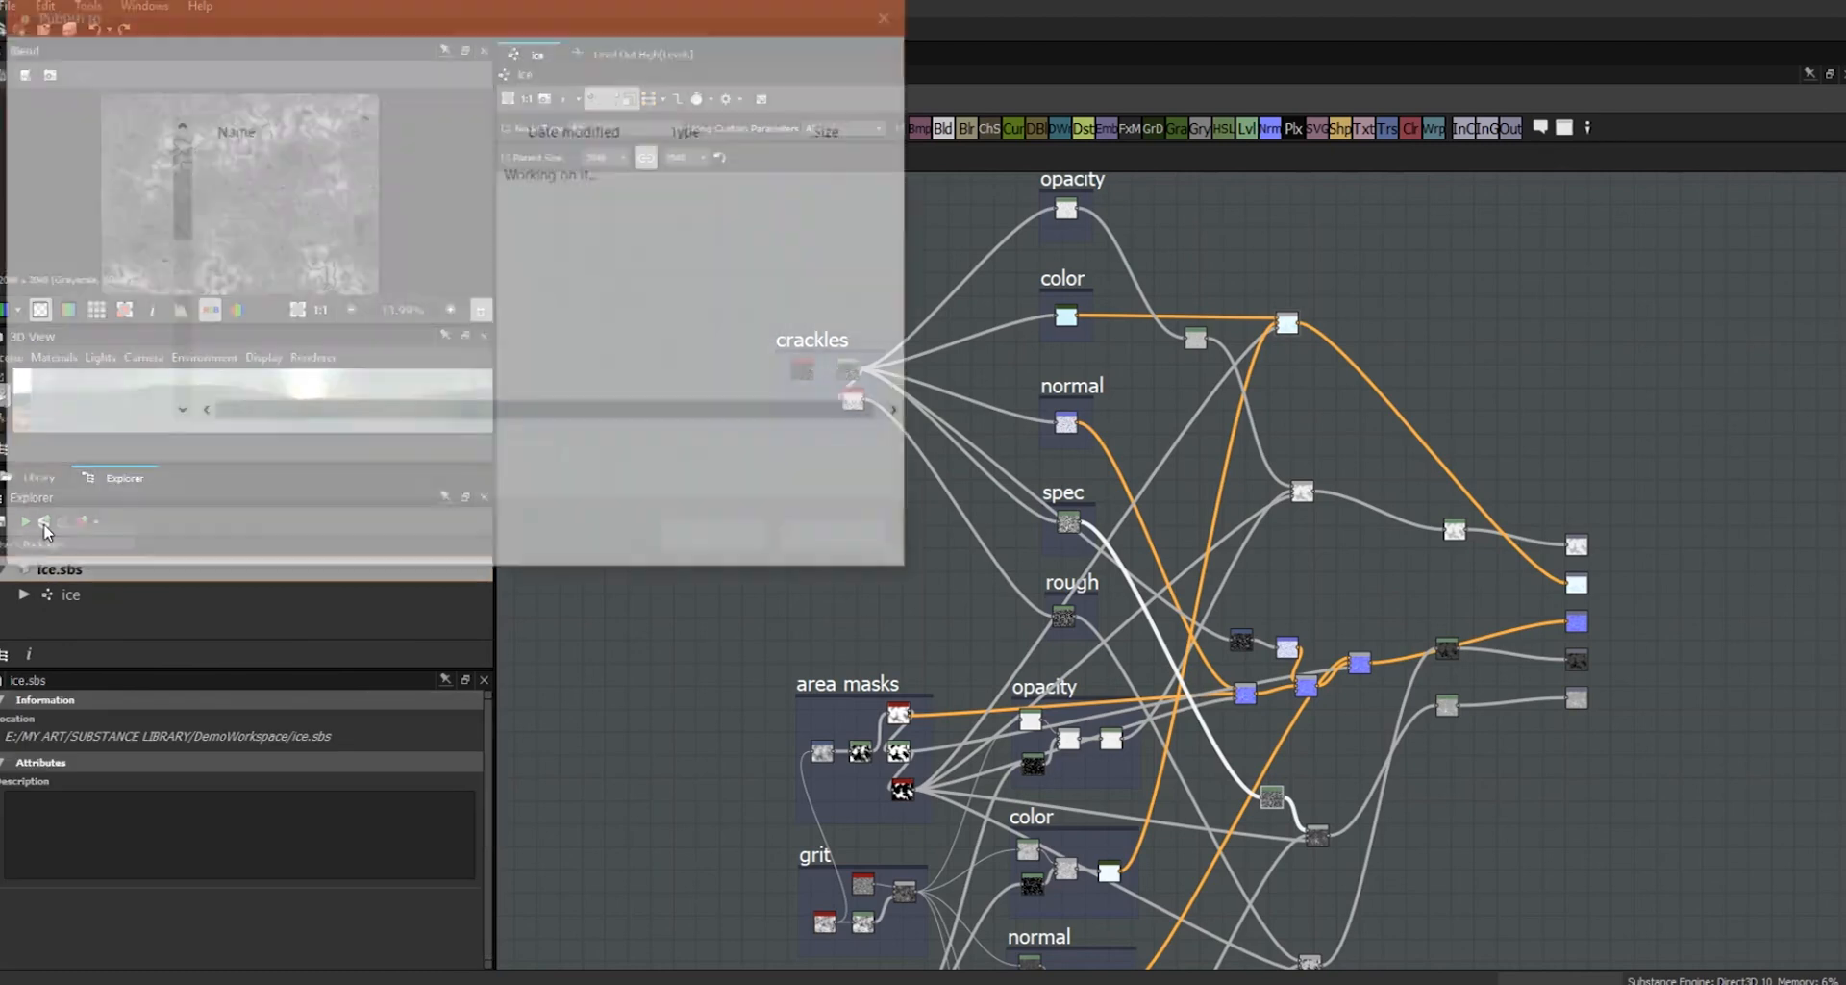
left_click(729, 541)
left_click(970, 496)
left_click(1033, 598)
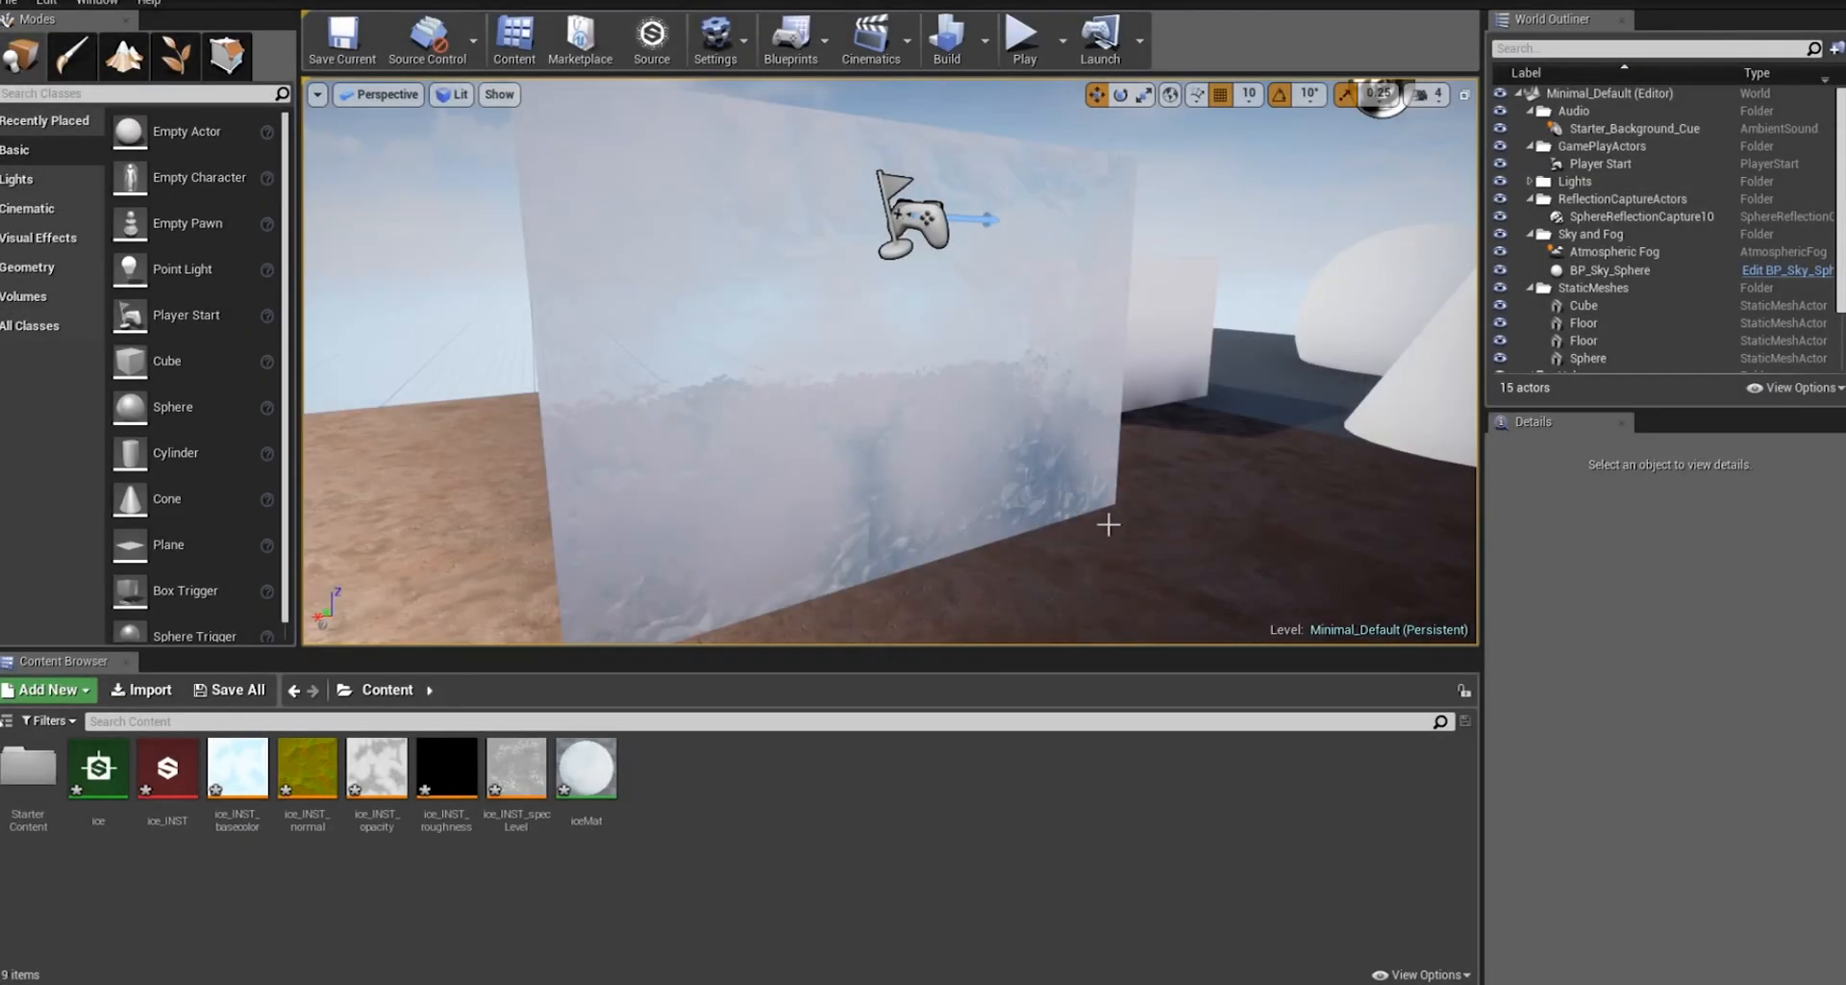
Focus on the Cube in the level and examine its ice surface from several distances and angles.
scroll(1104, 523, "up", 5)
right_click_drag(891, 362, 1015, 323)
mouse_move(962, 505)
right_mouse_down()
mouse_move(977, 489)
mouse_move(895, 503)
mouse_move(963, 501)
mouse_move(1014, 423)
mouse_move(981, 485)
right_mouse_up()
left_click(778, 534)
key("f")
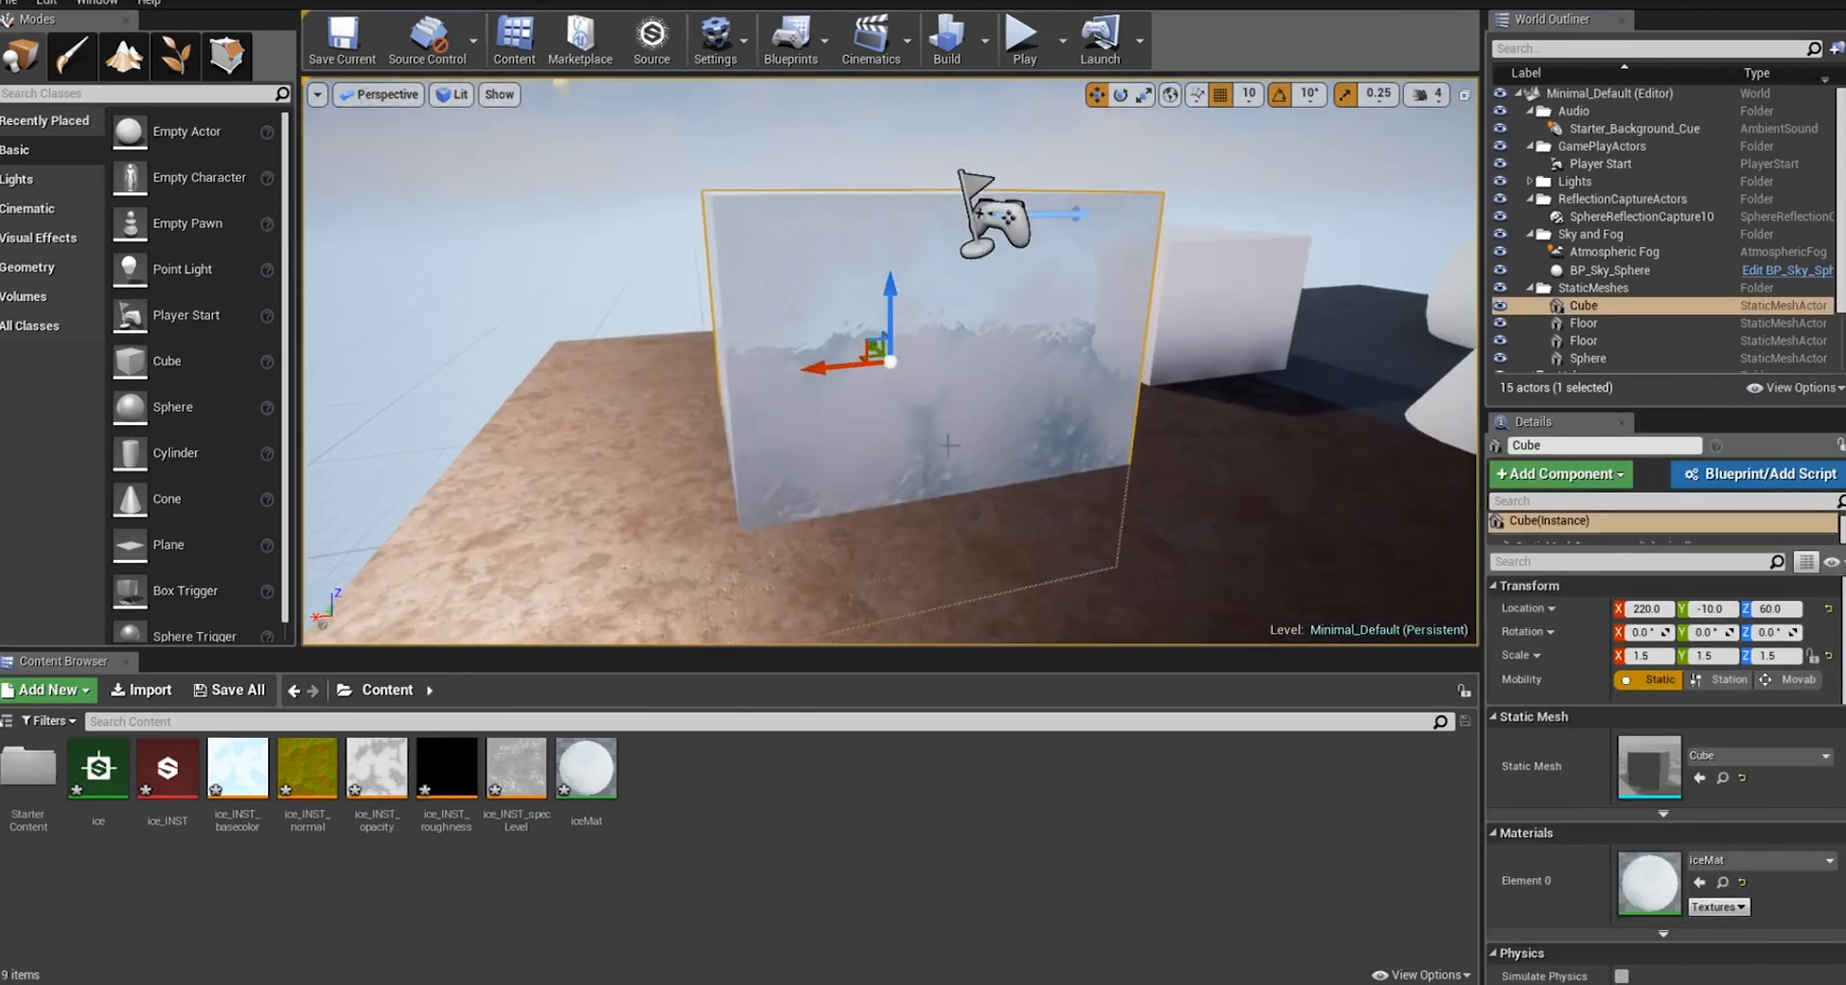
left_click_drag(920, 501, 1029, 470, "alt")
left_click_drag(740, 414, 851, 445, "alt")
right_click_drag(850, 446, 895, 446, "alt")
left_click_drag(851, 446, 775, 429, "alt")
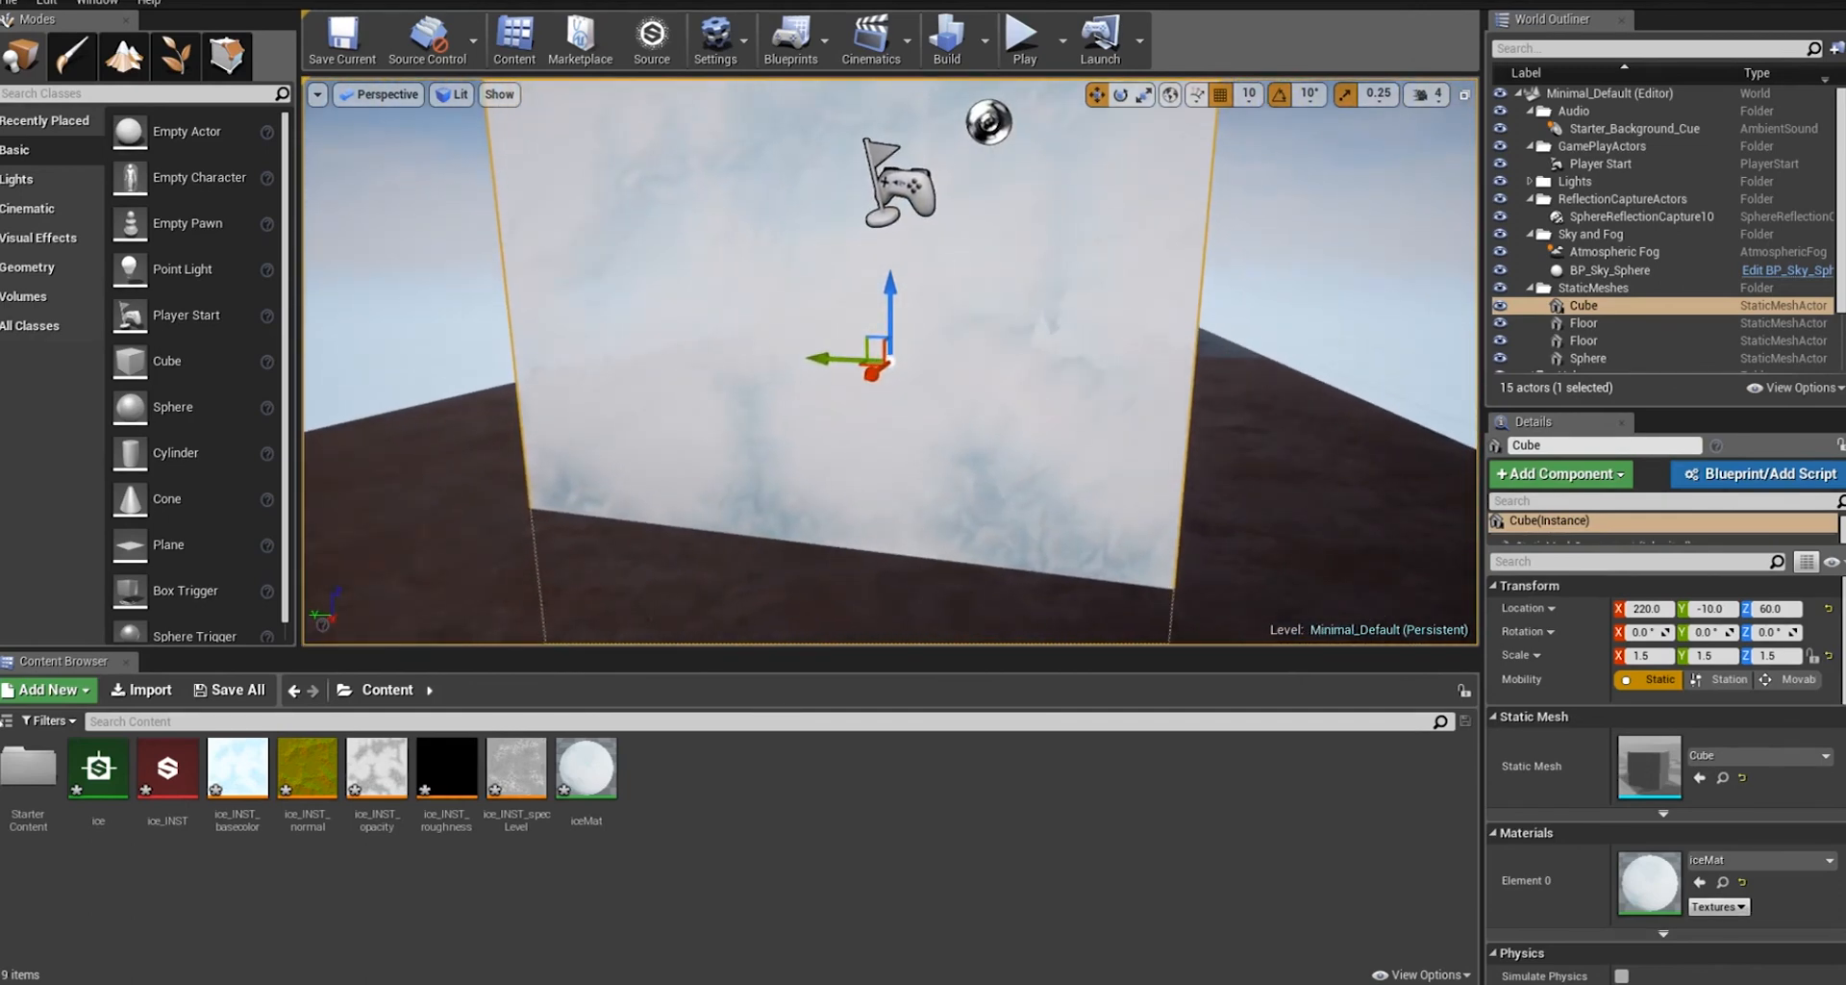
Open the ice_INST graph instance and set its opacity input to 0.404 and its roughness to 0.344.
left_click(168, 769)
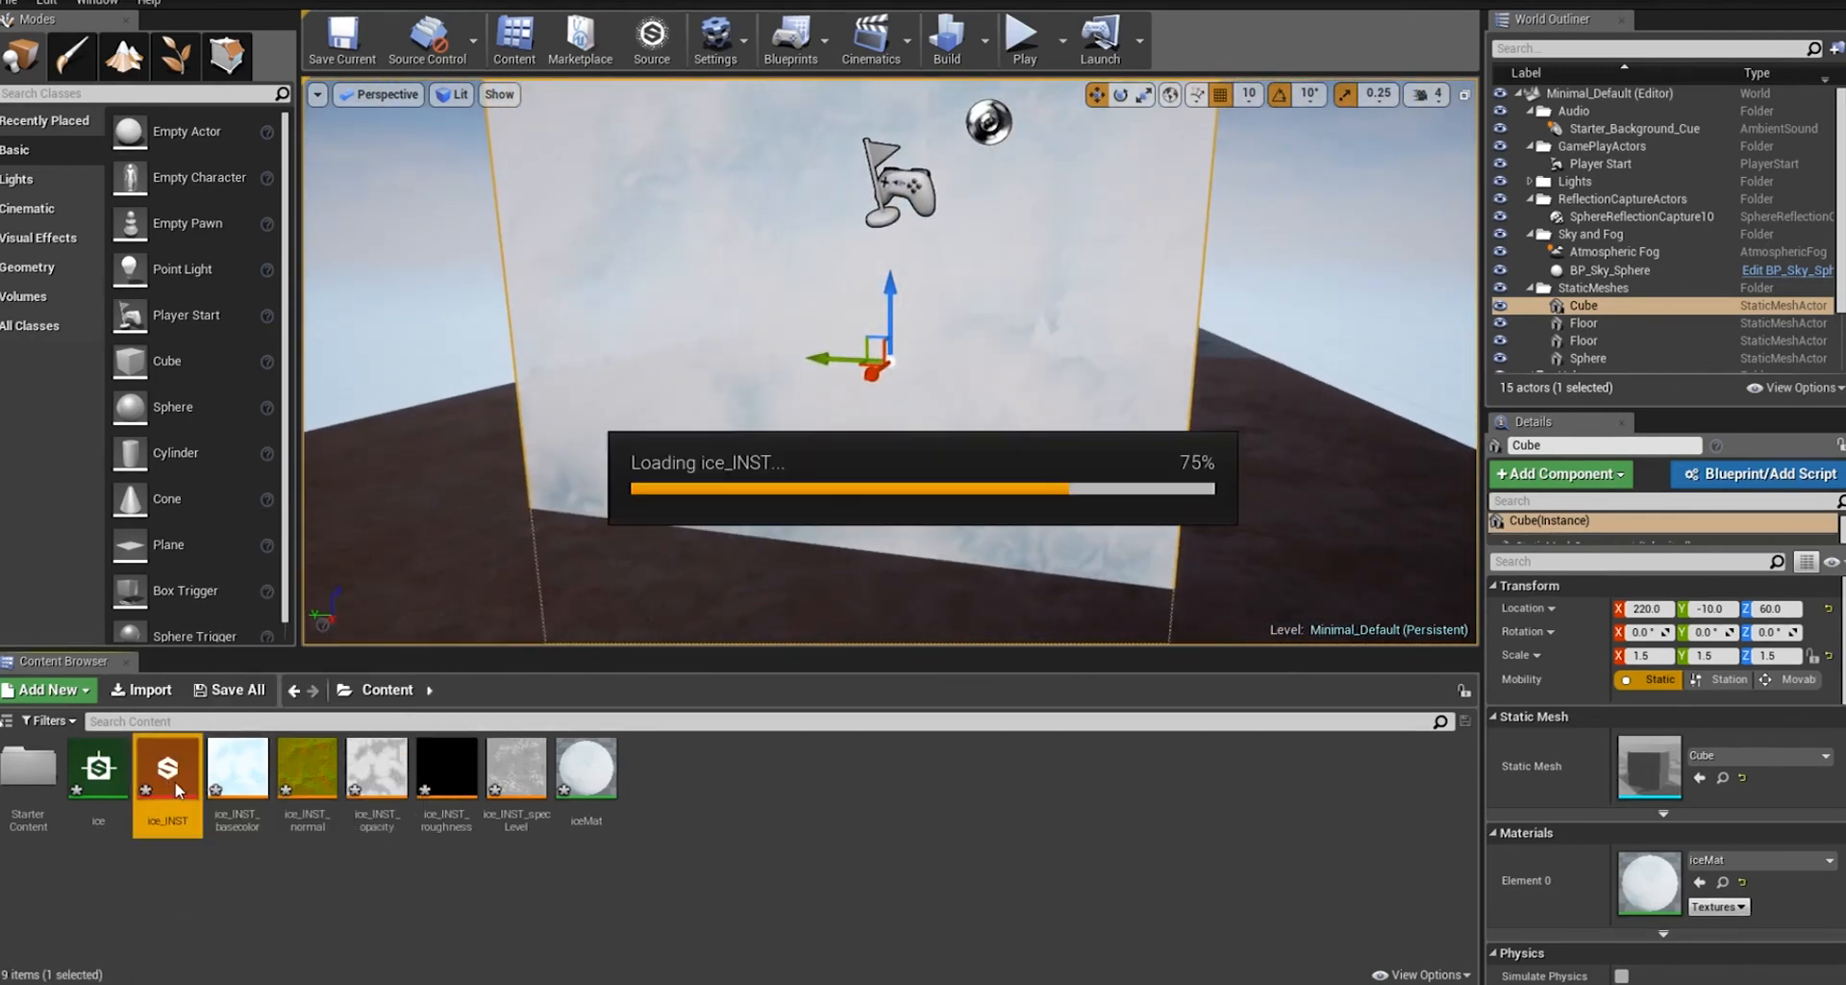
left_click_drag(2, 209, 1043, 449)
left_click_drag(1678, 844, 1237, 837)
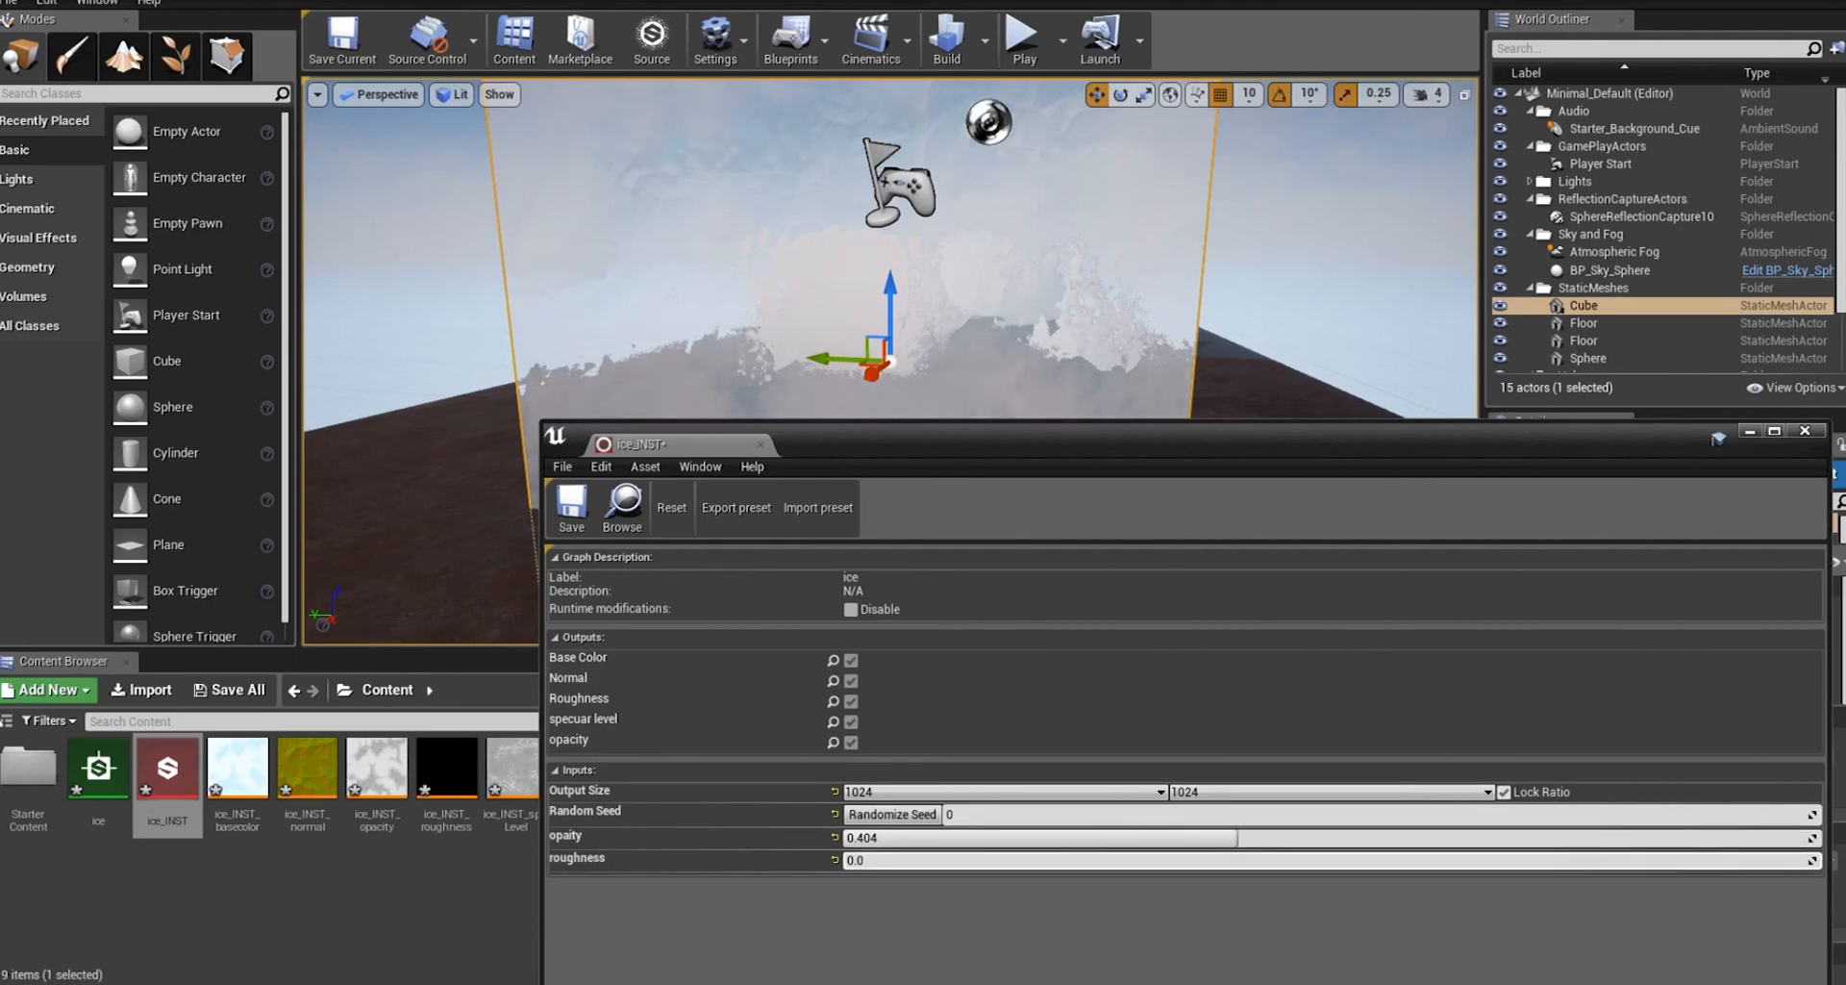
left_click_drag(851, 860, 1179, 860)
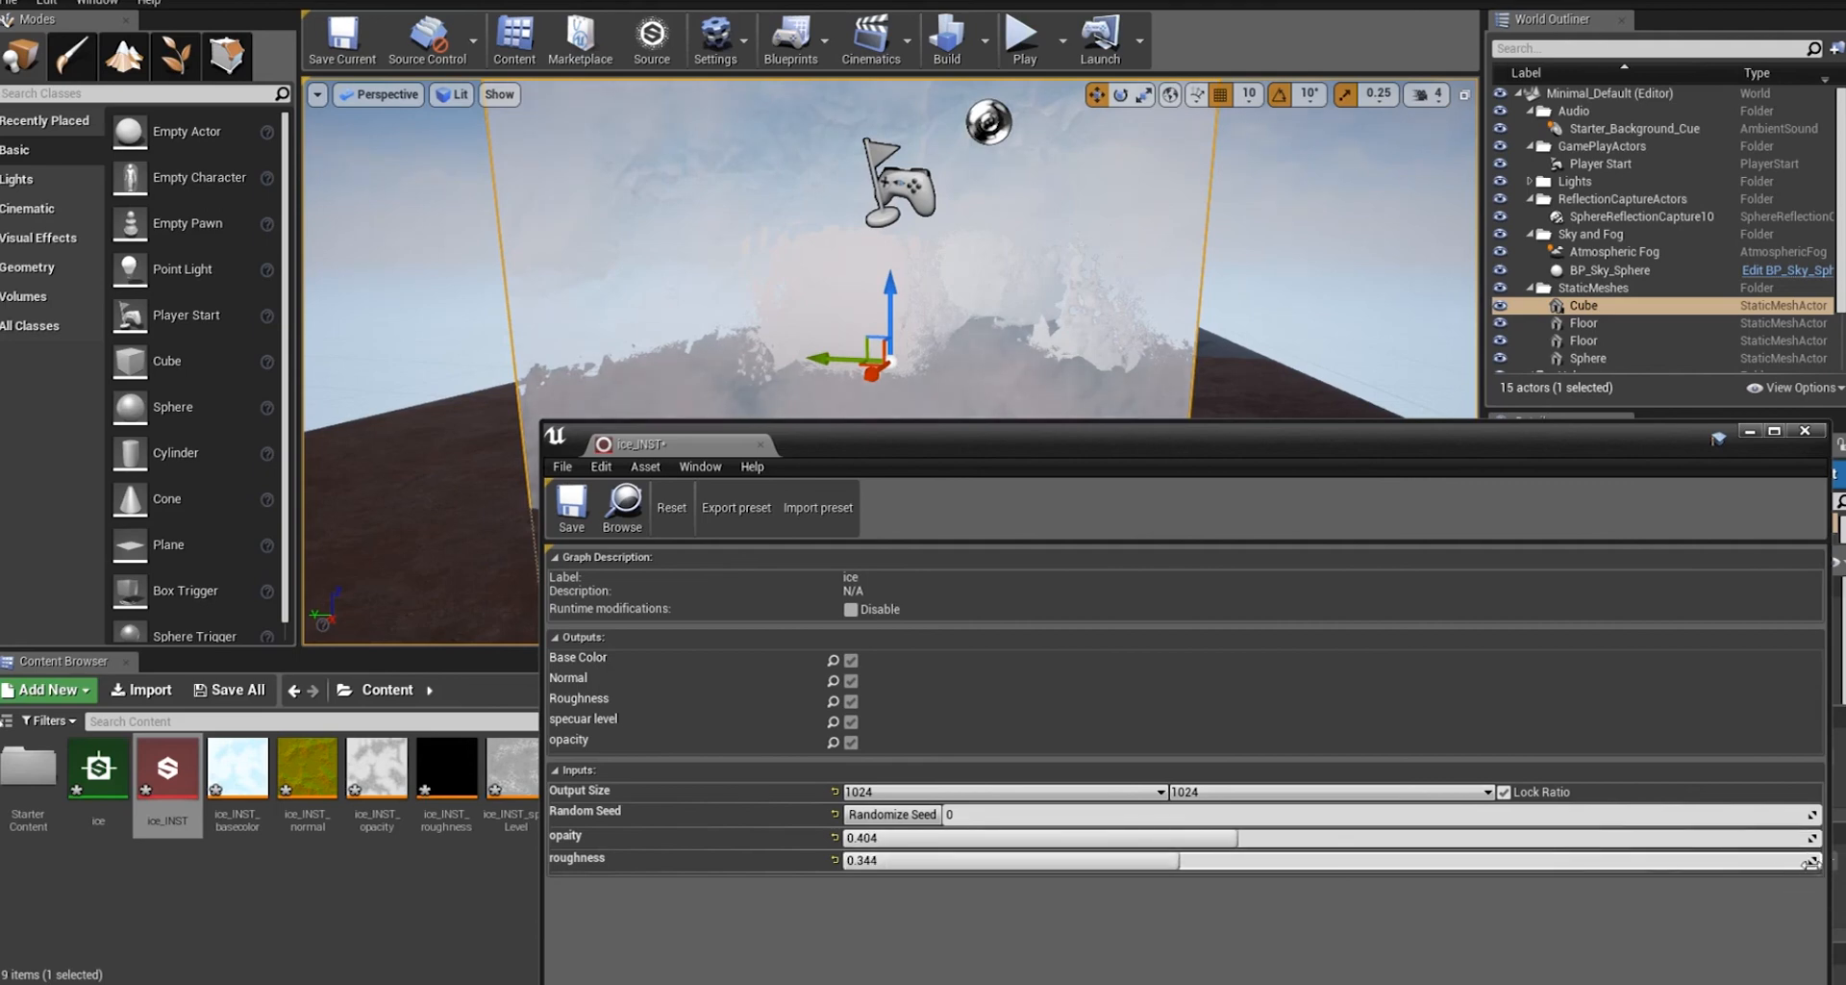
Move the ice_INST editor out of the way and inspect the ice Cube's surface up close from above.
left_click_drag(1538, 446, 0, 480)
left_click_drag(846, 384, 997, 453, "alt")
mouse_move(983, 396)
right_mouse_down("alt")
mouse_move(948, 396)
mouse_move(1087, 399)
mouse_move(1000, 396)
right_mouse_up("alt")
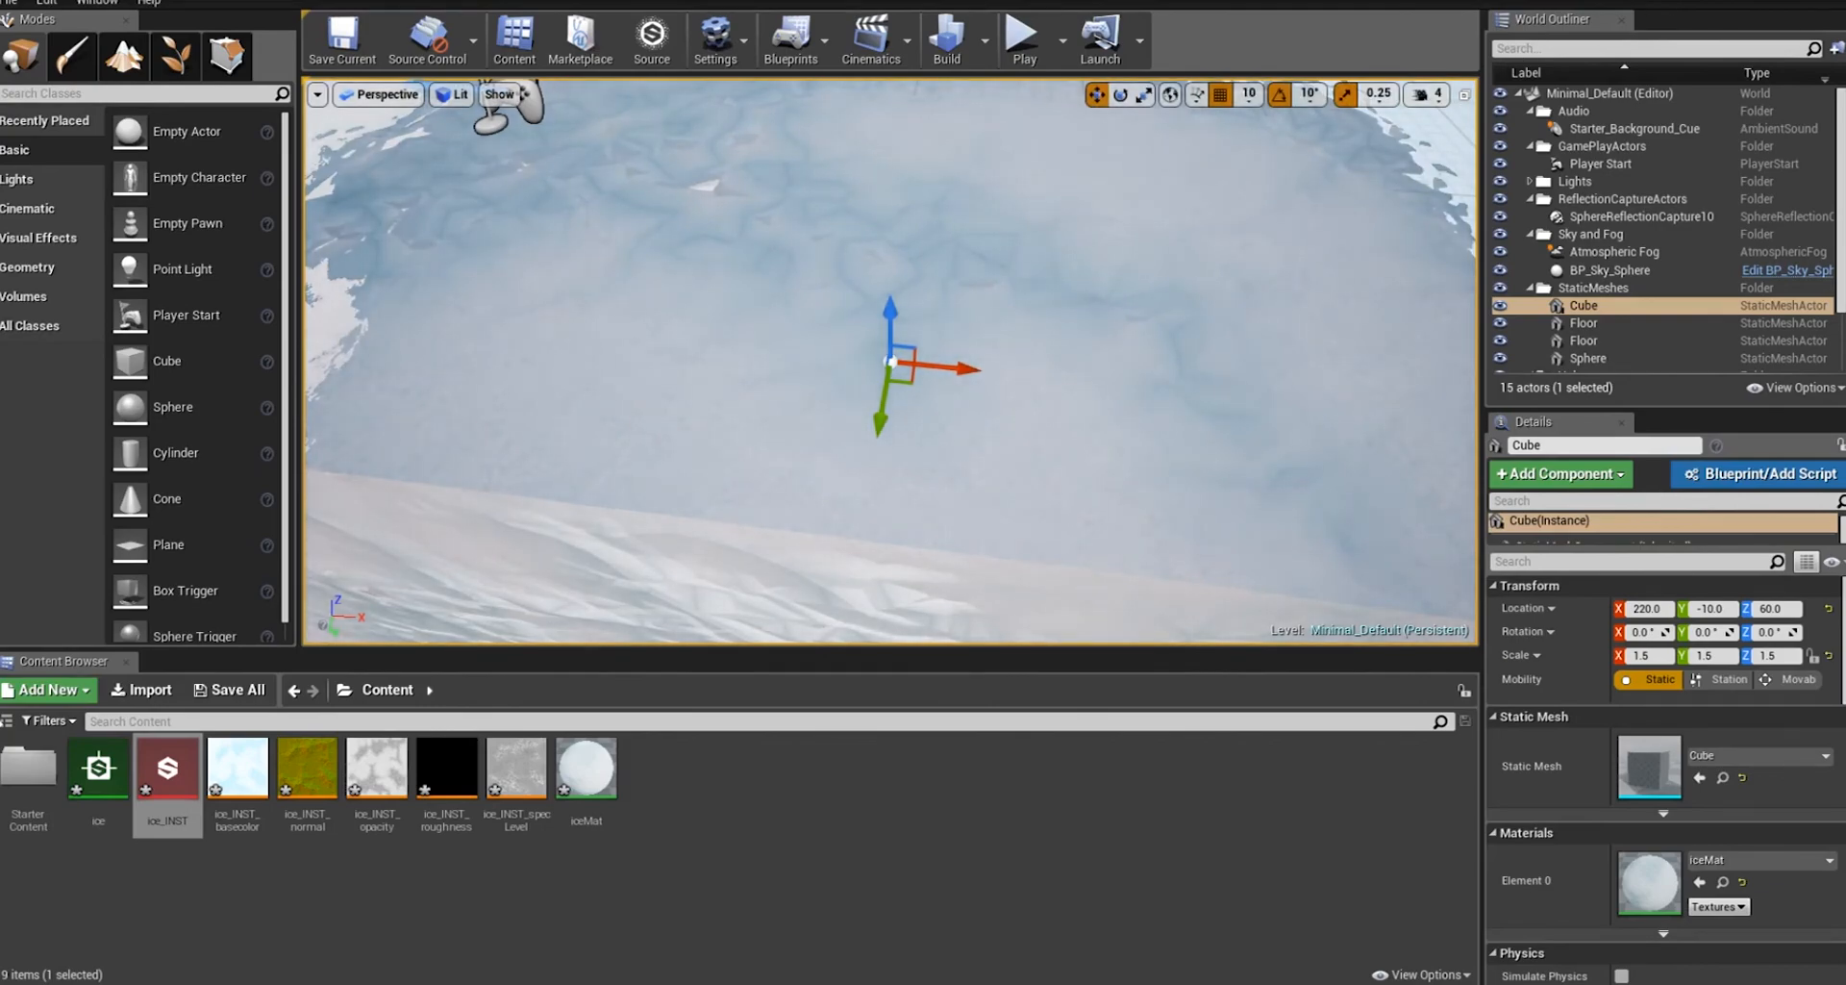